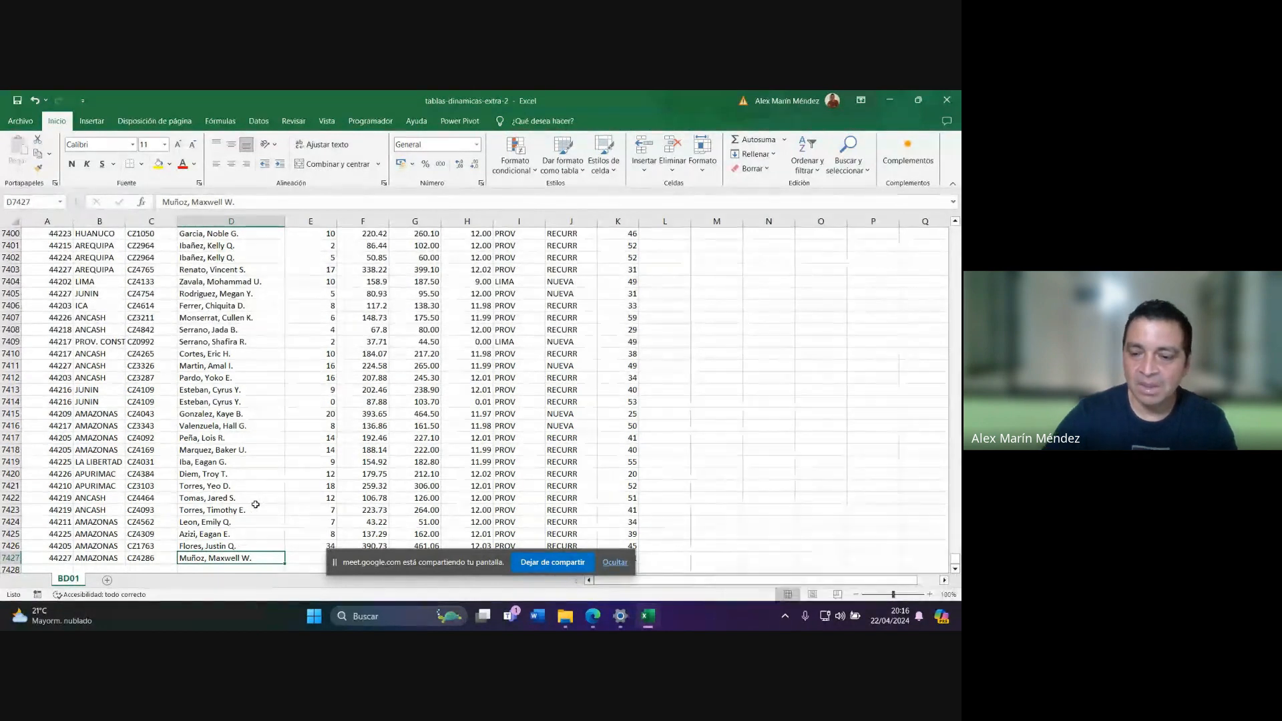
Return to the start of sheet BD01 and look over columns A to K, from fc_fecha to edad.
key("ctrl+Home")
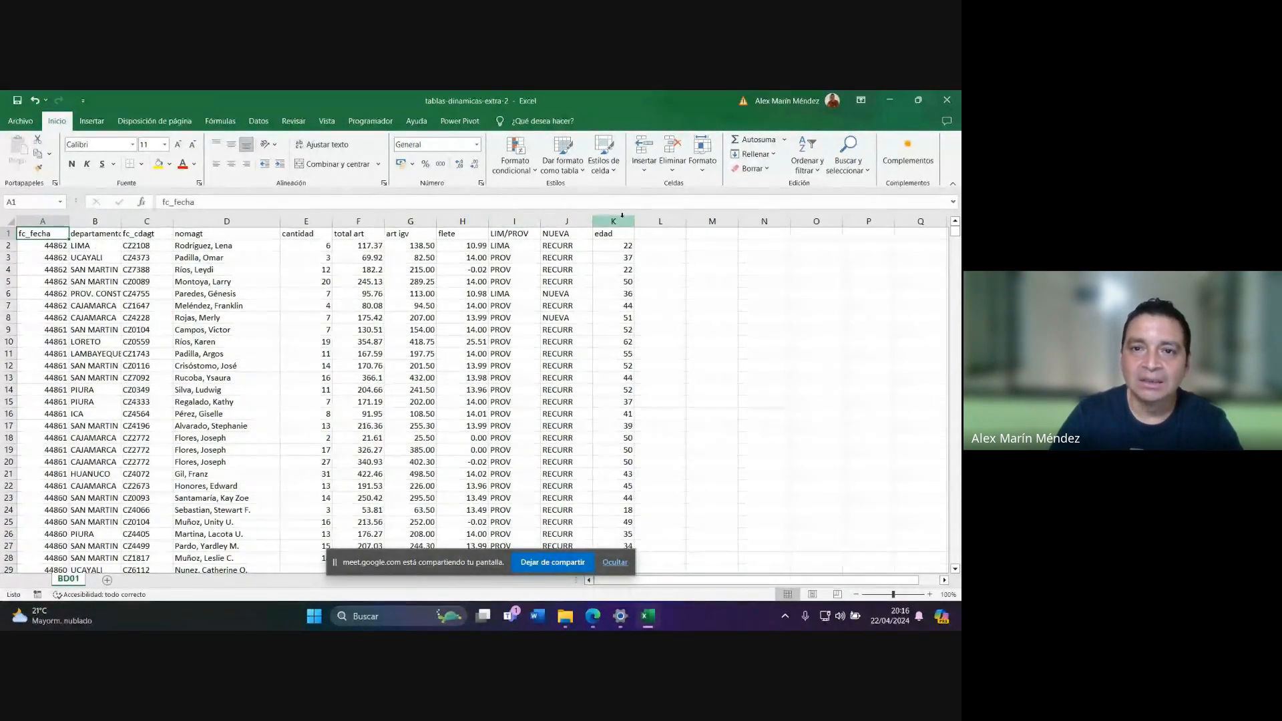
left_click_drag(622, 215, 36, 221)
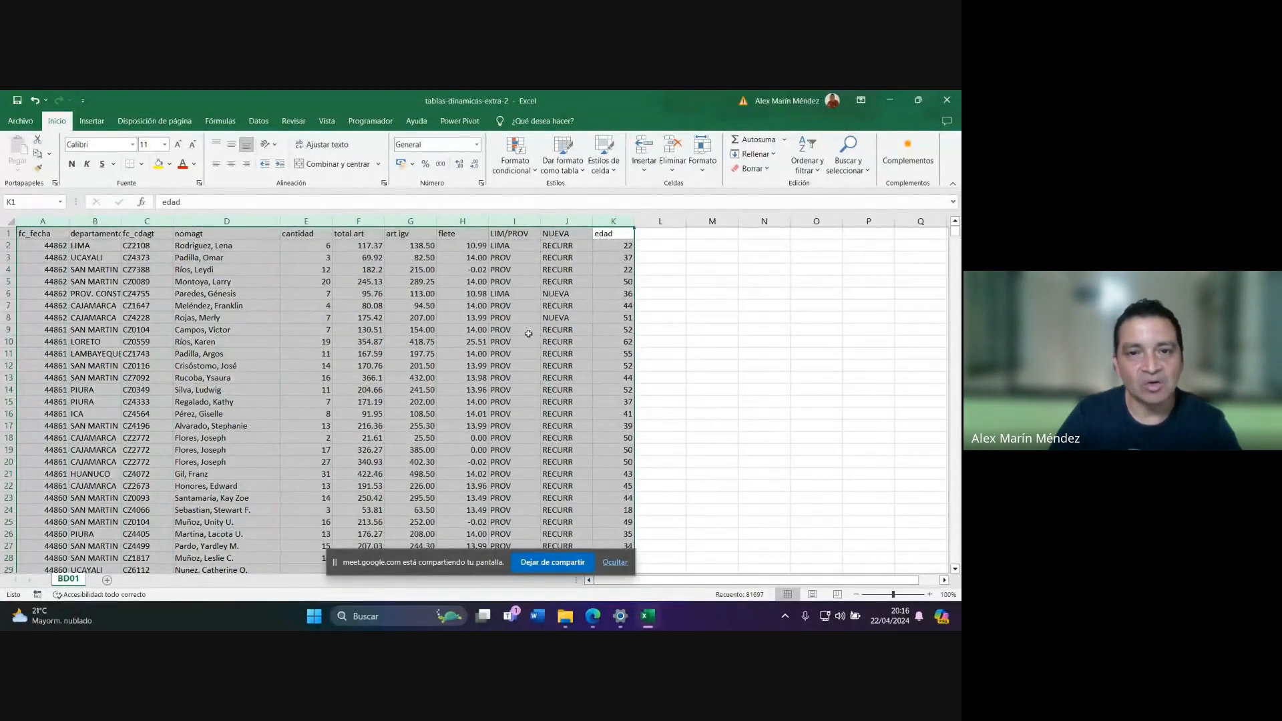
left_click(557, 330)
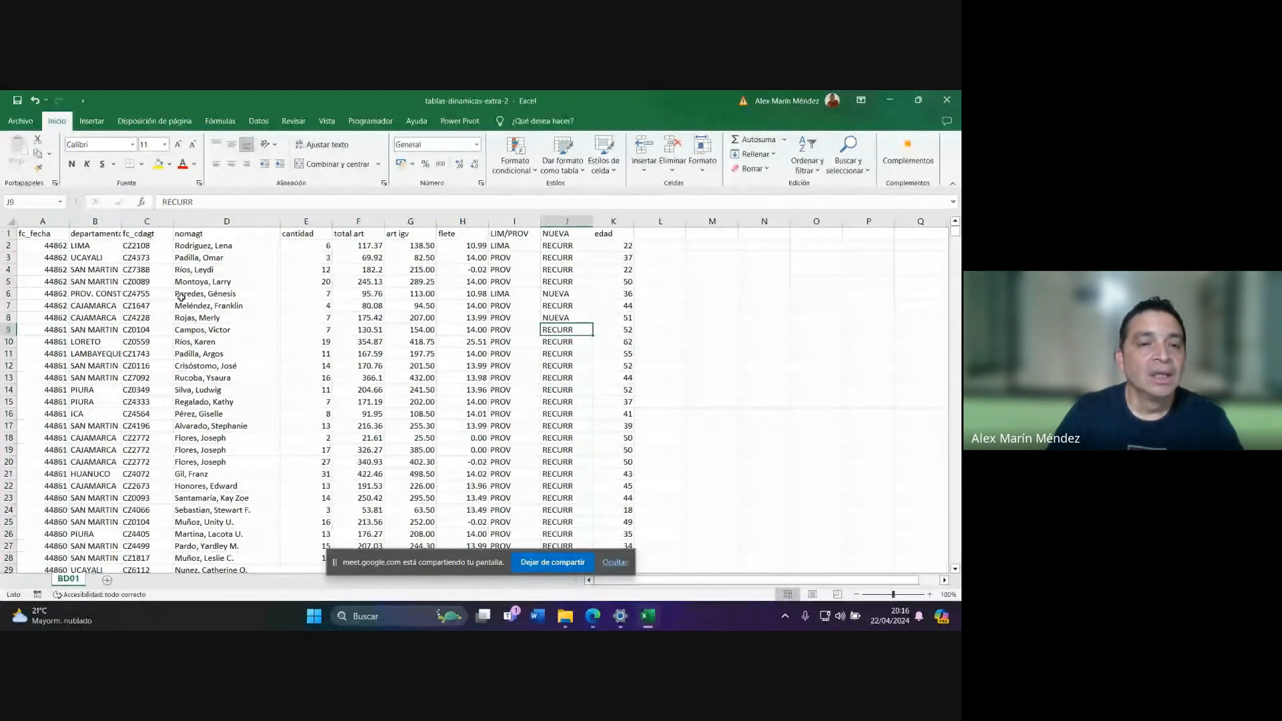
left_click(229, 330)
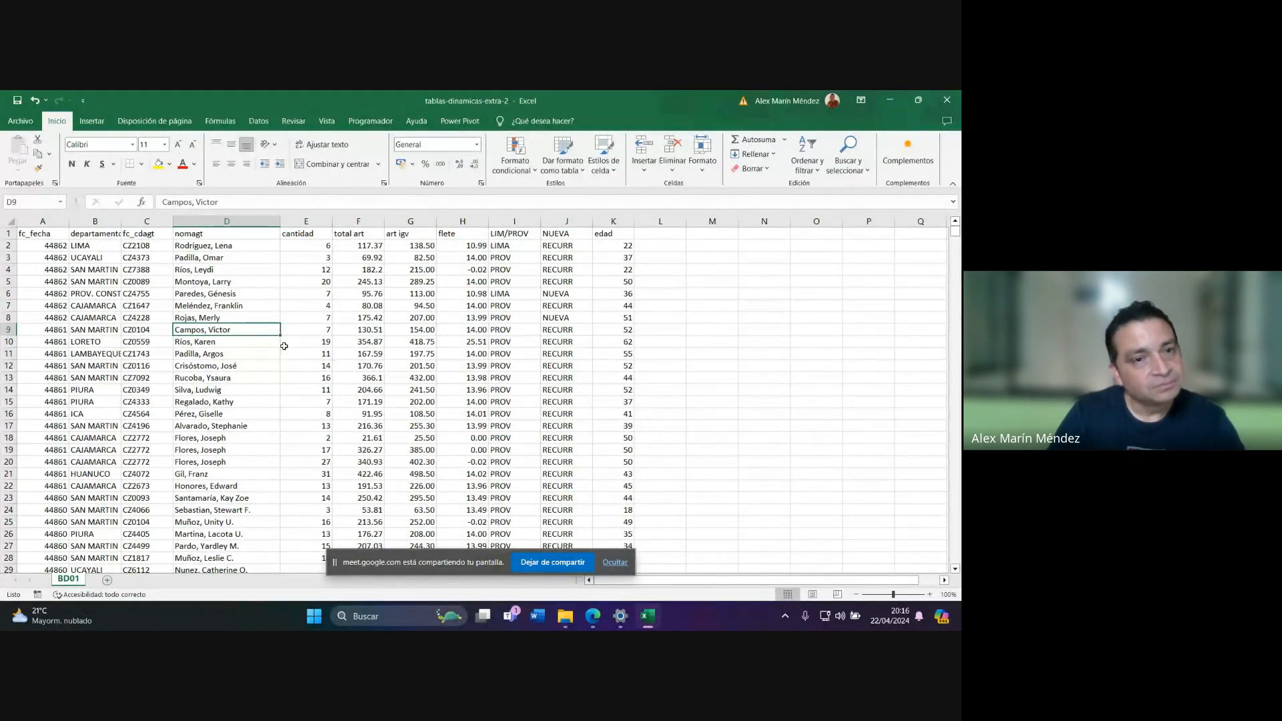
left_click(90, 258)
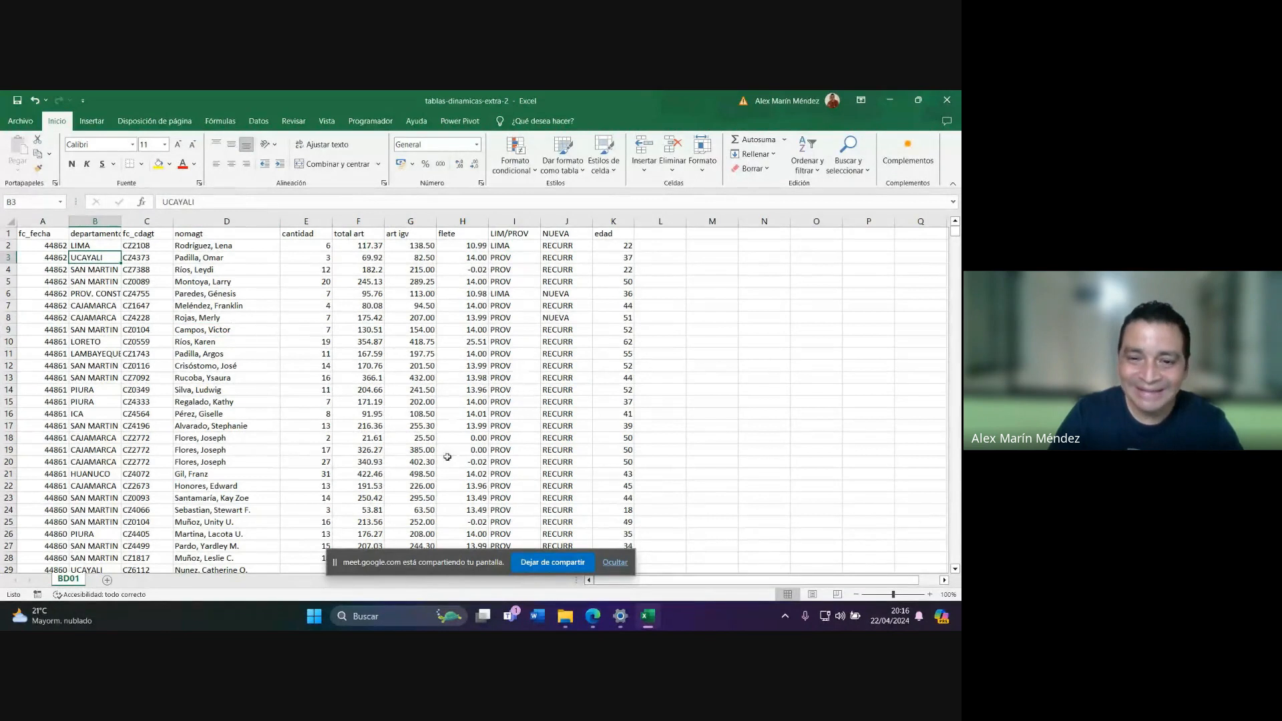
Check the participants' chat messages and reactions in the Google Meet call, alternating with the tablas-dinamicas-extra-2 workbook.
left_click(594, 619)
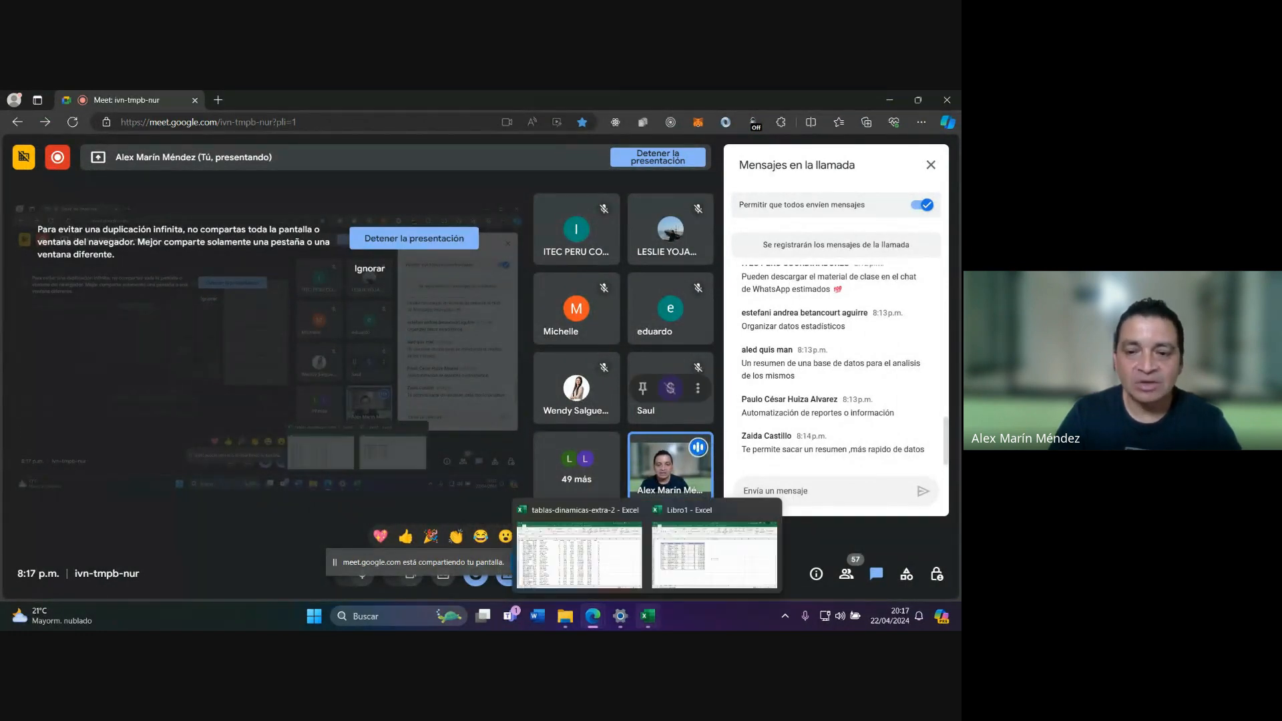
left_click(645, 618)
mouse_move(644, 628)
left_click(561, 556)
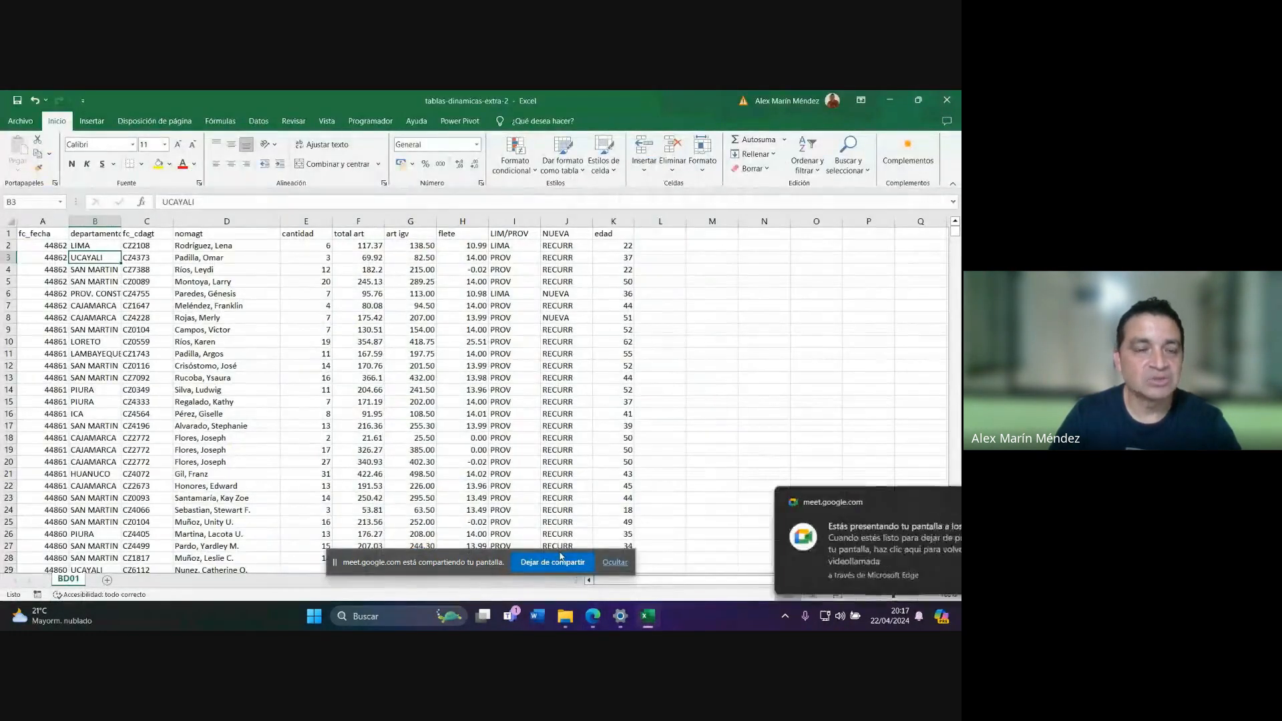
mouse_move(594, 618)
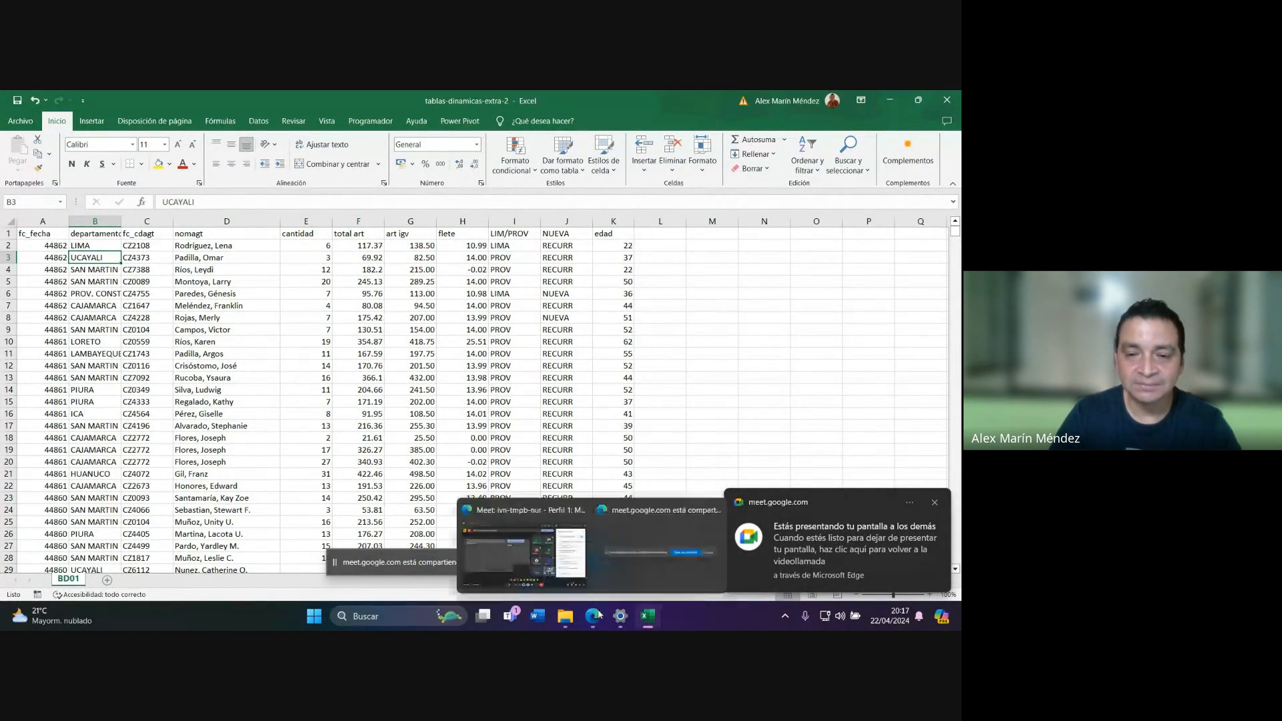
left_click(538, 553)
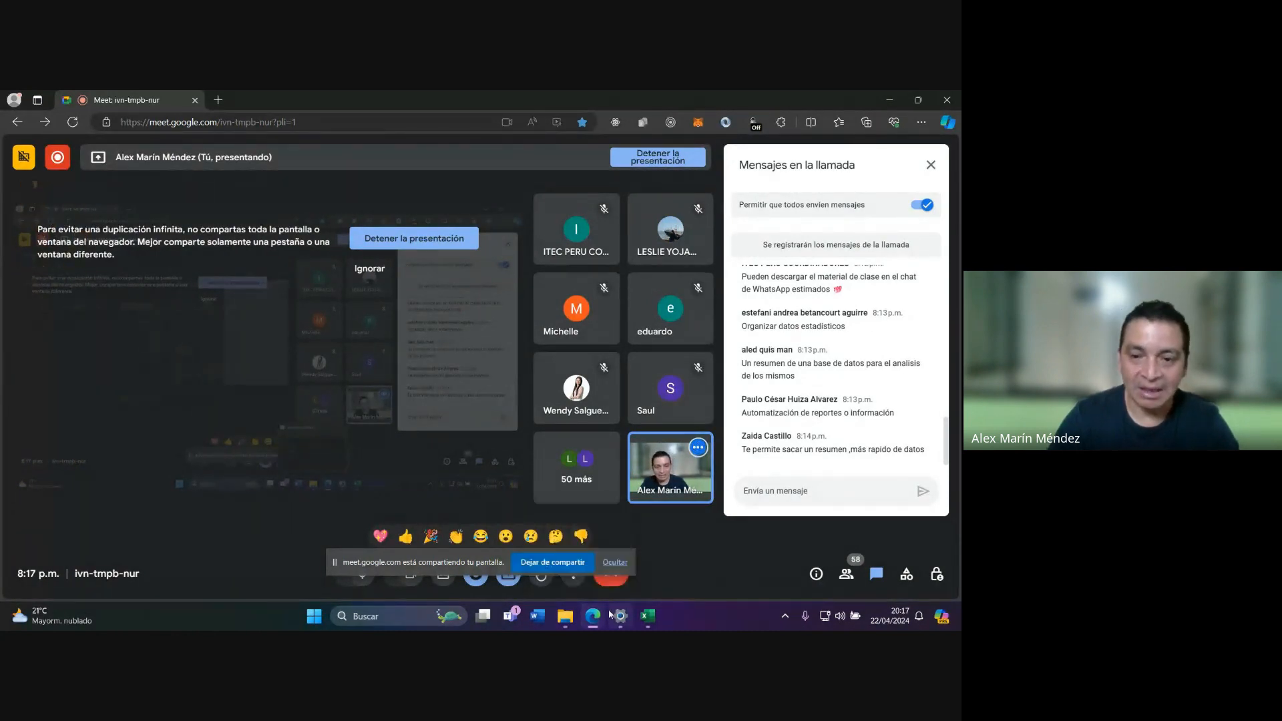
left_click(646, 617)
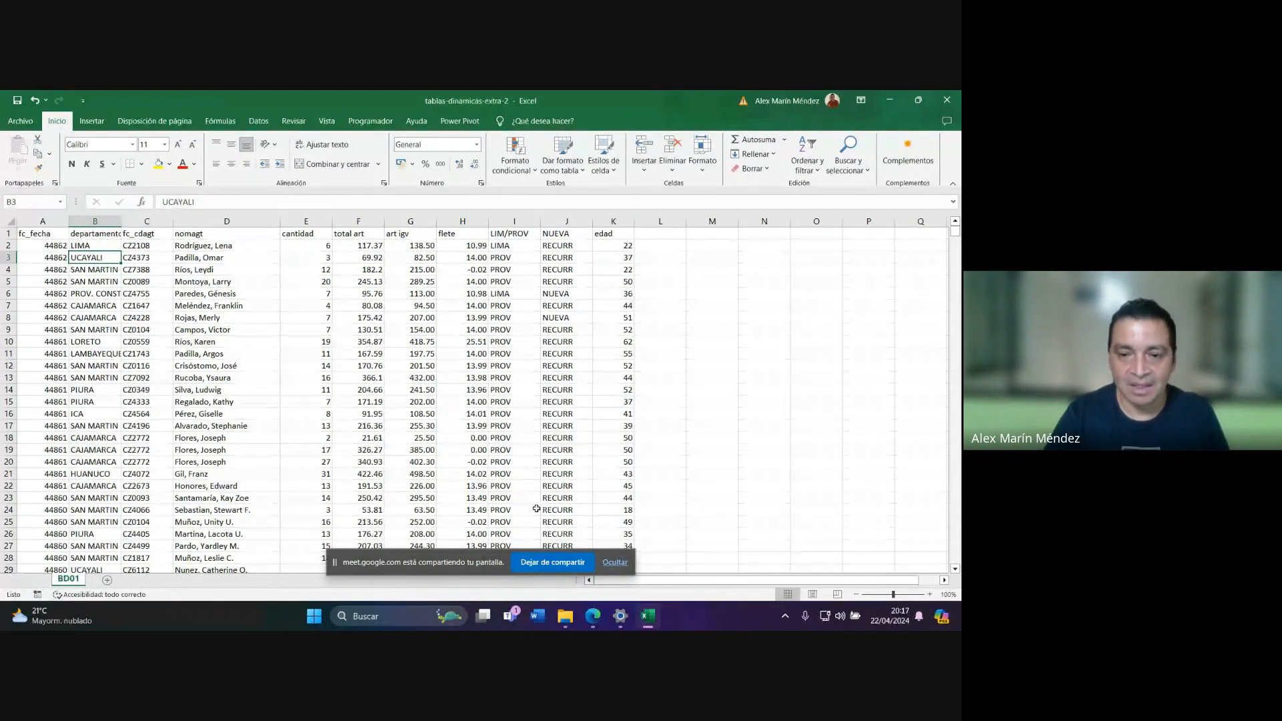
mouse_move(593, 616)
left_click(539, 561)
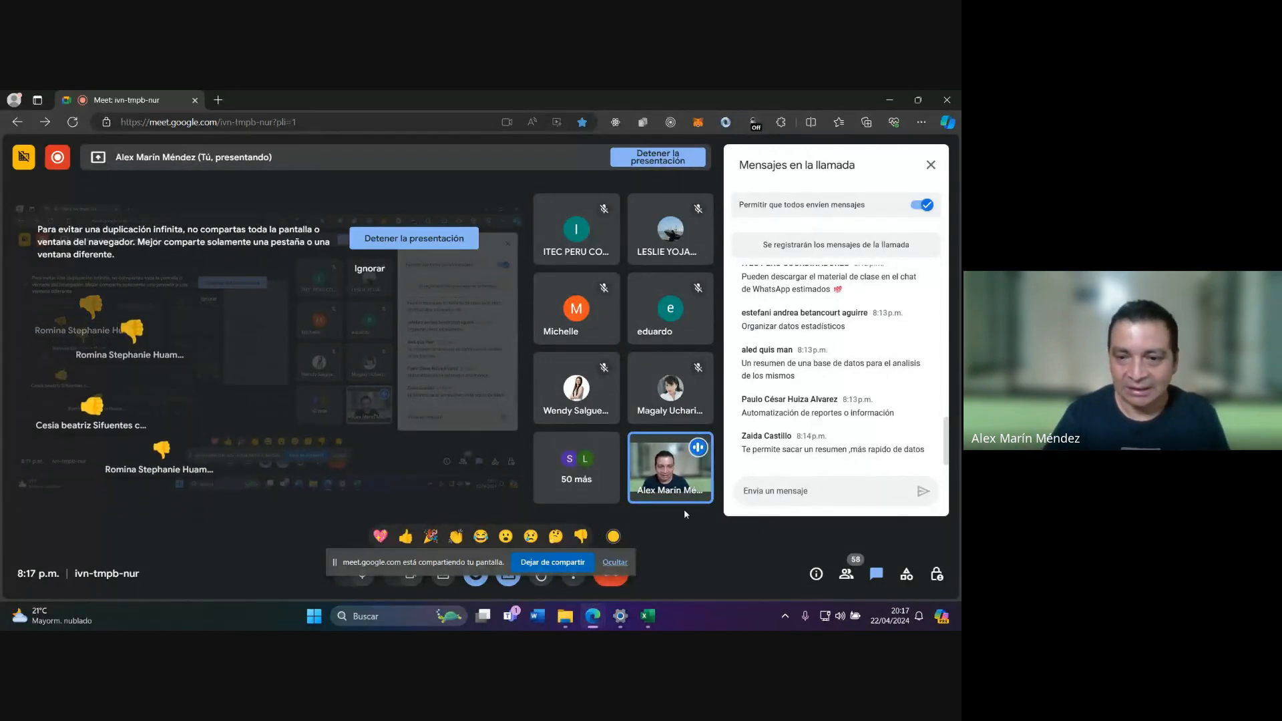
mouse_move(650, 622)
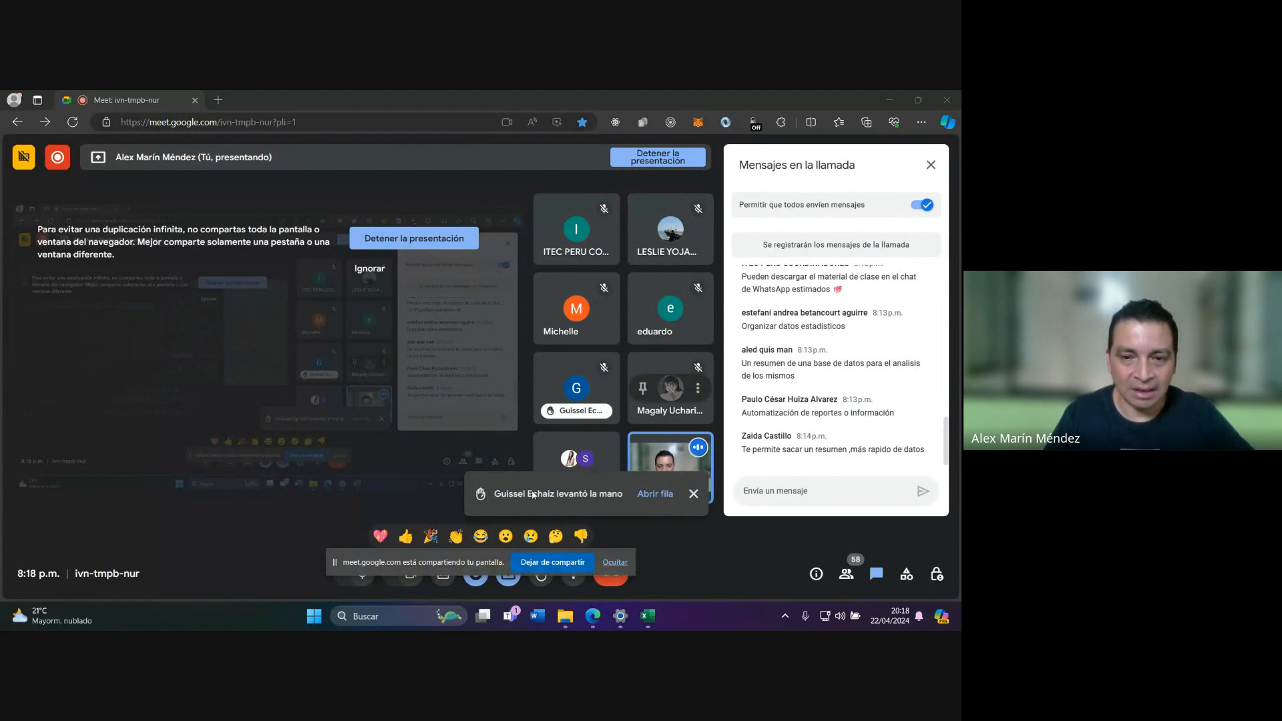
Open the organizer controls of the Meet call and return to the tablas-dinamicas-extra-2 workbook in Excel.
left_click(936, 574)
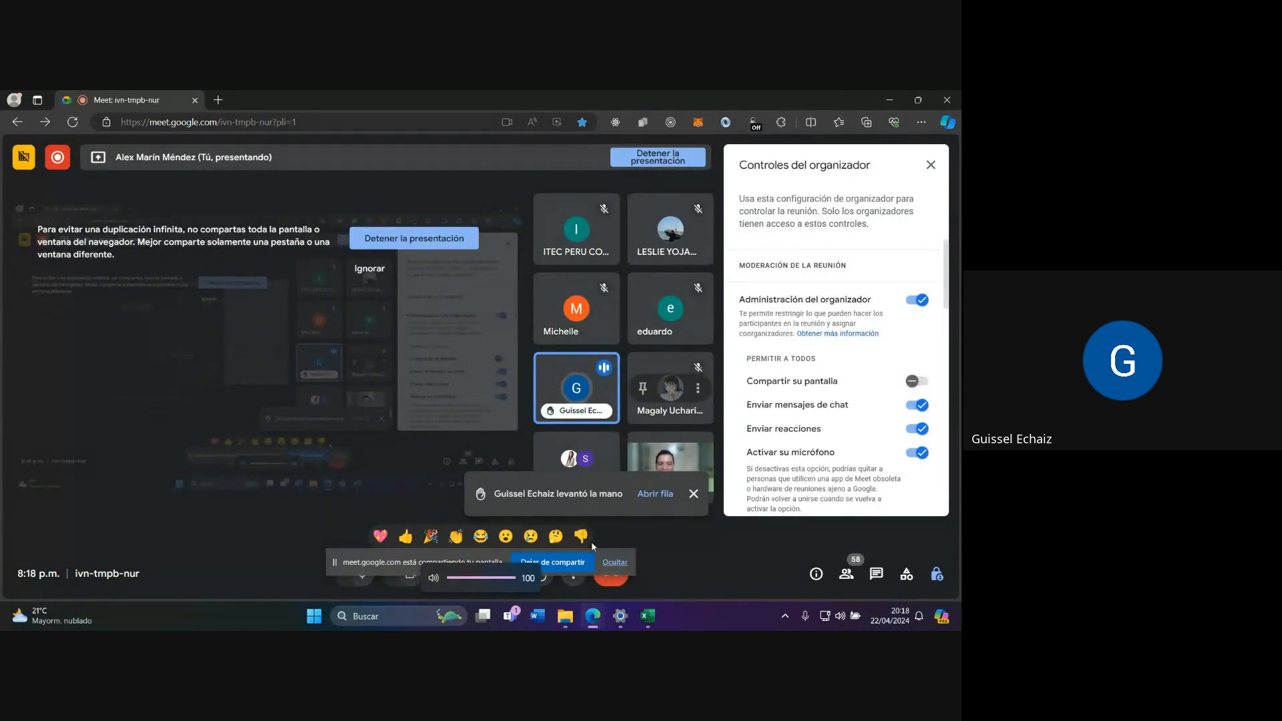
mouse_move(604, 627)
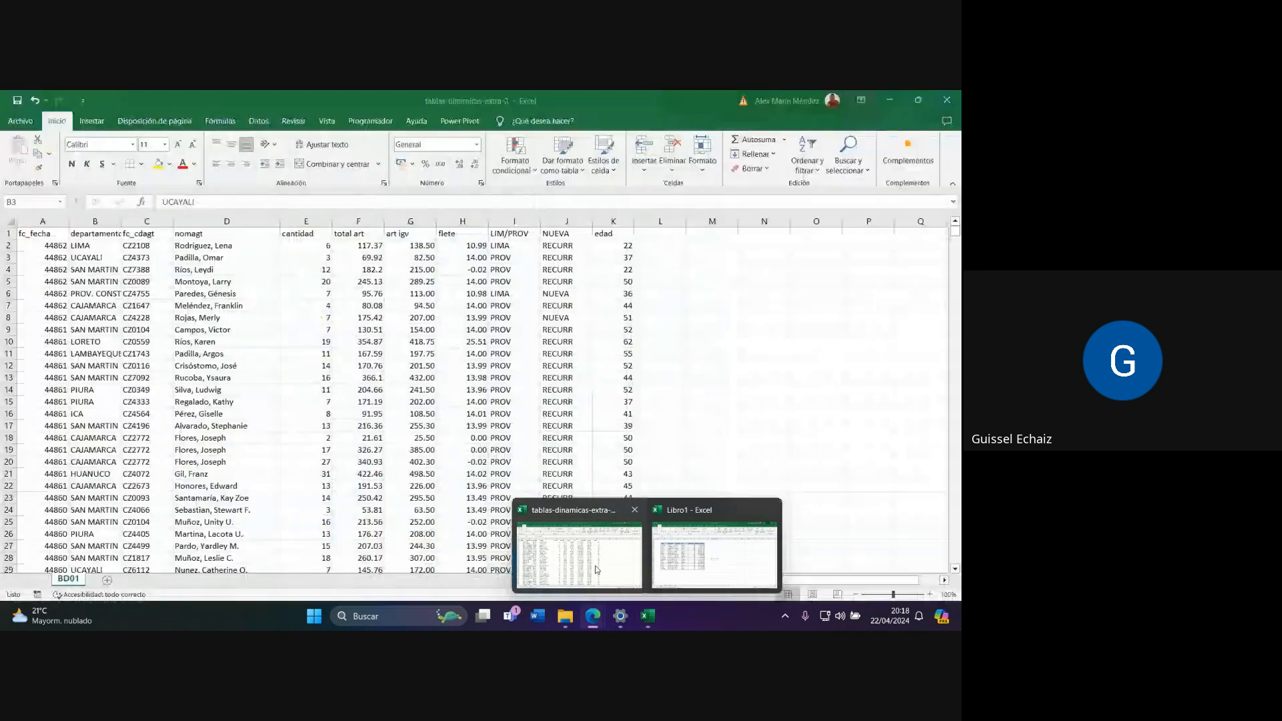
left_click(595, 566)
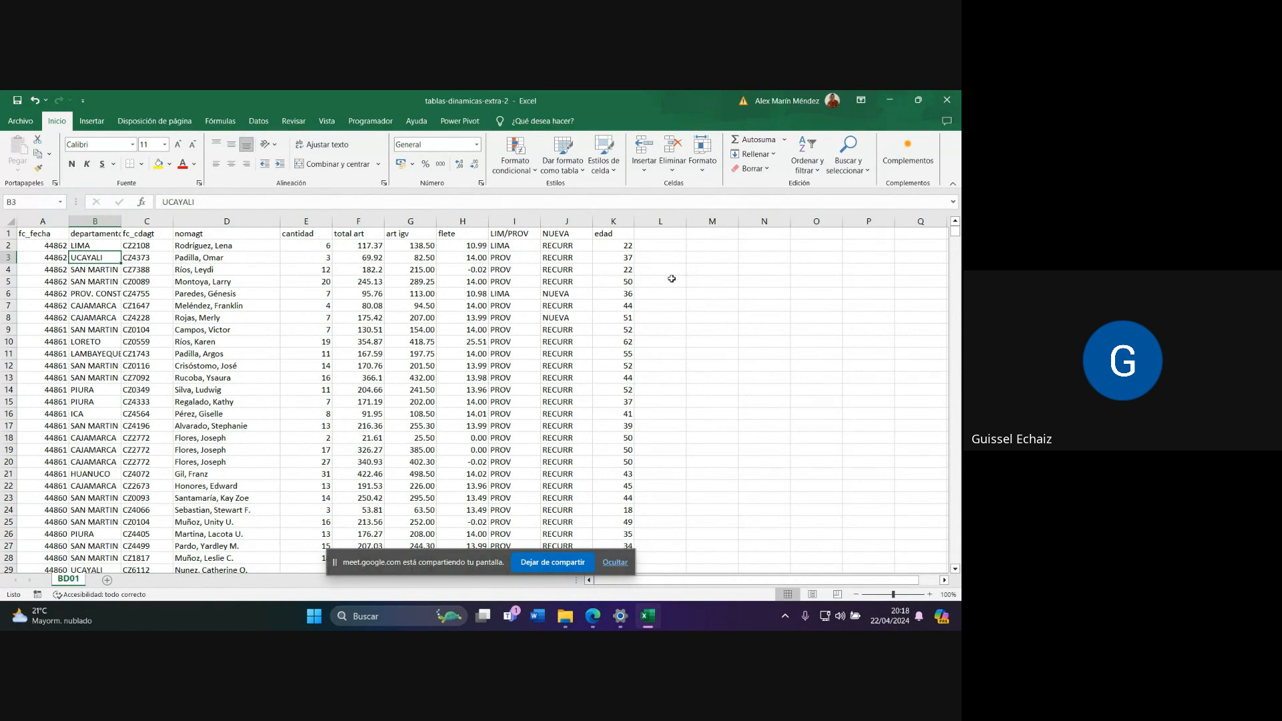
Switch to the Meet call, disallow participants from activating their microphone, close the organizer controls and return to the tablas-dinamicas-extra-2 workbook.
left_click(890, 101)
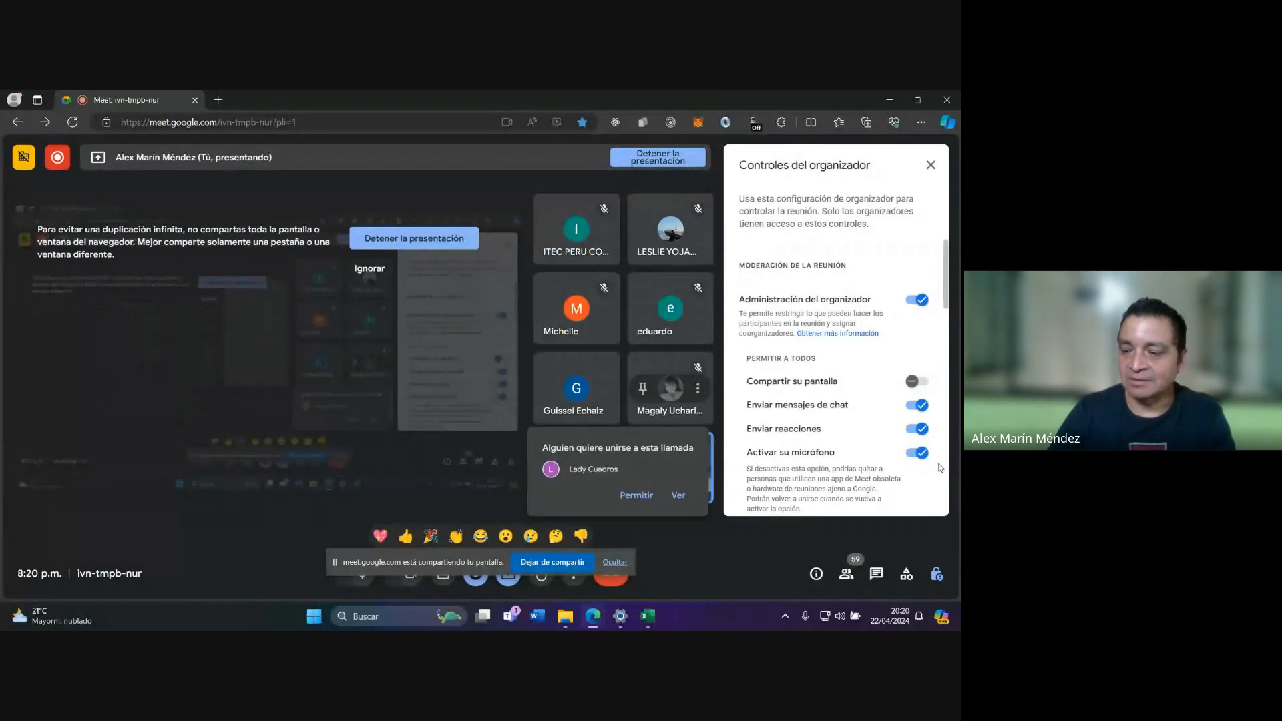
left_click(910, 455)
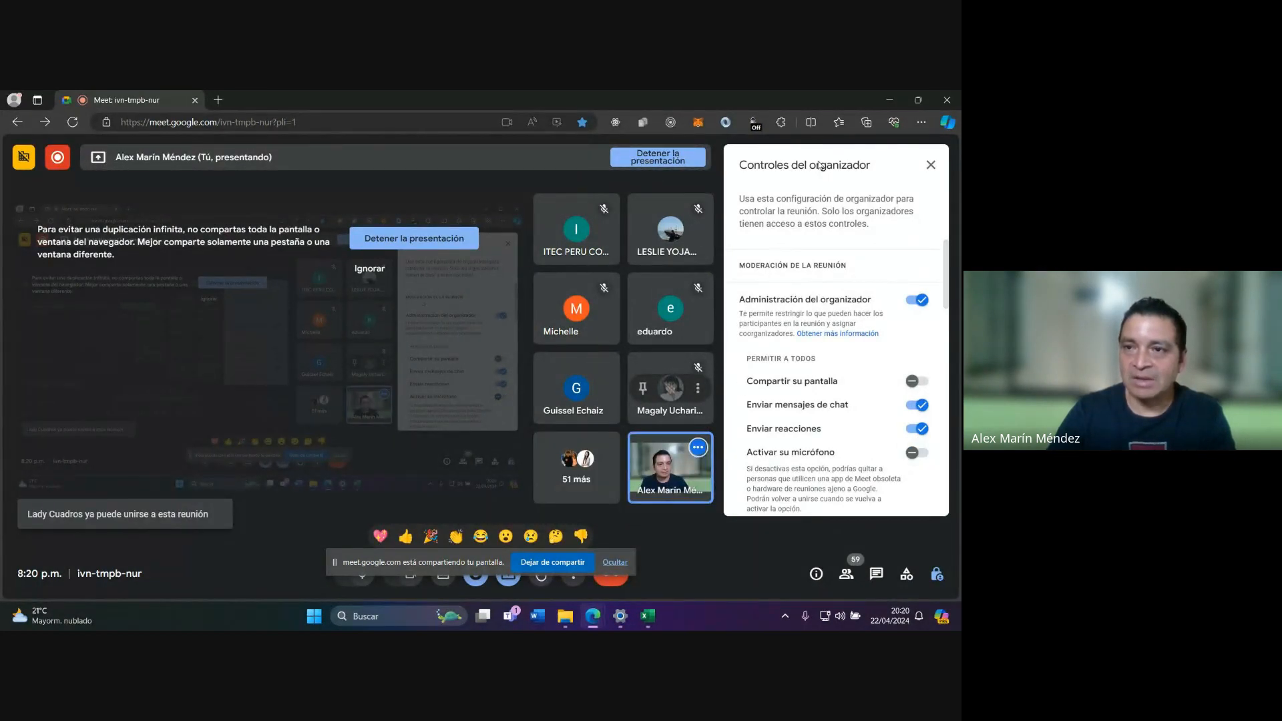
left_click(931, 165)
mouse_move(649, 616)
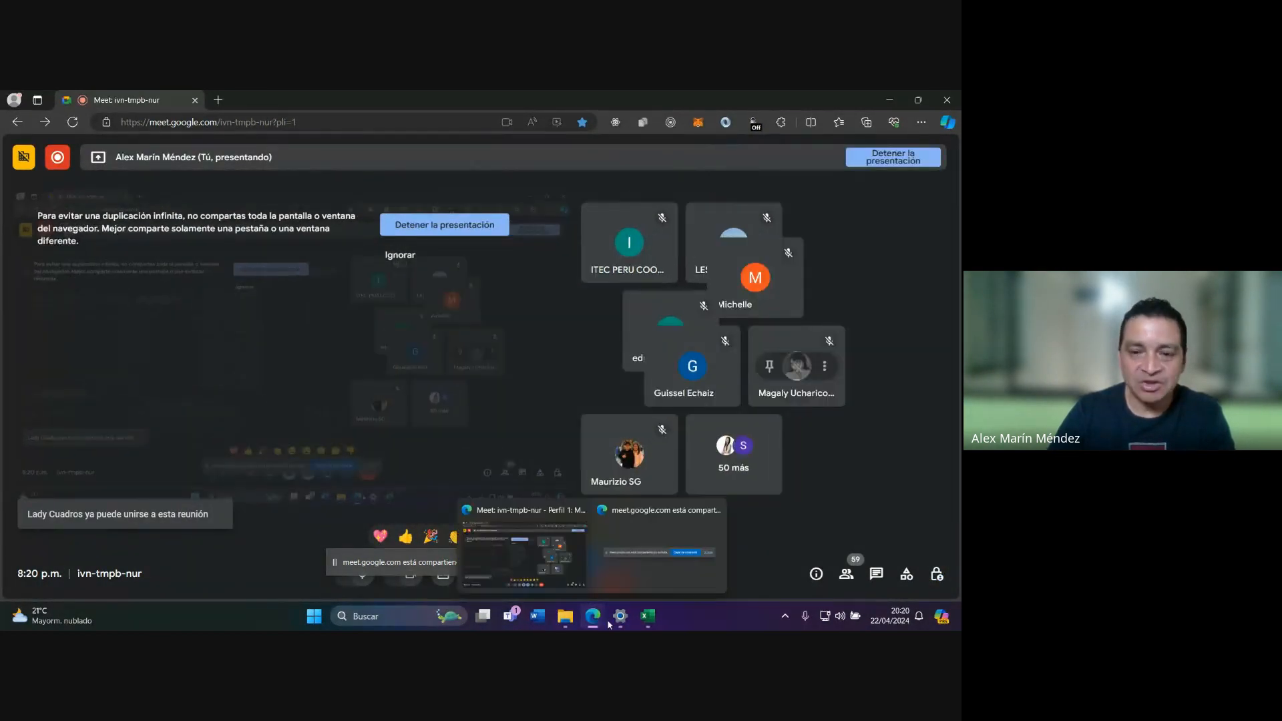
left_click(578, 554)
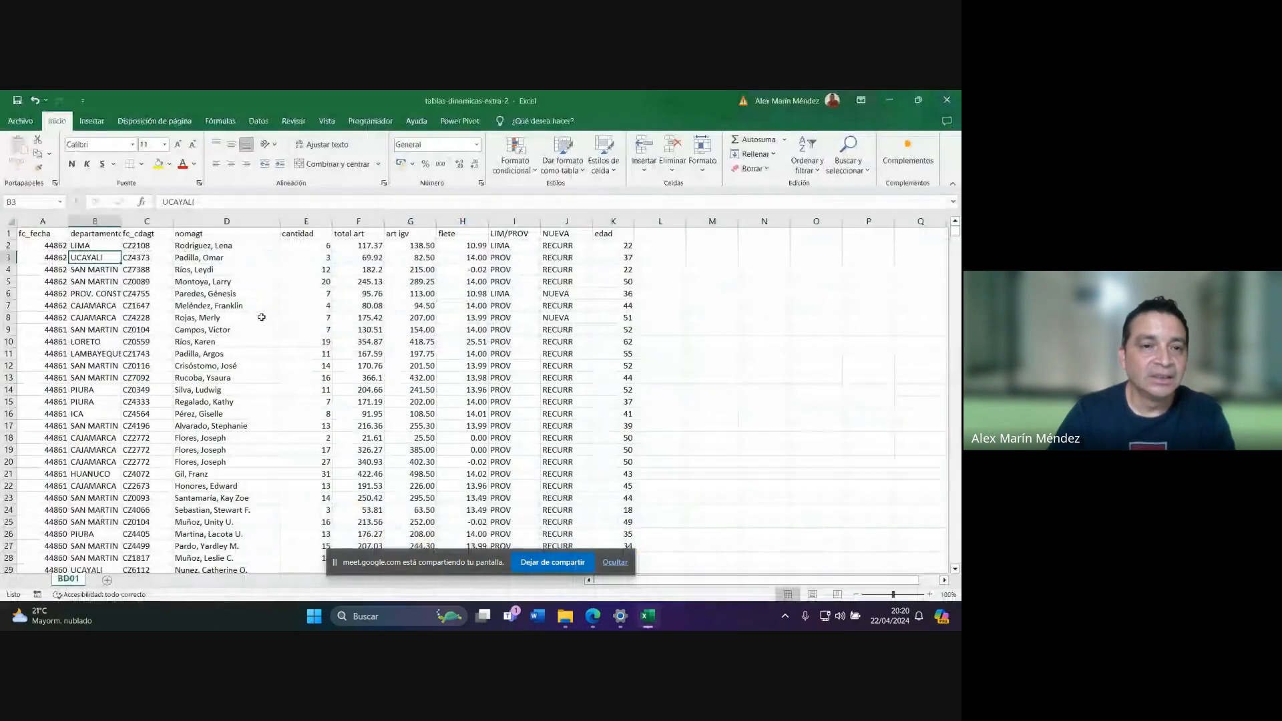
Try to convert the BD01 data range into a table and undo the conversion.
left_click(198, 342)
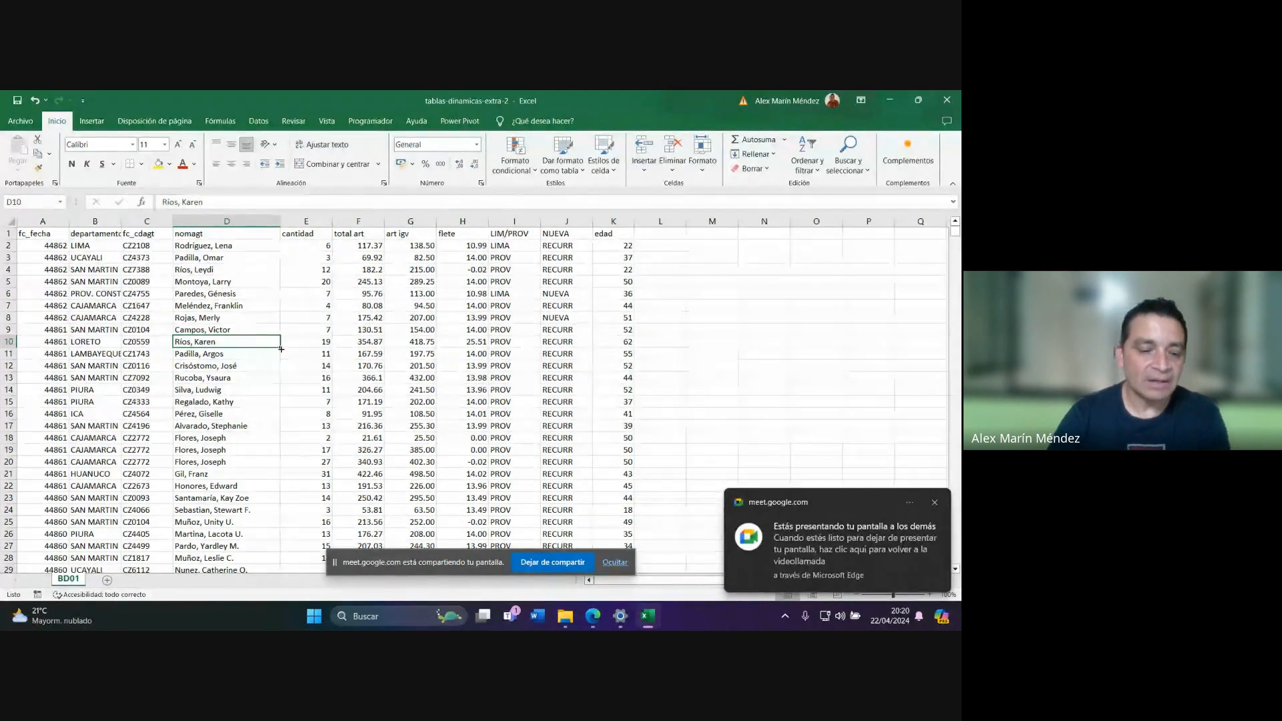
key("ctrl+t")
key("Return")
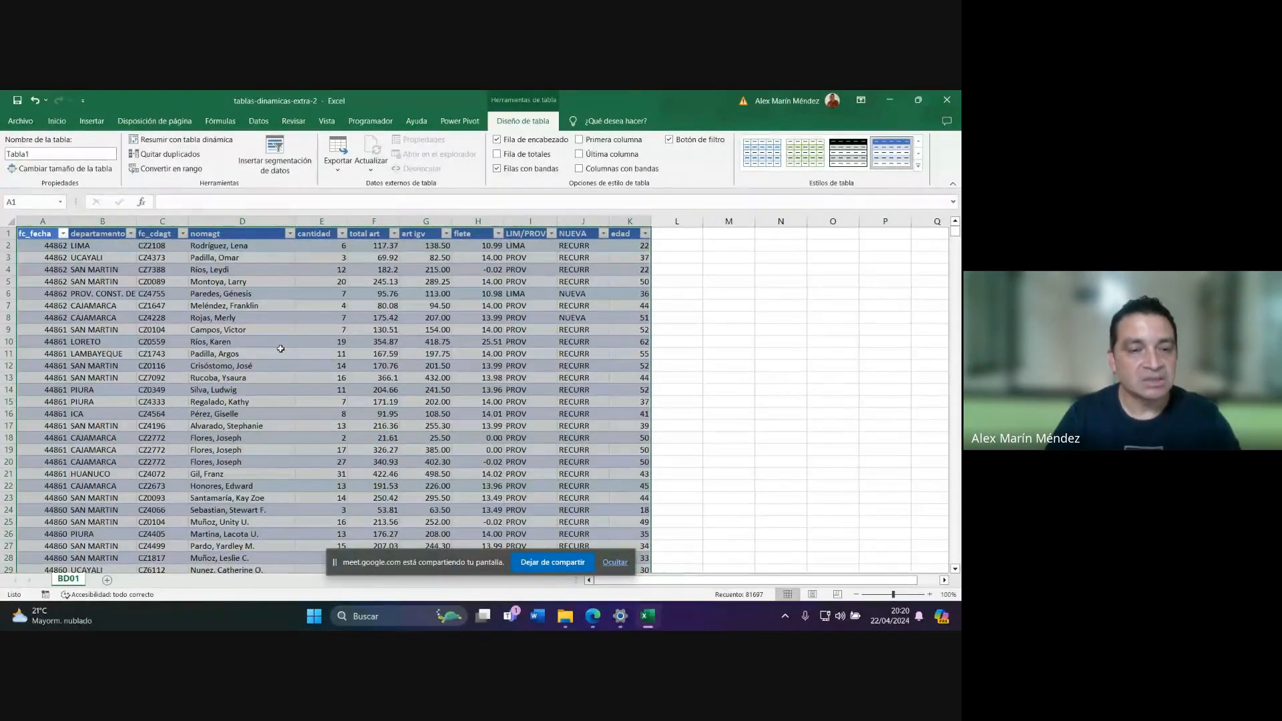
key("ctrl+z")
Switch to the Libro1 workbook and enlarge the view of the machine sales data on Hoja1 to 130%.
mouse_move(651, 617)
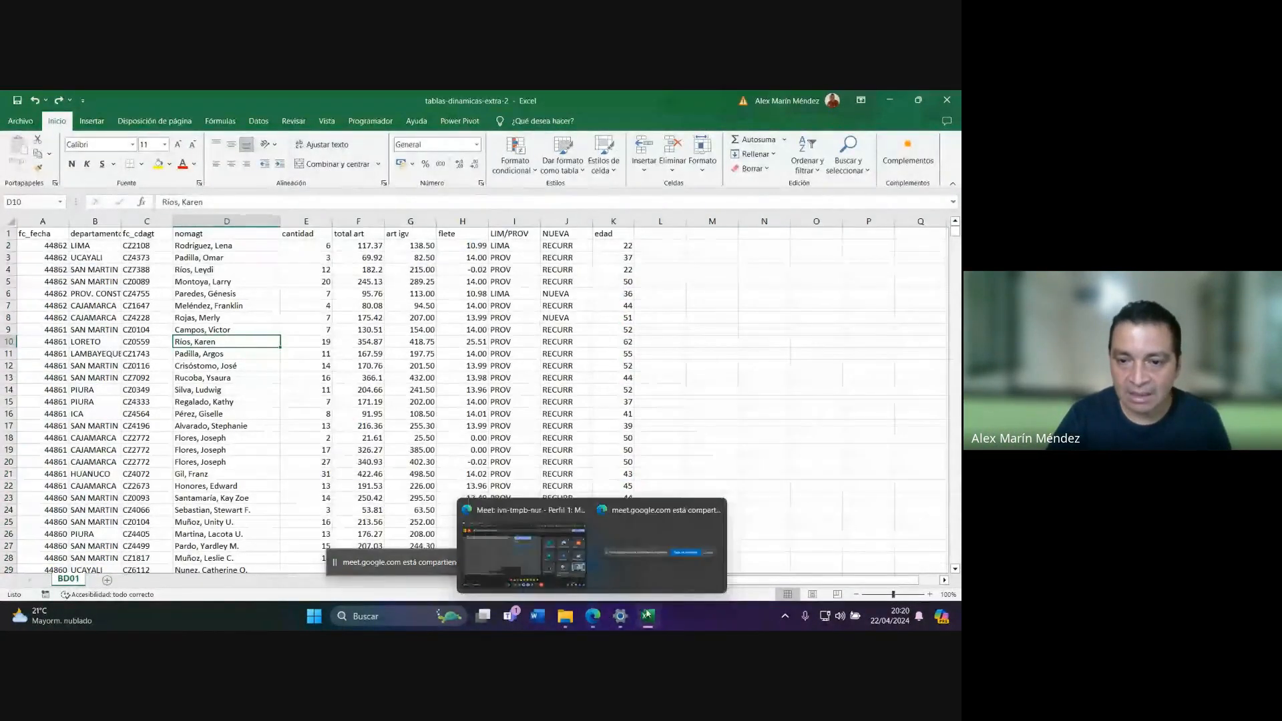
left_click(714, 556)
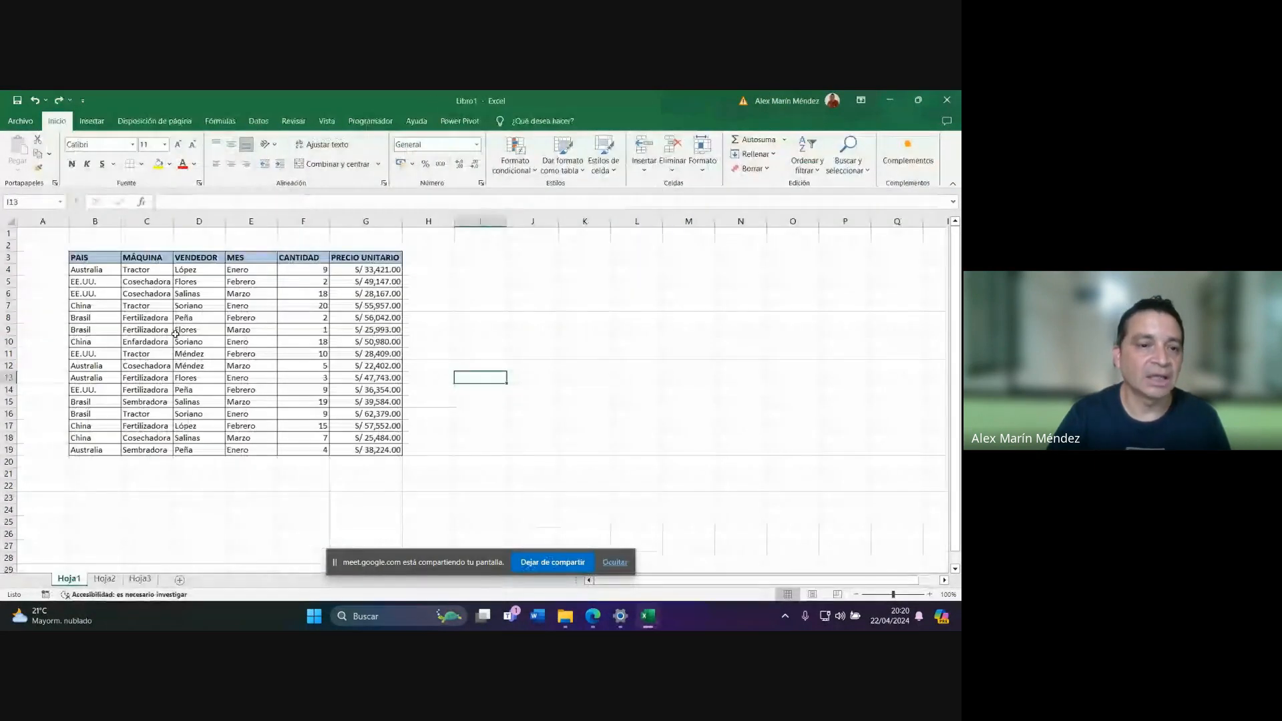
left_click_drag(98, 255, 384, 449)
left_click(480, 450)
scroll(427, 387, "up", 2, "ctrl")
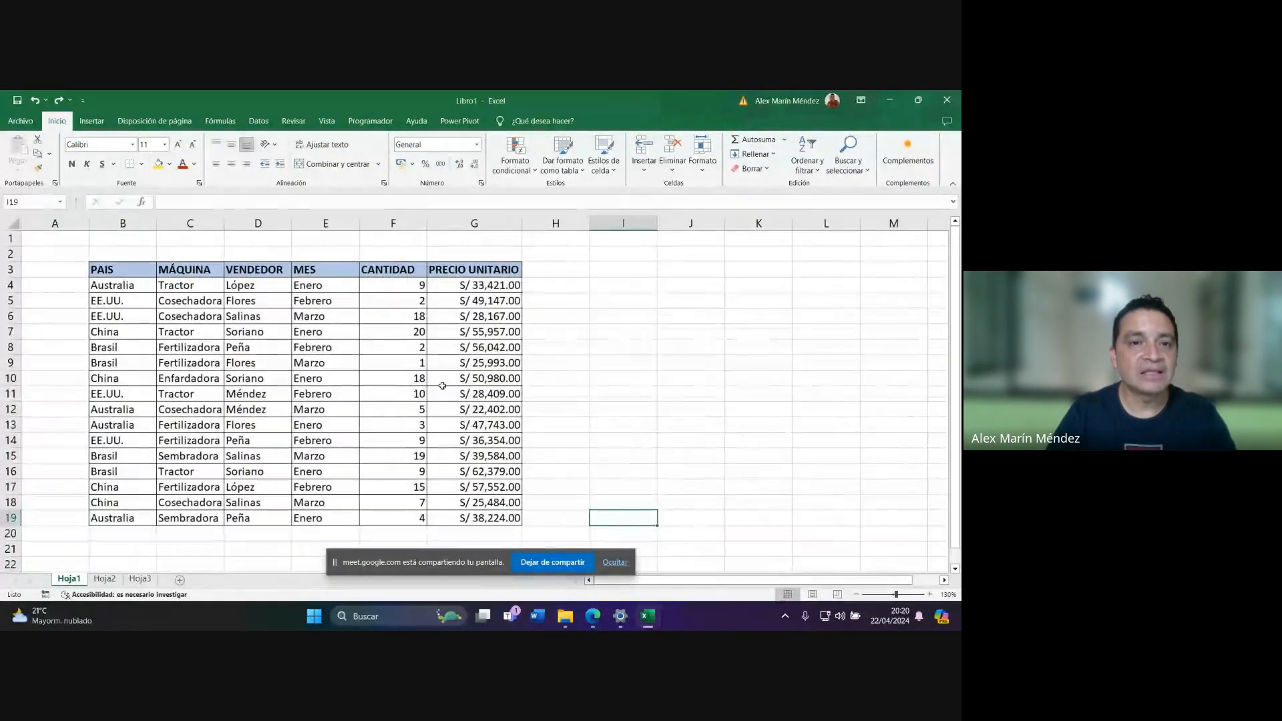
Check the participants' response in the Meet call and return to the Libro1 workbook.
mouse_move(593, 618)
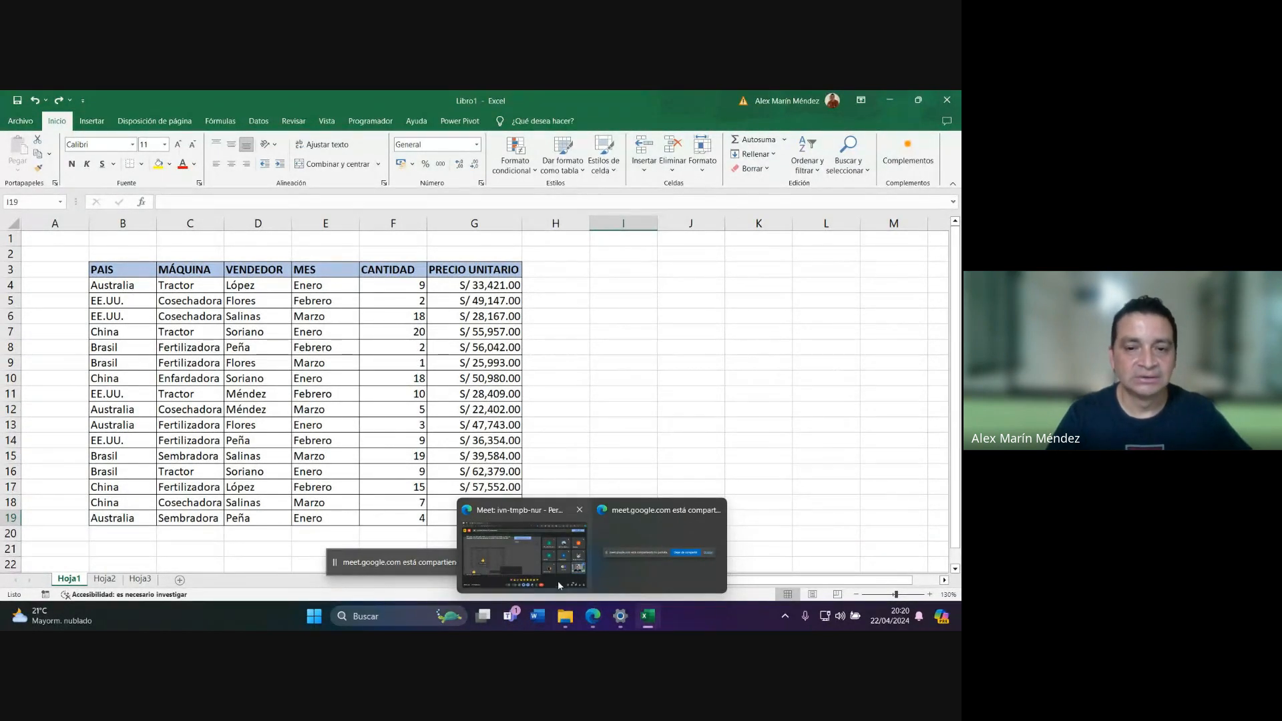
left_click(525, 572)
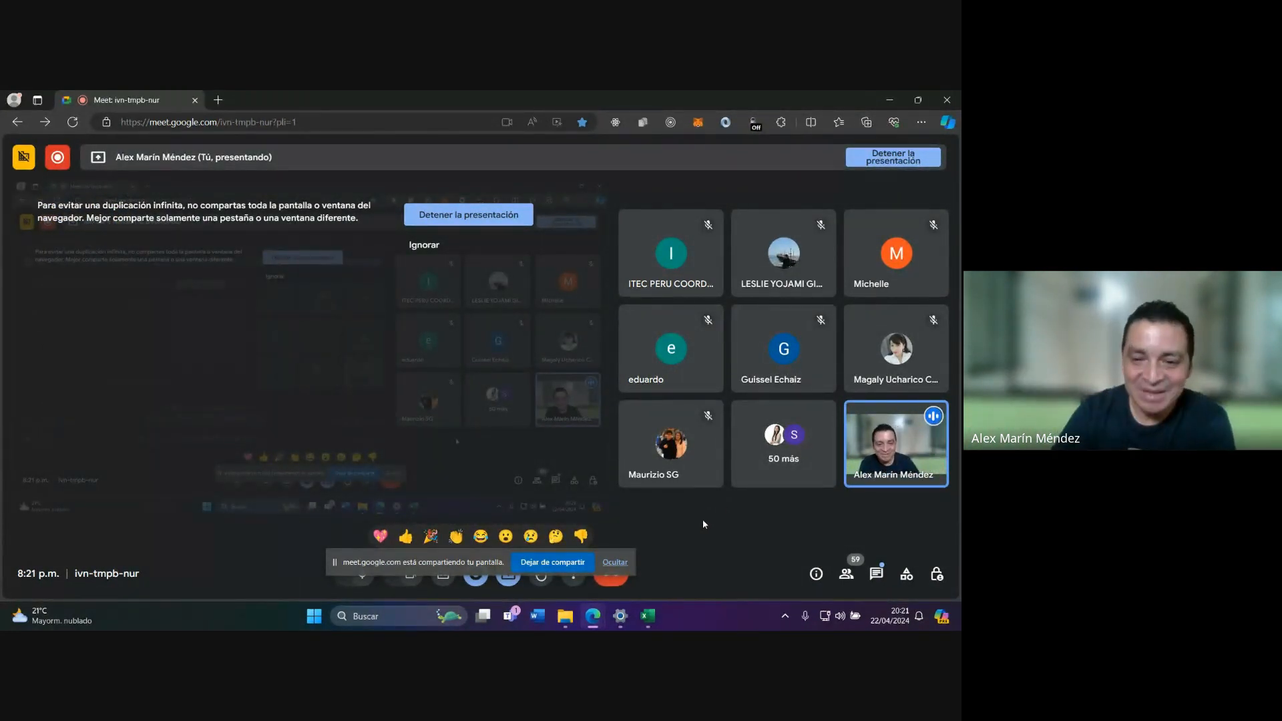
mouse_move(654, 629)
left_click(680, 558)
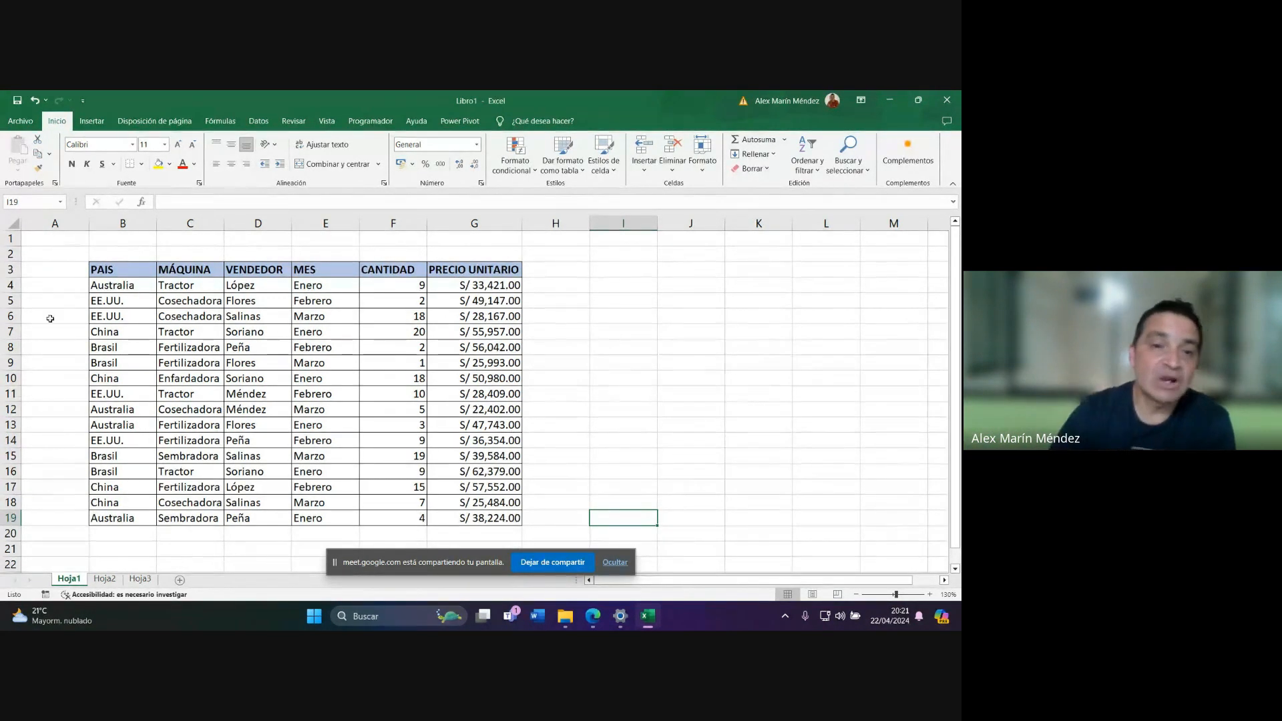
Convert the sales data range B3:G19 on Hoja1 into a table with headers and deselect it.
left_click(293, 392)
key("ctrl+t")
key("Return")
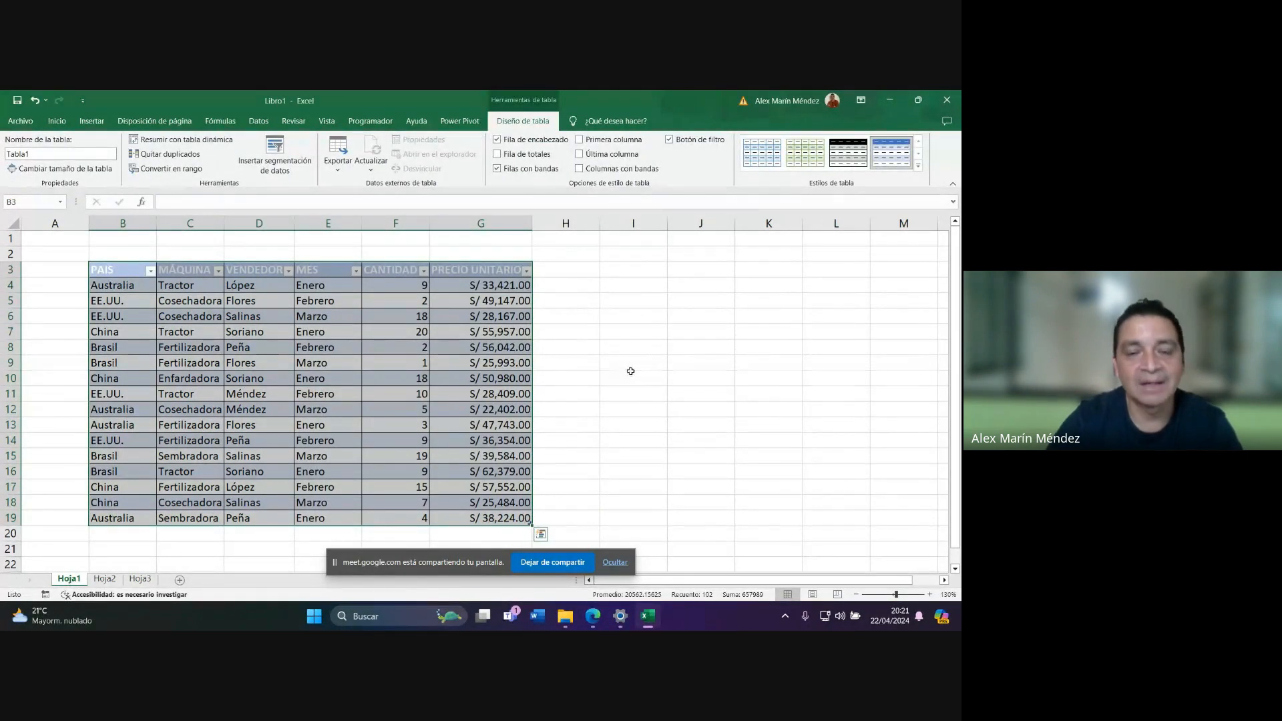
left_click(580, 472)
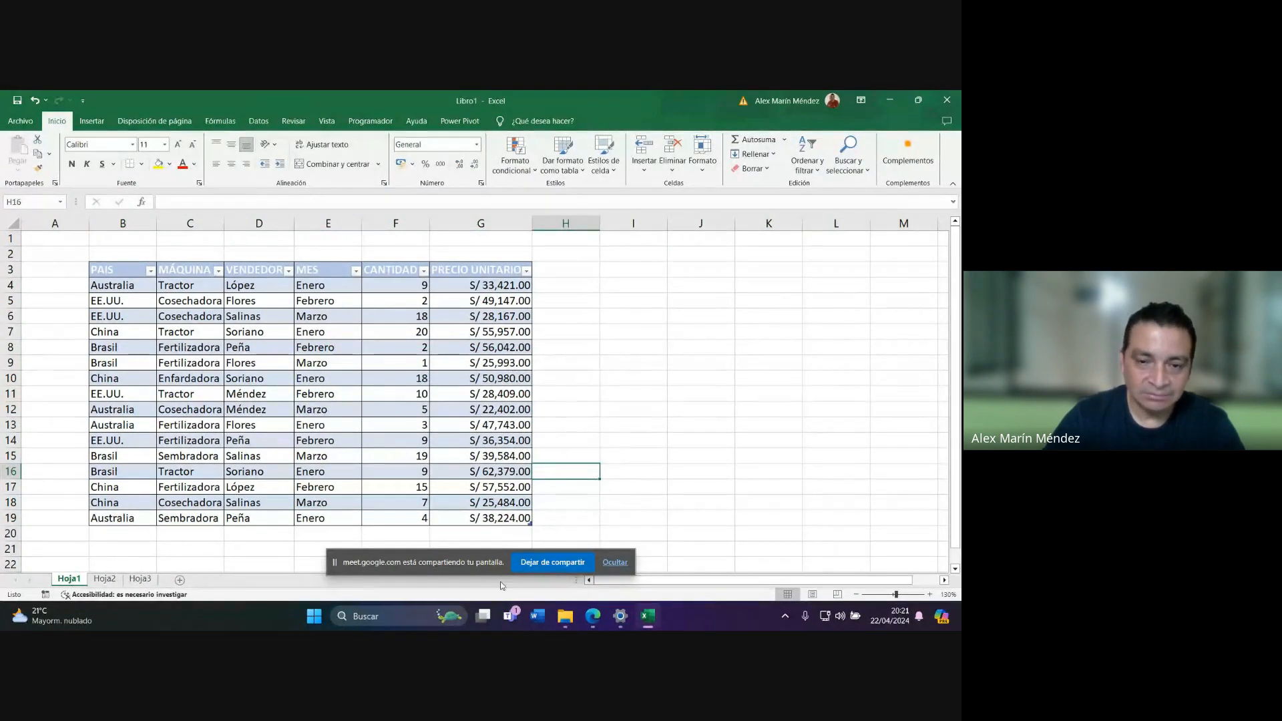
Search Windows for "lupa" and launch the Lupa screen magnifier.
left_click(387, 616)
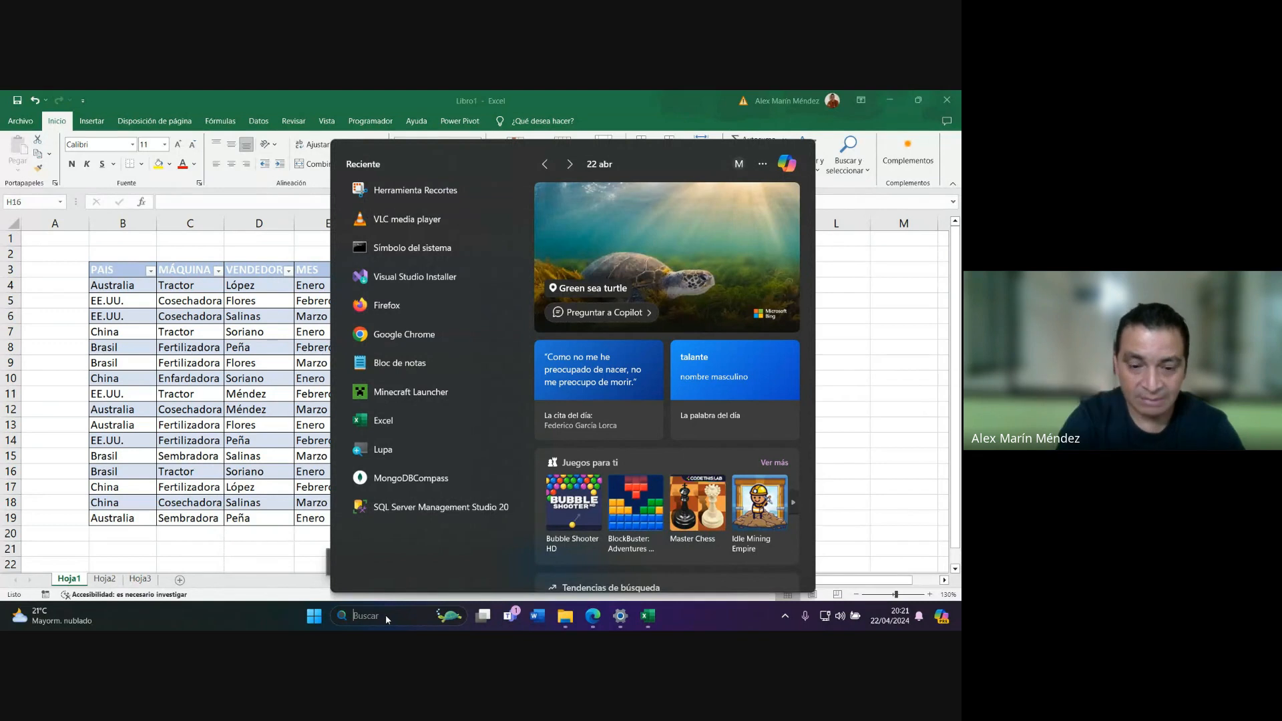
type("lupa")
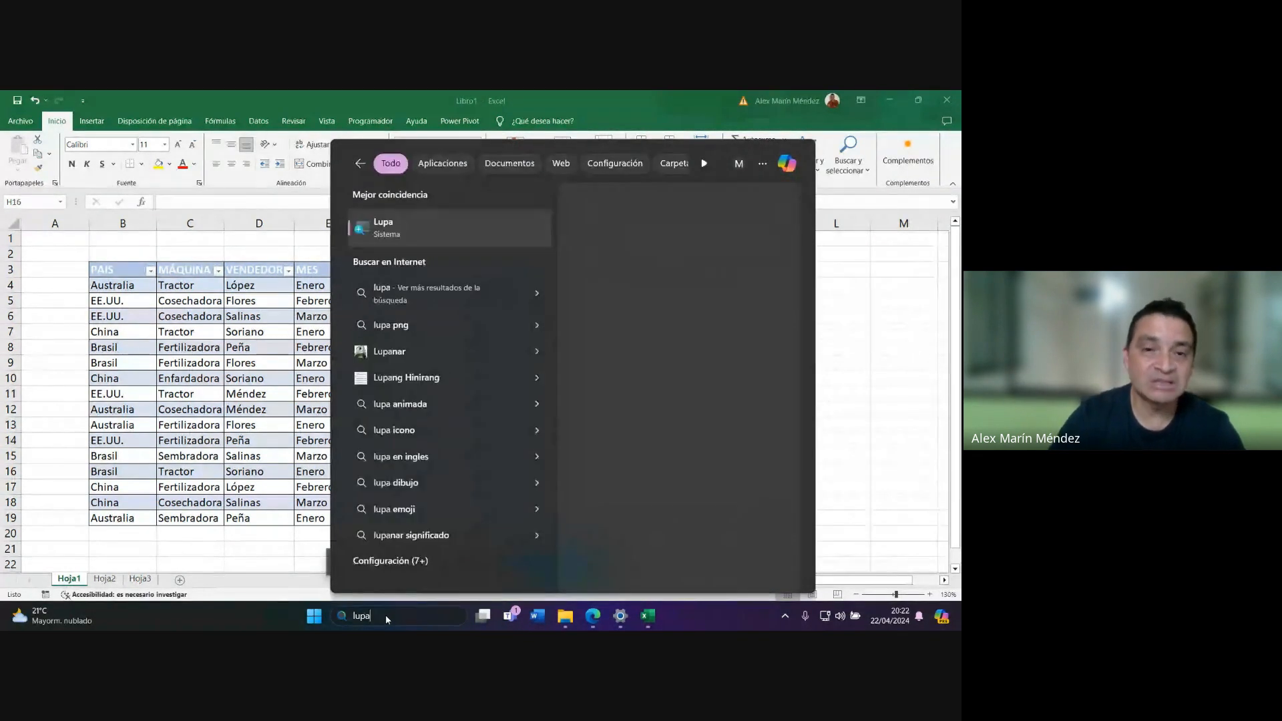
left_click(399, 220)
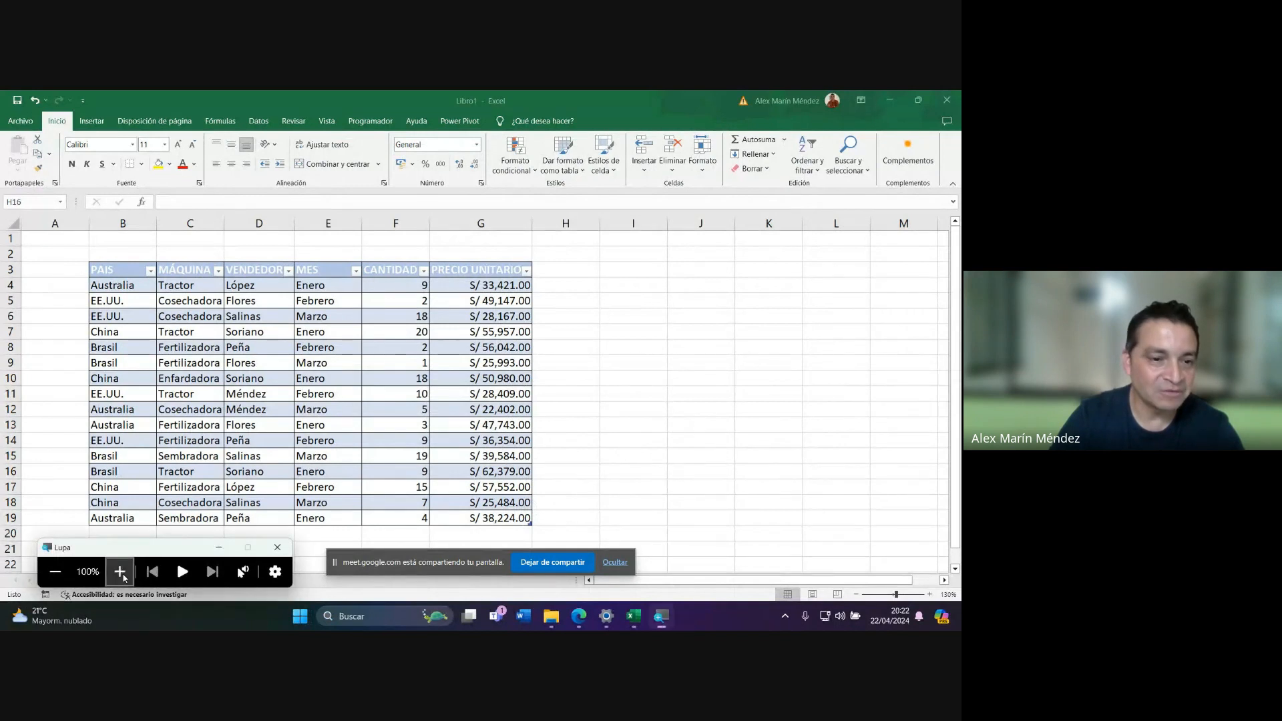
Magnify the screen with Lupa and bring the table's CANTIDAD and PRECIO UNITARIO headers into close view.
left_click(119, 572)
left_click(314, 520)
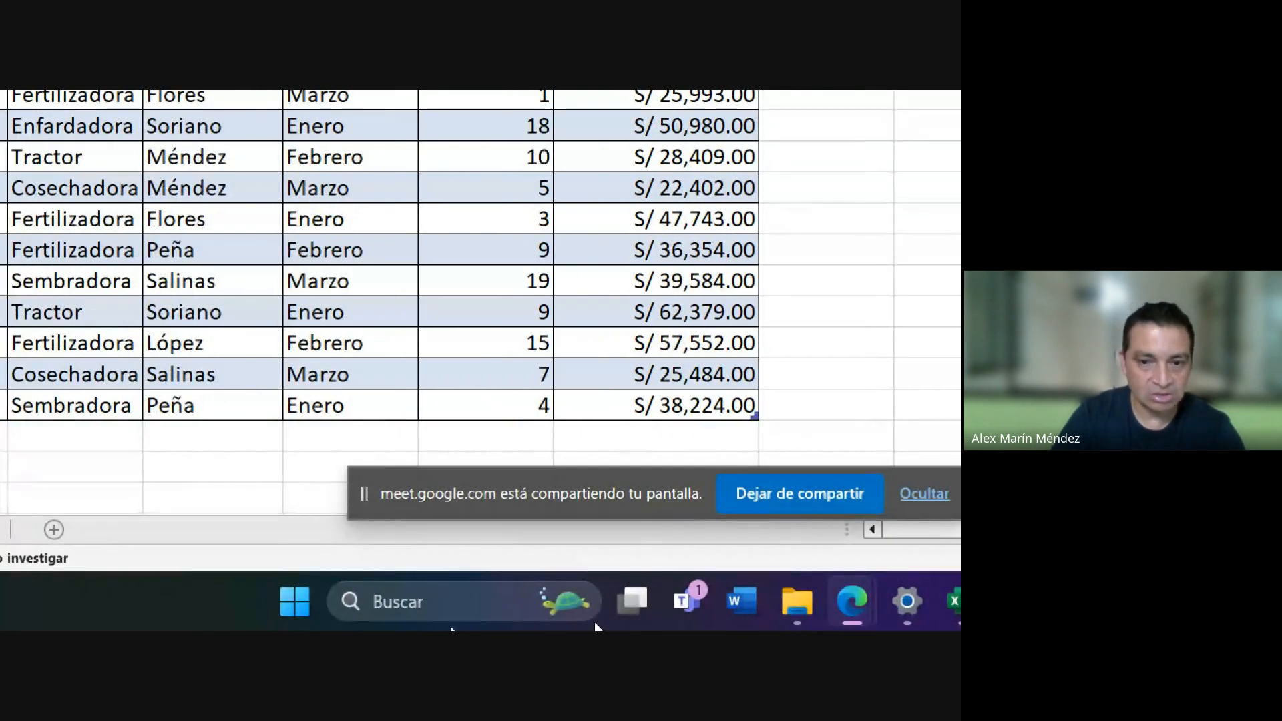
left_click(894, 613)
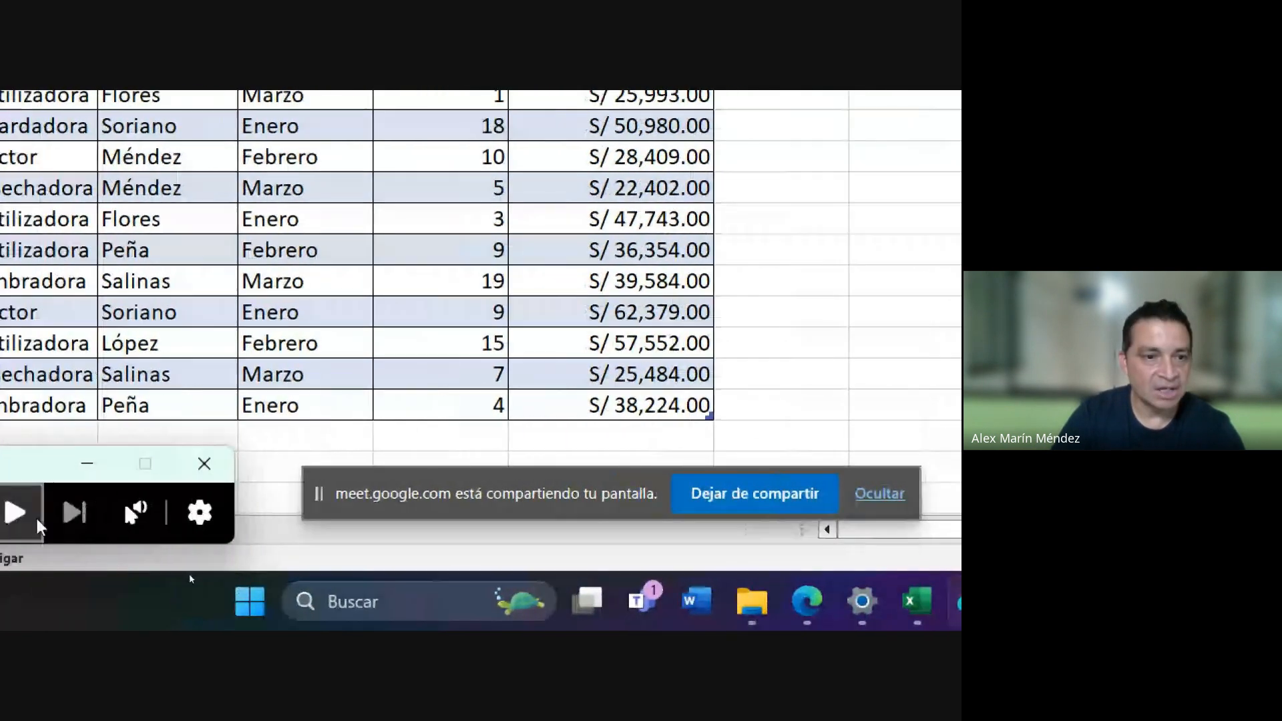
left_click(28, 517)
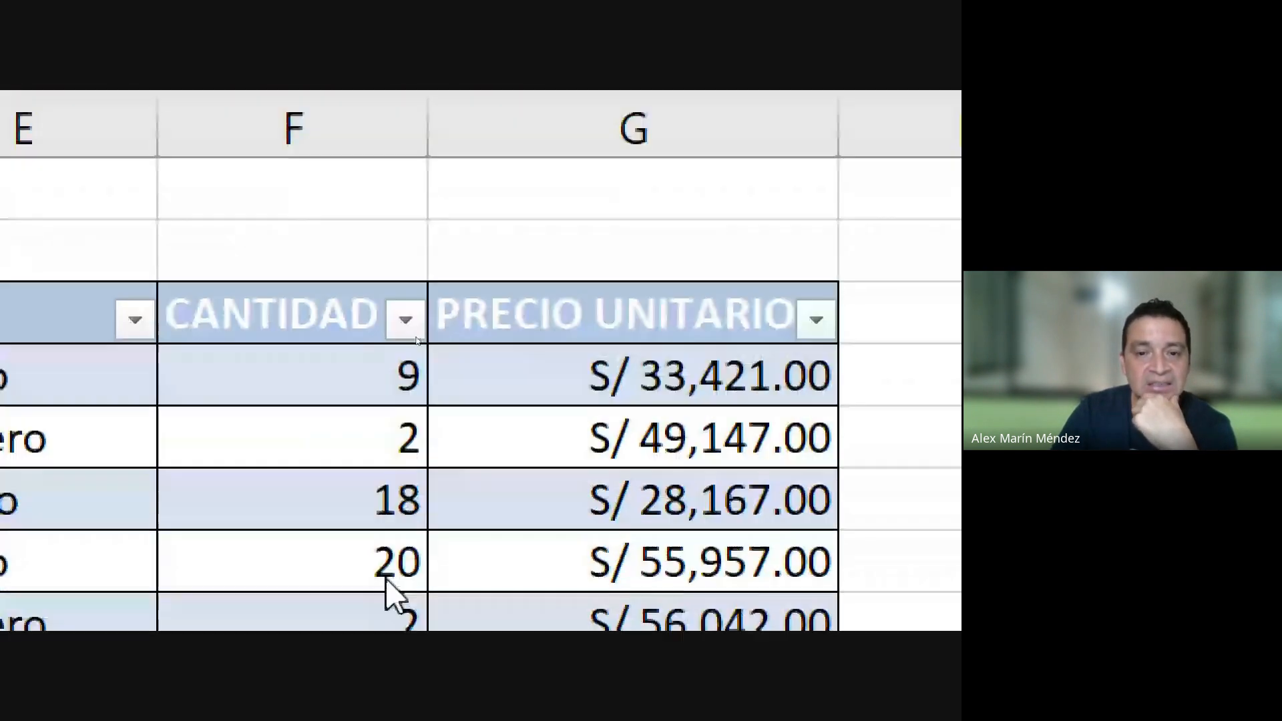
Examine the magnified CANTIDAD and PRECIO UNITARIO values and the remaining rows of the table on Hoja1.
left_click(327, 424)
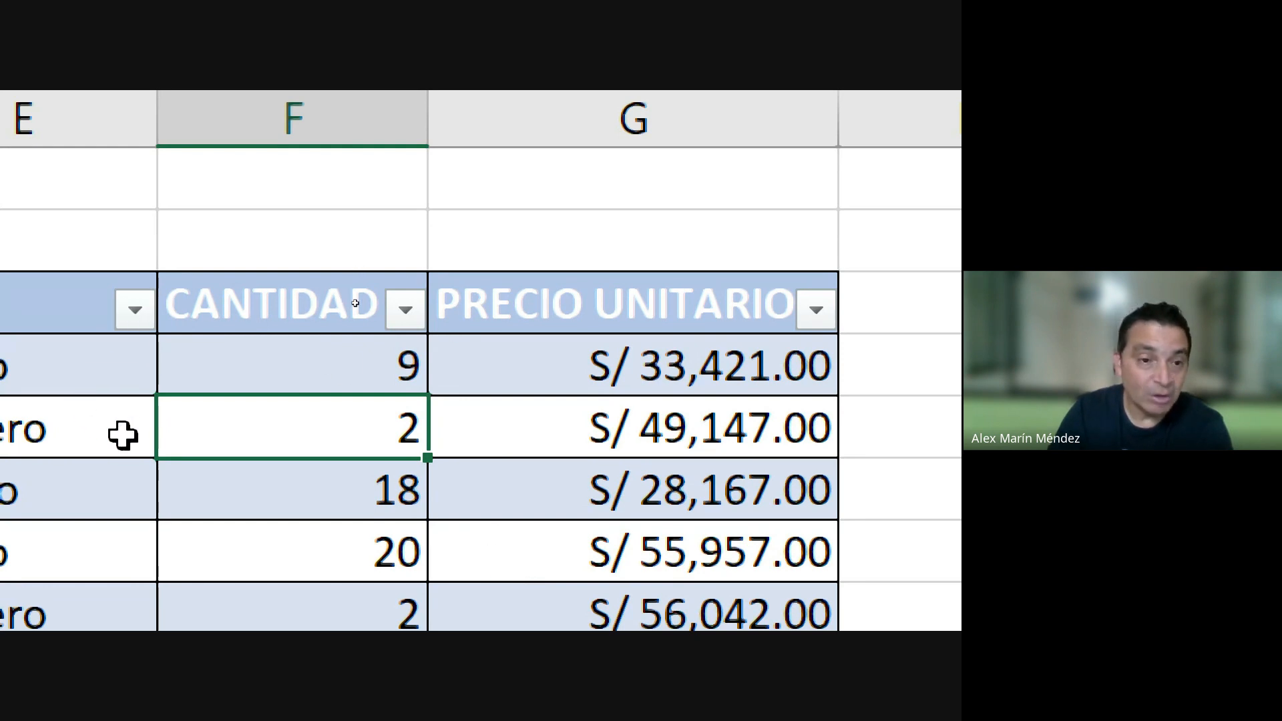
left_click(665, 424)
left_click(366, 540)
left_click(282, 402)
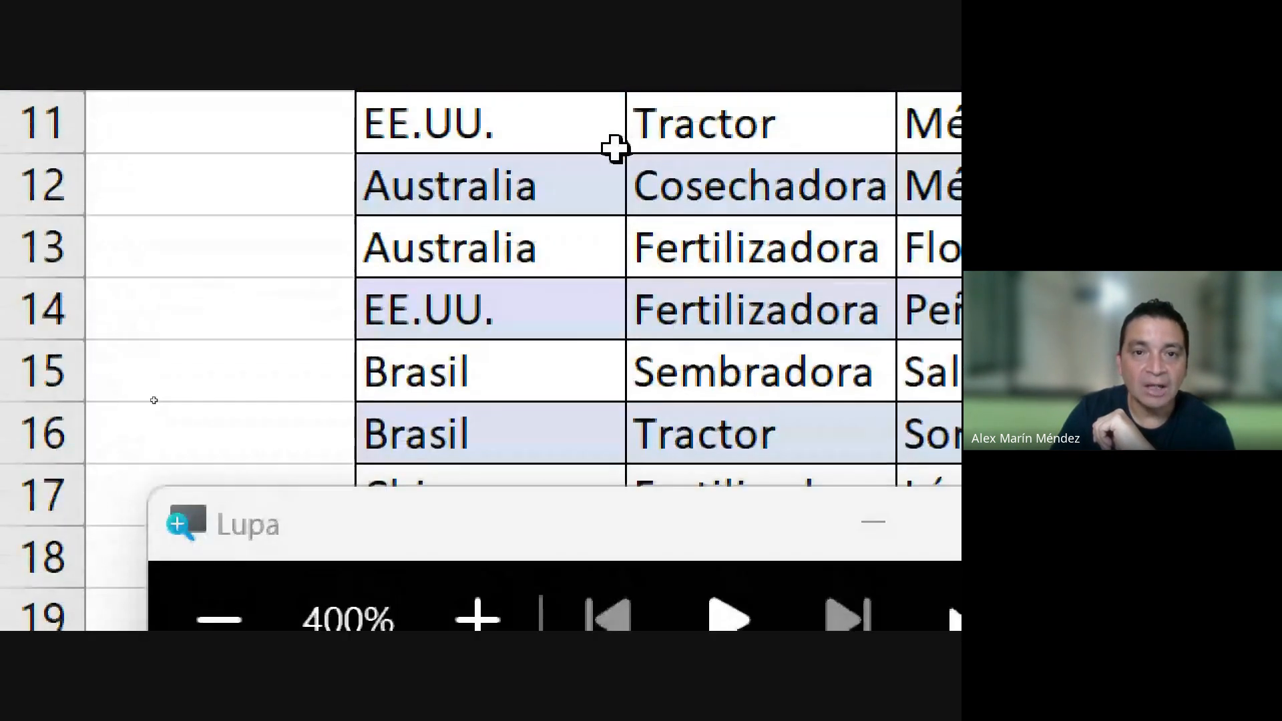
Open Hoja2 and inspect its unconverted sales data range under magnification.
left_click(392, 458)
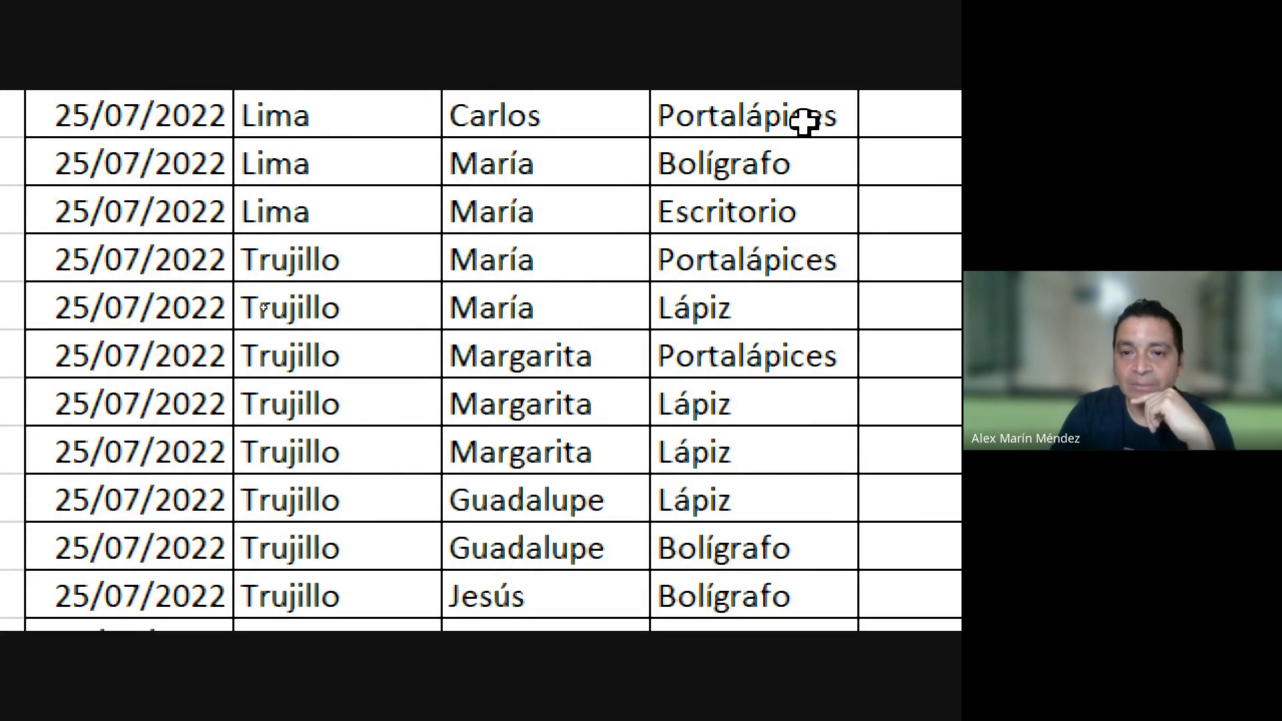
left_click(369, 267)
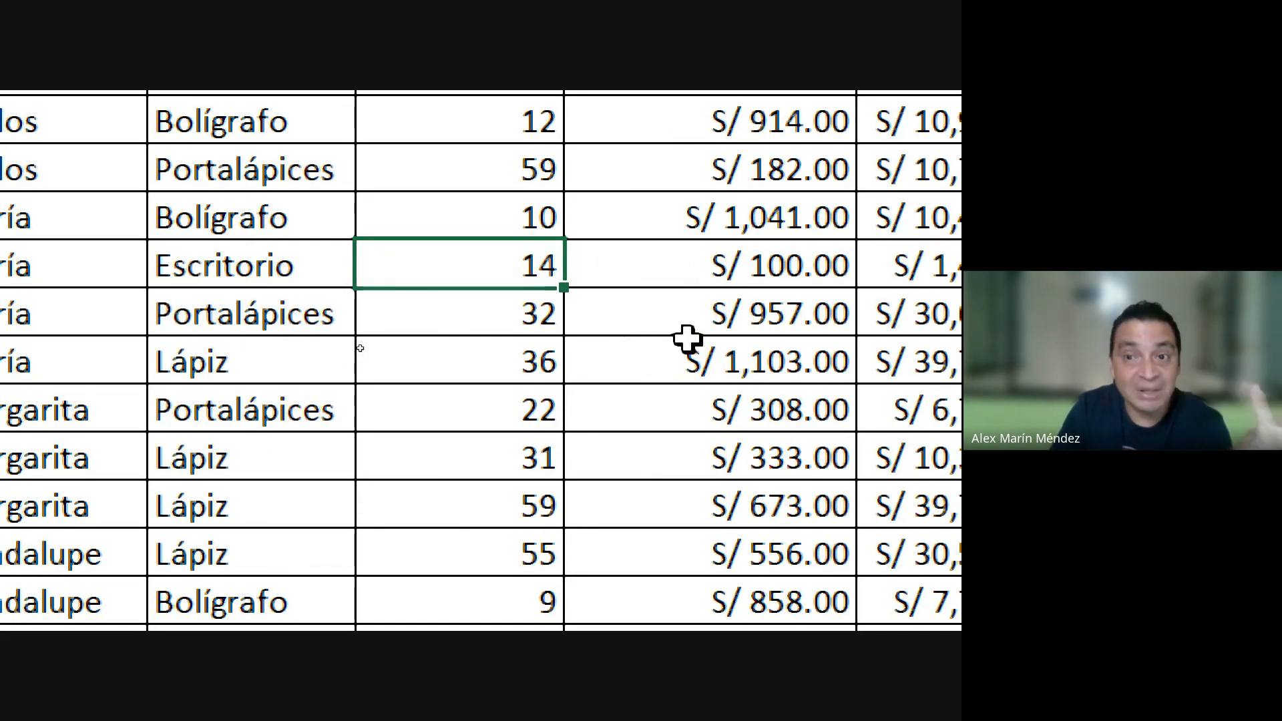
scroll(872, 599, "down", 3)
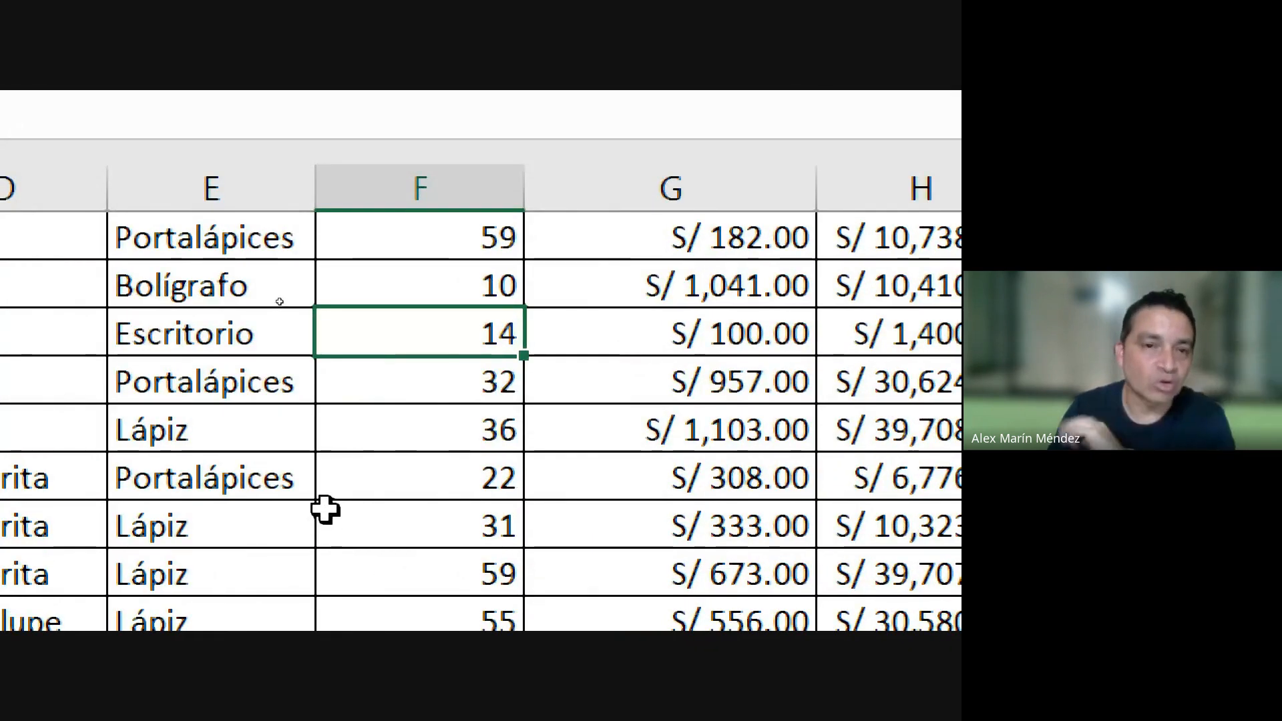
left_click(279, 430)
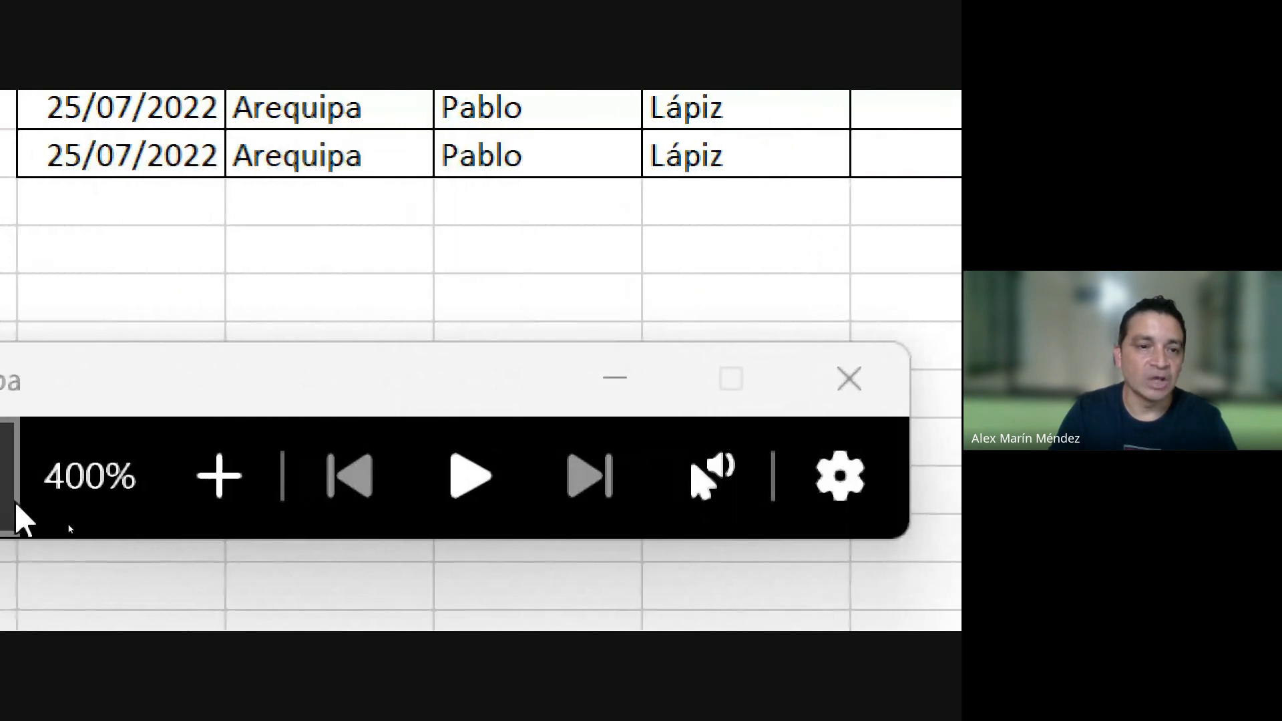
Reduce the Lupa magnification to 100% and return to the table on Hoja1.
left_click(13, 508)
left_click(13, 507)
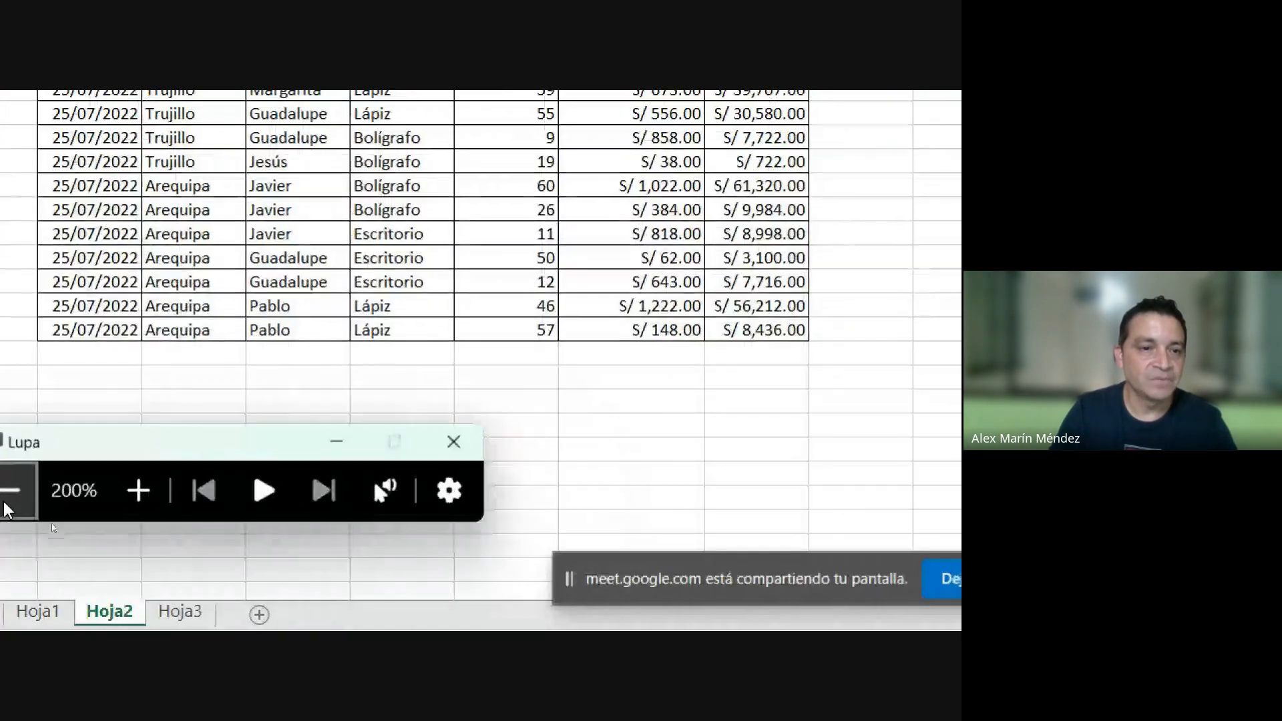
left_click(4, 502)
scroll(270, 392, "up", 1)
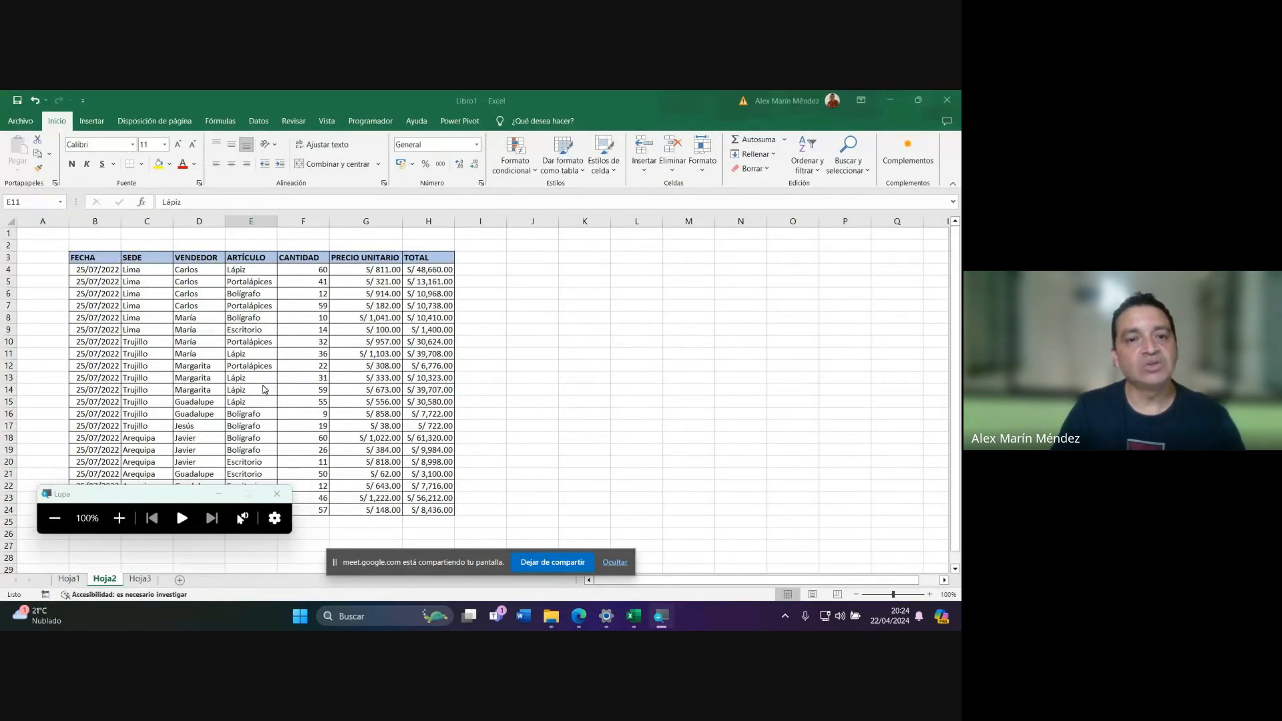
left_click(258, 387)
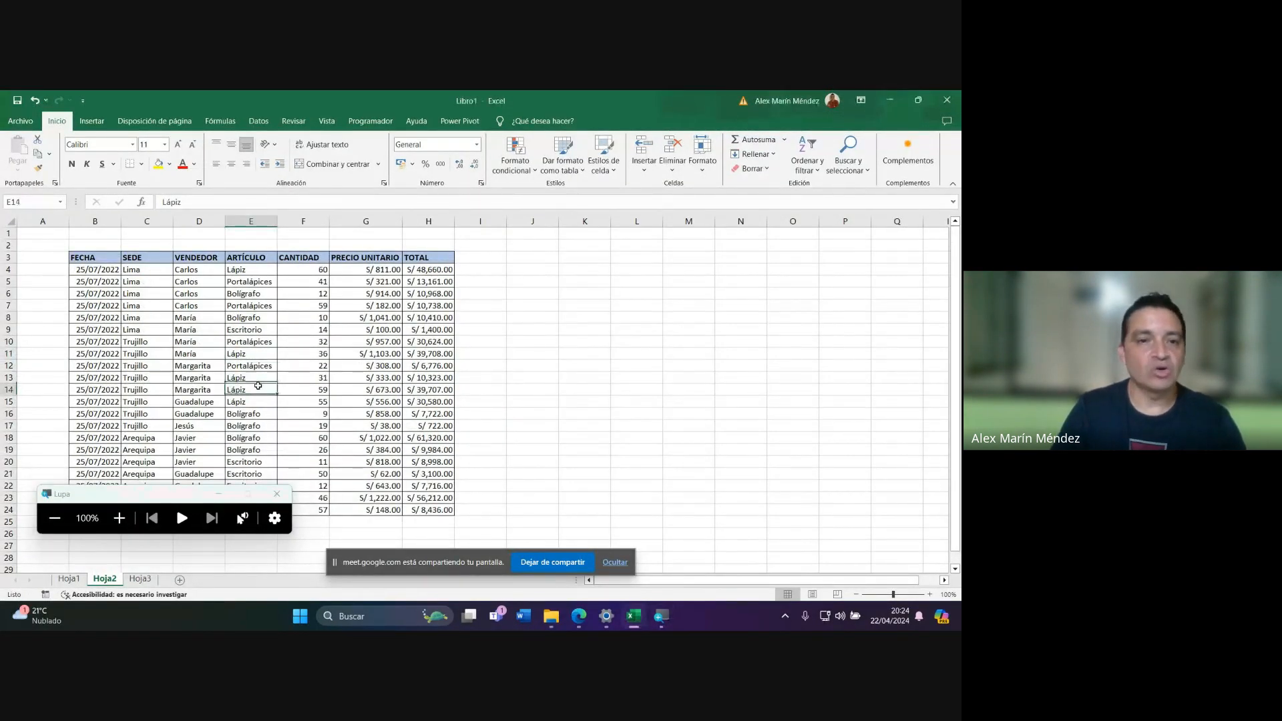
left_click(69, 579)
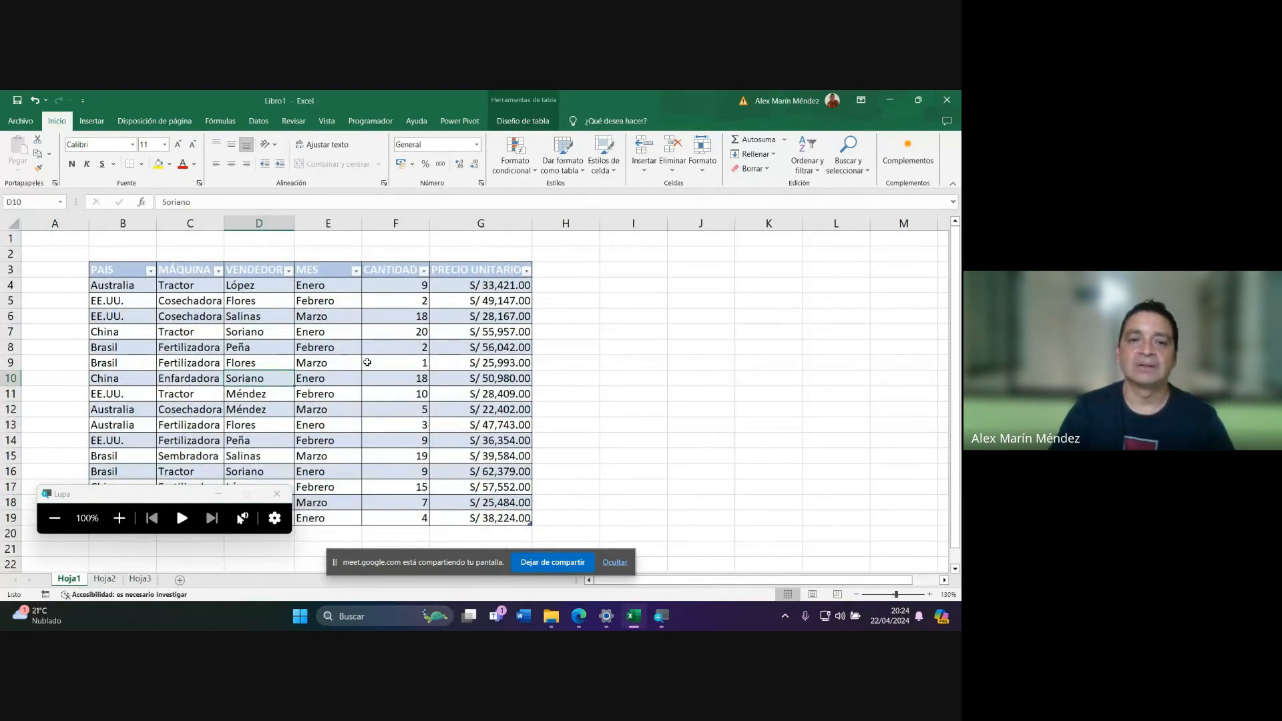
Switch to the Meet call in Edge, read the call's chat messages and close the chat.
mouse_move(580, 613)
left_click(708, 527)
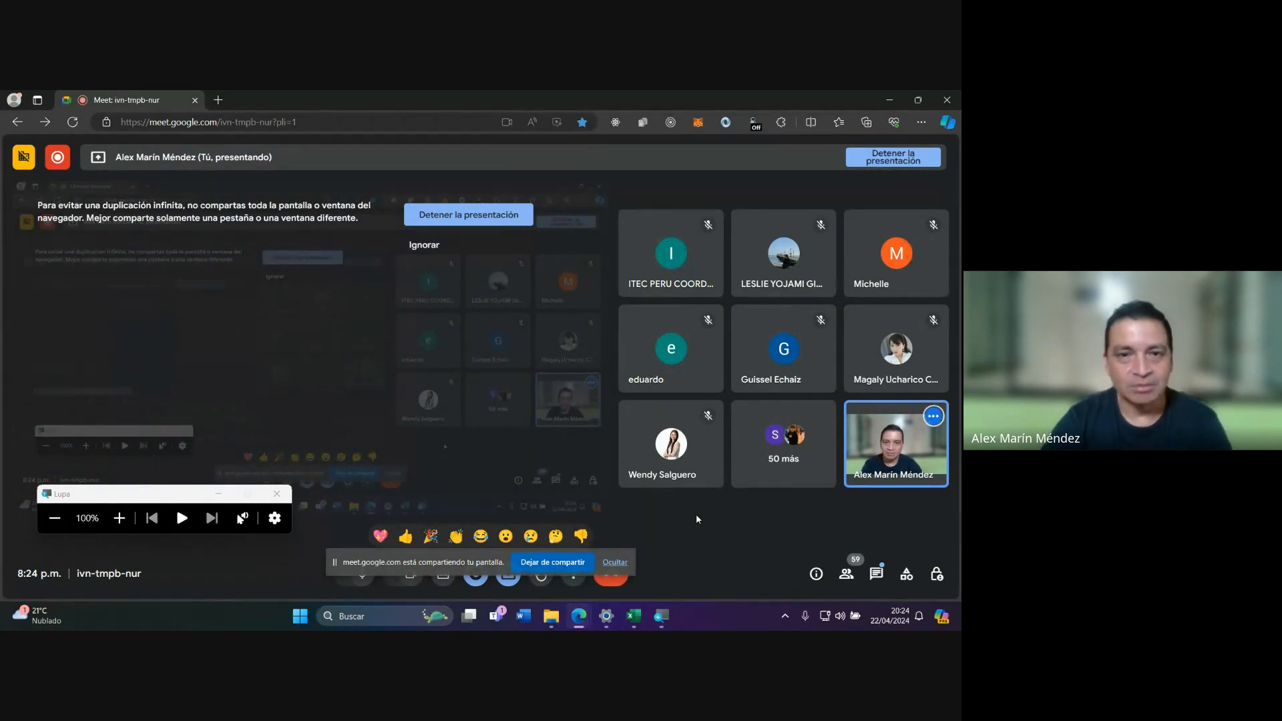
left_click(871, 579)
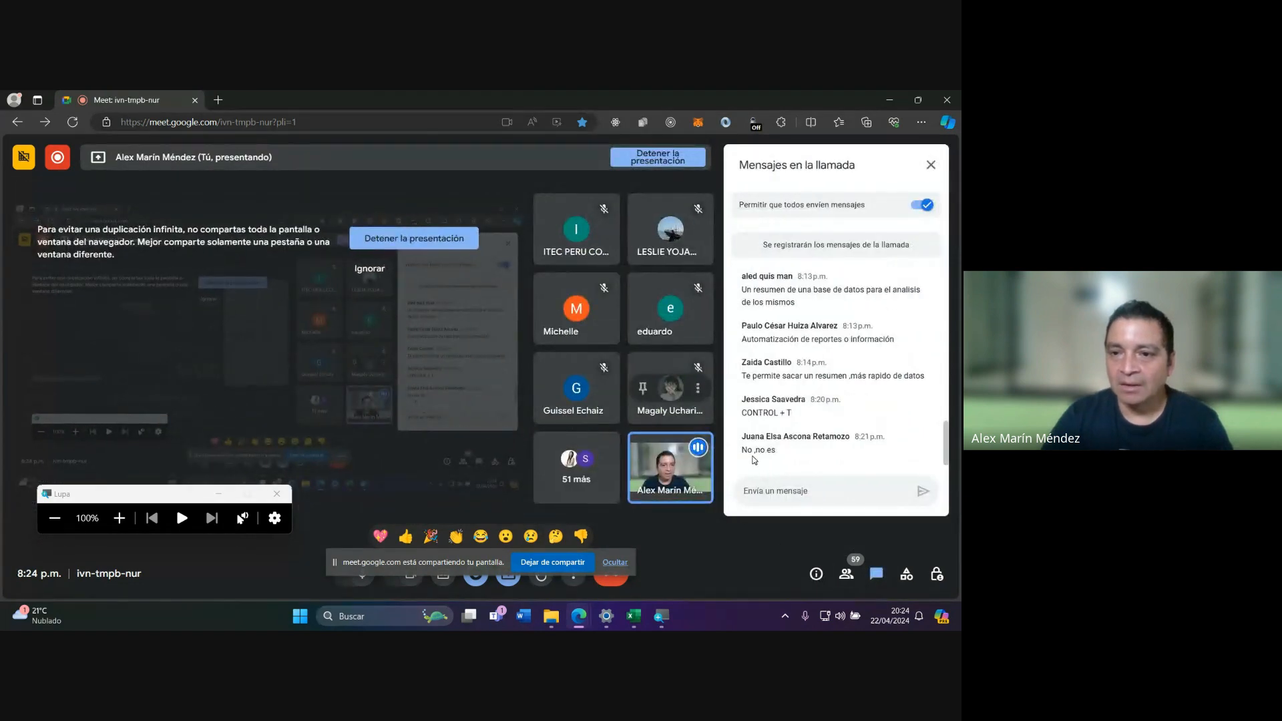
left_click(929, 167)
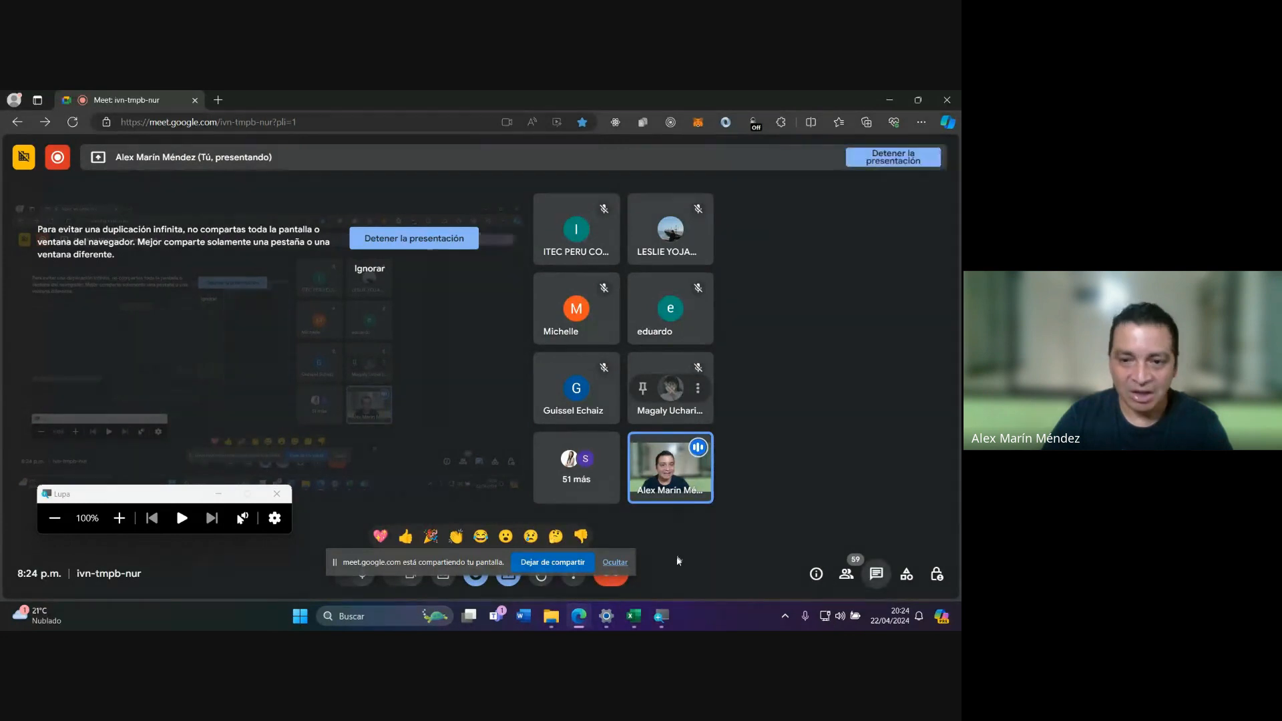
Switch to the tablas-dinamicas-extra-2 workbook in Excel and dismiss the Meet notification.
mouse_move(630, 628)
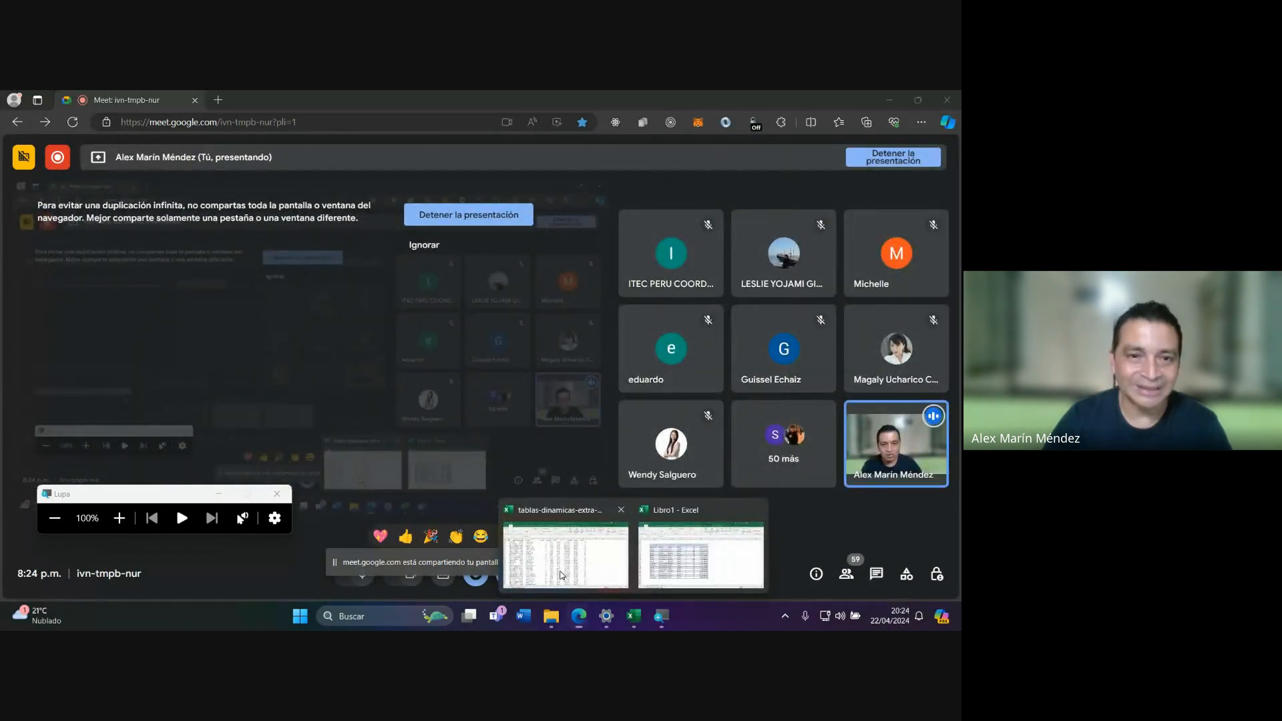
left_click(566, 547)
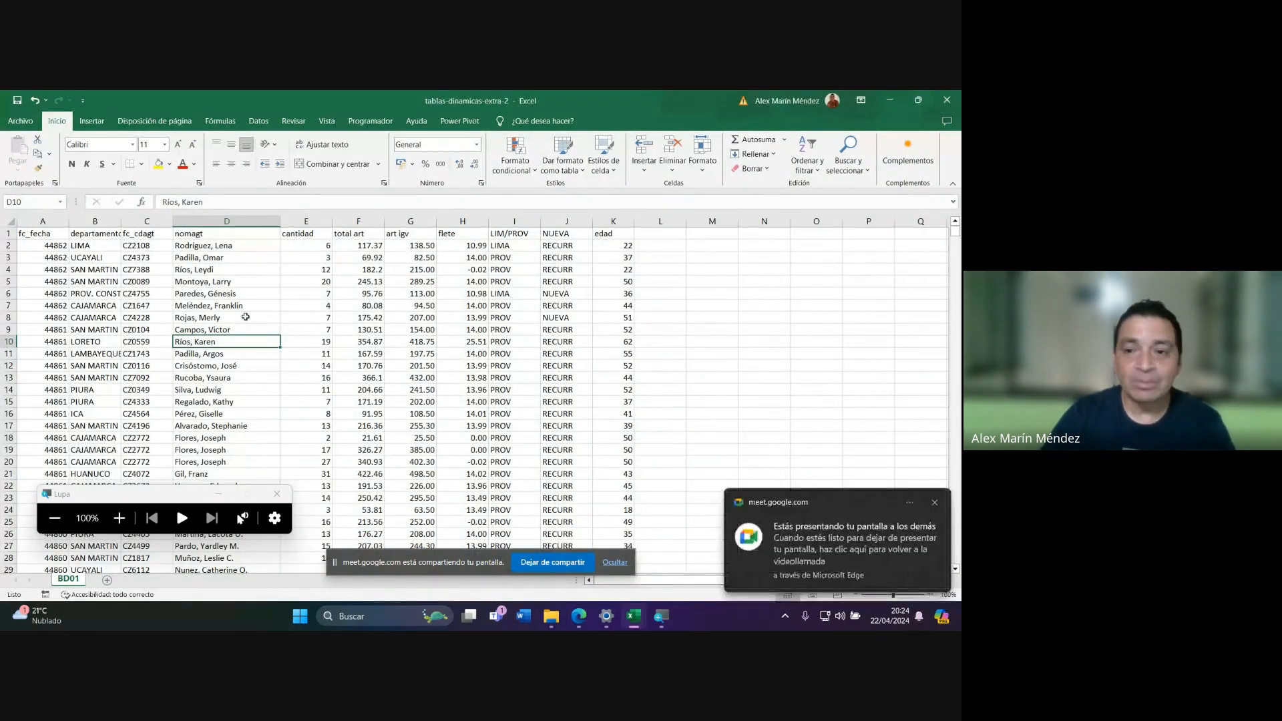
left_click(935, 503)
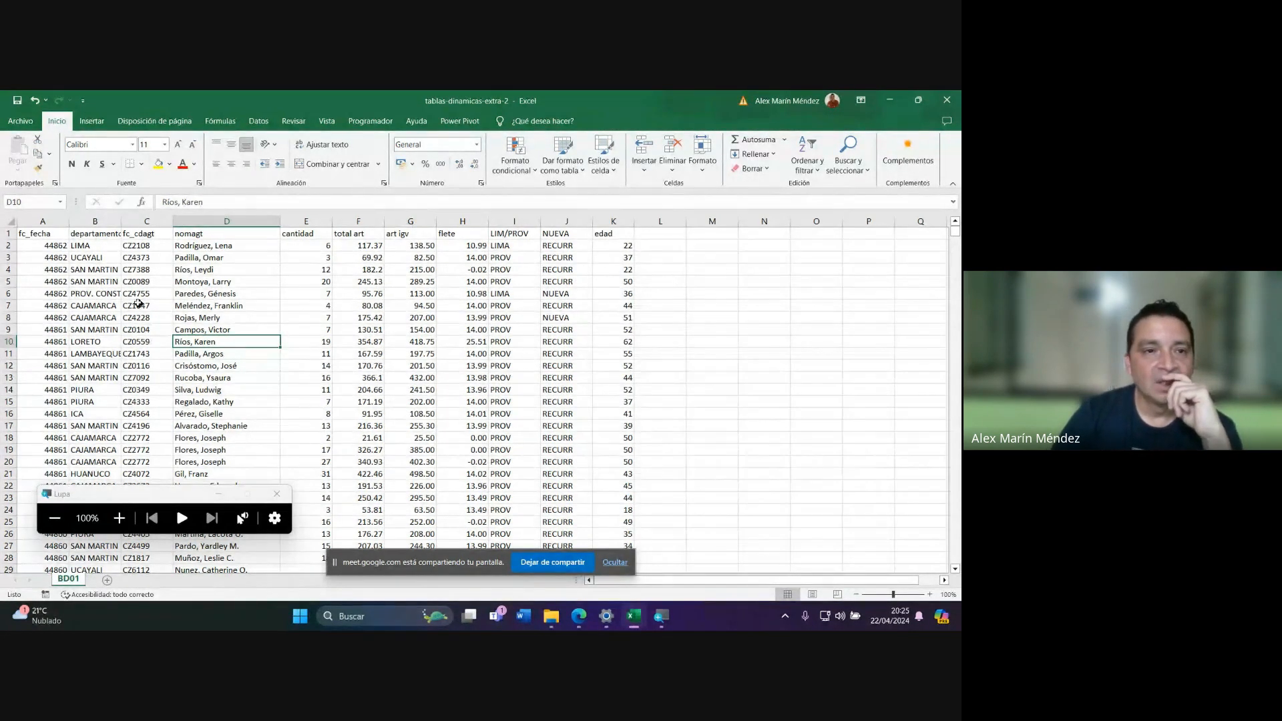
Highlight the BD01 data blocks B4:I19 and F7:K21 to show the unformatted database, and deselect them.
left_click(100, 274)
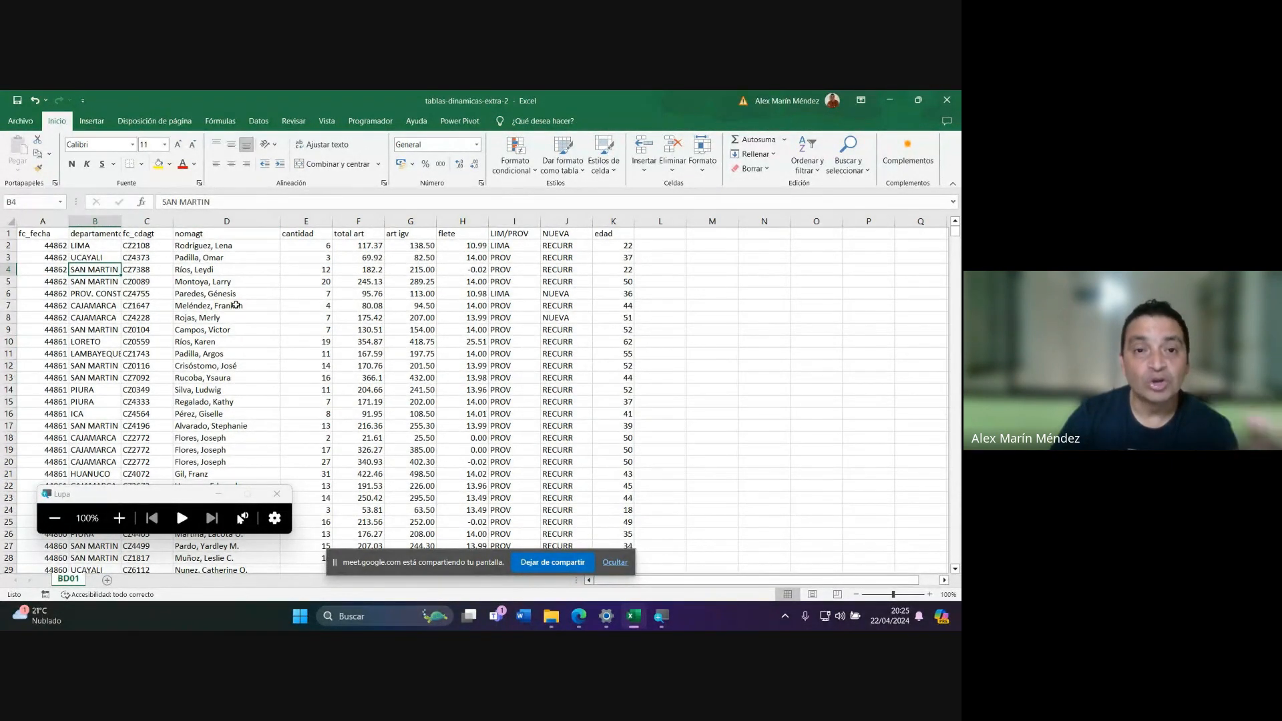
left_click_drag(95, 269, 518, 449)
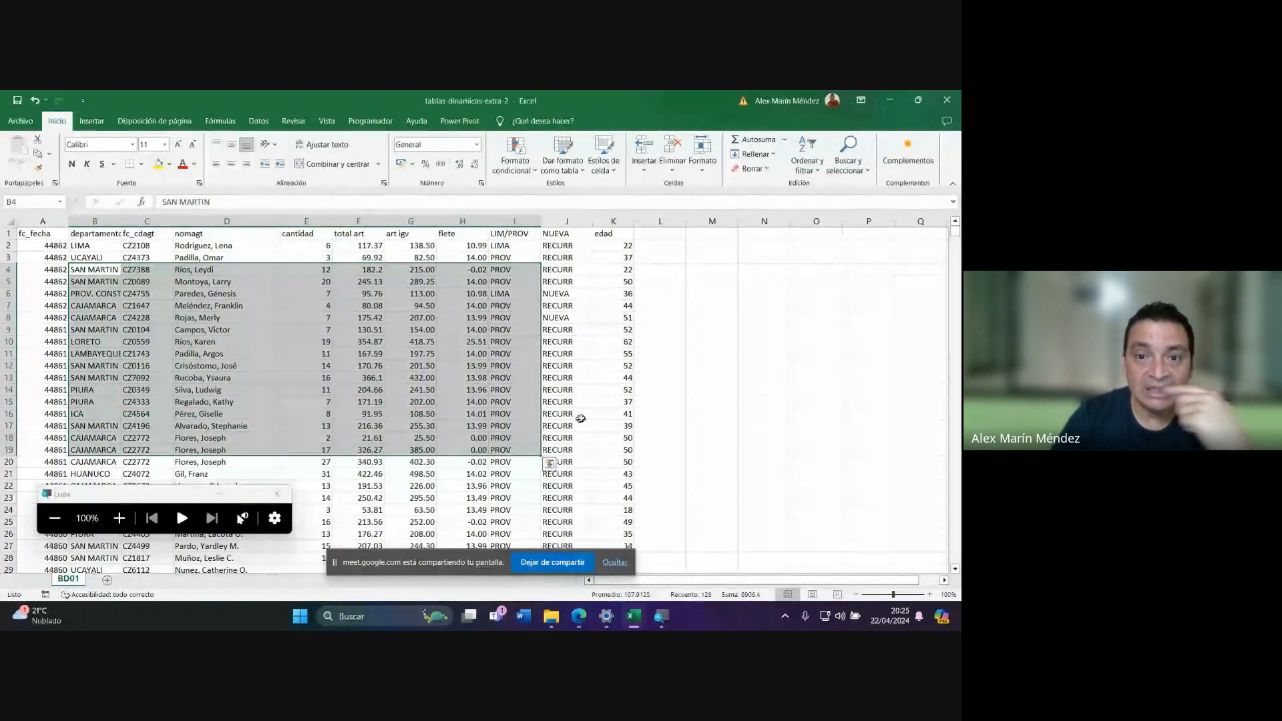
left_click(580, 415)
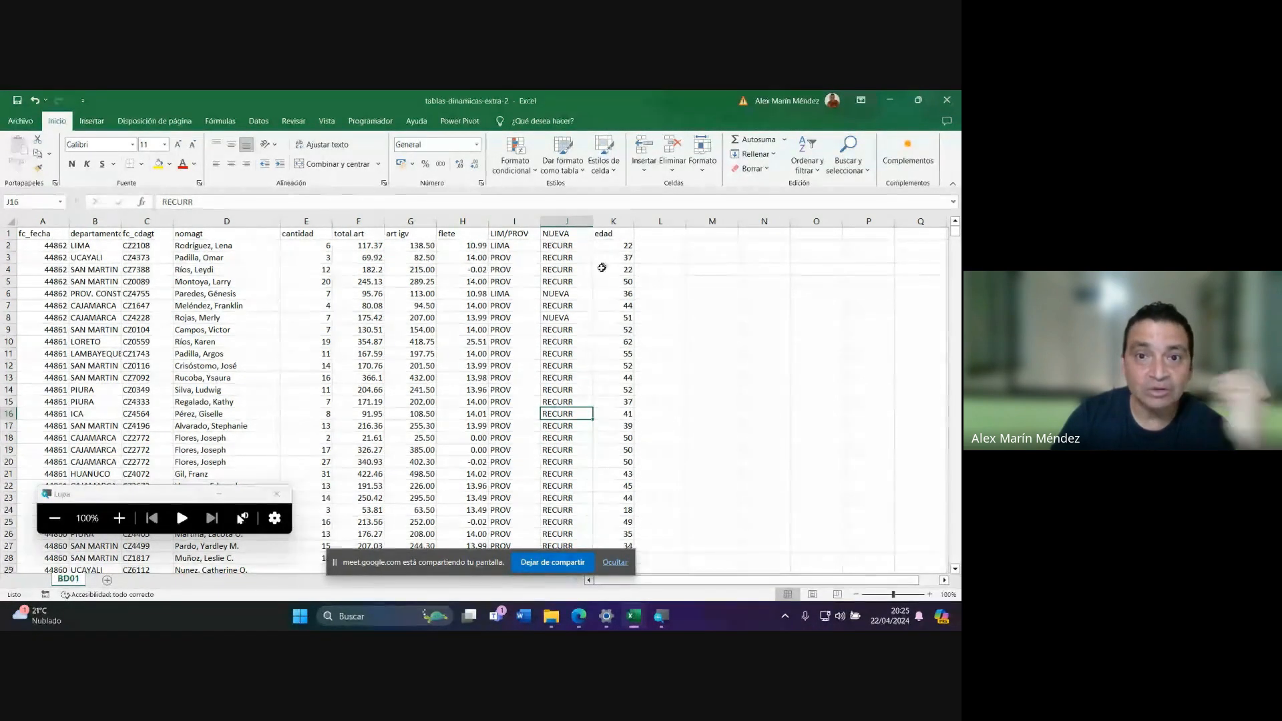
left_click_drag(337, 304, 600, 470)
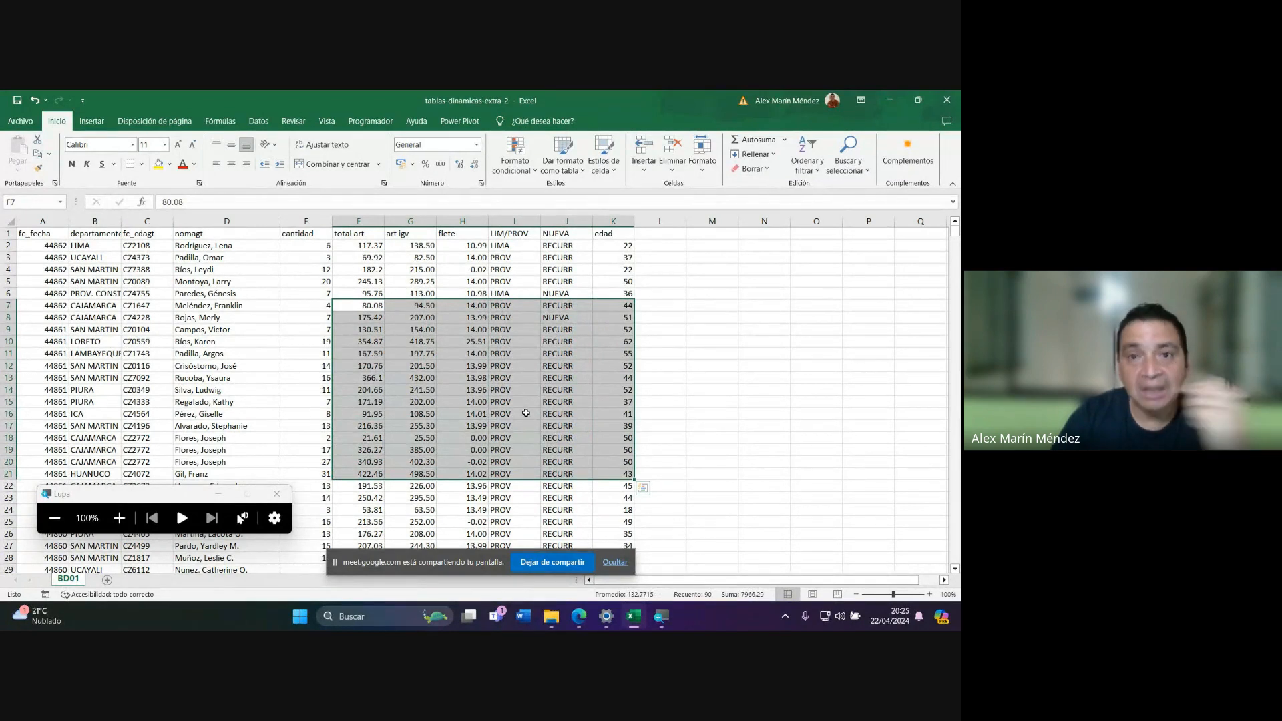
left_click(469, 404)
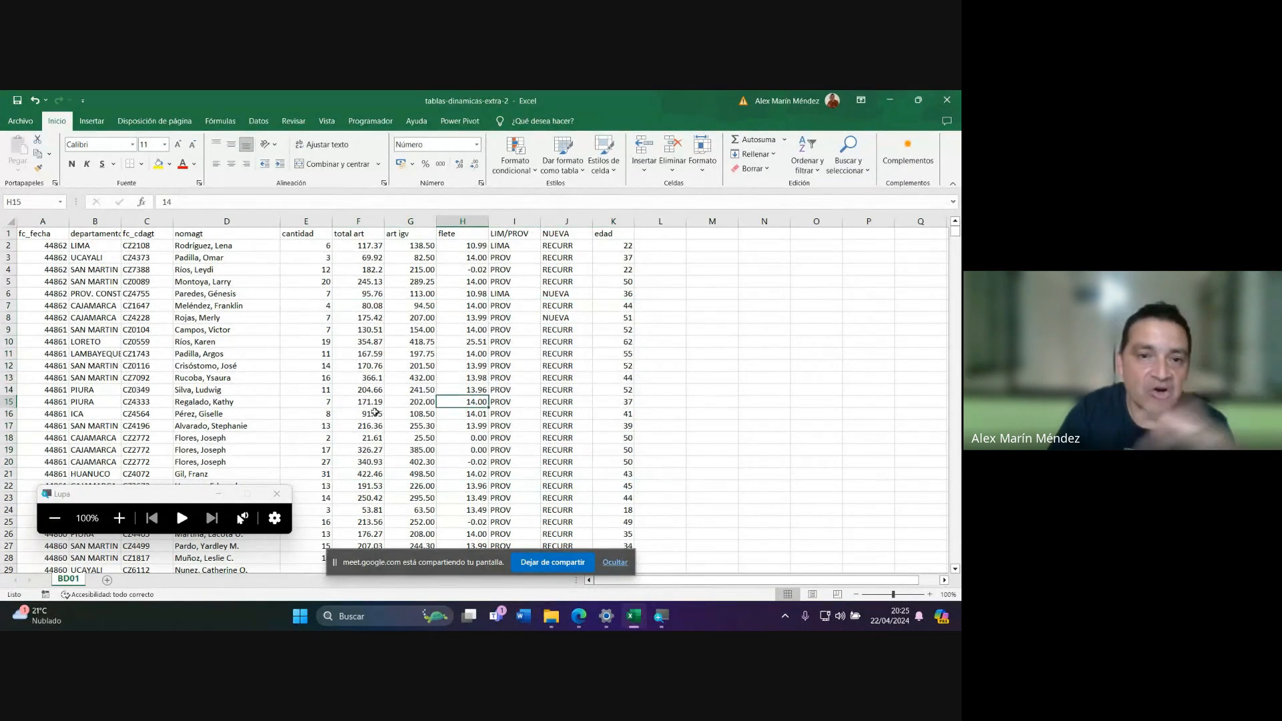
Return to the Libro1 workbook and open the sales data on Hoja2.
mouse_move(633, 616)
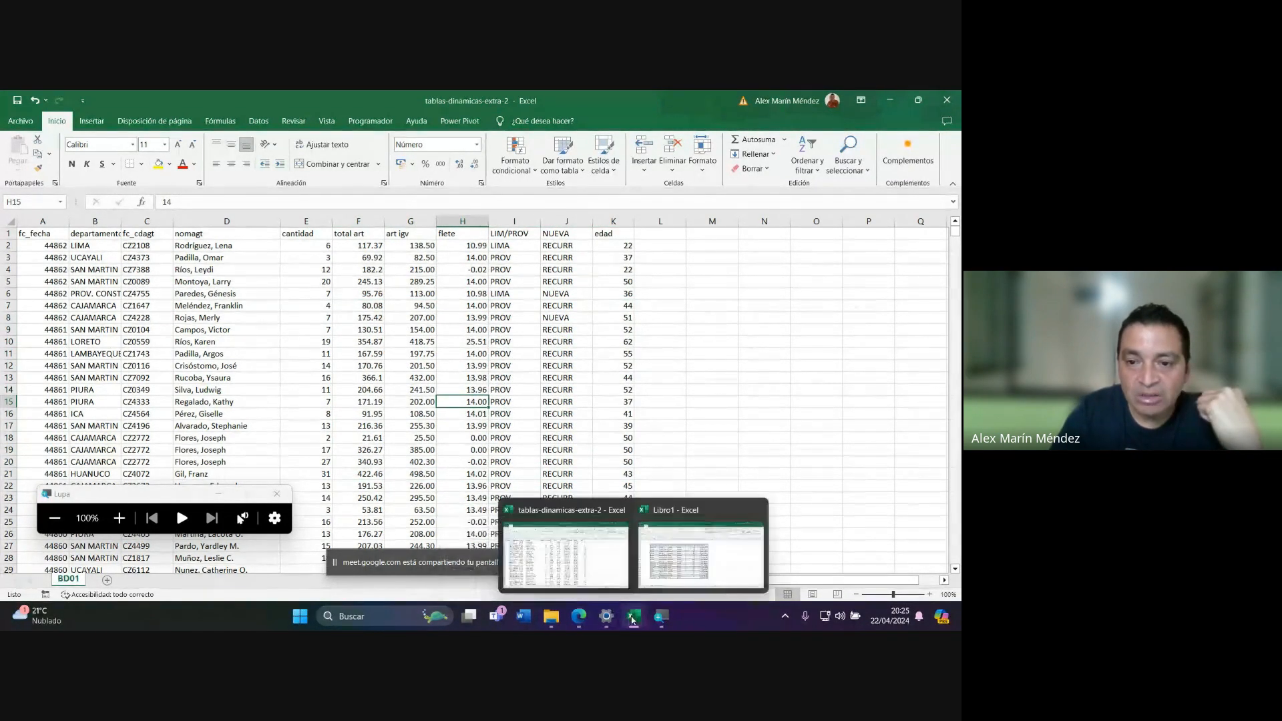
left_click(701, 545)
left_click(105, 579)
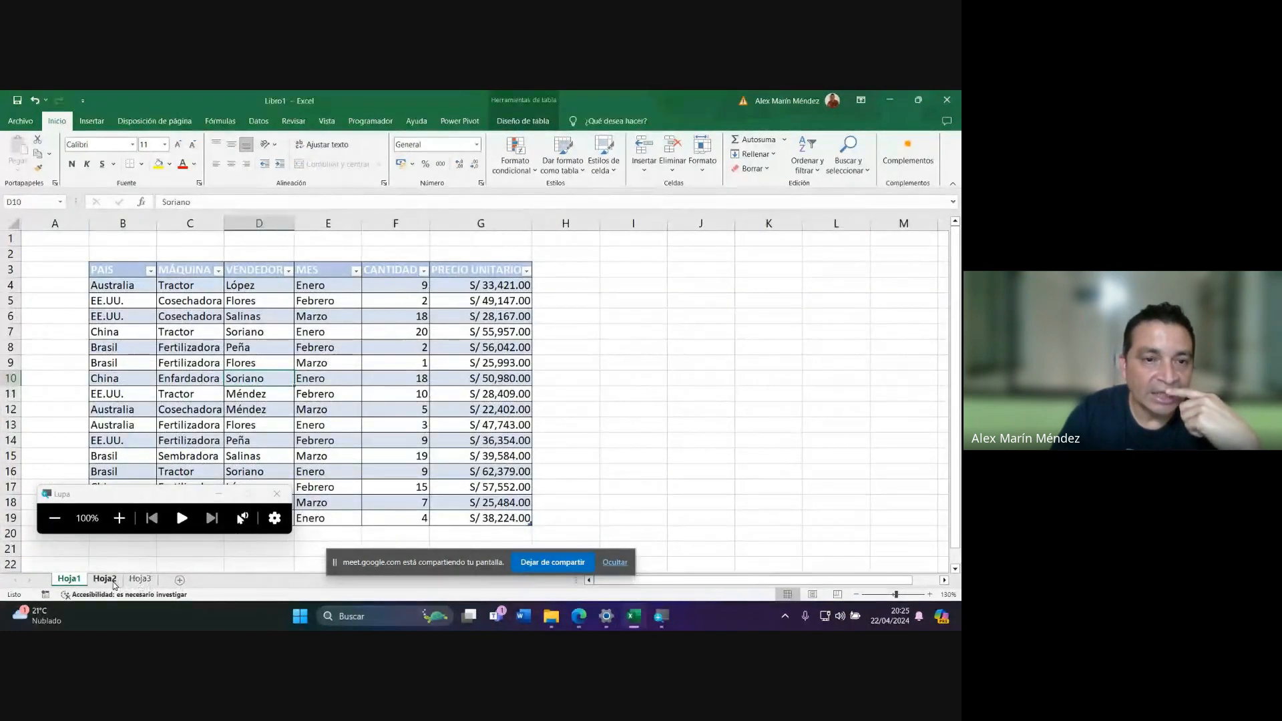
left_click(192, 364)
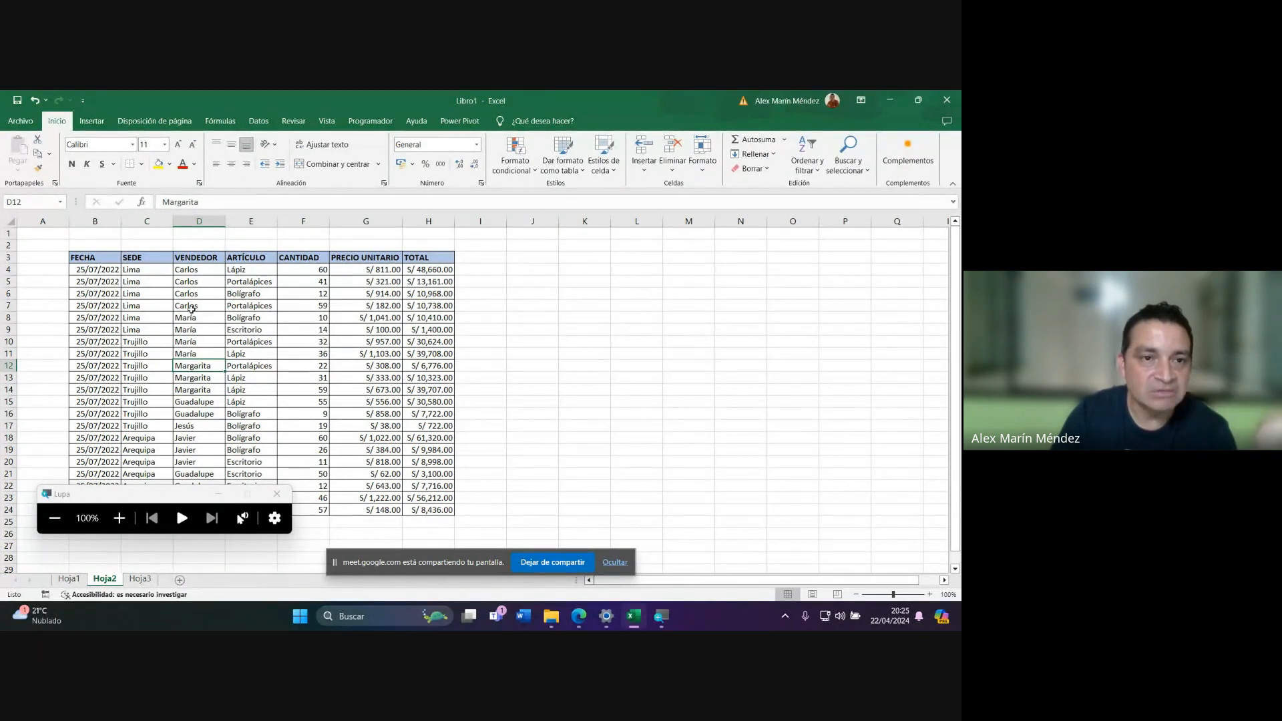
Point out the Hoja2 data by highlighting its header row from FECHA to TOTAL and the full range B3:H24.
left_click(326, 341)
left_click_drag(113, 257, 420, 451)
left_click(423, 427)
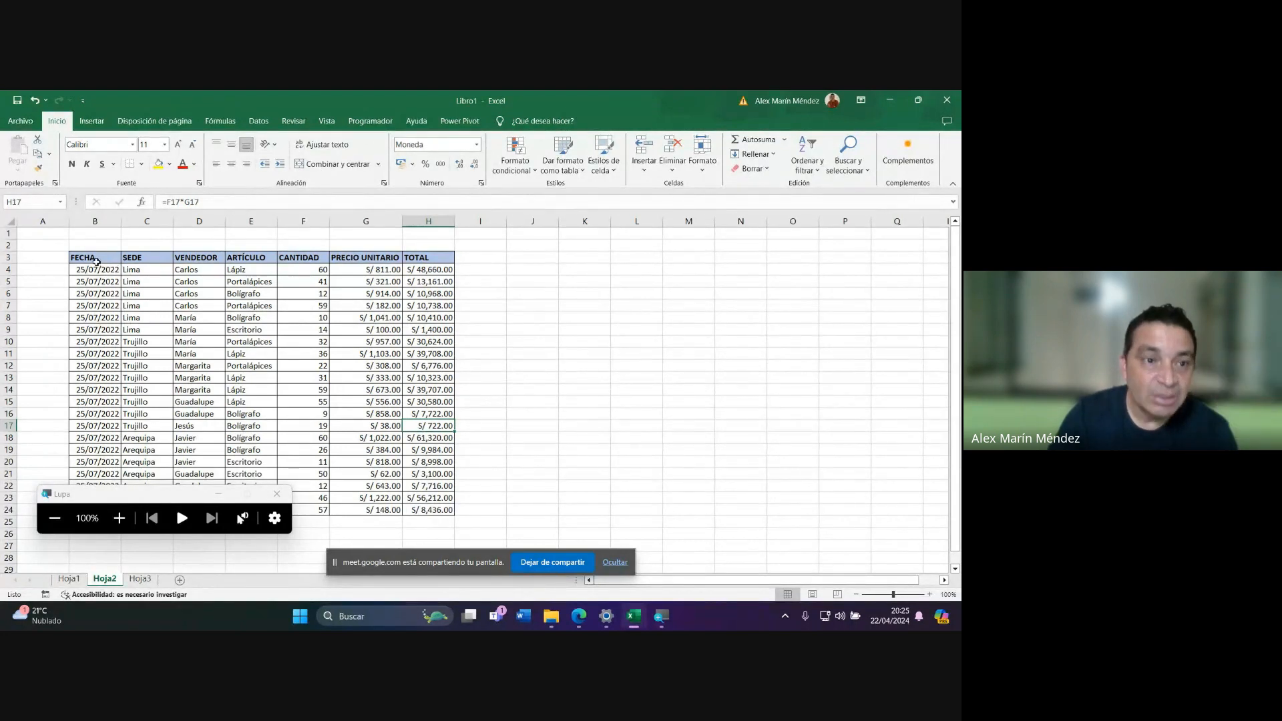
left_click_drag(97, 262, 430, 271)
left_click(427, 318)
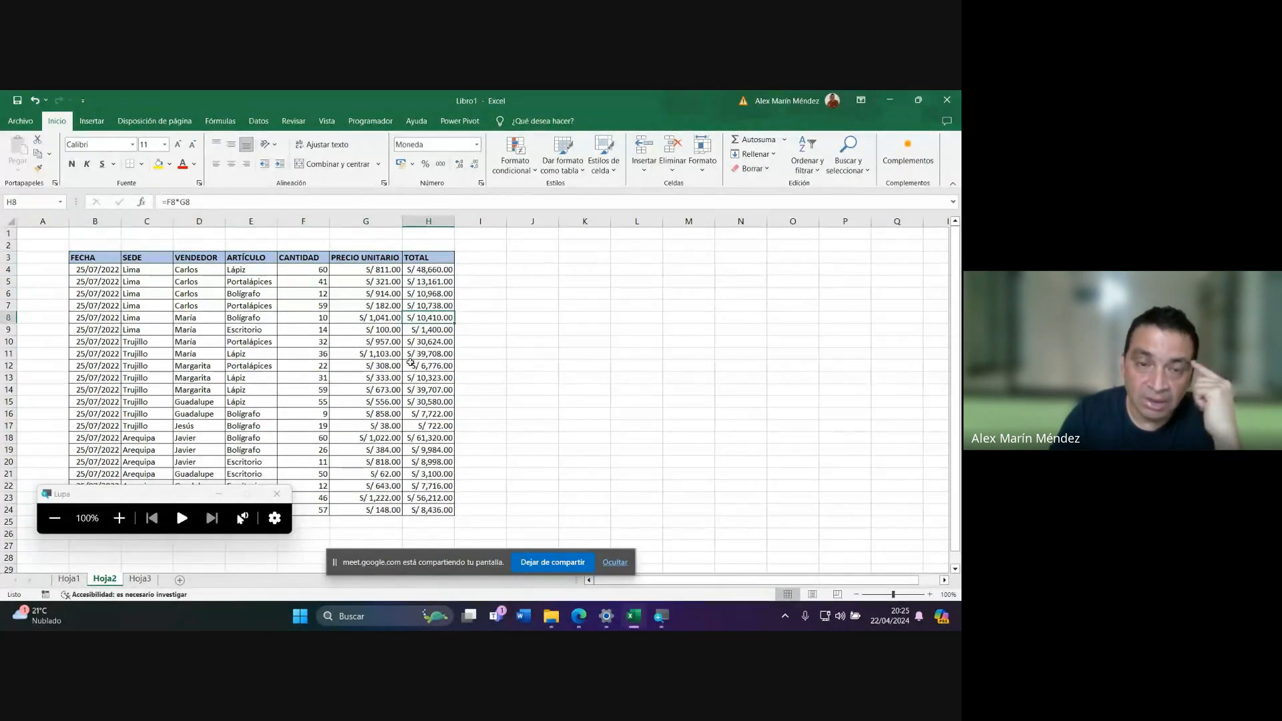
left_click(345, 369)
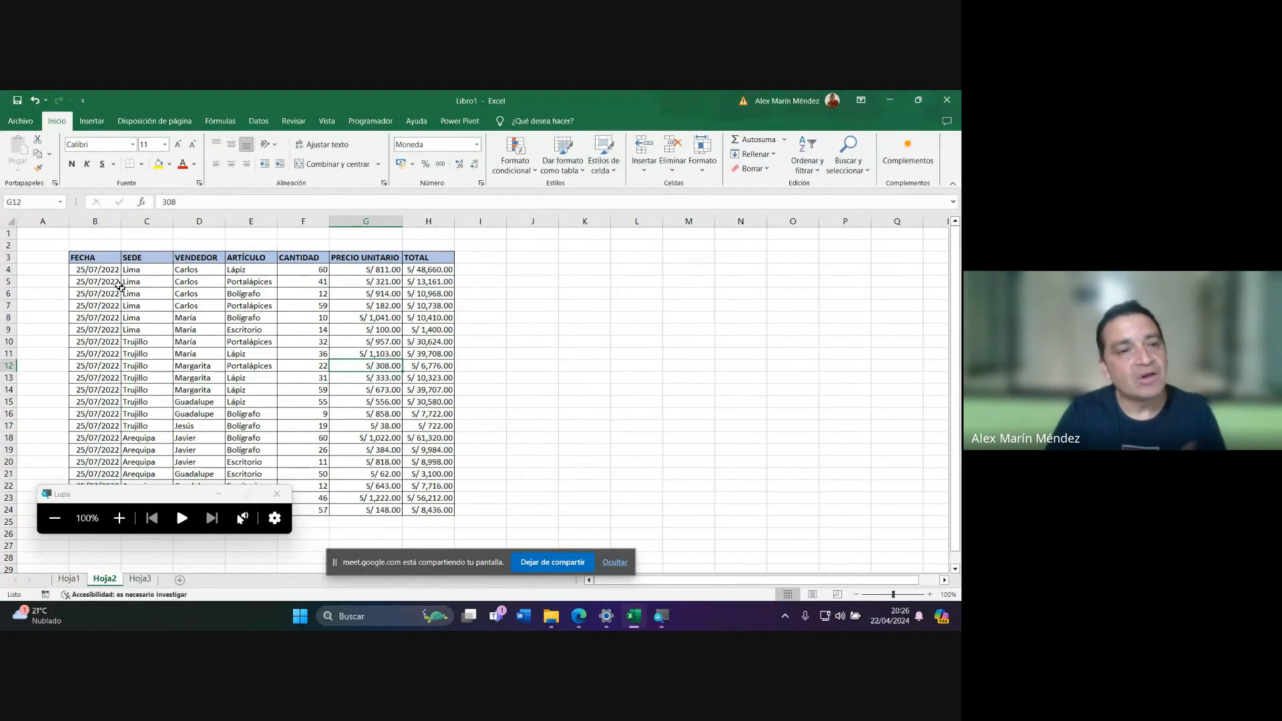
left_click_drag(93, 261, 431, 509)
Return to Hoja1 and move the Lupa window off the table onto the empty cells beside it.
left_click(69, 578)
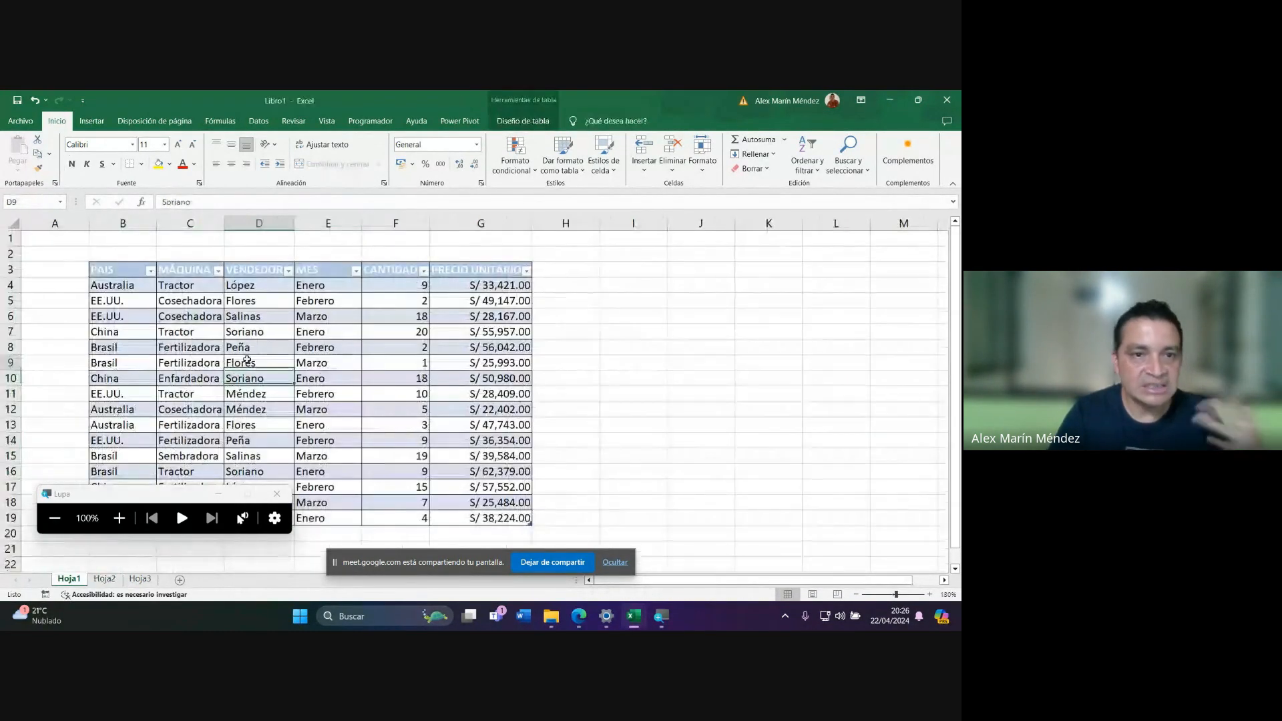
left_click_drag(172, 493, 788, 284)
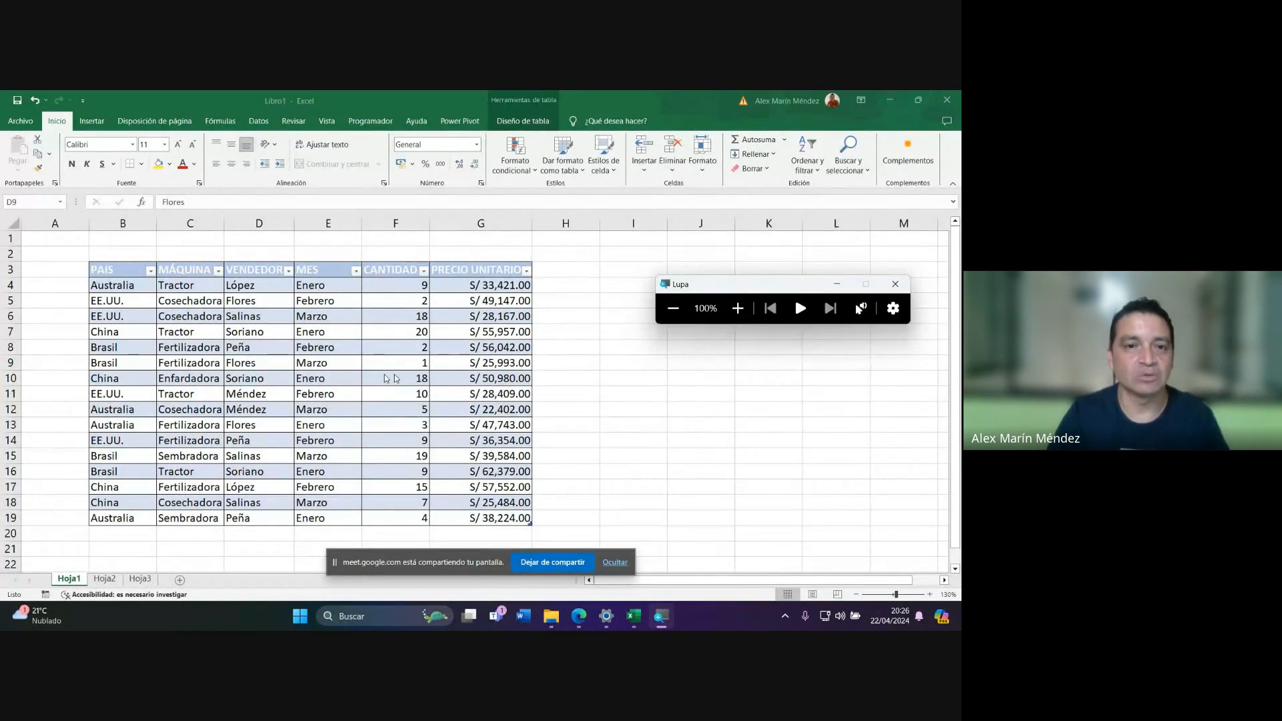
left_click(120, 273)
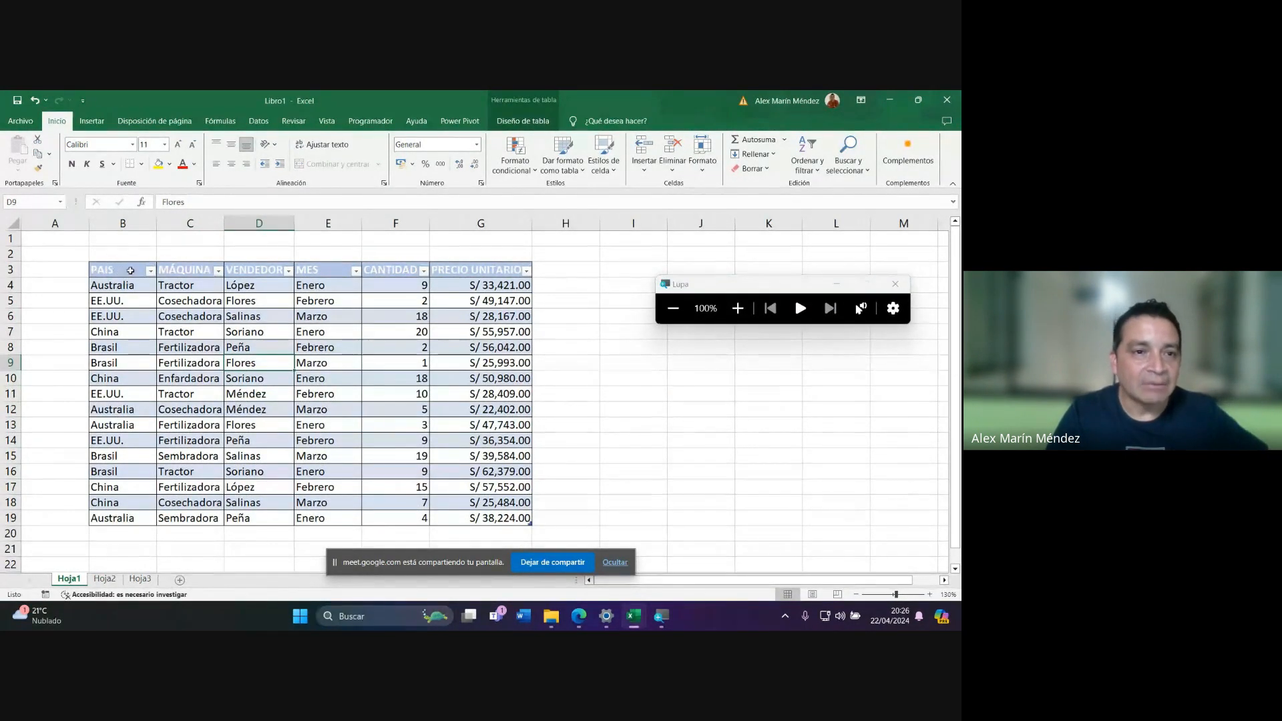
Review the Hoja1 table by highlighting the whole range B3:G19, the PAIS values B4:B19 and the MÁQUINA values C4:C17.
left_click_drag(131, 271, 524, 518)
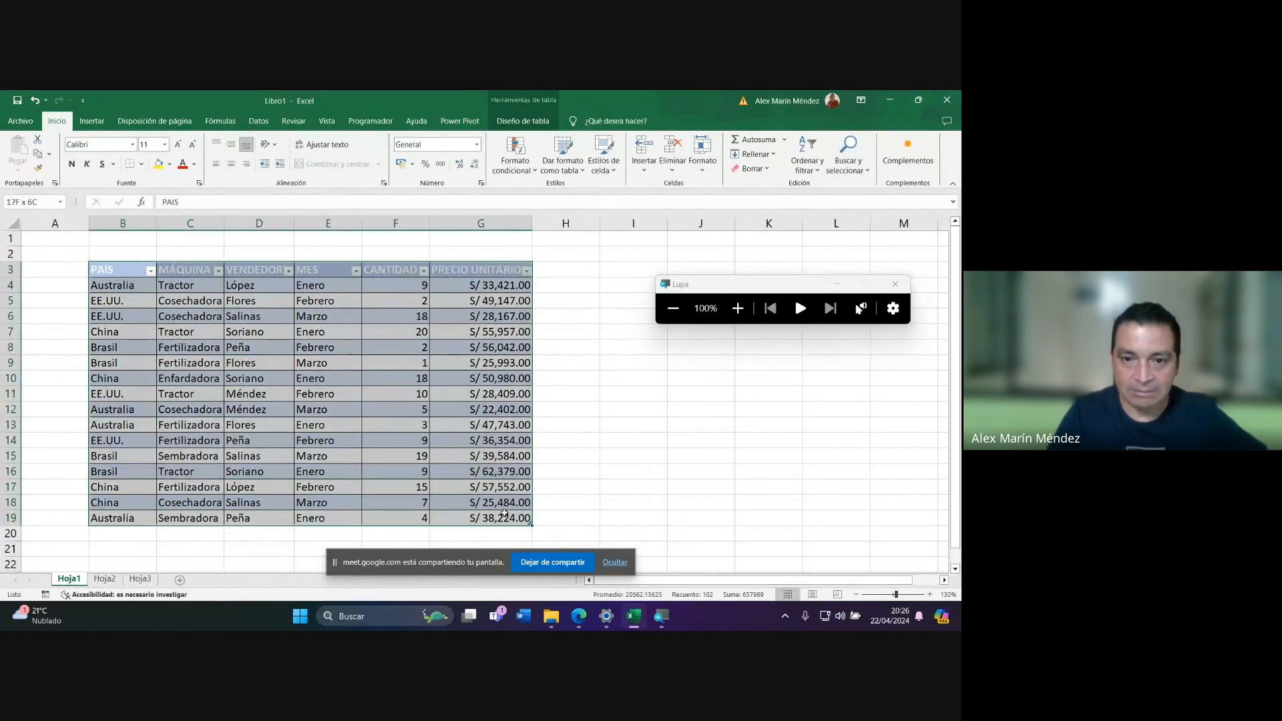
left_click(492, 438)
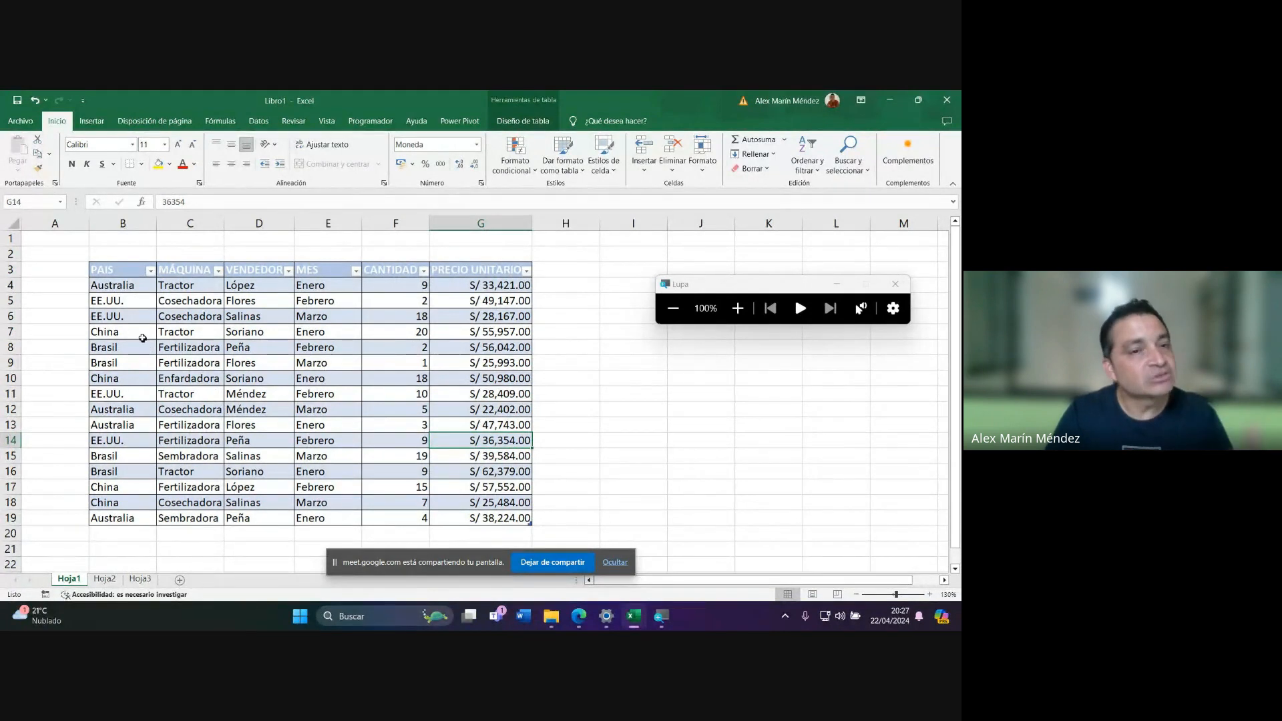
left_click_drag(125, 285, 123, 518)
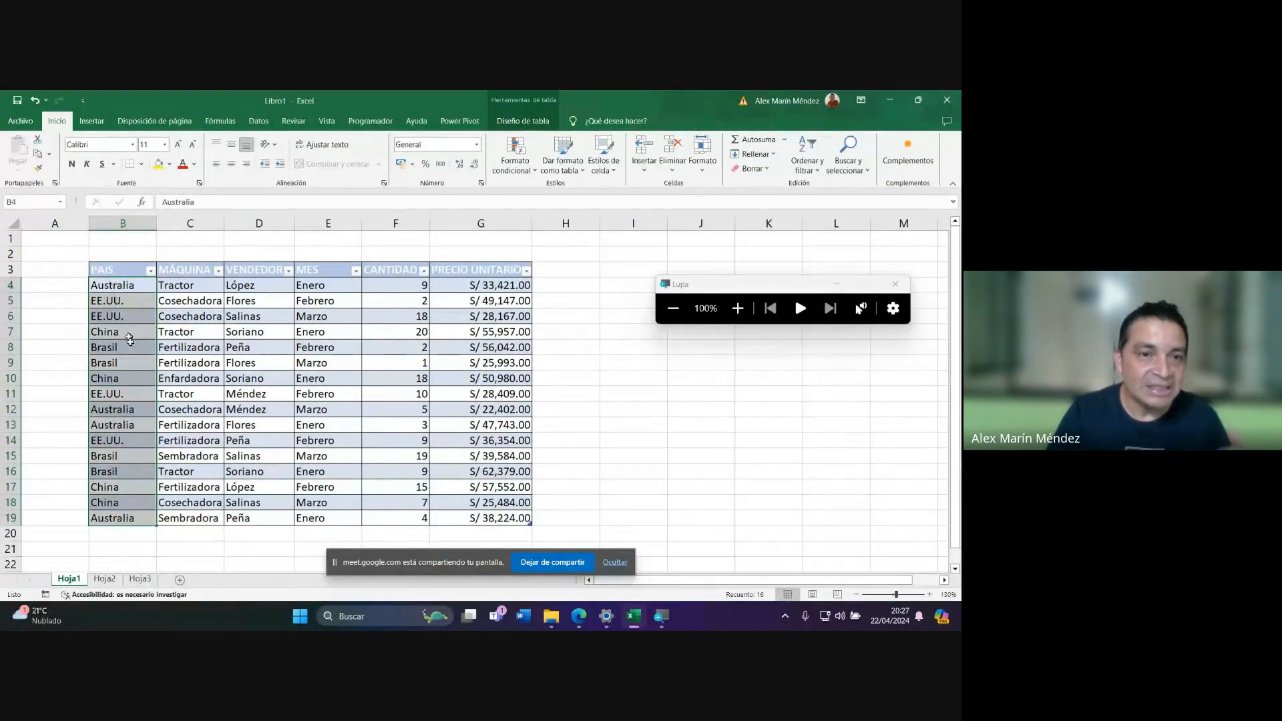
left_click_drag(200, 287, 199, 490)
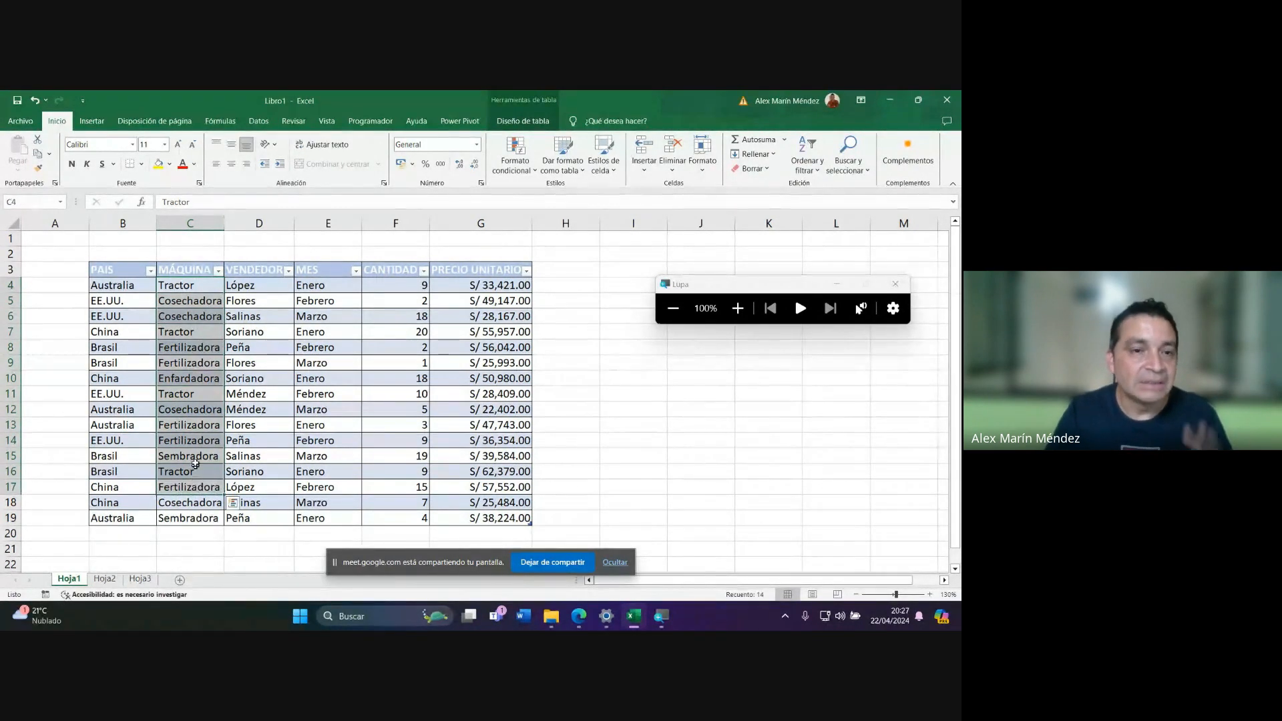
left_click(192, 406)
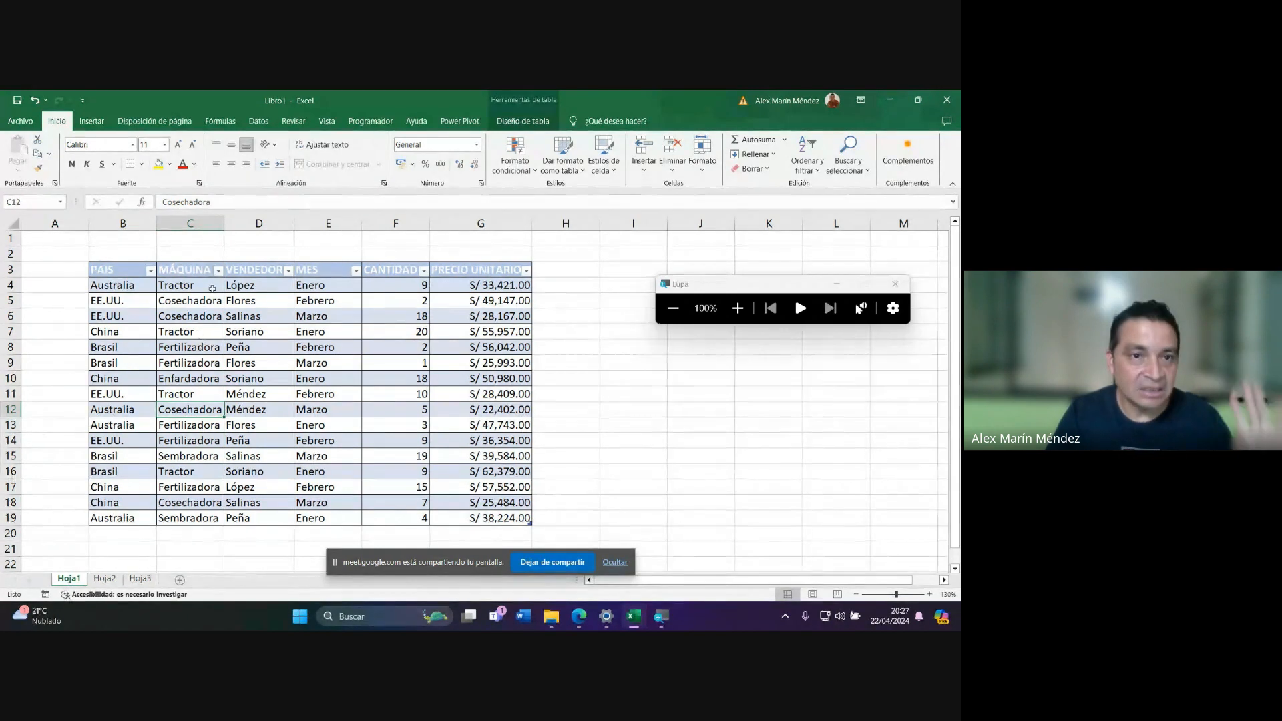
Point out the Hoja1 table's column values by highlighting VENDEDOR, MÁQUINA, MES, CANTIDAD and PRECIO UNITARIO in turn, and finish on an empty cell beside it.
left_click_drag(260, 286, 259, 475)
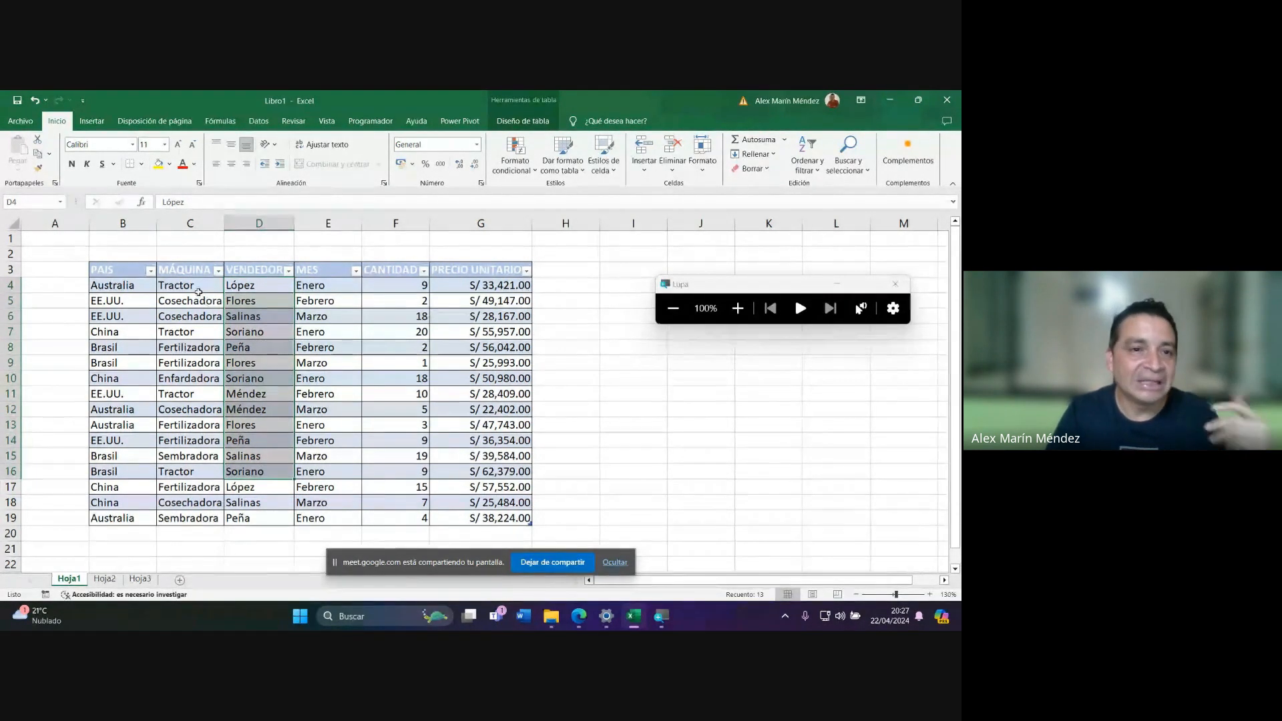
left_click_drag(200, 287, 207, 425)
left_click_drag(311, 286, 327, 503)
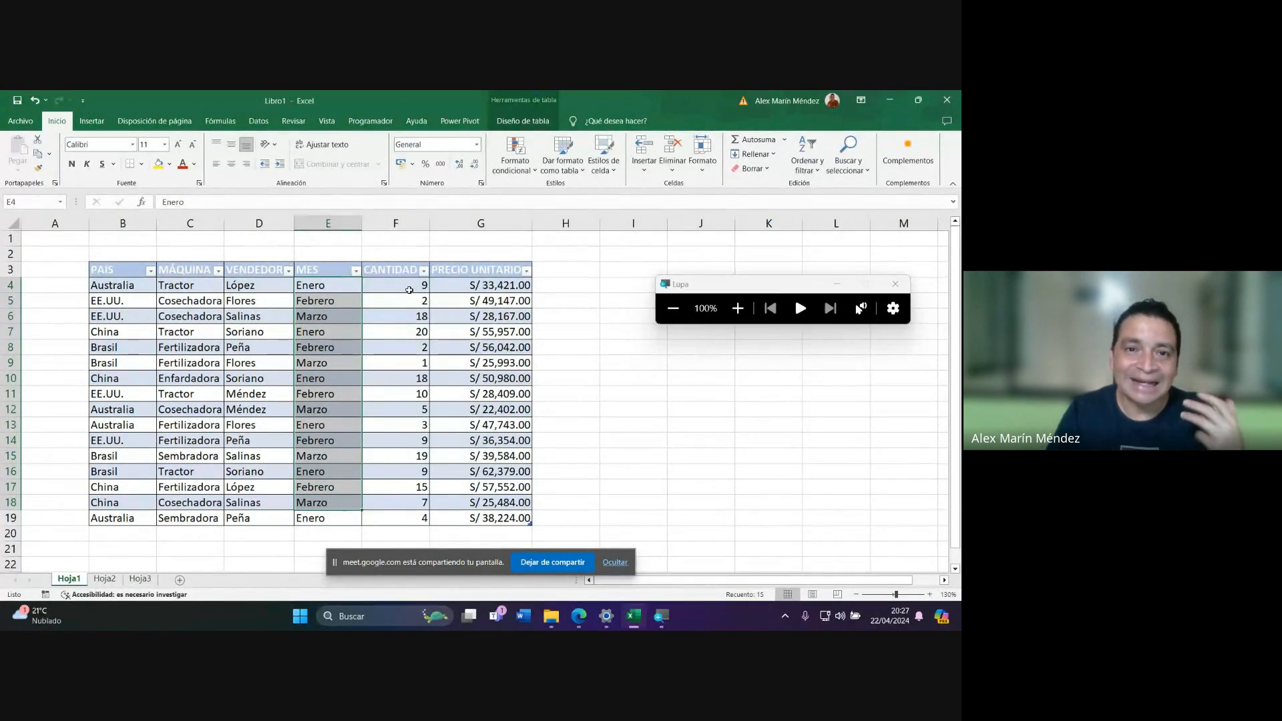
left_click_drag(409, 289, 398, 457)
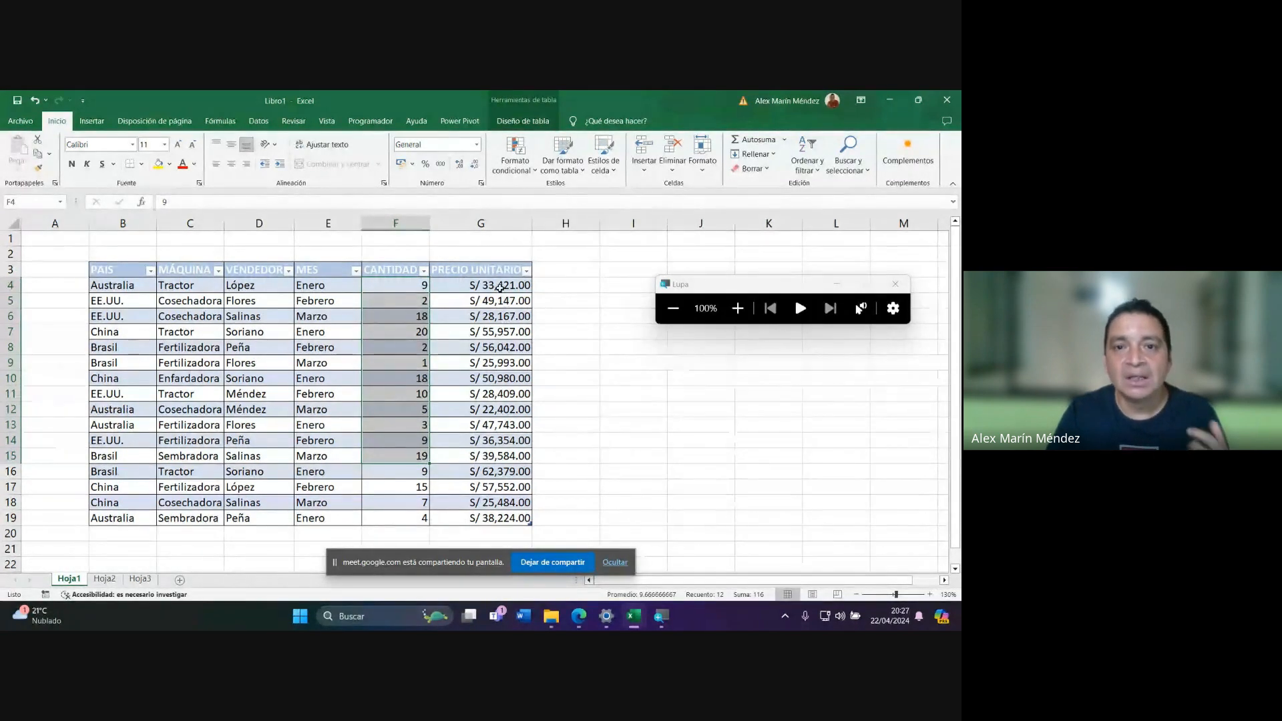
left_click_drag(500, 287, 501, 428)
left_click(502, 331)
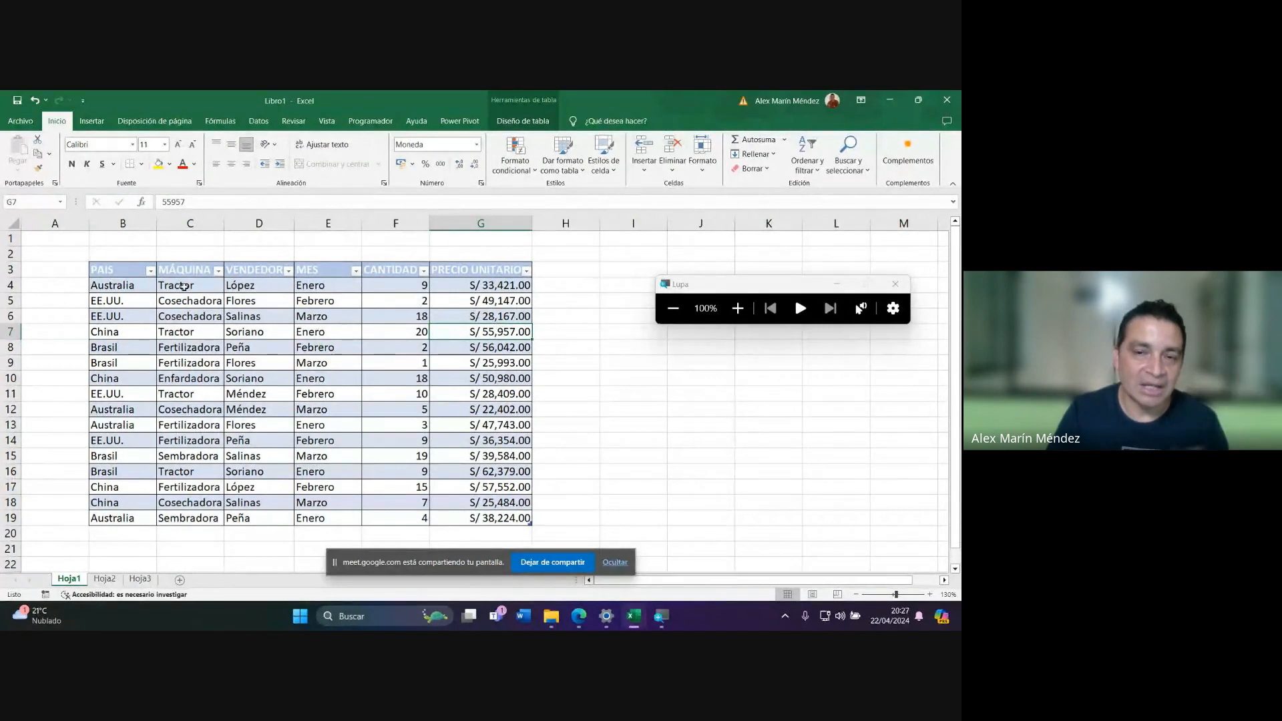
key("Down")
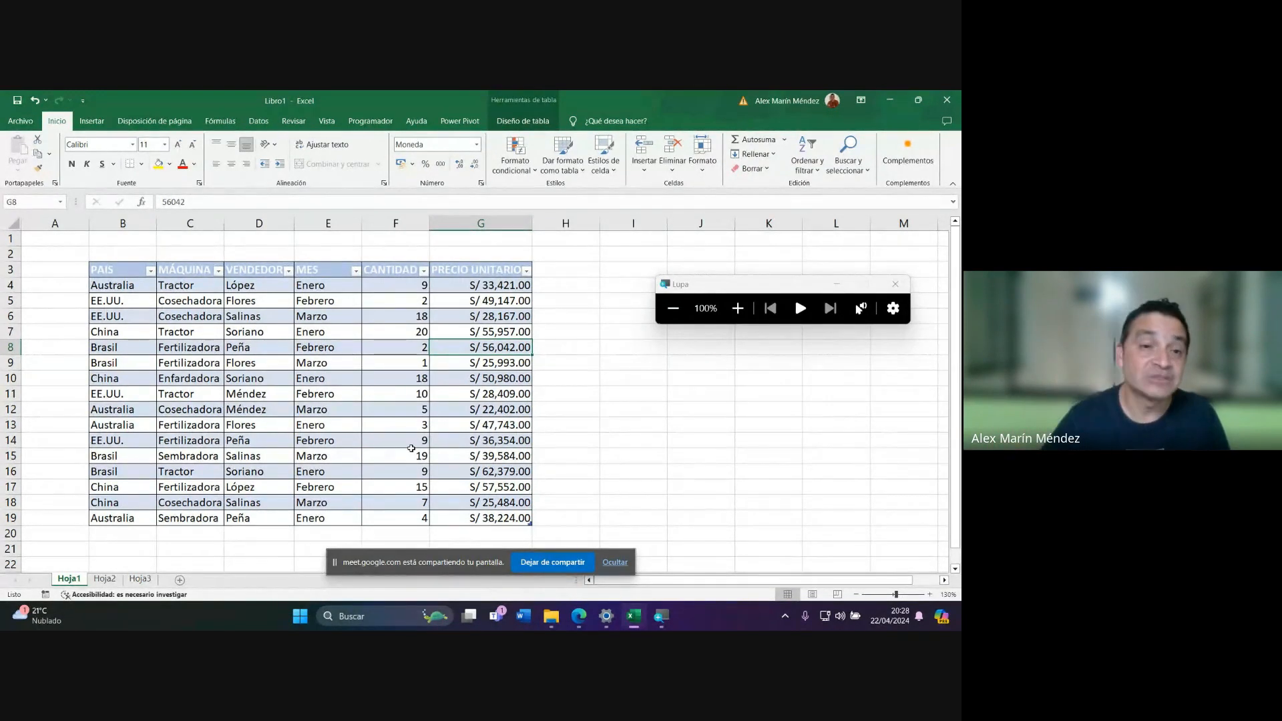
left_click(564, 378)
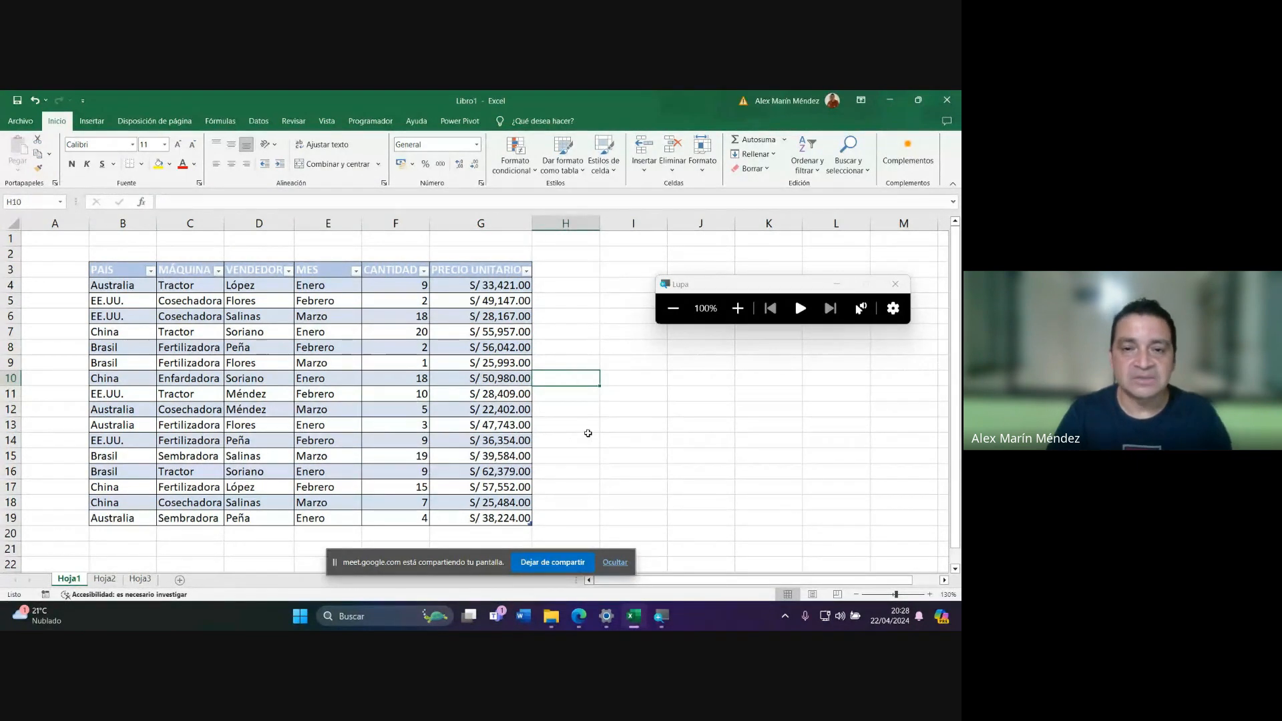
Switch to the Meet call to admit the waiting participant and return to the Libro1 workbook.
mouse_move(579, 615)
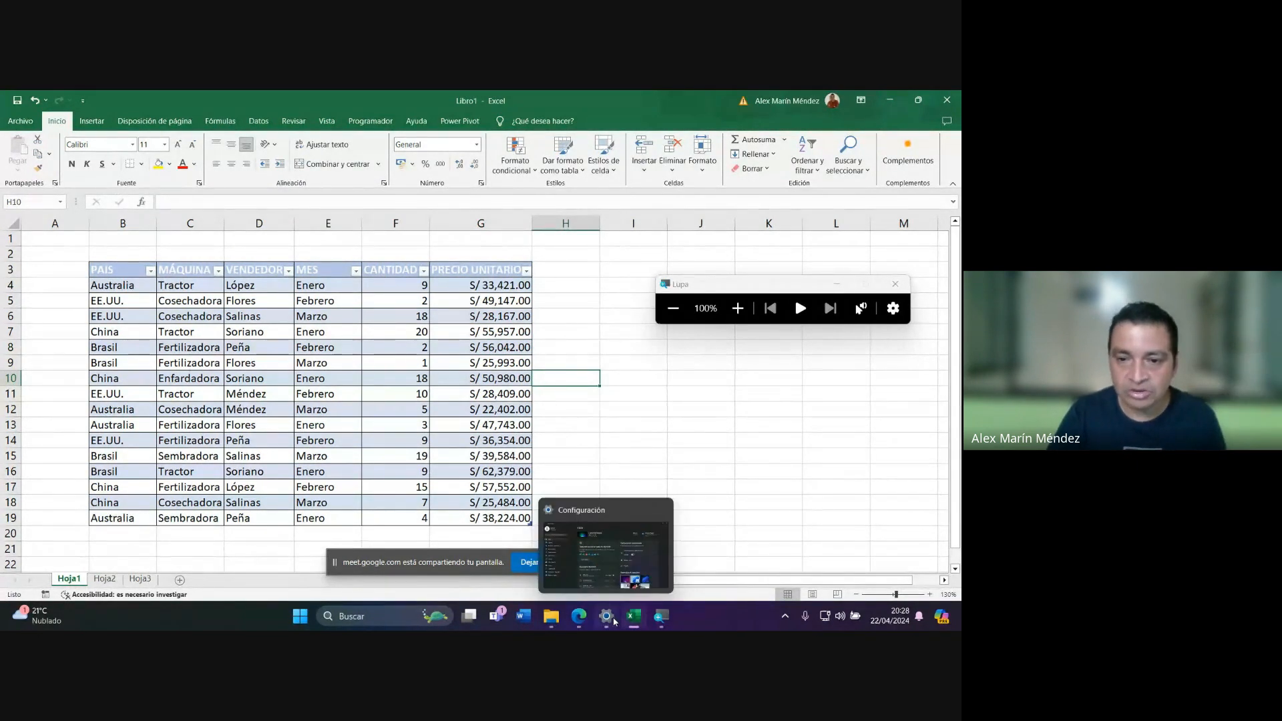
left_click(518, 571)
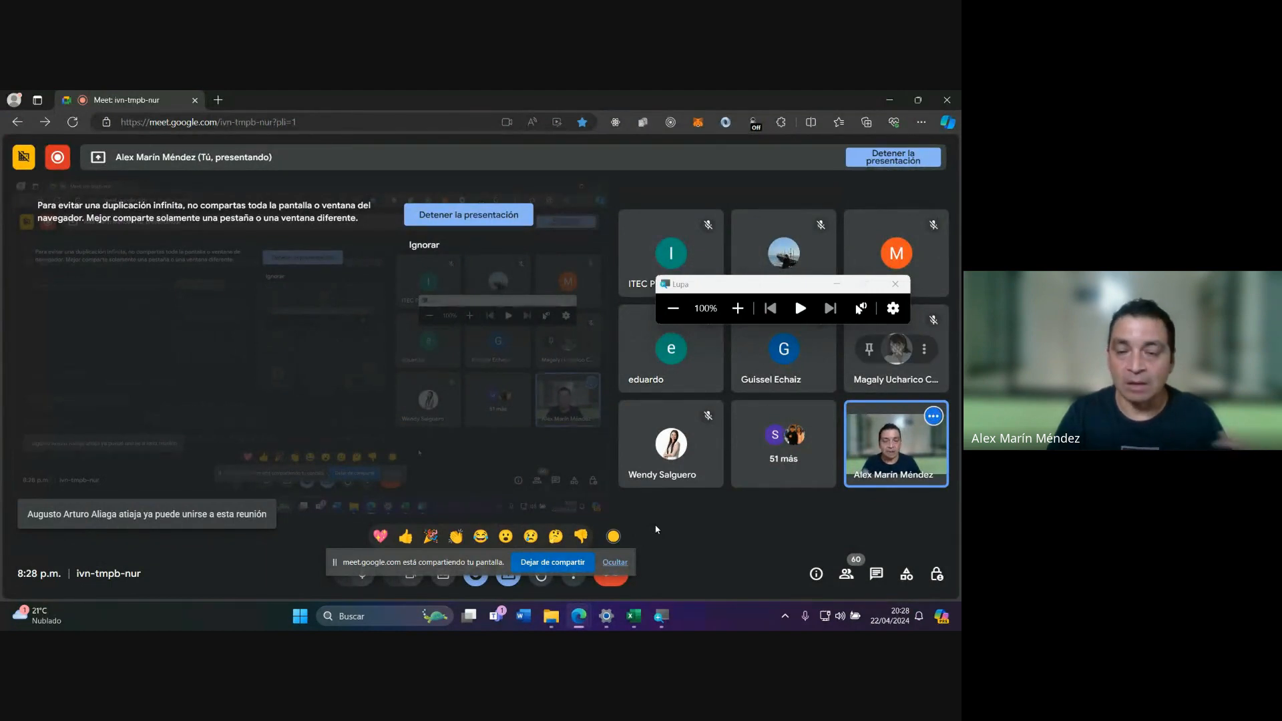
mouse_move(634, 615)
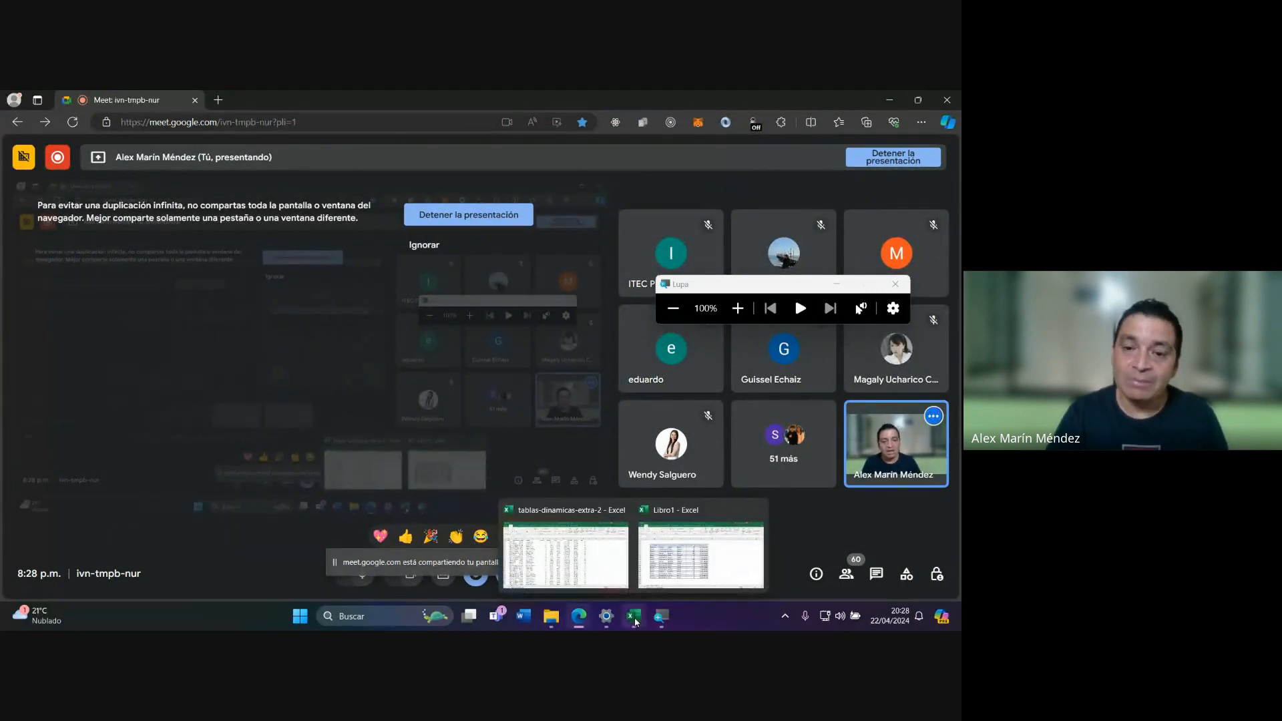
left_click(665, 567)
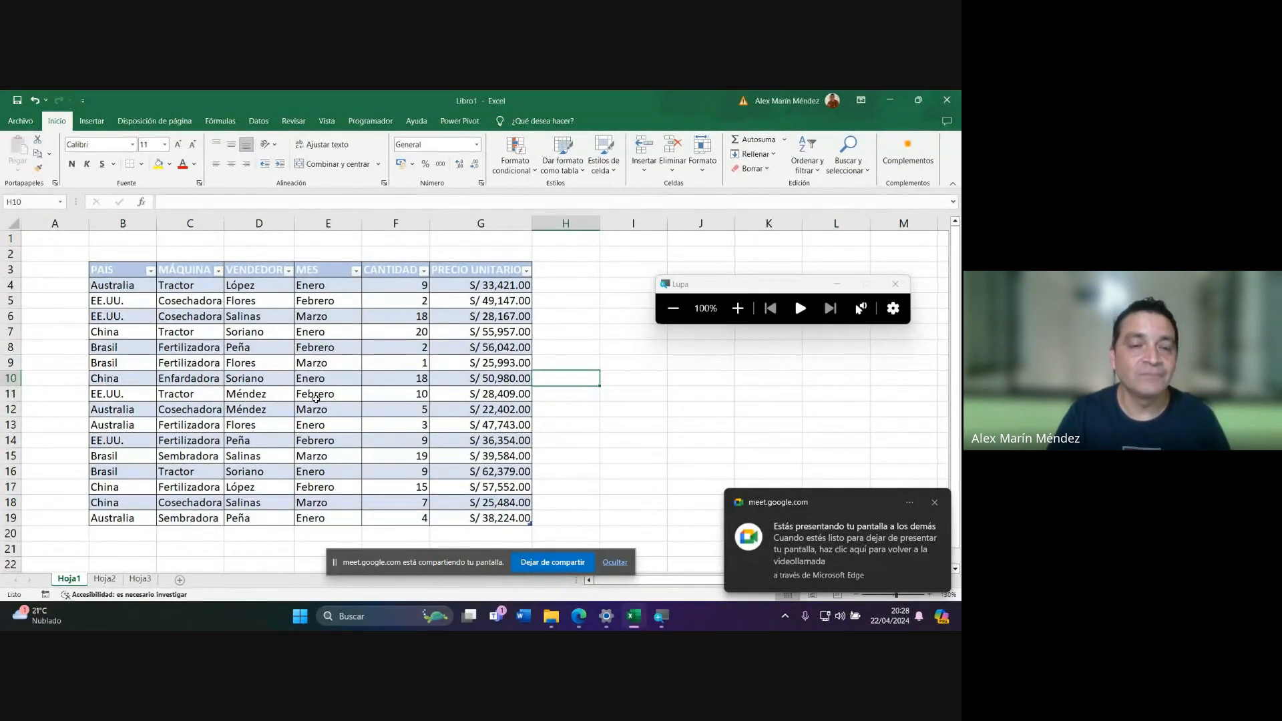
Open Hoja2 and point out its unconverted sales data by selecting sample cells and highlighting the full range B3:H24.
left_click(105, 579)
left_click(491, 365)
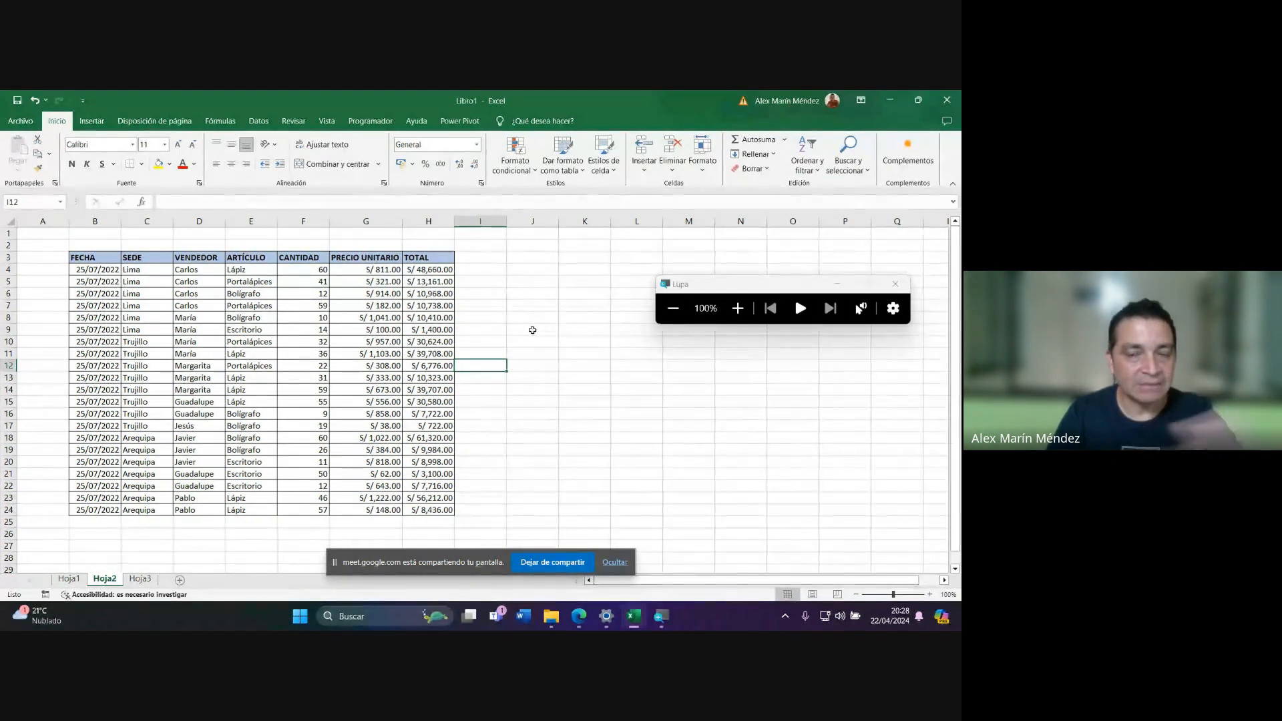
left_click(572, 346)
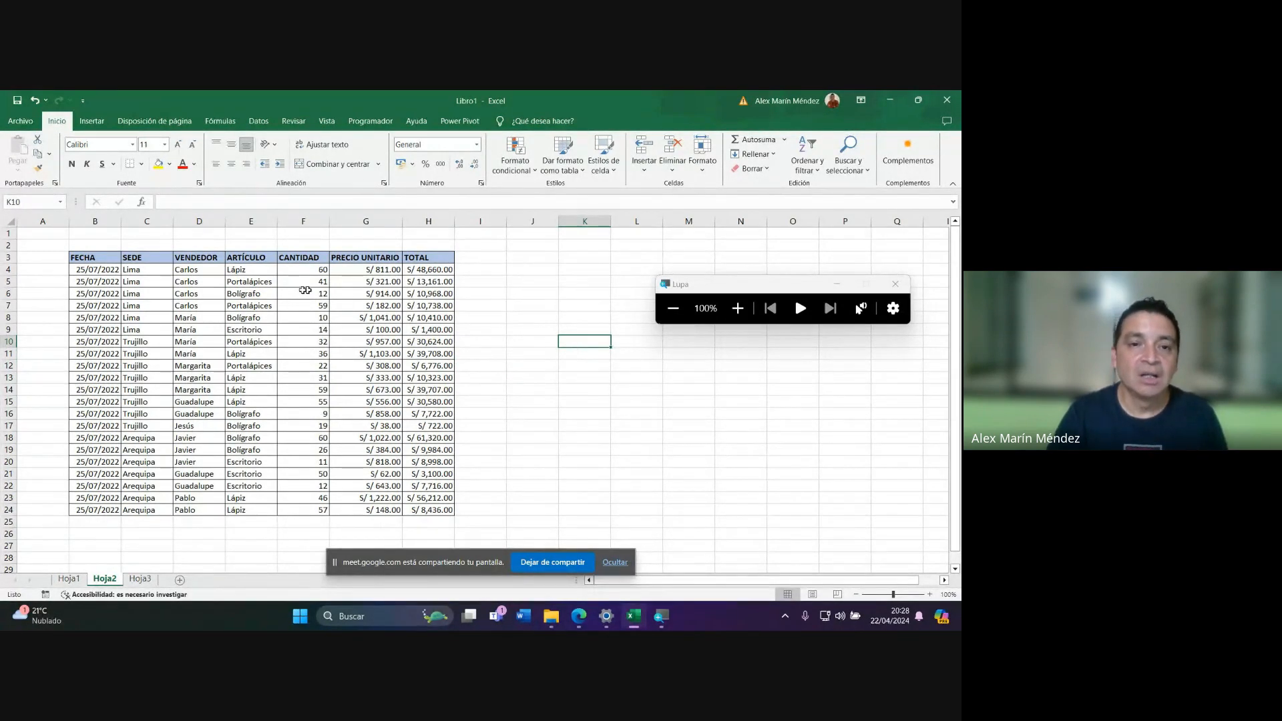
left_click(234, 338)
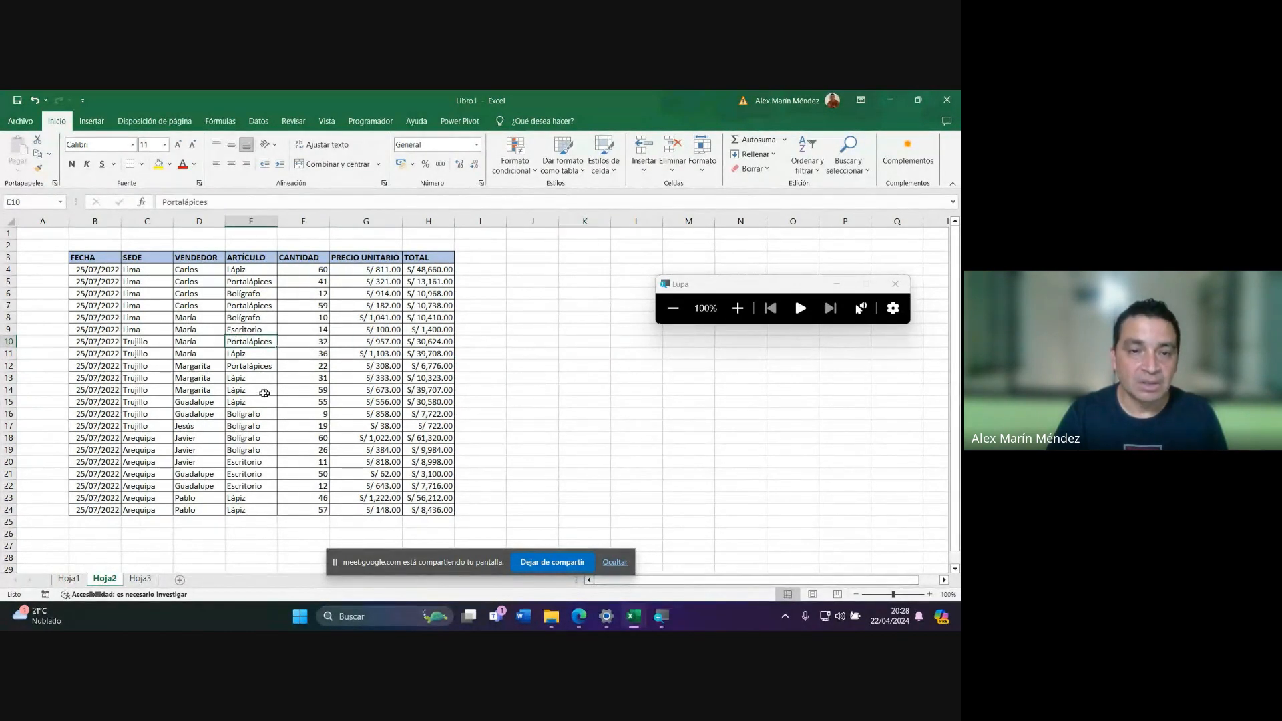
left_click(167, 334)
left_click(107, 353)
left_click(125, 383)
left_click(302, 448)
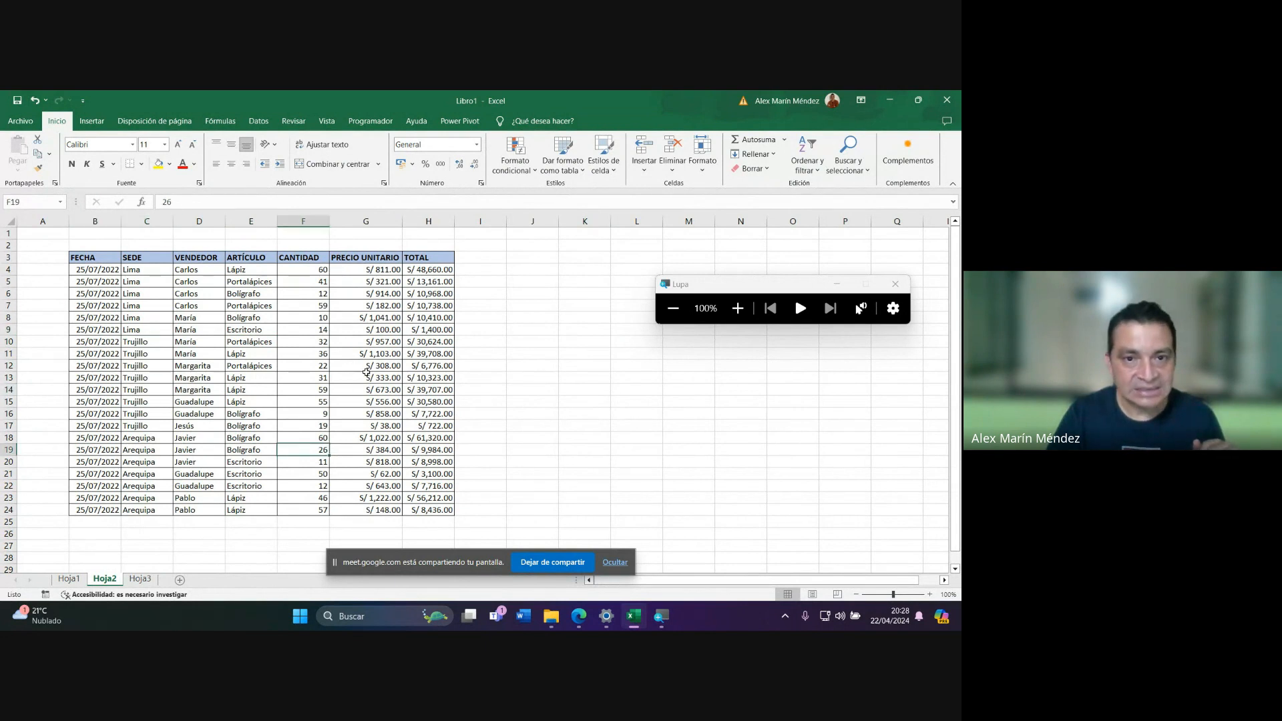
left_click(367, 376)
left_click_drag(86, 259, 446, 510)
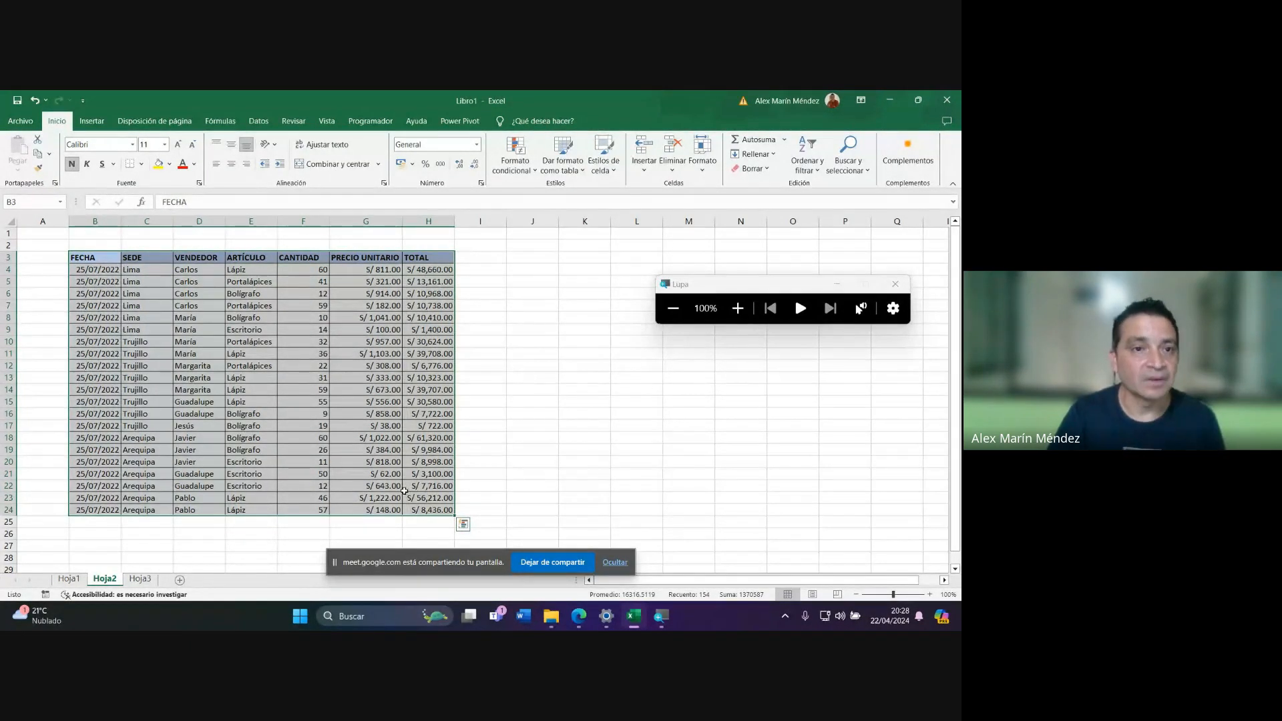
left_click(188, 388)
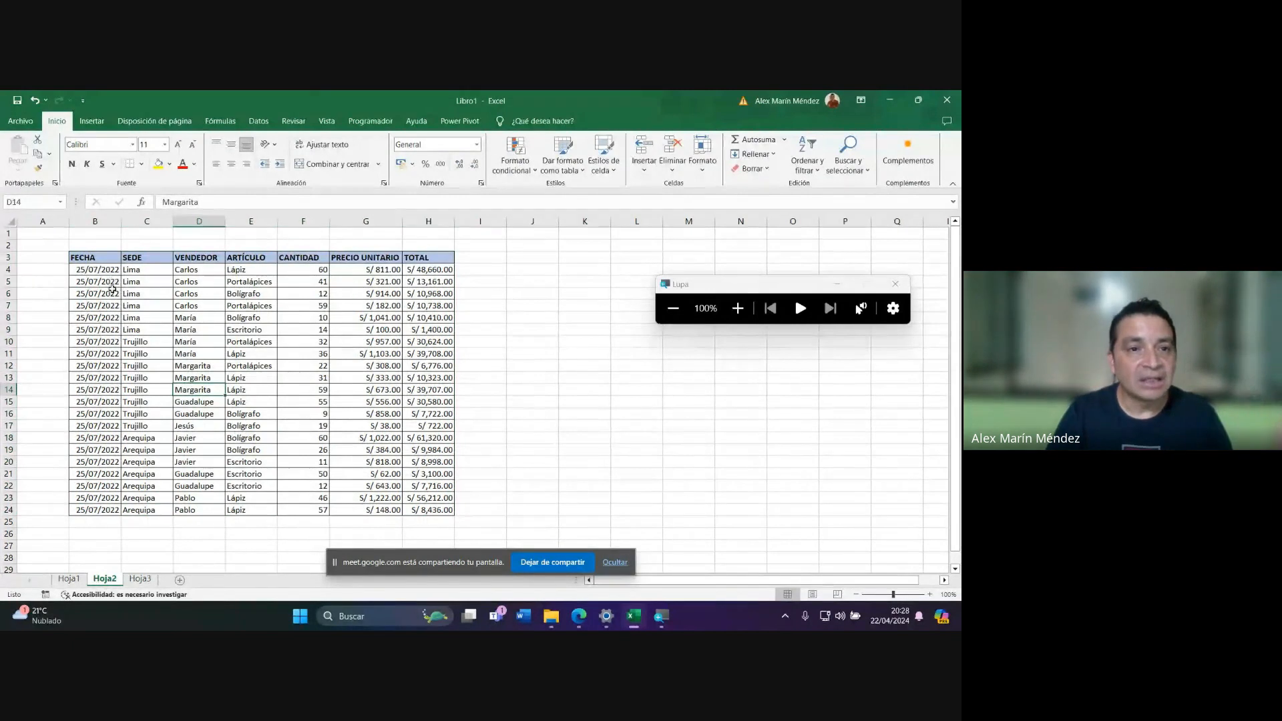
left_click(384, 306)
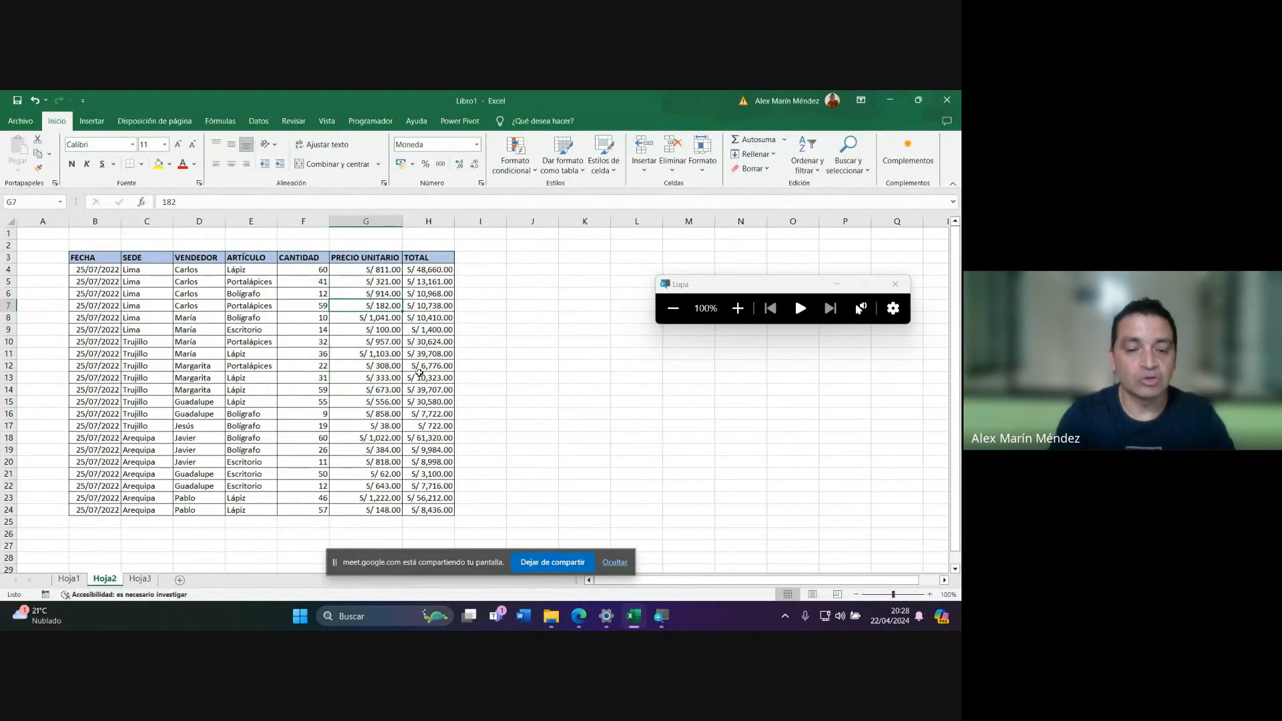
key("ctrl+t")
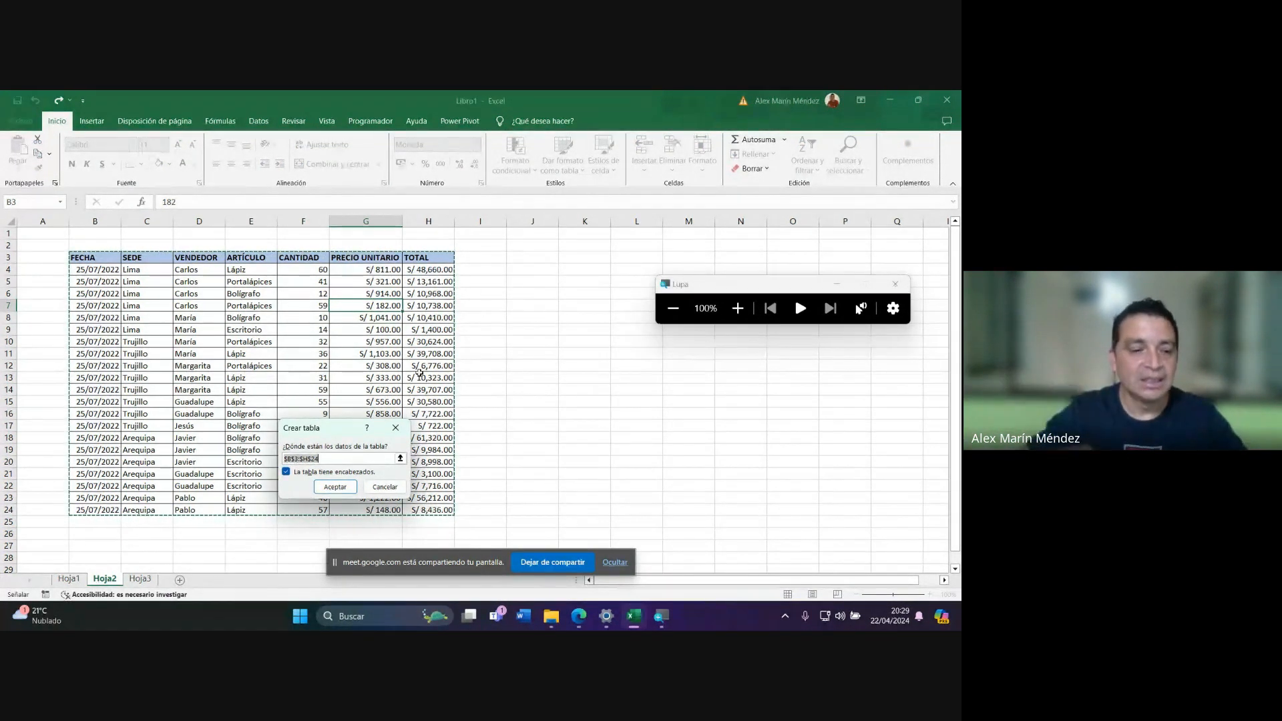
key("Escape")
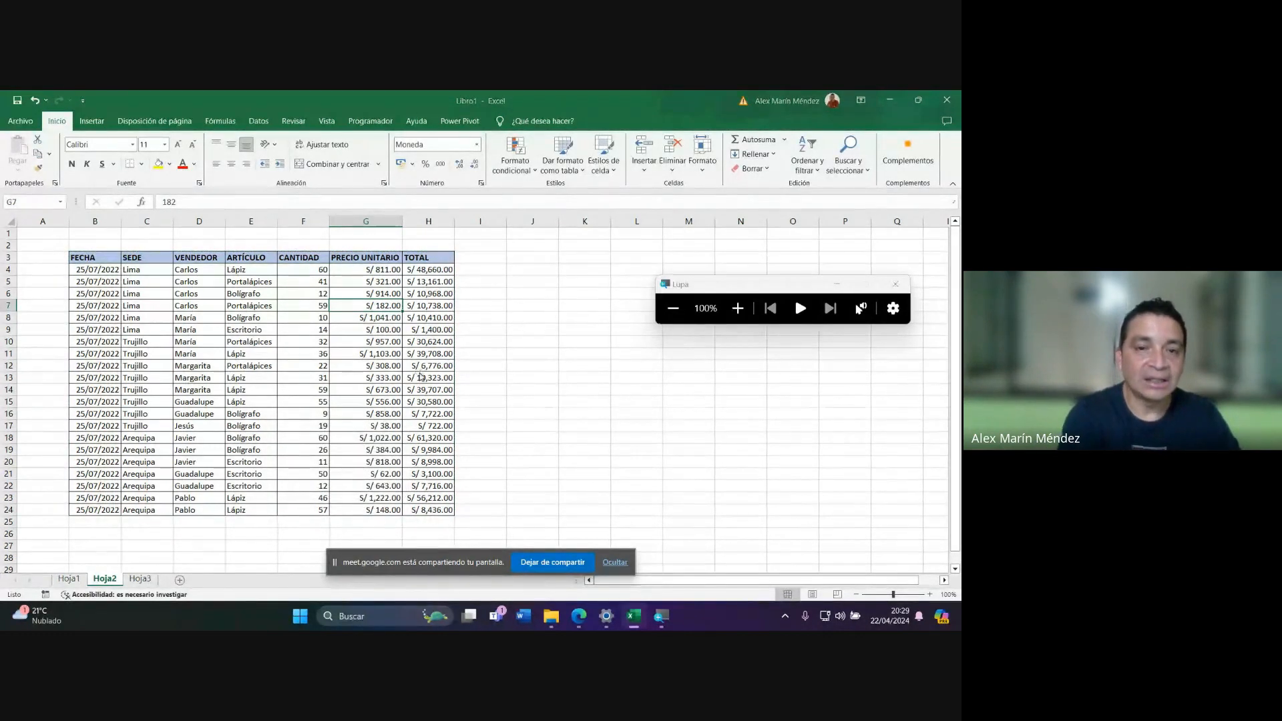
key("ctrl+t")
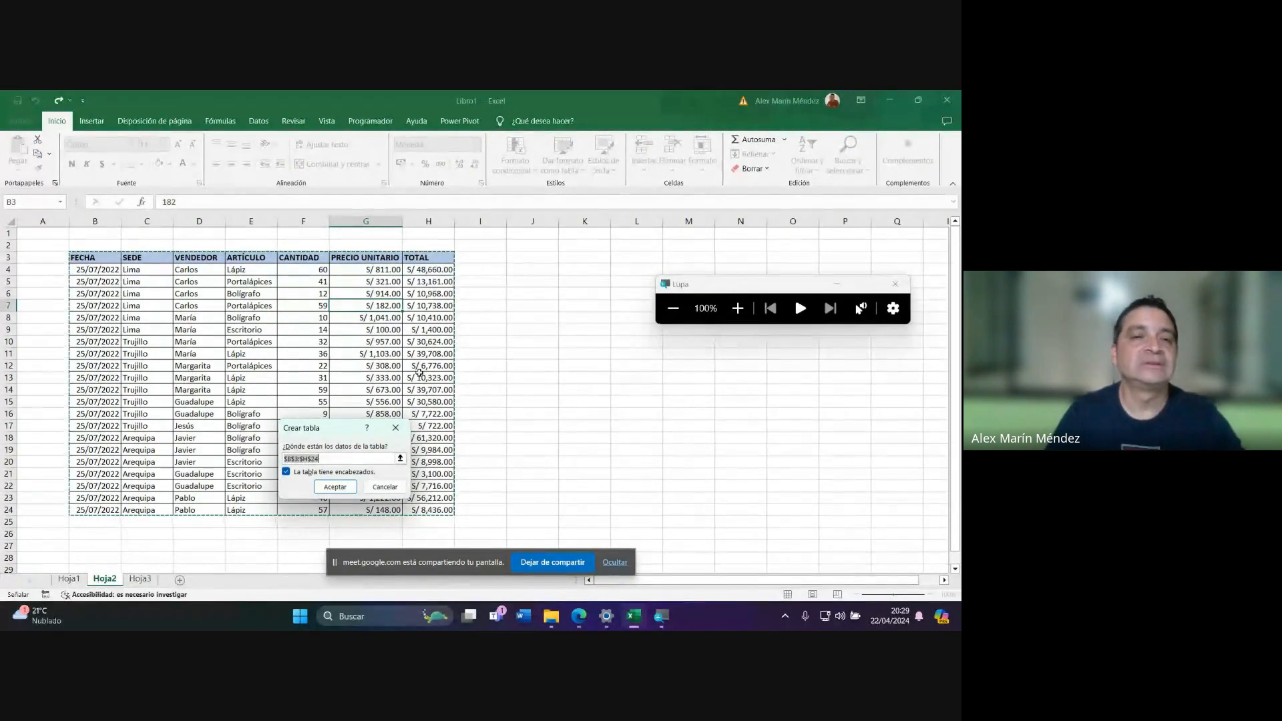
key("Escape")
Convert the Hoja2 range B3:H24 into a table with headers, and select a CANTIDAD cell inside it.
left_click(212, 355)
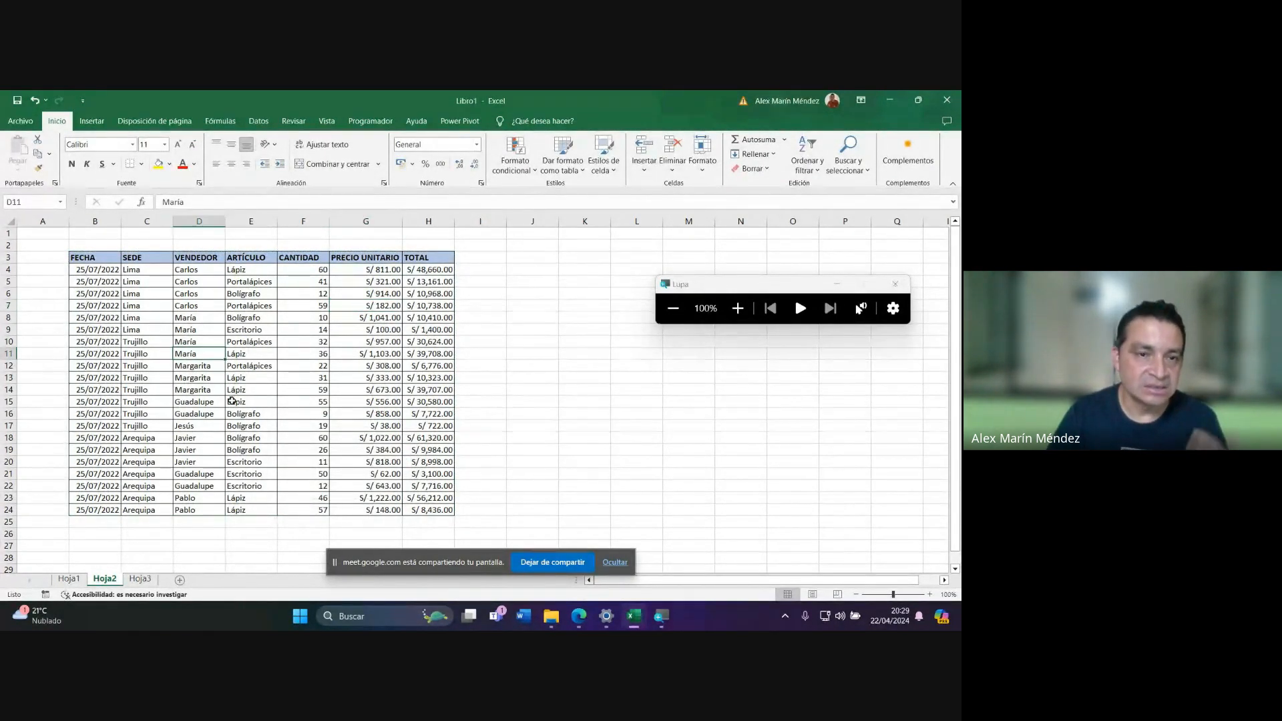
left_click(93, 122)
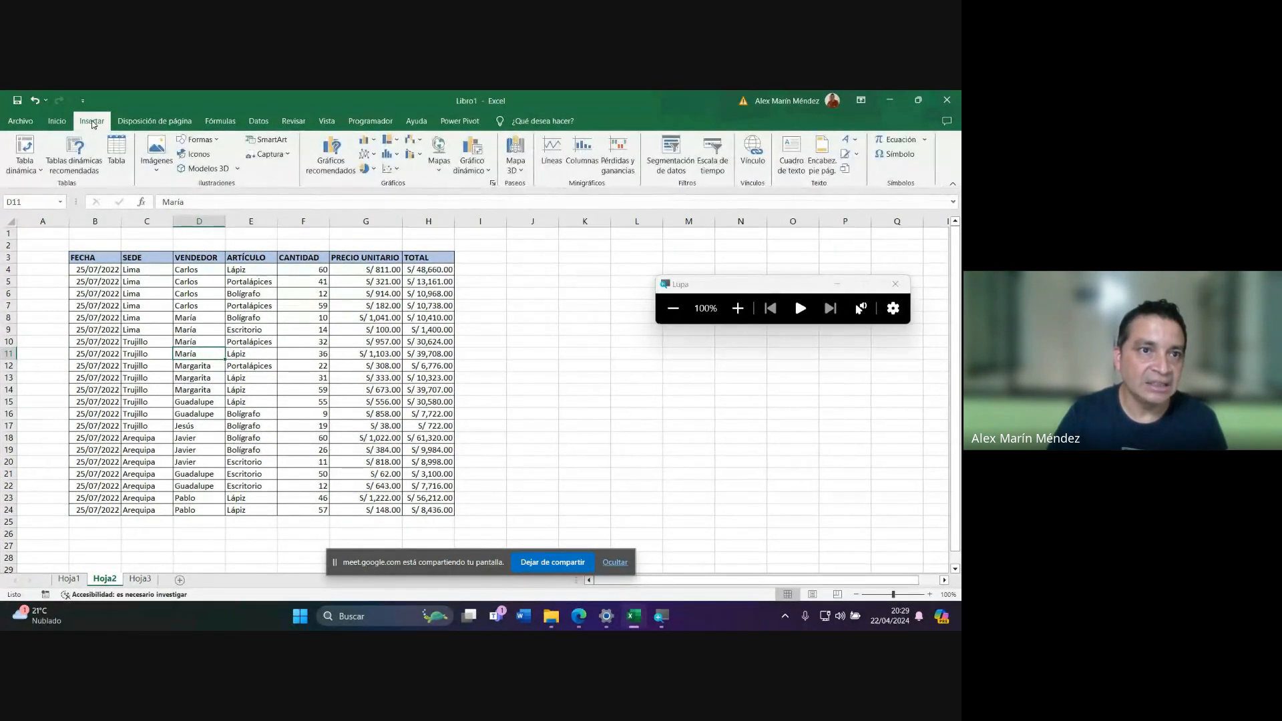
left_click(117, 166)
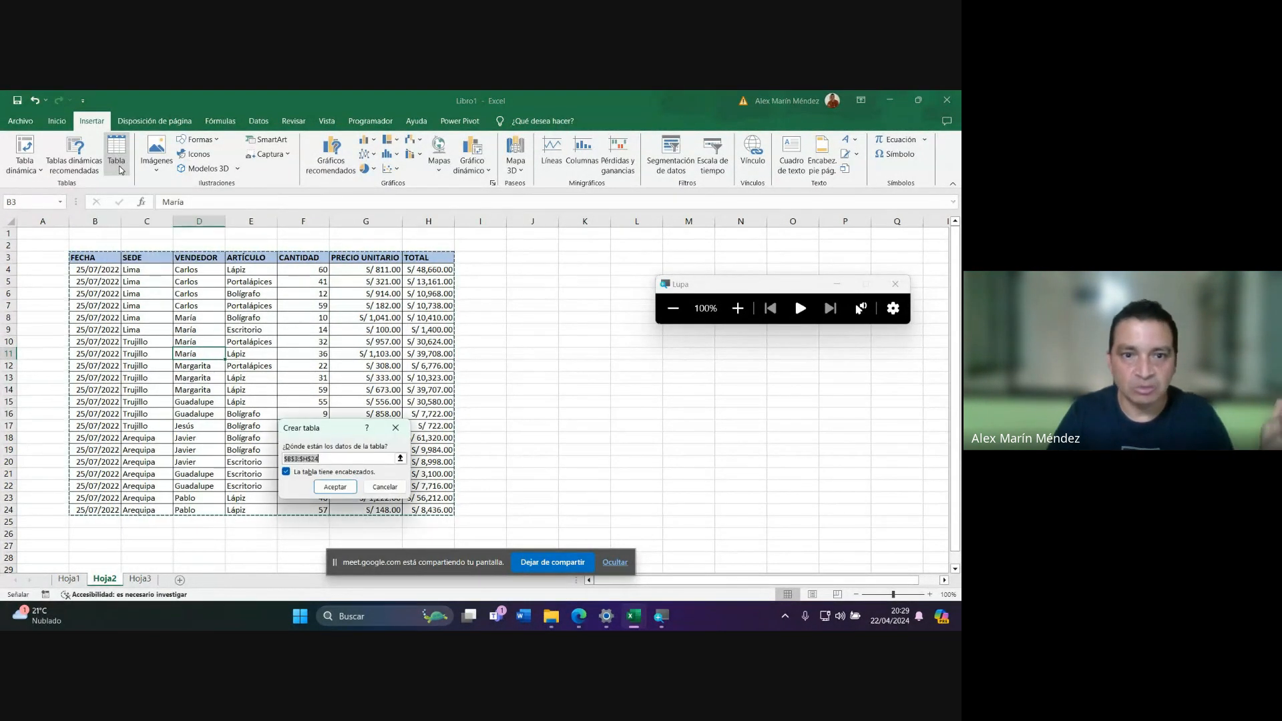
left_click_drag(337, 435, 526, 317)
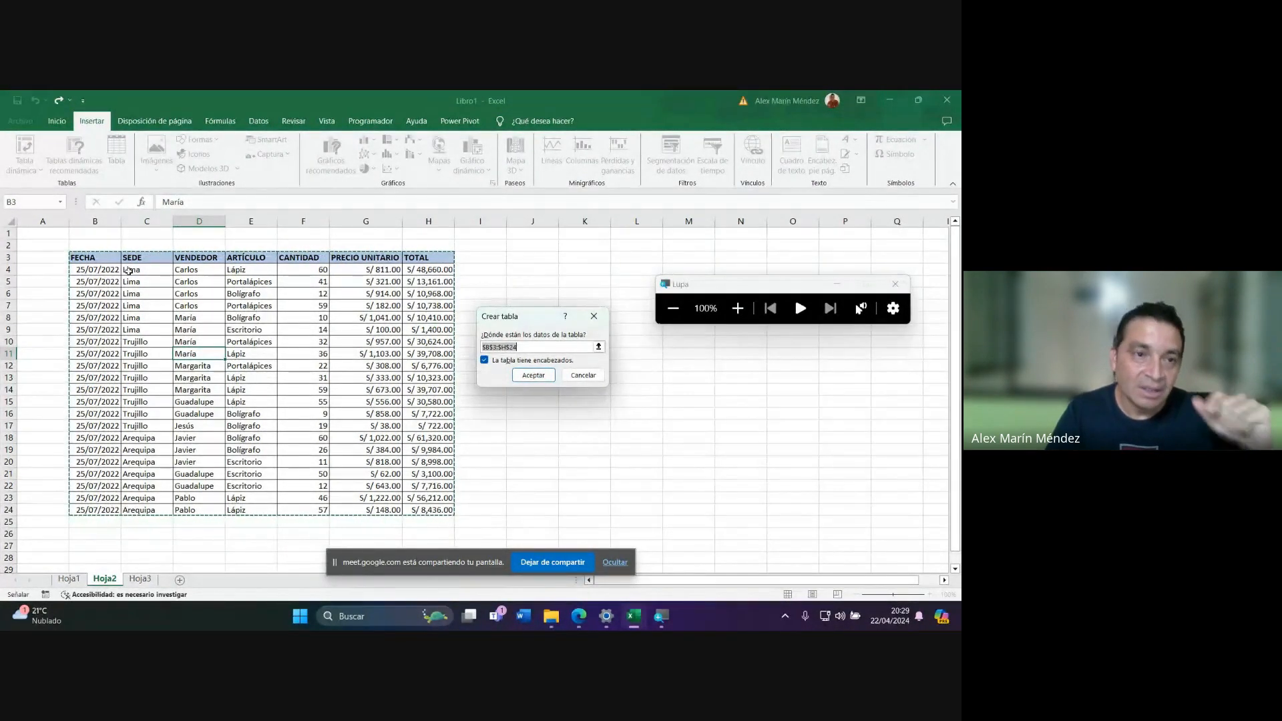
left_click_drag(521, 319, 527, 311)
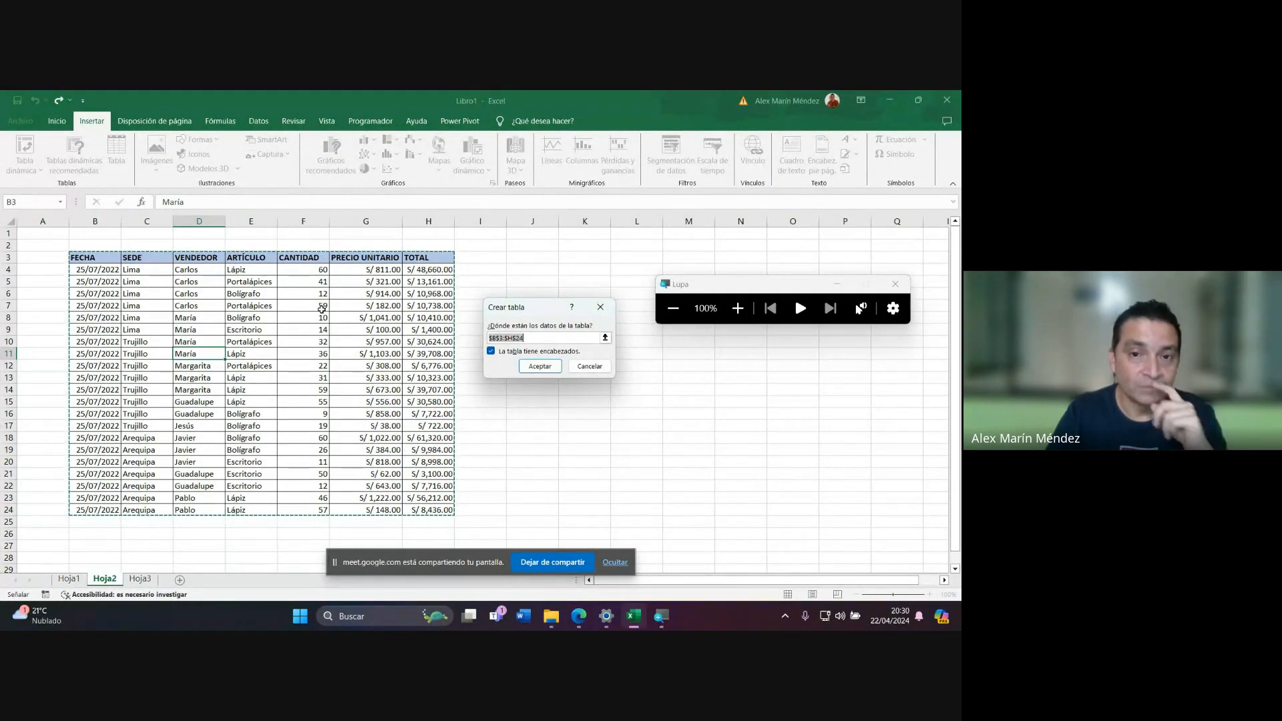
left_click(541, 367)
left_click(528, 364)
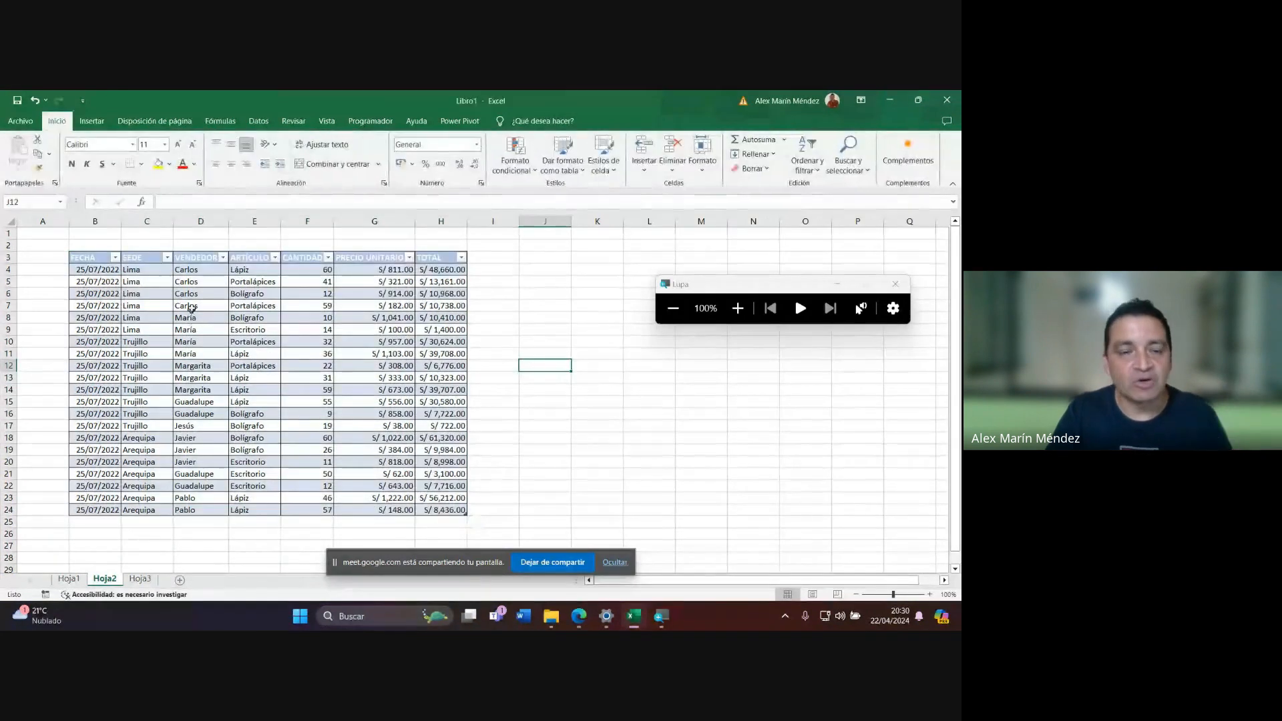
left_click(303, 327)
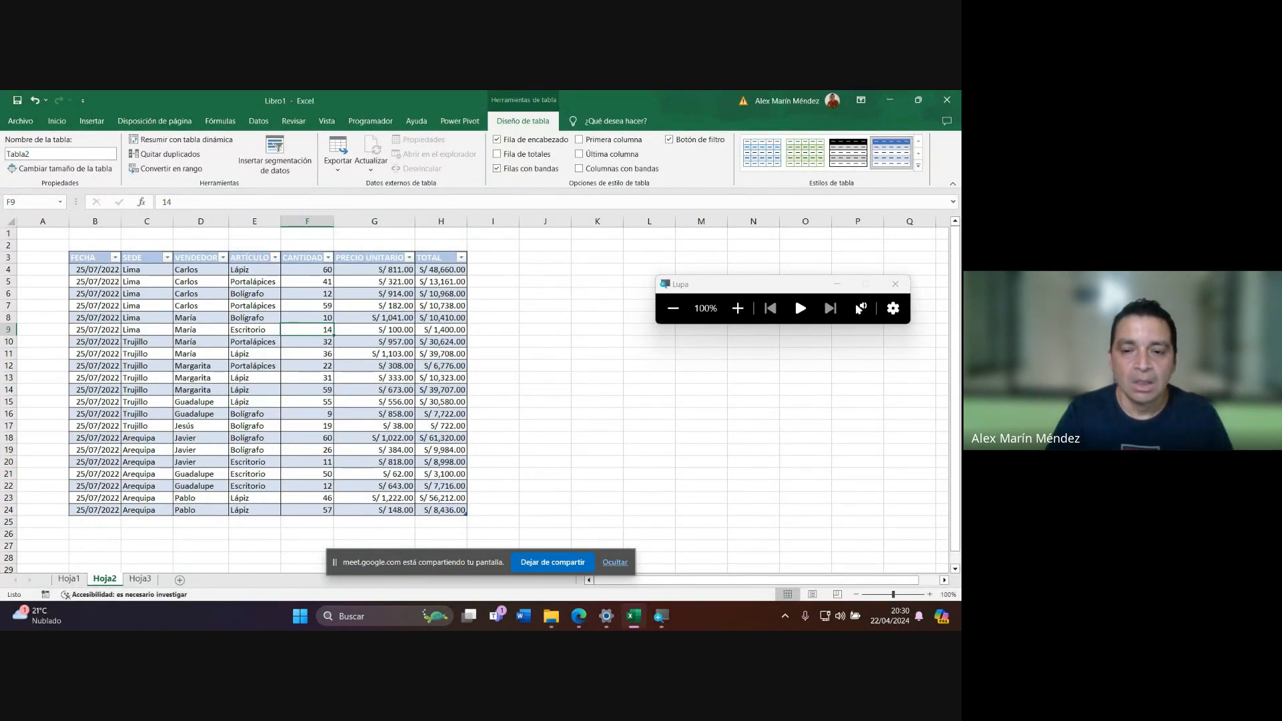
Check the Meet call to admit another participant and return to an empty cell beside the new table on Hoja2.
mouse_move(579, 615)
left_click(494, 561)
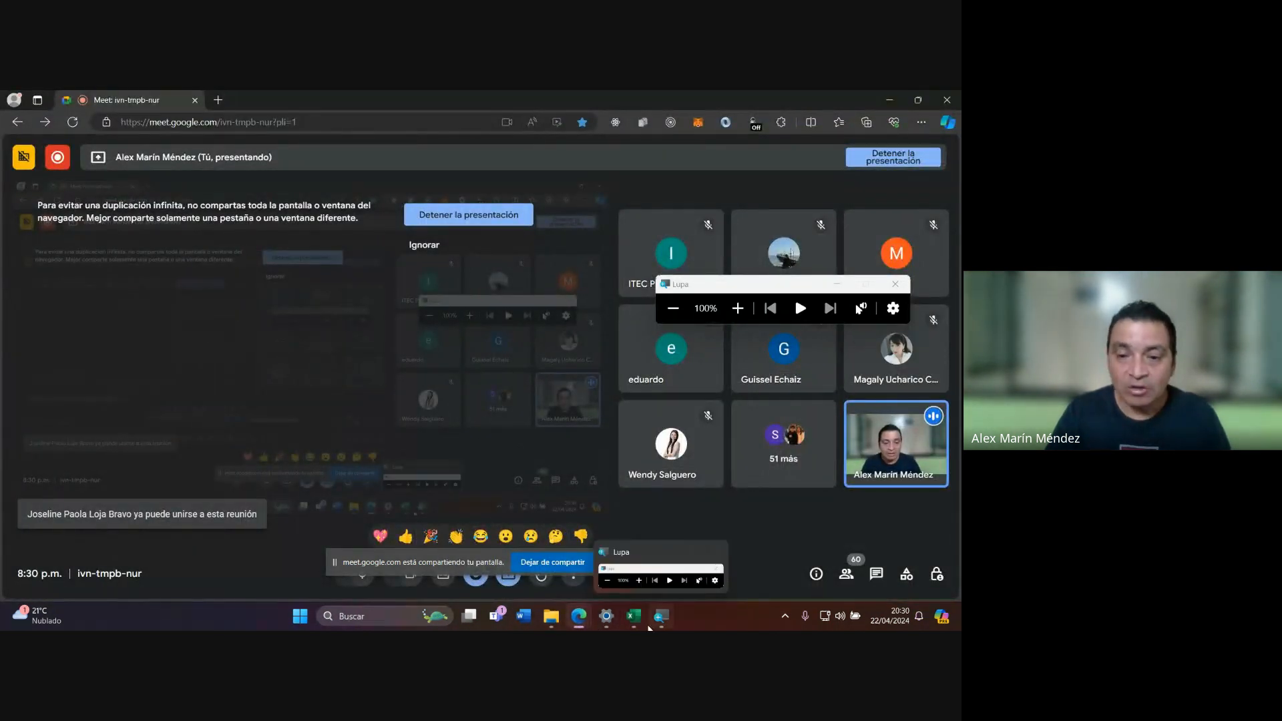
mouse_move(639, 626)
left_click(701, 554)
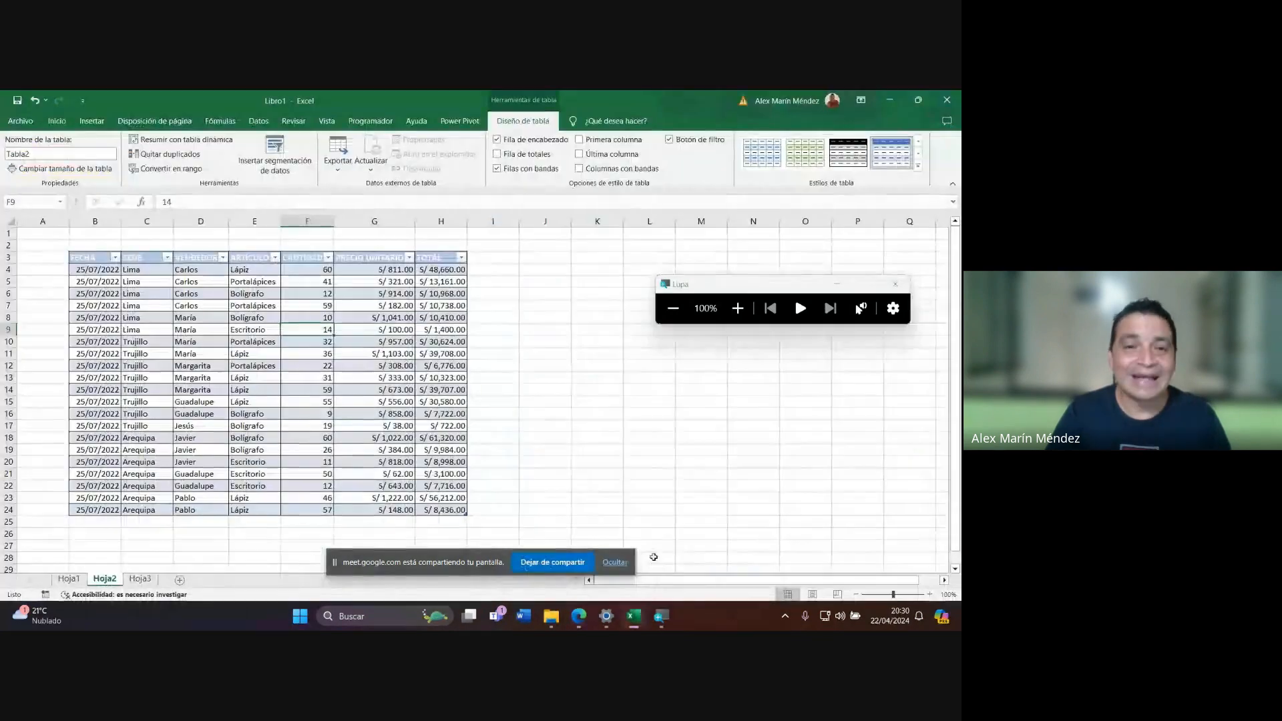
left_click(534, 381)
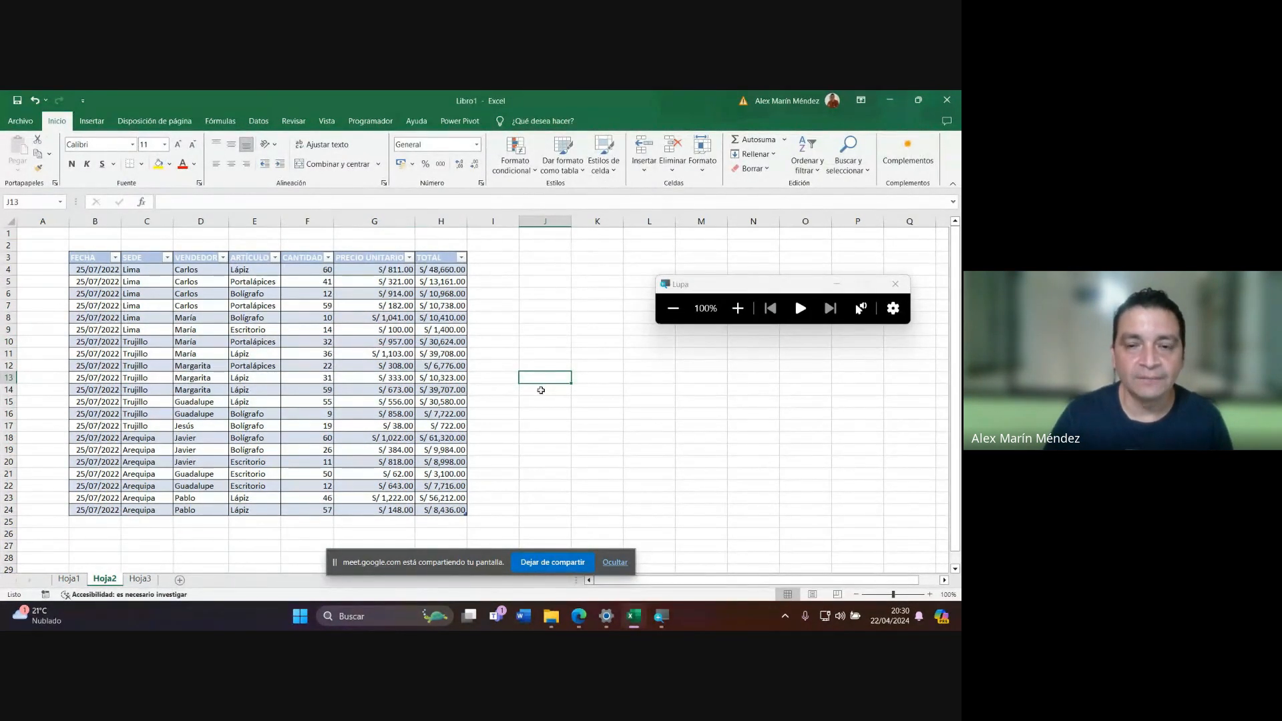
left_click(543, 389)
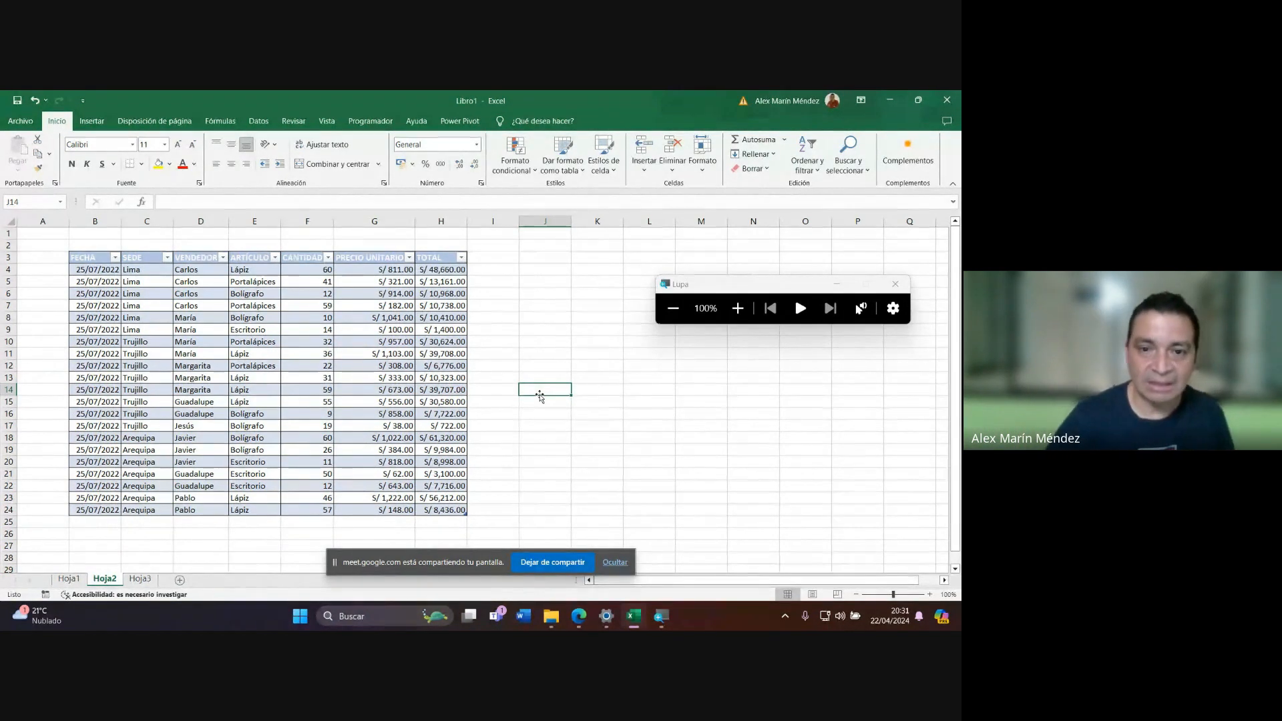
Revisit the Hoja1 table for comparison, and open the product data on Hoja3, selecting MONTO cell E14.
left_click(69, 579)
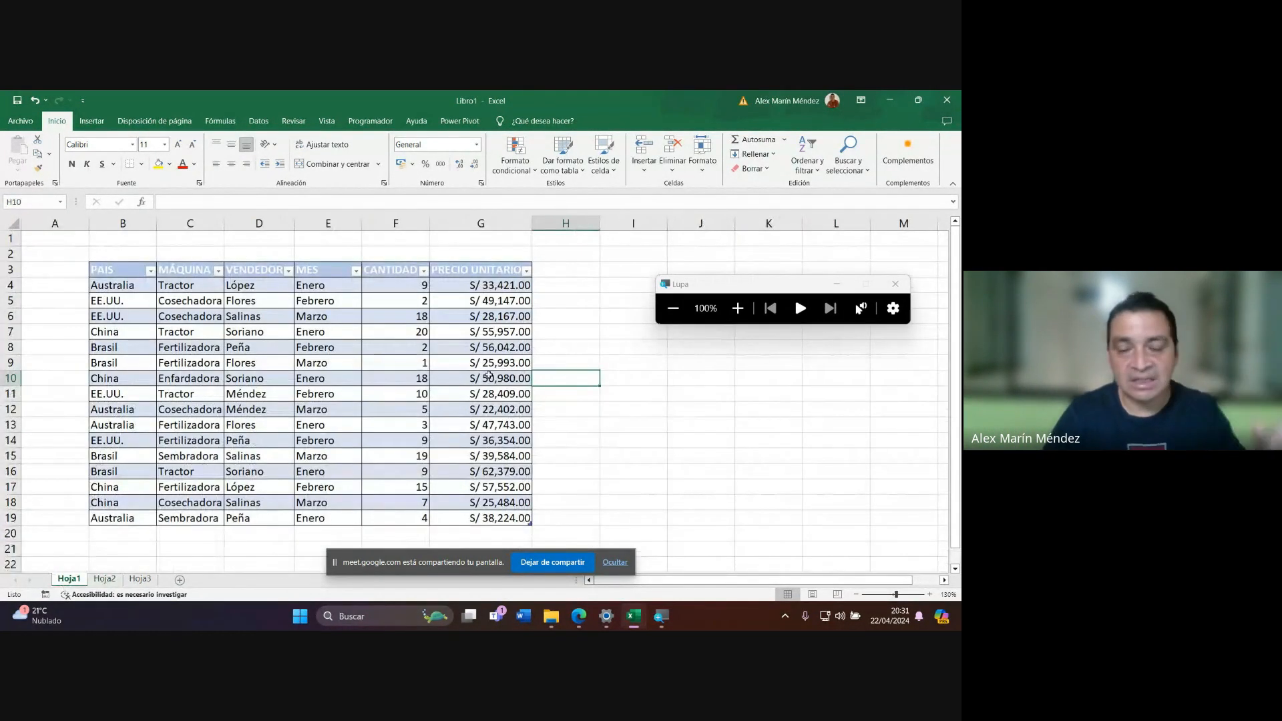
left_click(557, 395)
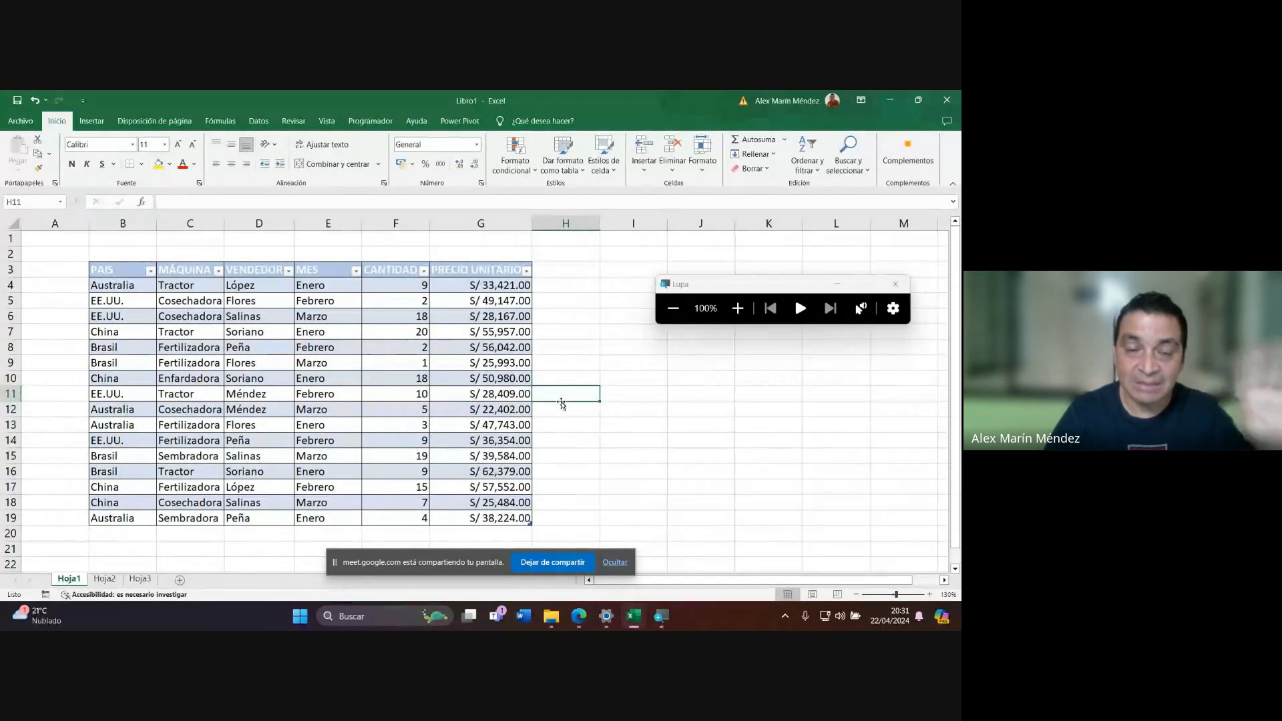
left_click(151, 582)
left_click(467, 366)
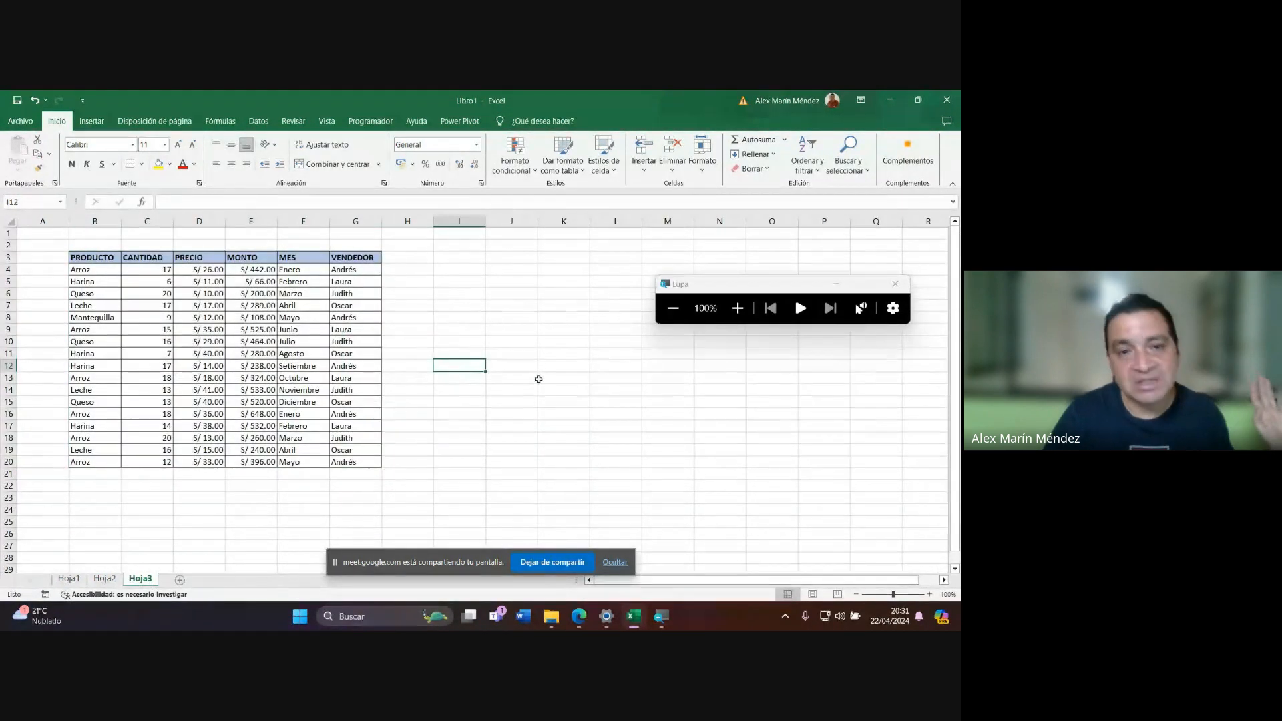
left_click(267, 389)
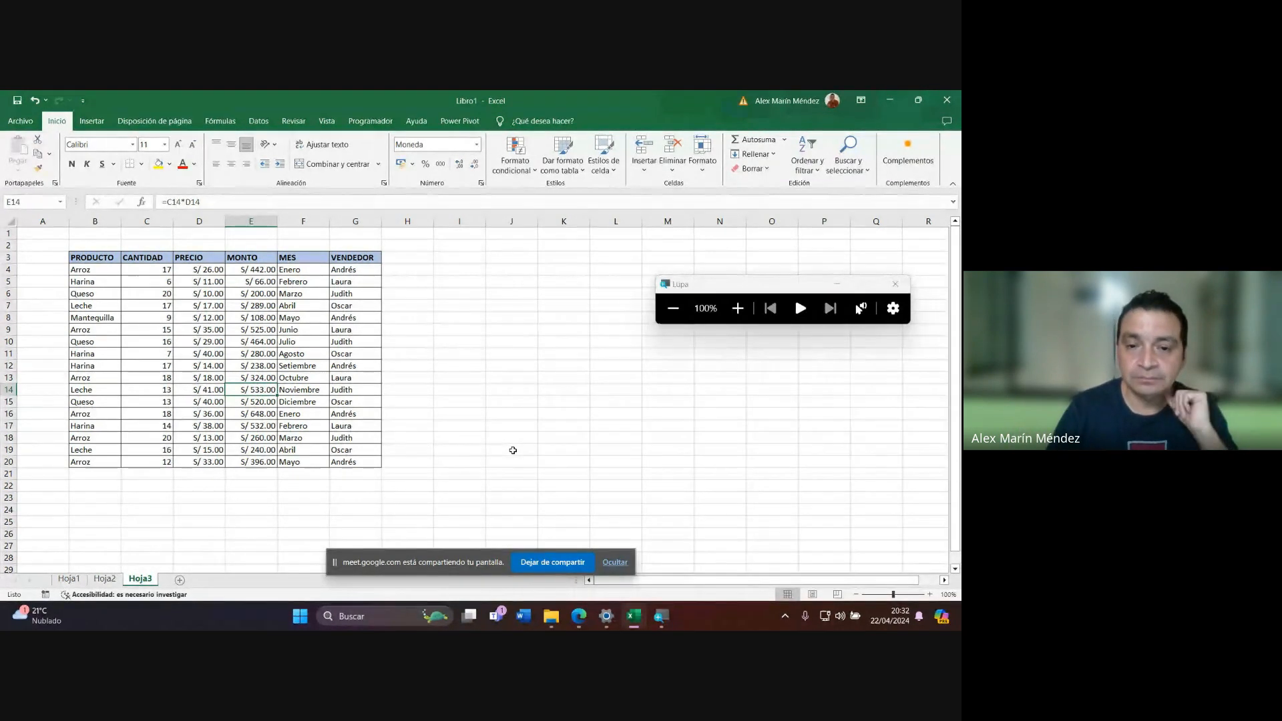
Check the Meet call, switch to the tablas-dinamicas-extra-2 workbook in Excel, and dismiss the screen-sharing notification.
mouse_move(579, 615)
left_click(511, 544)
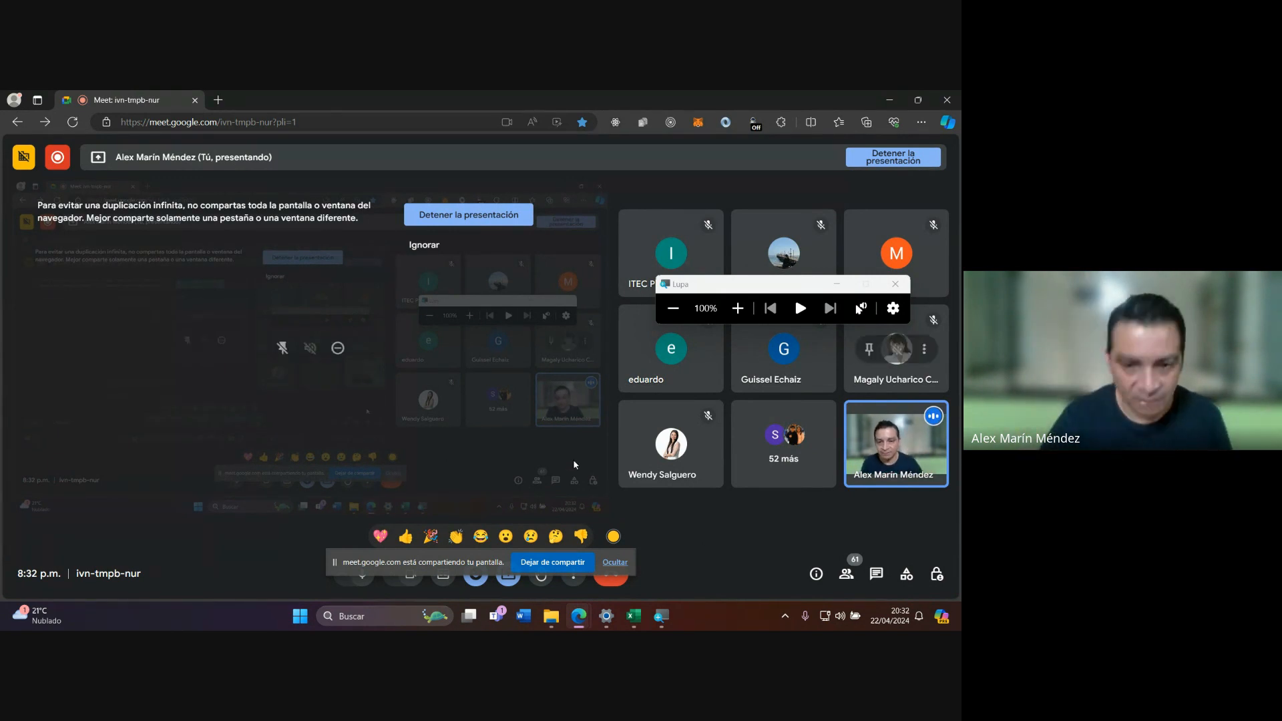
mouse_move(578, 615)
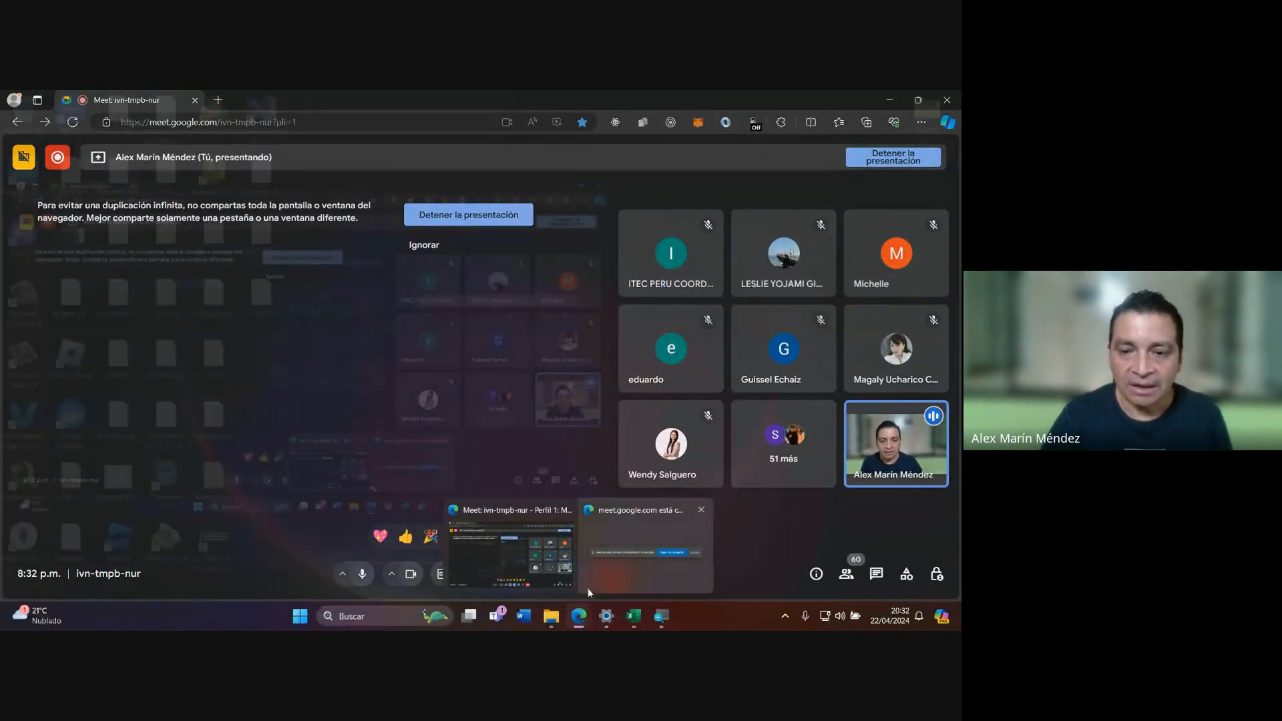
left_click(633, 616)
left_click(573, 578)
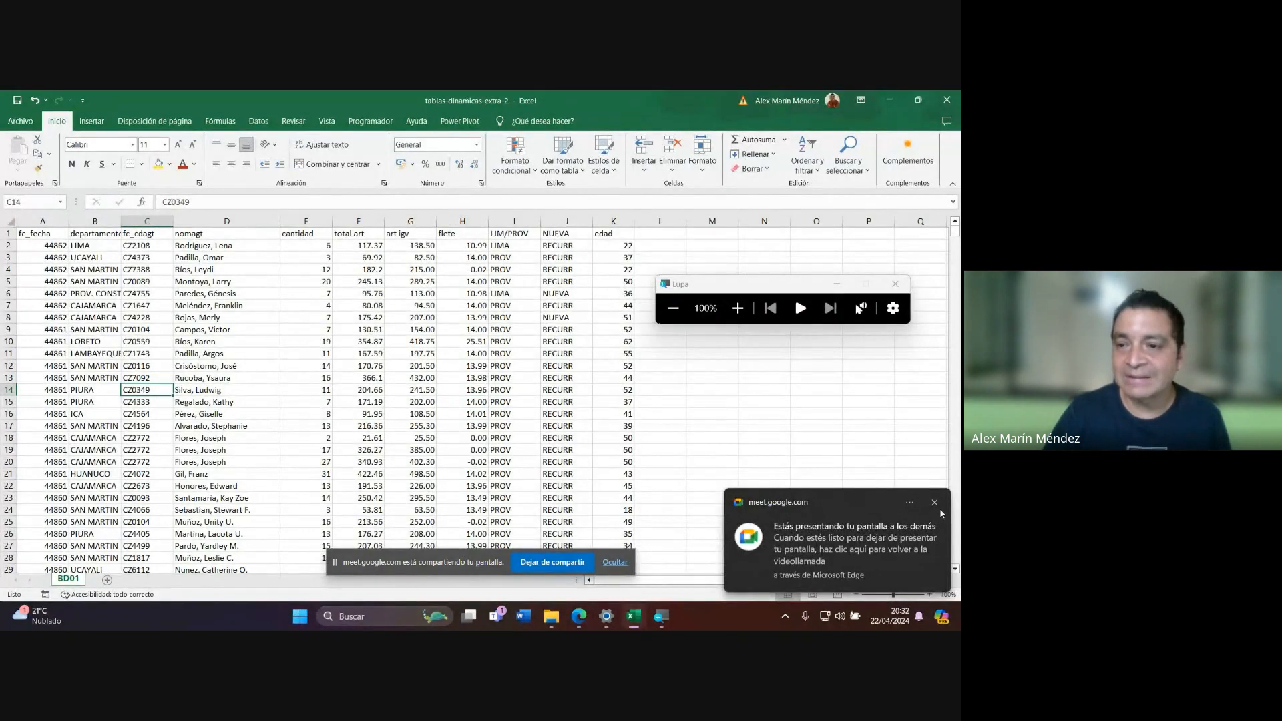
left_click(934, 503)
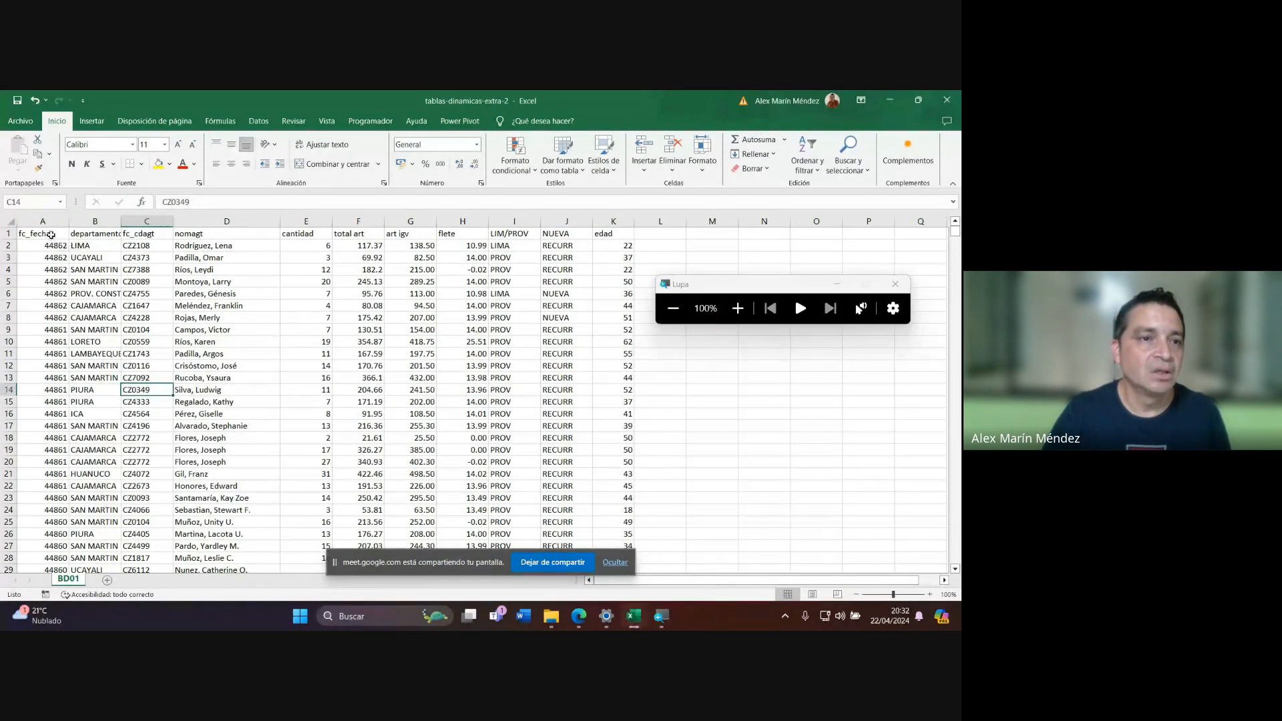
Point out the BD01 data by highlighting it from A1 and selecting sample cells across its columns.
left_click_drag(51, 235, 591, 495)
left_click(514, 401)
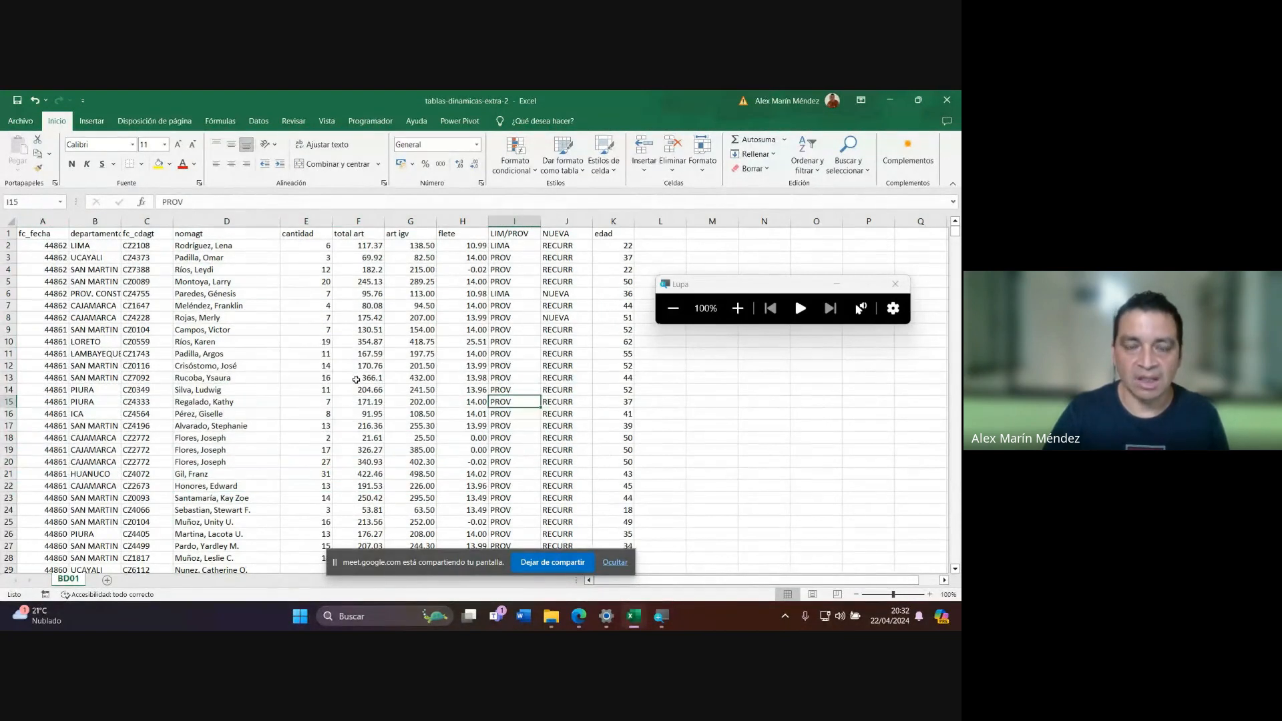
left_click(258, 307)
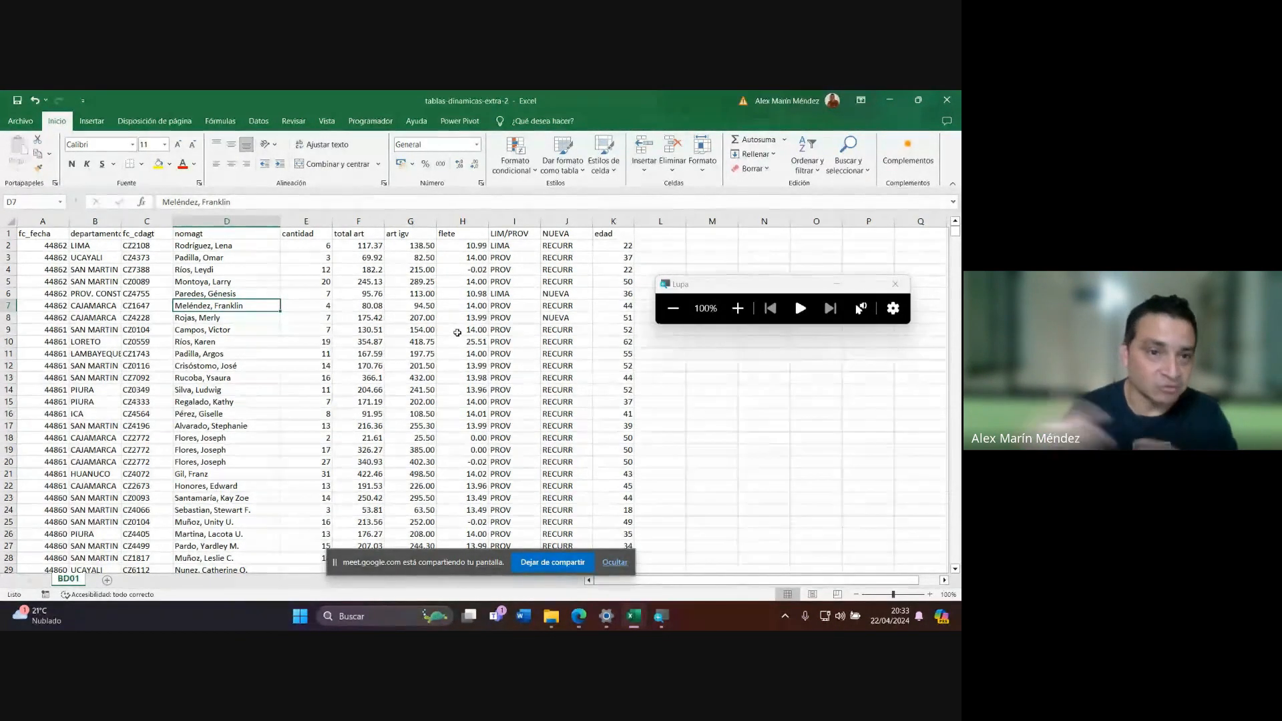
left_click(203, 319)
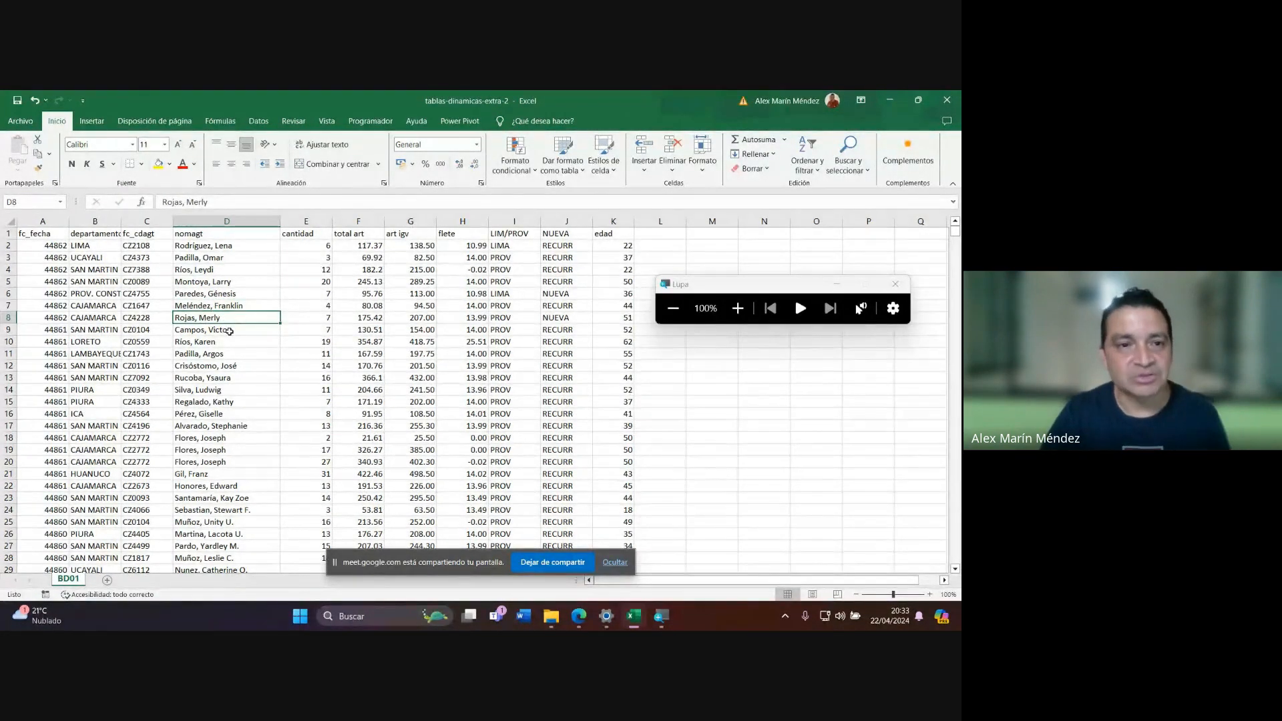
left_click(409, 318)
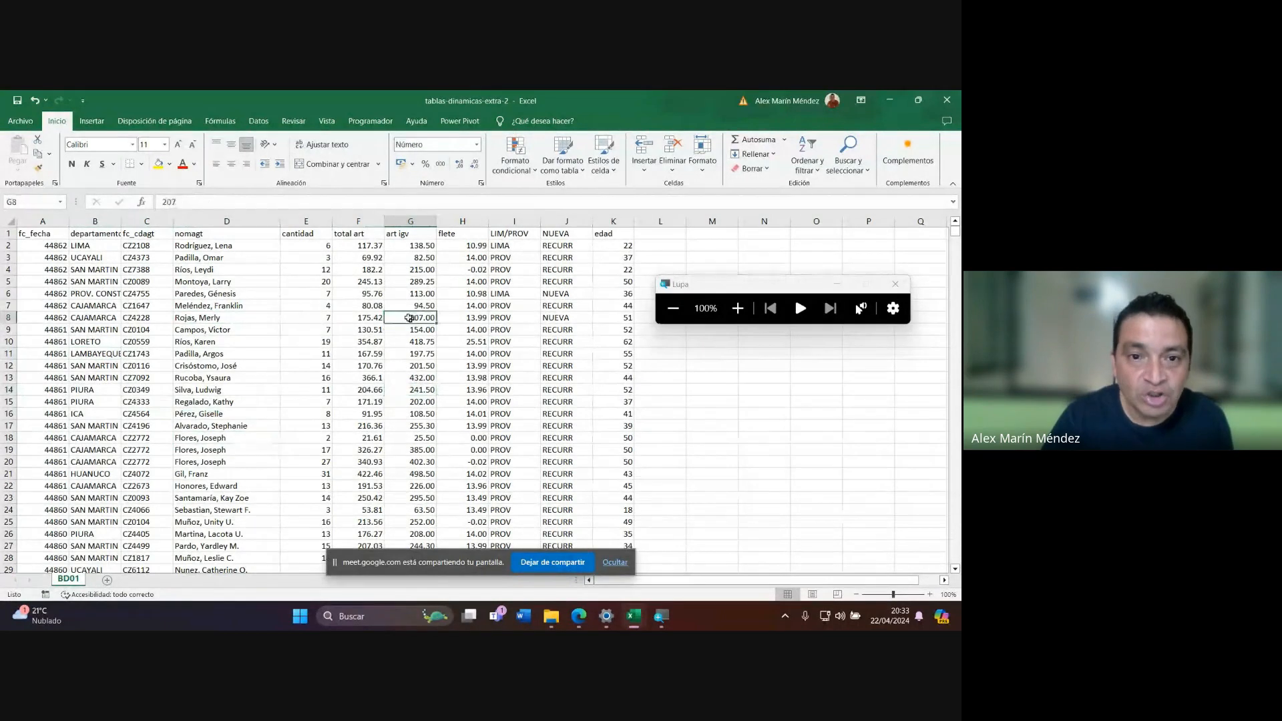
left_click(267, 294)
left_click(163, 280)
left_click(400, 474)
left_click(507, 391)
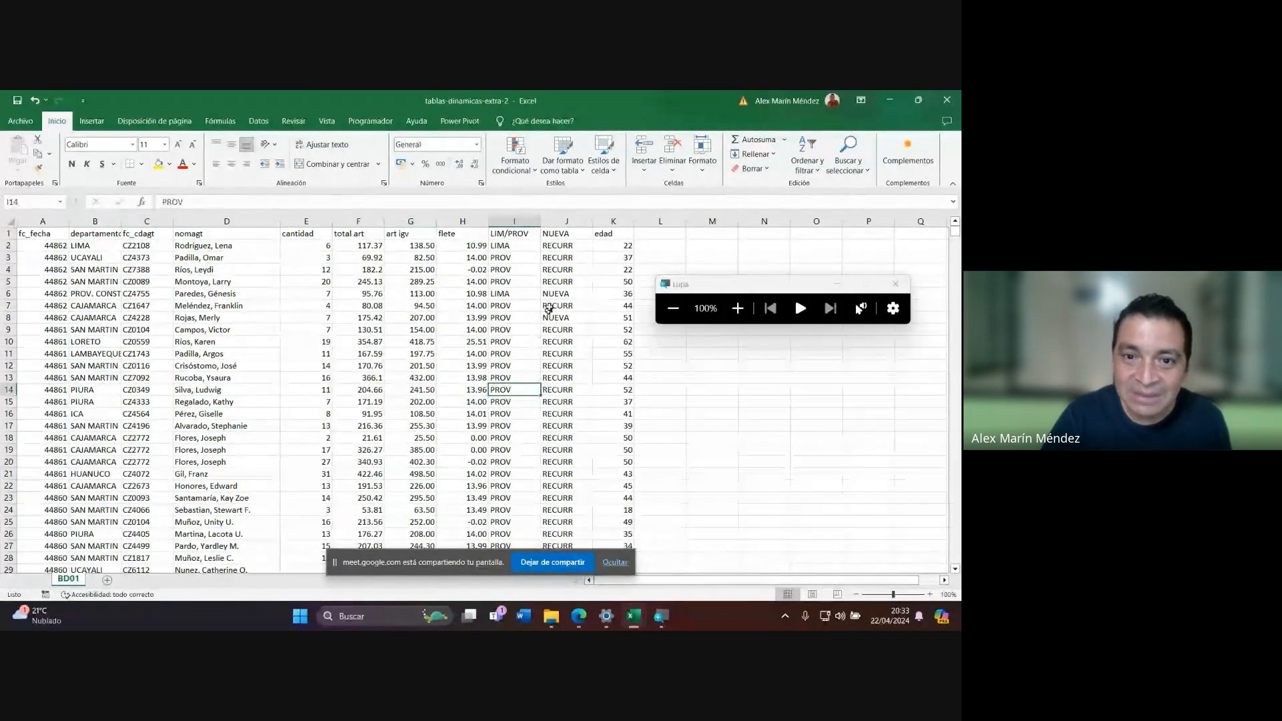
left_click(551, 296)
left_click(389, 315)
left_click(207, 414)
left_click(177, 460)
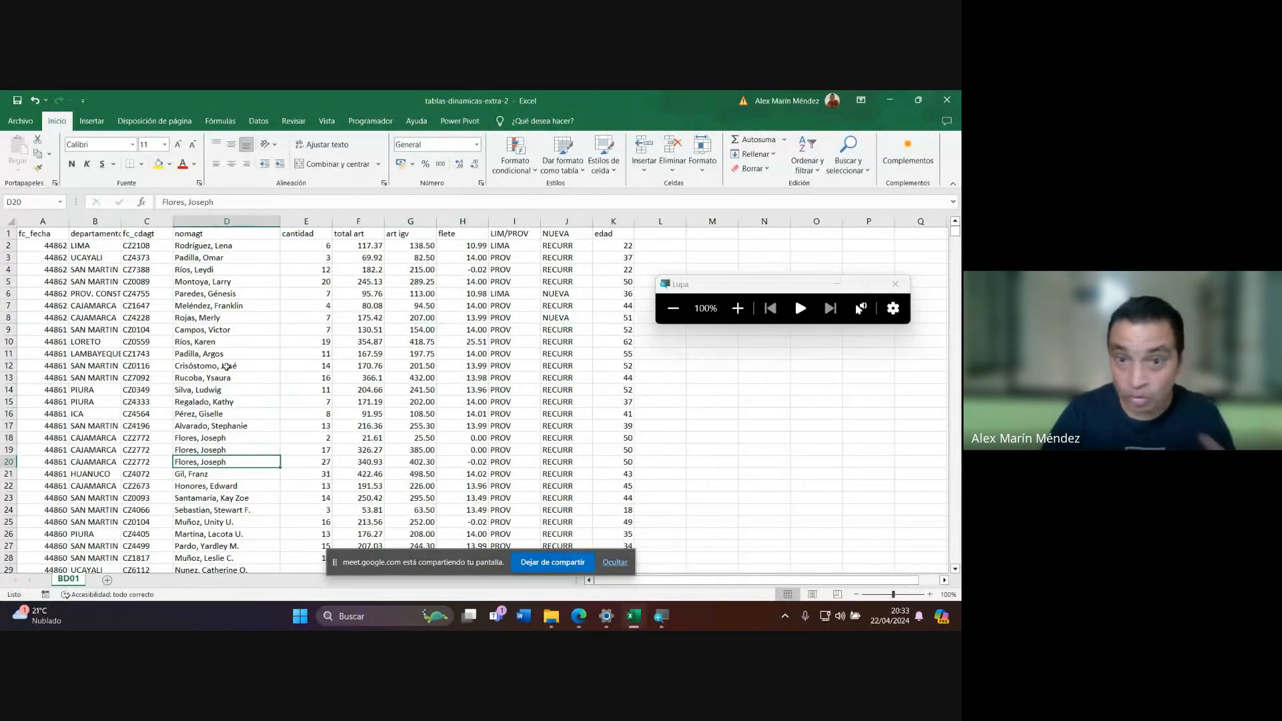
left_click(461, 438)
left_click(513, 521)
left_click(315, 438)
Start inserting a pivot table from nomagt cell D8, magnifying the screen to 300% to show the command and its dialog before restoring 100%.
left_click(230, 318)
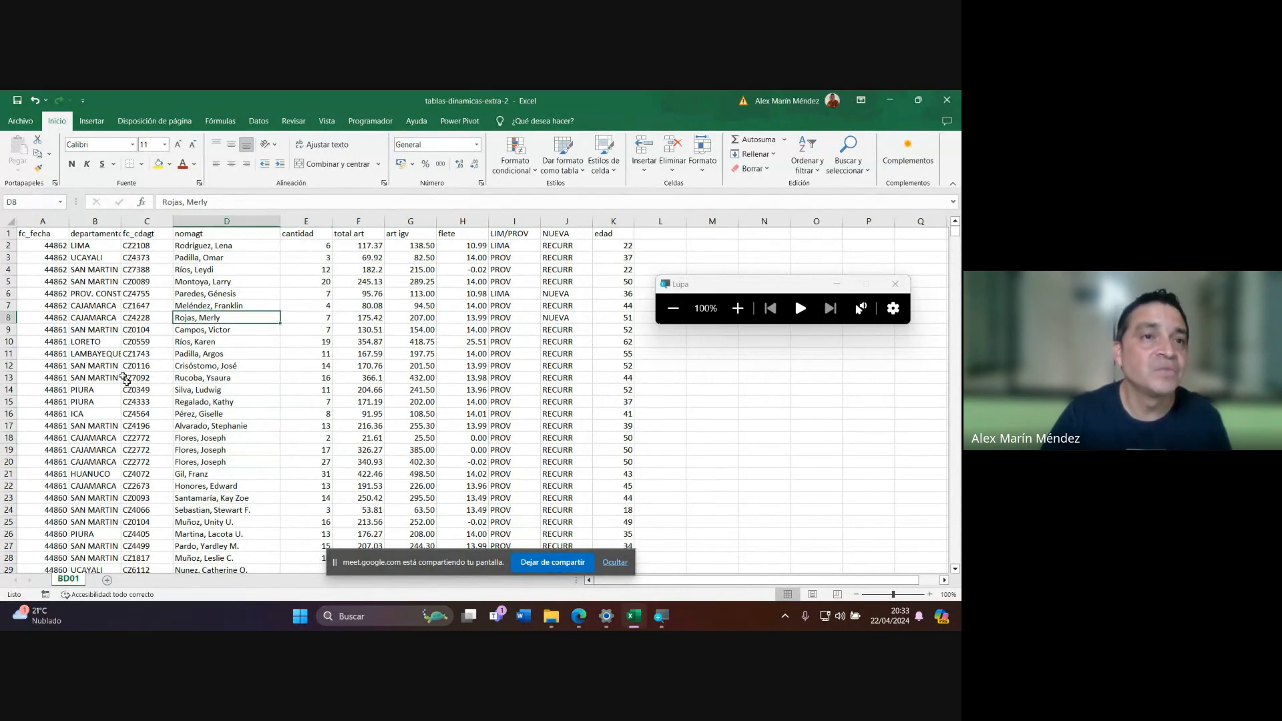
left_click(91, 121)
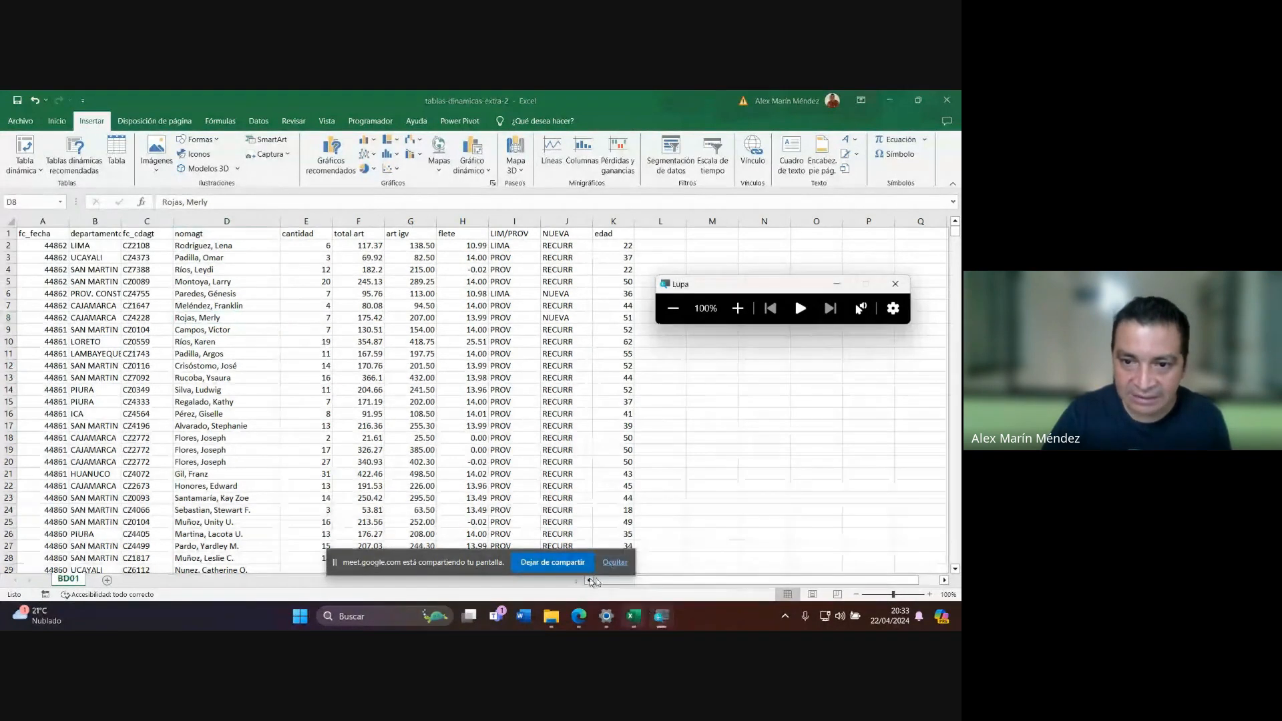
left_click(737, 308)
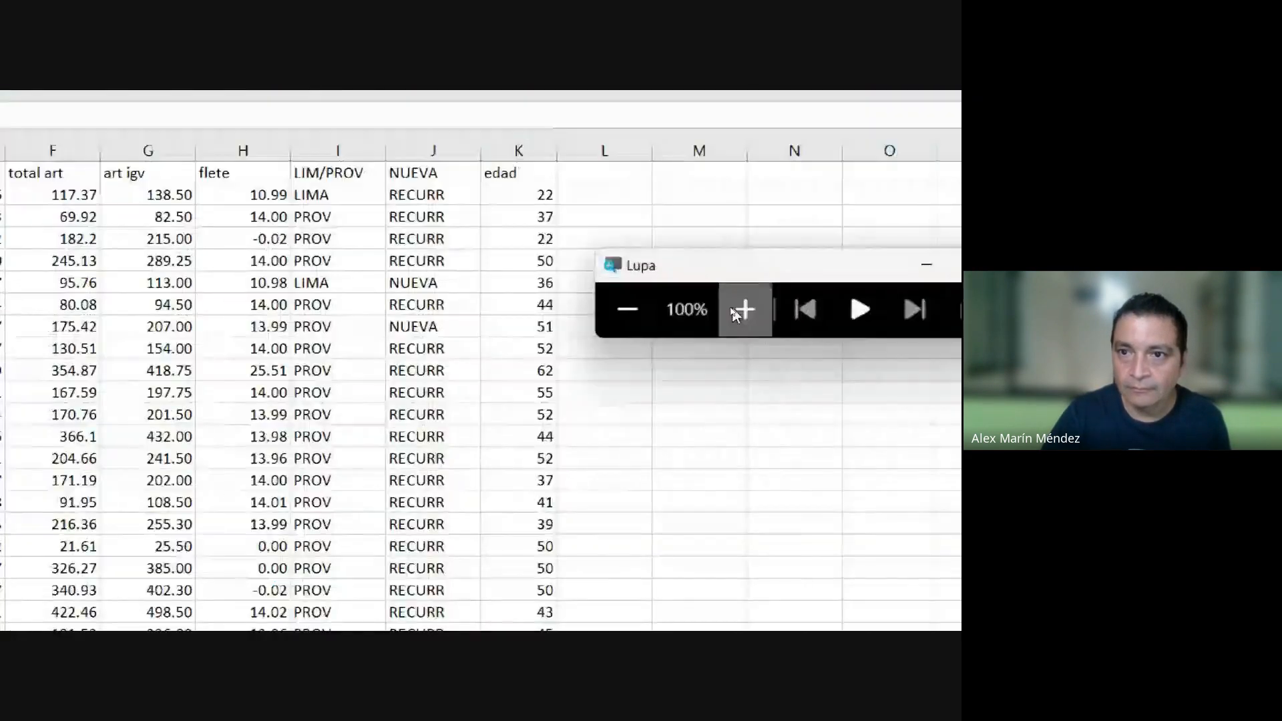
left_click(737, 309)
left_click(737, 309)
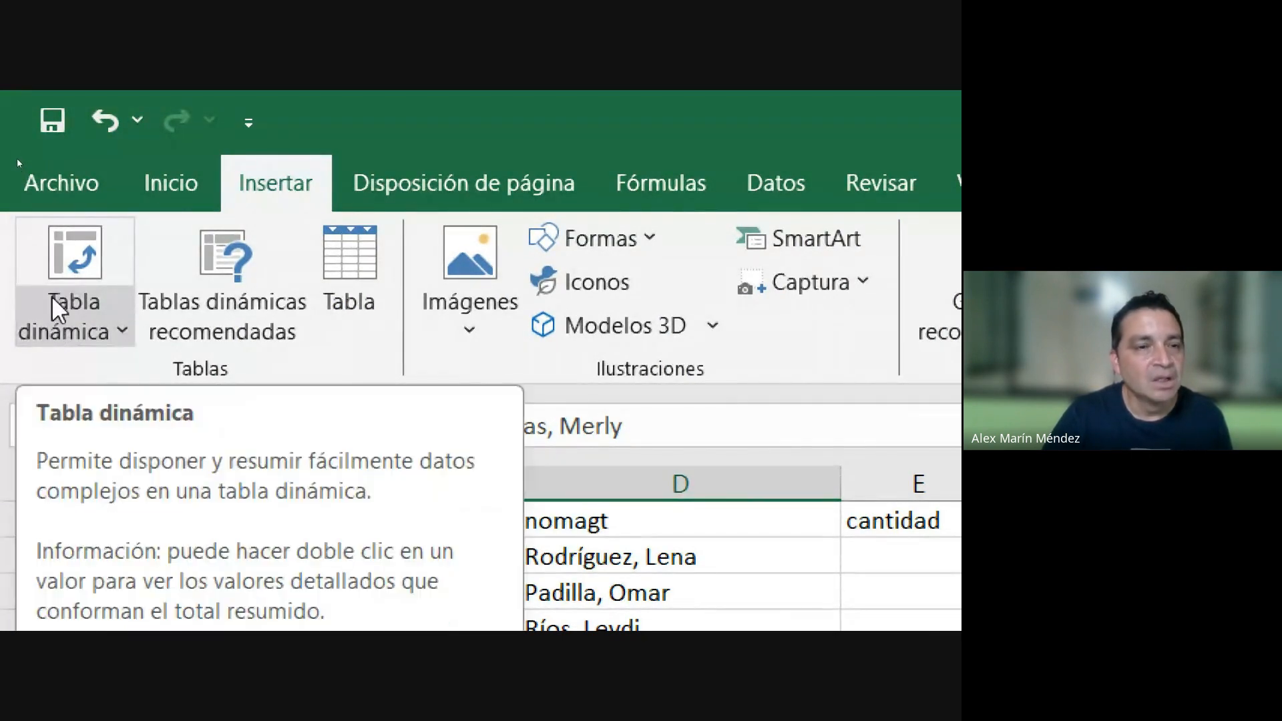
left_click(85, 252)
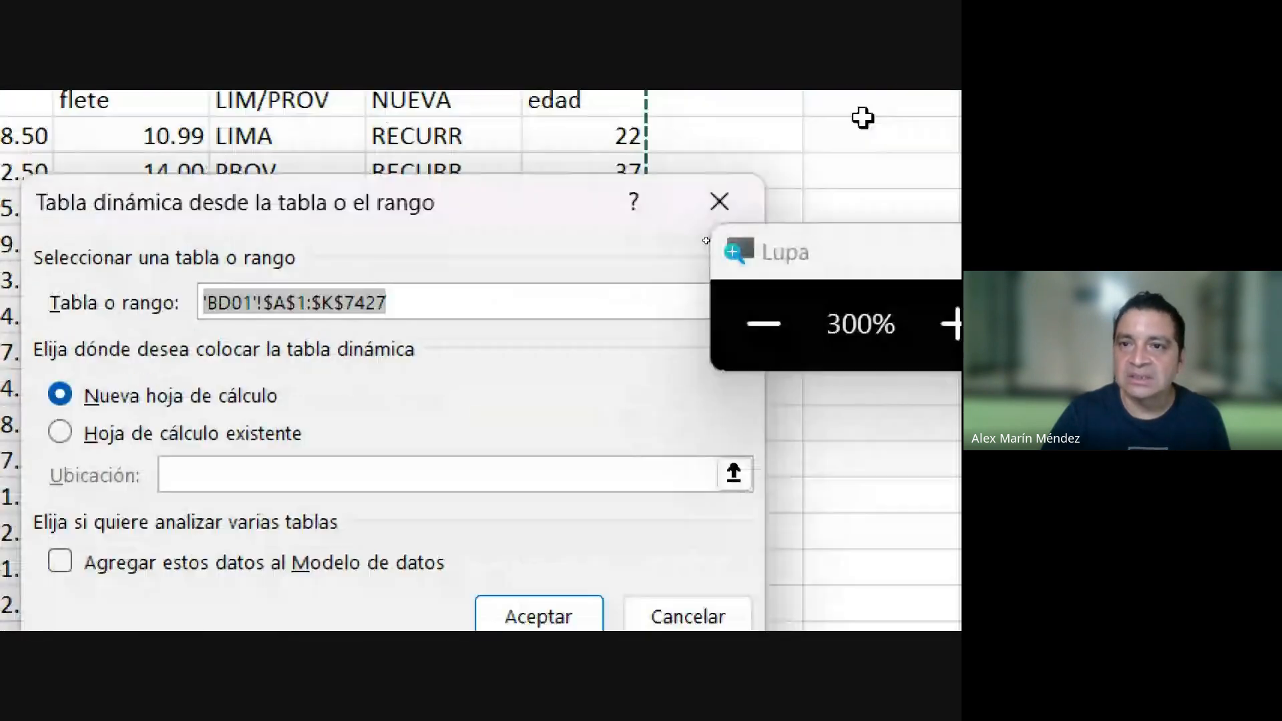
left_click(744, 358)
left_click(743, 359)
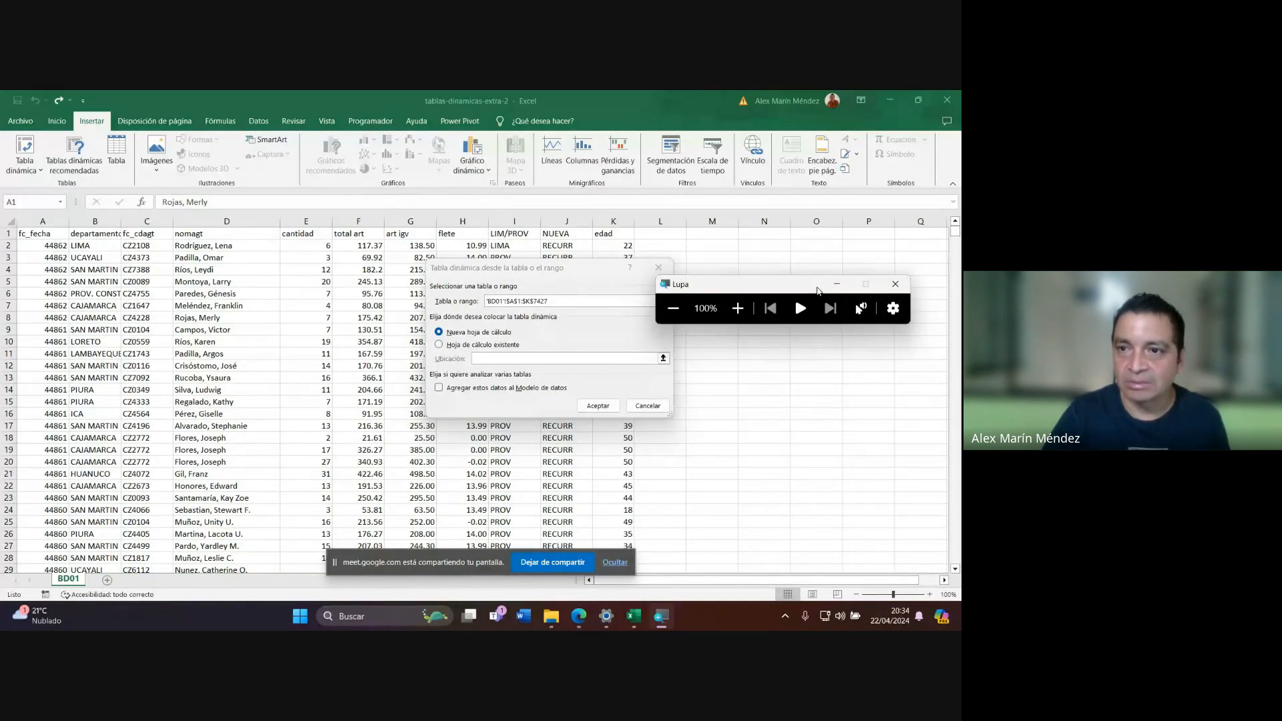
Minimize the magnifier, move the dialog off the data, and create the pivot table from BD01 range A1:K7427 on a new worksheet.
left_click(836, 283)
left_click_drag(566, 279, 318, 273)
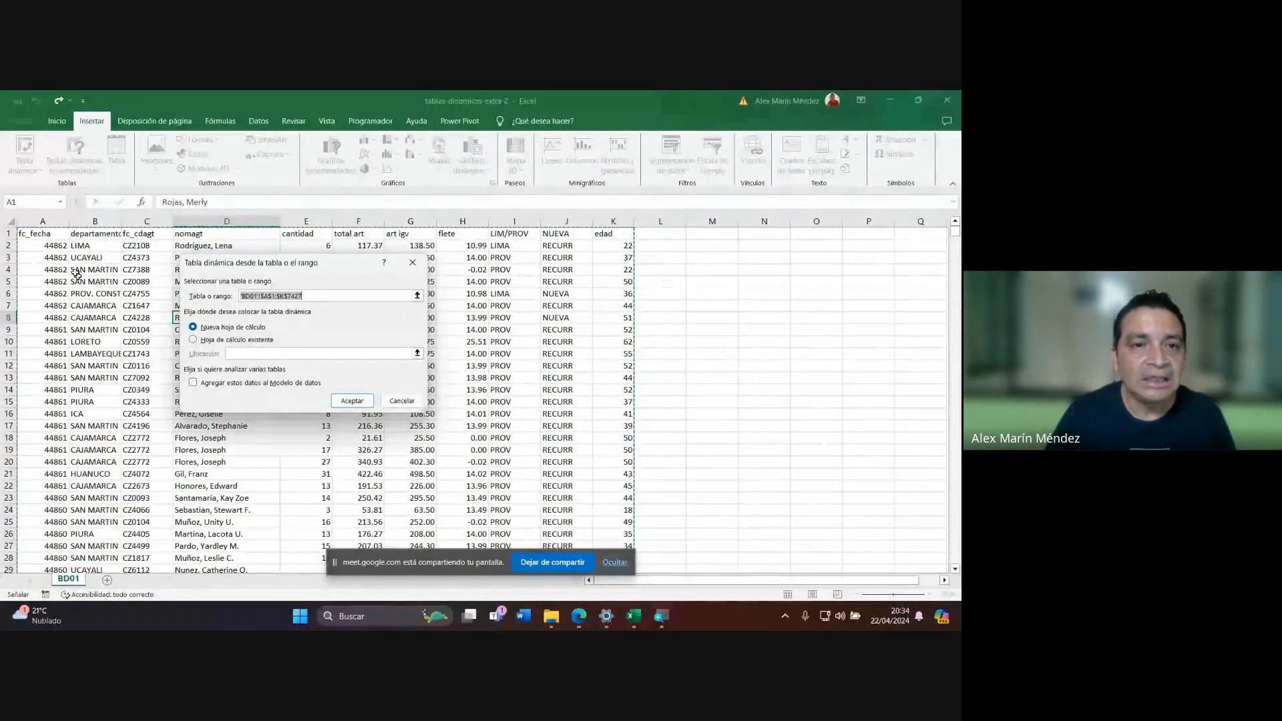
left_click_drag(241, 267, 280, 277)
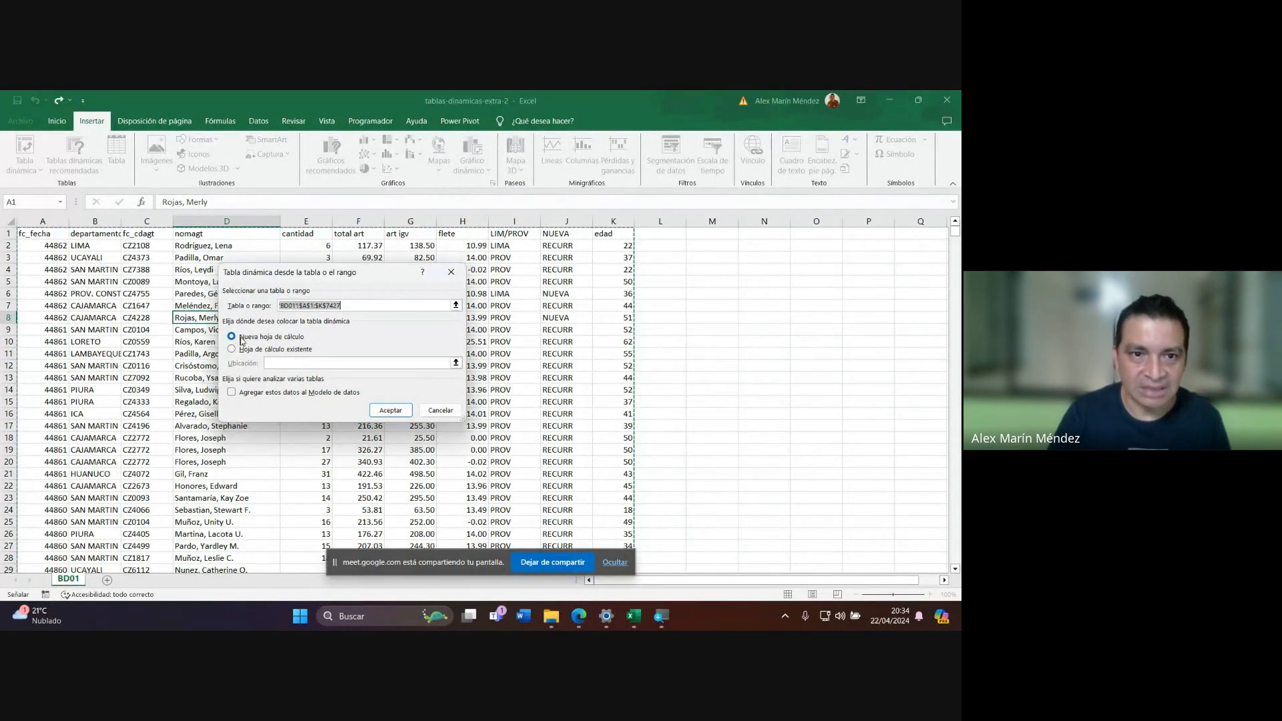
left_click(391, 410)
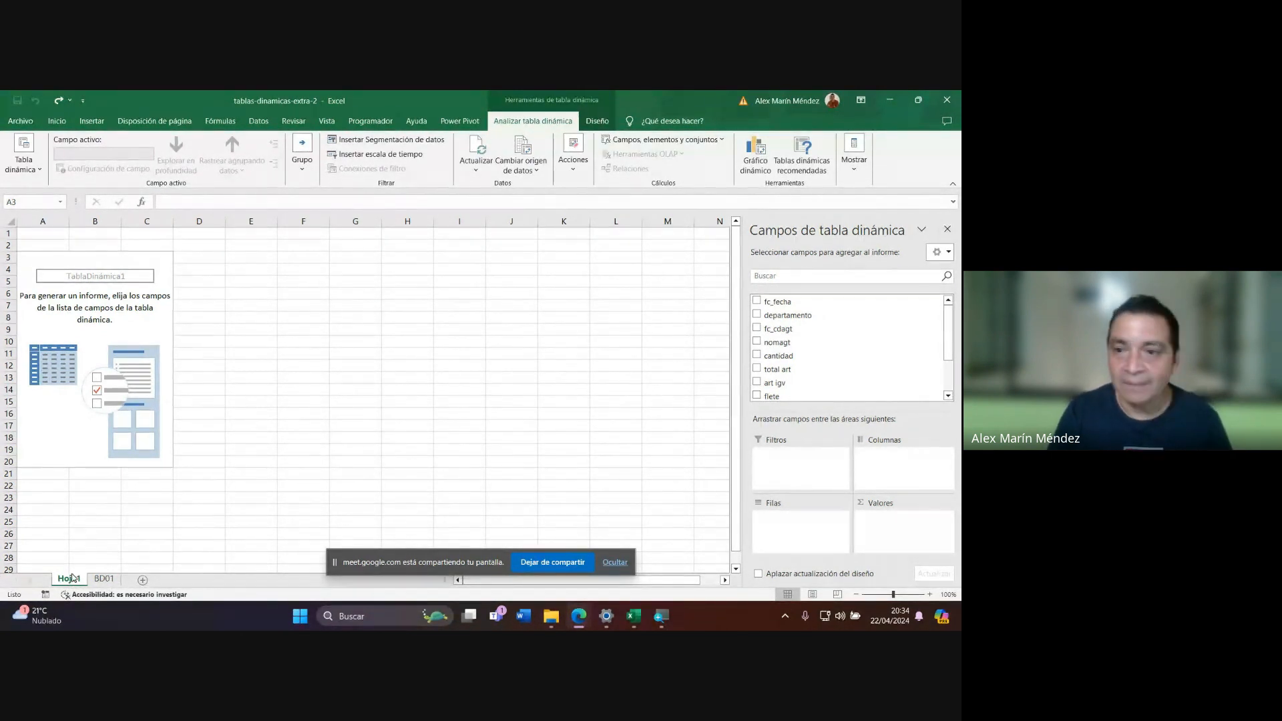
Revisit the BD01 source data, return to the pivot table on Hoja1, and widen its field list pane.
left_click(104, 580)
left_click(104, 581)
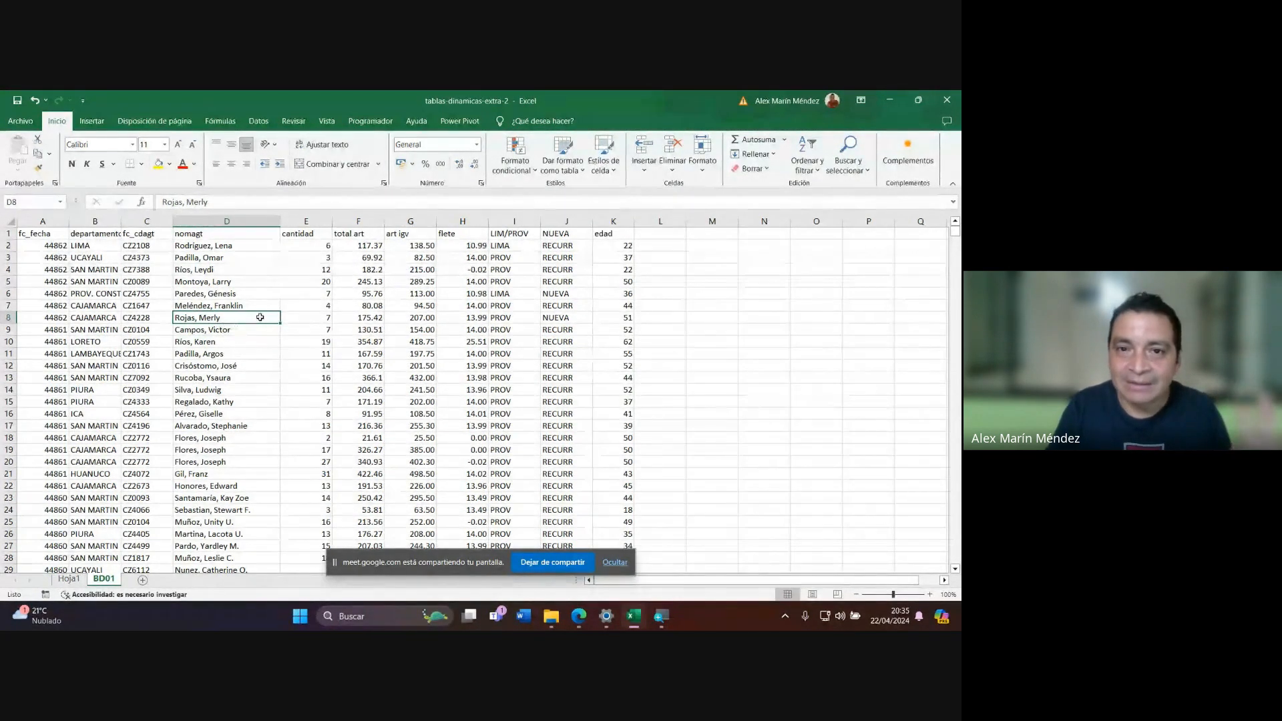
left_click(68, 579)
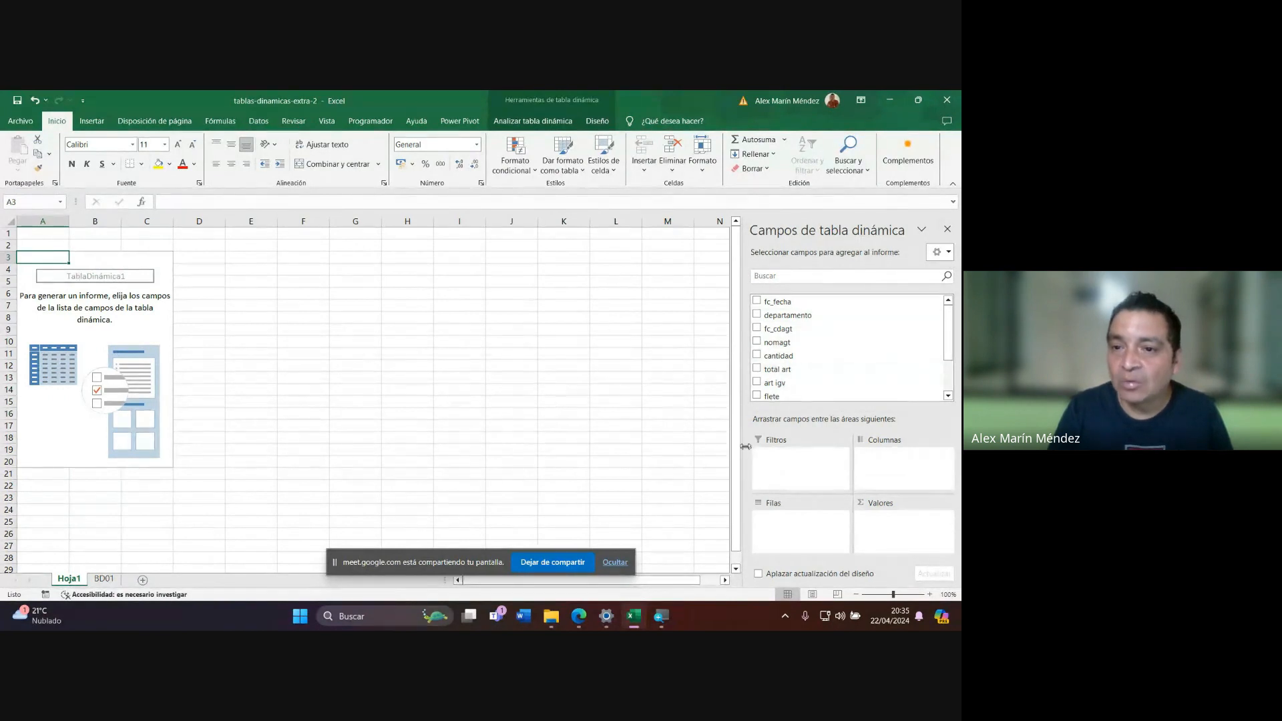
left_click_drag(742, 426, 620, 426)
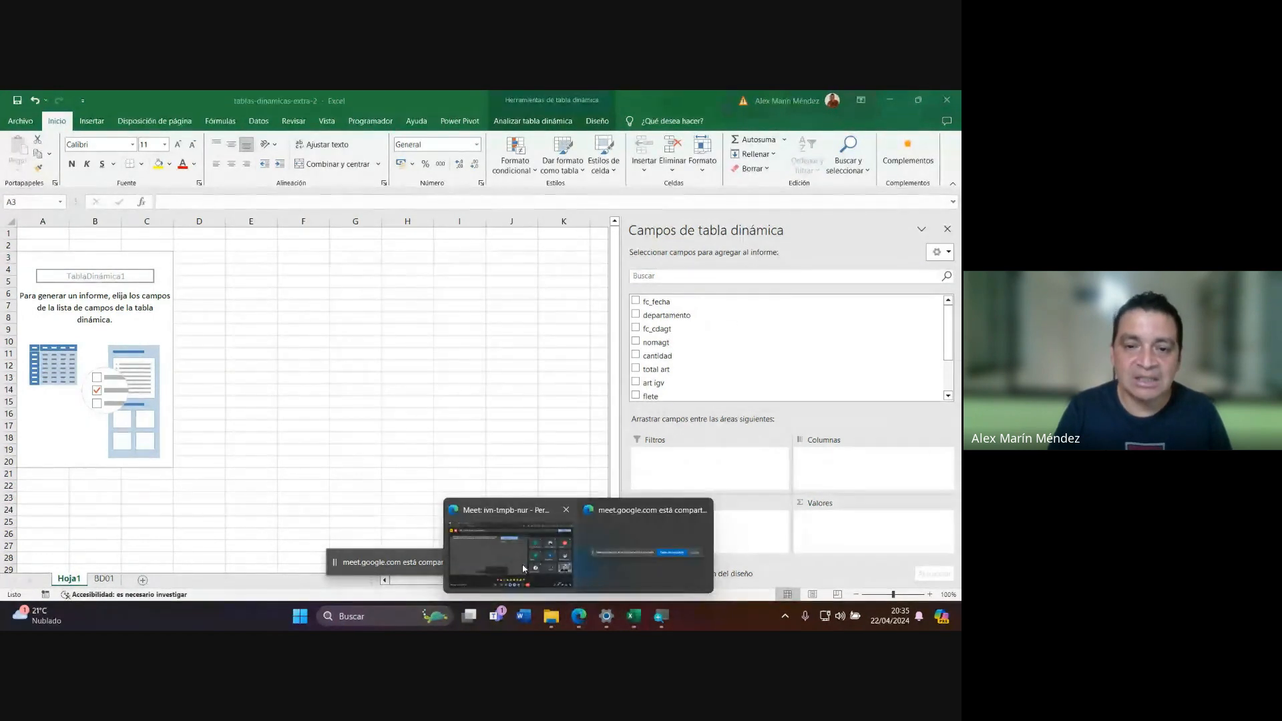
Check the participants' reactions in the Meet call, return to the pivot table workbook, and look over the available fields.
left_click(501, 524)
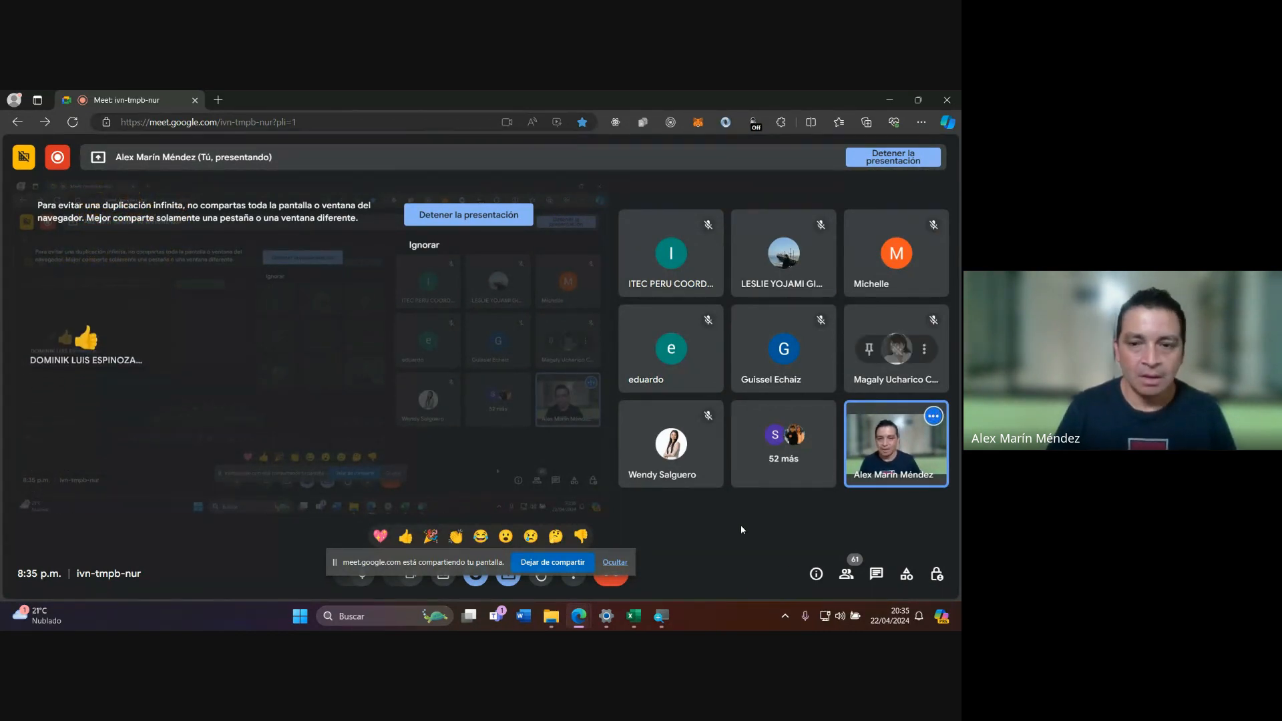
mouse_move(642, 618)
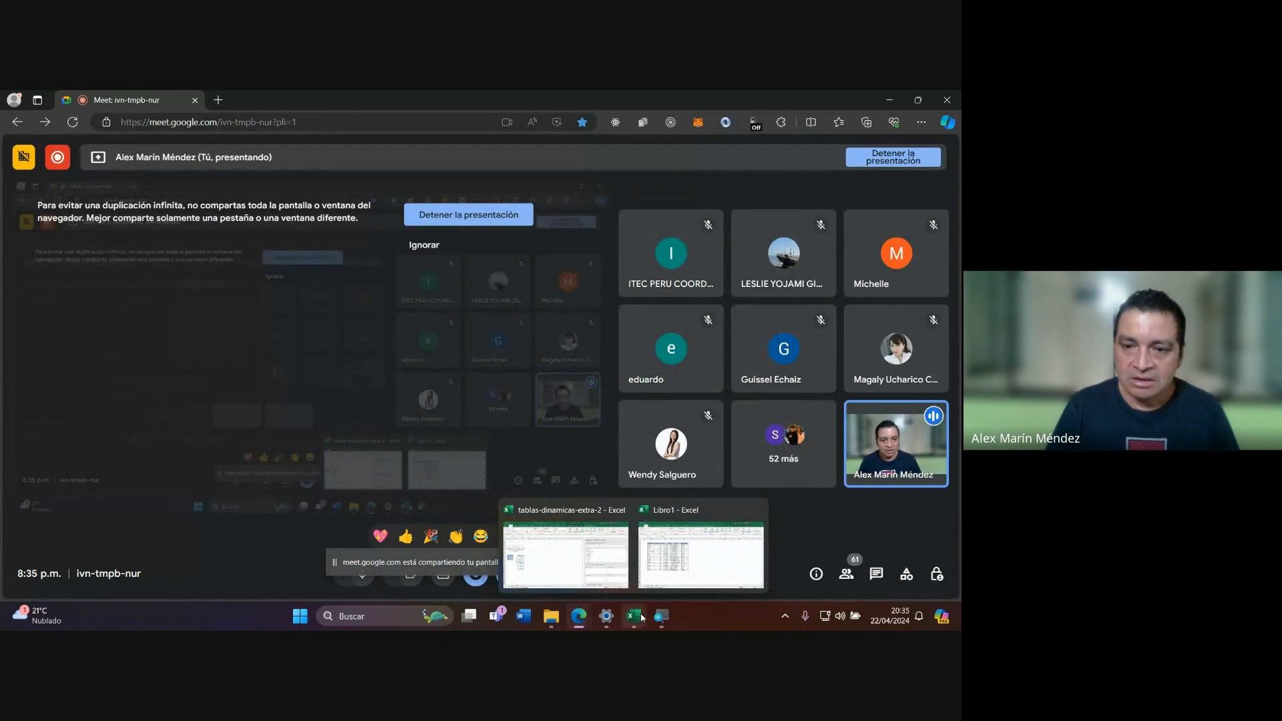
left_click(565, 554)
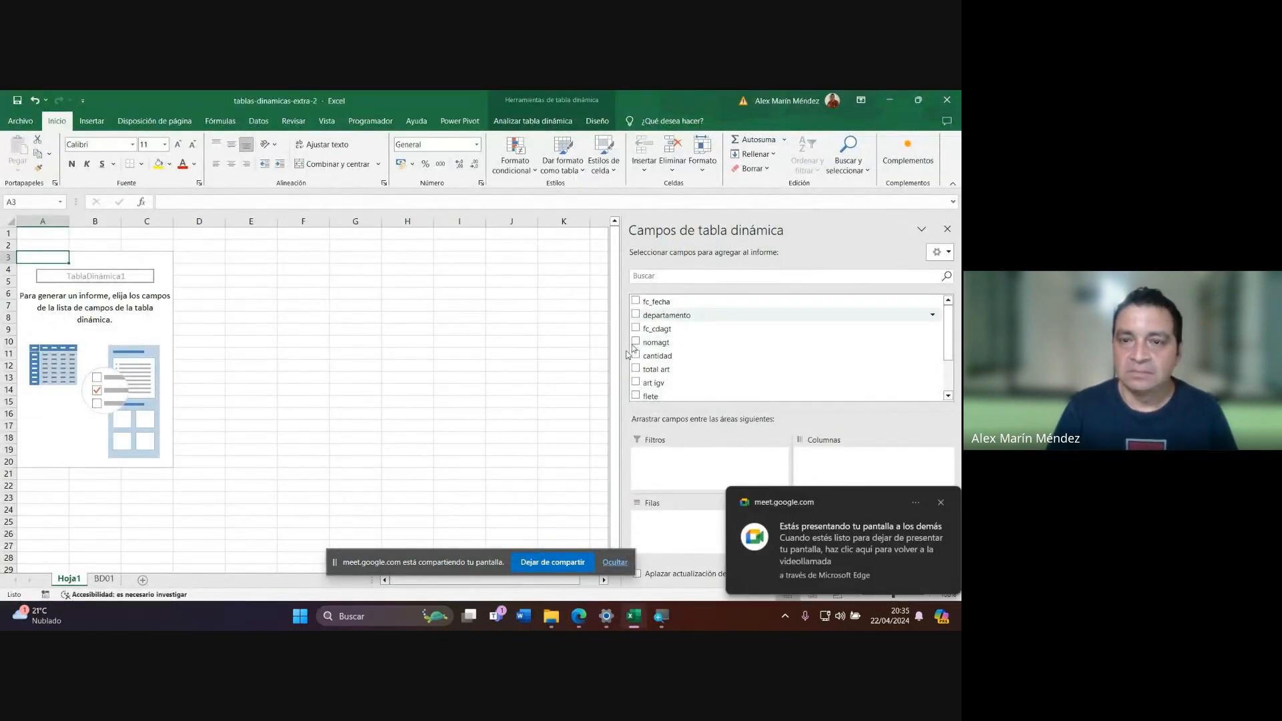
left_click(938, 503)
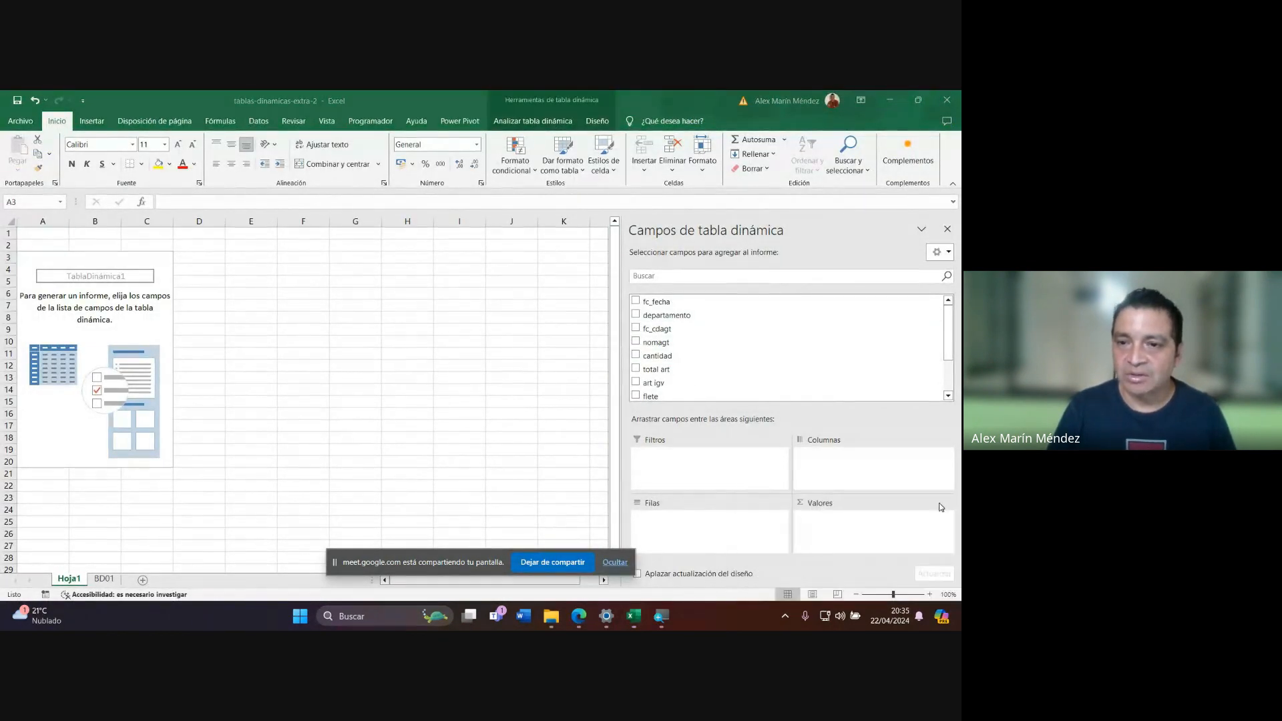
left_click(721, 374)
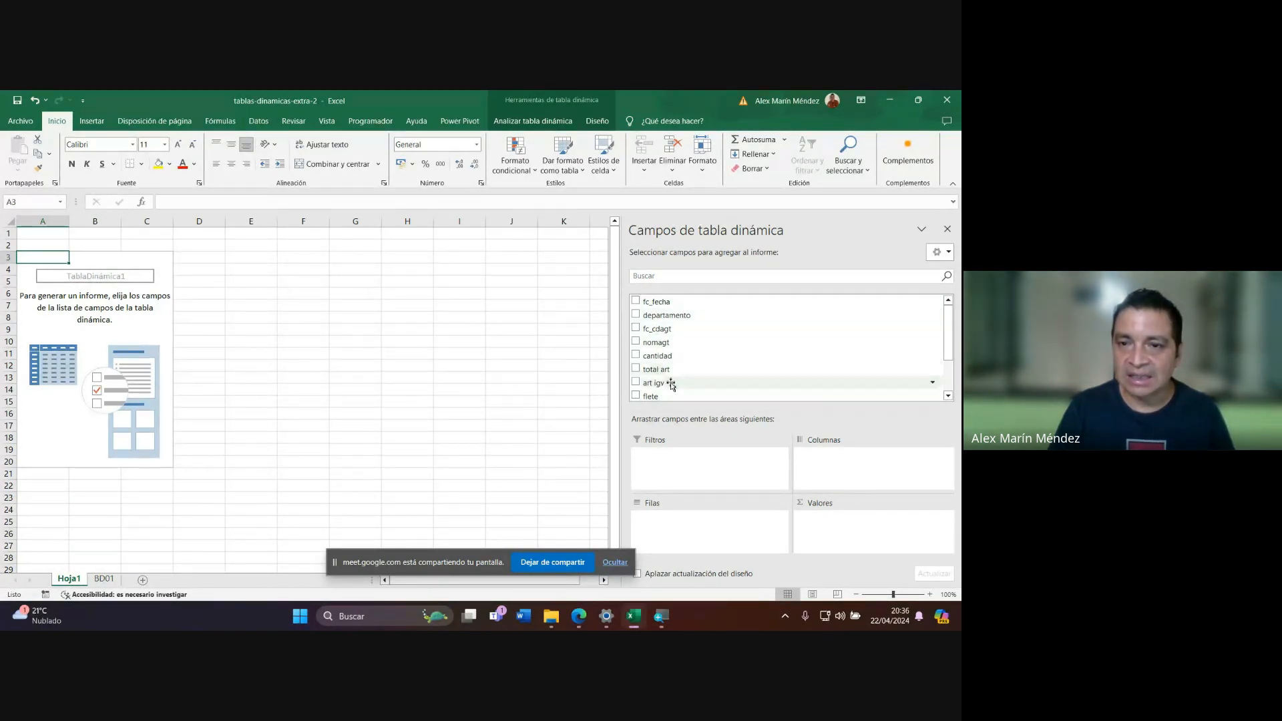
mouse_move(948, 312)
left_mouse_down()
mouse_move(953, 347)
mouse_move(950, 320)
left_mouse_up()
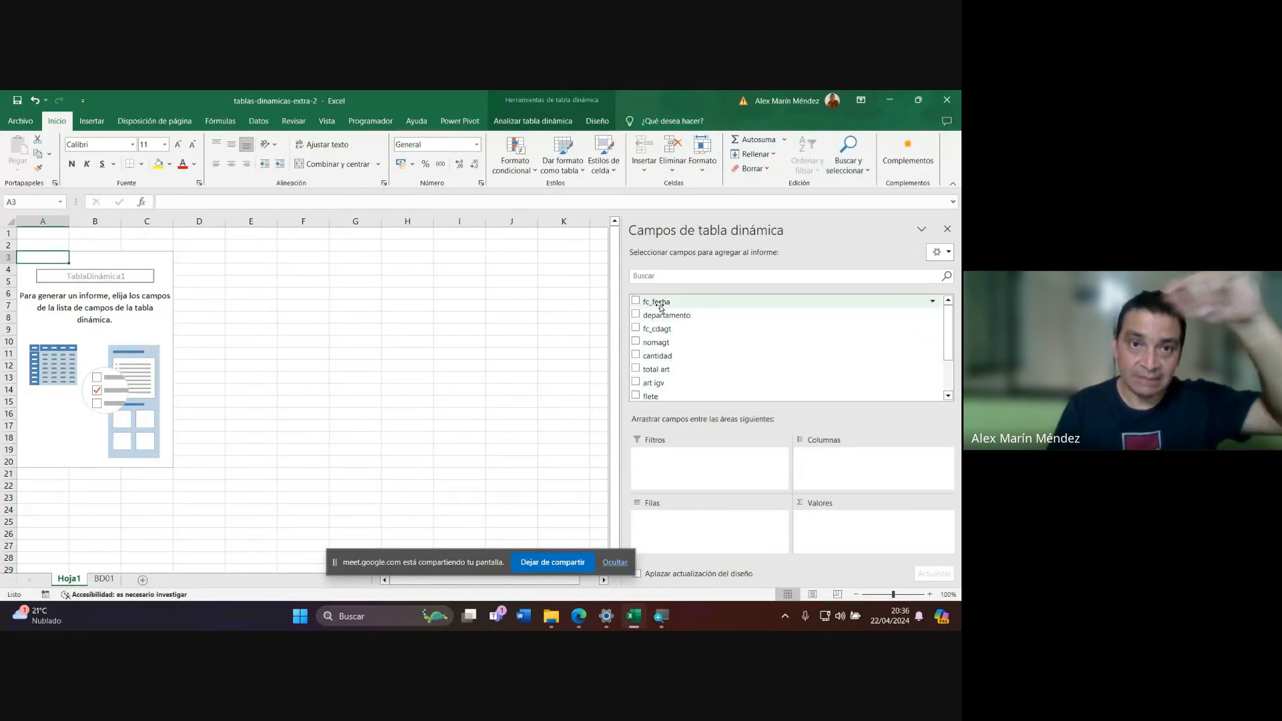
Read the Meet chat messages and minimize the call window to return to the pivot table on Hoja1.
mouse_move(579, 615)
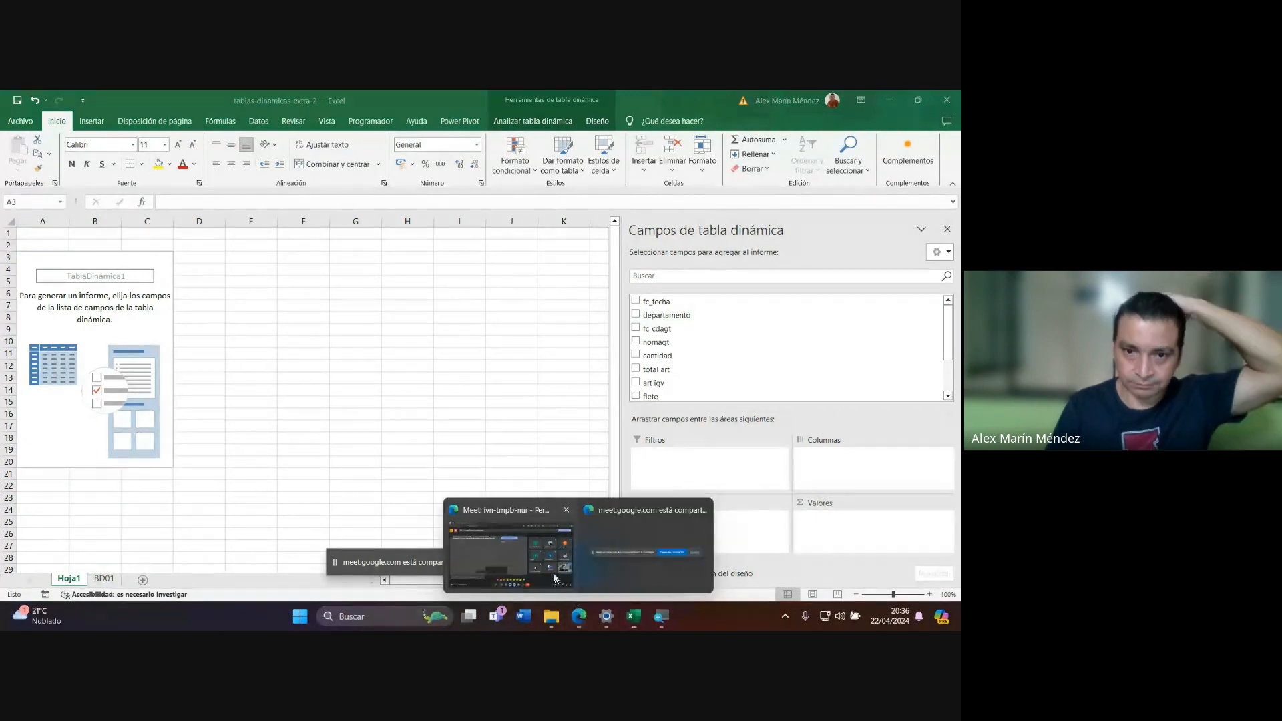
left_click(527, 561)
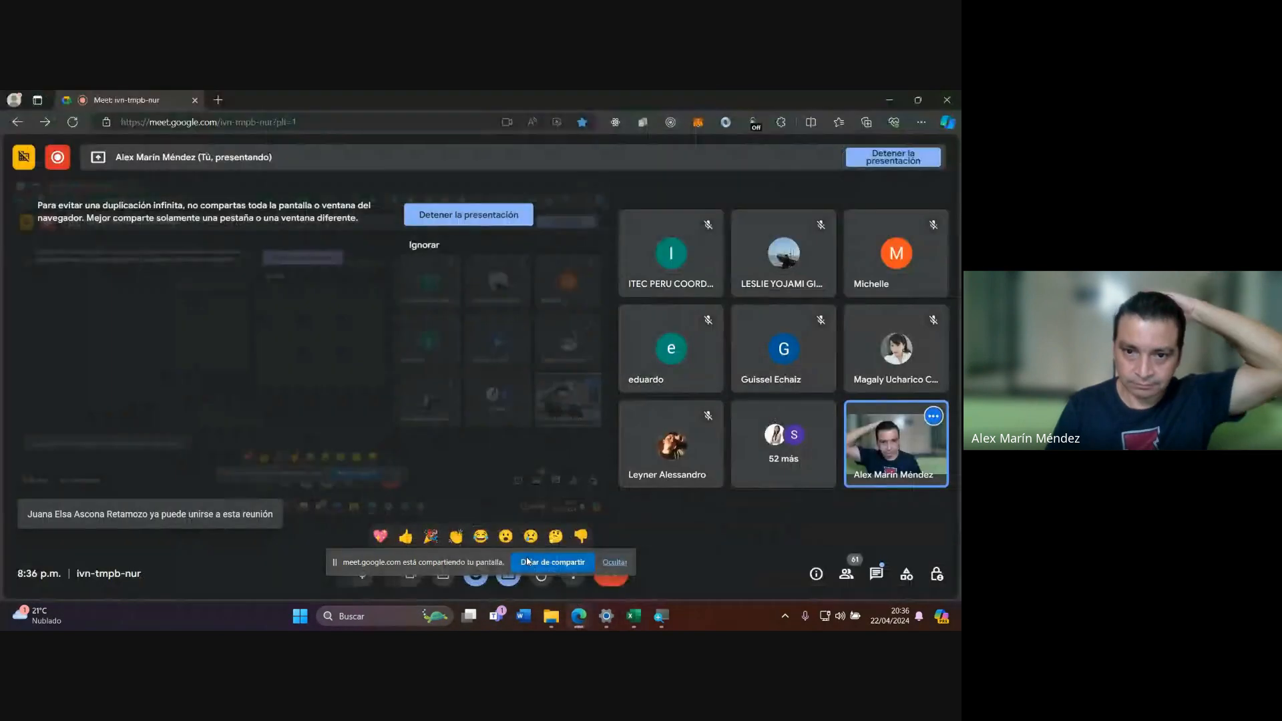
left_click(879, 578)
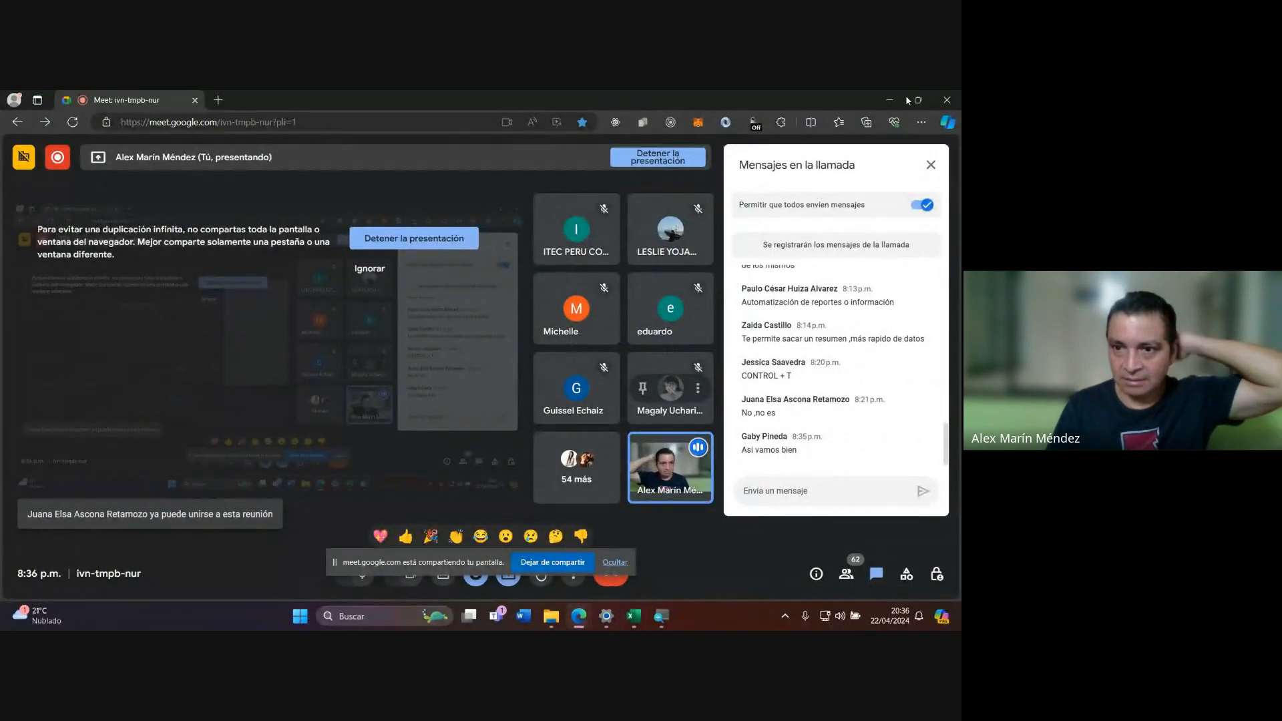
left_click(889, 100)
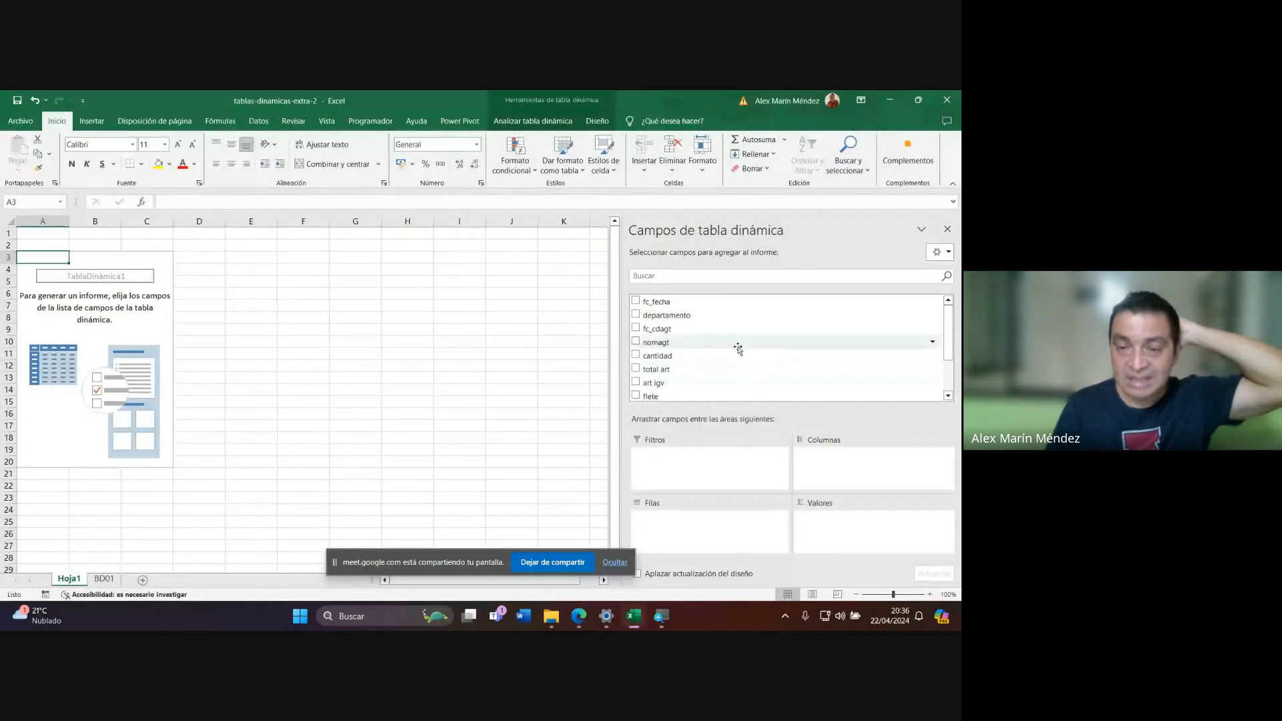
Return to the BD01 source data and go through its headers from fc_fecha to flete one by one.
left_click(103, 579)
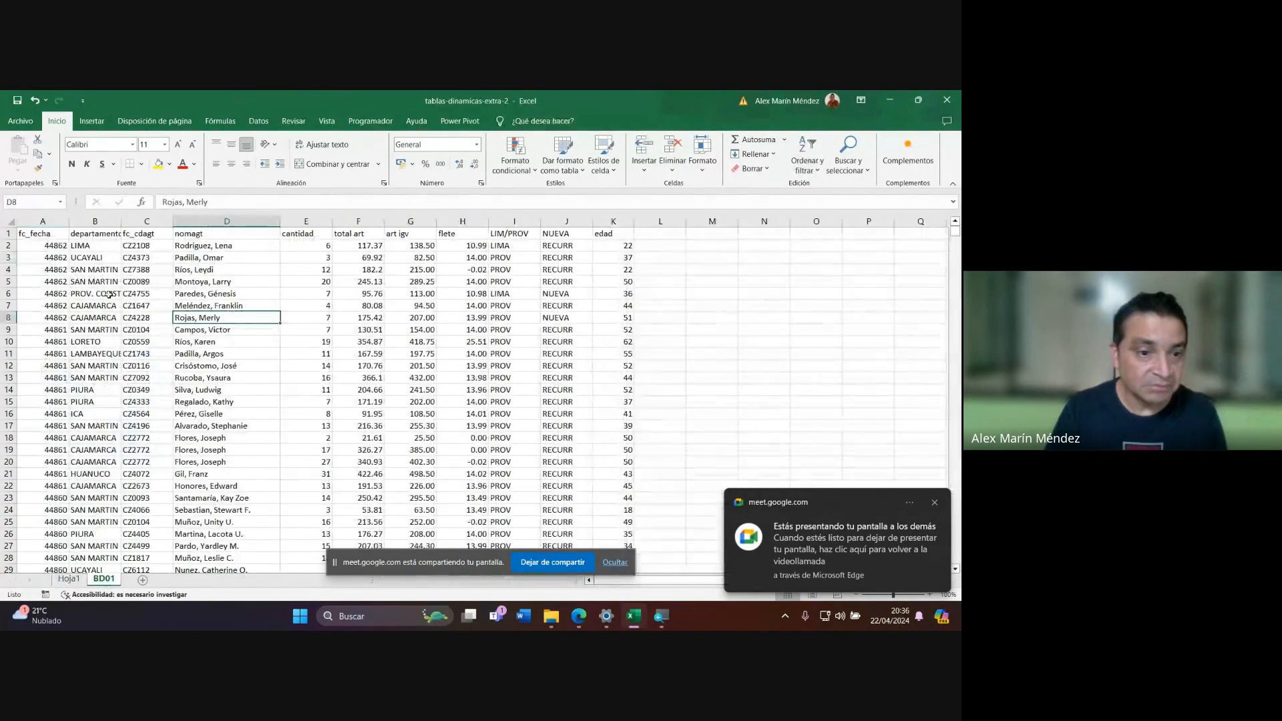
left_click(41, 234)
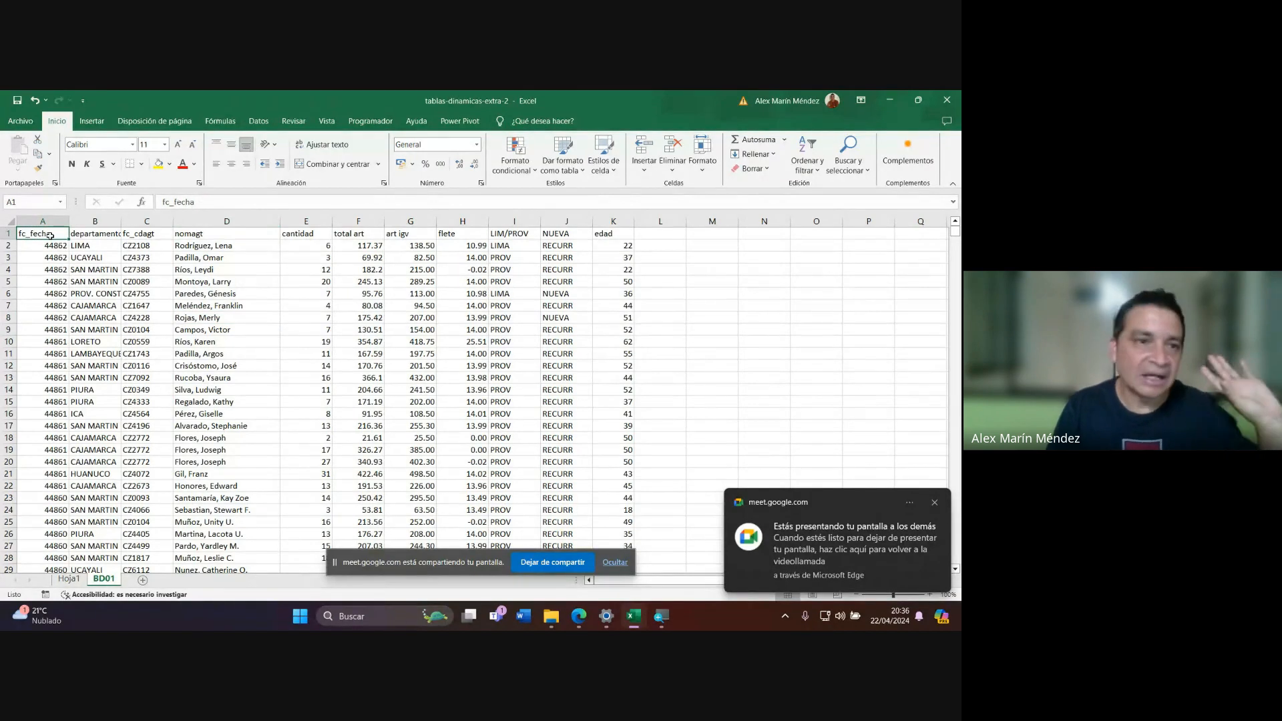
left_click(91, 233)
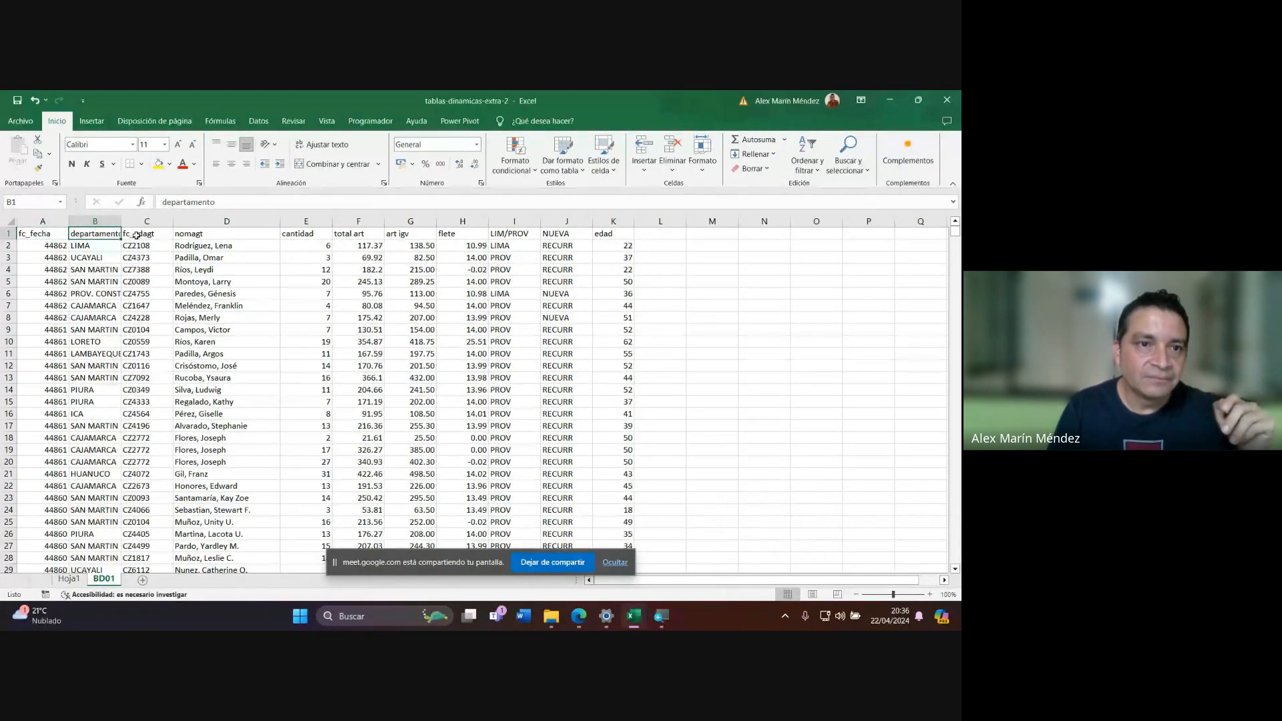
left_click(141, 234)
left_click(195, 233)
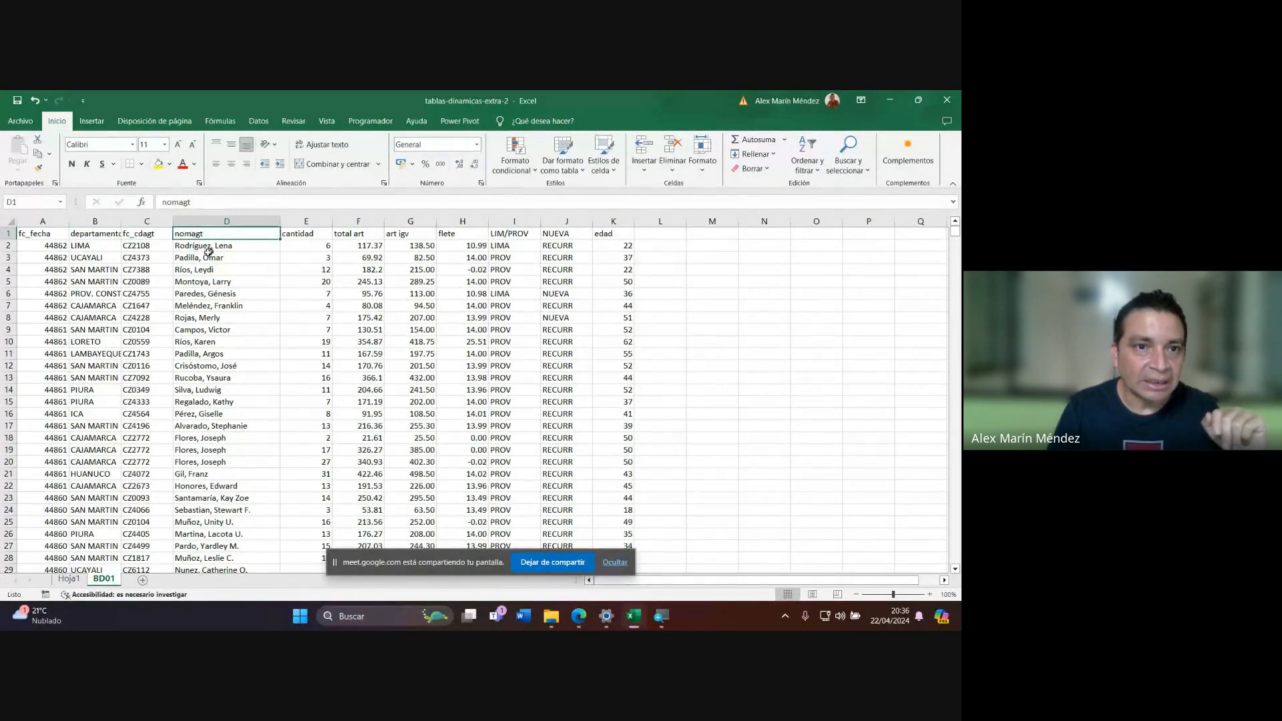
left_click(301, 235)
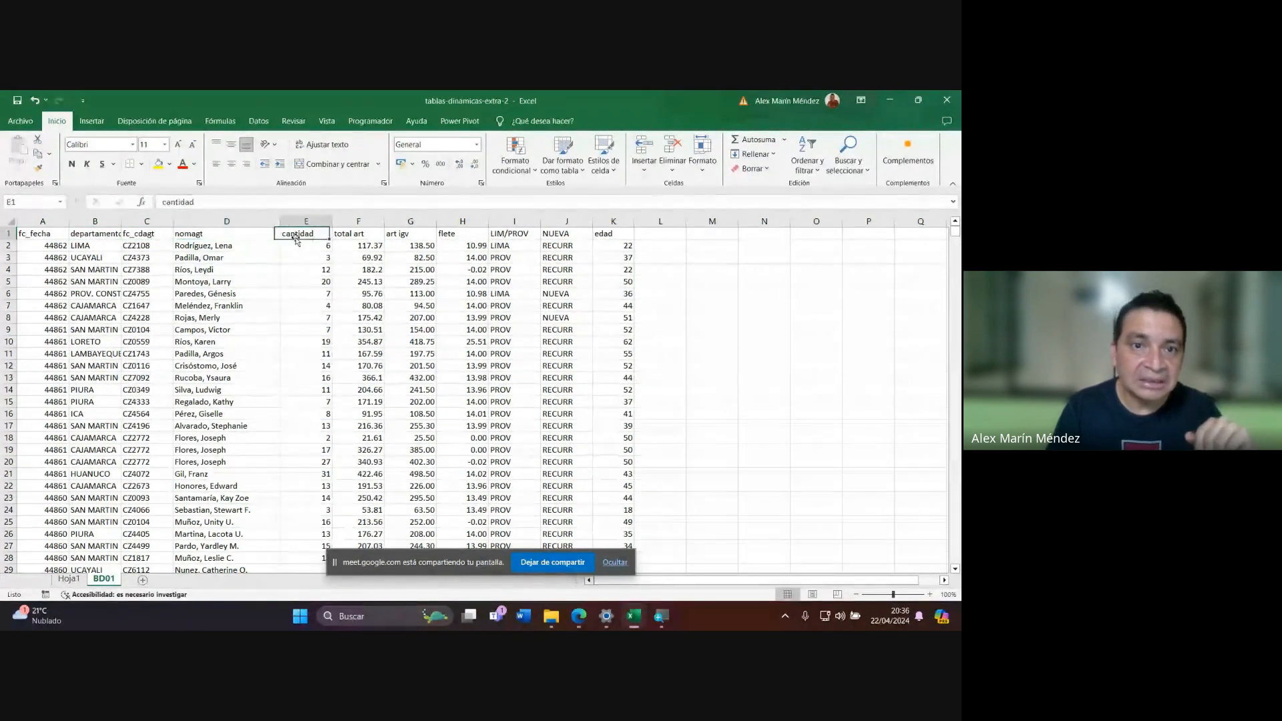
left_click(364, 234)
left_click(404, 234)
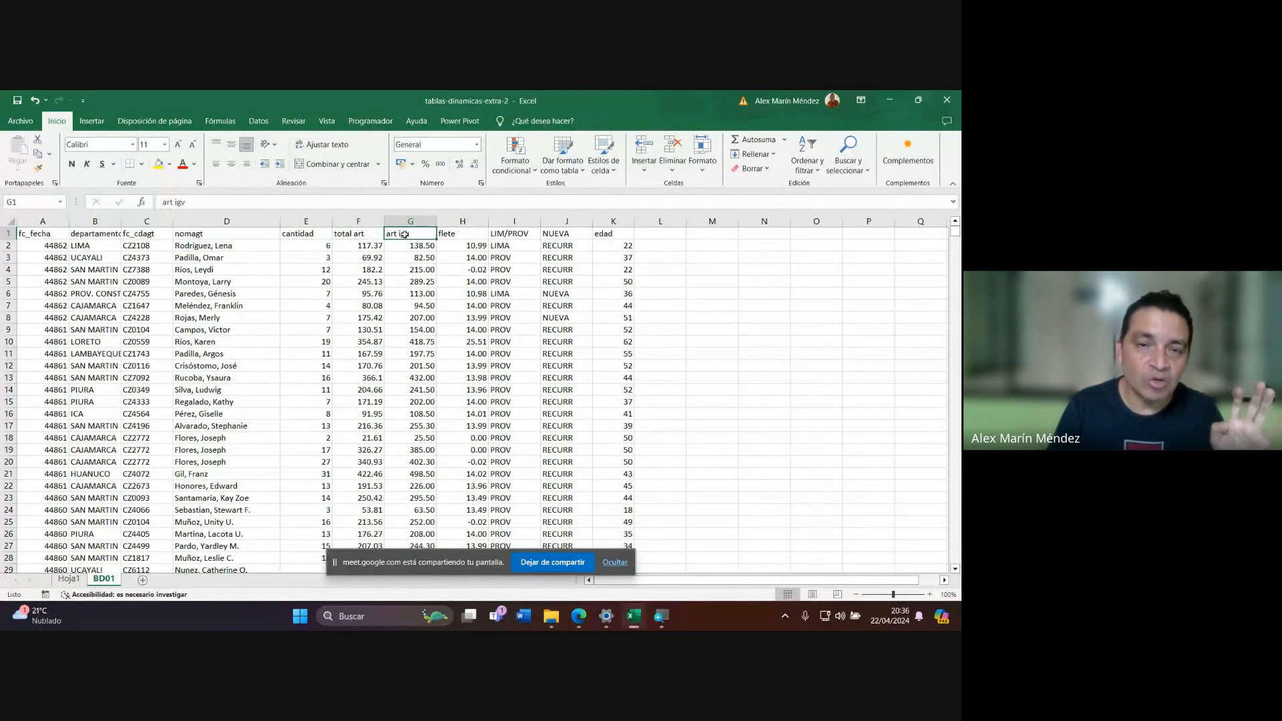
left_click(470, 234)
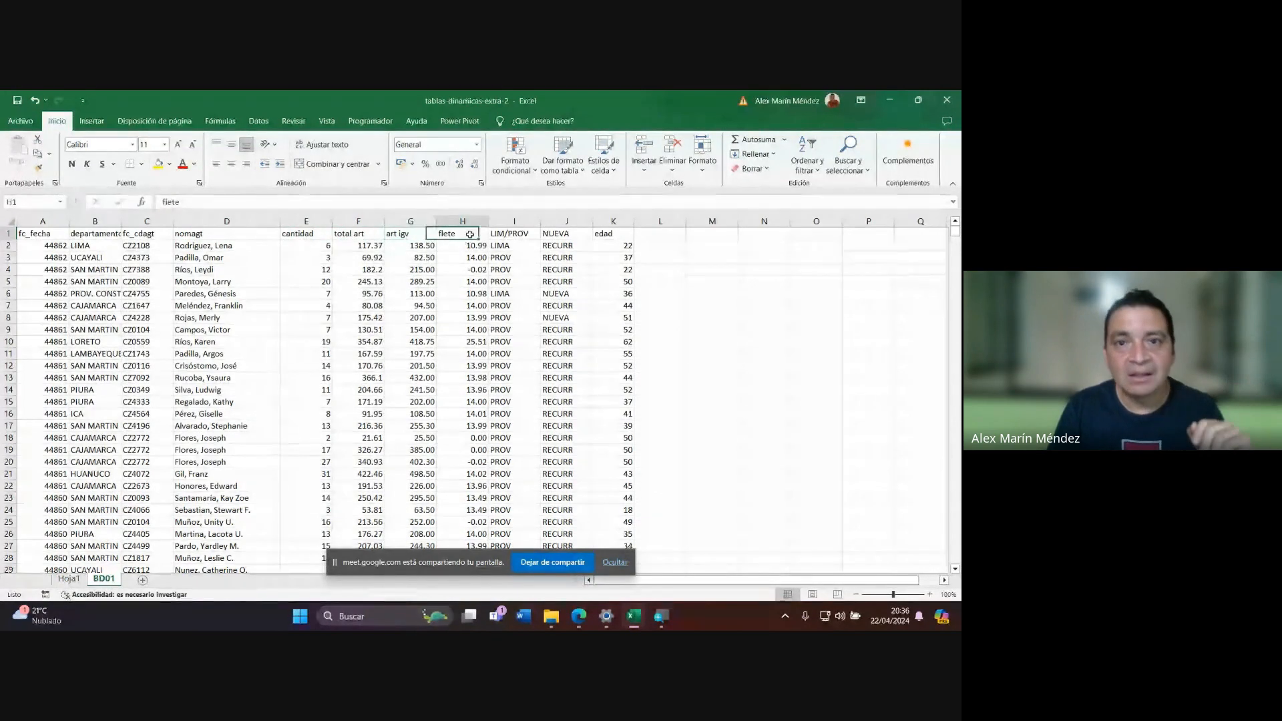
Examine the LIM/PROV and NUEVA columns of BD01 and highlight the first seven edad values.
left_click(519, 234)
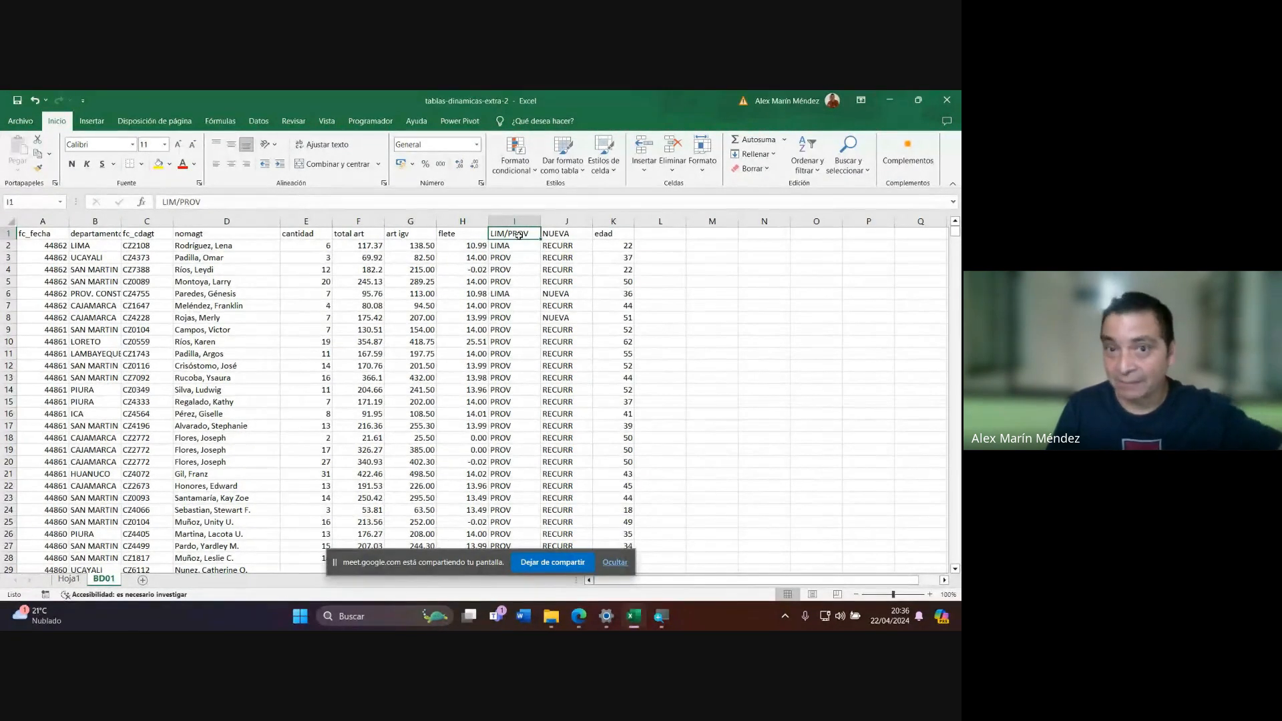
left_click(568, 234)
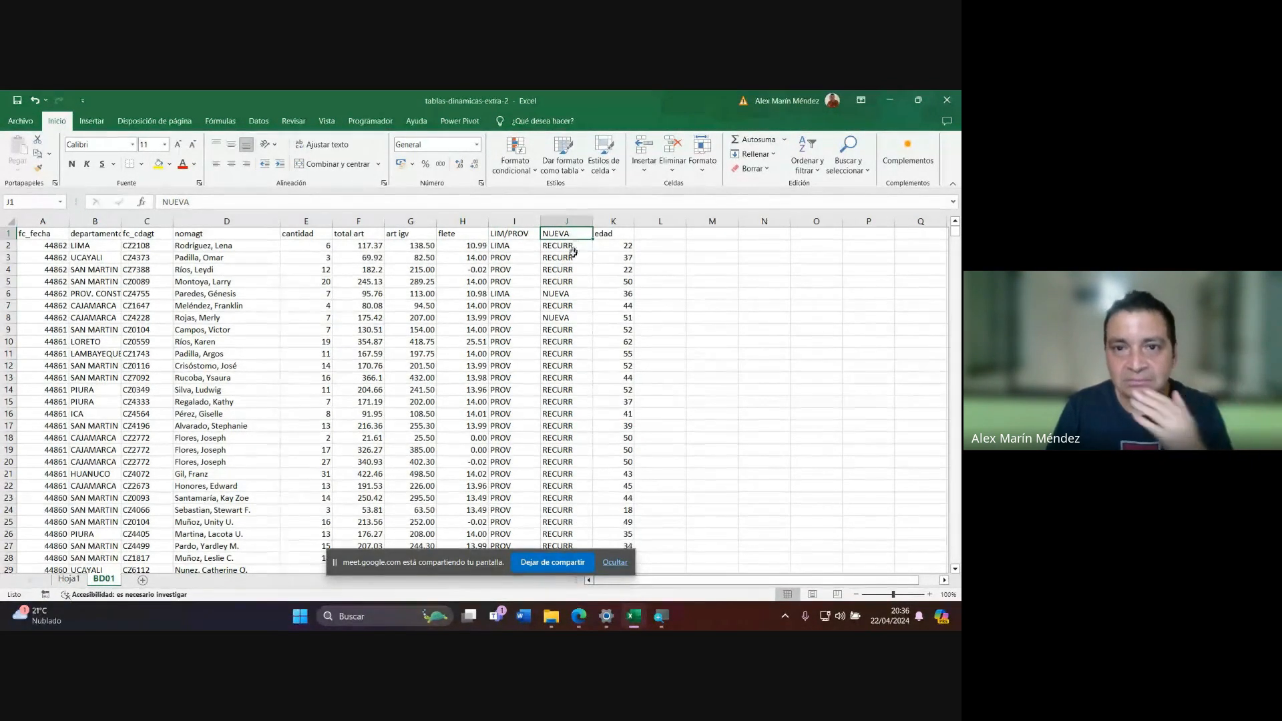
left_click(571, 294)
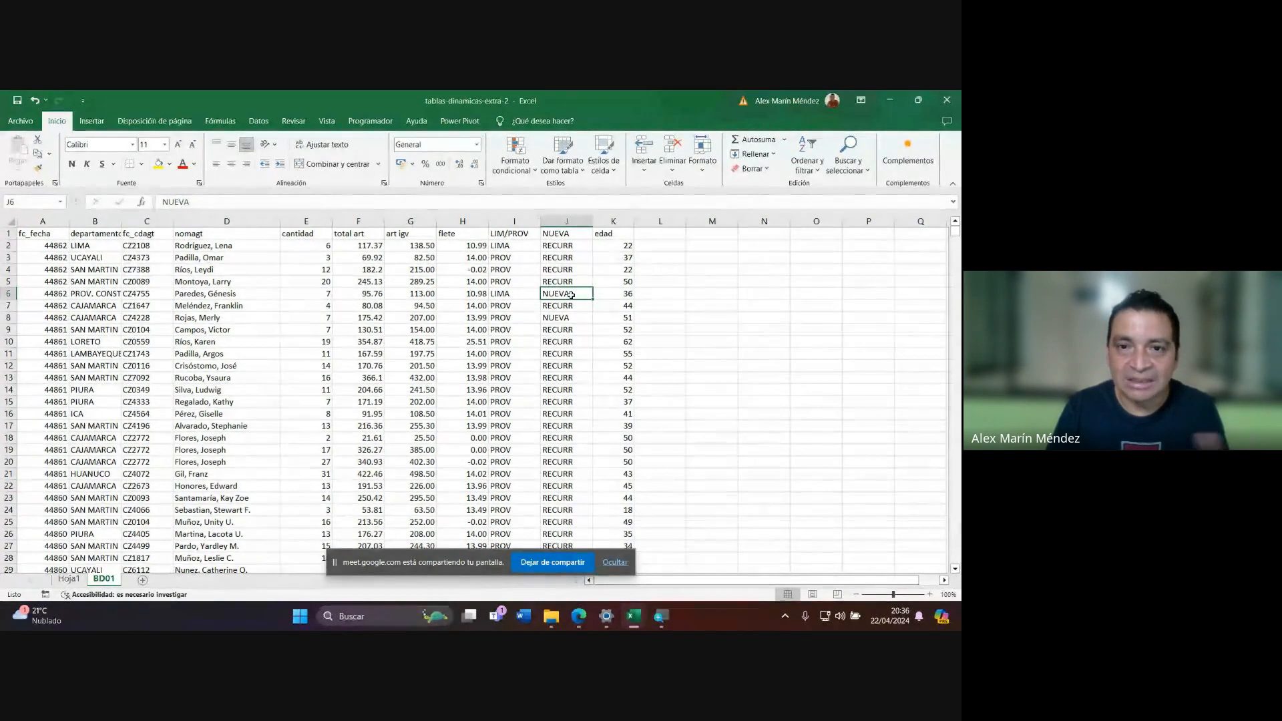
left_click_drag(567, 249, 613, 318)
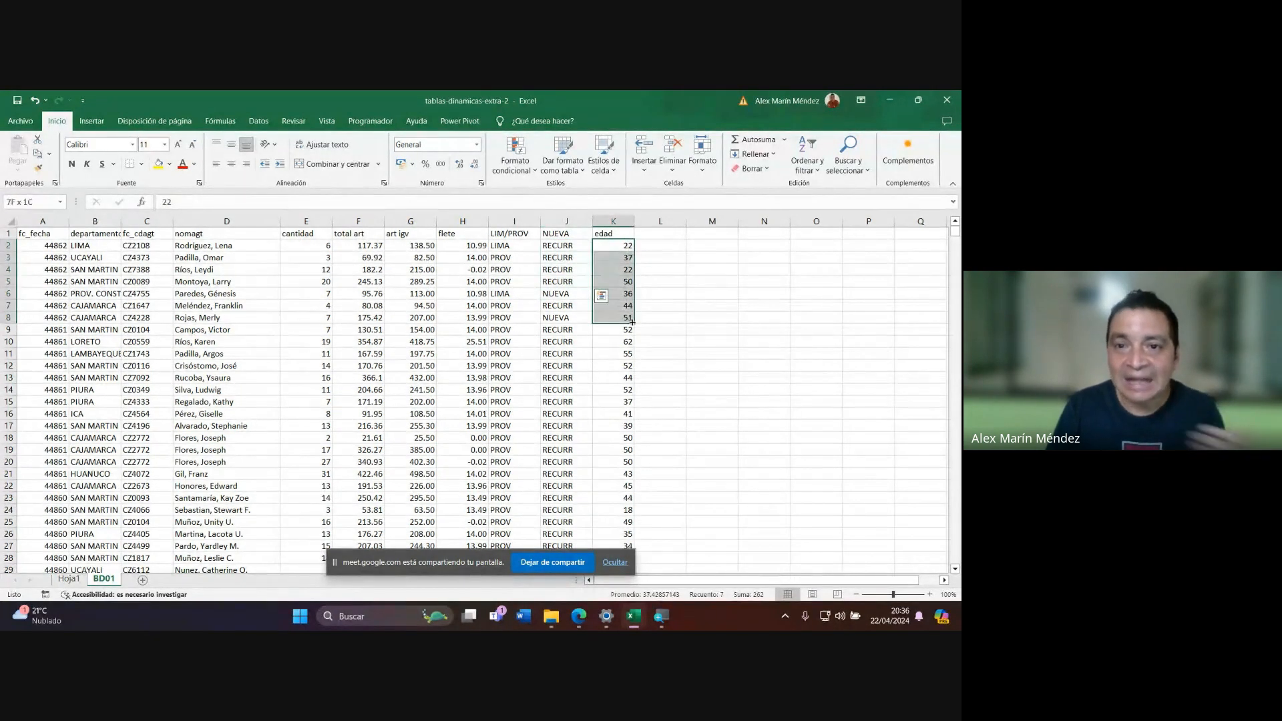
Go back to the pivot table on Hoja1 and add the cantidad field to its values.
left_click(69, 578)
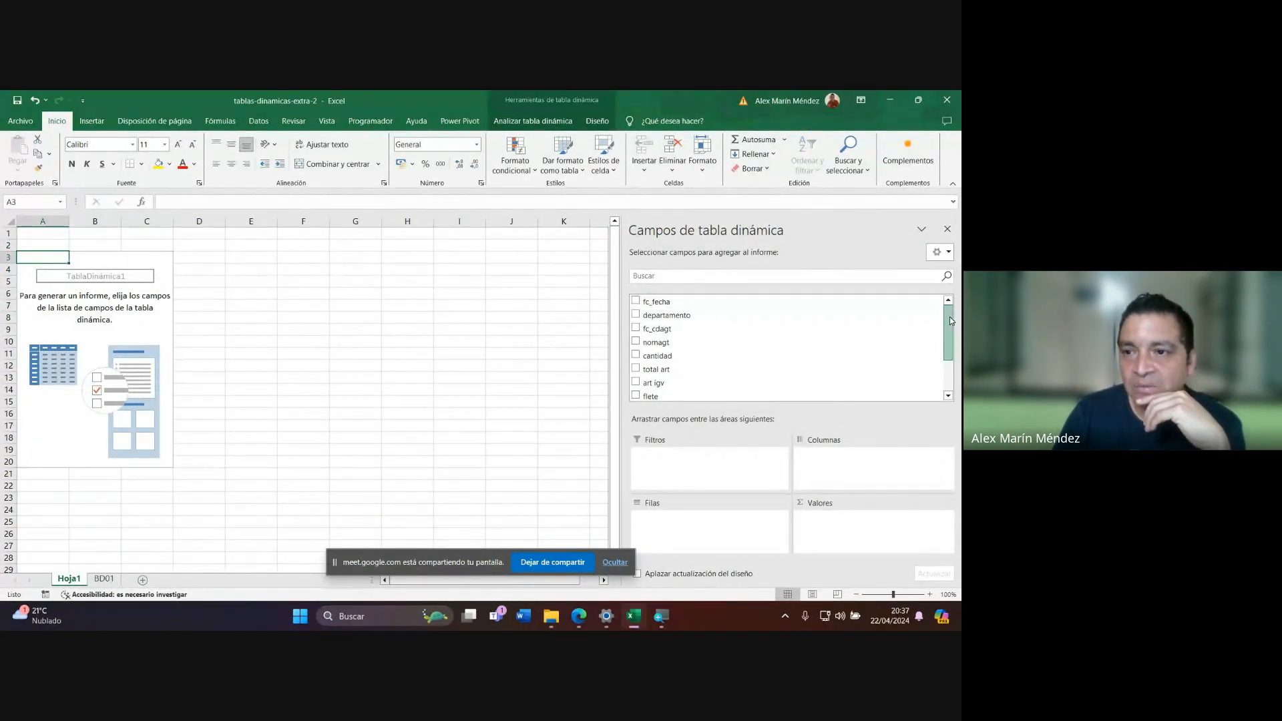
mouse_move(948, 328)
left_mouse_down()
mouse_move(949, 345)
mouse_move(951, 304)
left_mouse_up()
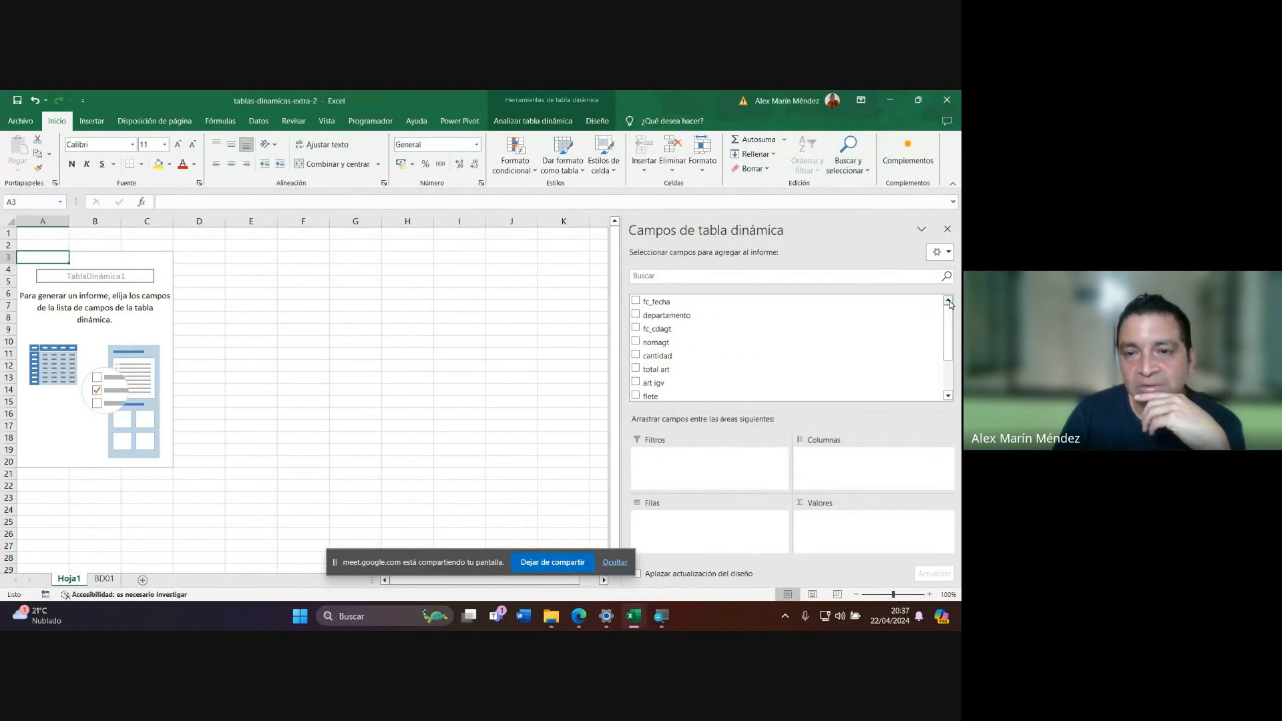
left_click(636, 356)
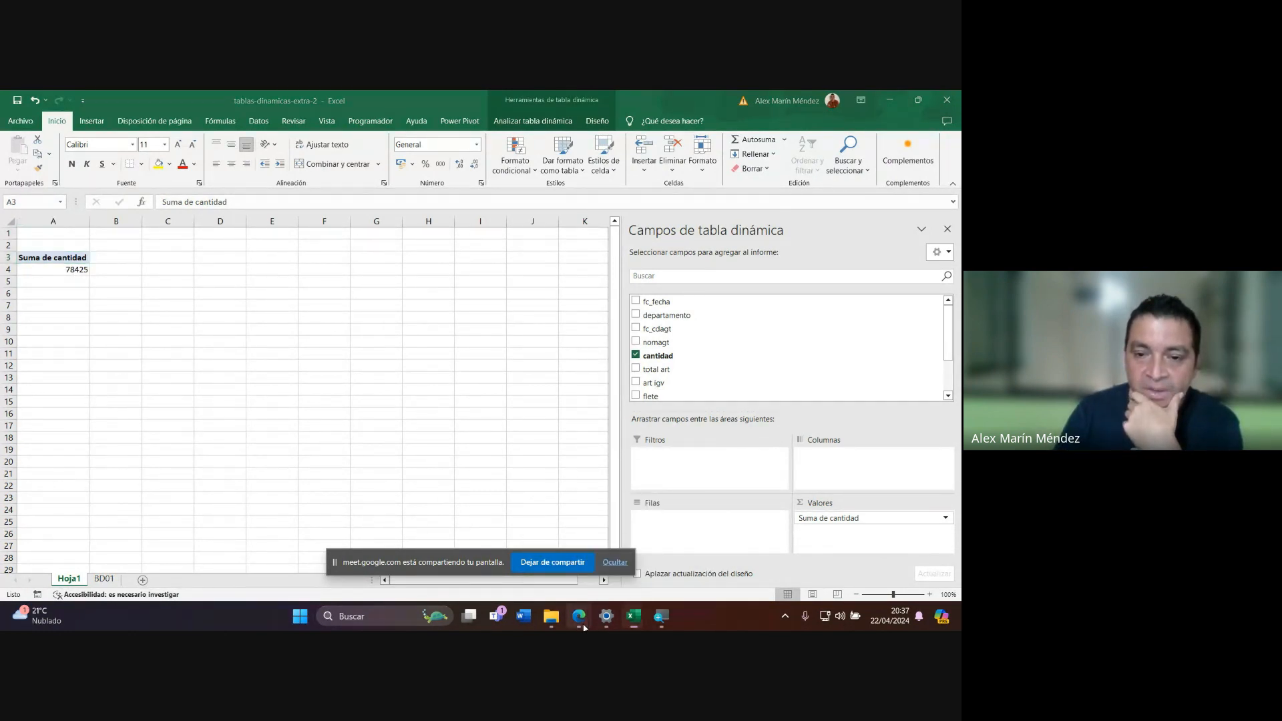
Check the Meet call's chat messages, return to the pivot table, and dismiss the screen-sharing notification.
left_click(474, 500)
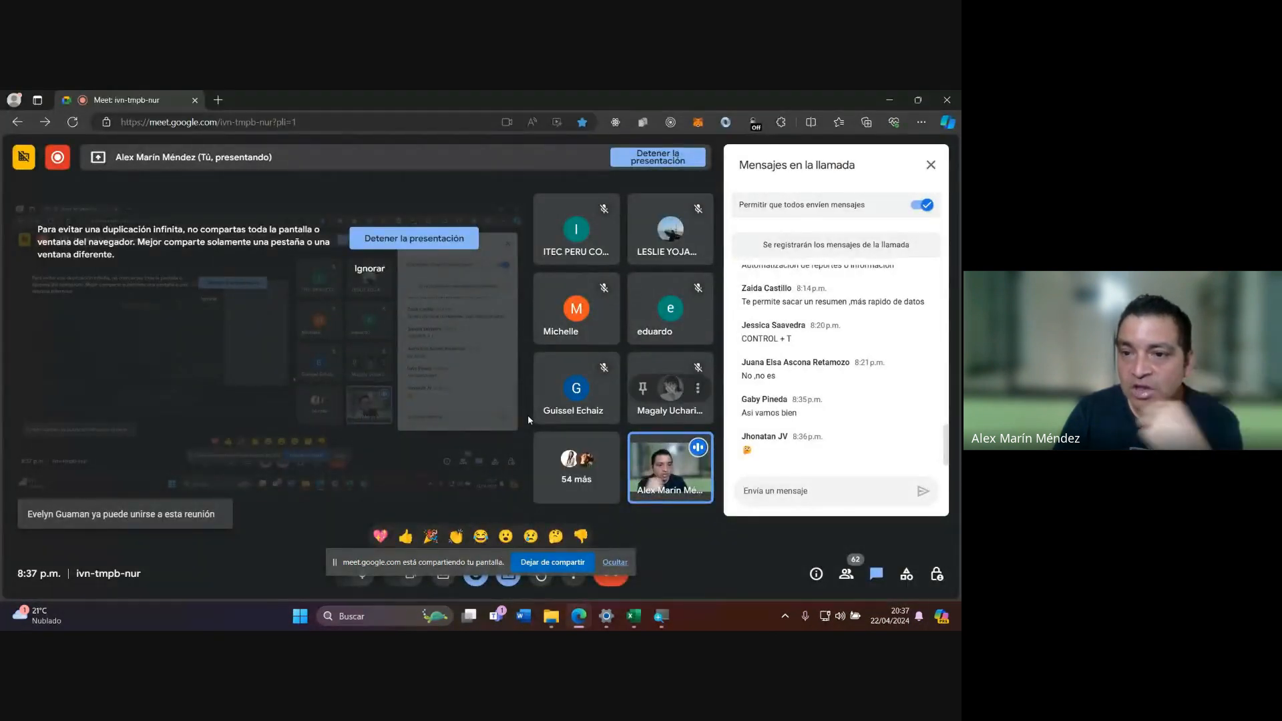
left_click(915, 100)
left_click(898, 100)
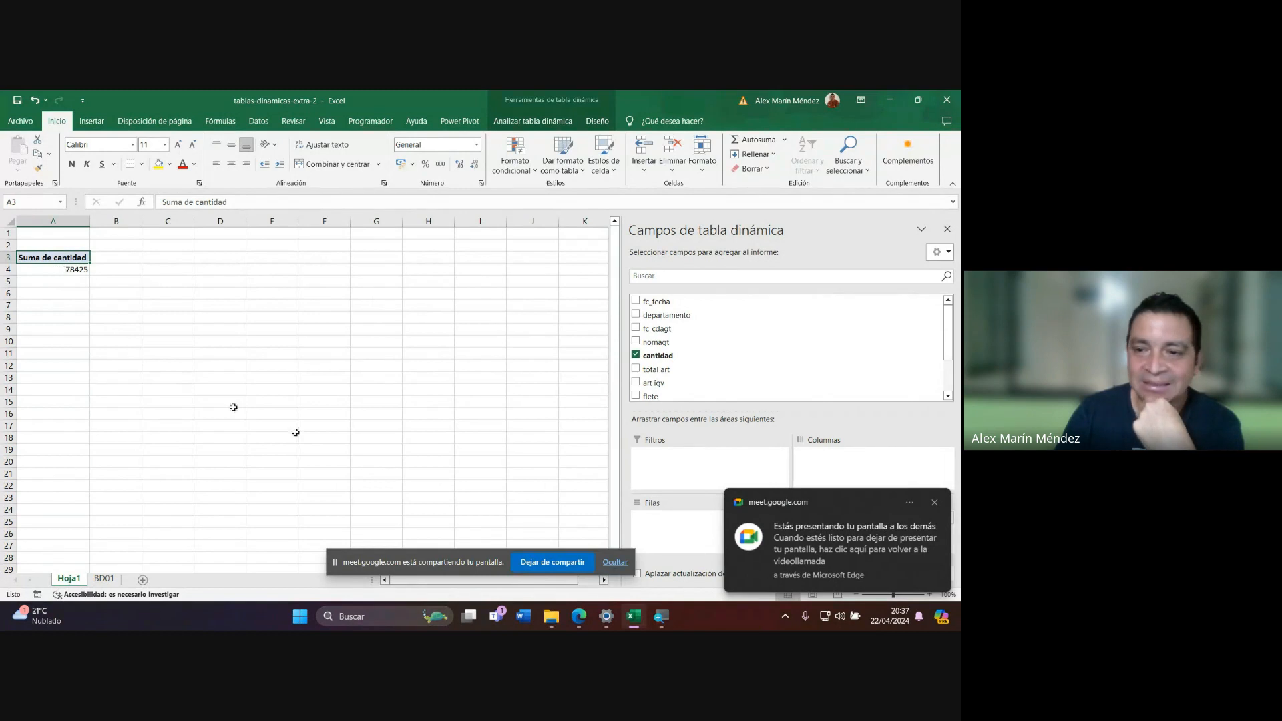
left_click(934, 502)
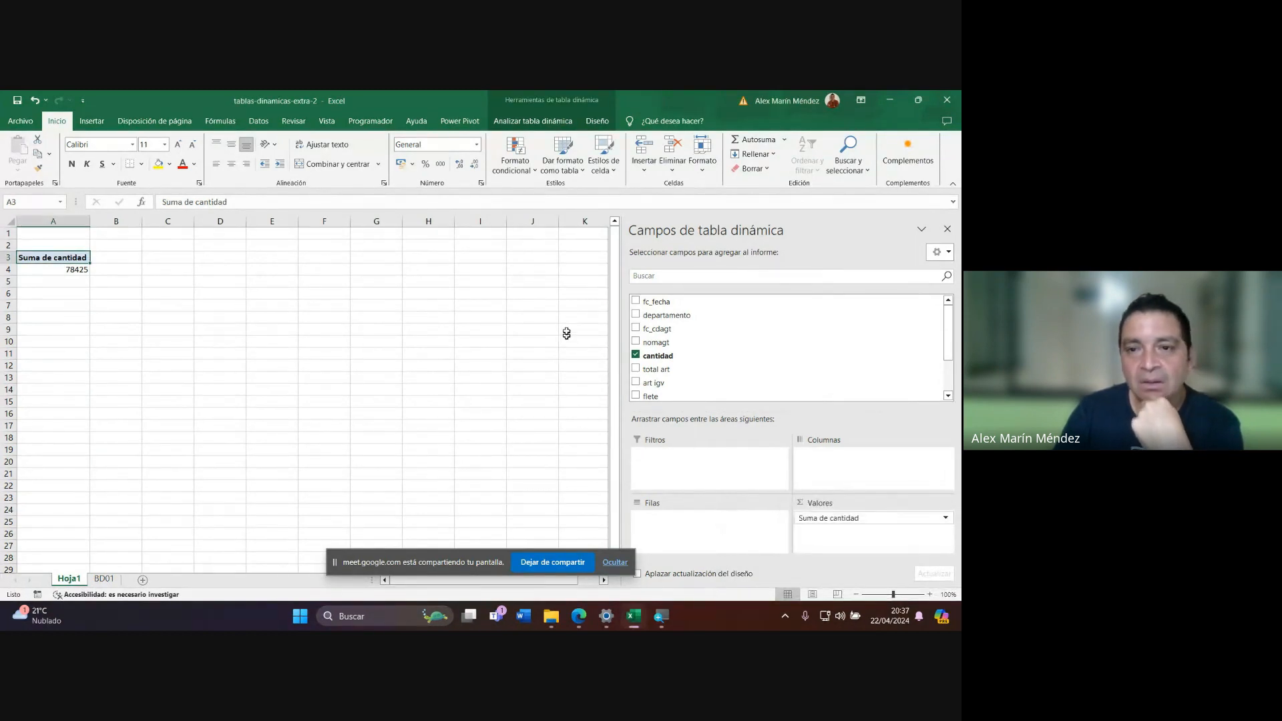
Add departamento to the pivot table rows and point out the summed quantities for AMAZONAS and ANCASH.
left_click(636, 316)
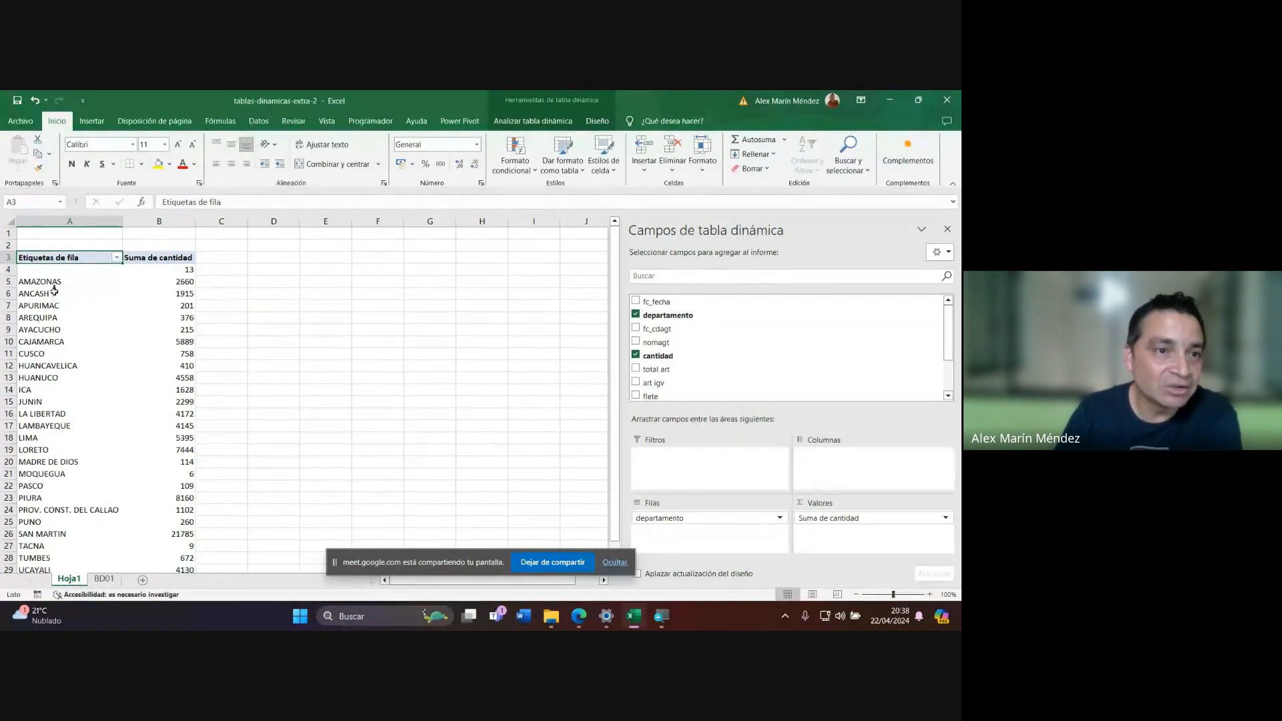
left_click(36, 281)
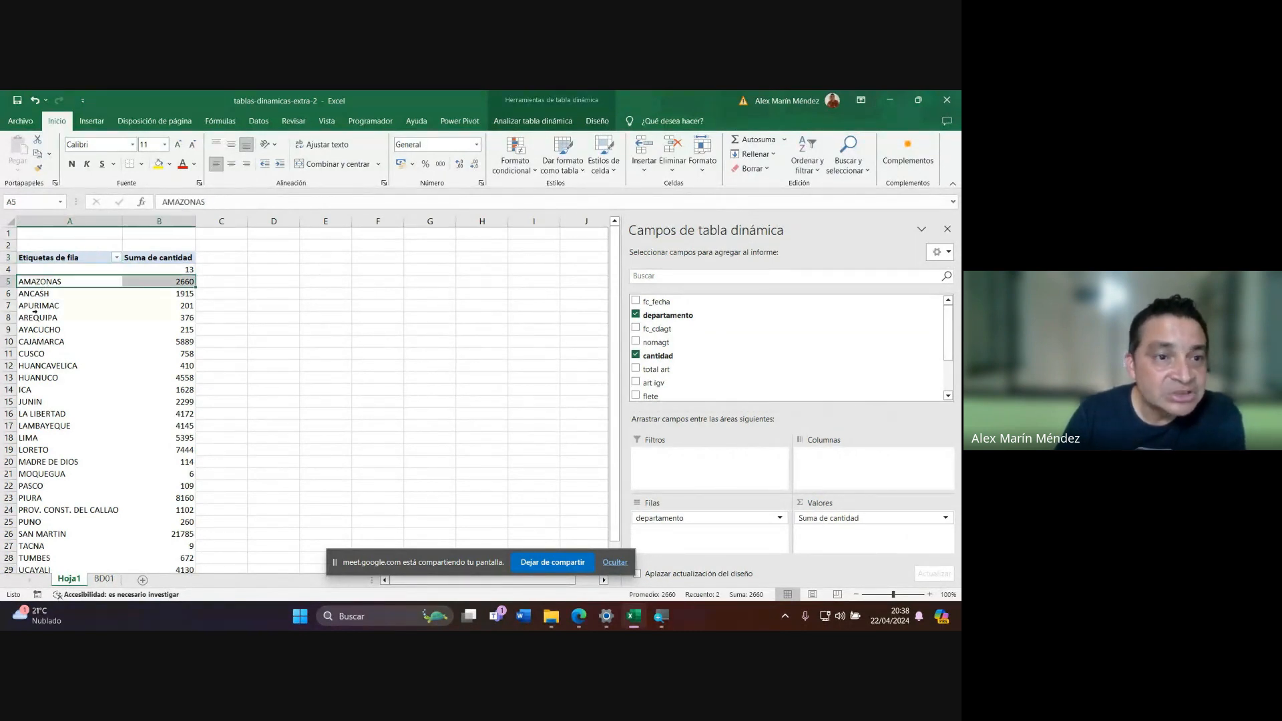
left_click(35, 295)
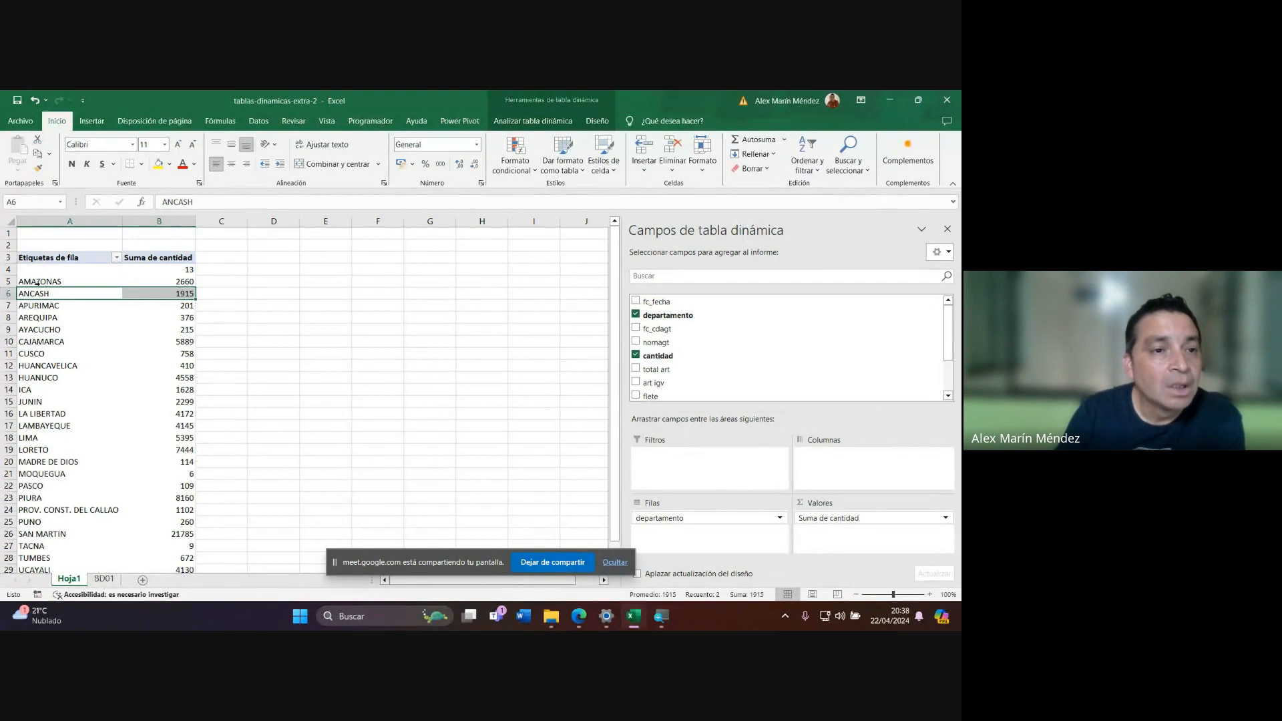
left_click(169, 281)
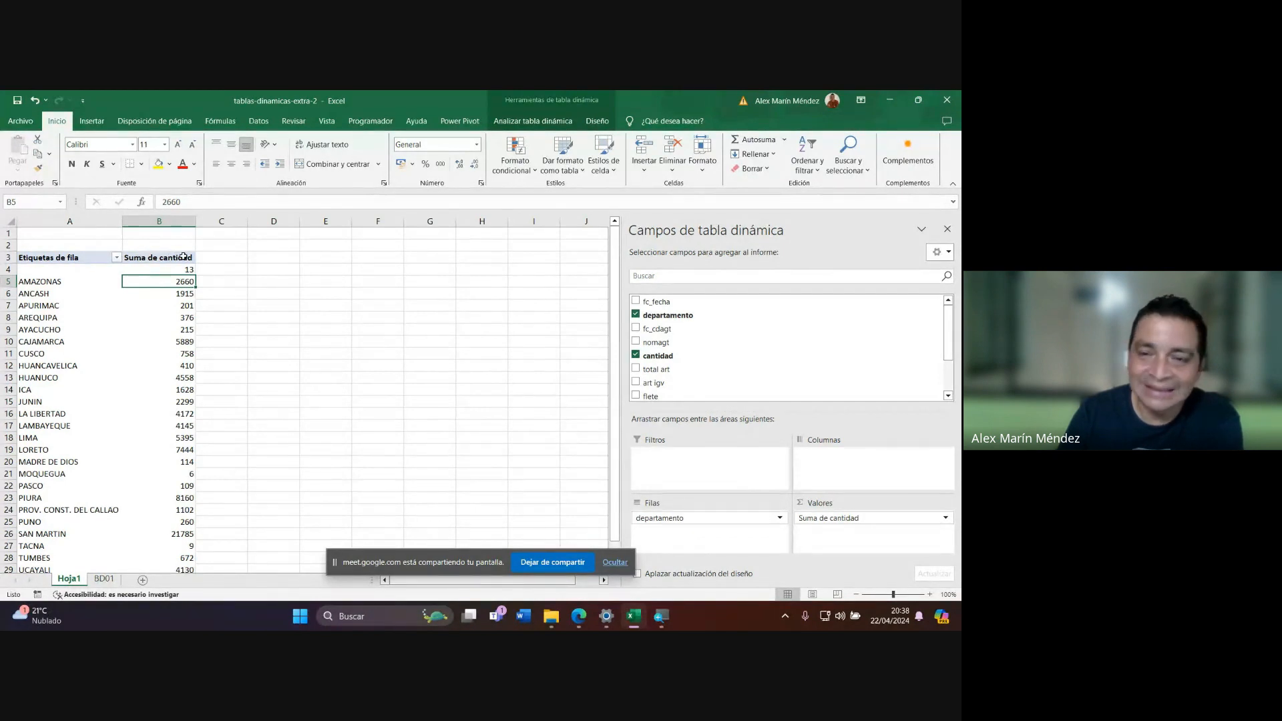
left_click(48, 283)
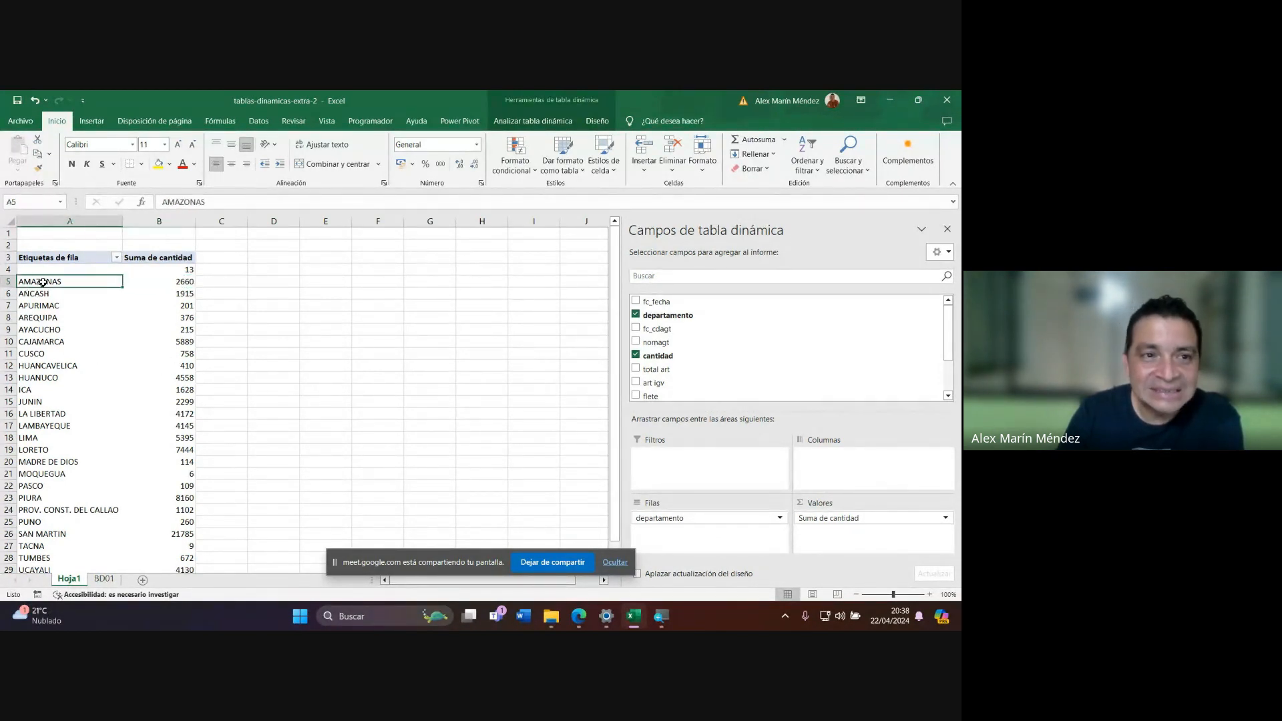
left_click(161, 284)
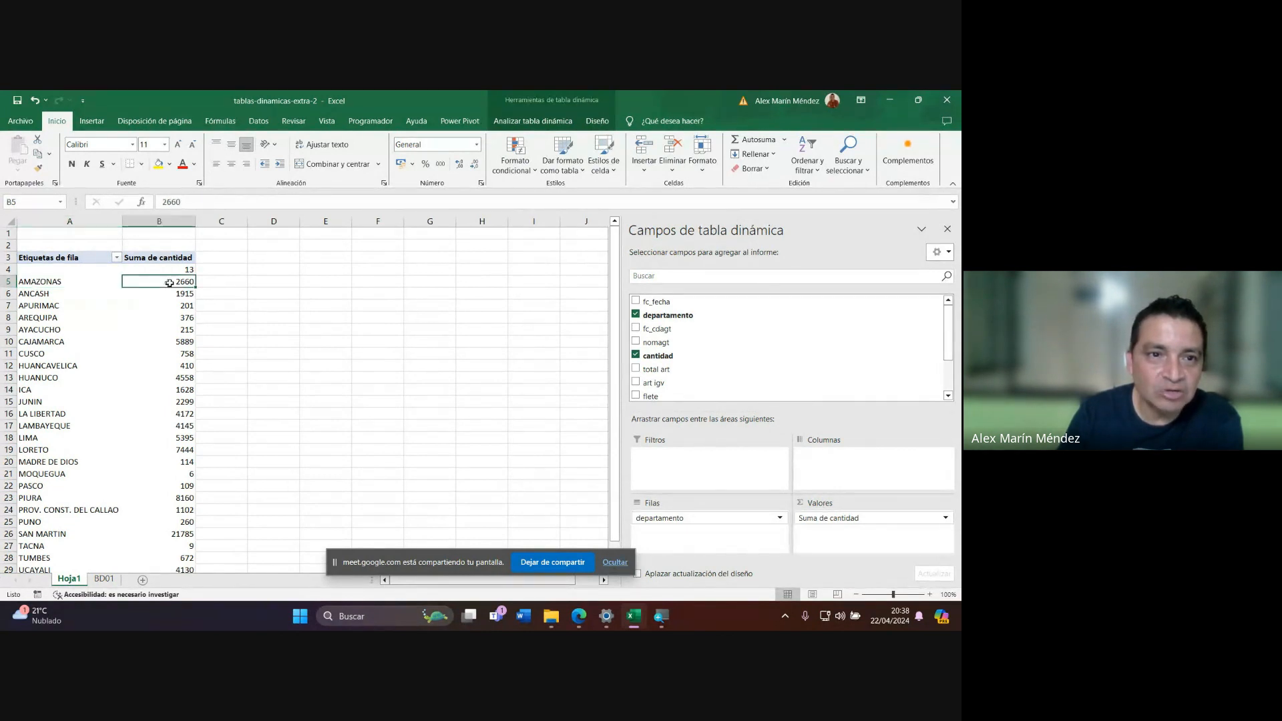
left_click(23, 296)
left_click(169, 294)
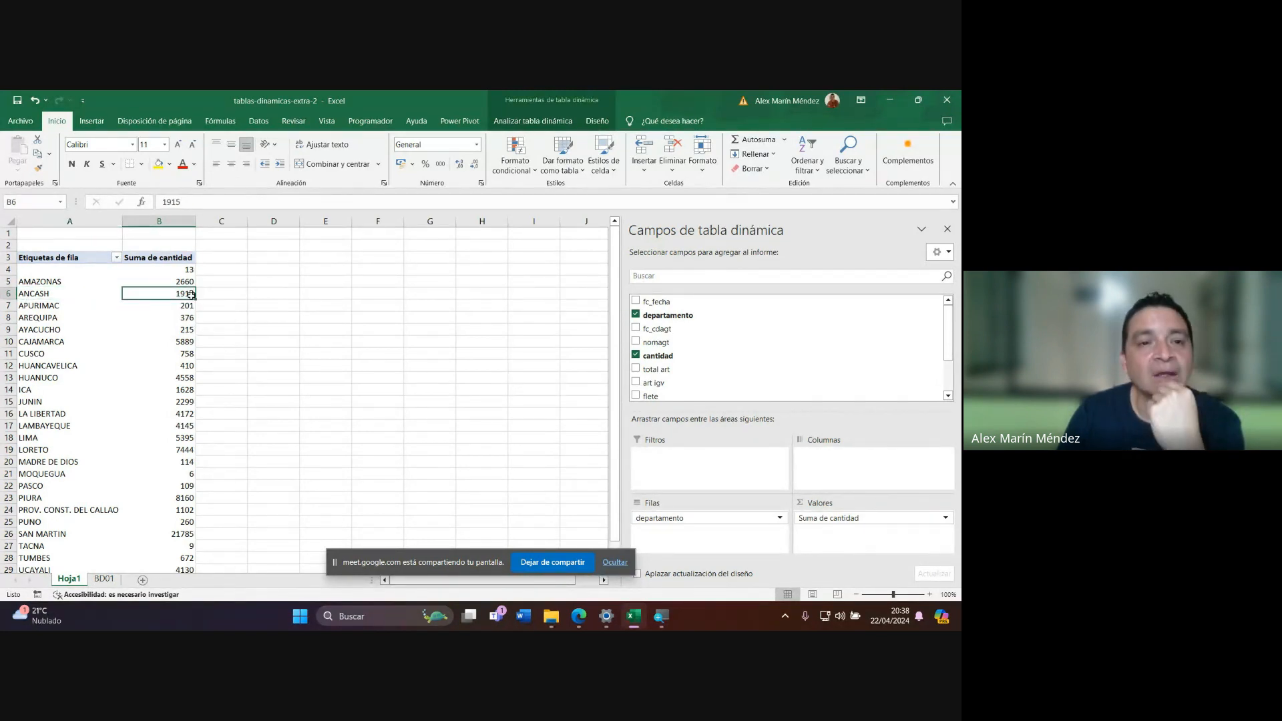
Deselect and reselect the pivot table, and point out the quantity totals for LIMA and HUANUCO.
left_click(408, 372)
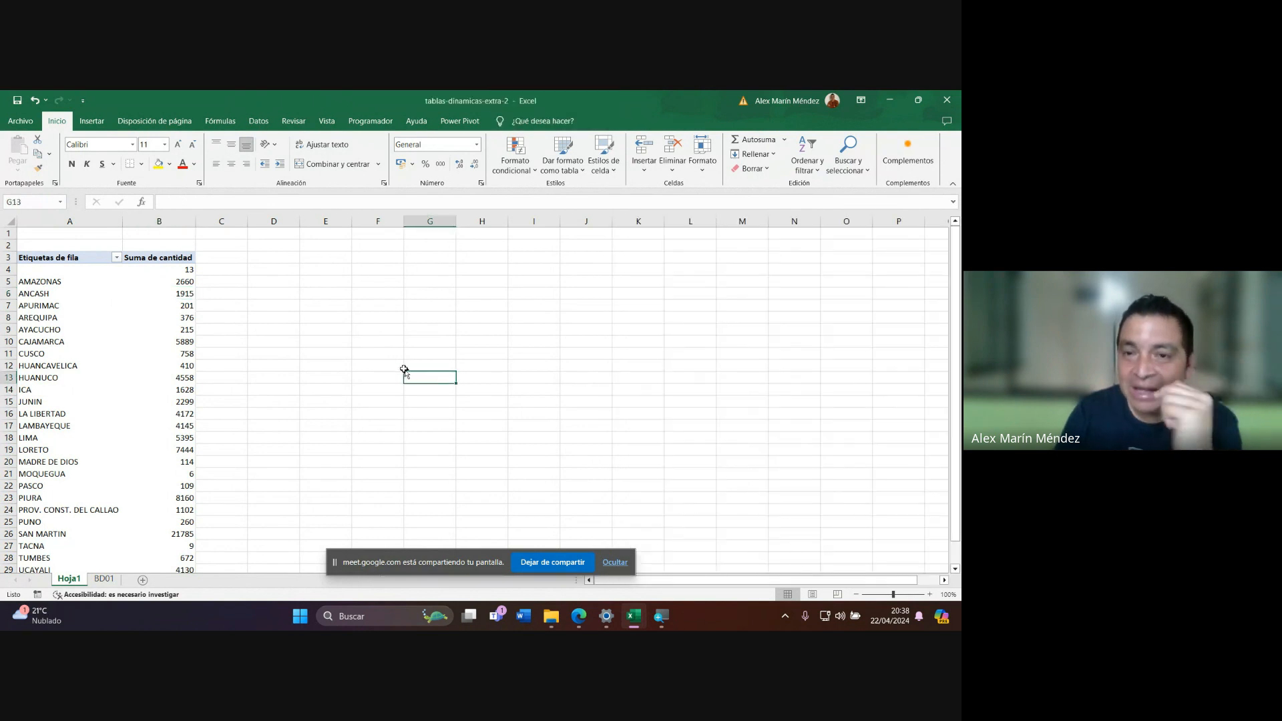
left_click(187, 321)
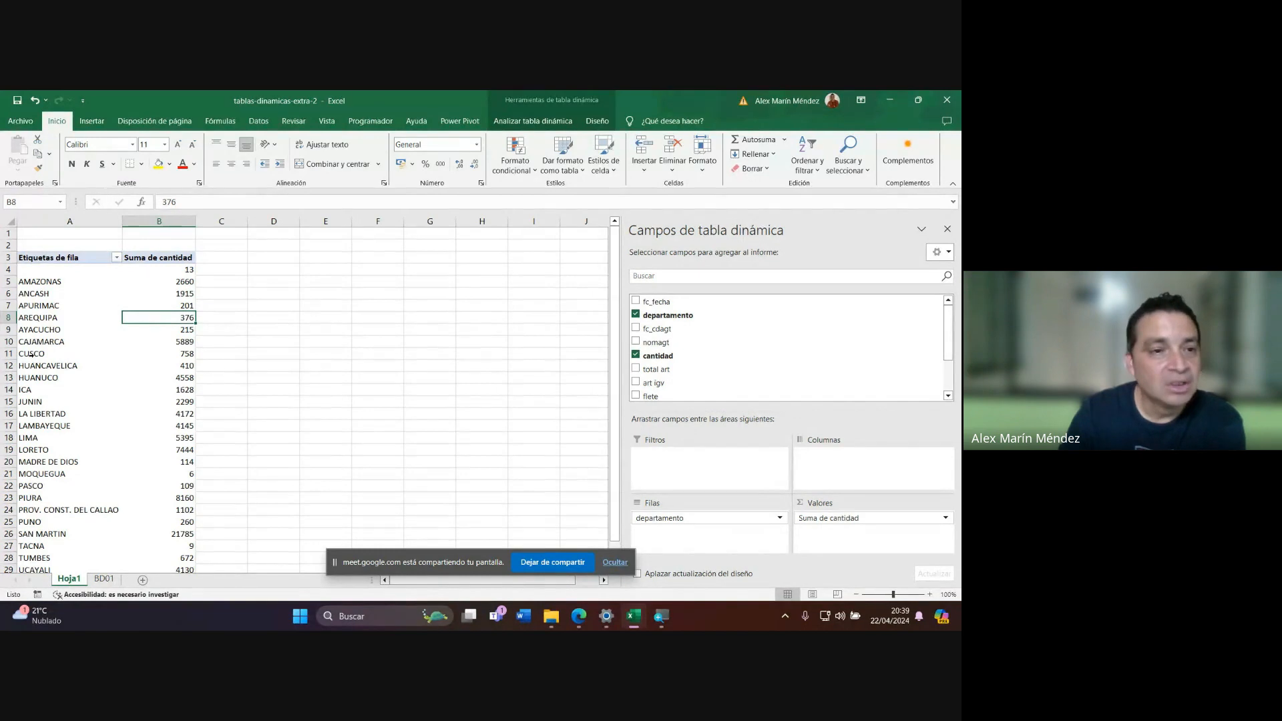
left_click(25, 438)
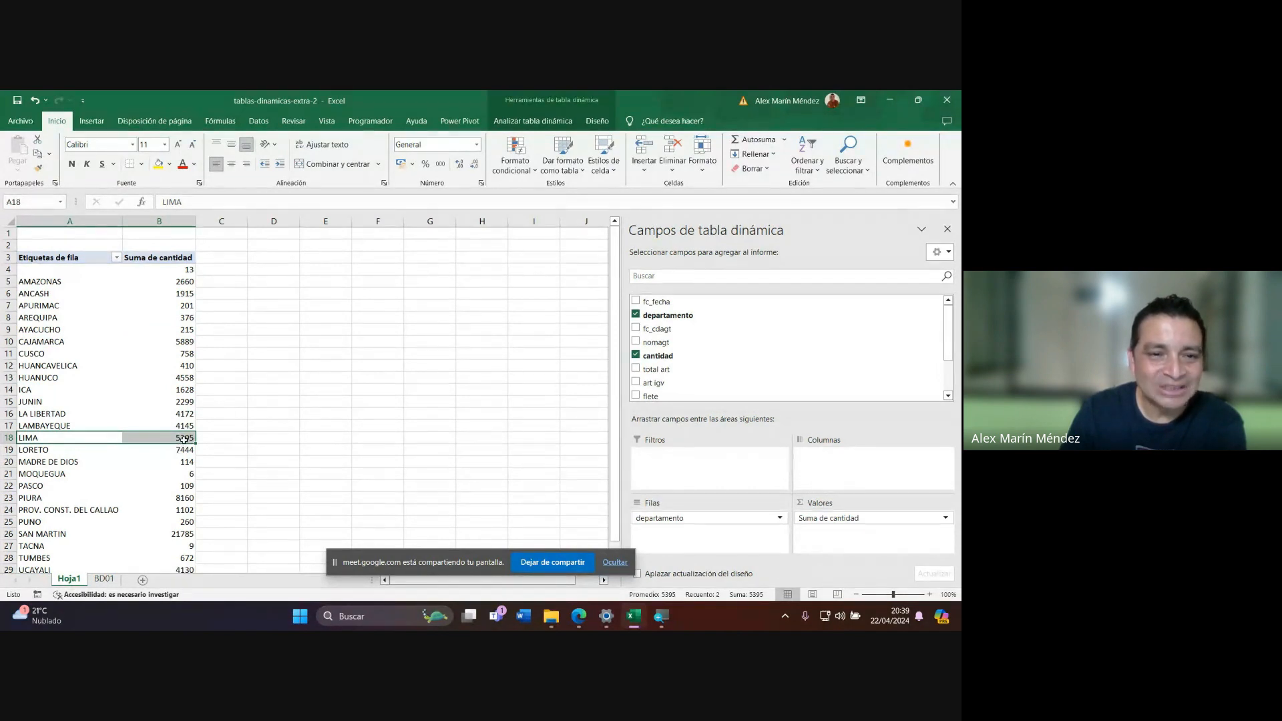
mouse_move(187, 440)
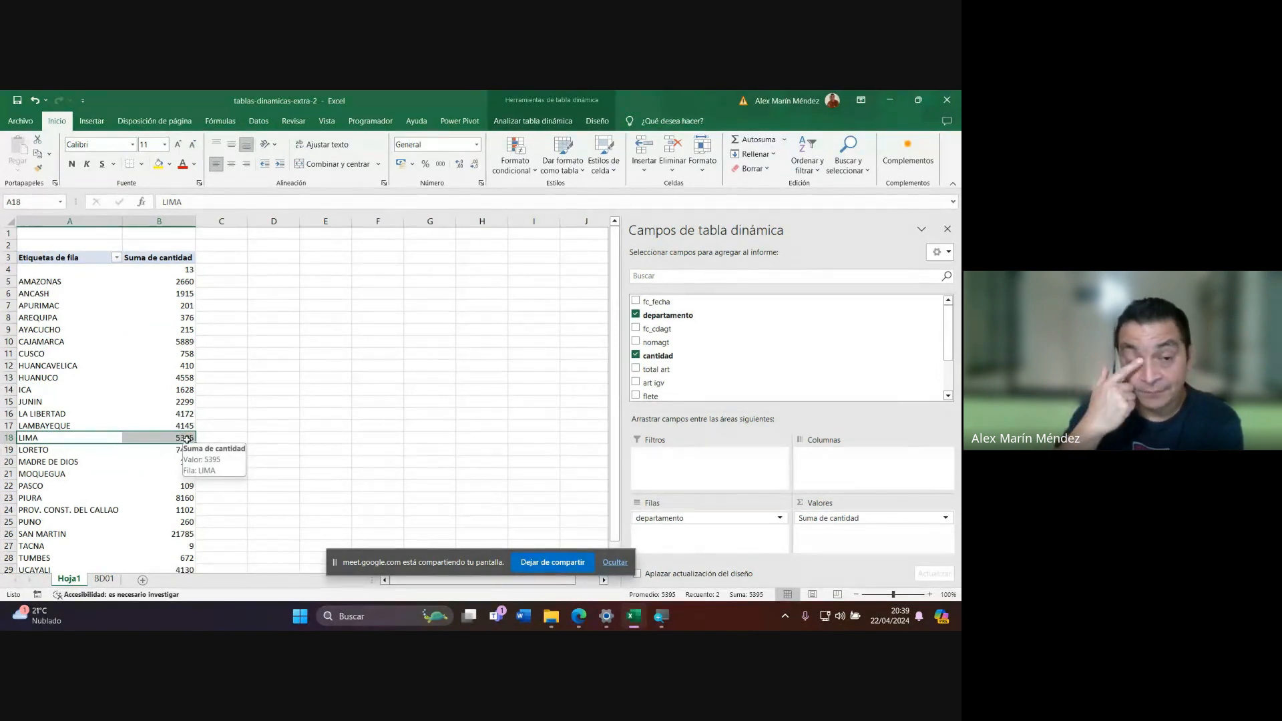
left_click(35, 377)
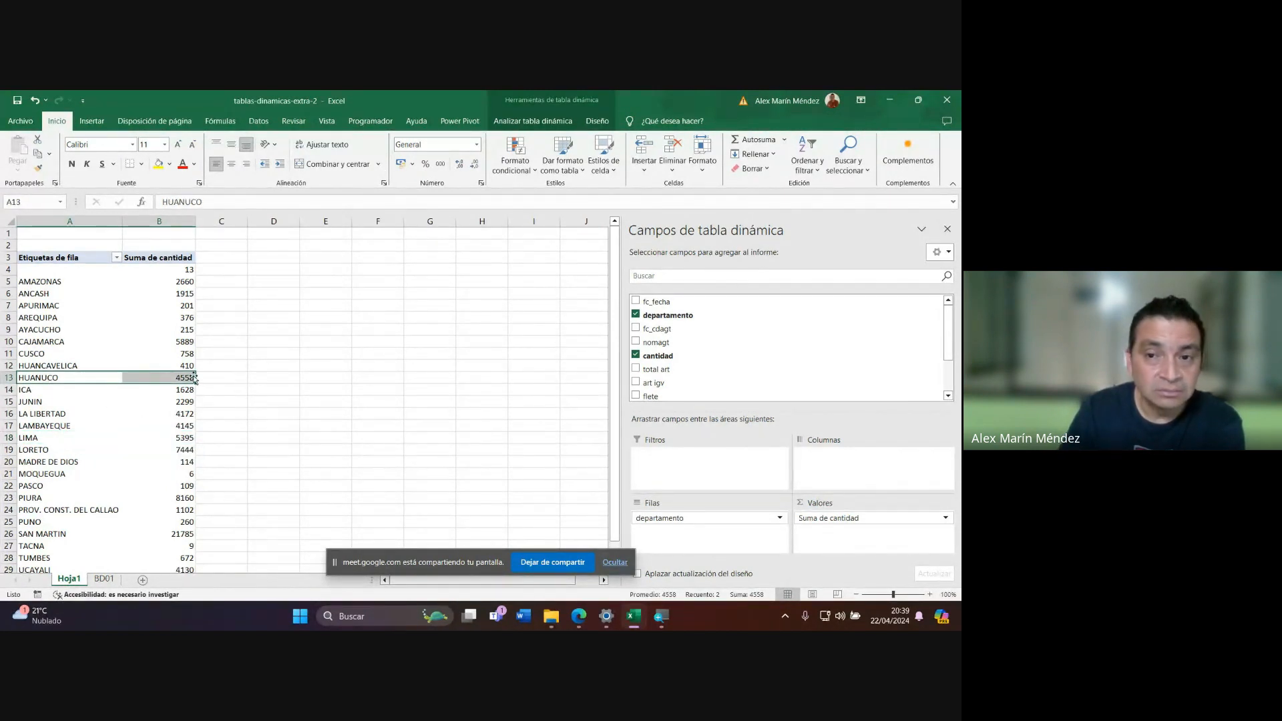
Browse the BD01 source records down to the last row and back up to compare them with the pivot summary.
left_click(103, 578)
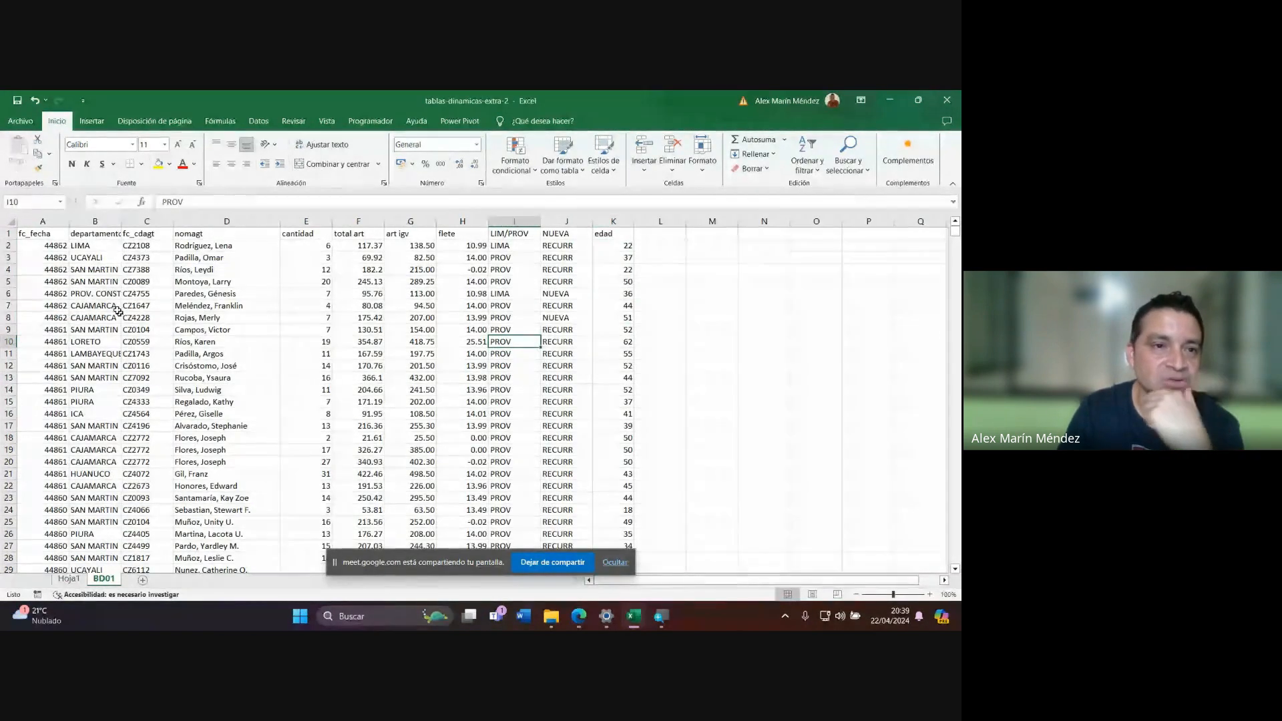
left_click(98, 247)
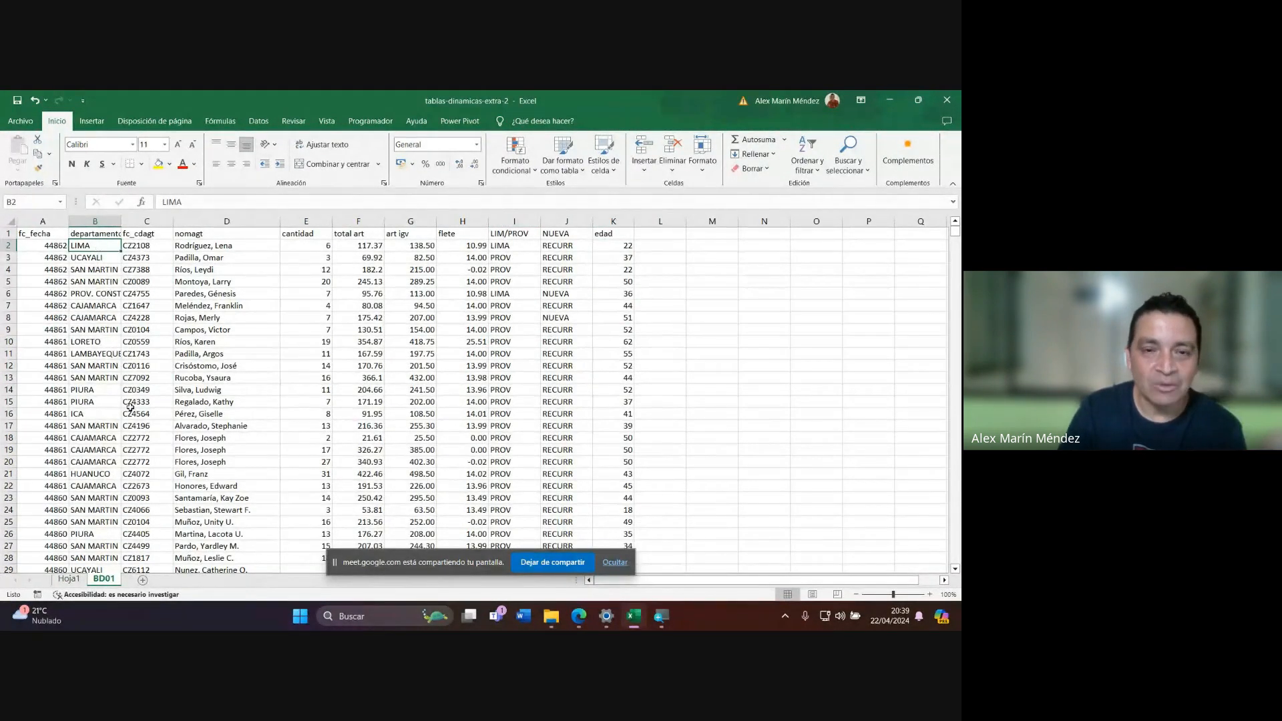
scroll(150, 439, "down", 3)
left_click(153, 437)
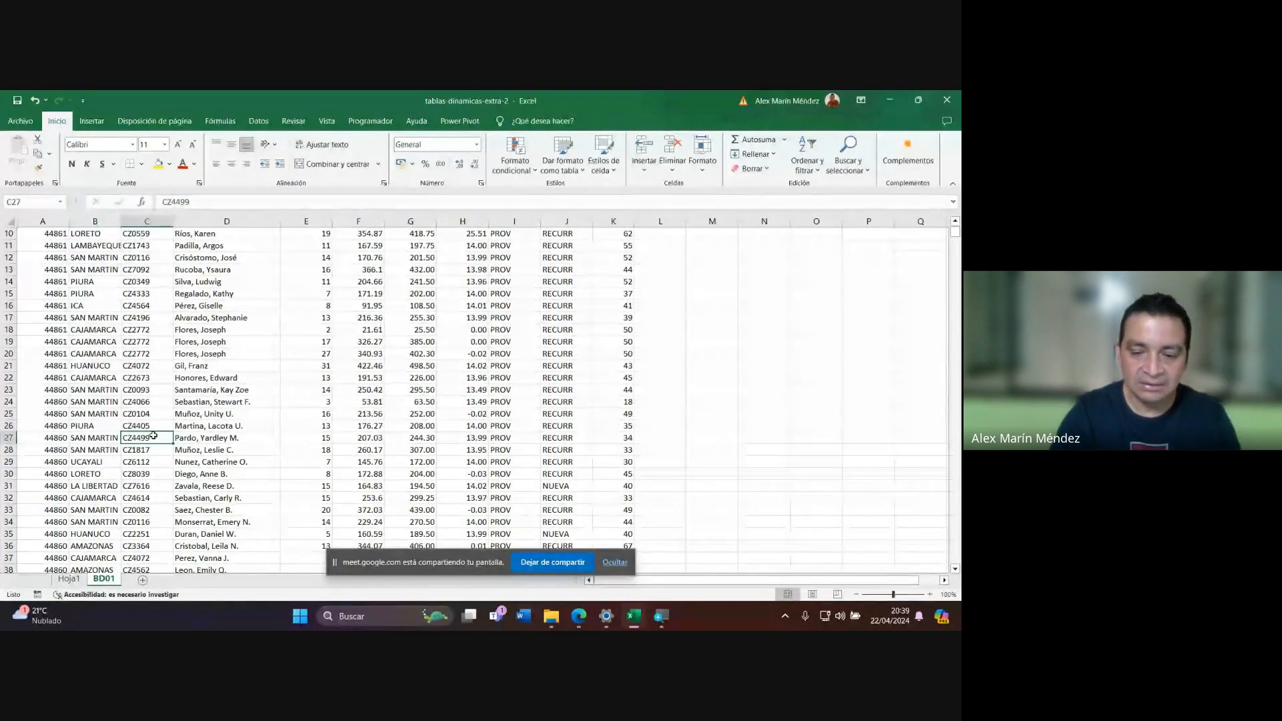
key("ctrl+Down")
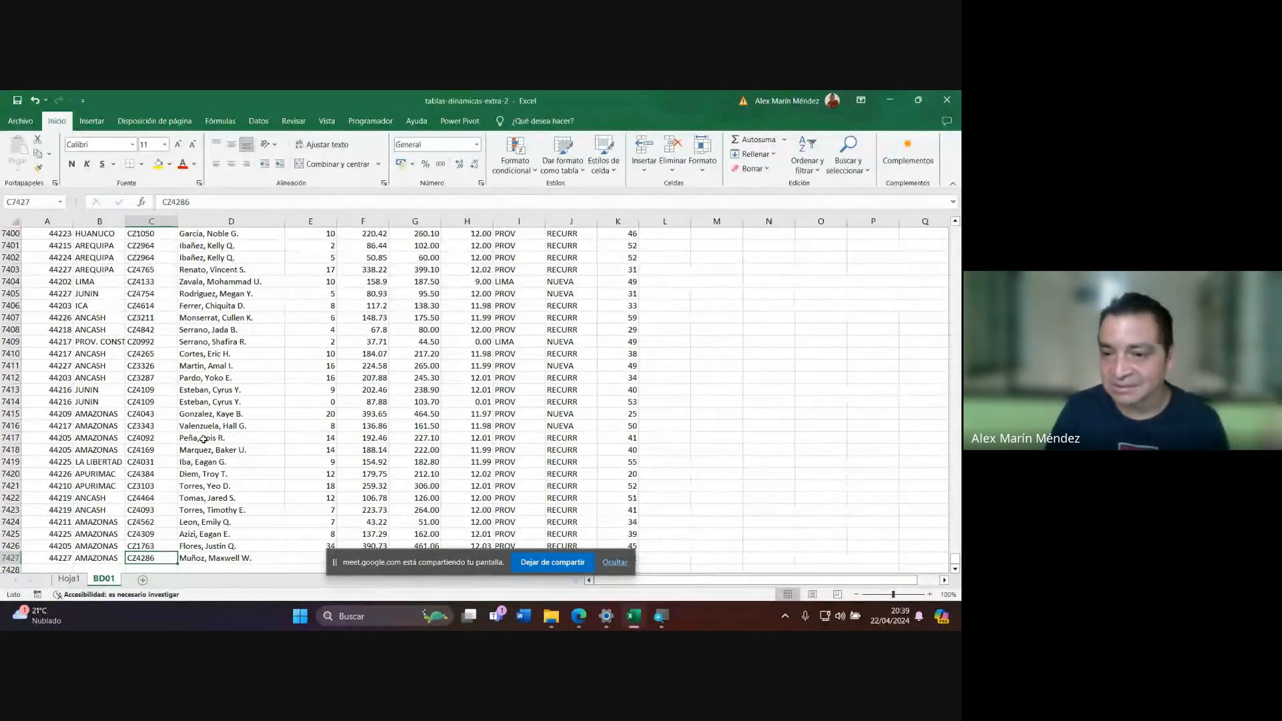
scroll(203, 438, "up", 3)
scroll(204, 438, "up", 20)
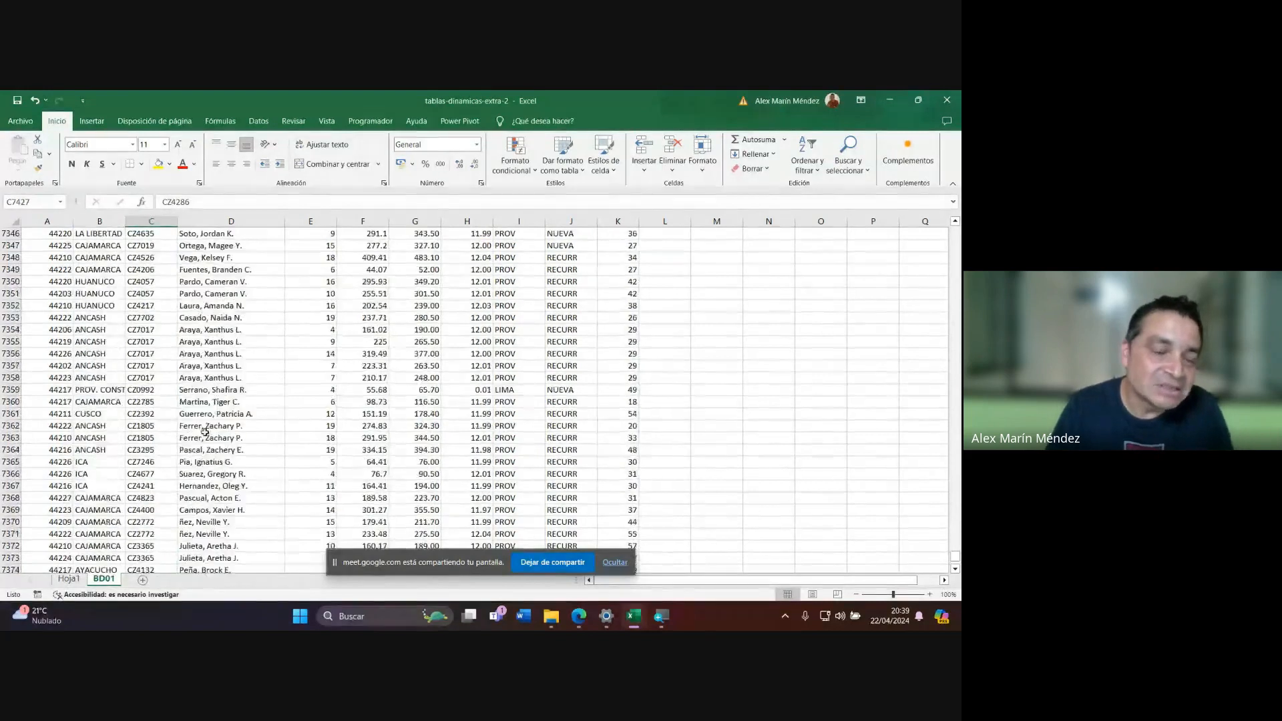
scroll(206, 434, "up", 20)
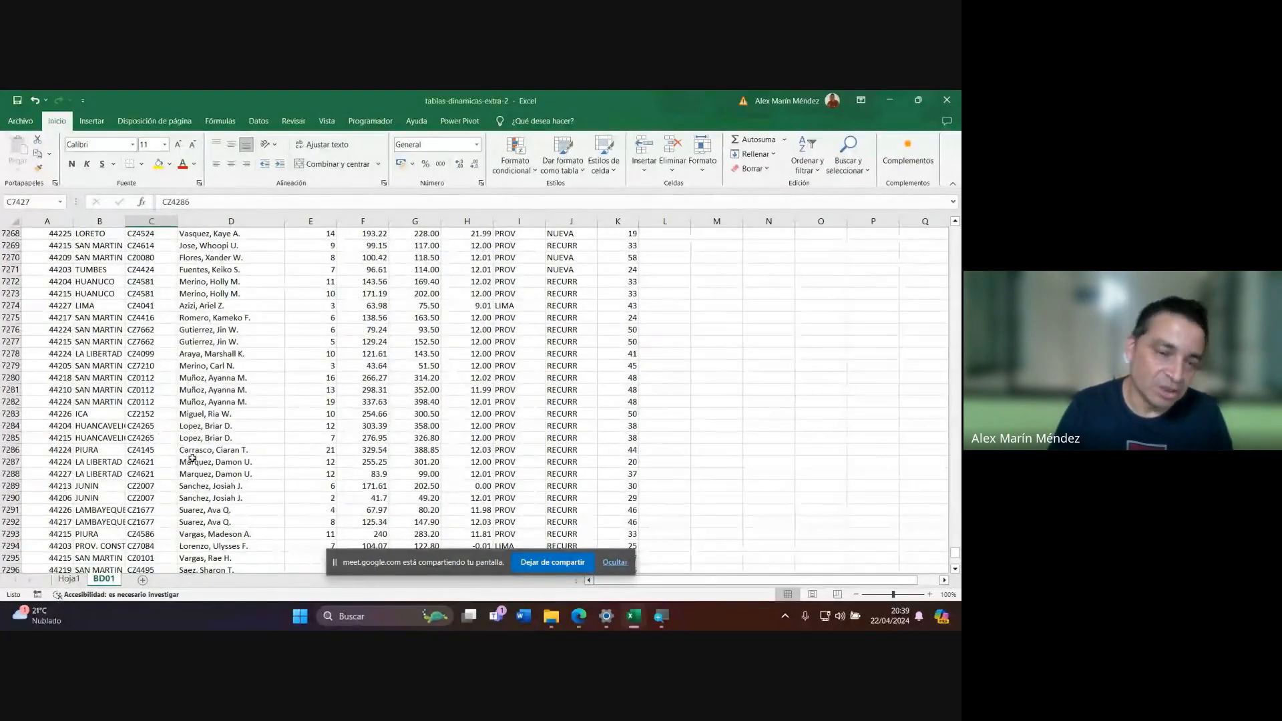
Browse further up through the BD01 source records, and return to the pivot table on Hoja1.
scroll(204, 441, "up", 12)
scroll(193, 450, "up", 20)
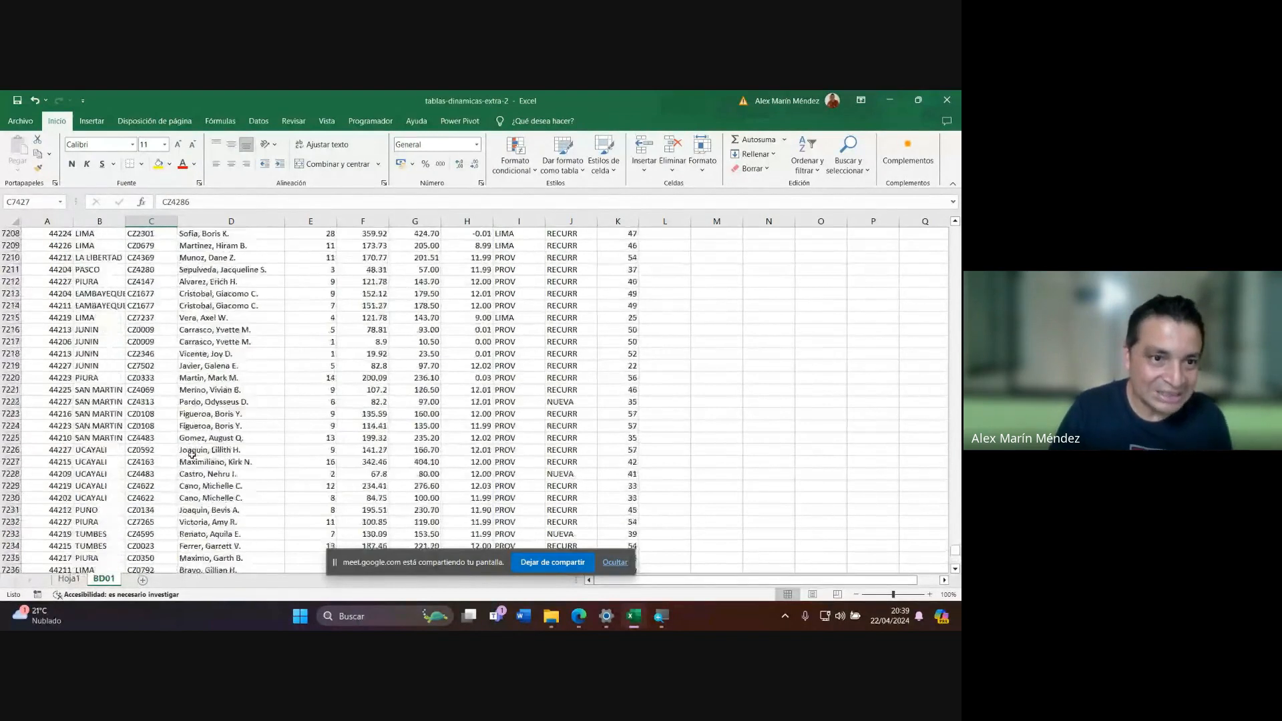
scroll(188, 447, "up", 20)
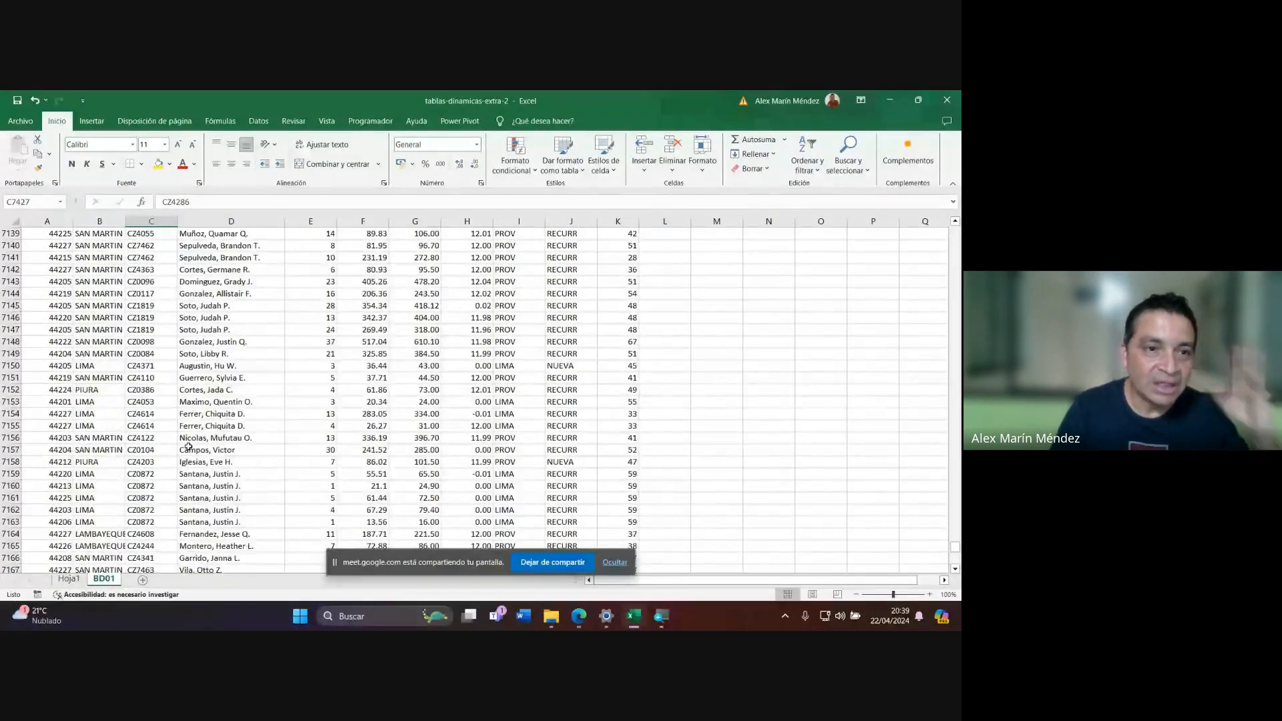
scroll(187, 442, "up", 20)
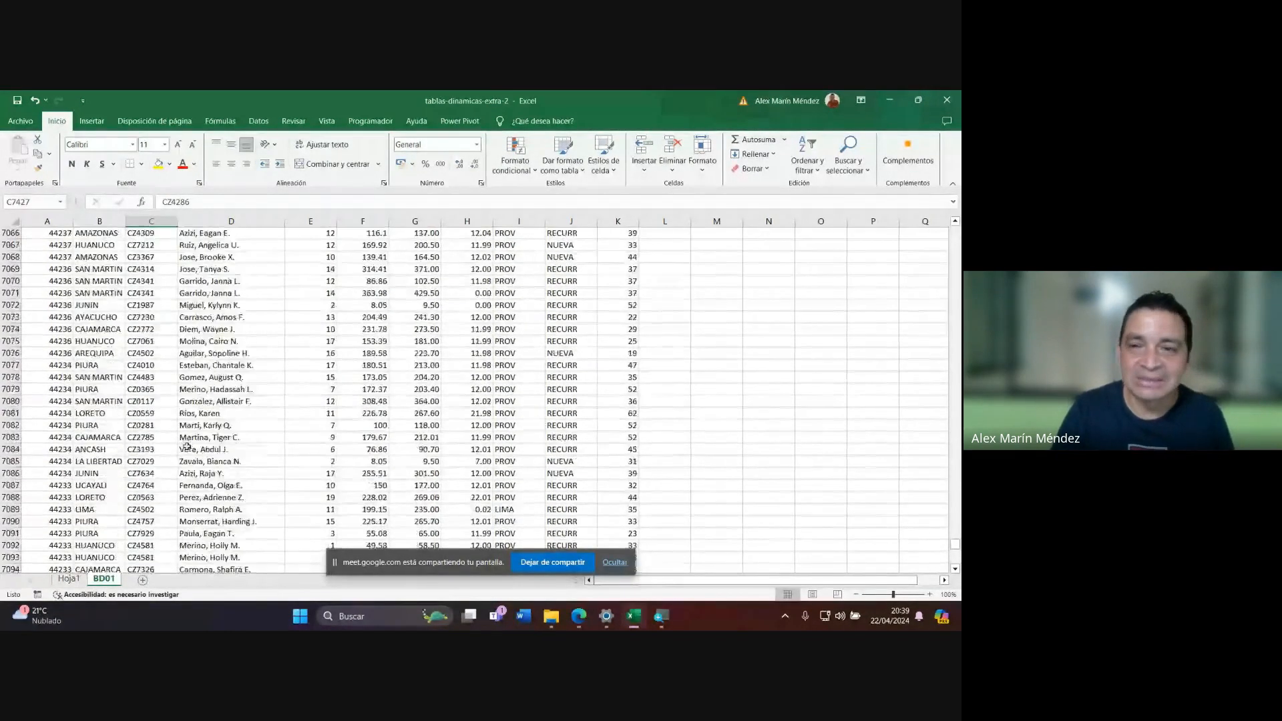
scroll(187, 448, "up", 20)
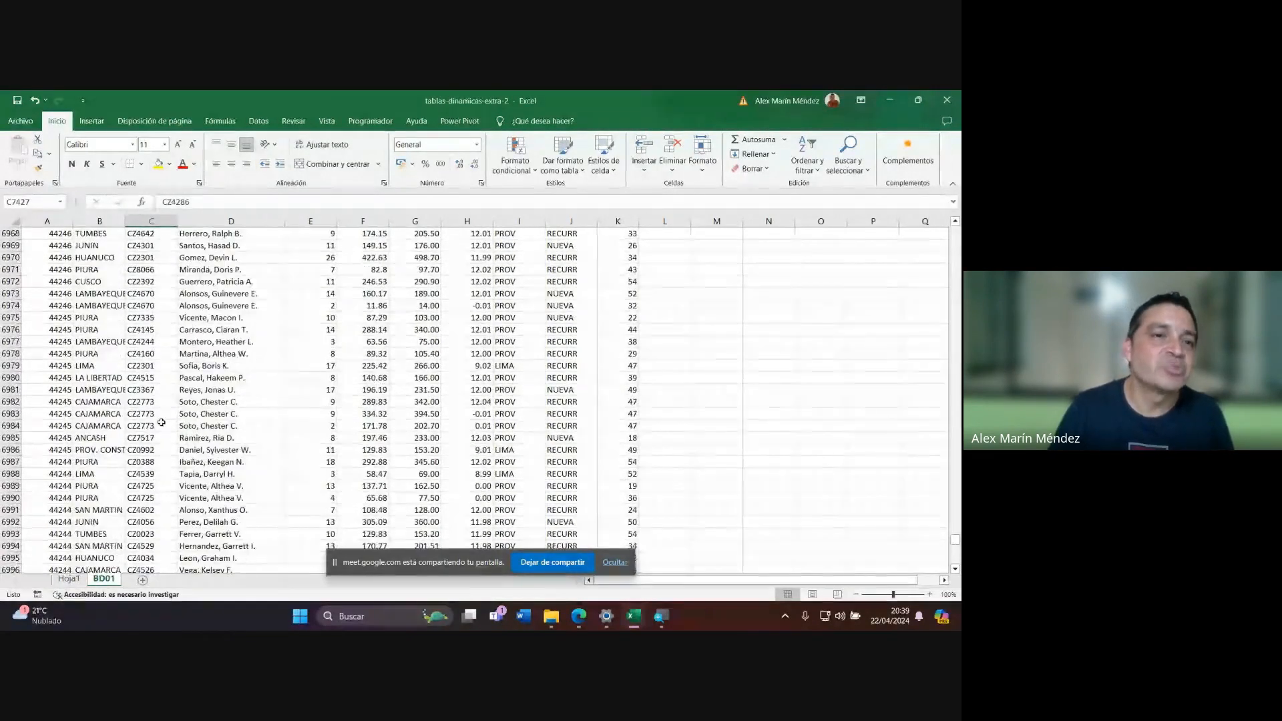
scroll(162, 423, "up", 14)
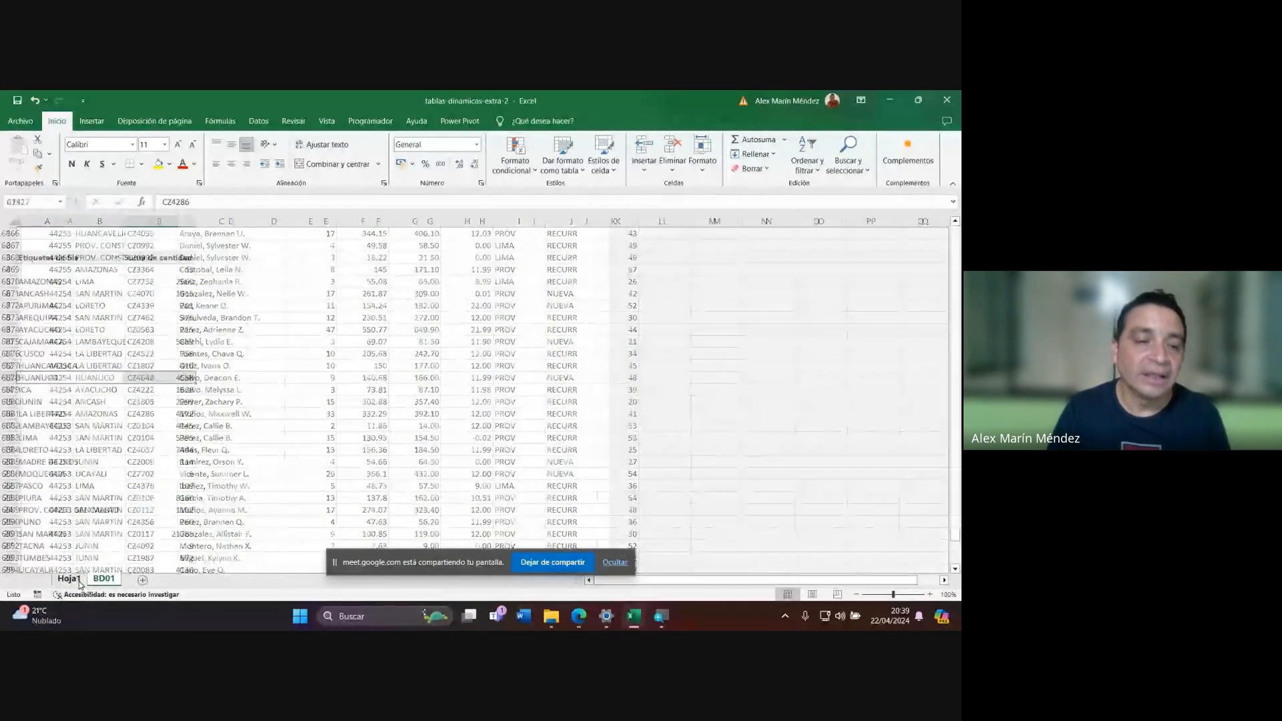
left_click(69, 579)
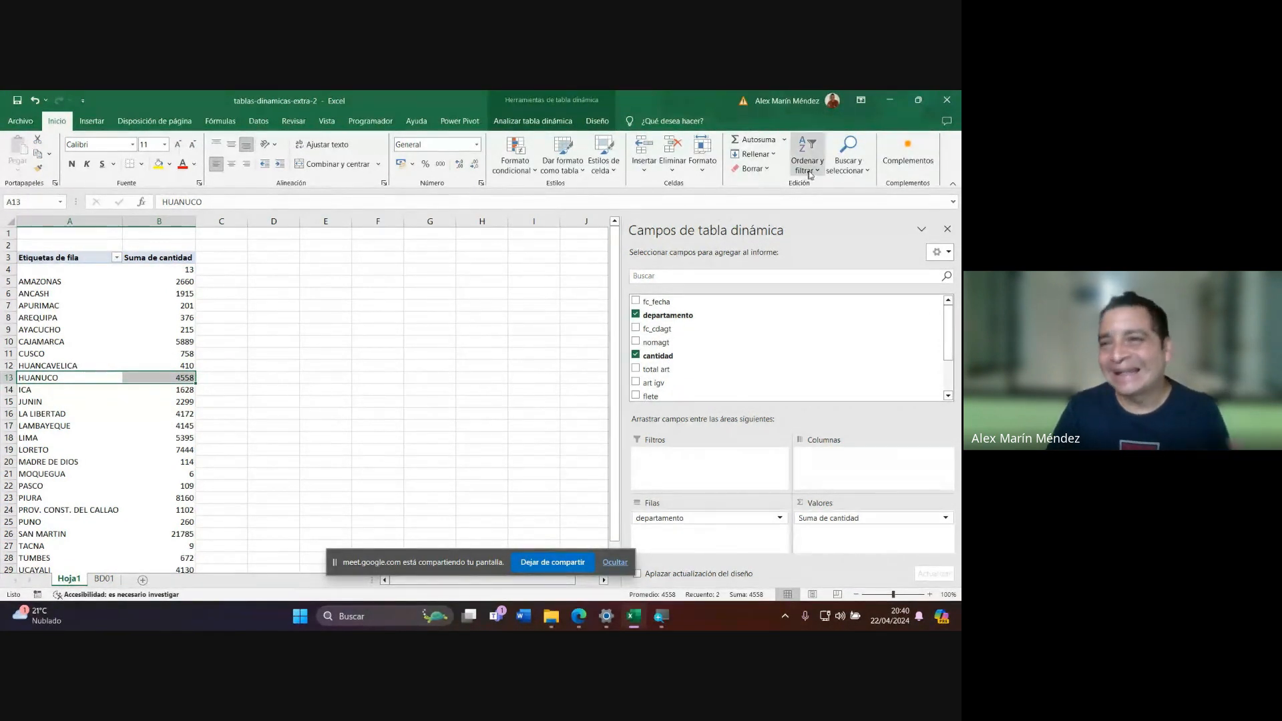
Minimize the pivot table workbook and switch to the Meet call to read its chat messages.
left_click(890, 100)
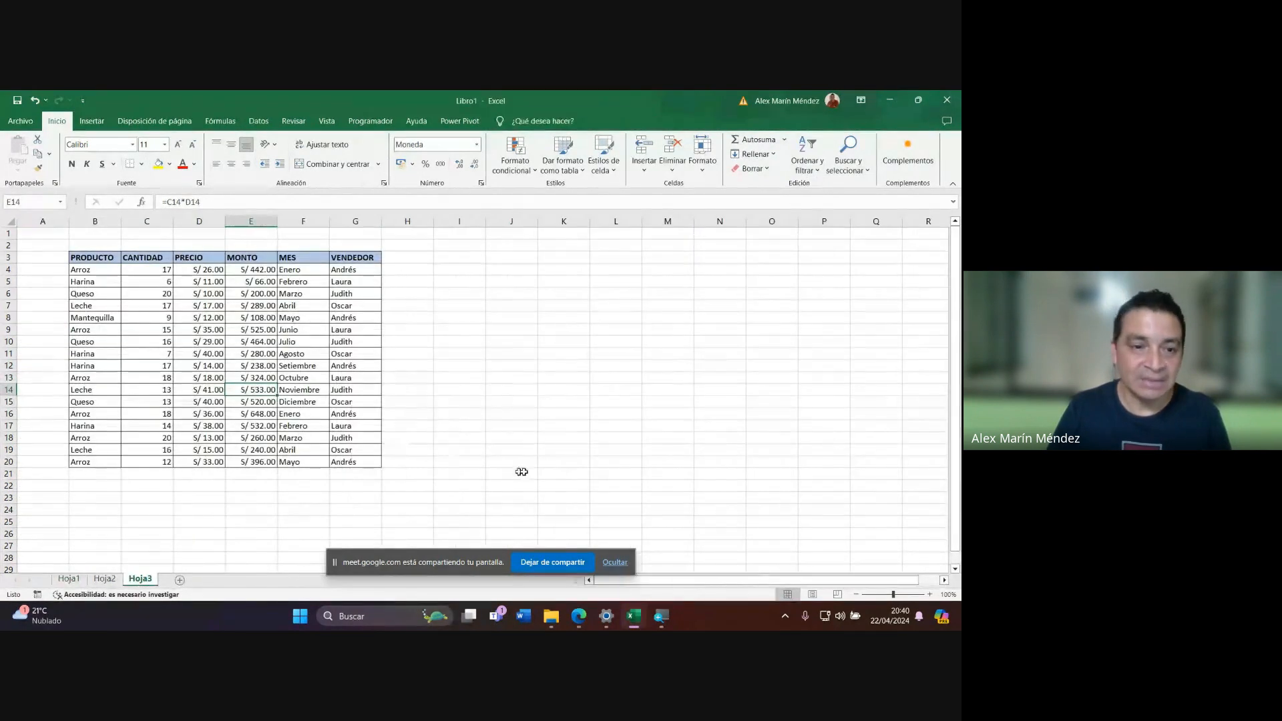
mouse_move(638, 623)
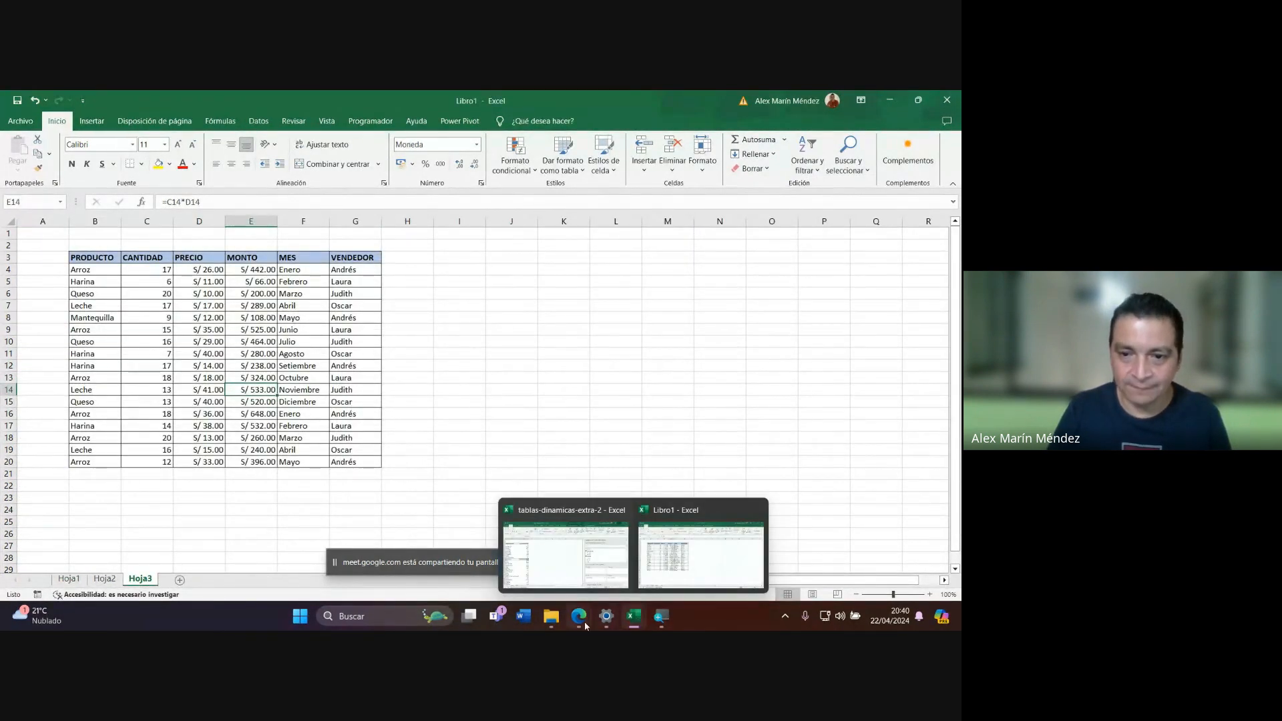
mouse_move(584, 625)
left_click(501, 555)
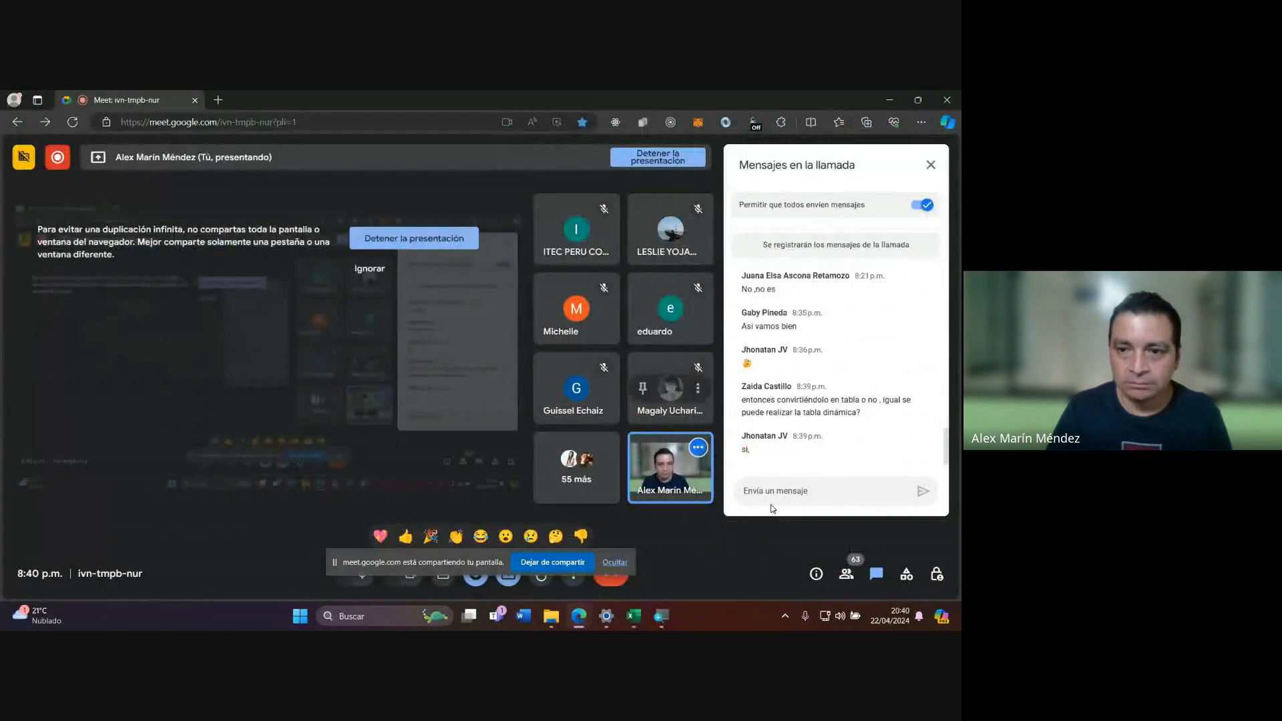
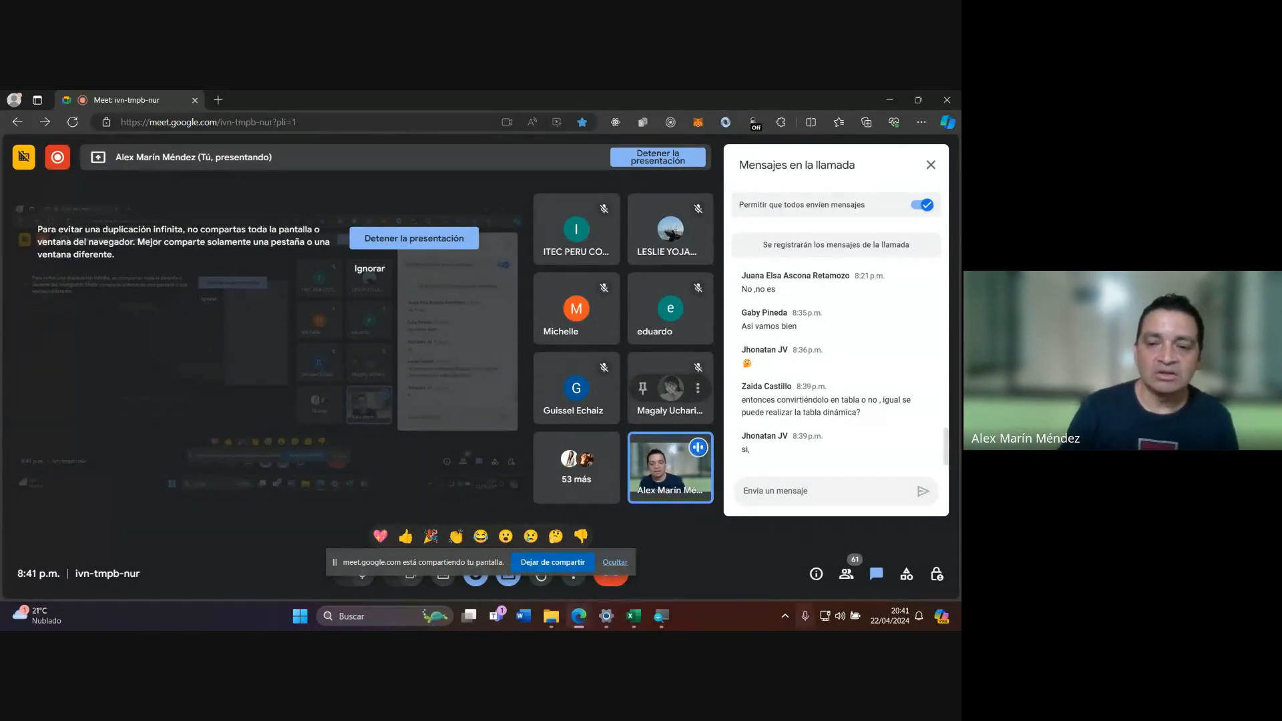
Return to Excel, open the recent workbook Recurso N°1 - Tablas dinámicas, and select cell I2 beside the Ejercicio1 statement.
mouse_move(635, 621)
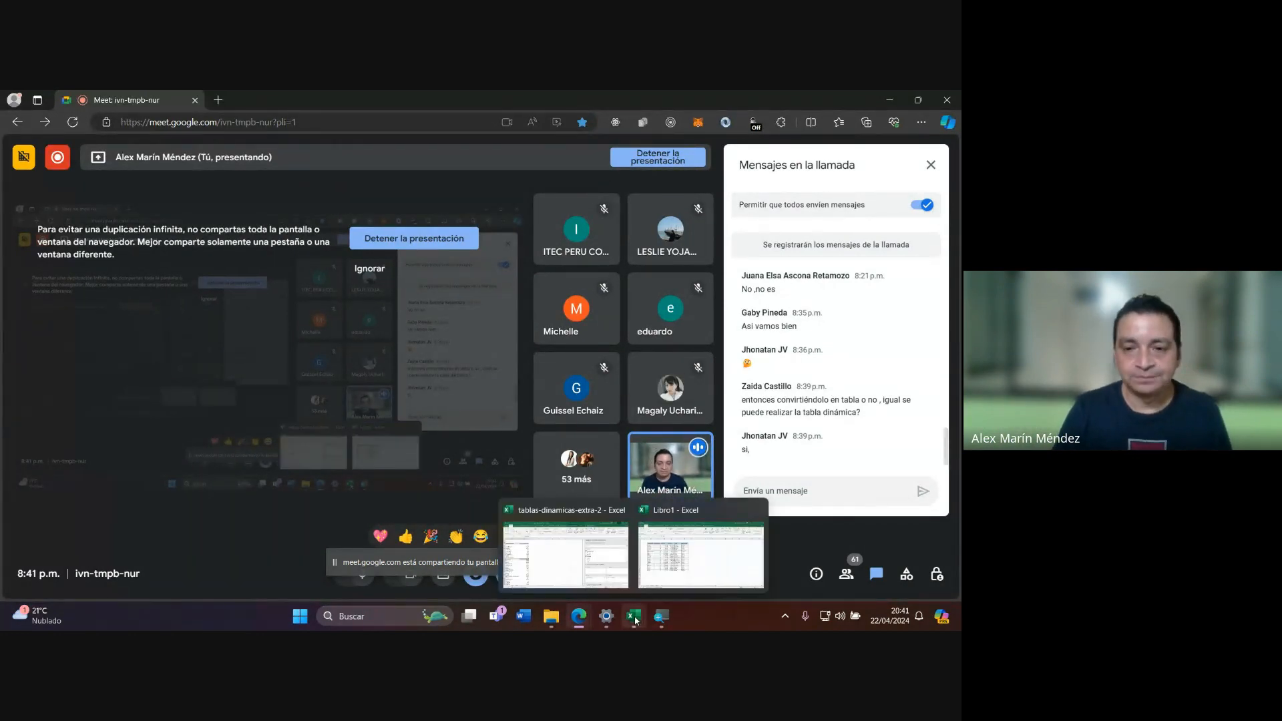
left_click(579, 563)
left_click(22, 122)
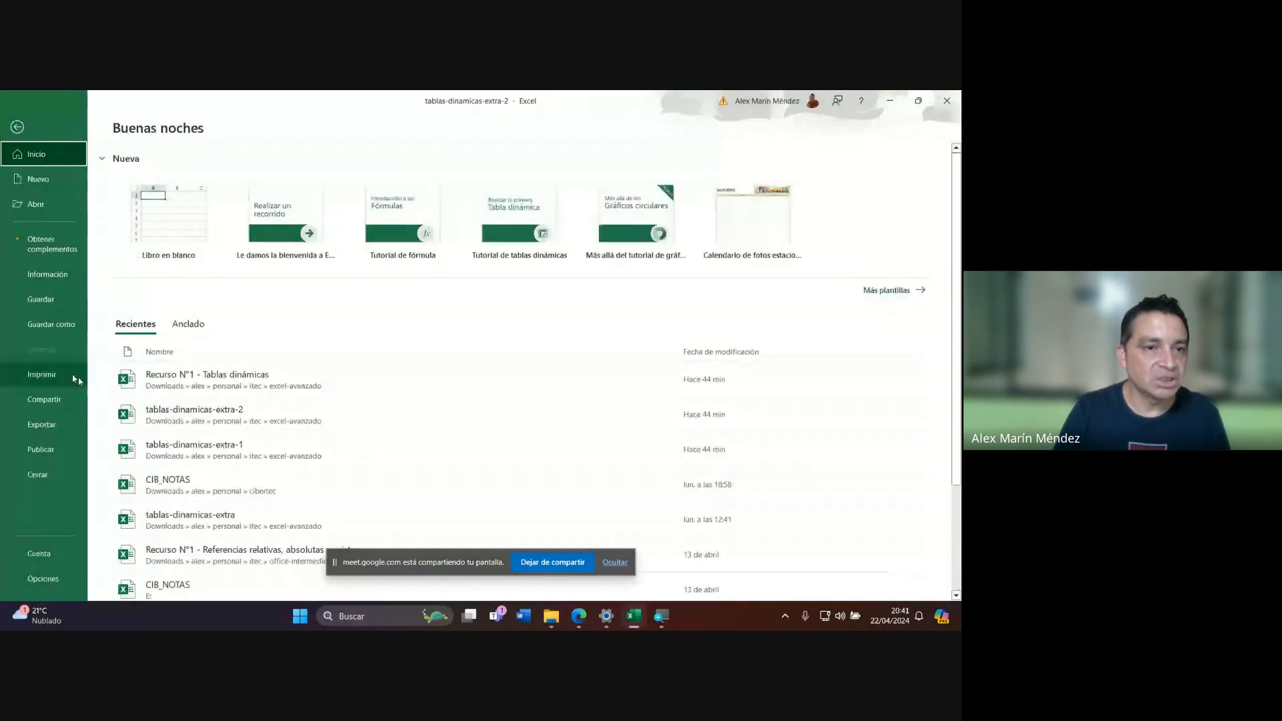
left_click(234, 384)
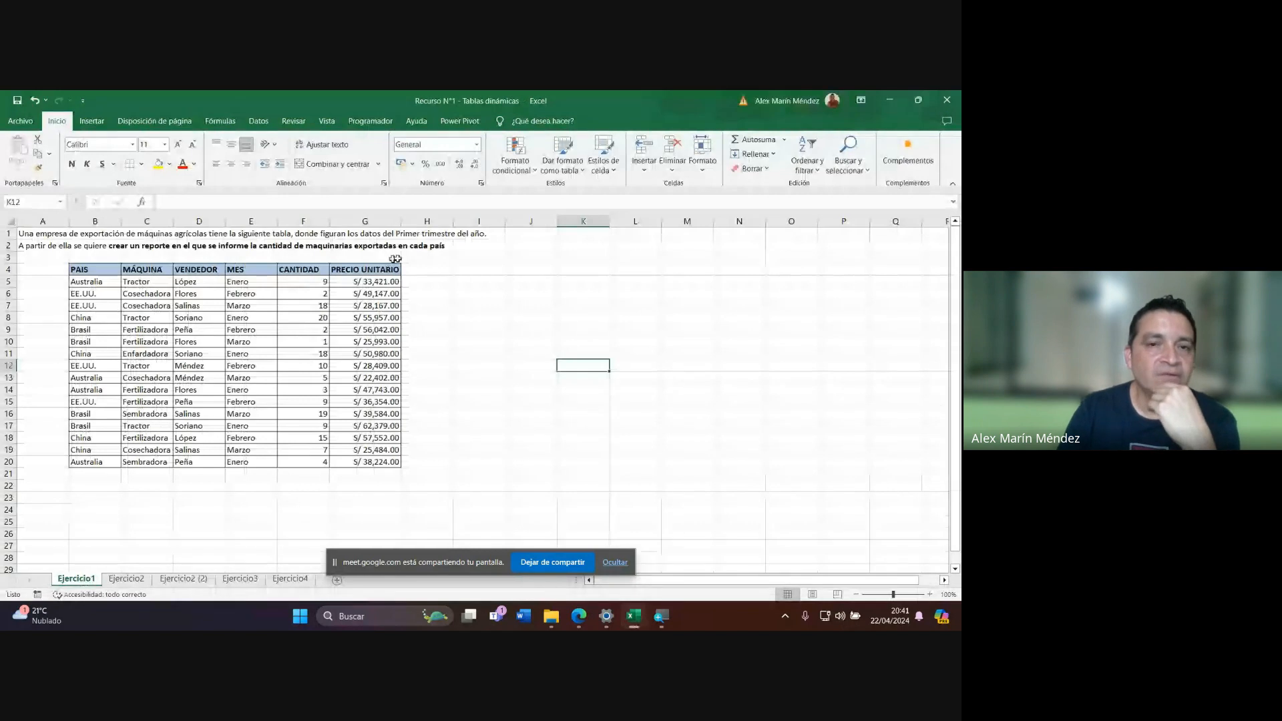
left_click(466, 249)
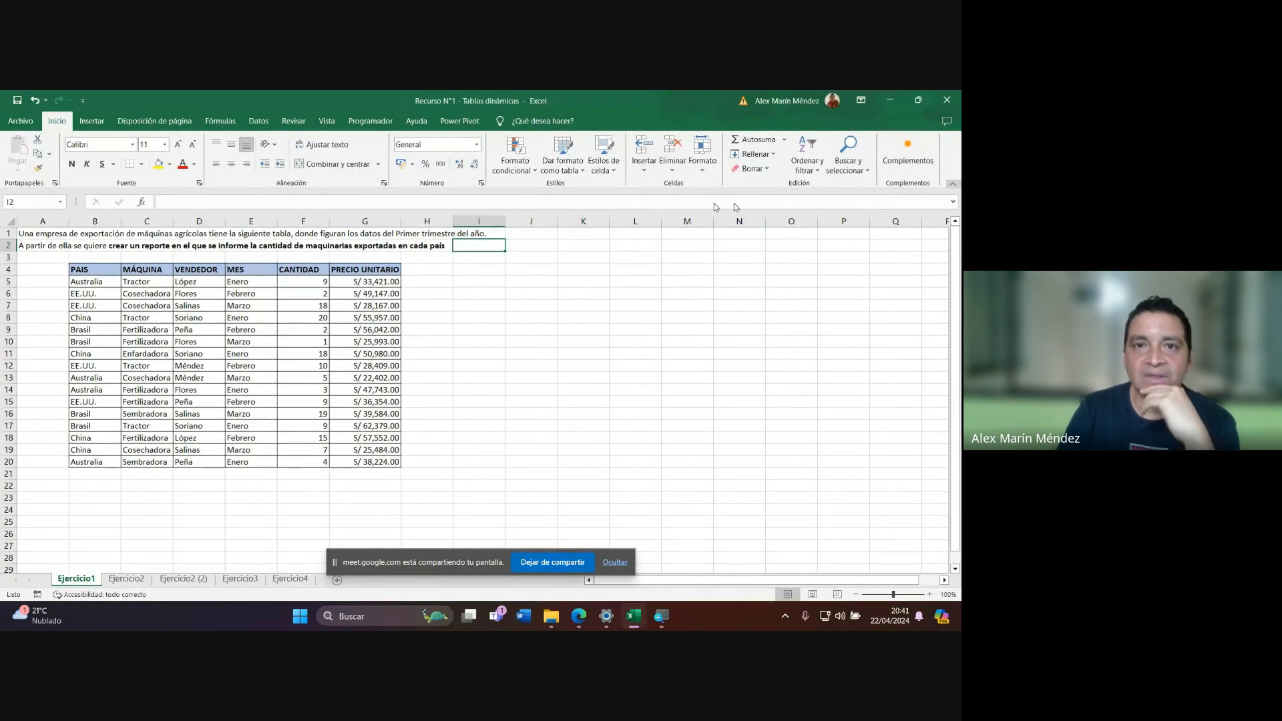
left_click(953, 183)
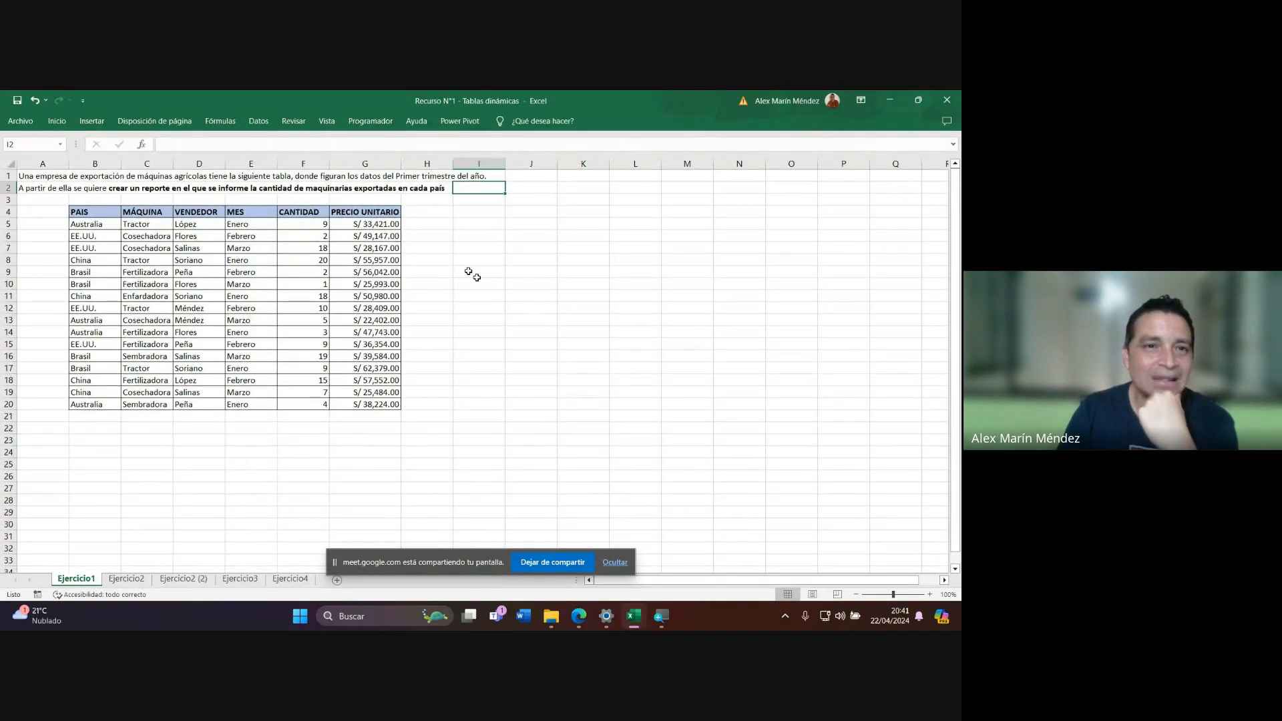
left_click(57, 121)
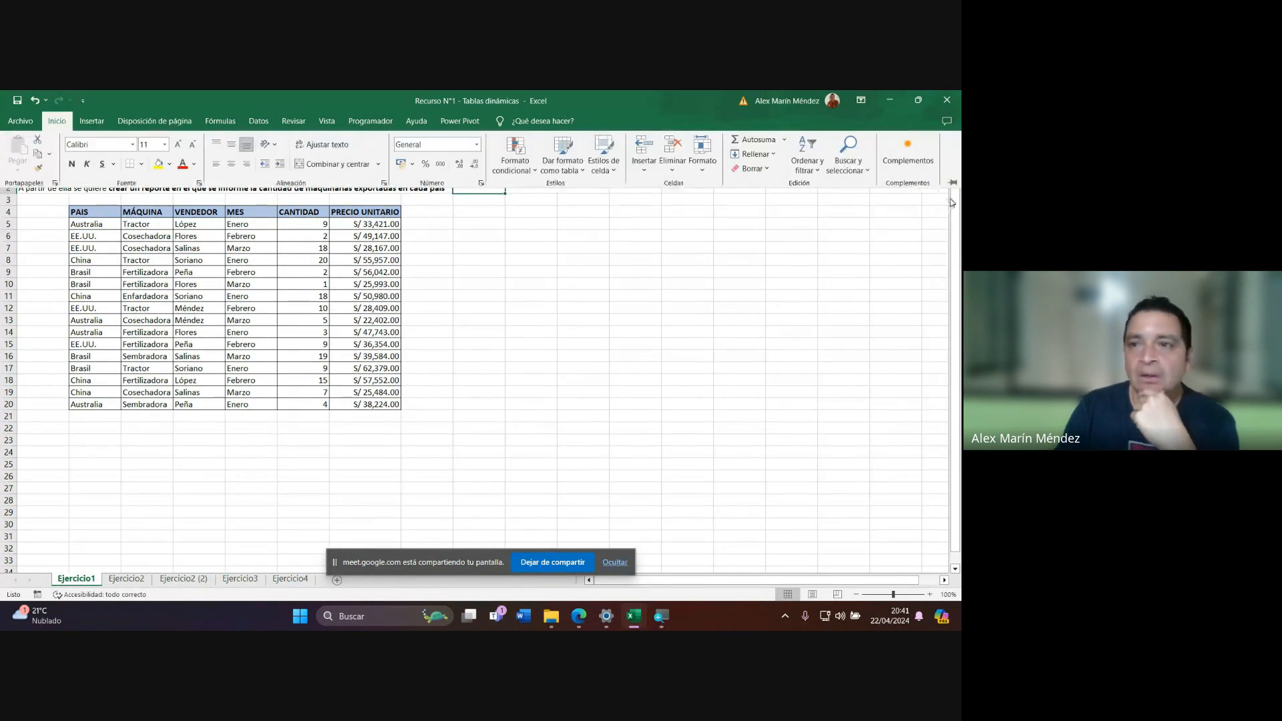
left_click(953, 183)
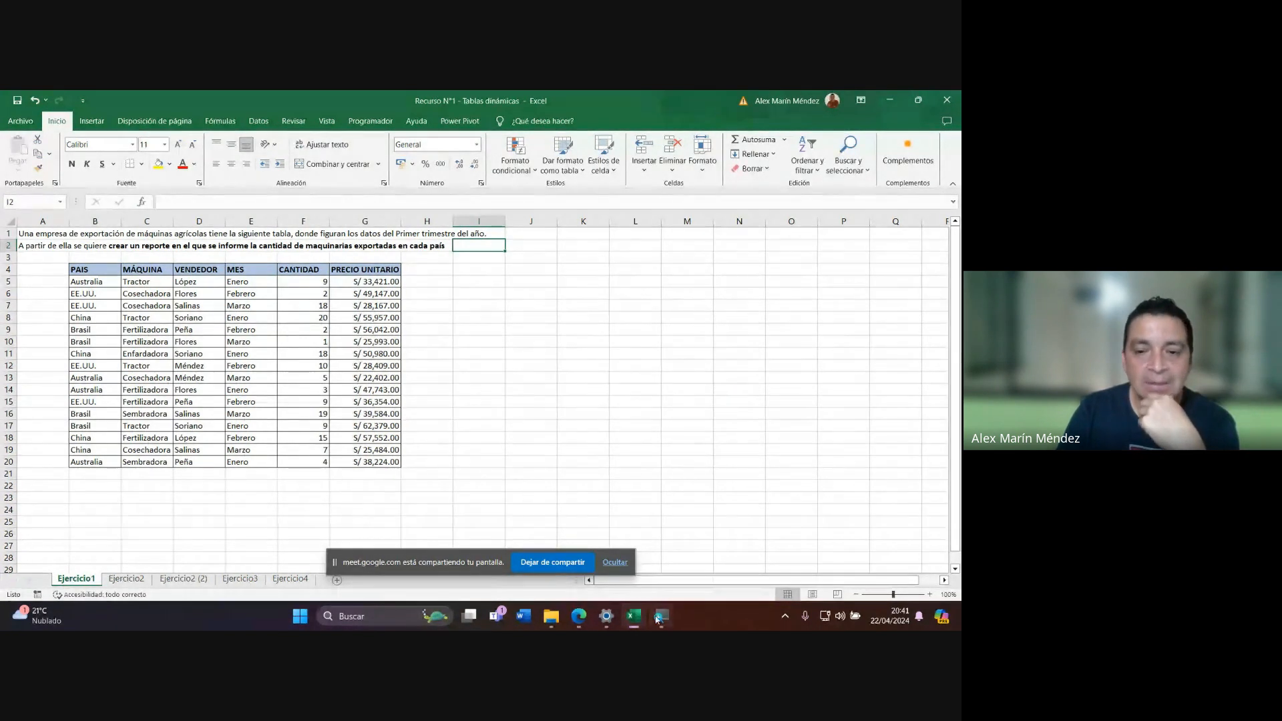
Magnify the screen to 200% with Windows Magnifier (Lupa) and minimize its control window.
mouse_move(572, 625)
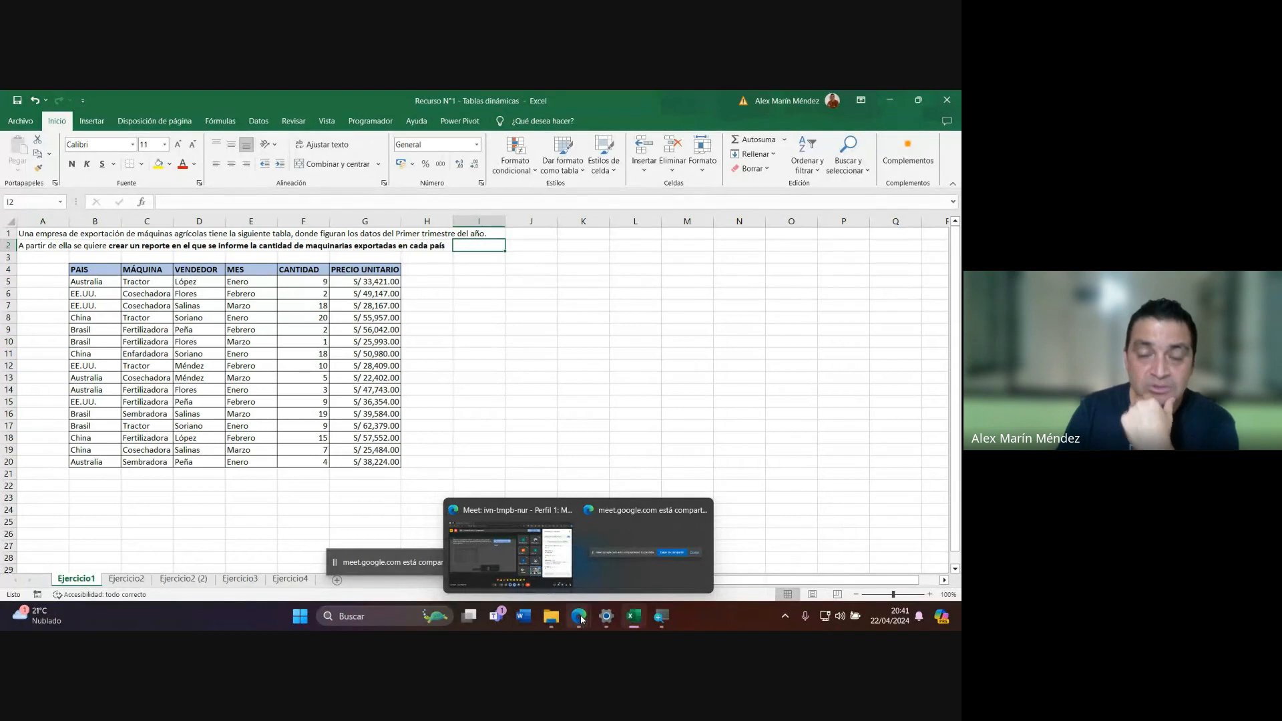
left_click(661, 615)
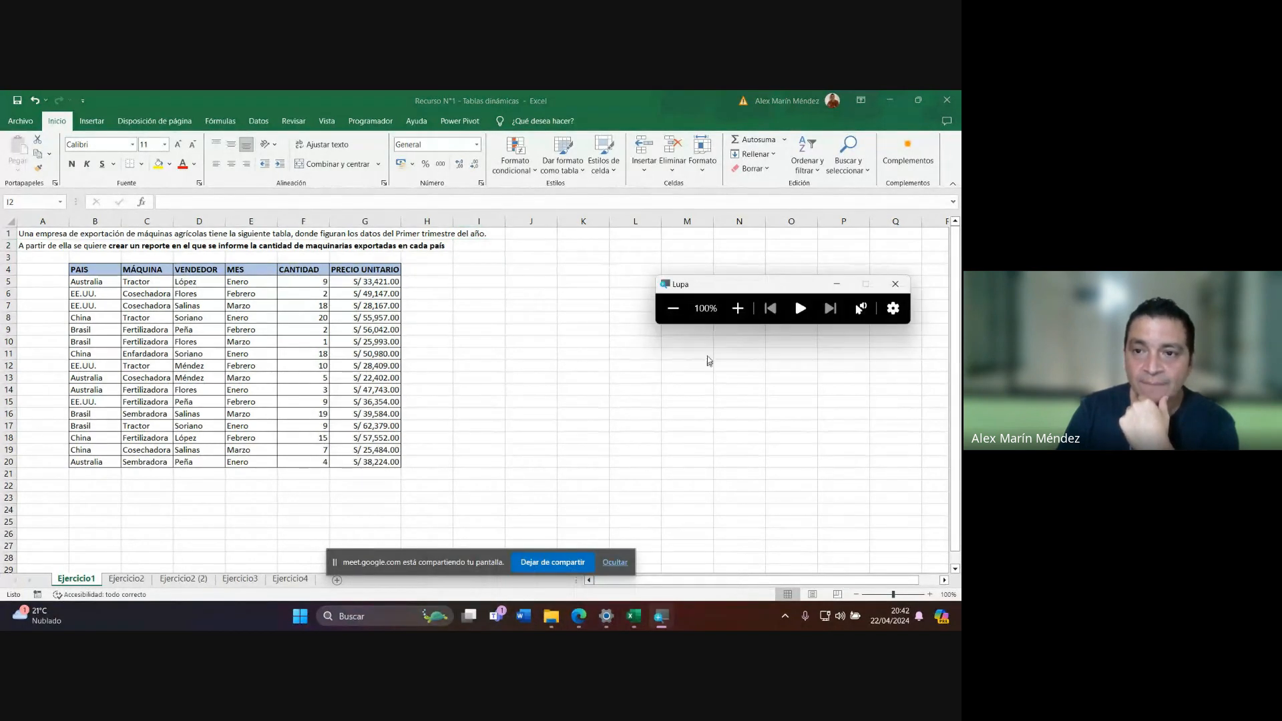
left_click(738, 308)
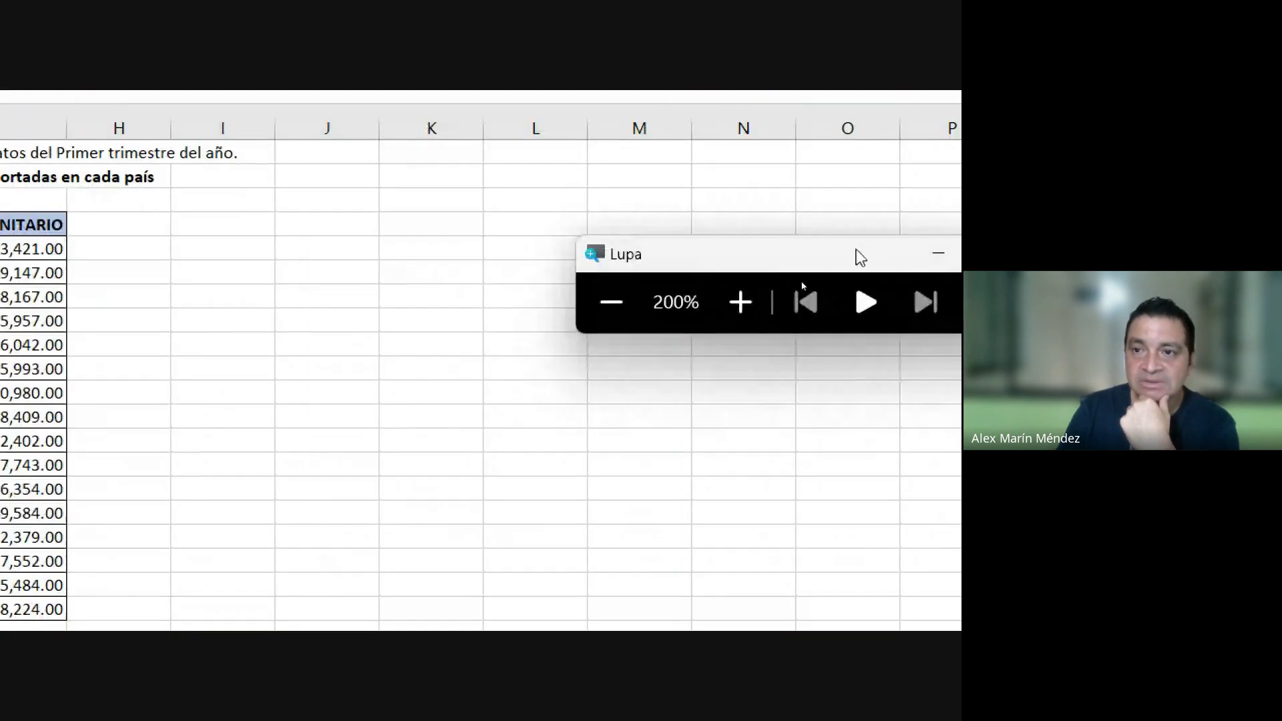
left_click(934, 254)
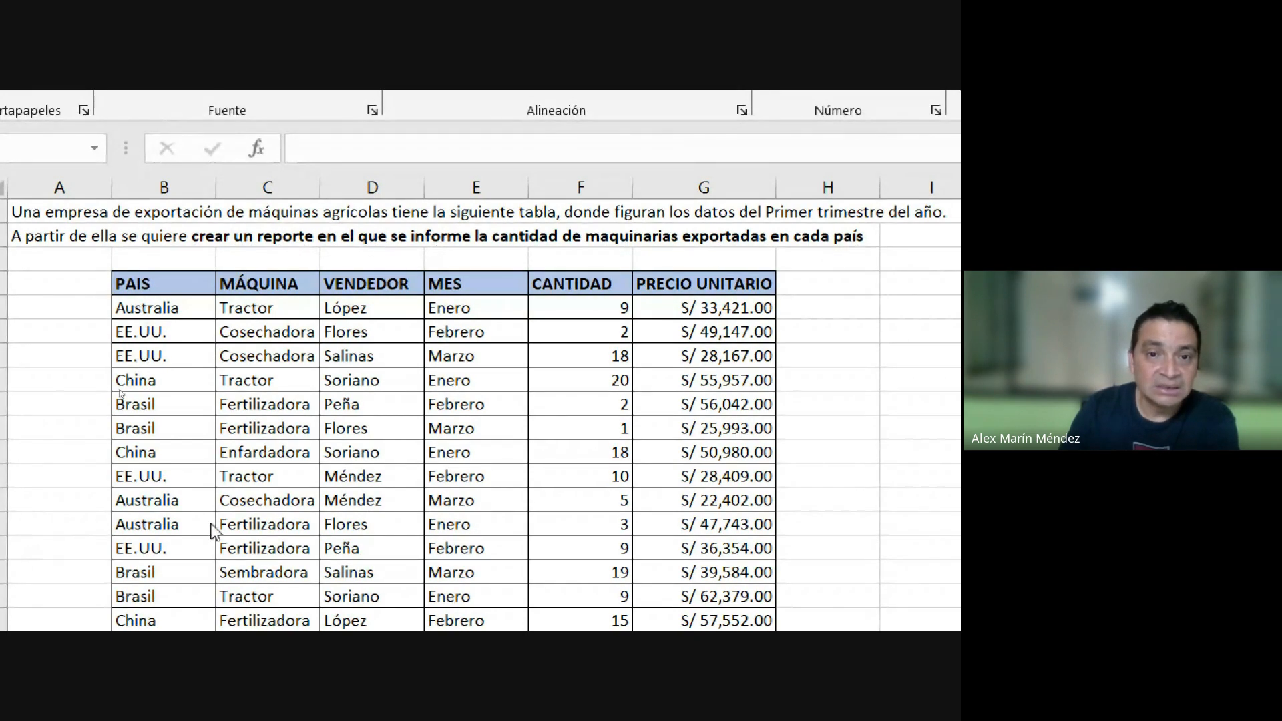
Highlight all the data records of the Ejercicio1 table, from PAIS to PRECIO UNITARIO, without the headers.
scroll(227, 353, "down", 1)
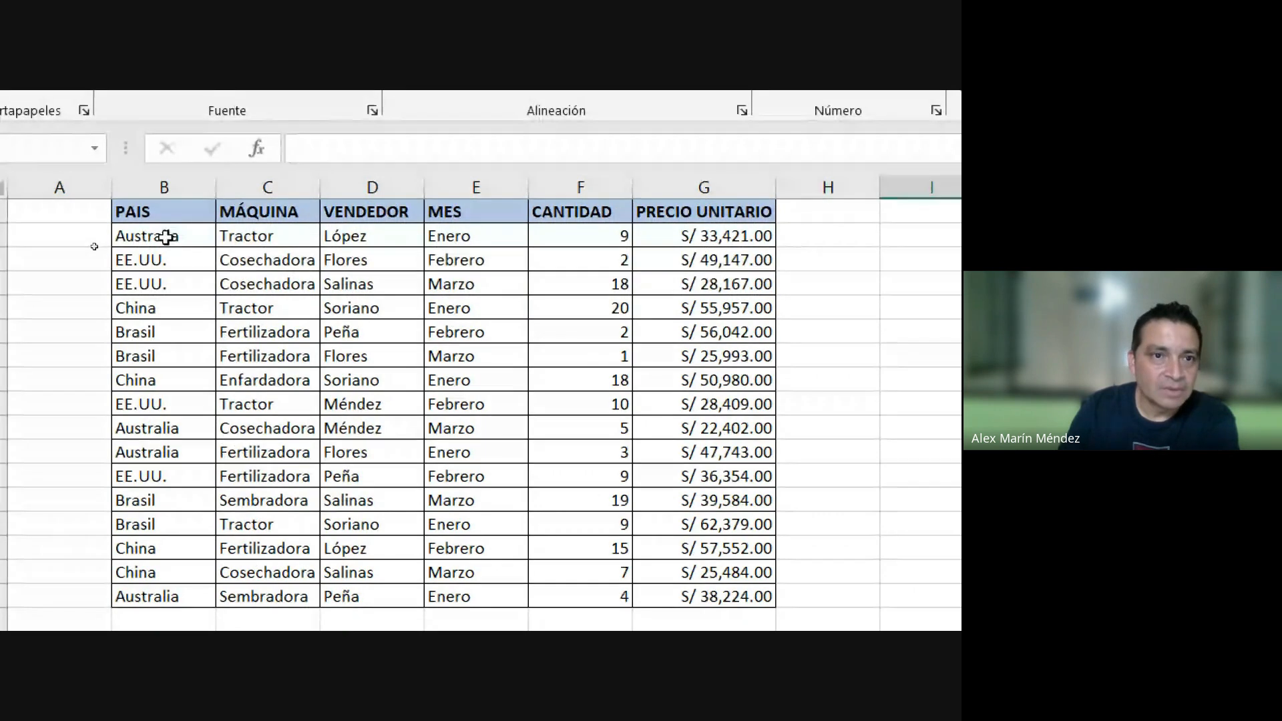
left_click_drag(166, 238, 135, 227)
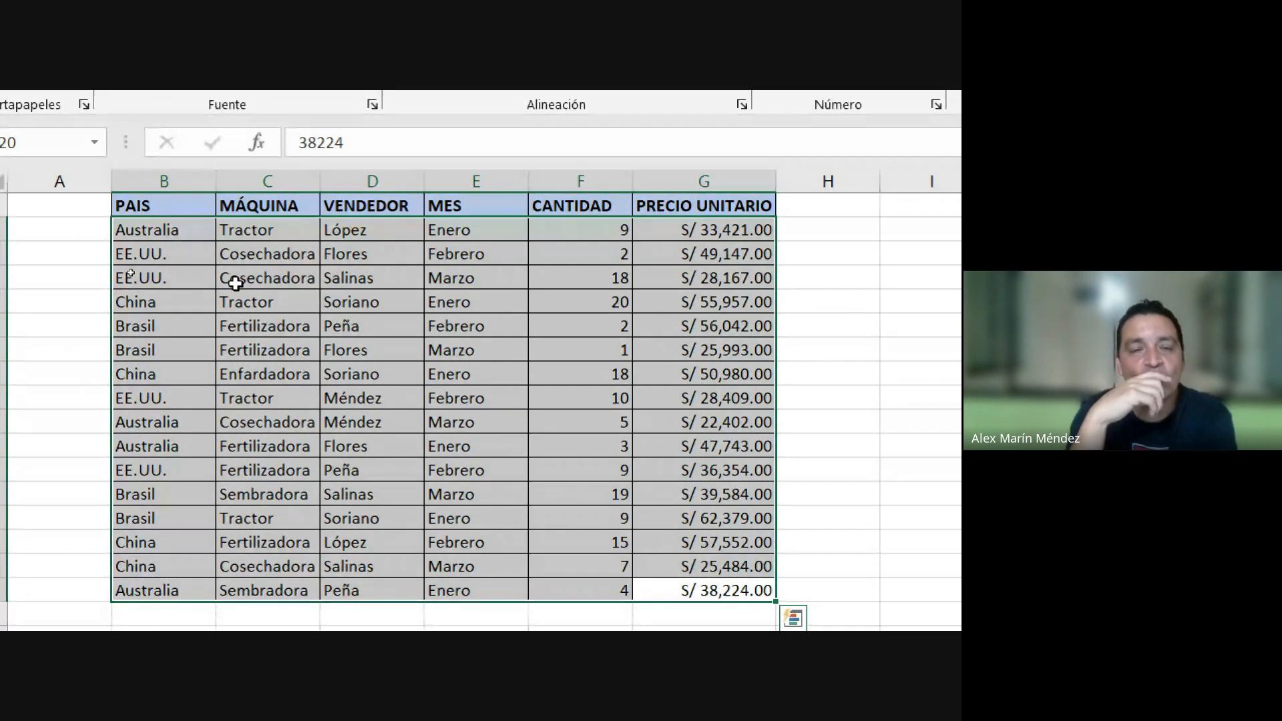
scroll(660, 262, "up", 1)
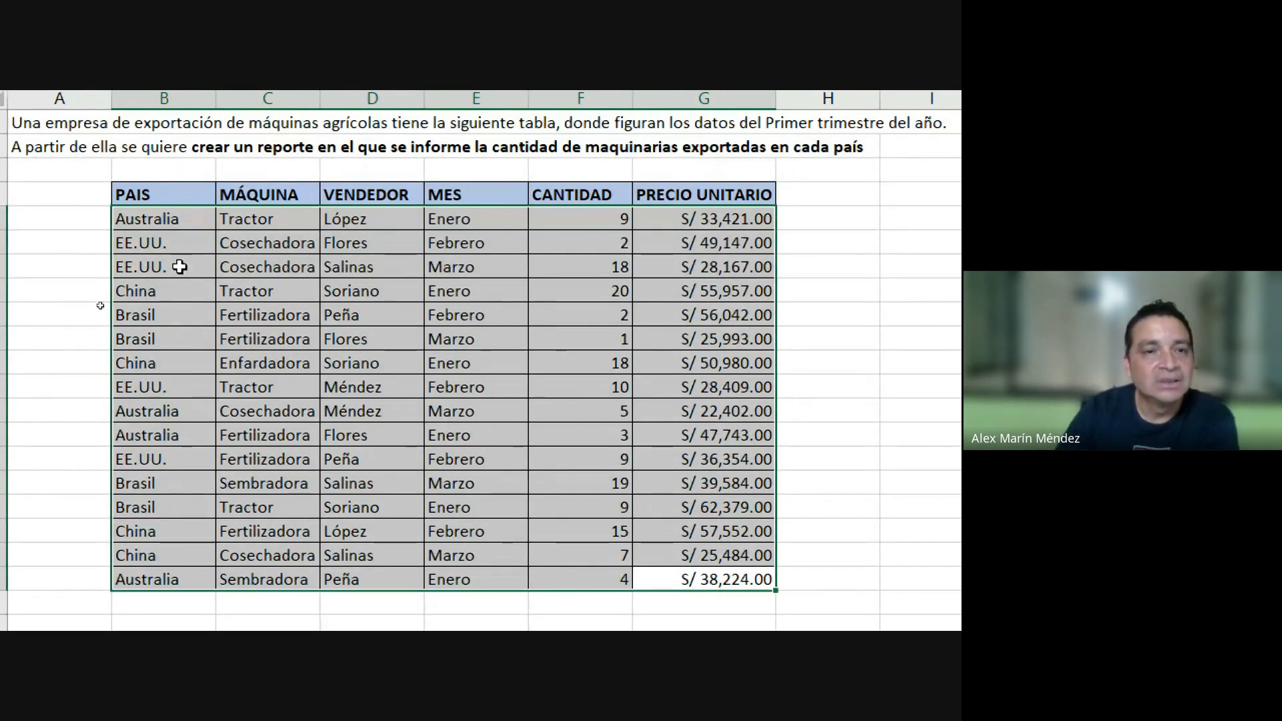
Point out the Australia records with their exported quantities, and the CANTIDAD header.
left_click(147, 217)
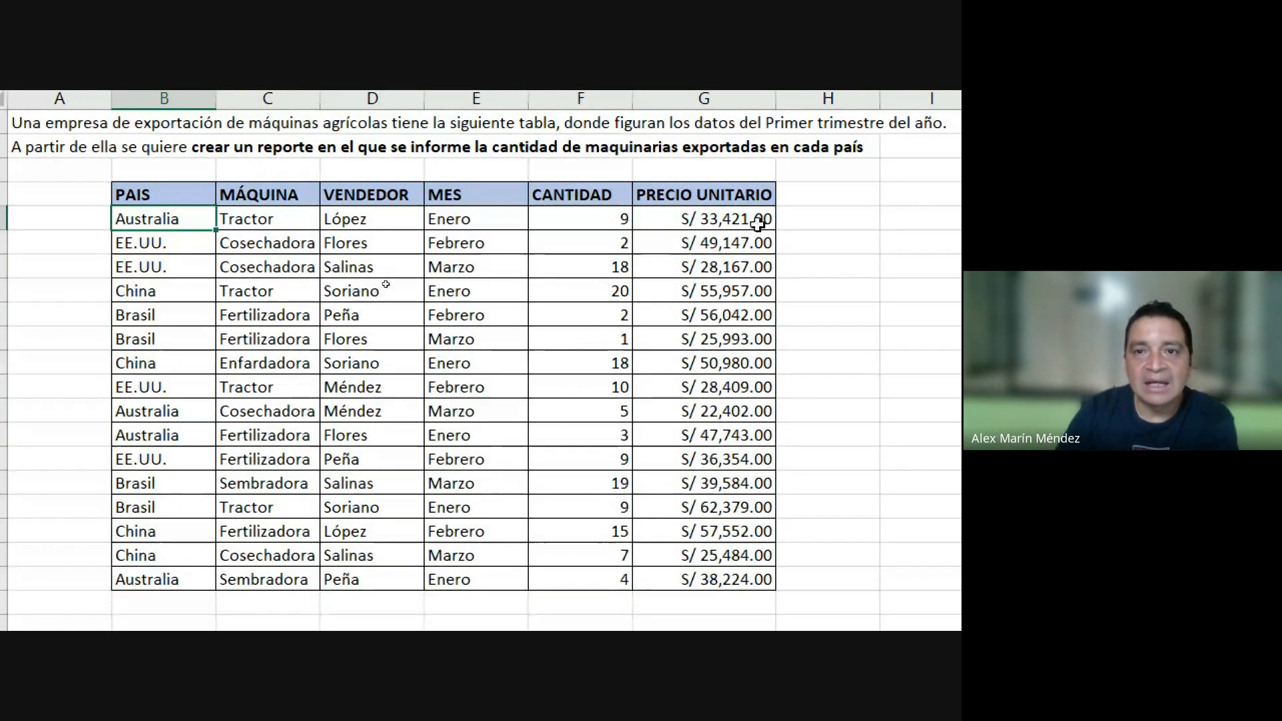
left_click(618, 220)
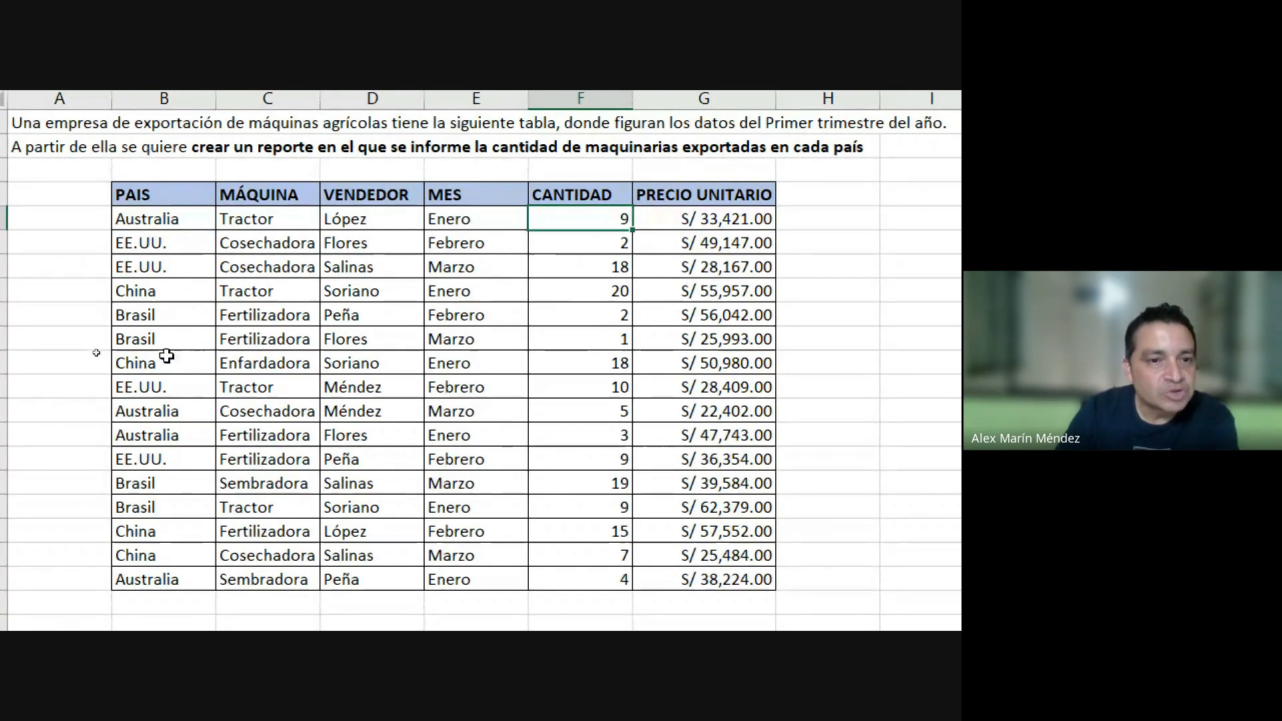
left_click(170, 415)
left_click(615, 408)
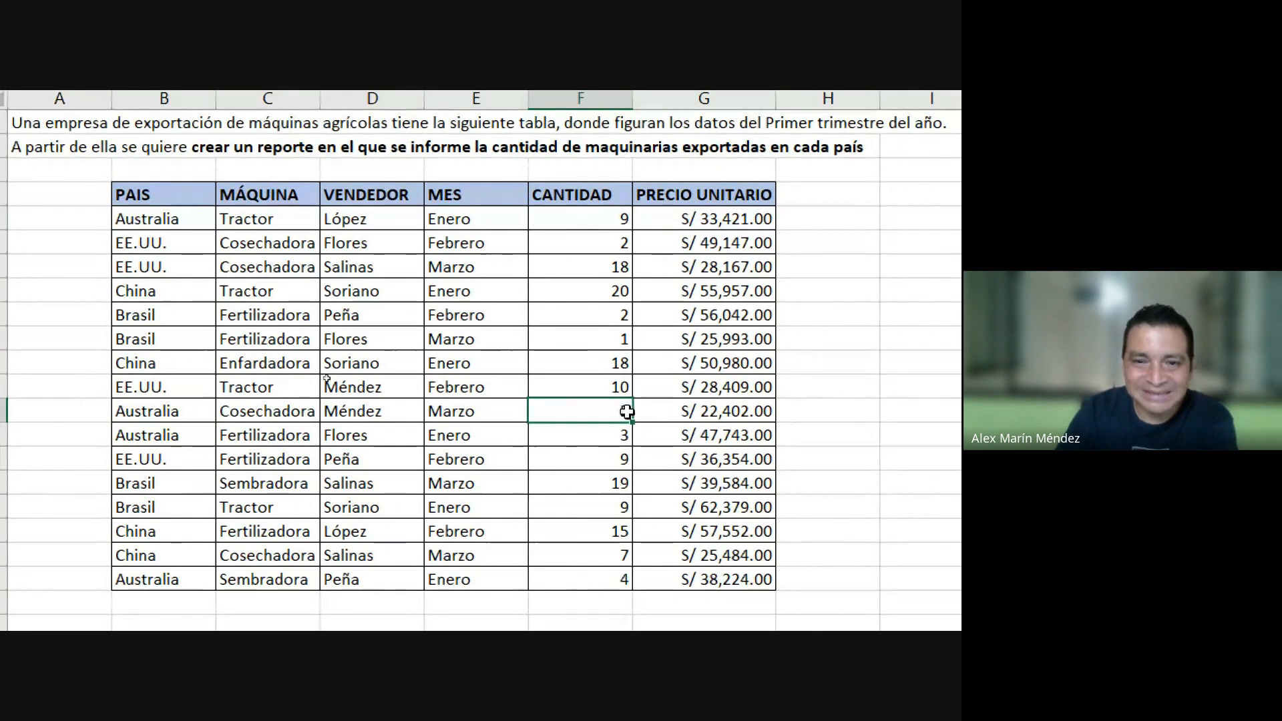
left_click(167, 435)
left_click_drag(627, 438, 708, 435)
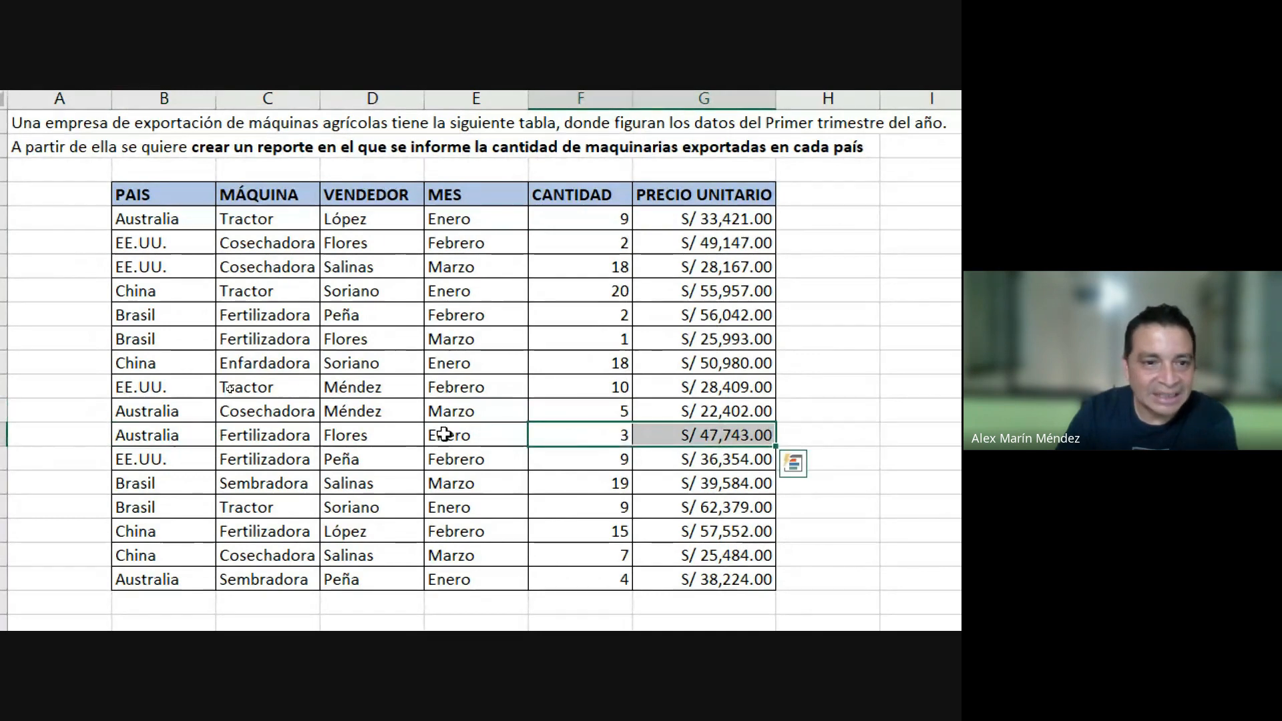
left_click(615, 569)
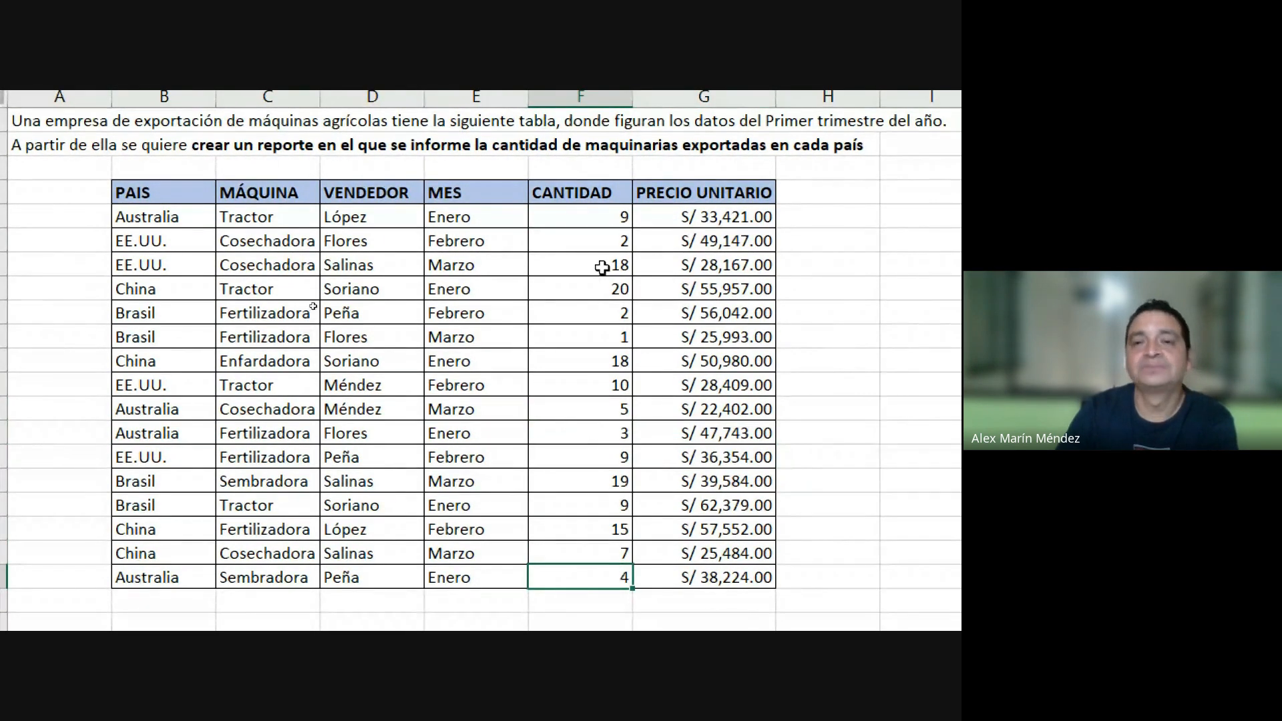
left_click(567, 194)
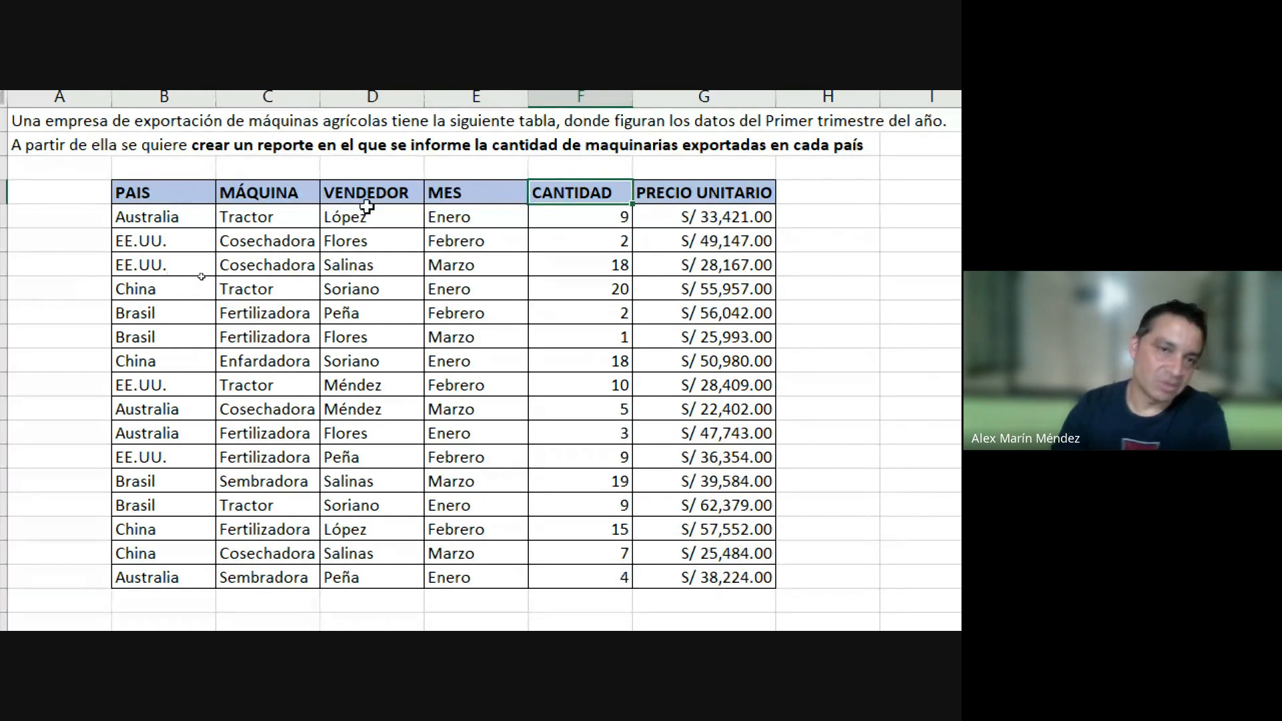
Highlight the whole Ejercicio1 table including its headers, deselect it, and select cell E6 inside the table.
left_click(549, 417)
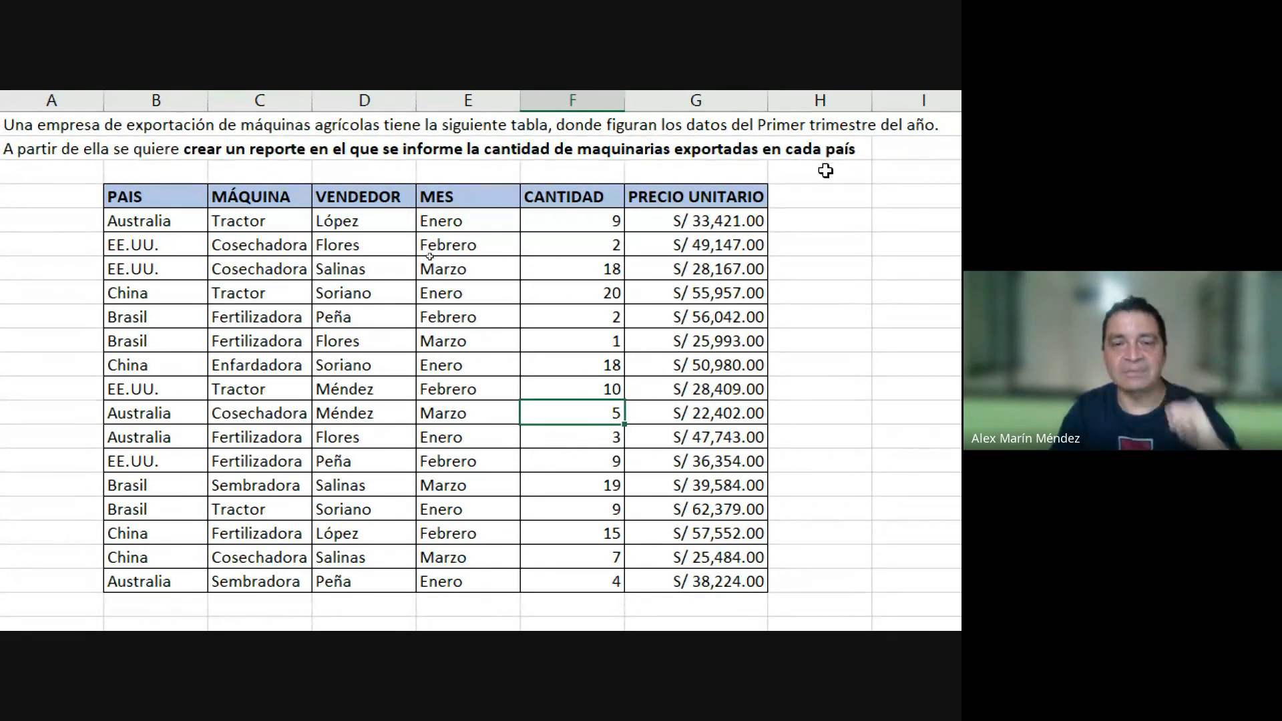
left_click(315, 364)
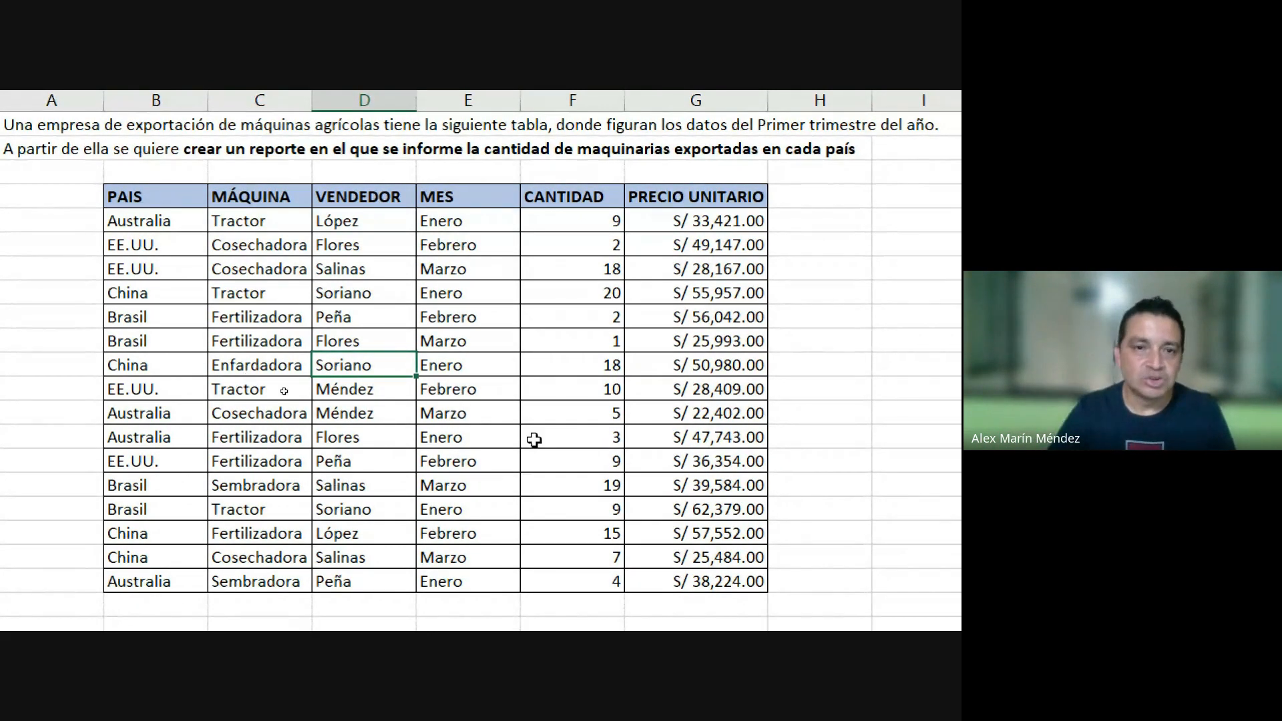
left_click_drag(140, 195, 767, 581)
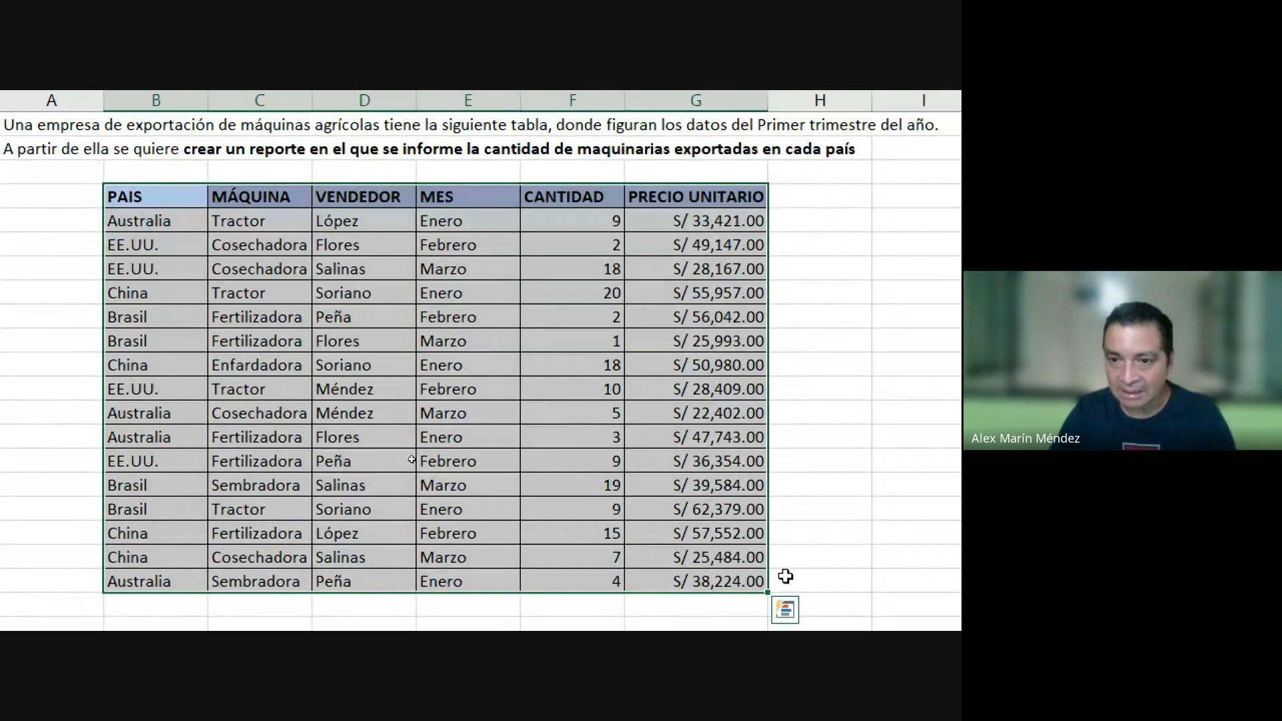
left_click(808, 584)
left_click(347, 296)
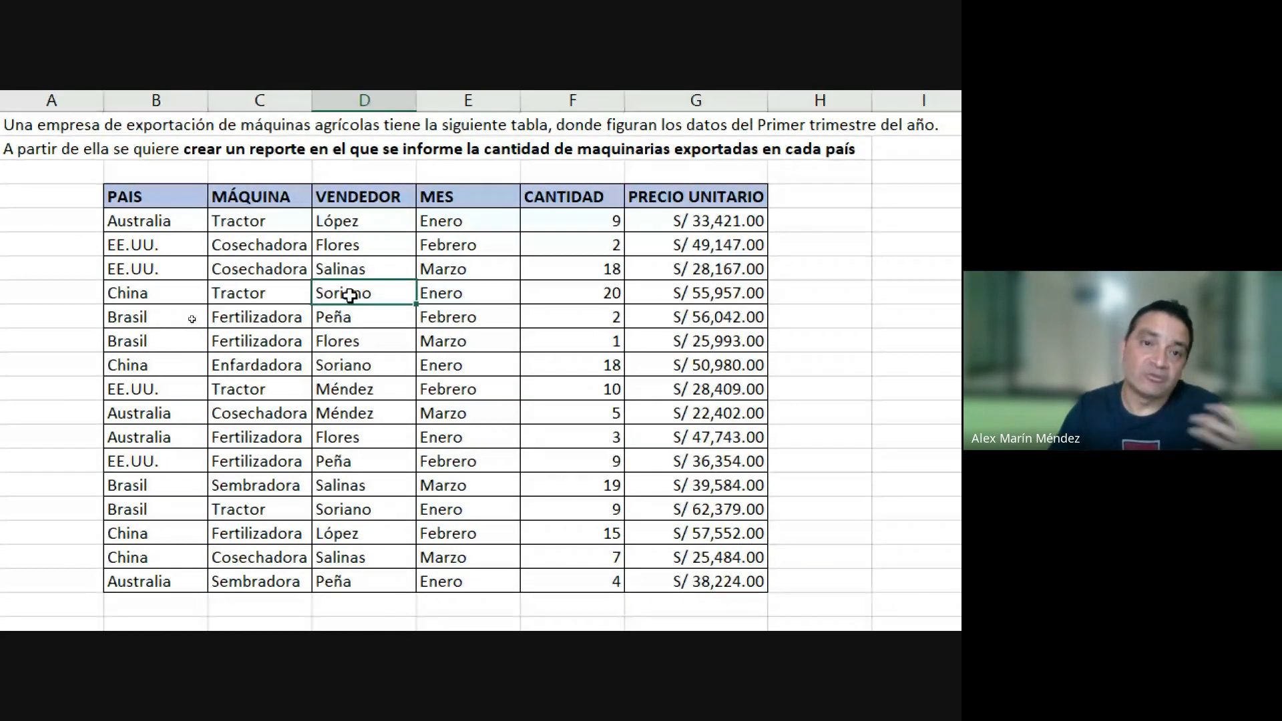
left_click_drag(387, 309, 442, 243)
left_click(443, 243)
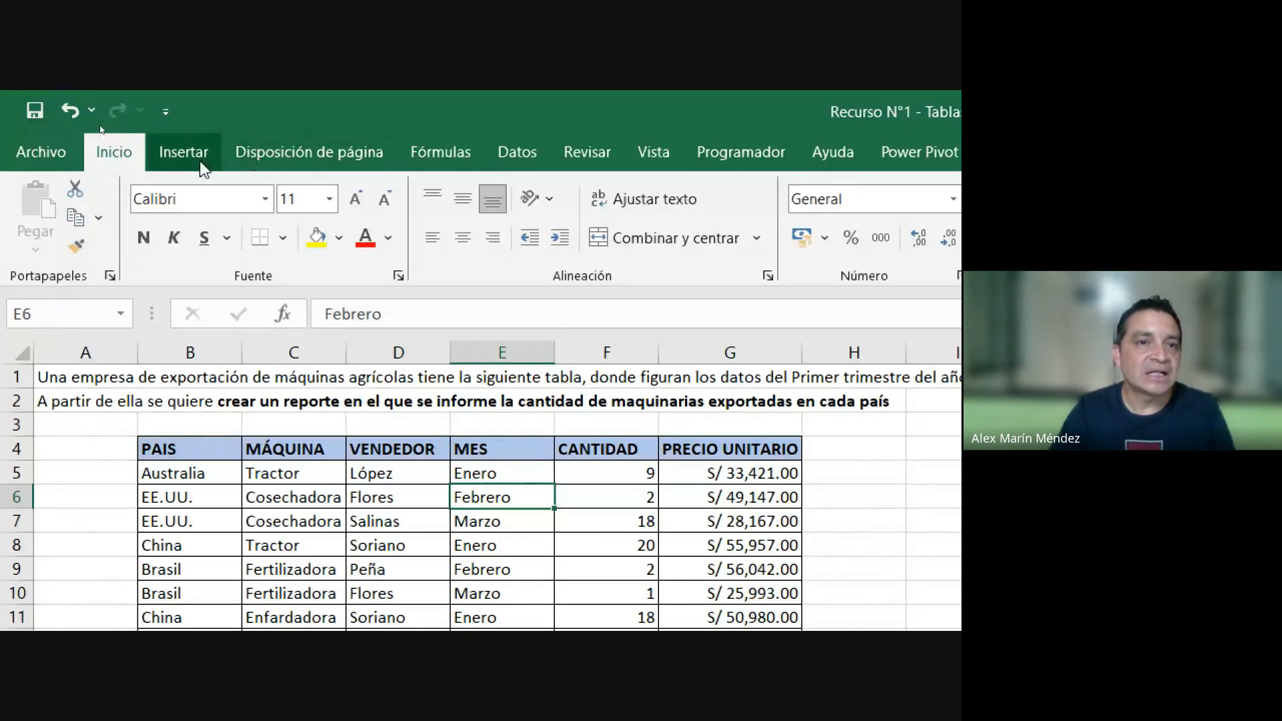
Convert the Ejercicio1 data range B4:G20 into an Excel table with headers.
left_click(199, 161)
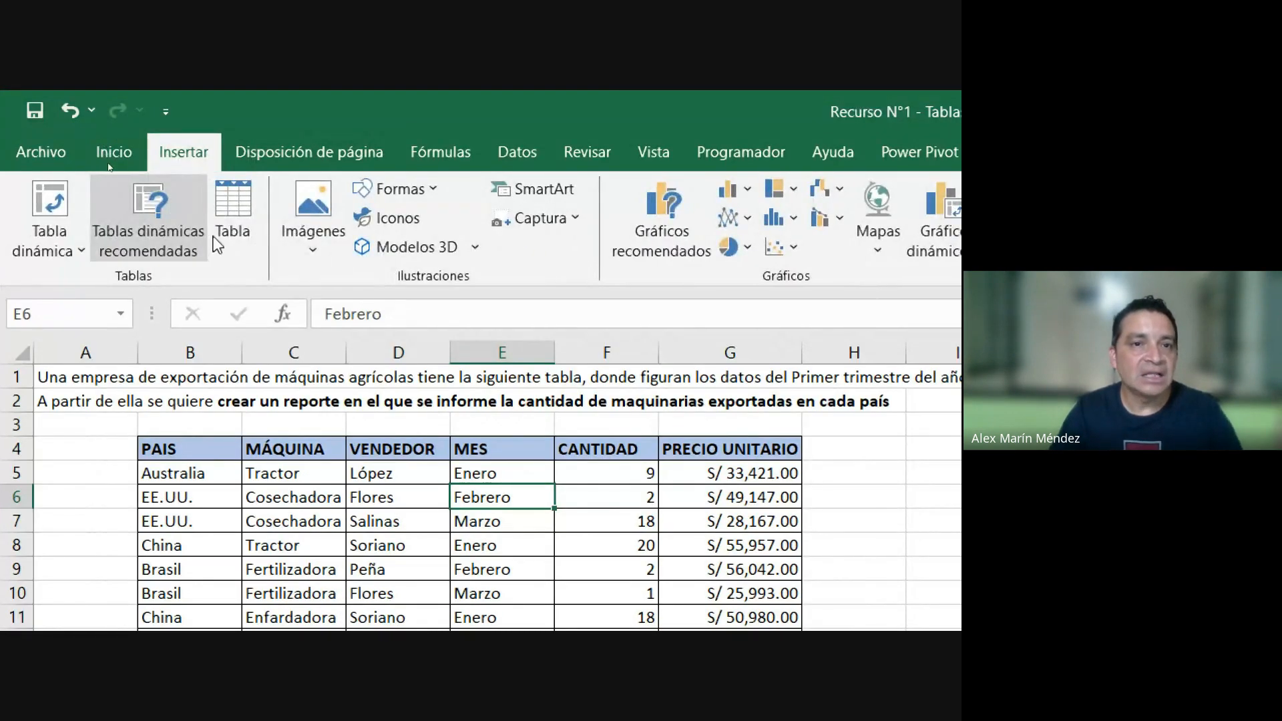
left_click(246, 232)
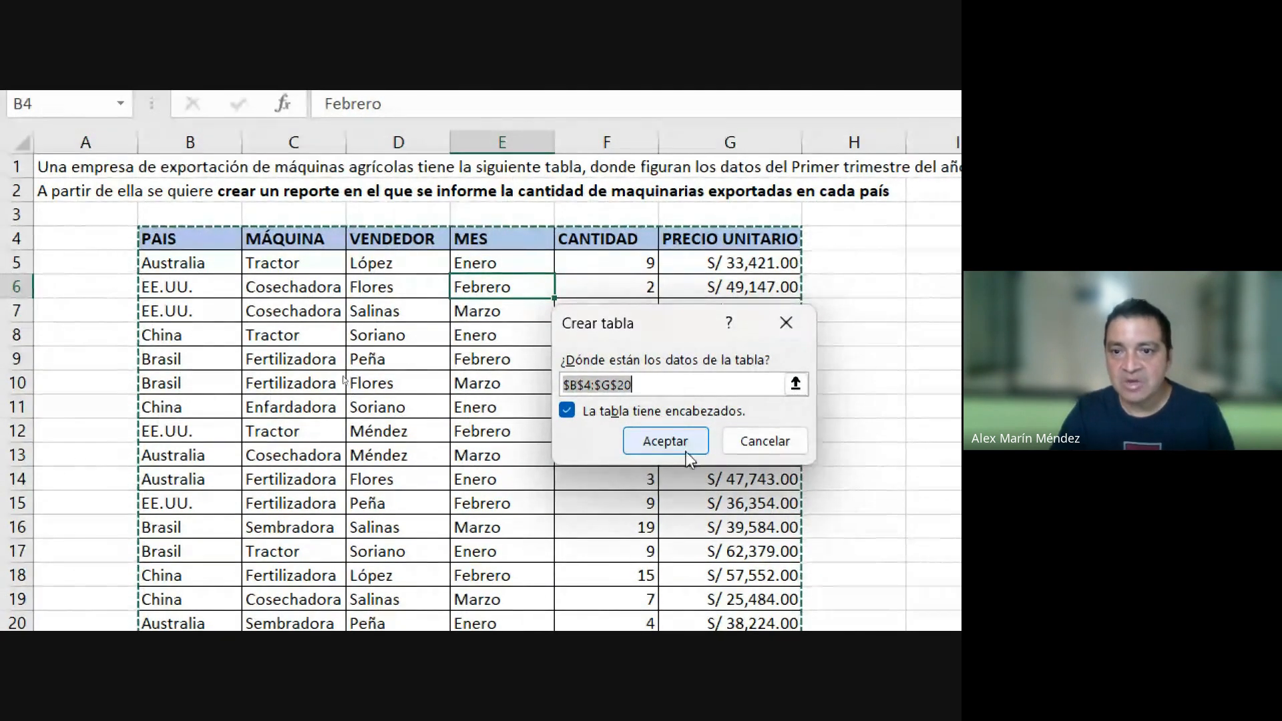
left_click(664, 442)
left_click(530, 449)
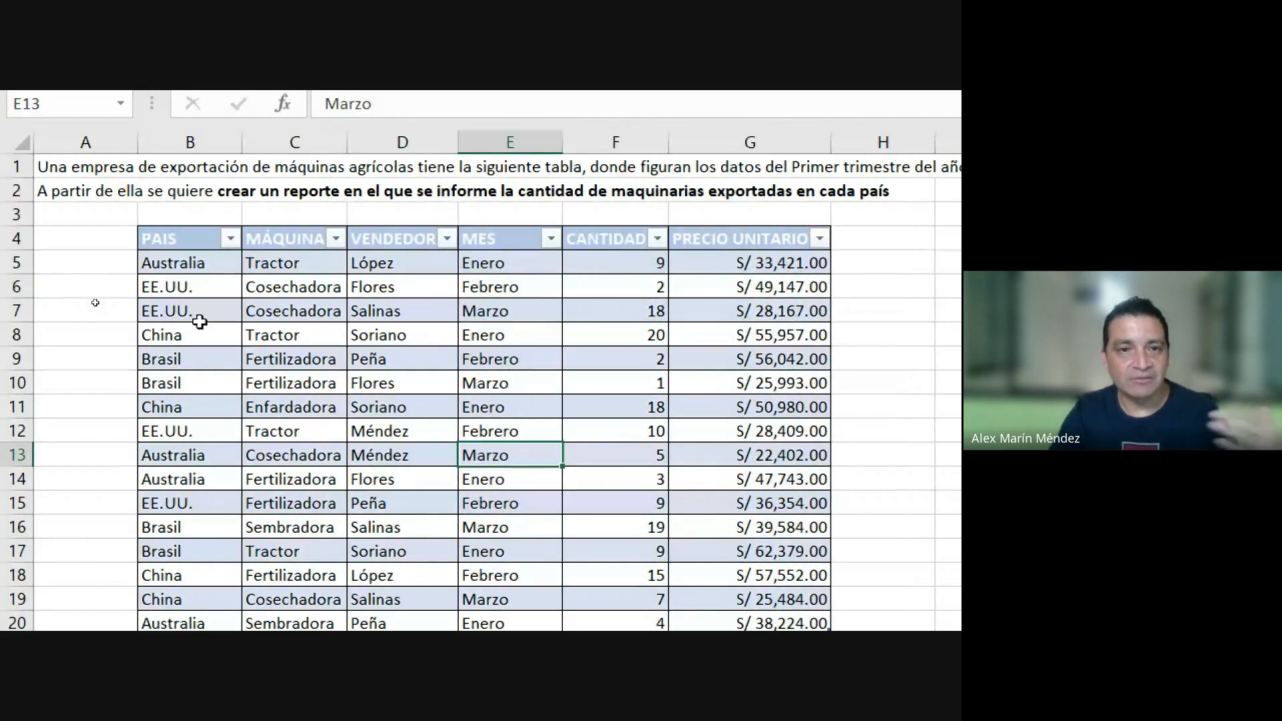
Point out the table name in the table design properties without changing it, and reselect a cell inside the table.
left_click(421, 365)
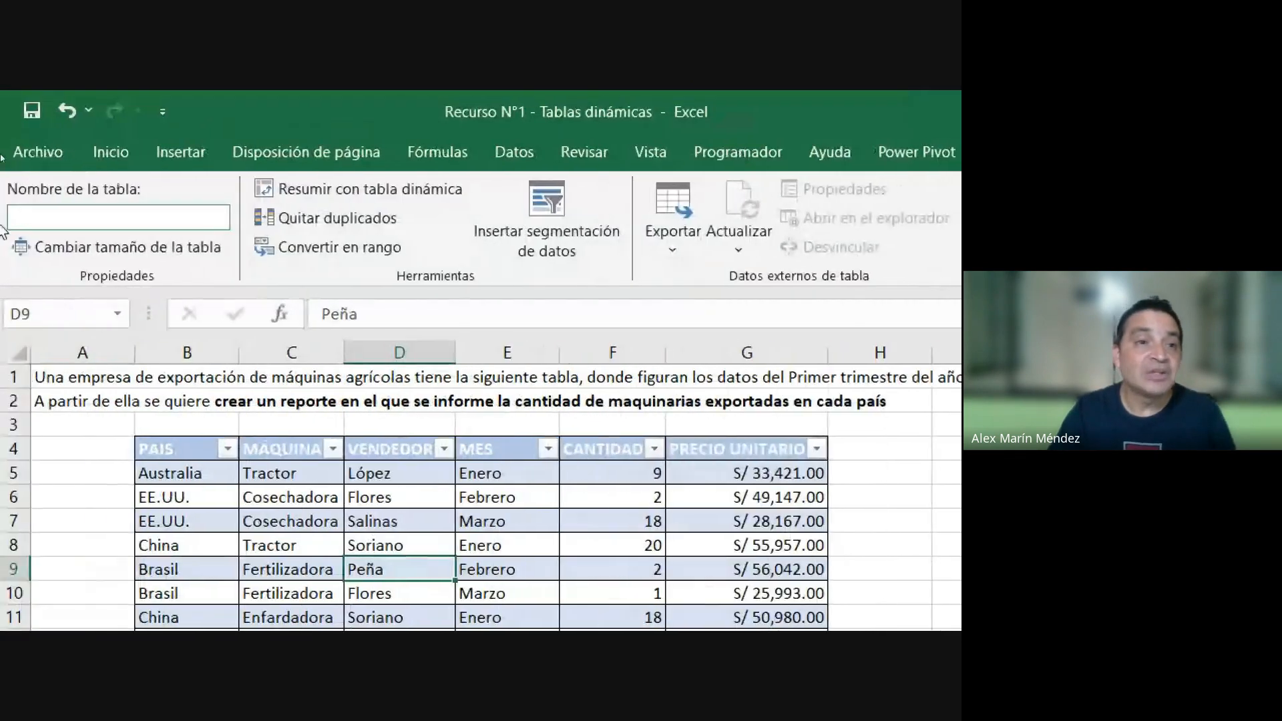
left_click(80, 222)
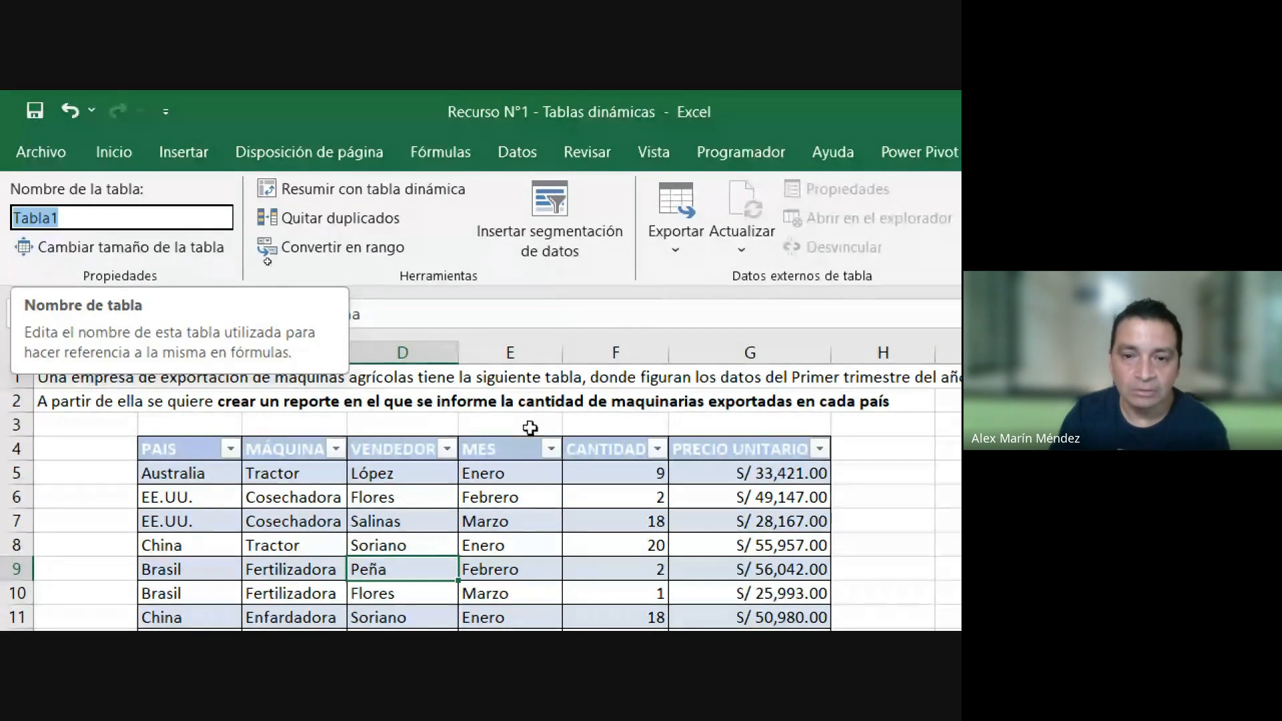
left_click(559, 547)
Review the converted table's records and select sample cells inside it, such as D16 and E12.
scroll(598, 568, "down", 2)
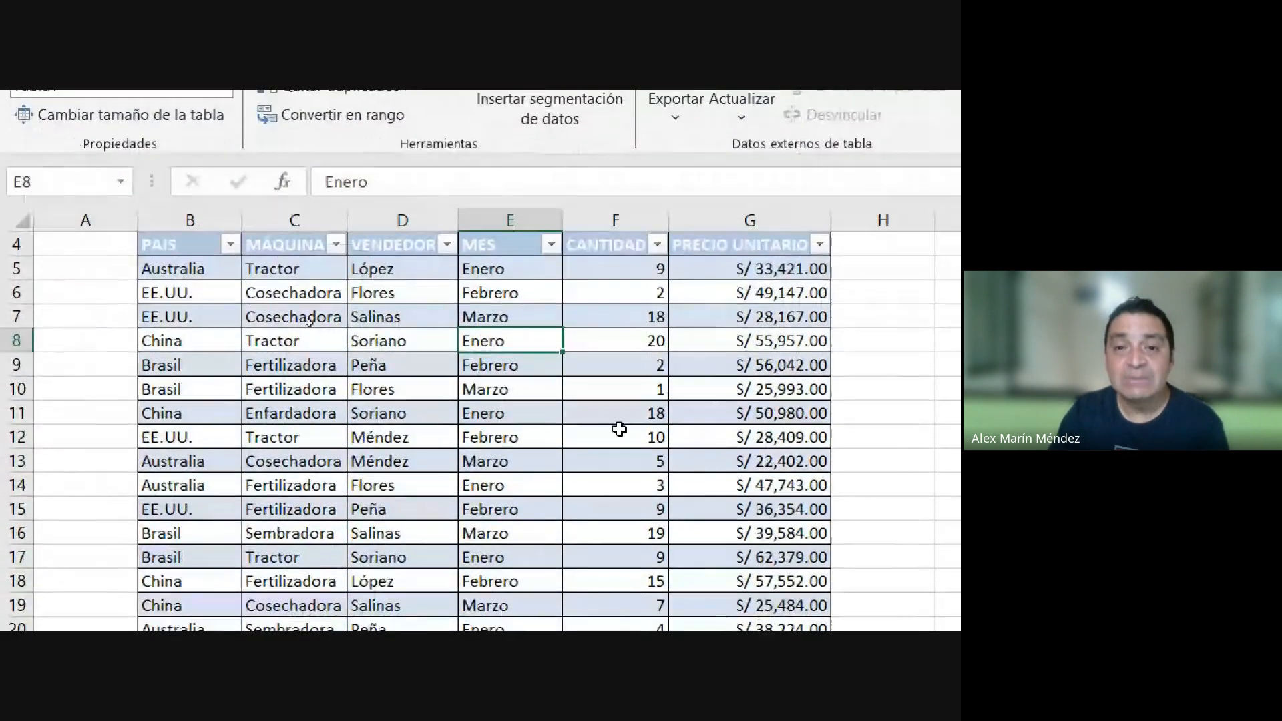
scroll(622, 424, "up", 1)
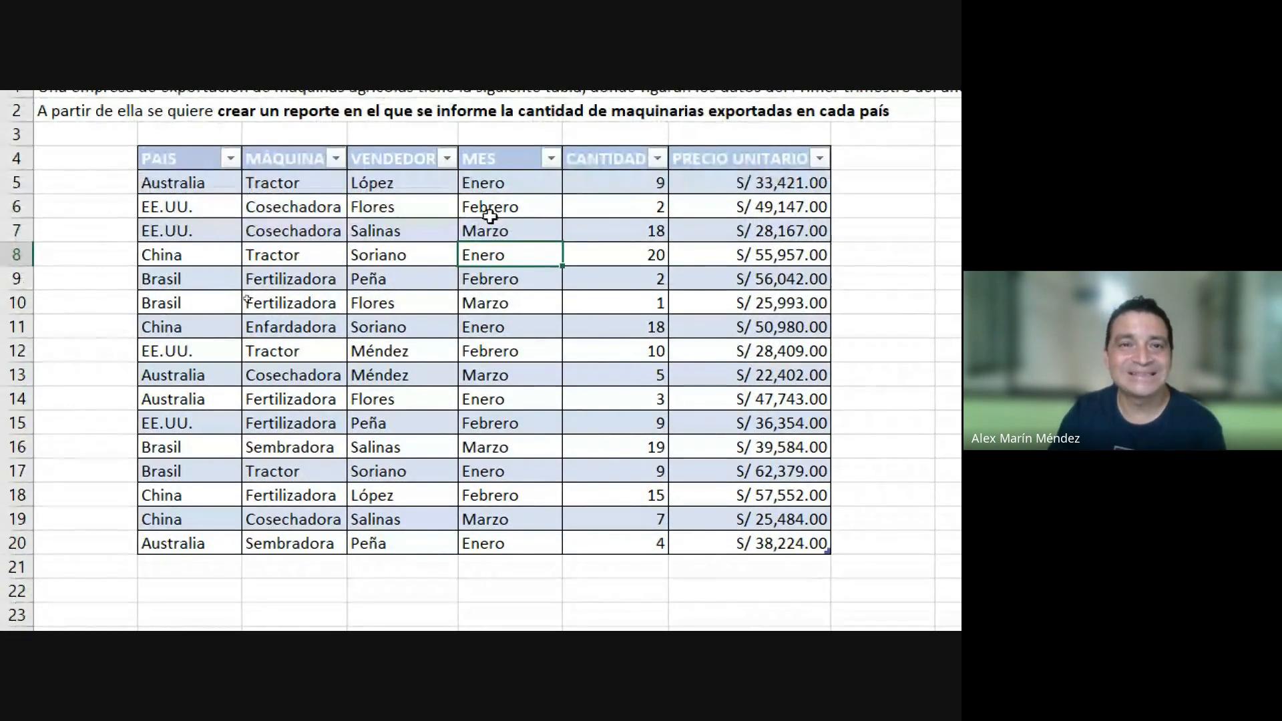
left_click(570, 321)
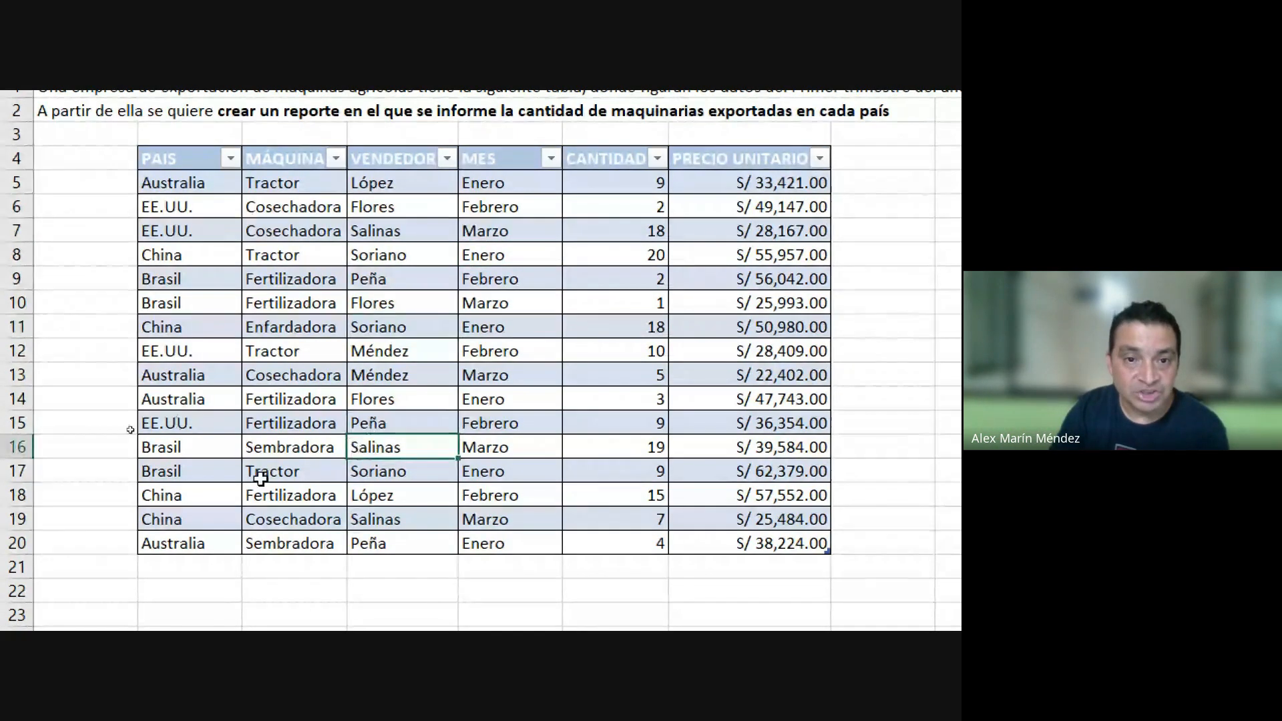
left_click(246, 204)
left_click(504, 353)
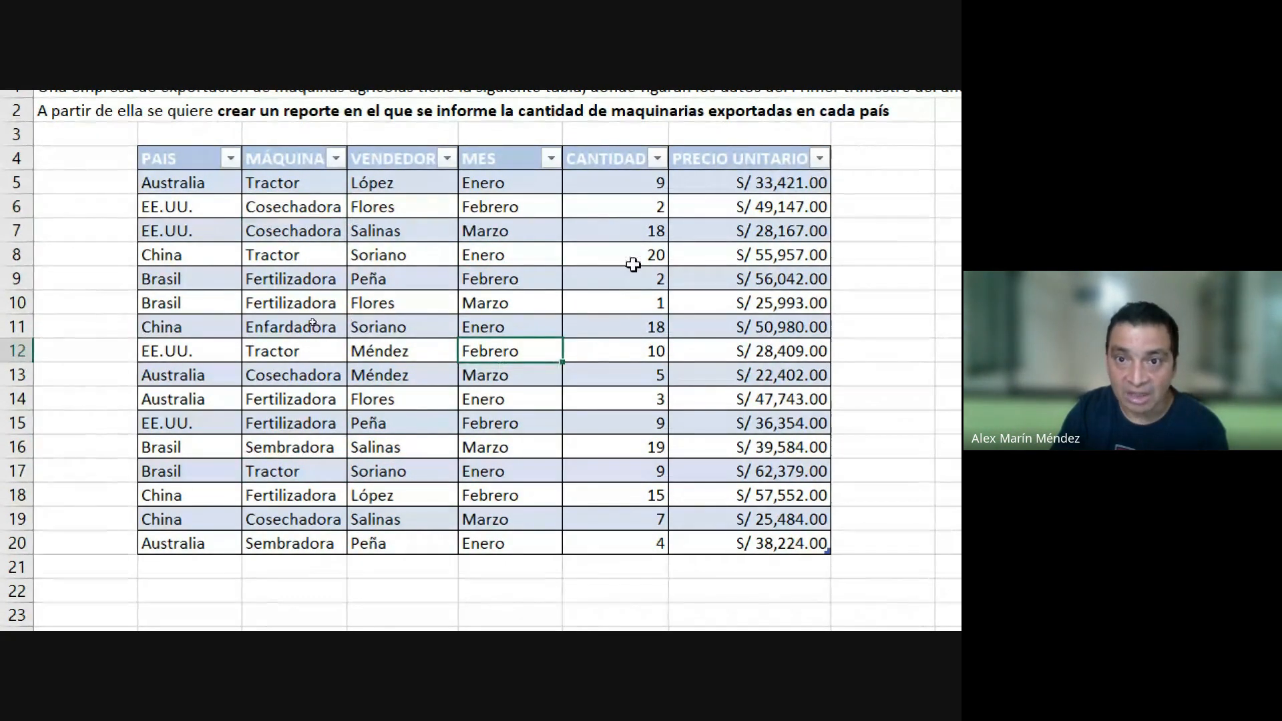
Insert a pivot table based on Tabla1 in the existing Ejercicio1 worksheet at cell J4.
left_click(537, 262)
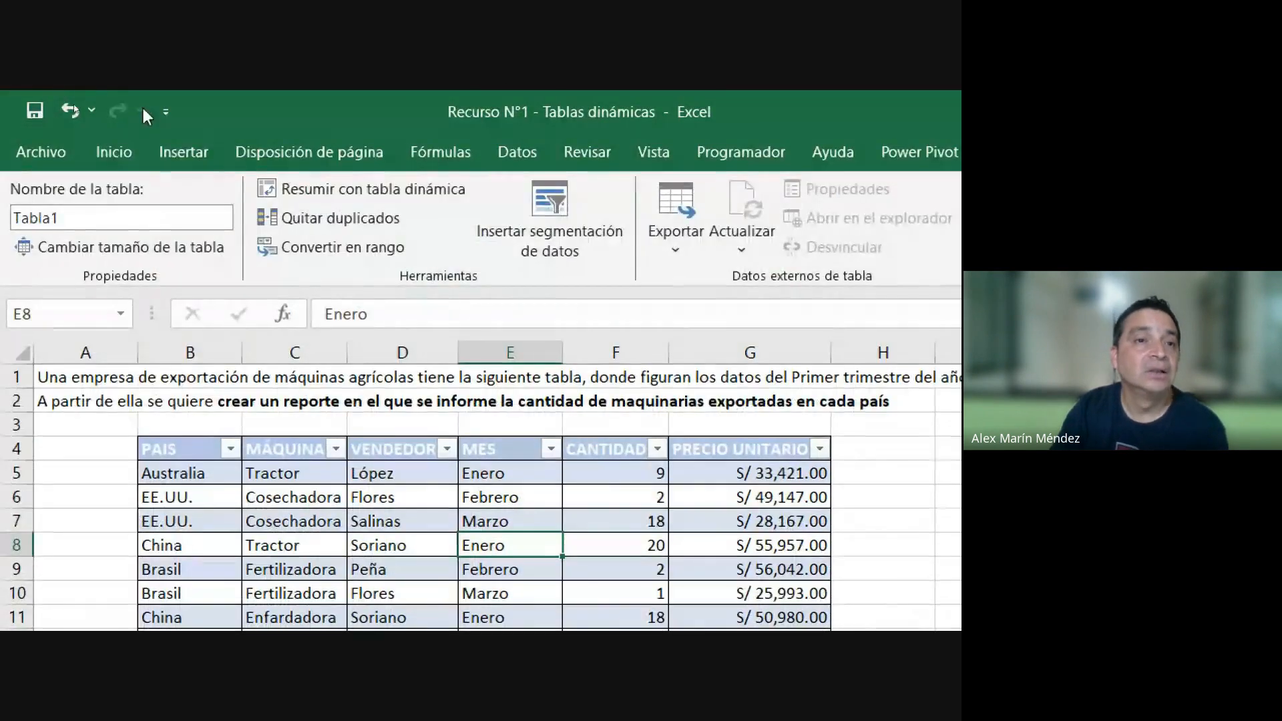
left_click(183, 149)
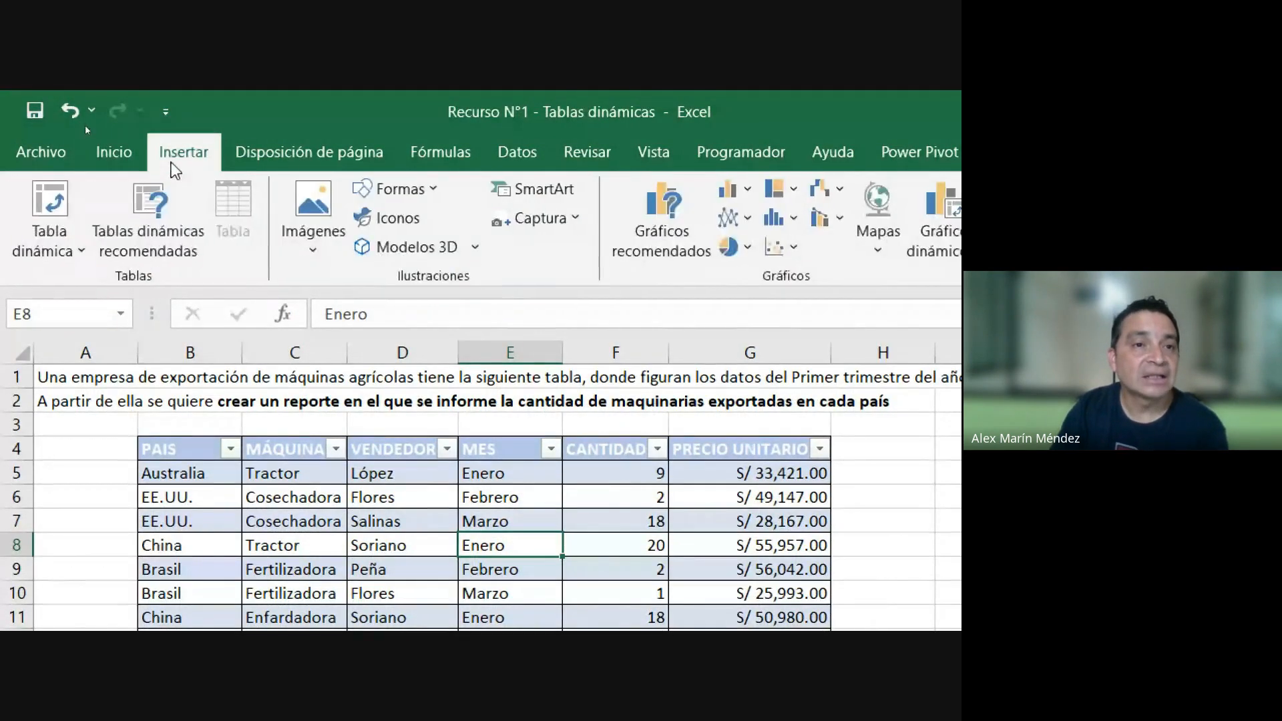
left_click(53, 200)
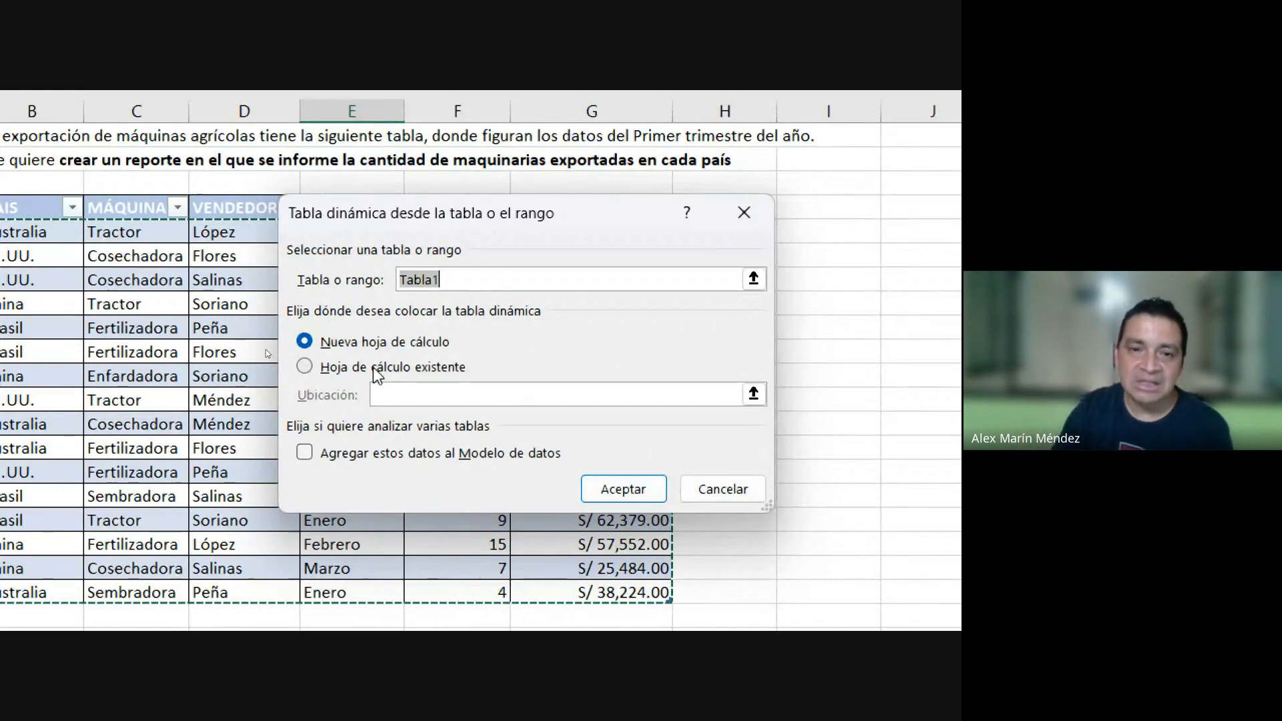
left_click(305, 367)
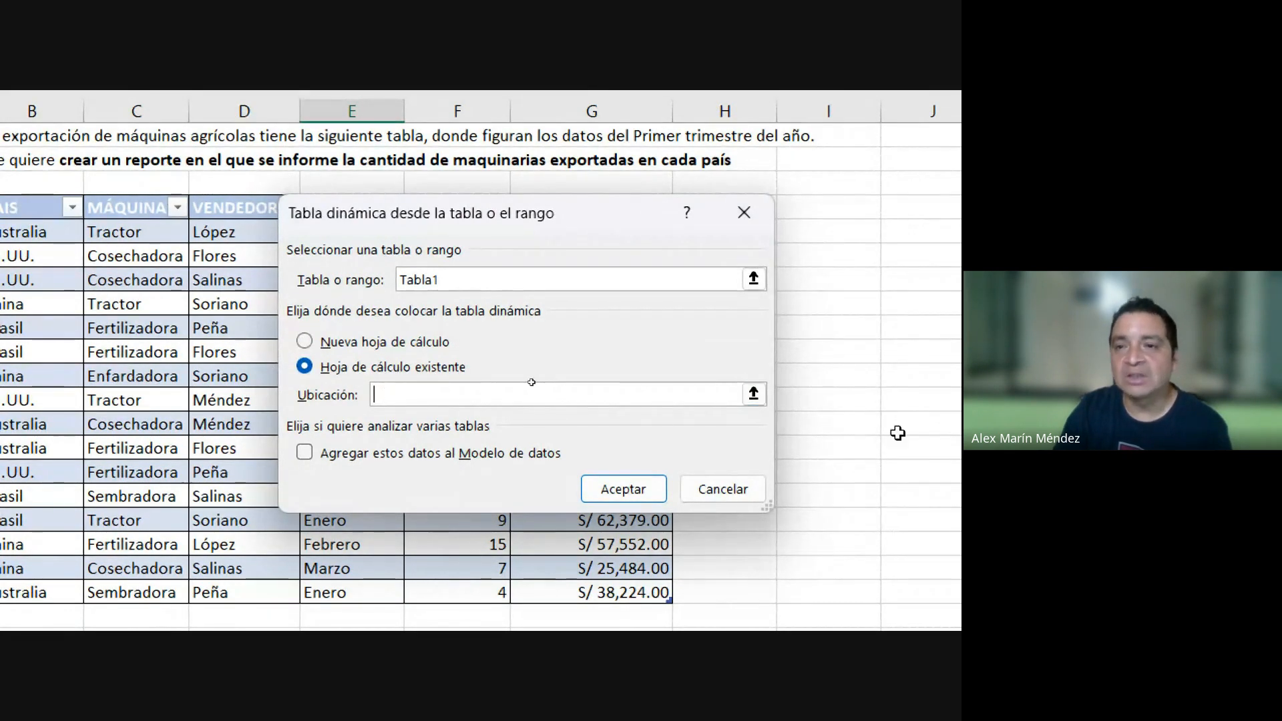
left_click(791, 209)
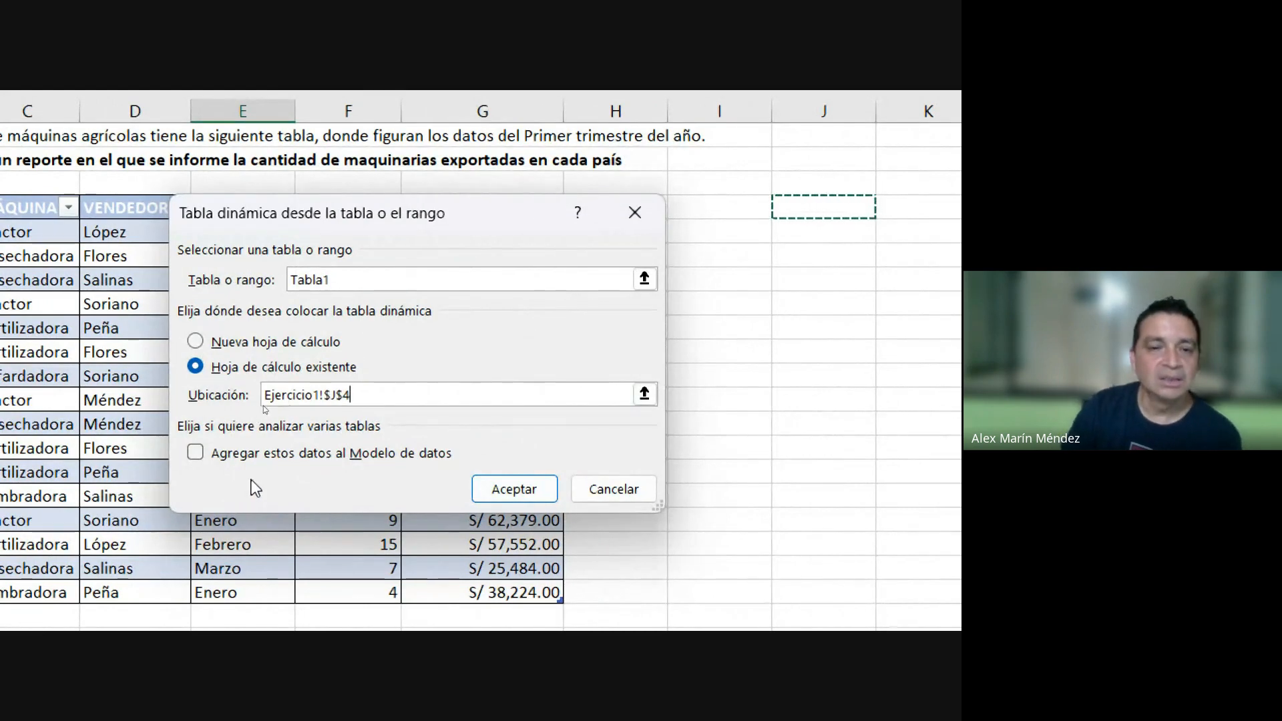
left_click(527, 494)
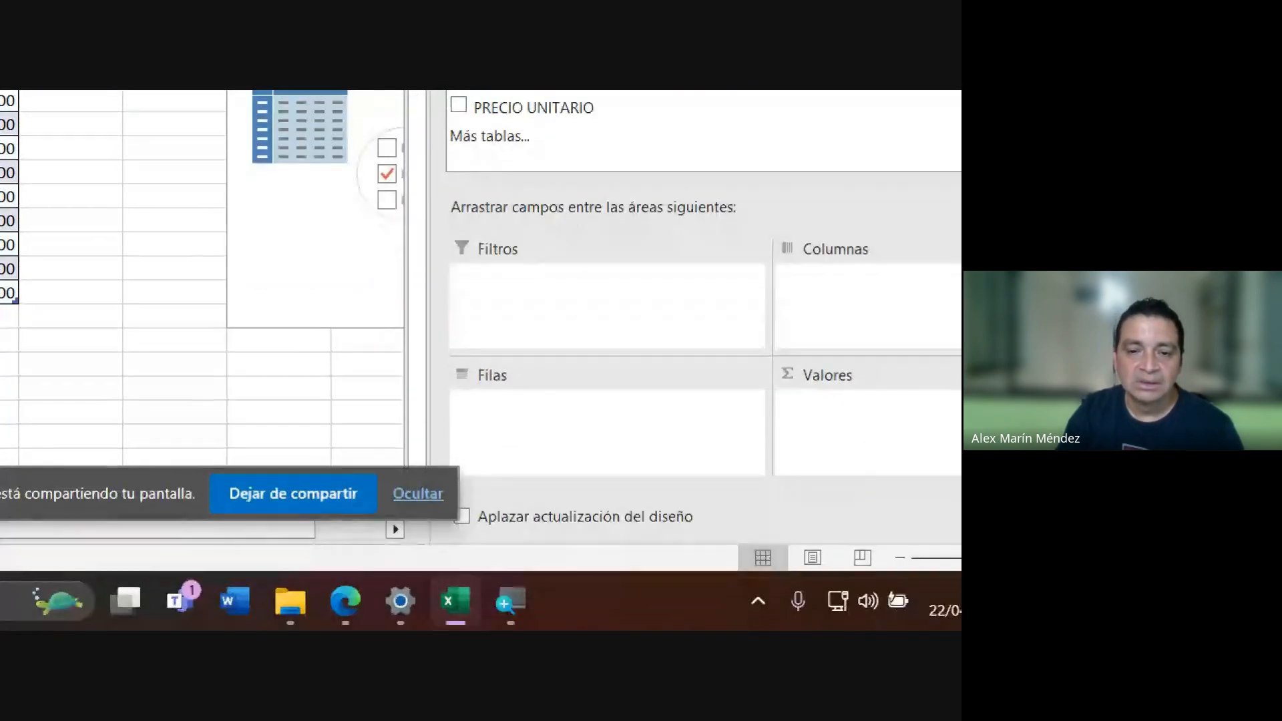
Set the Windows Magnifier (Lupa) zoom to 100% and switch to the Google Meet call to check its chat.
left_click(529, 620)
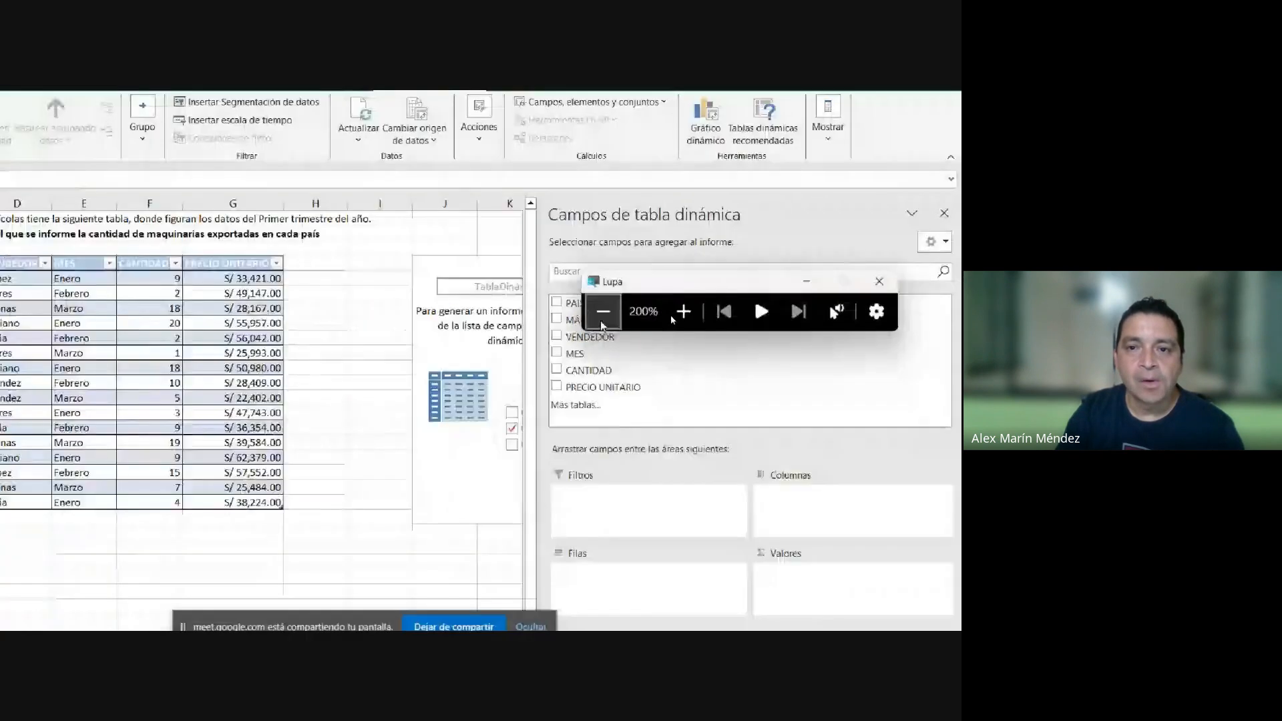
left_click(603, 320)
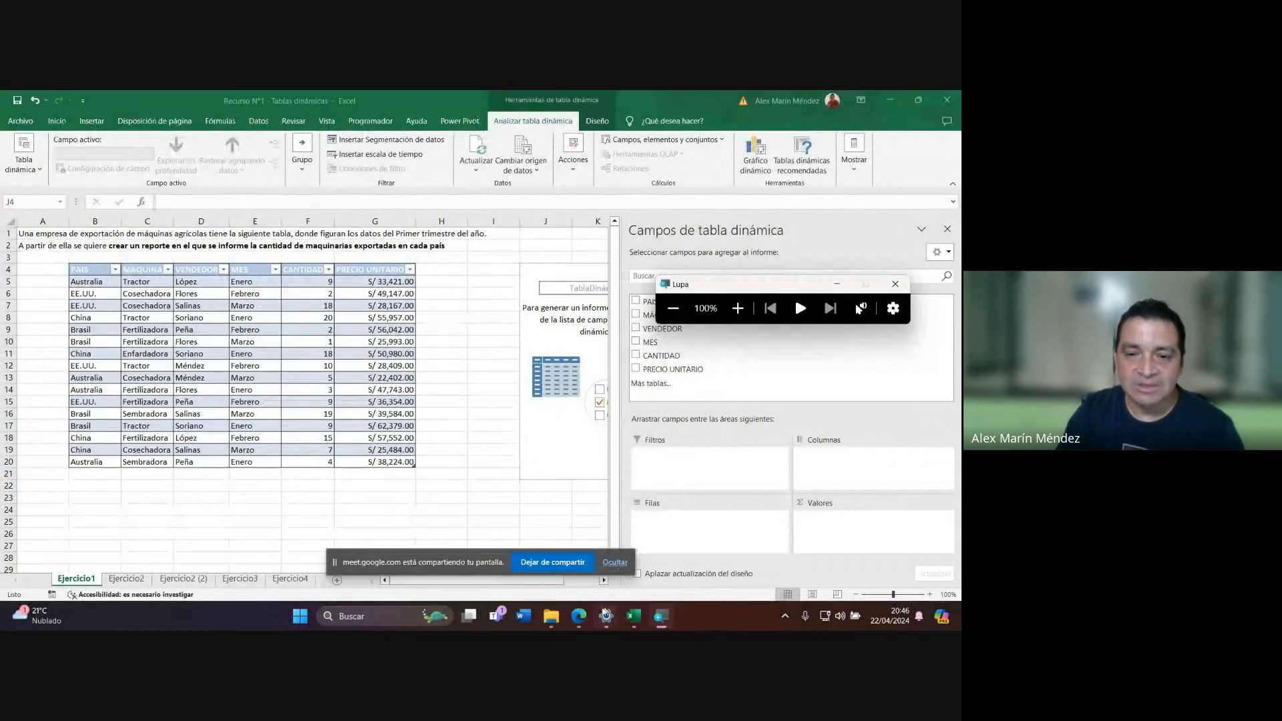
mouse_move(578, 615)
left_click(512, 568)
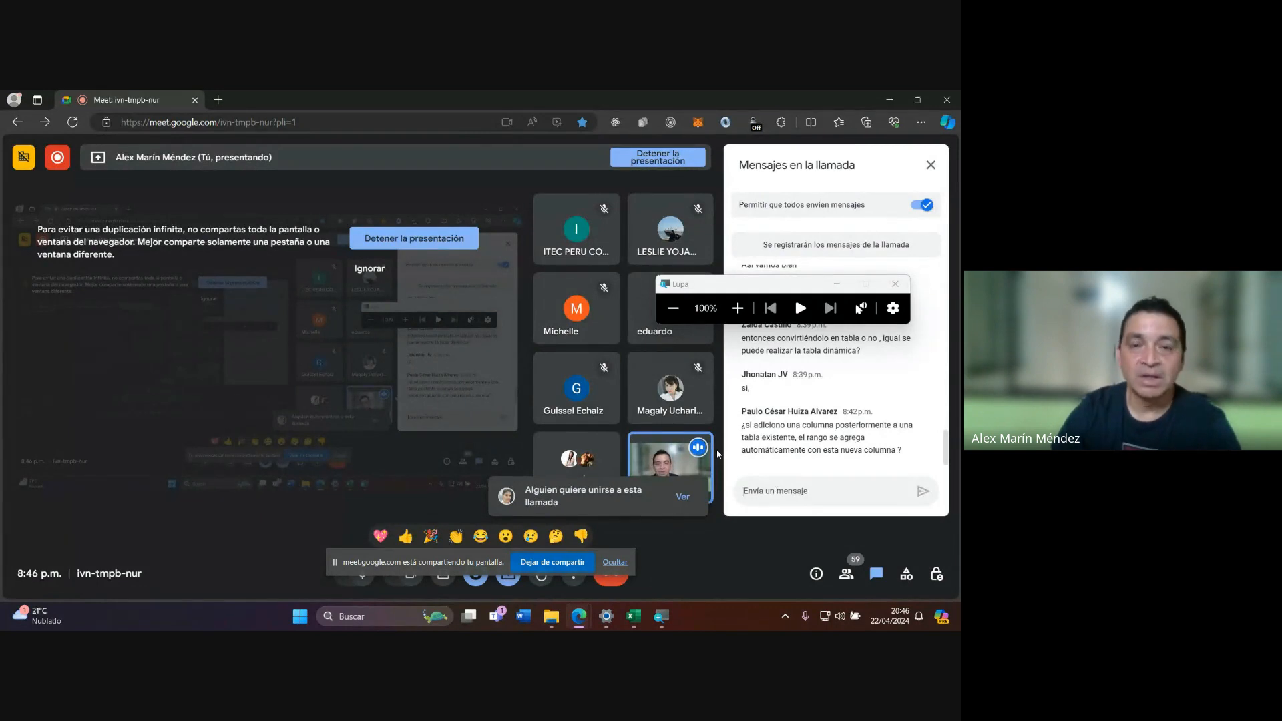
Return to Excel and bring up the Recurso N°1 - Tablas dinámicas workbook.
left_click(633, 615)
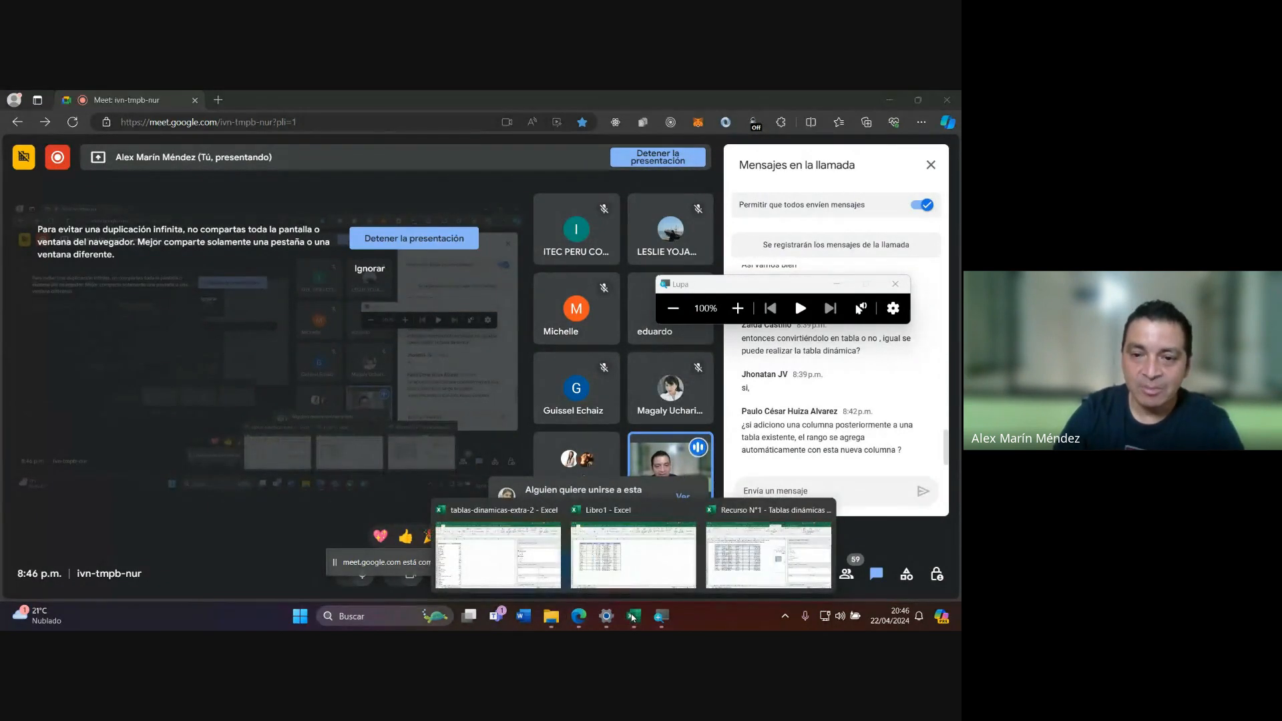
left_click(516, 570)
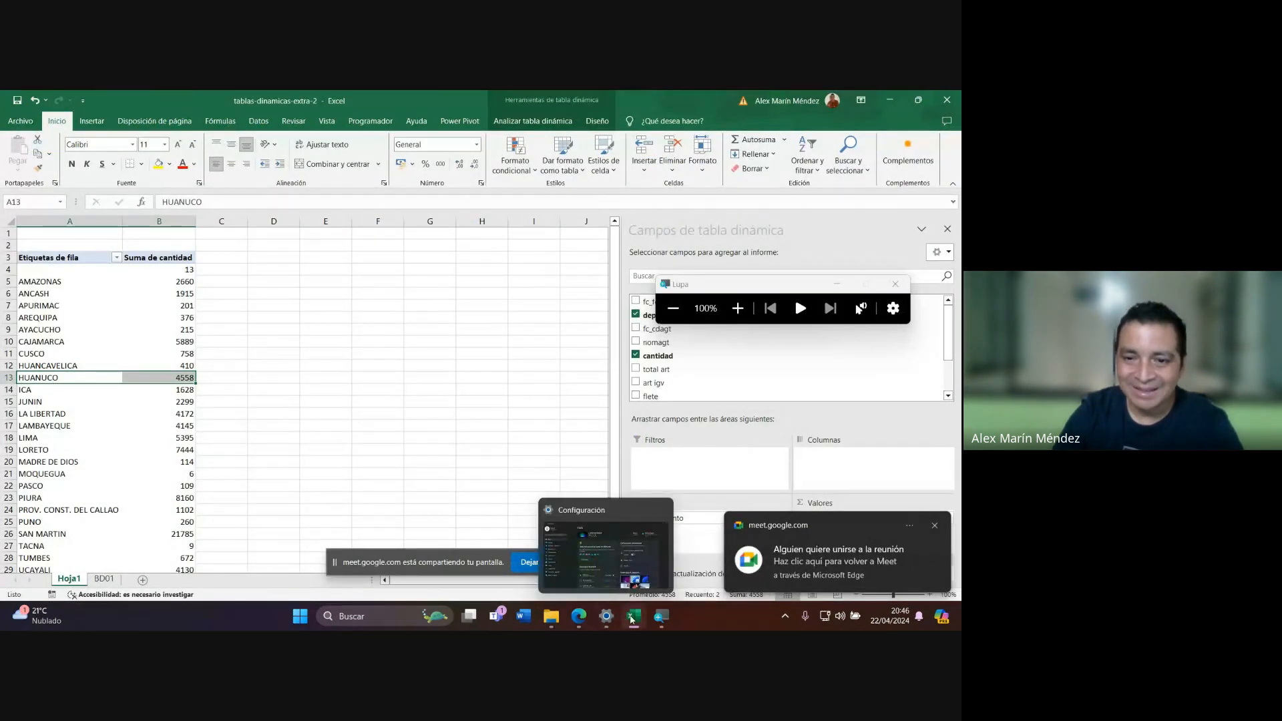
mouse_move(633, 617)
left_click(754, 560)
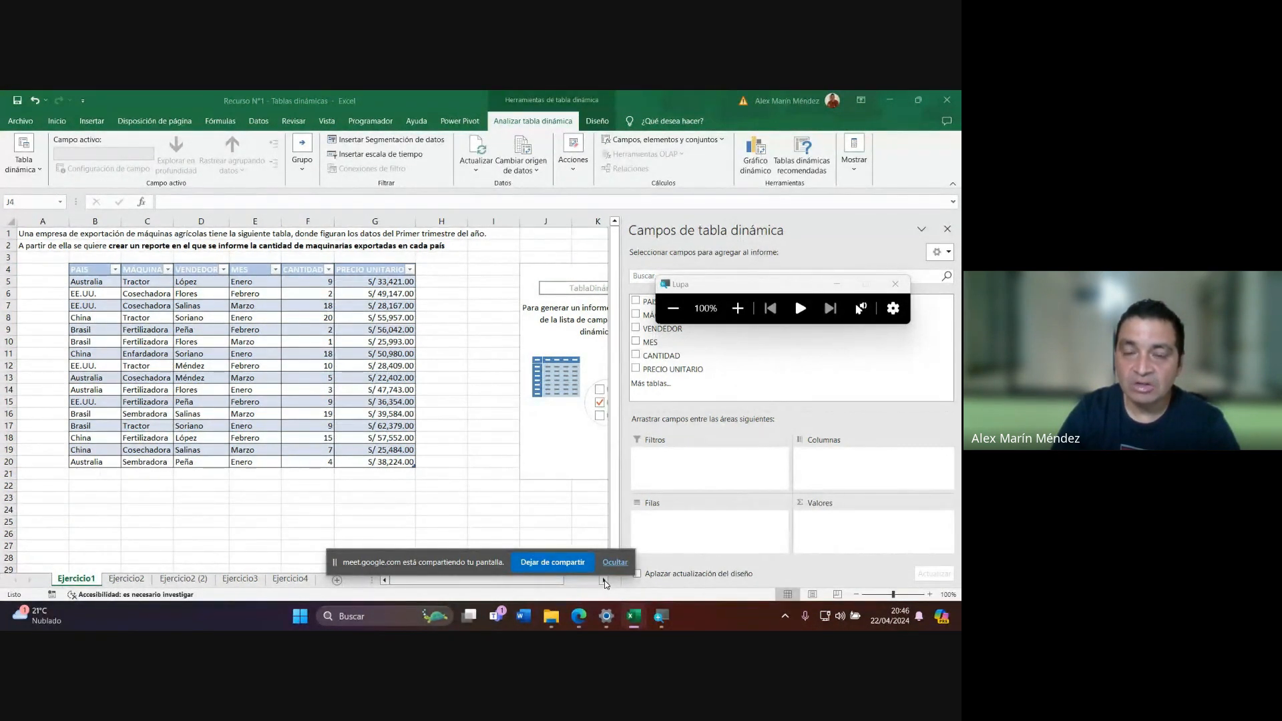
Minimize the Magnifier window and move the screen-sharing bar up to uncover the sheet's scroll bar, showing the empty pivot table area.
left_click(837, 284)
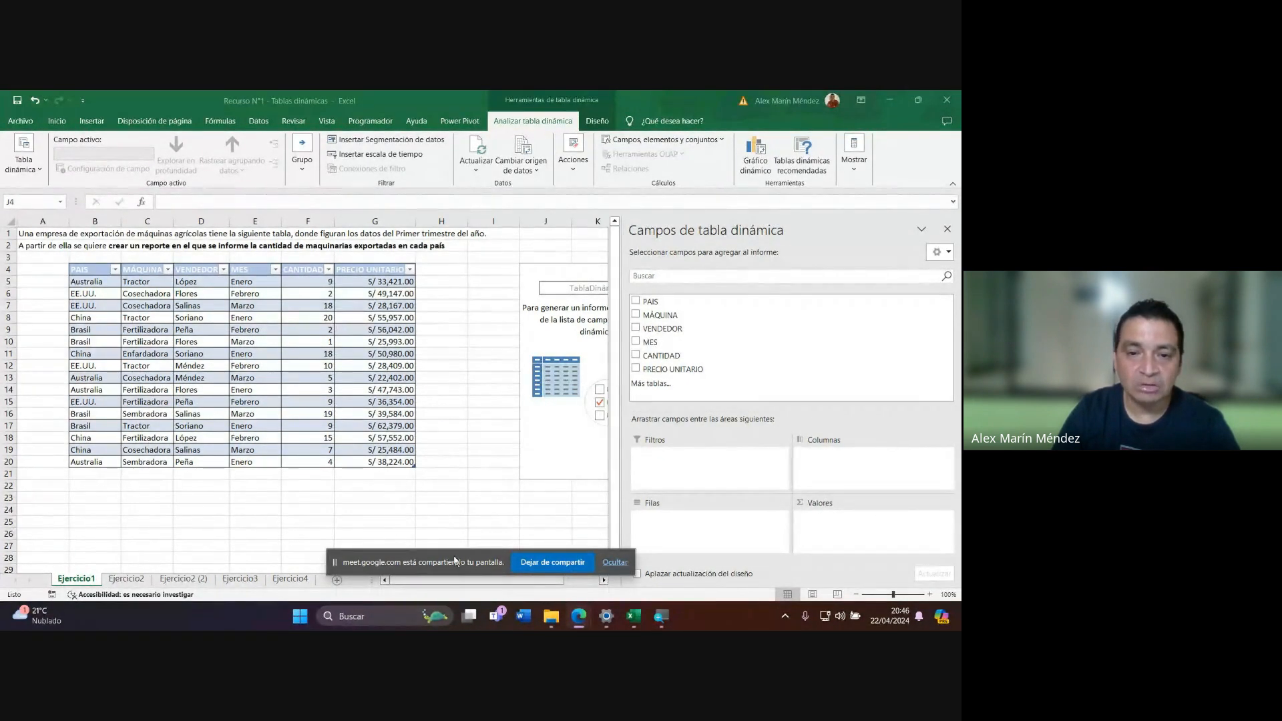
left_click_drag(454, 557, 437, 492)
left_click(513, 576)
left_click(577, 584)
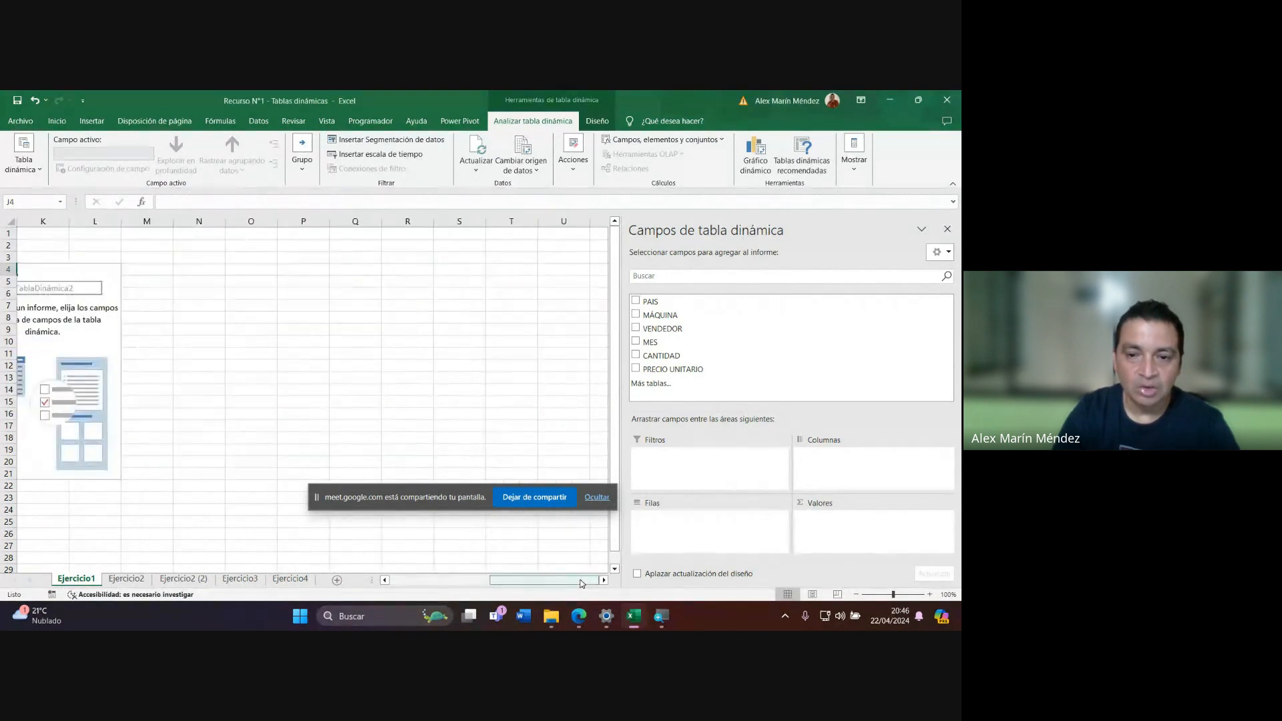
left_click_drag(580, 584, 499, 590)
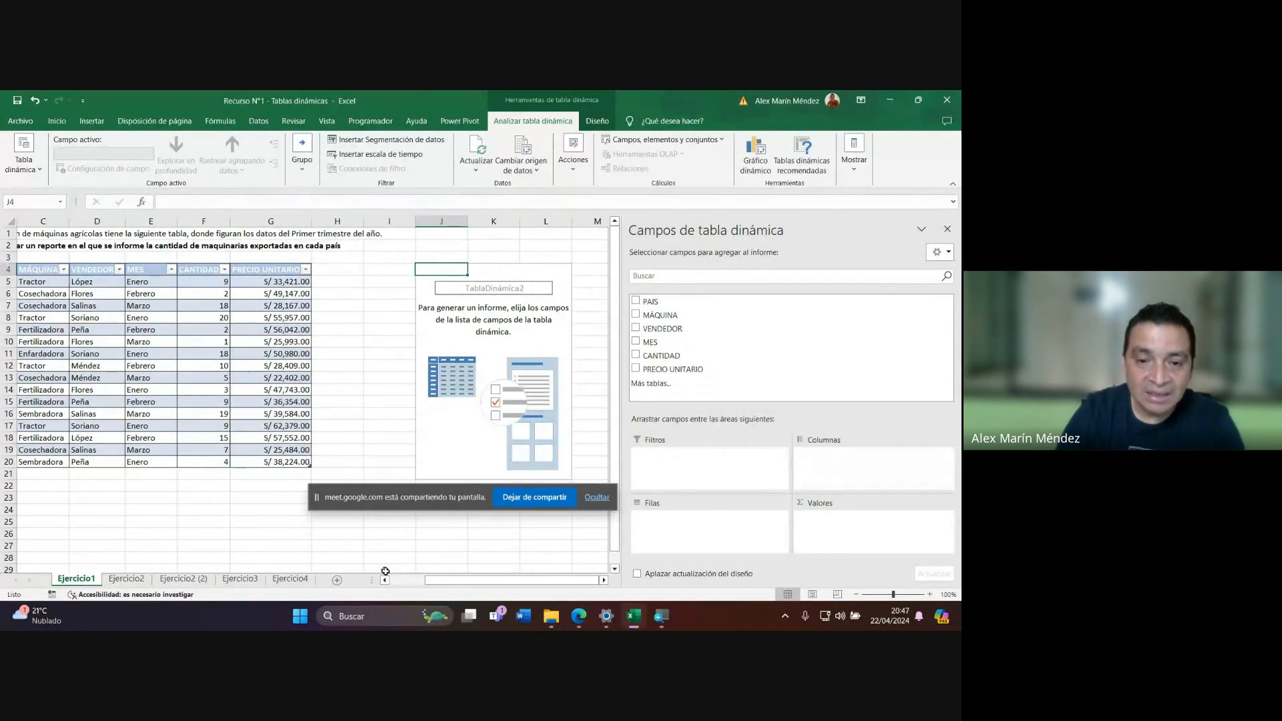
left_click(407, 580)
left_click_drag(407, 588, 398, 588)
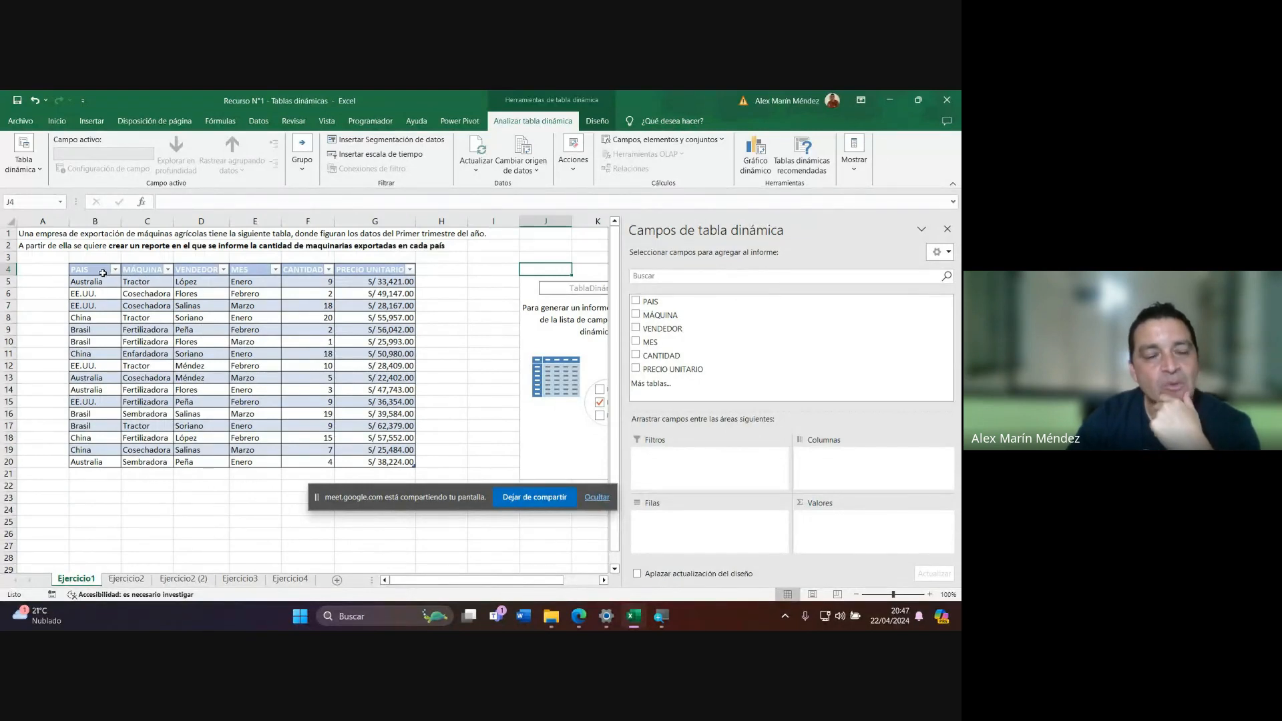
Highlight the PAIS, MÁQUINA and VENDEDOR columns of the source table one after another.
left_click_drag(97, 269, 110, 451)
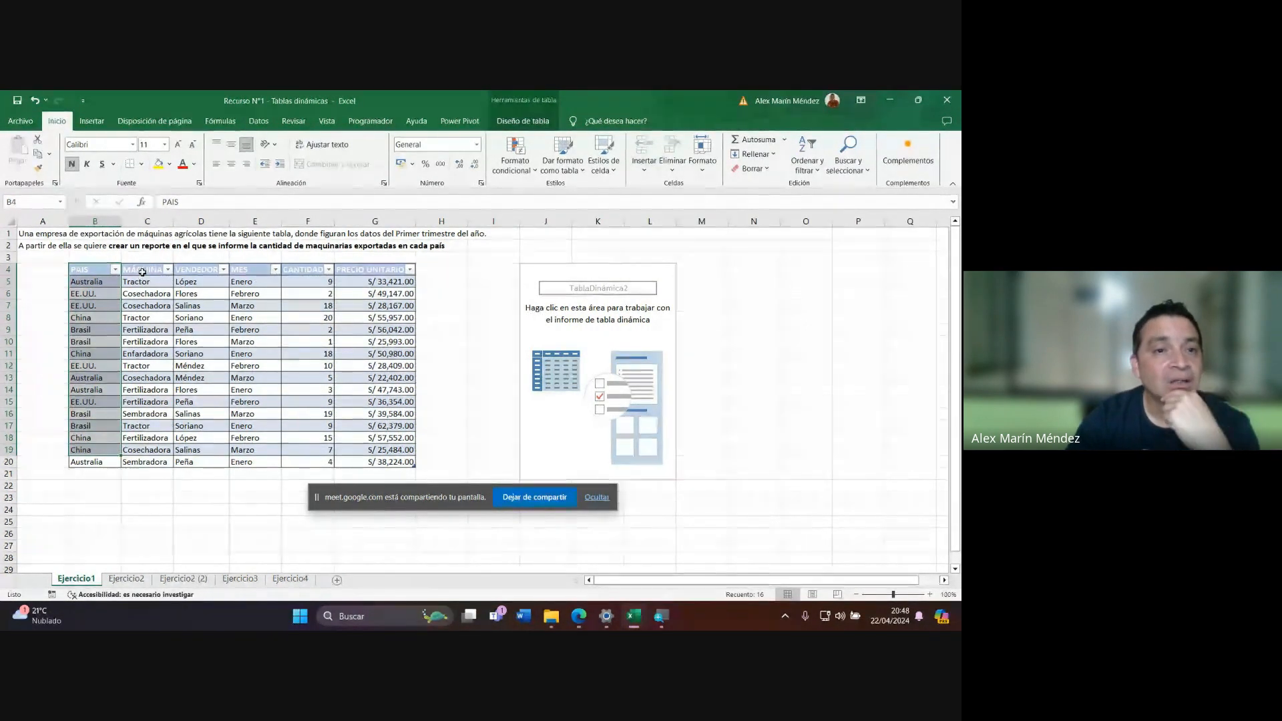
left_click_drag(147, 270, 150, 450)
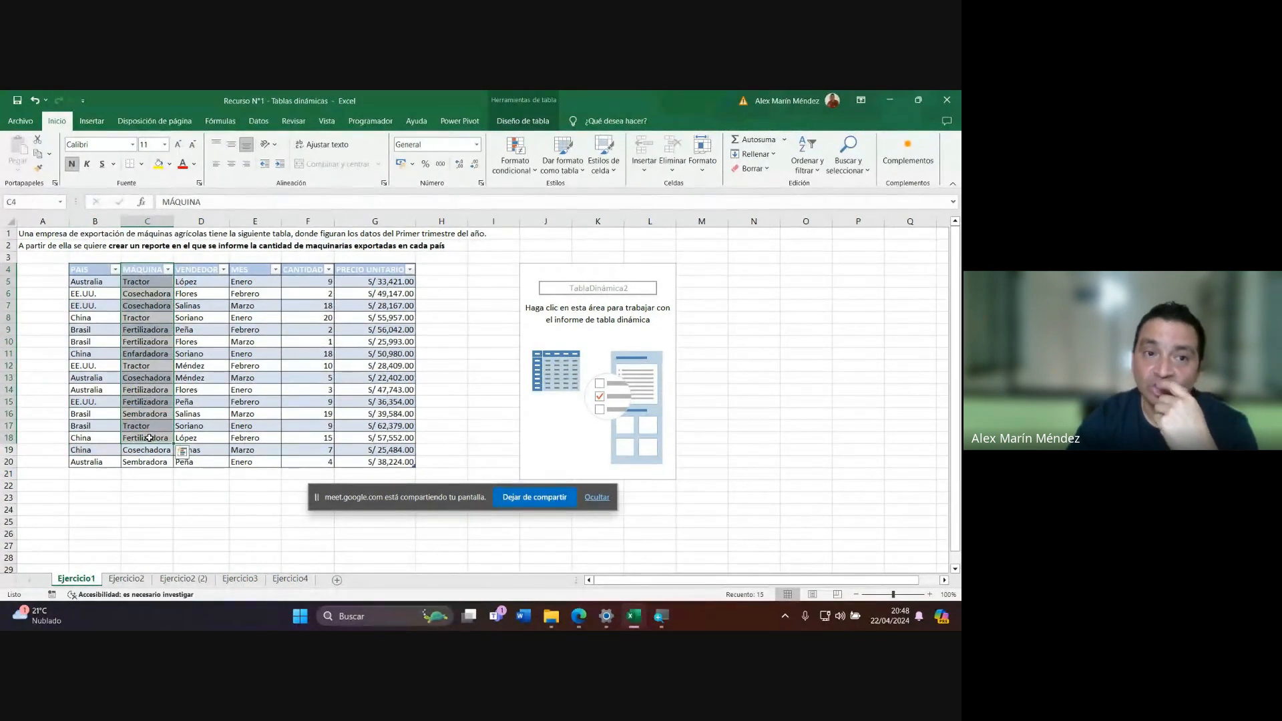
left_click_drag(200, 270, 202, 450)
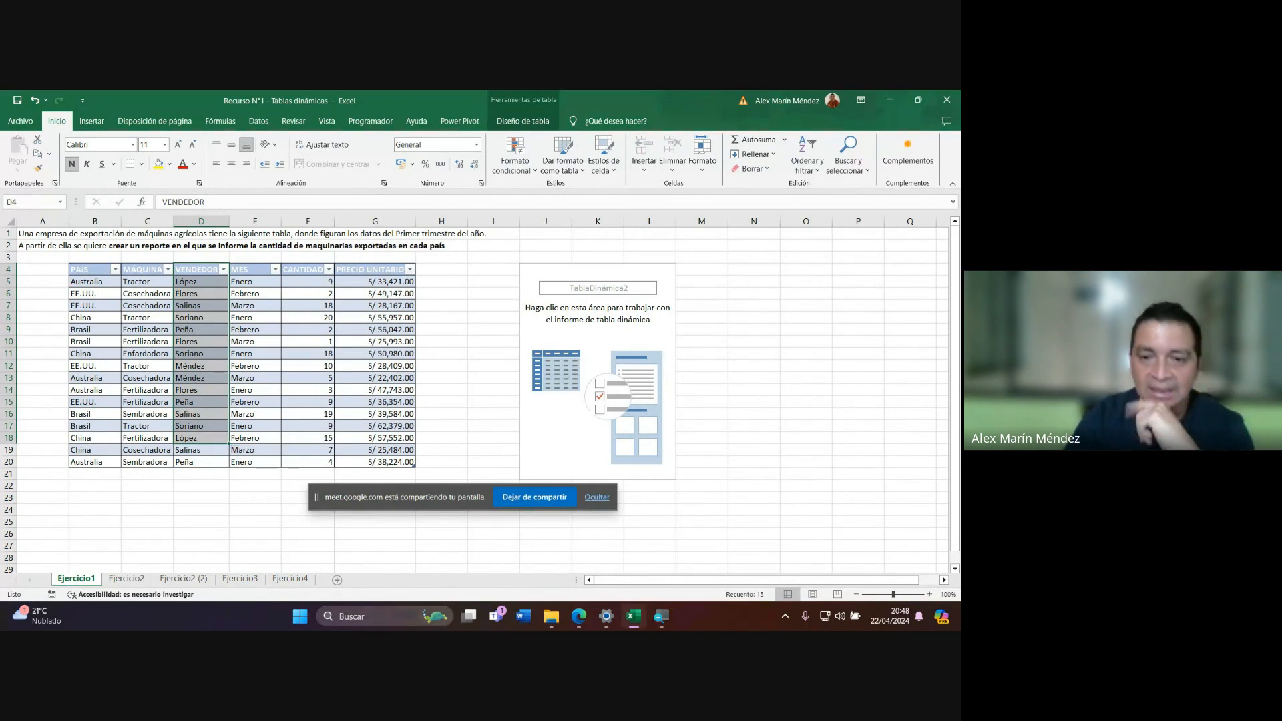
Check the participants' replies in the Google Meet chat and return to the Recurso N°1 workbook in Excel.
left_click(578, 615)
left_click(538, 572)
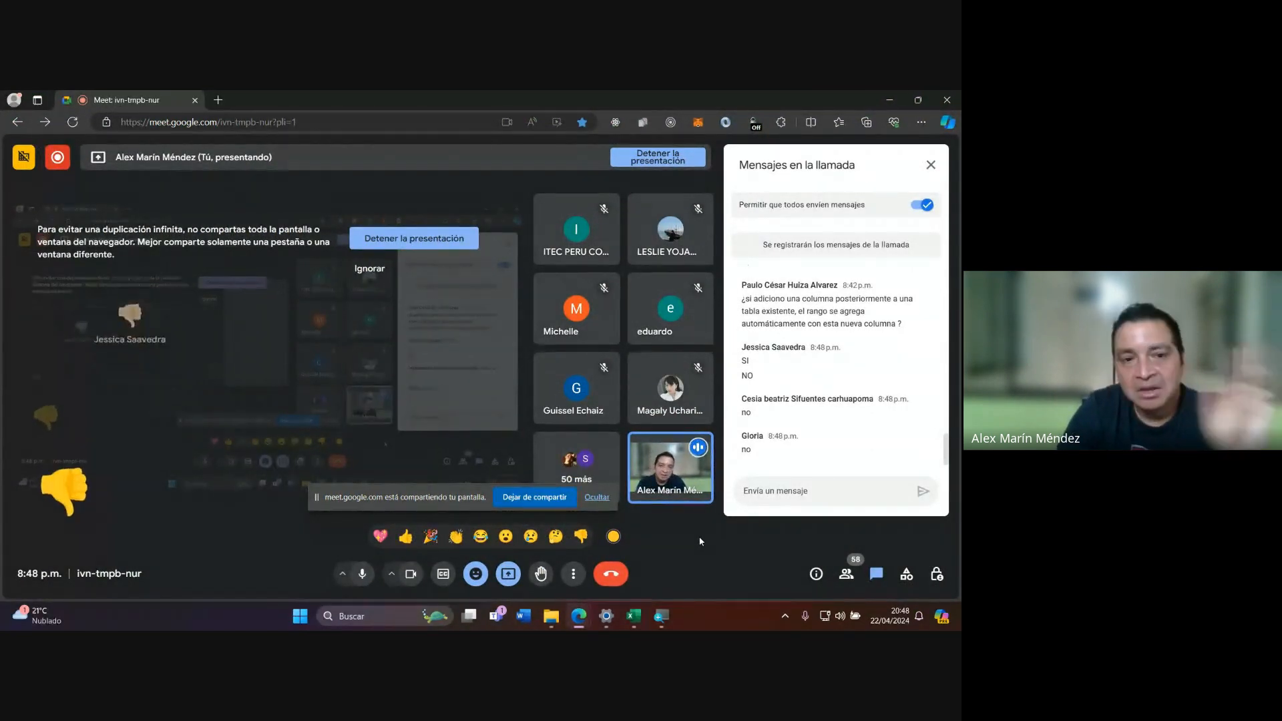
left_click(639, 619)
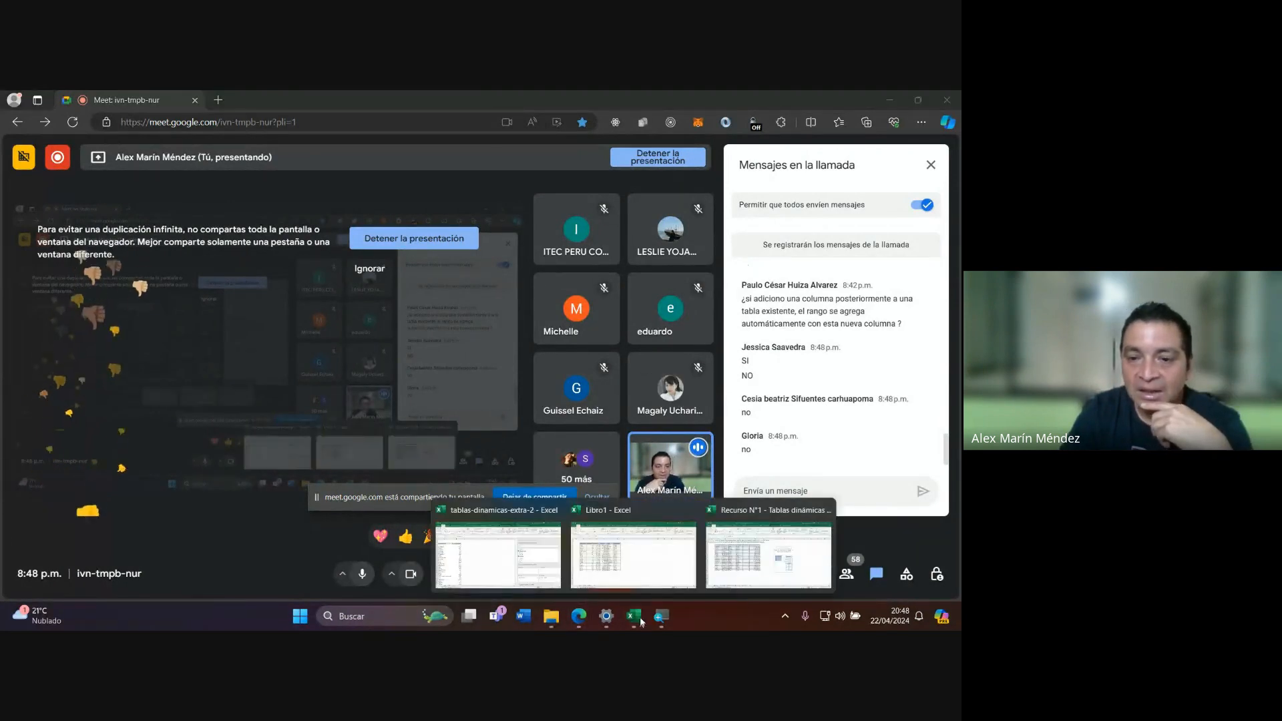
left_click(768, 554)
Add PAIS and MÁQUINA as rows and the sum of CANTIDAD as values to the pivot table at J4.
left_click(630, 377)
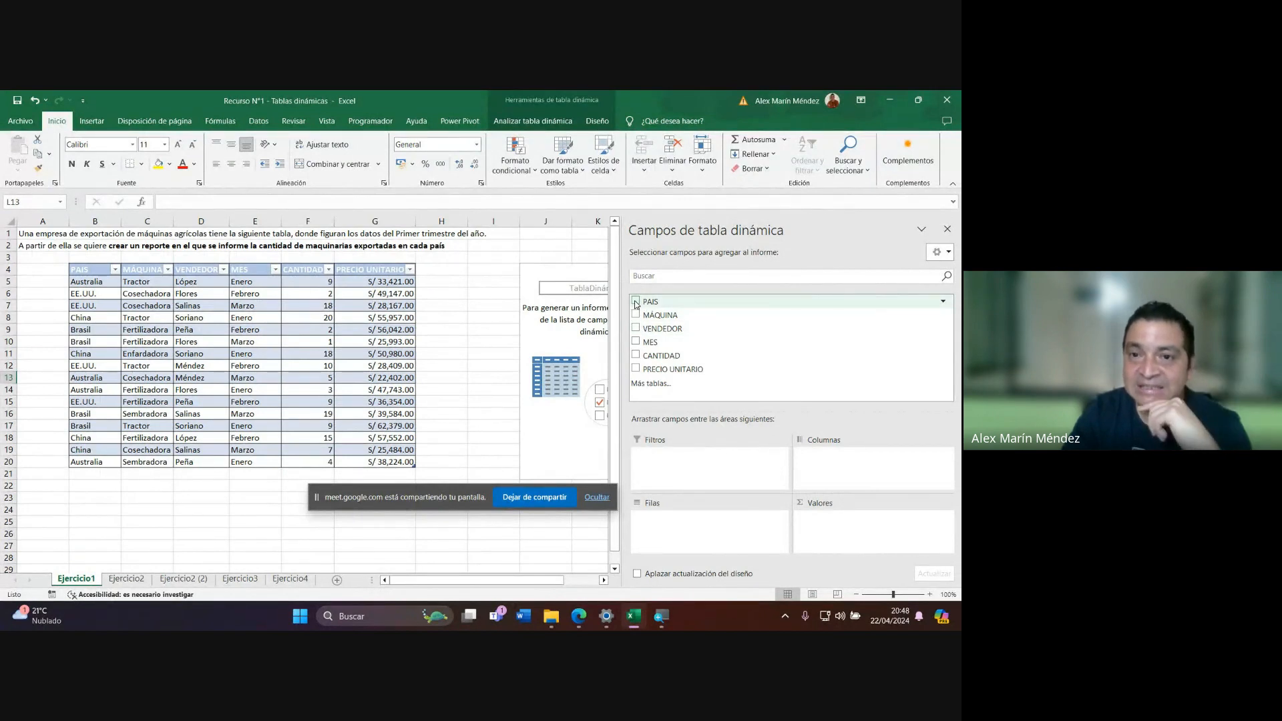
left_click(635, 302)
left_click(636, 315)
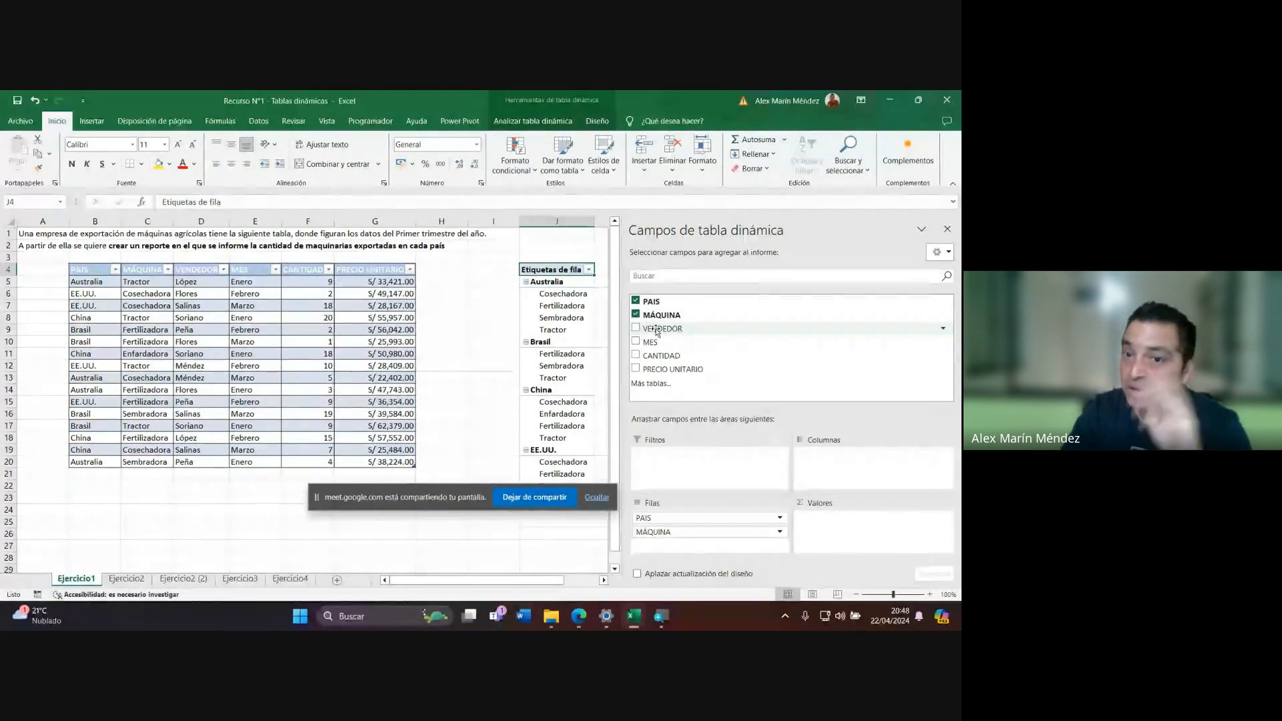
left_click(636, 356)
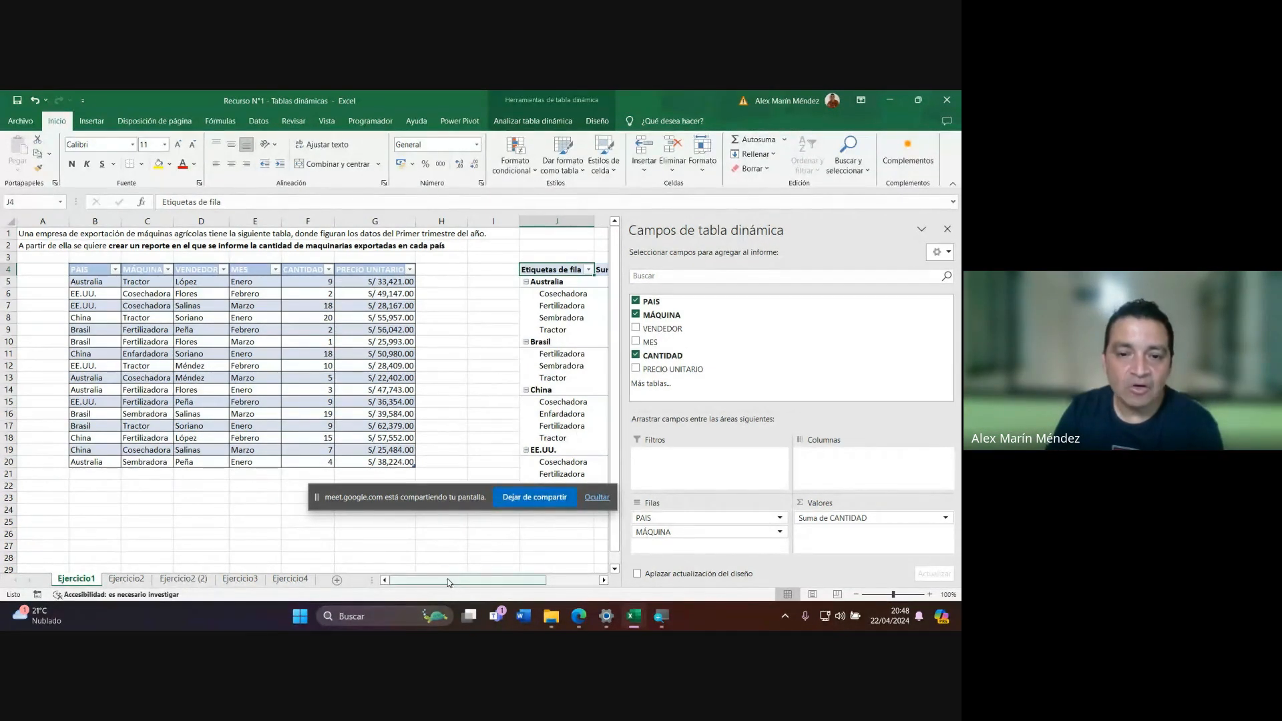
left_click_drag(448, 582, 502, 581)
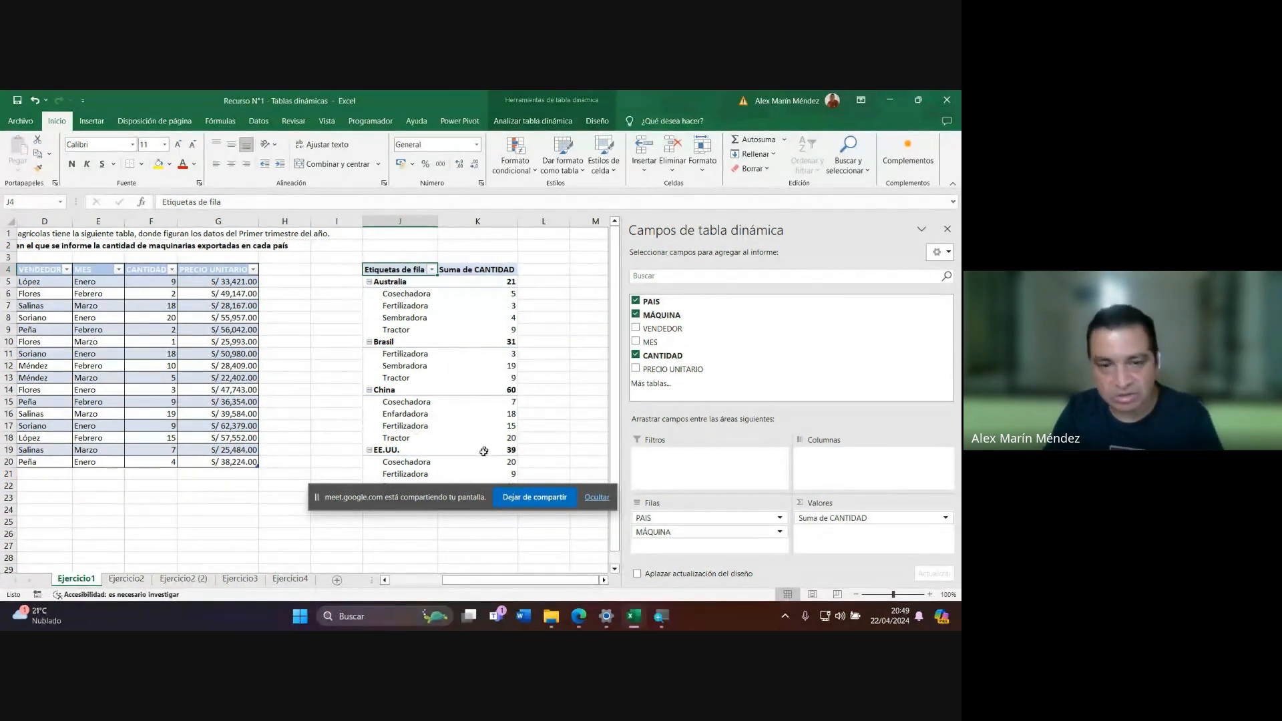
mouse_move(468, 446)
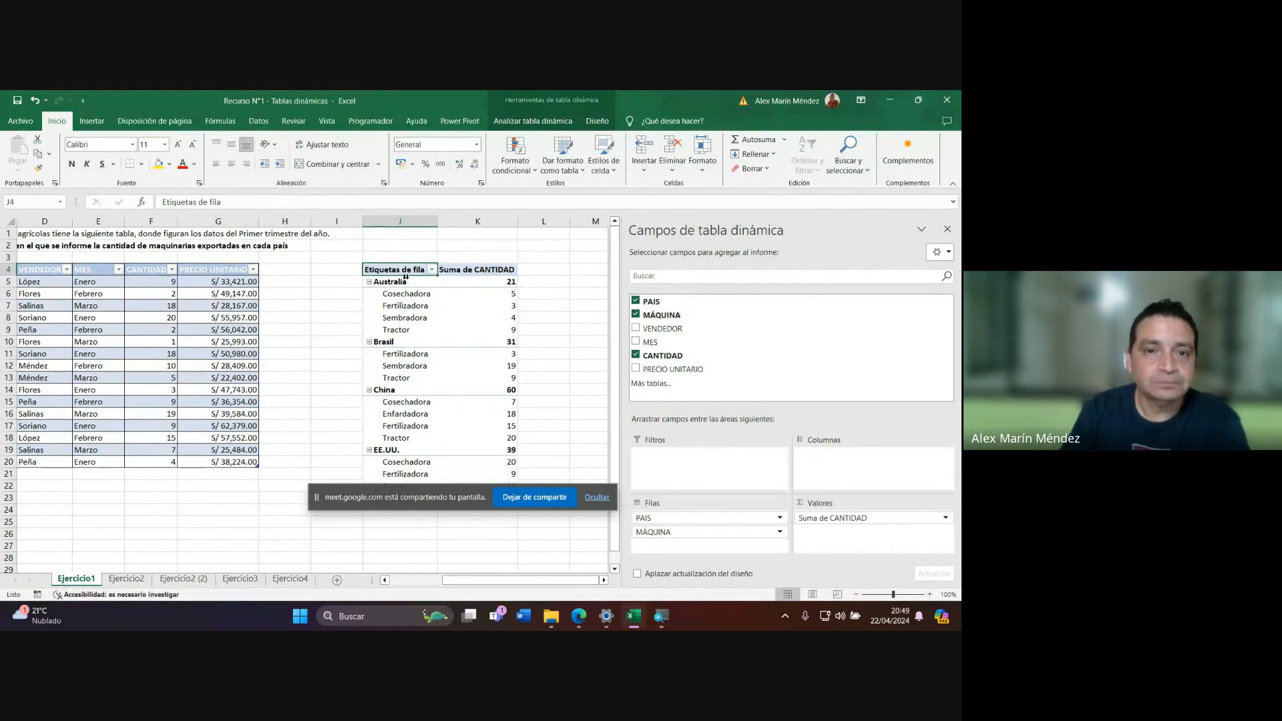
Highlight the pivot table results and the source records to compare them, finishing on Brasil's total.
left_click_drag(414, 294, 514, 403)
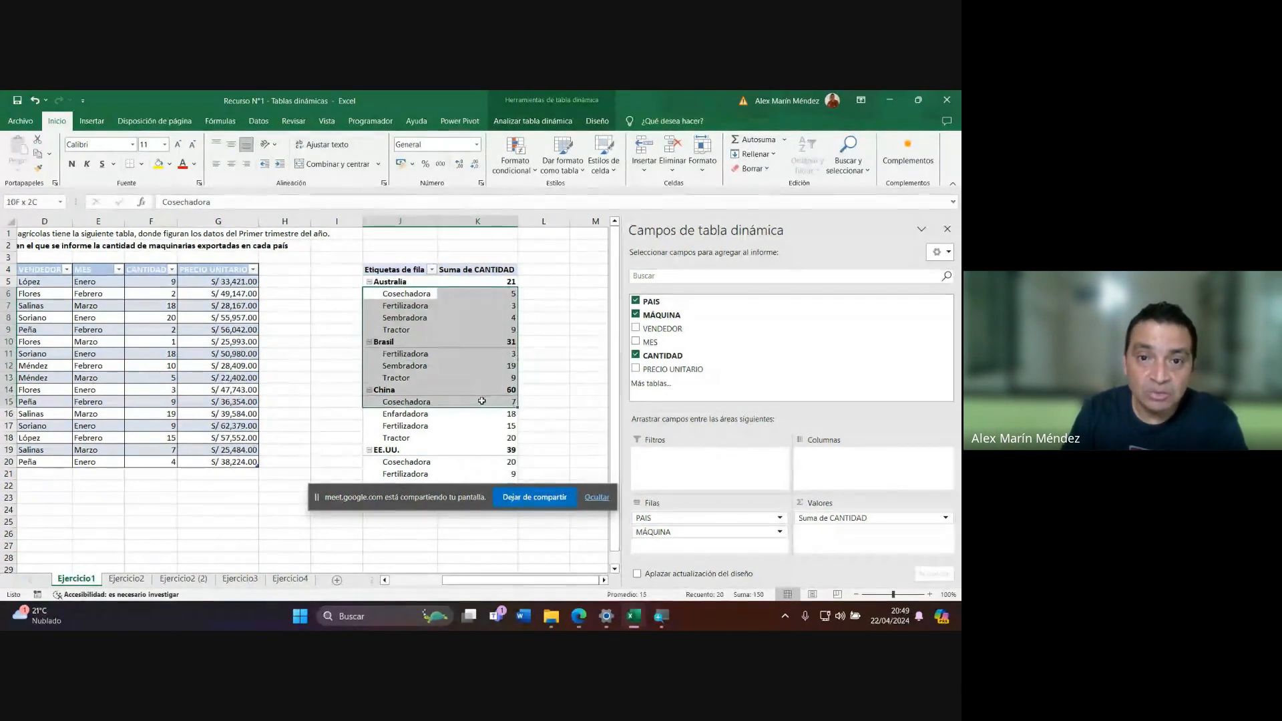
left_click_drag(50, 283, 243, 448)
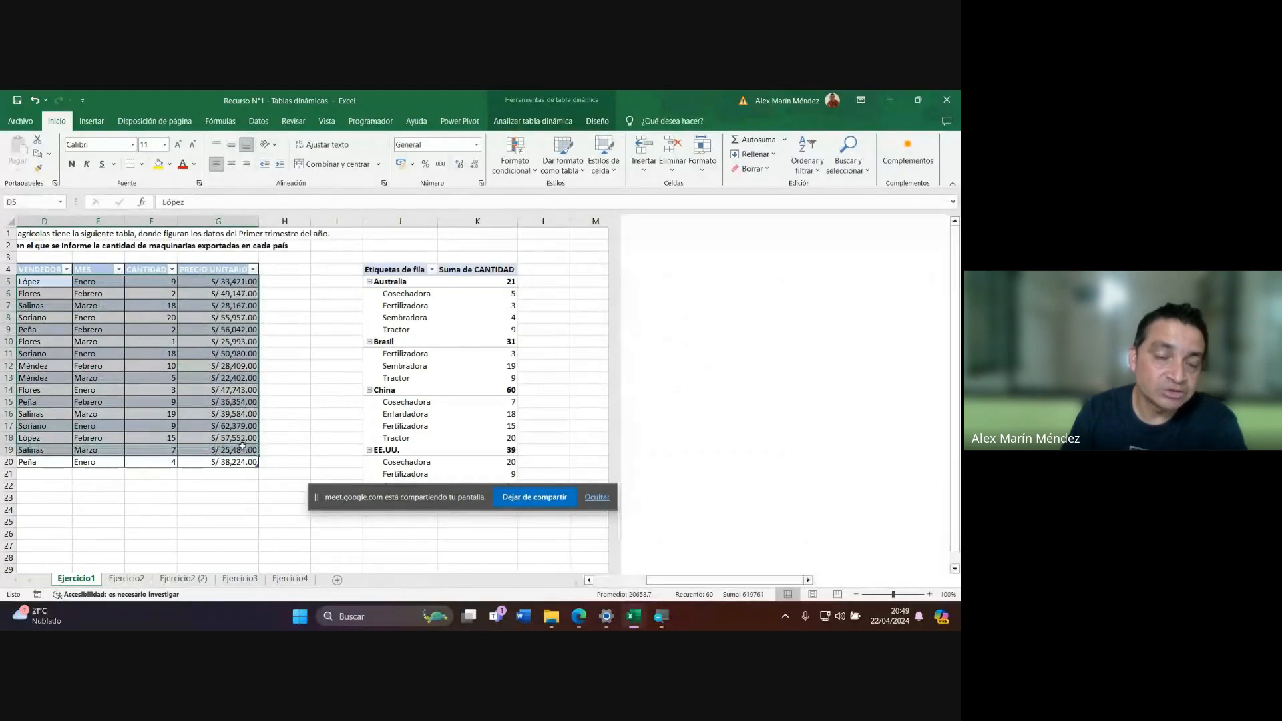
left_click(238, 438)
left_click(478, 341)
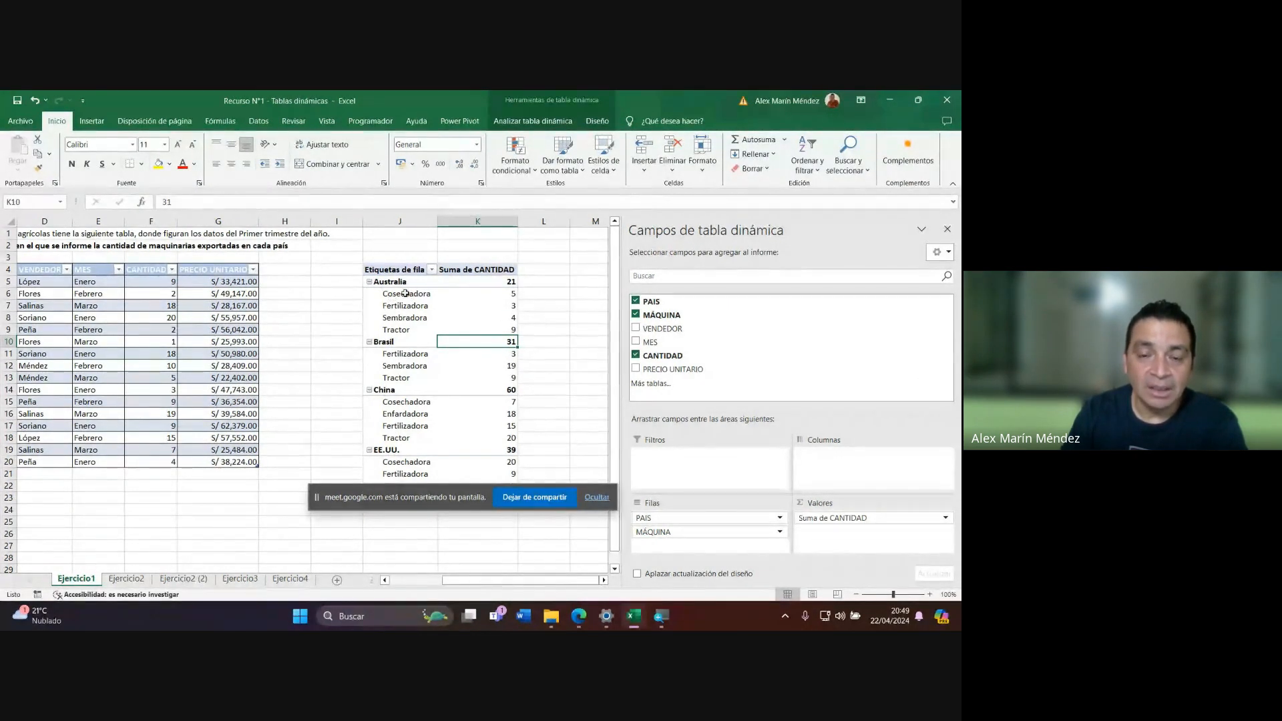
Check the participants' messages in the Google Meet chat, return to the Recurso N°1 workbook and dismiss the screen-sharing notification.
mouse_move(578, 616)
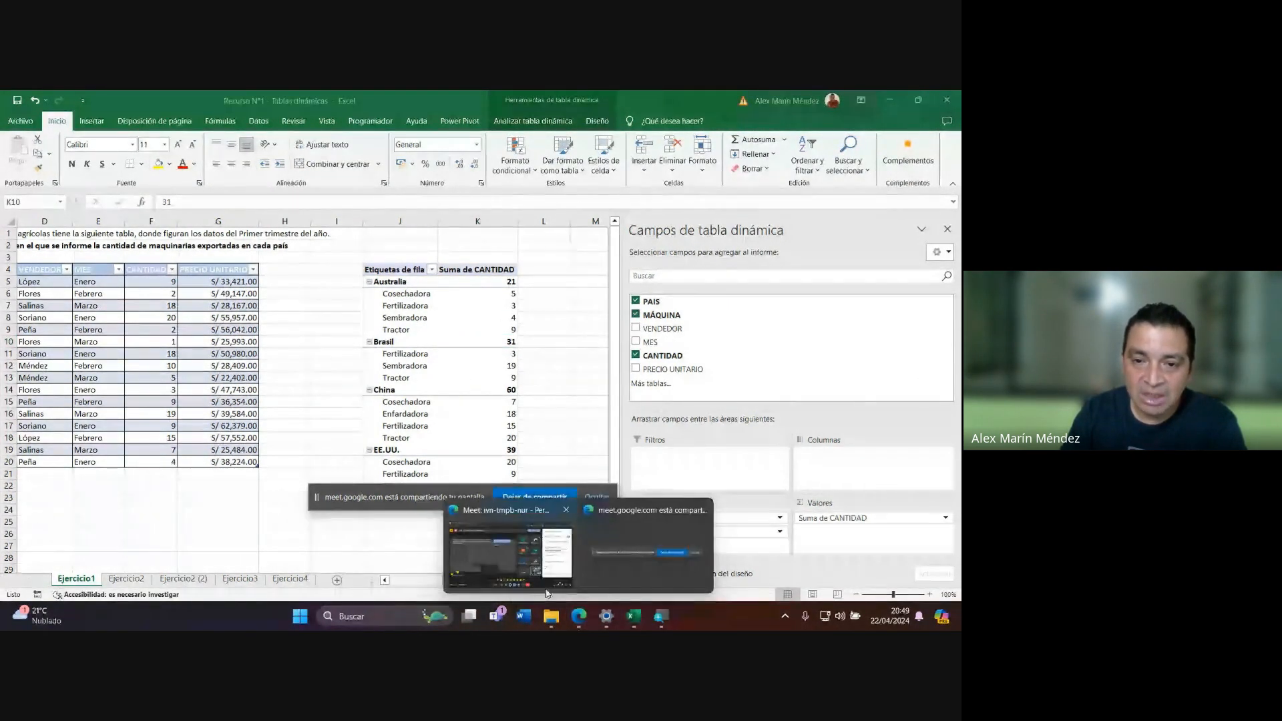
left_click(500, 567)
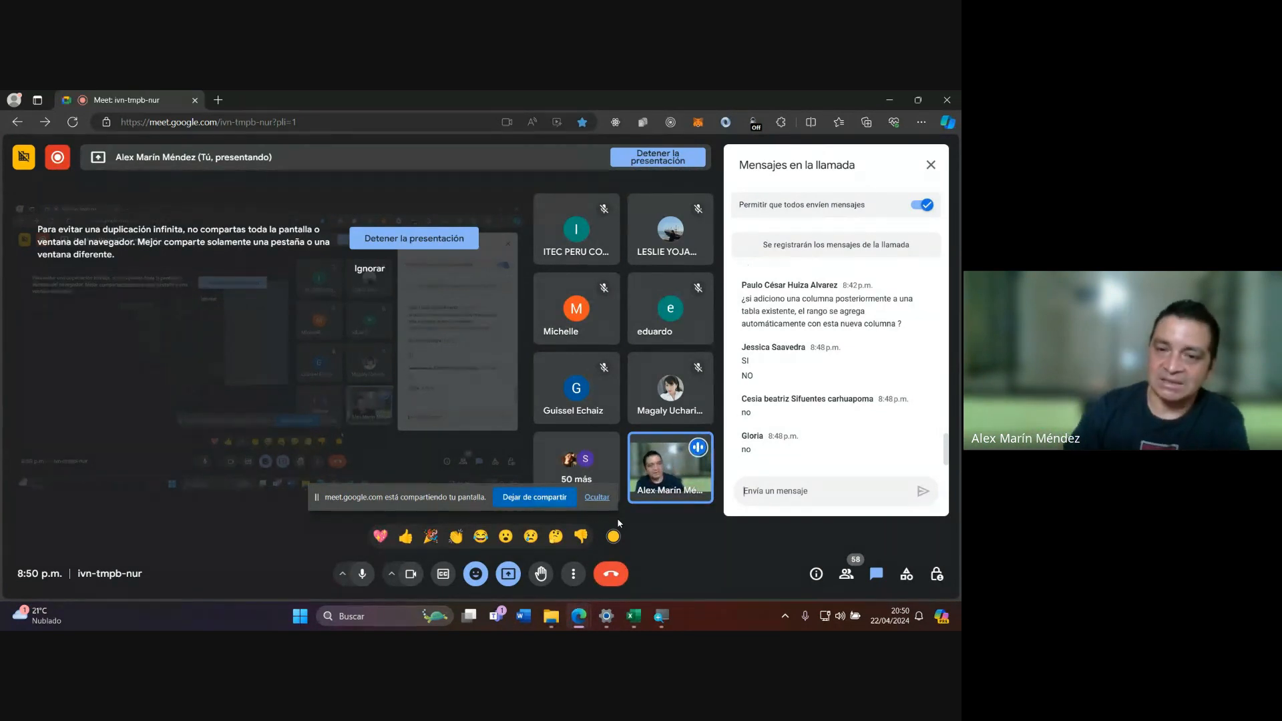
mouse_move(634, 616)
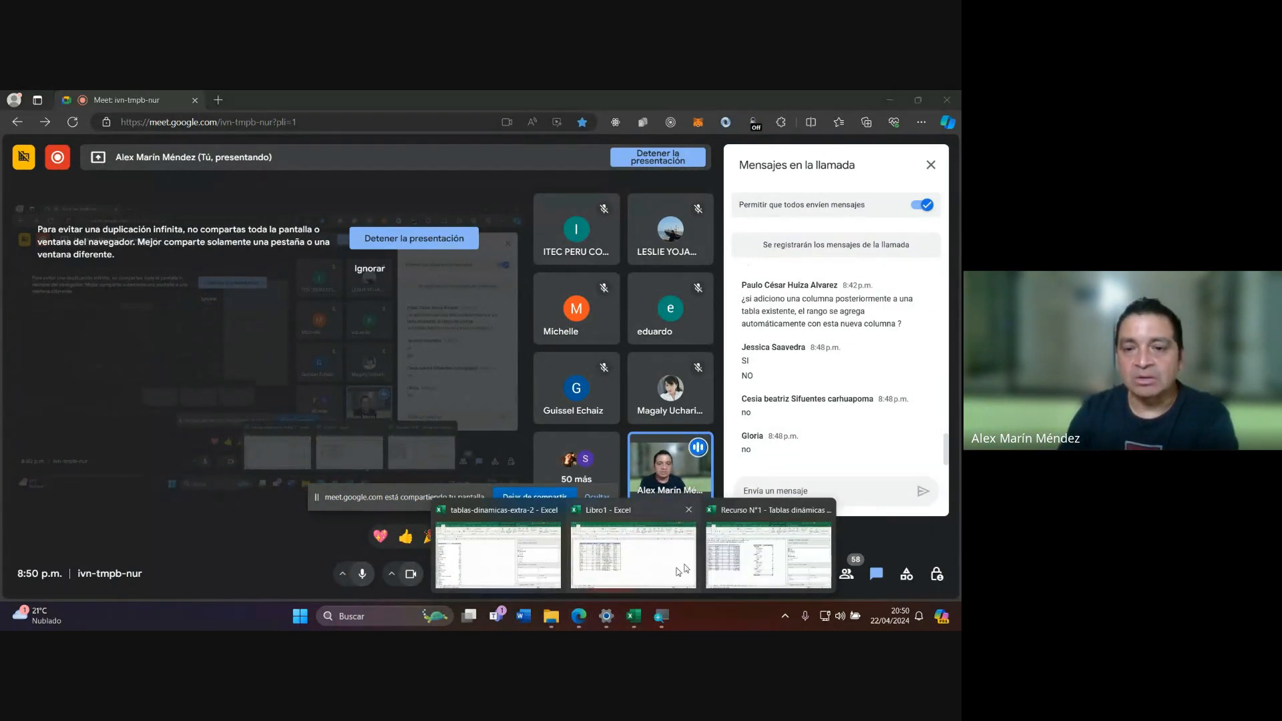
left_click(735, 550)
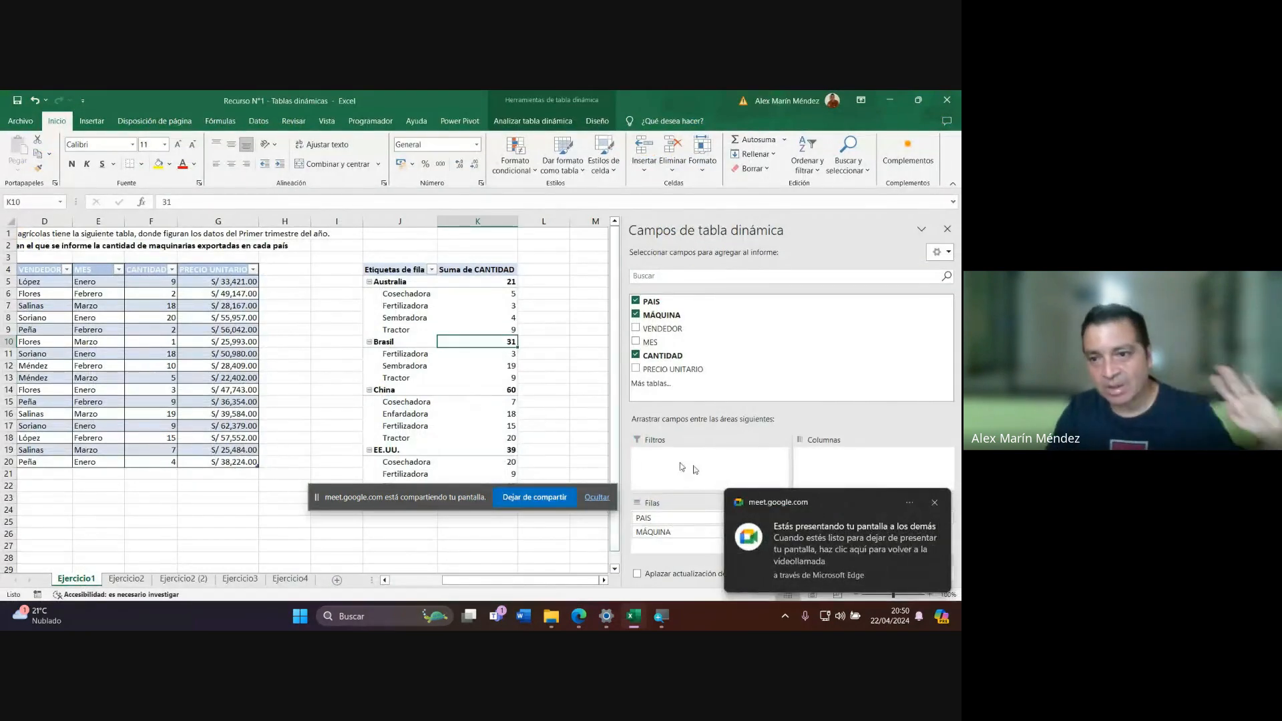
left_click(933, 500)
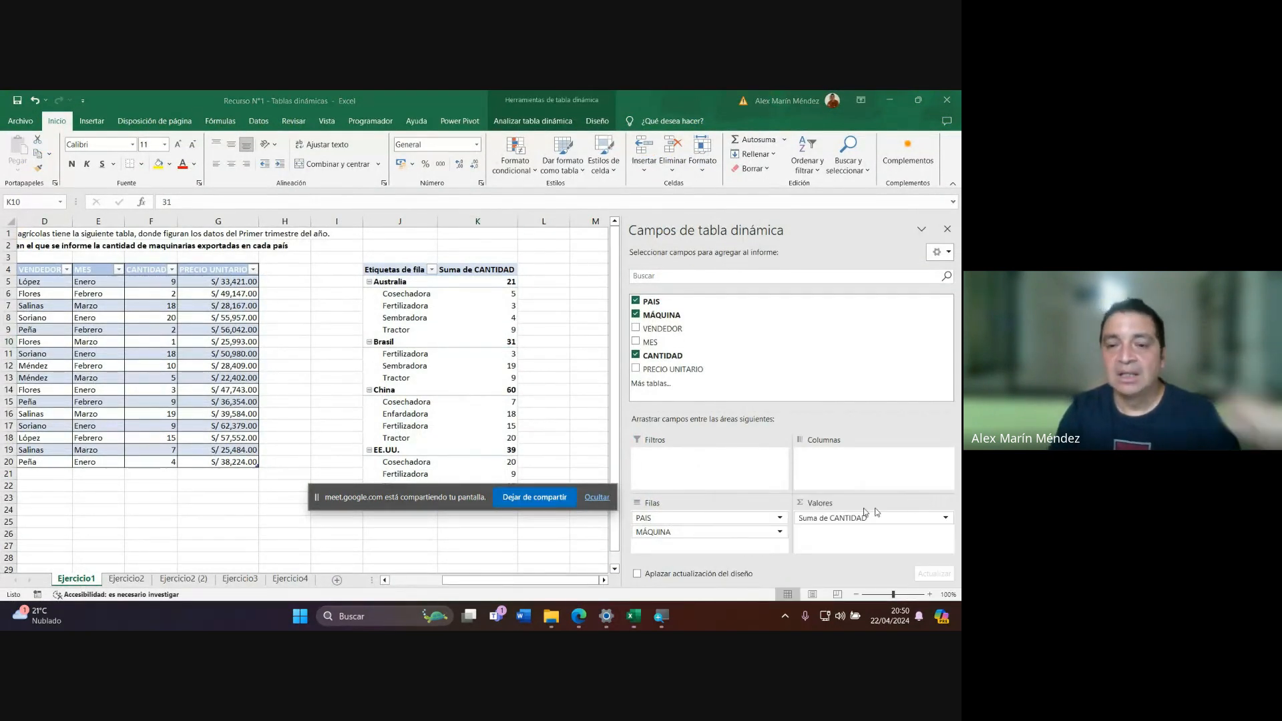
Collapse the Australia, Brasil, China and EE.UU. groups in the pivot table, and expand only Brasil to list its machines.
mouse_move(507, 355)
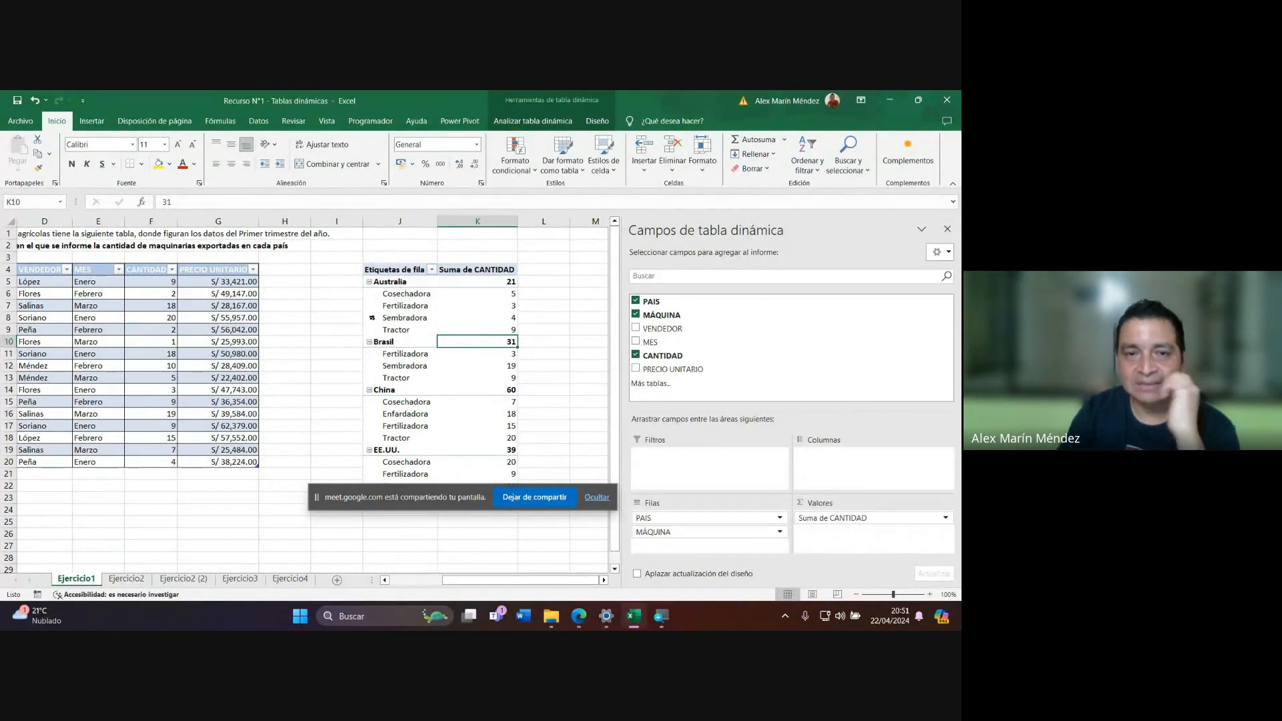
left_click(370, 282)
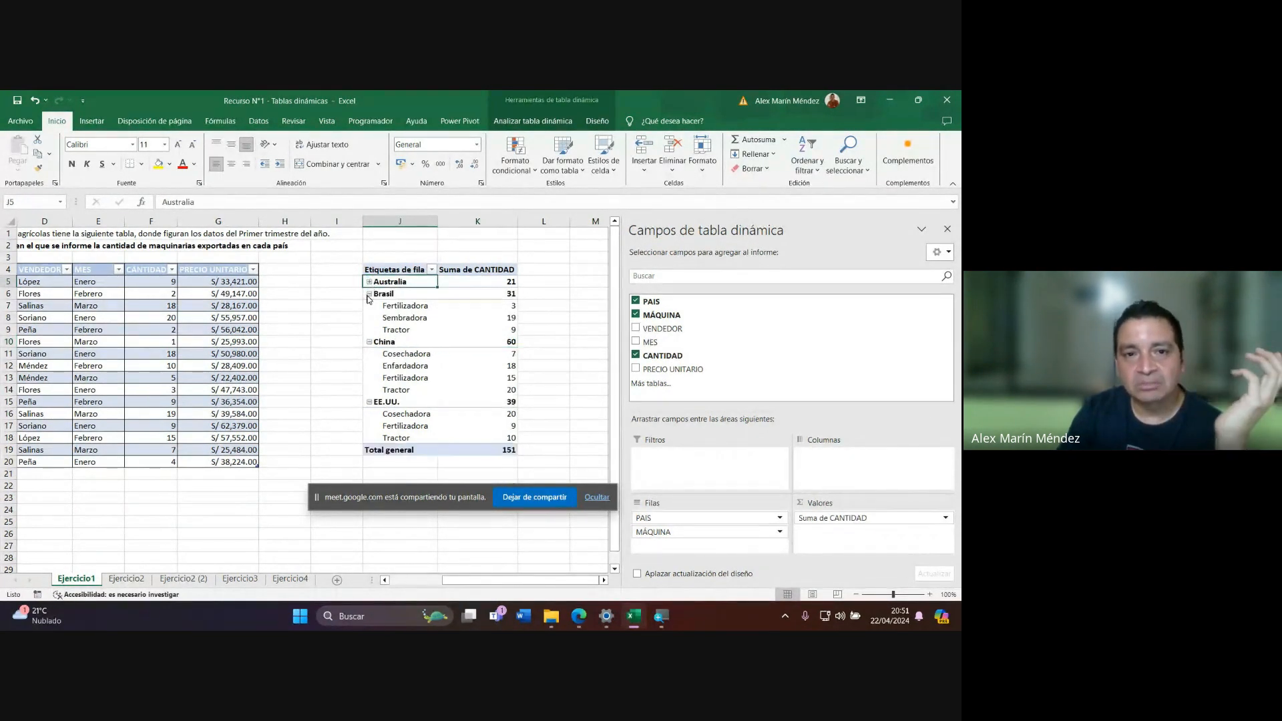
left_click(369, 294)
left_click(368, 306)
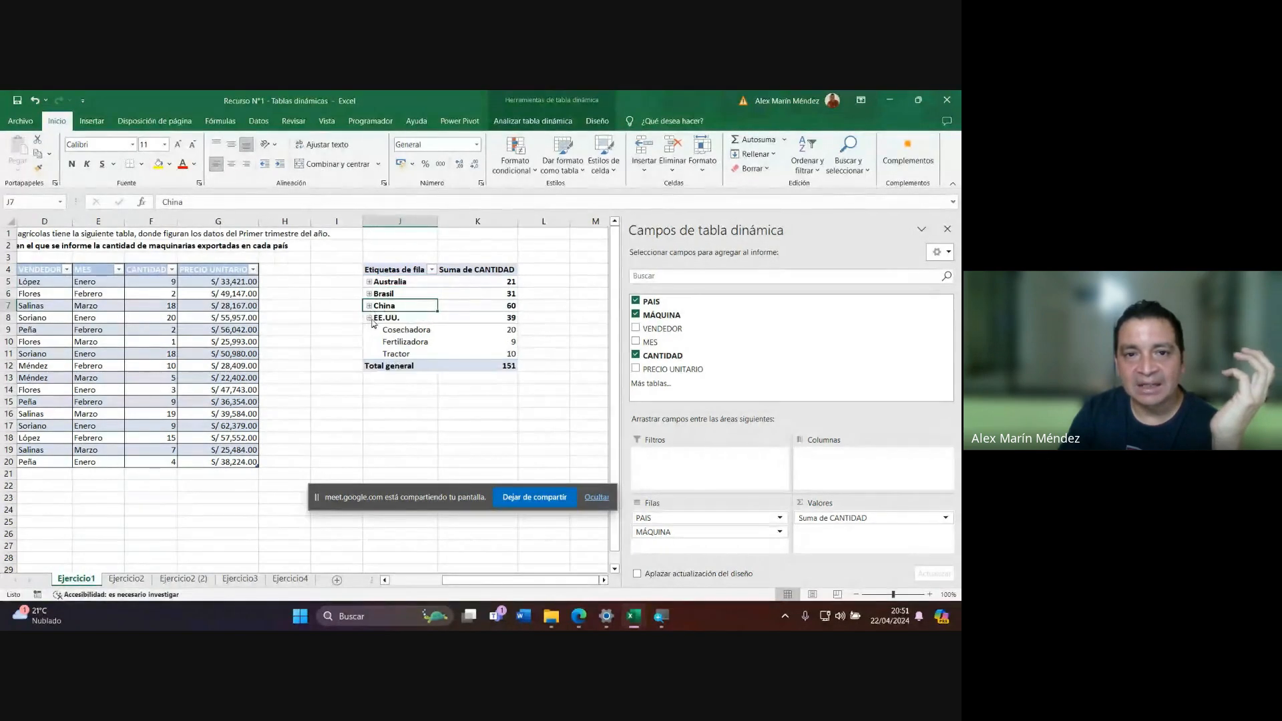
left_click(367, 318)
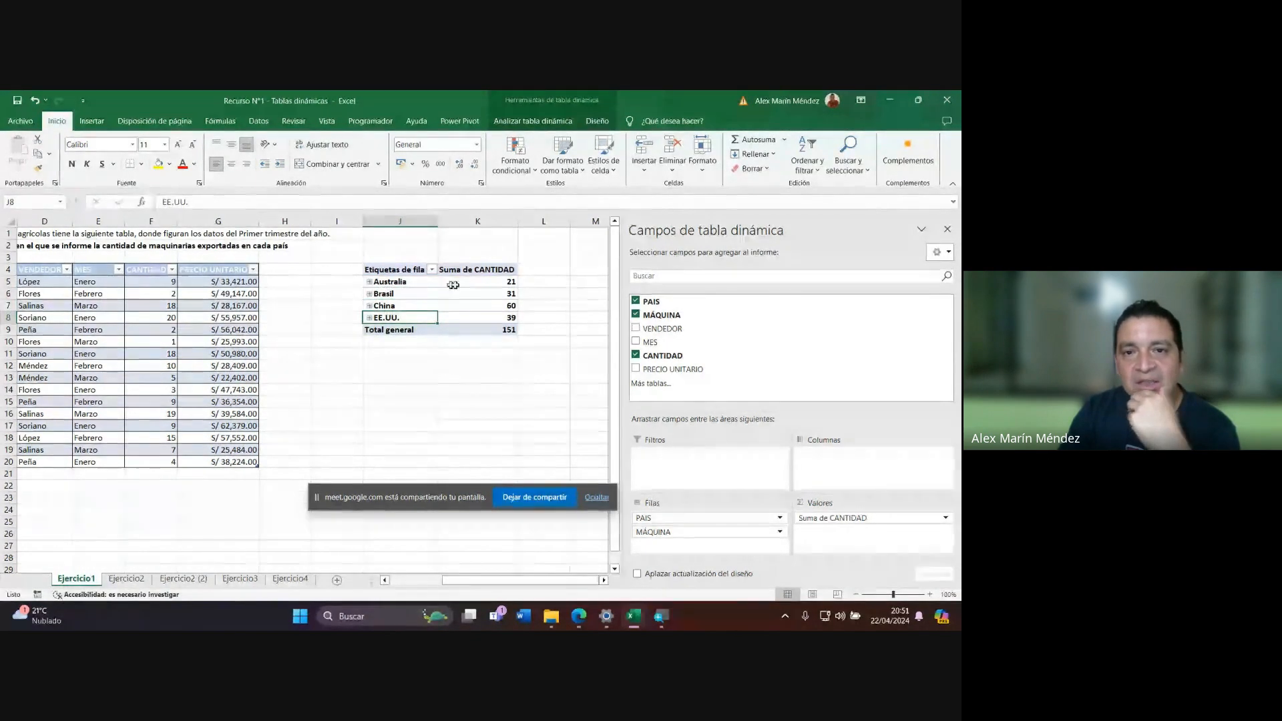
left_click(369, 294)
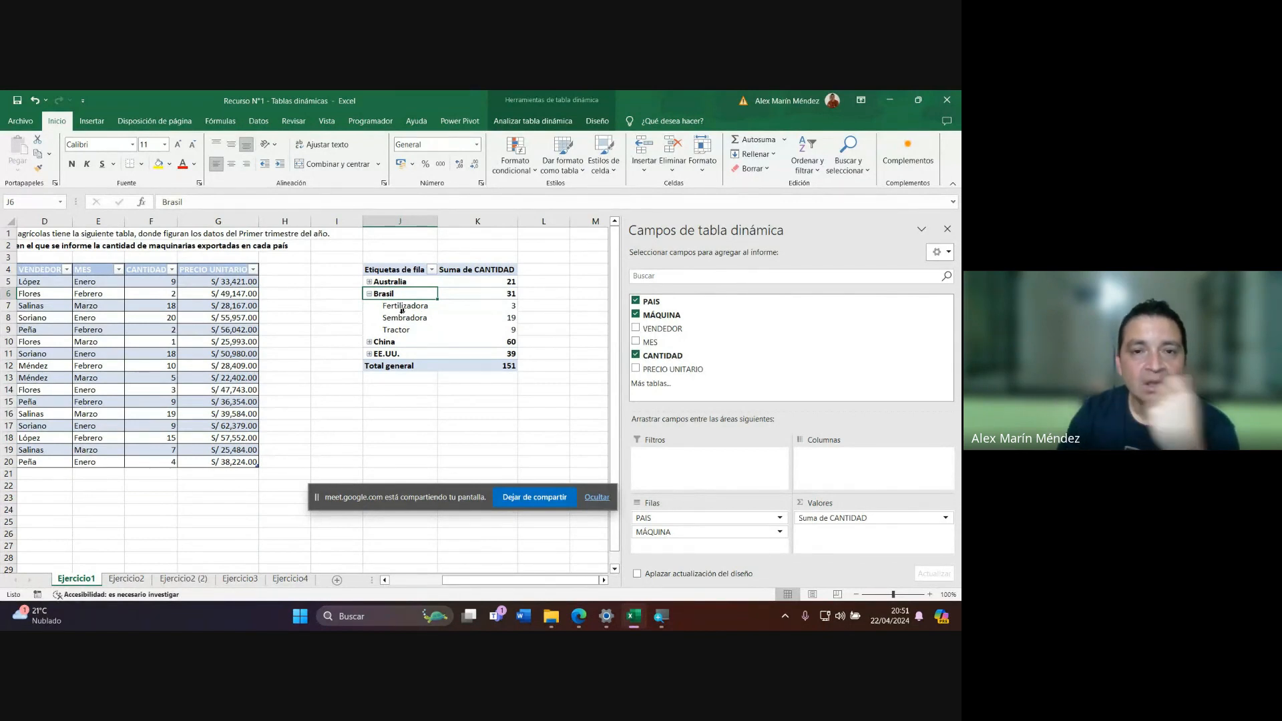
Move the MÁQUINA field above PAIS in the pivot table's rows to group the countries under each machine.
left_click(665, 532)
left_click(663, 534)
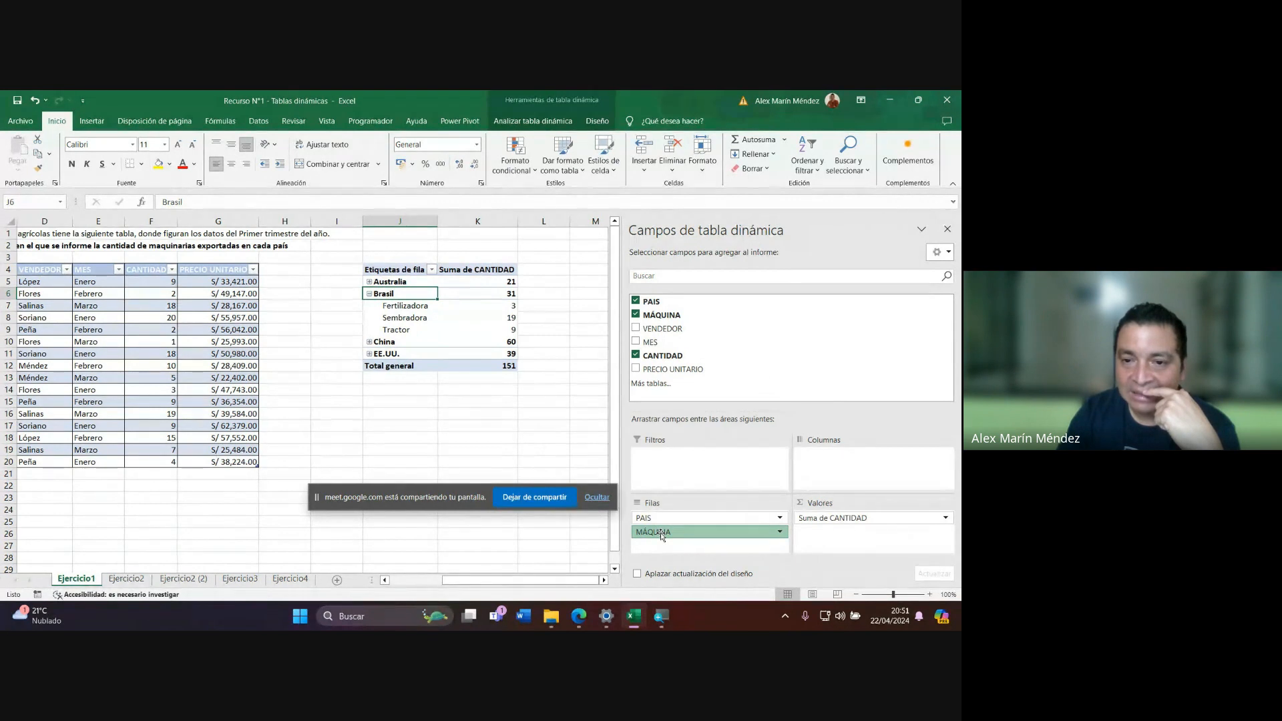
left_click_drag(661, 534, 667, 522)
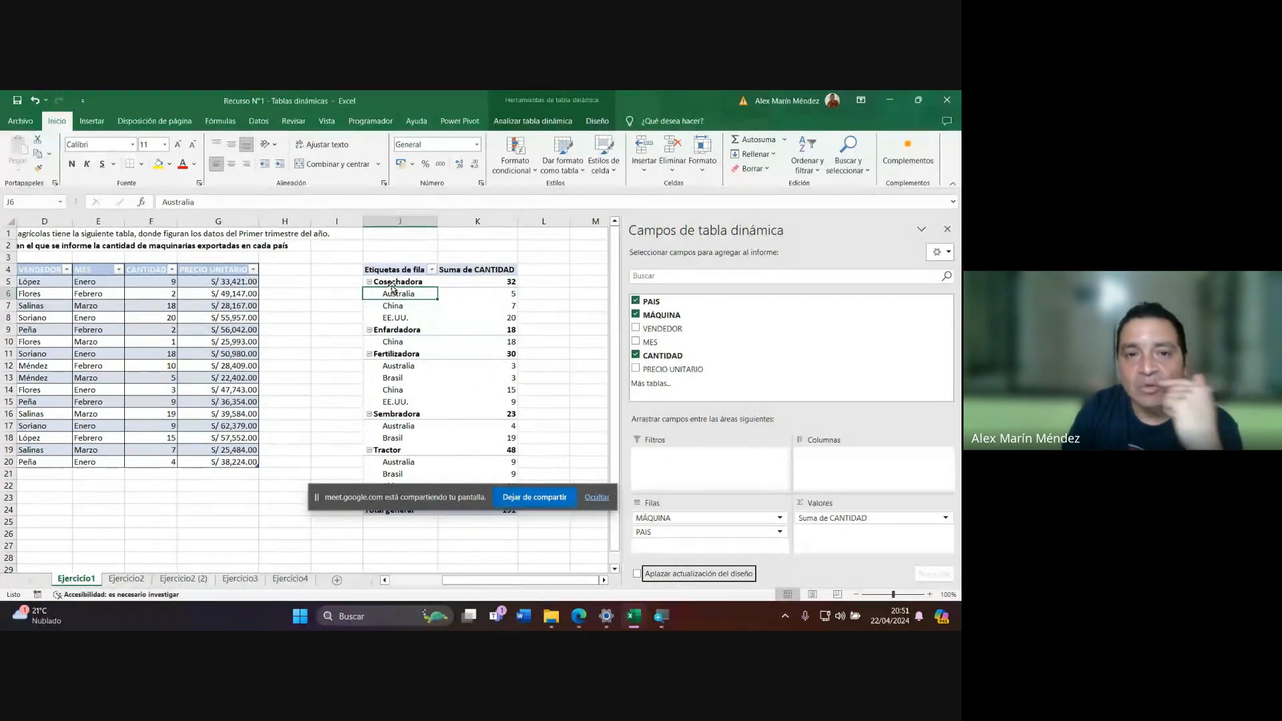
Collapse all the machine groups in the pivot table, and expand Enfardadora and Cosechadora to list their countries.
left_click(369, 281)
left_click(368, 293)
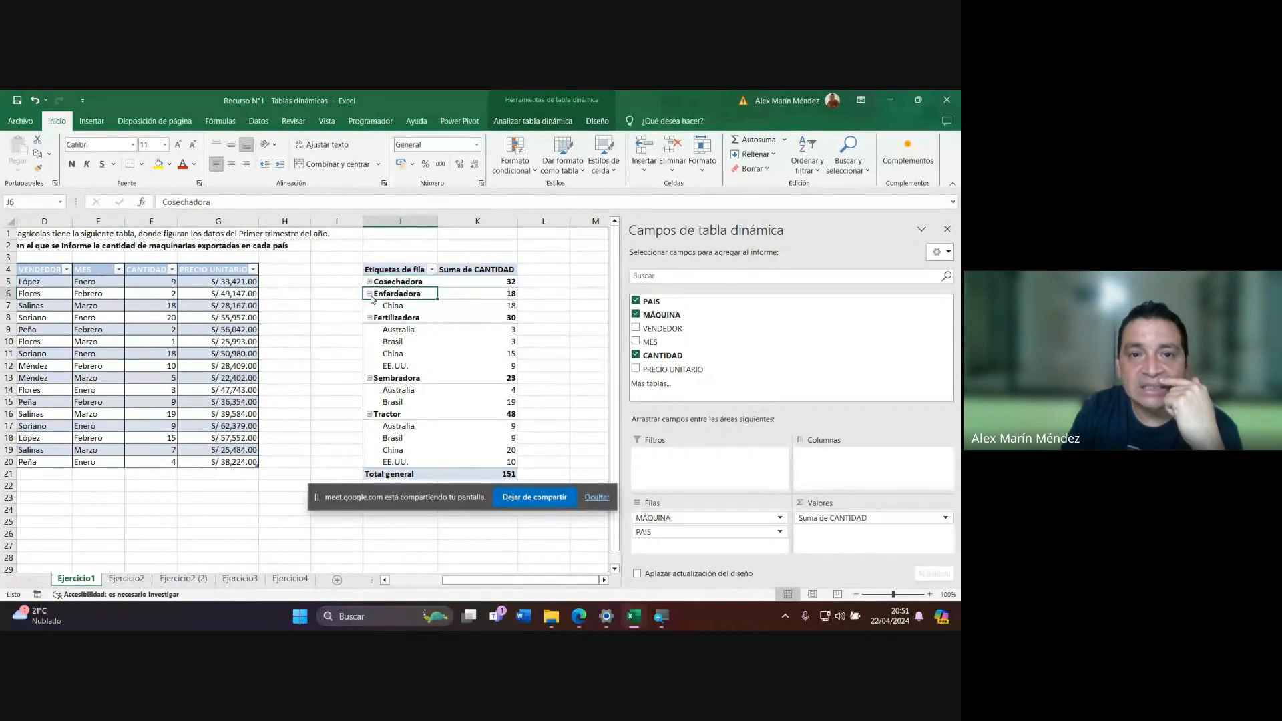
left_click(368, 306)
left_click(369, 317)
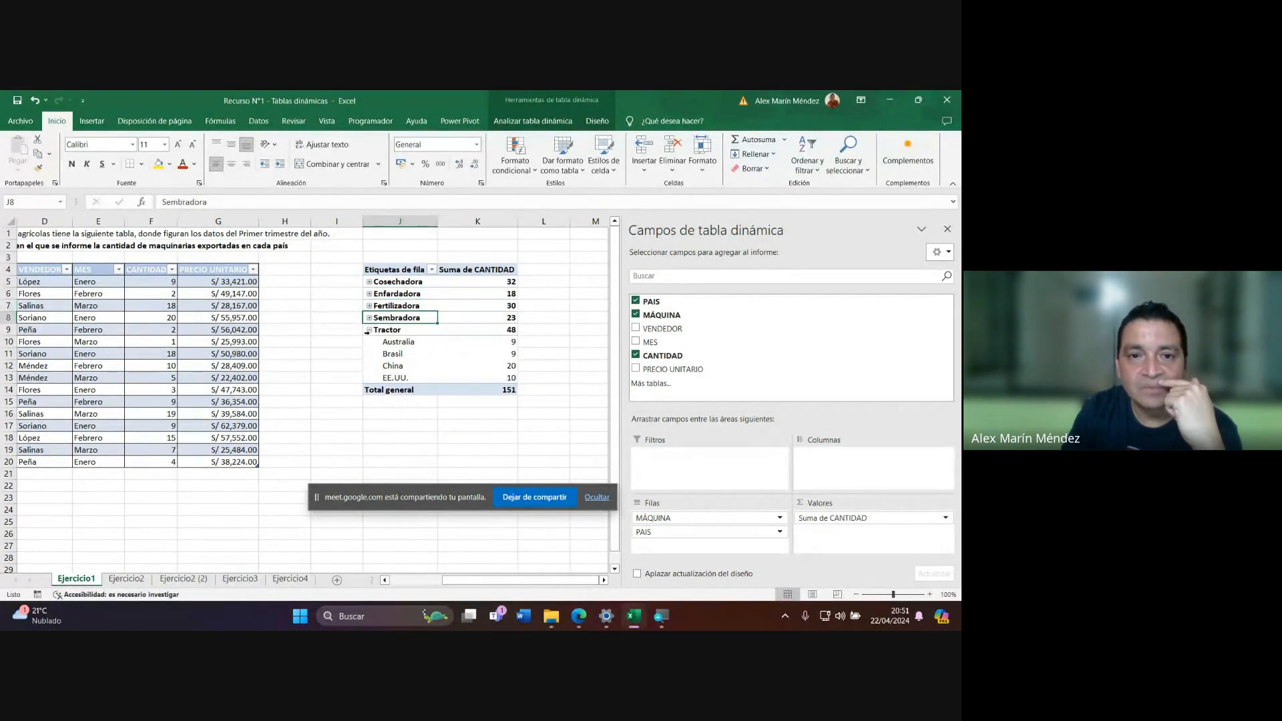
left_click(369, 329)
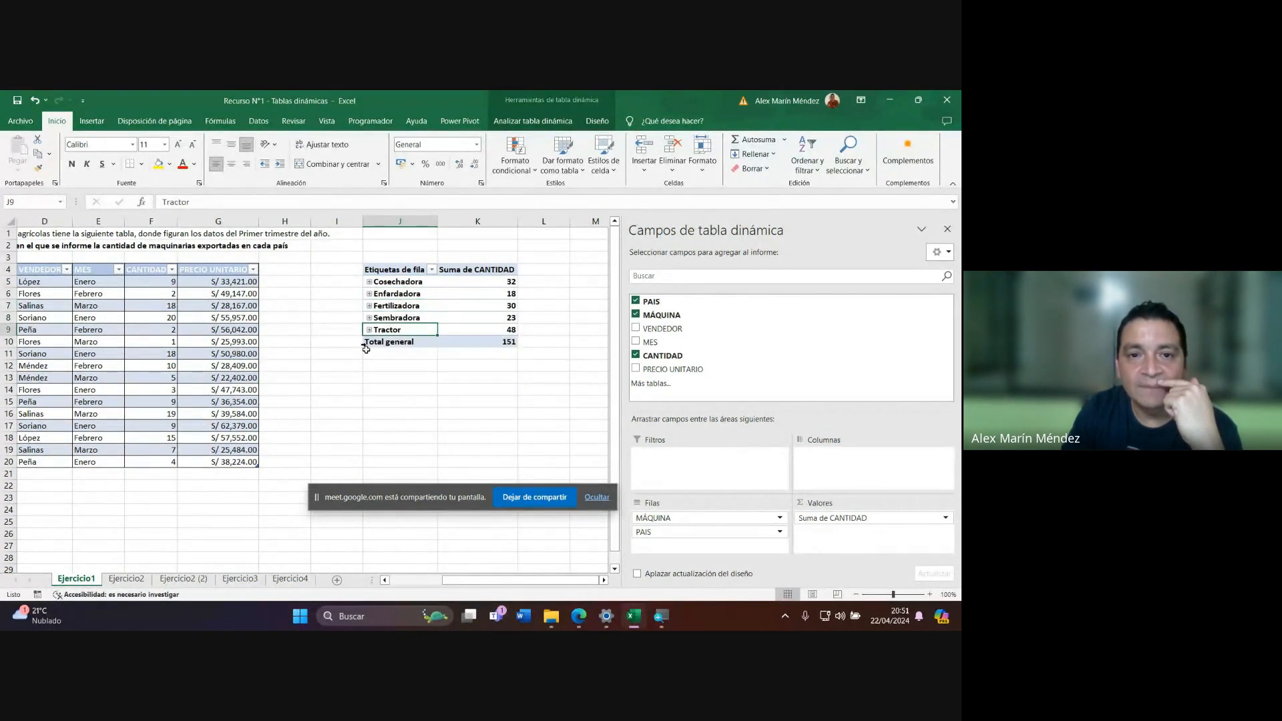
left_click(371, 295)
left_click(369, 294)
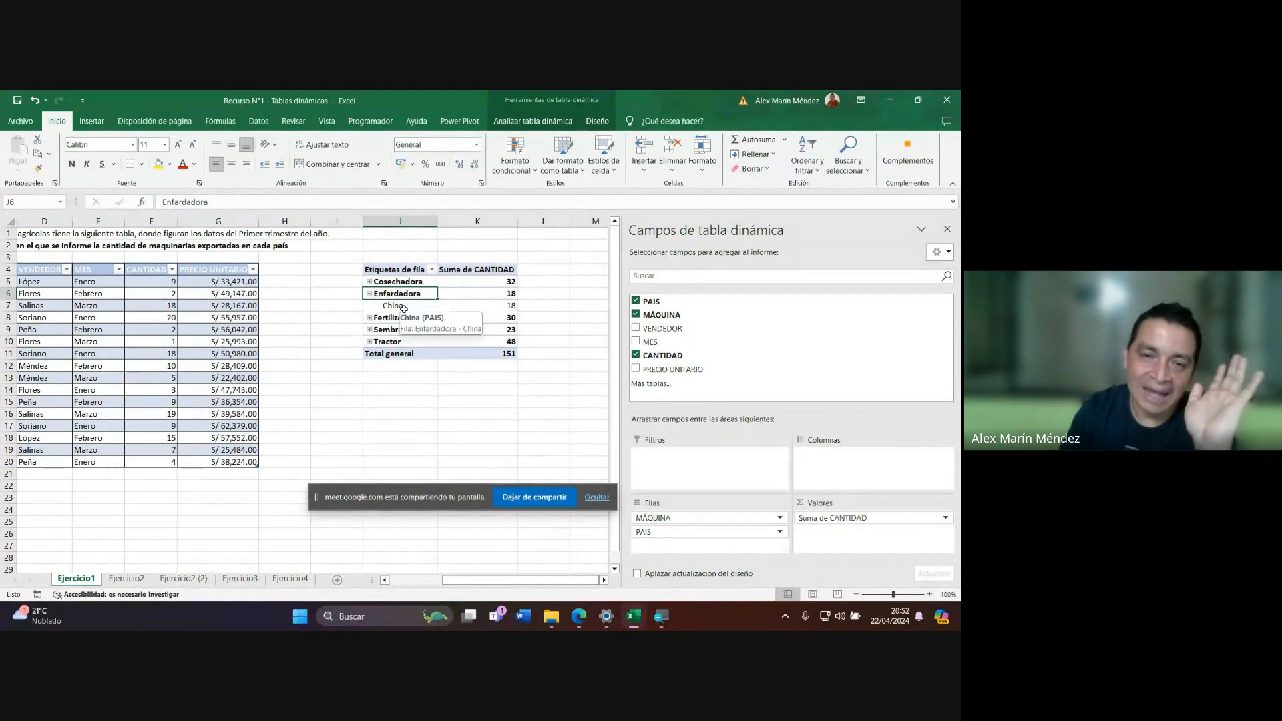
left_click(369, 281)
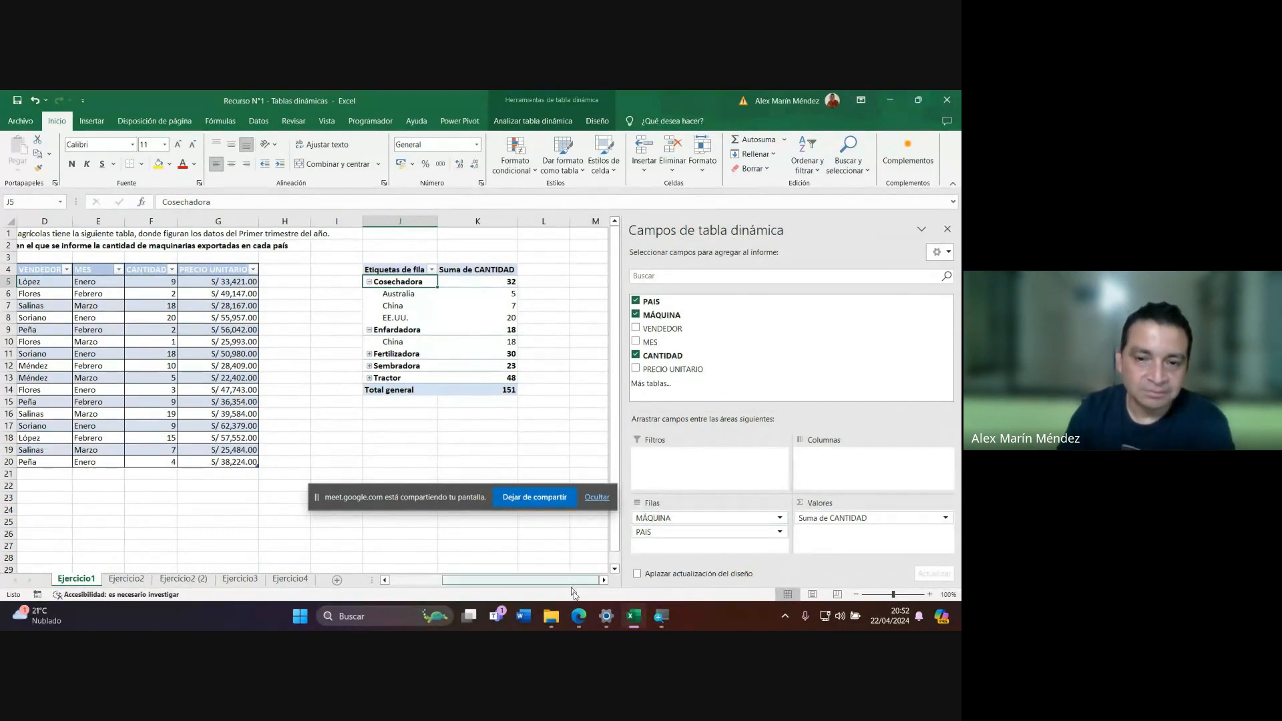
Open the Ejercicio2 sheet, check the Google Meet chat and return to Excel, dismissing the screen-sharing notification.
left_click(127, 578)
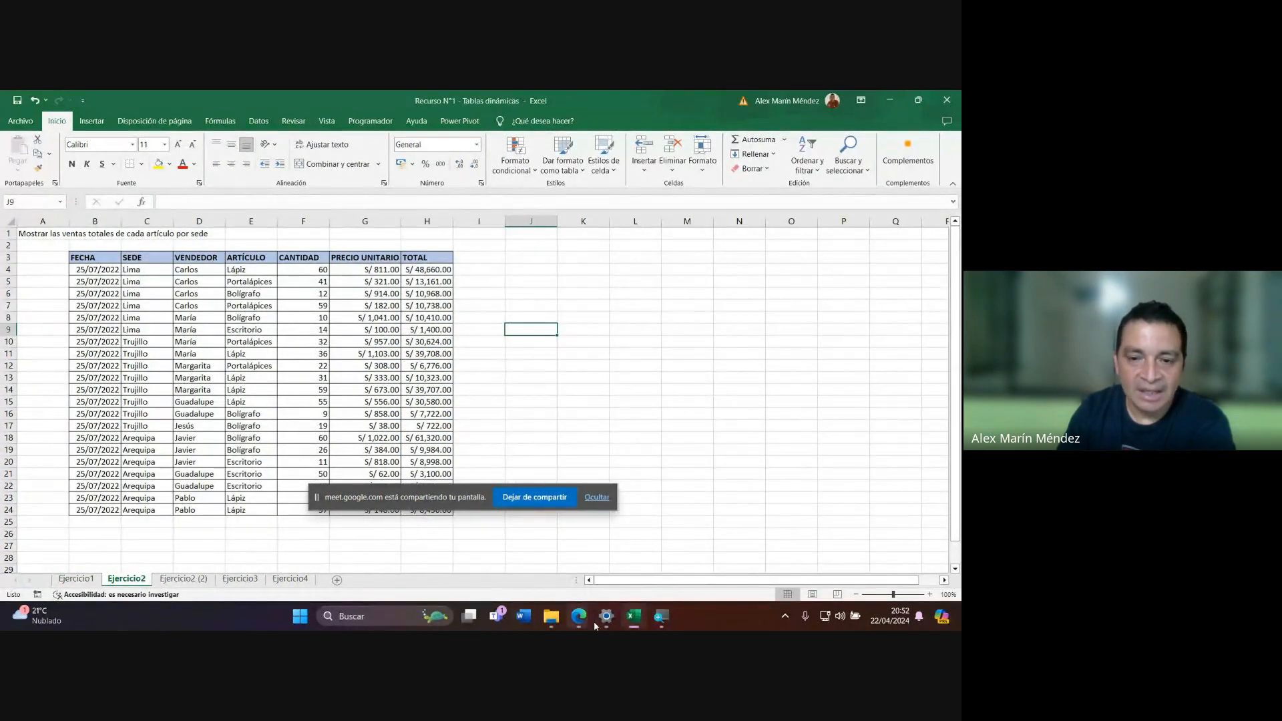
mouse_move(578, 617)
left_click(503, 563)
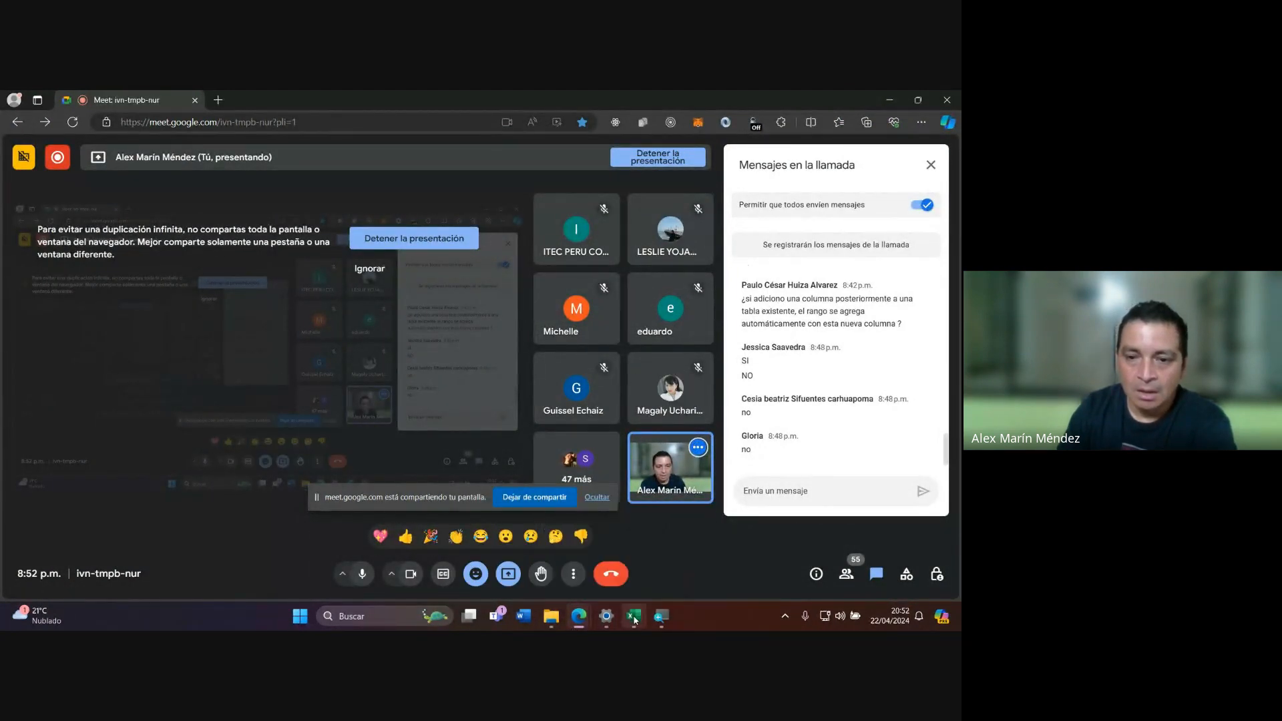
mouse_move(634, 616)
left_click(723, 552)
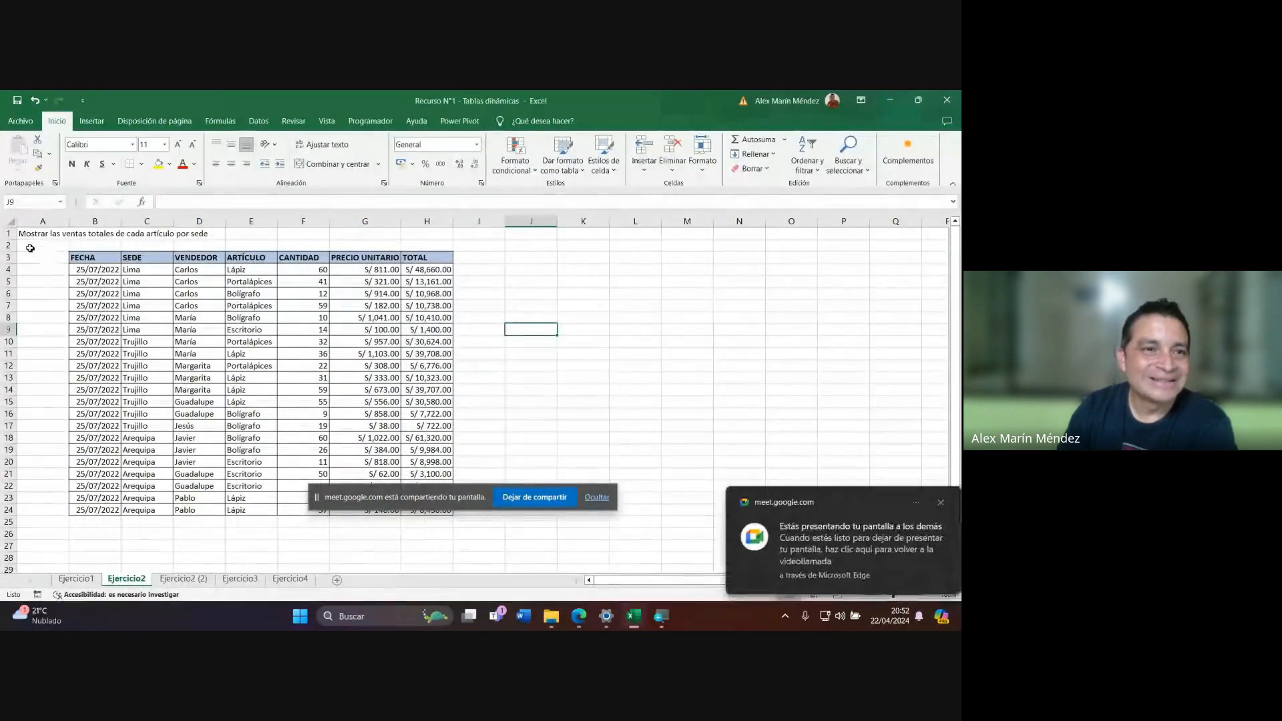
left_click(935, 503)
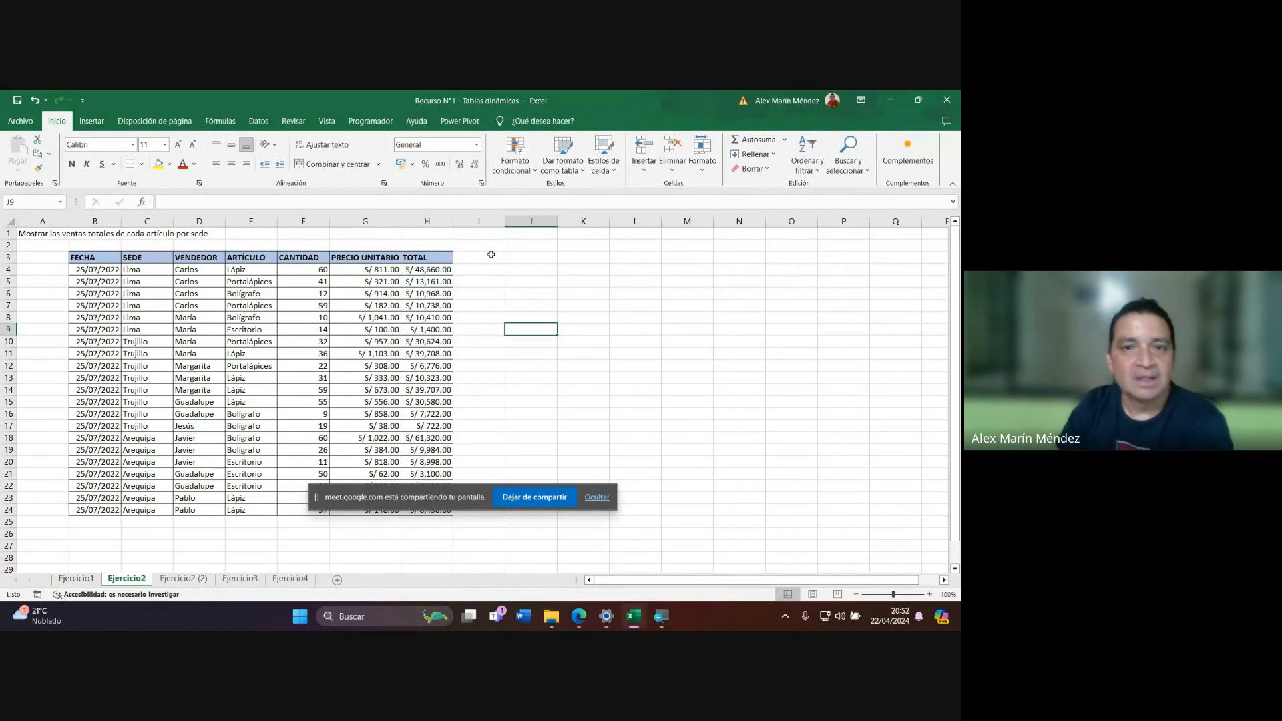
Enlarge the Ejercicio2 sheet to 130% and point out the task statement in A1 and cells in the sales table.
left_click(492, 256)
scroll(481, 266, "up", 3, "ctrl")
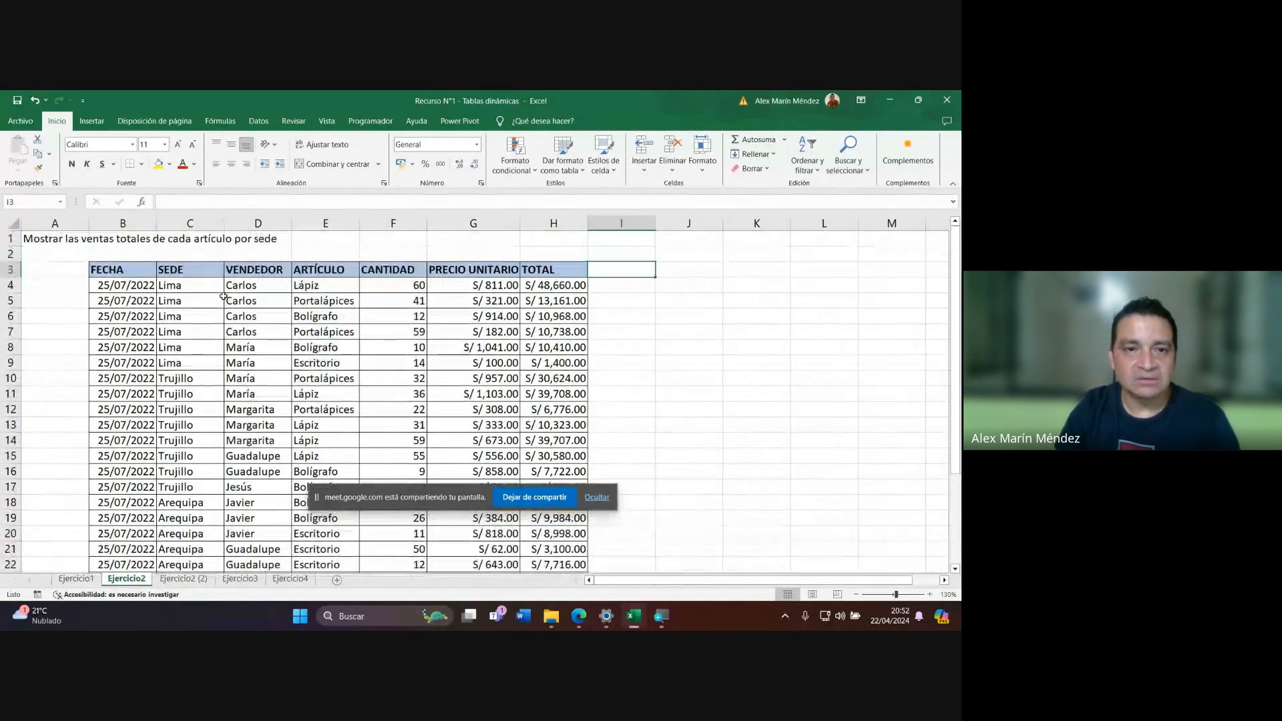
left_click(42, 241)
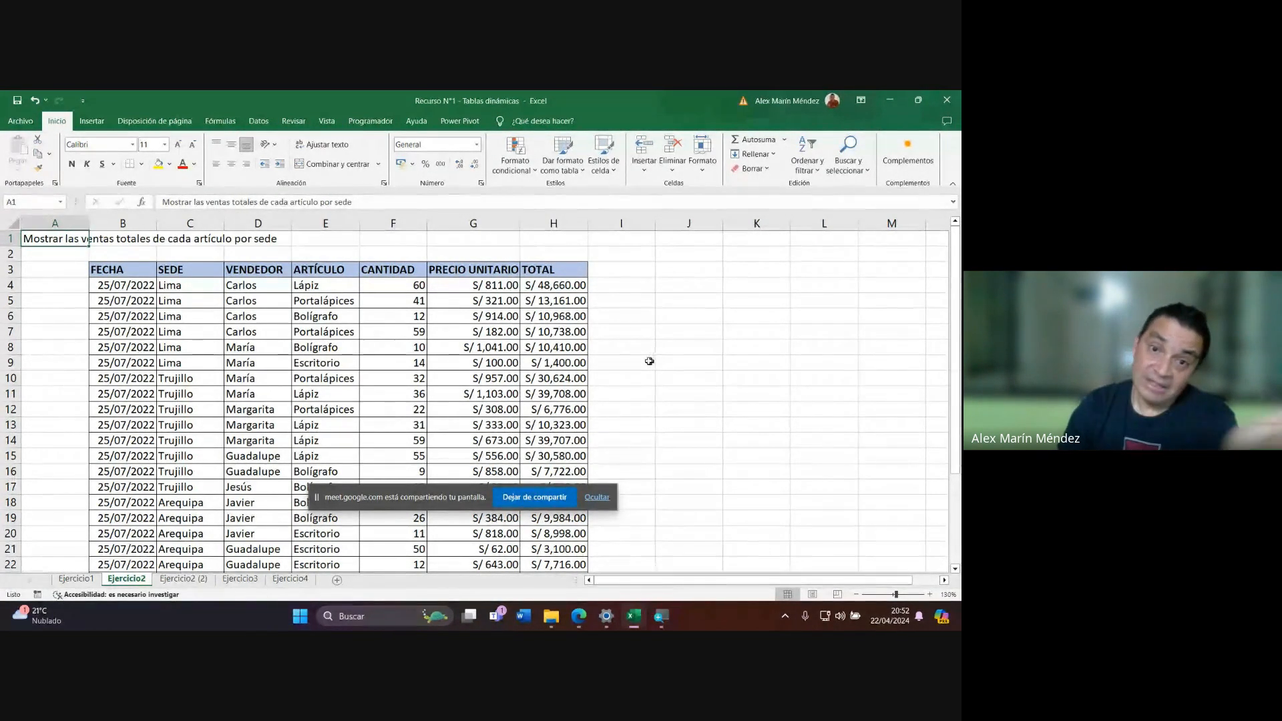
left_click(501, 437)
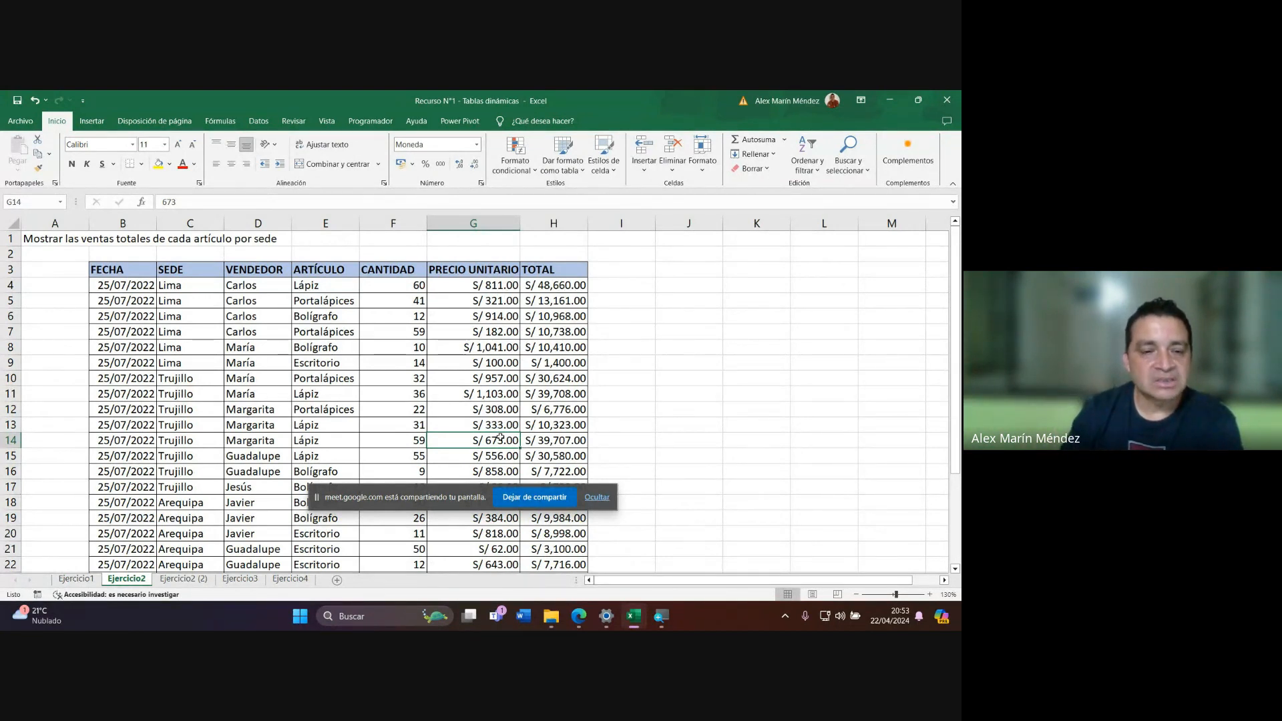
left_click(337, 356)
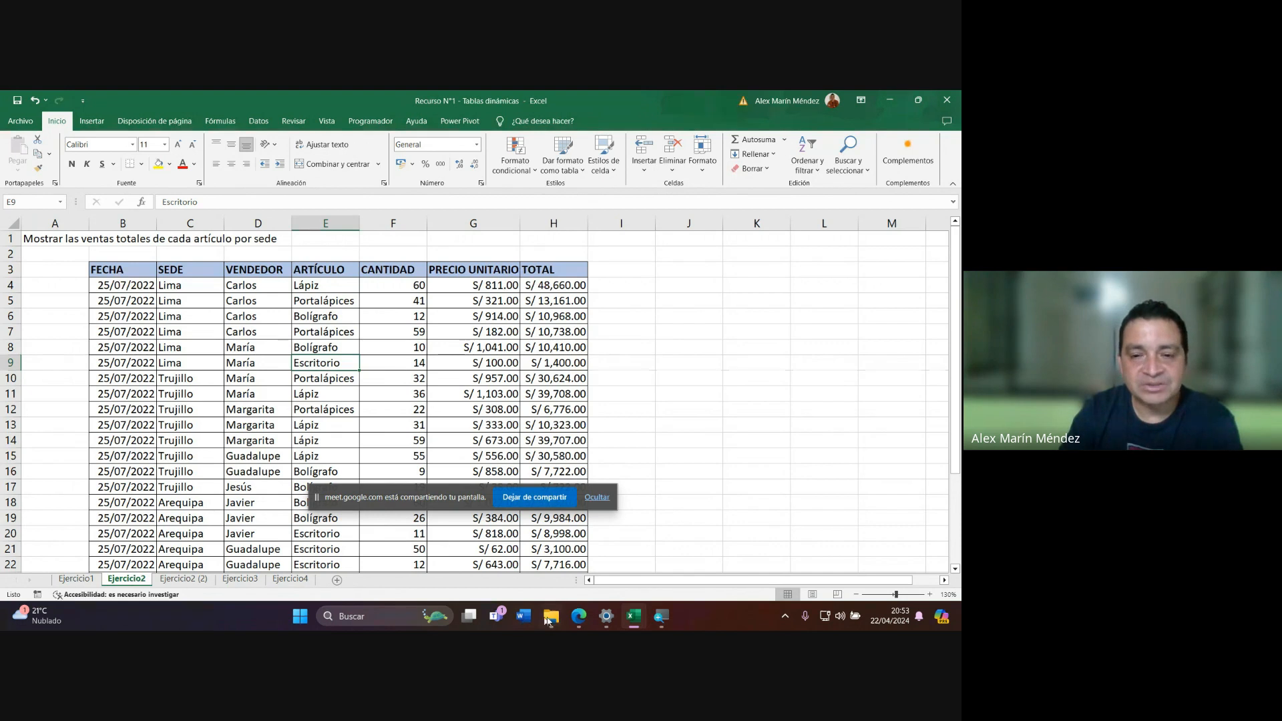
Read the participants' answers in the Google Meet chat, moving the screen-sharing bar up and dismissing the presentation notification.
mouse_move(577, 617)
left_click(515, 555)
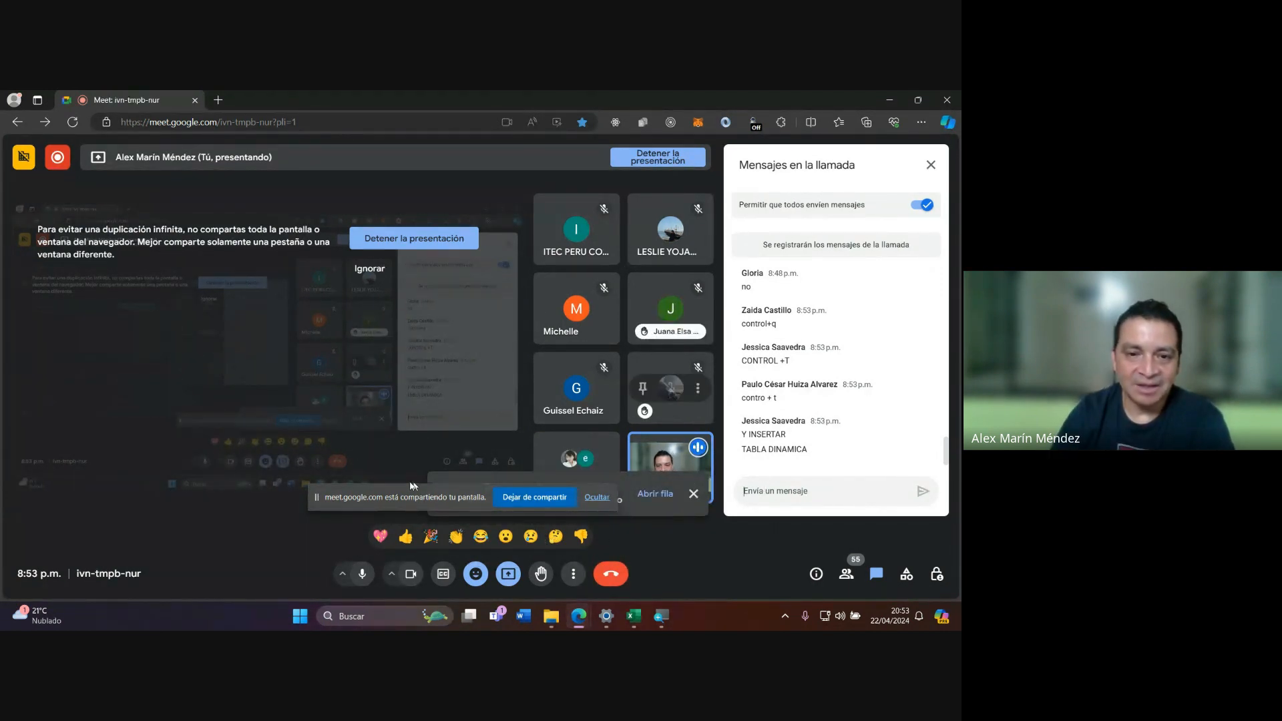
left_click_drag(411, 486, 333, 406)
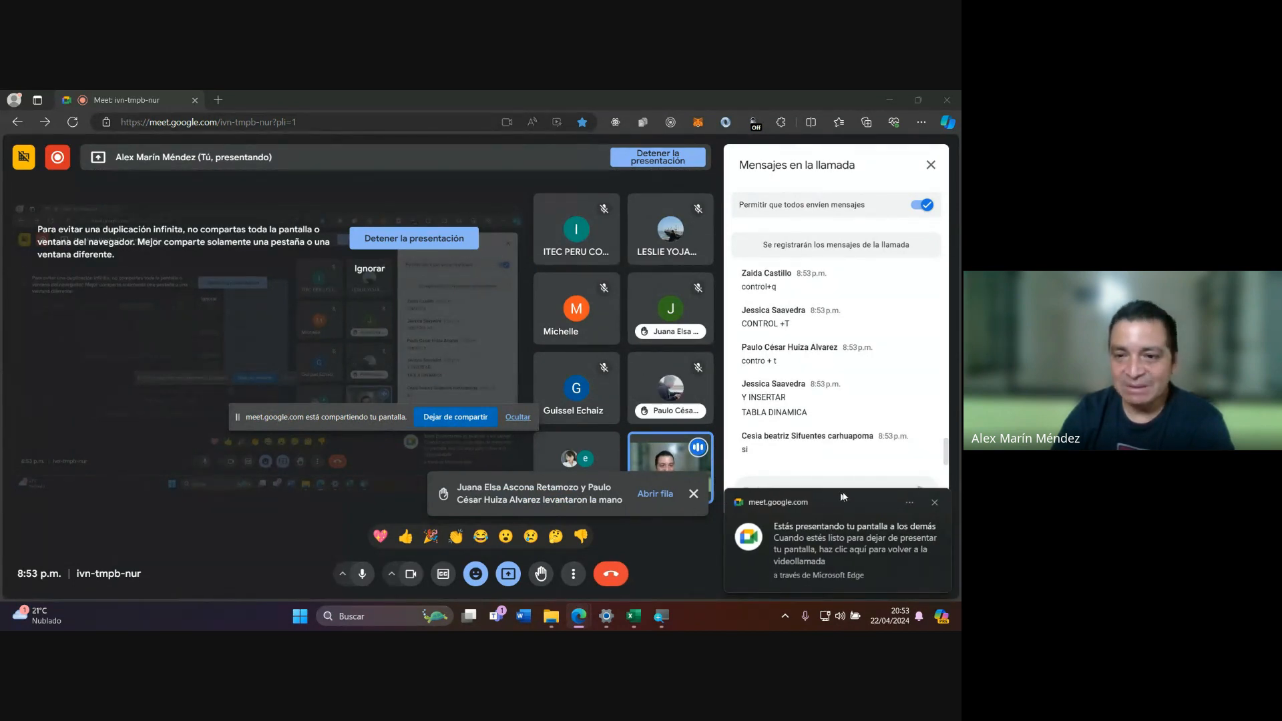
left_click(934, 503)
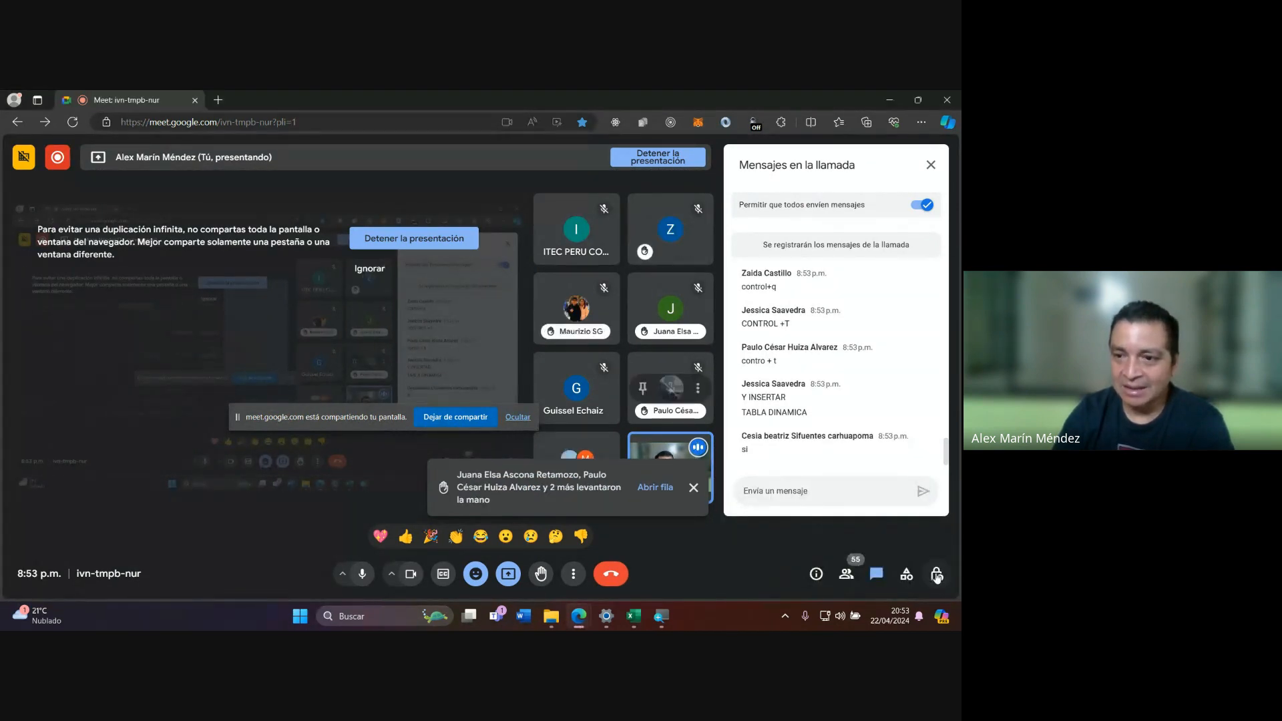
Allow everyone to turn on their microphone in Meet's organizer controls, close them and return to the Recurso N°1 workbook in Excel.
left_click(935, 571)
left_click(921, 455)
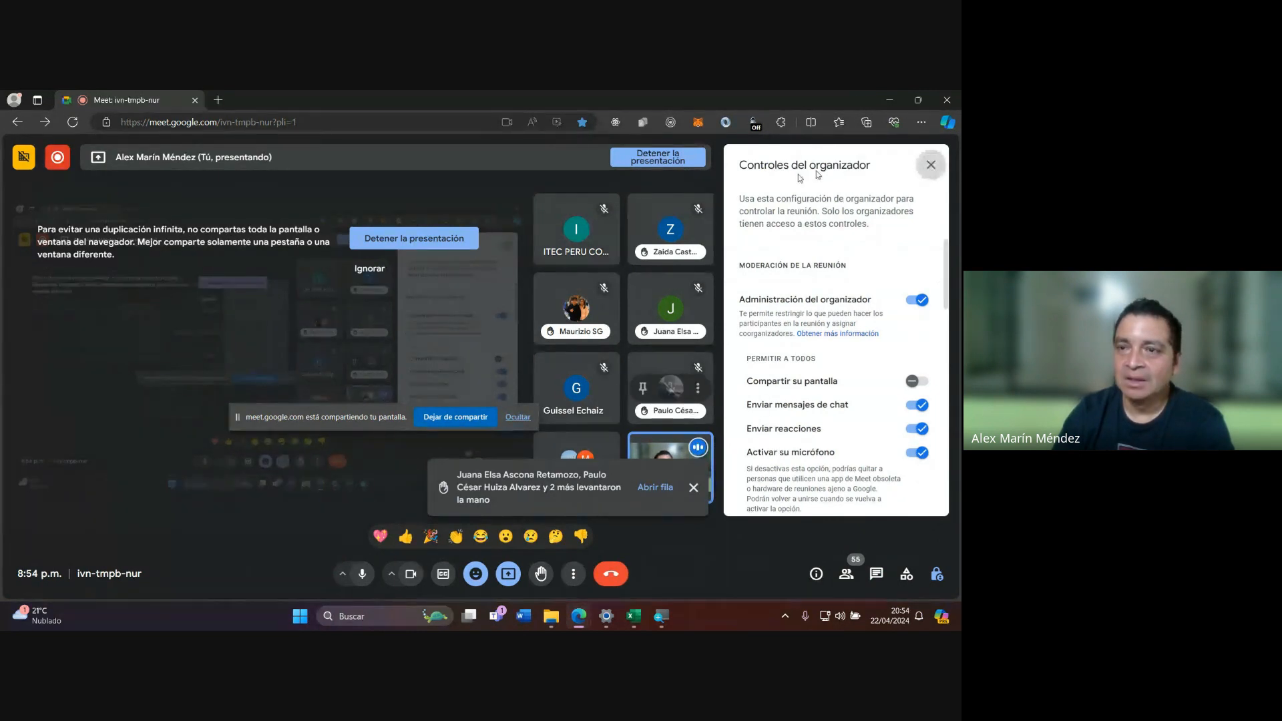
left_click(931, 165)
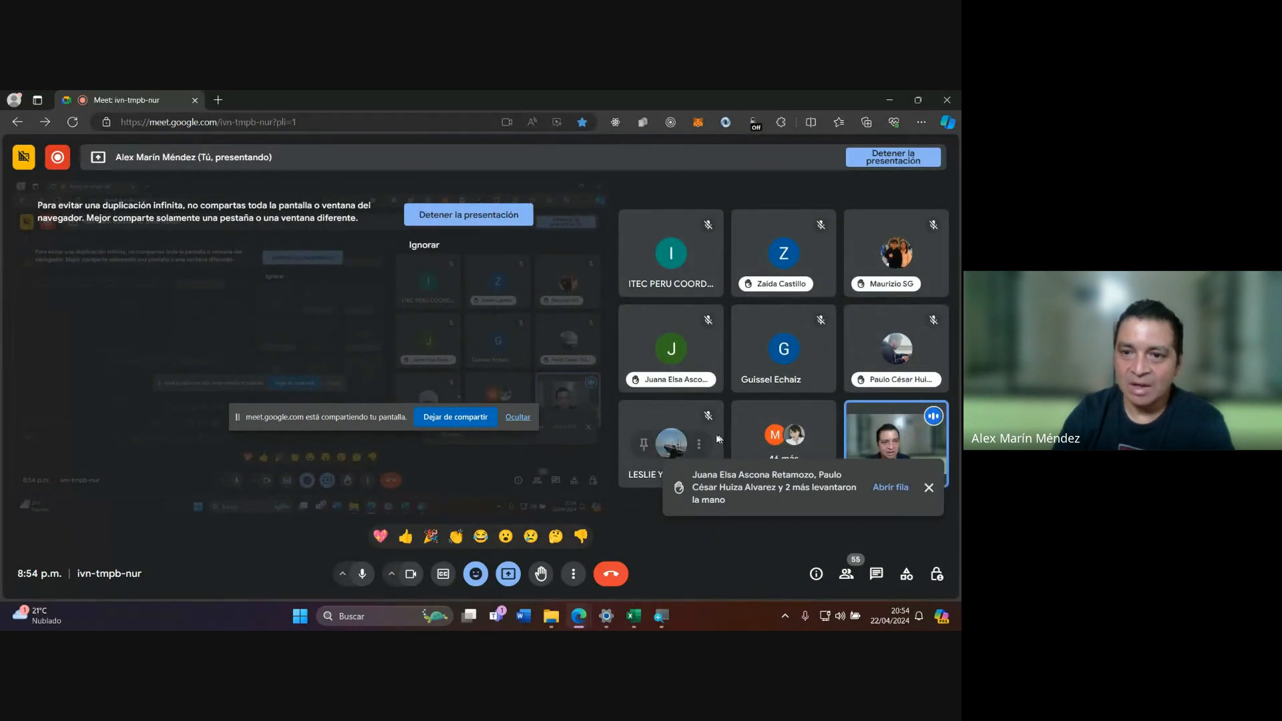
mouse_move(637, 627)
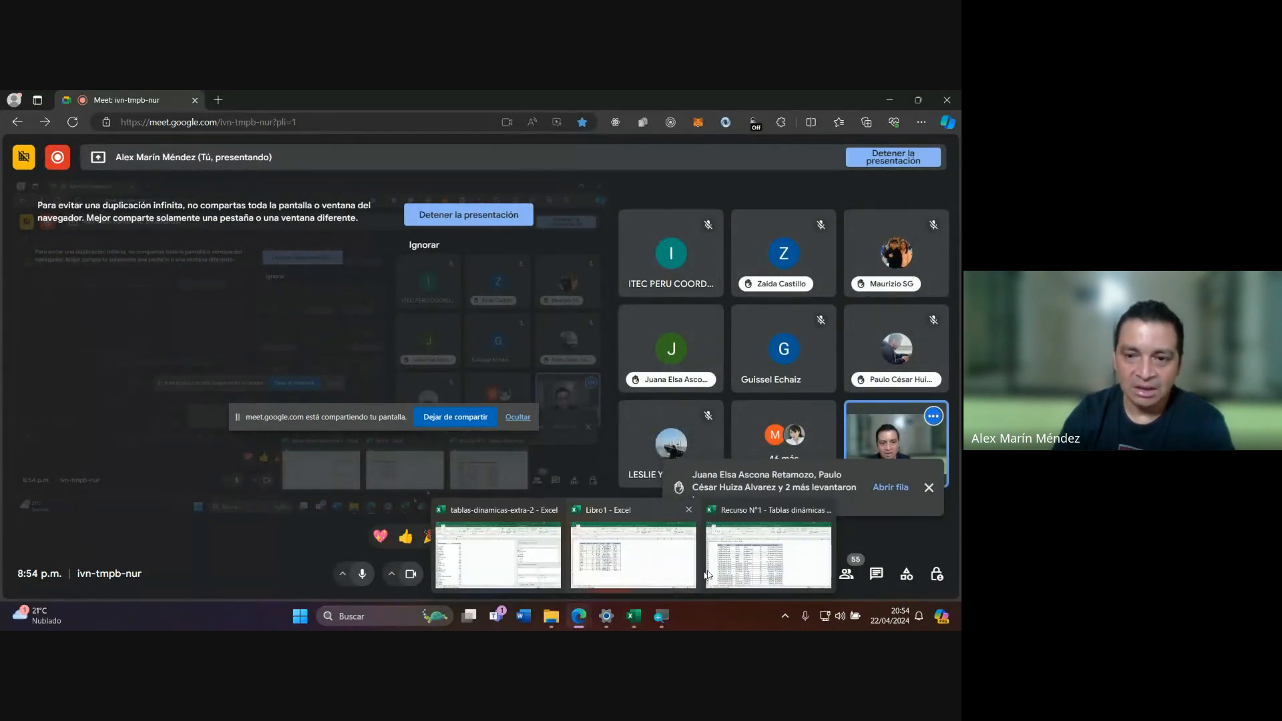
left_click(768, 534)
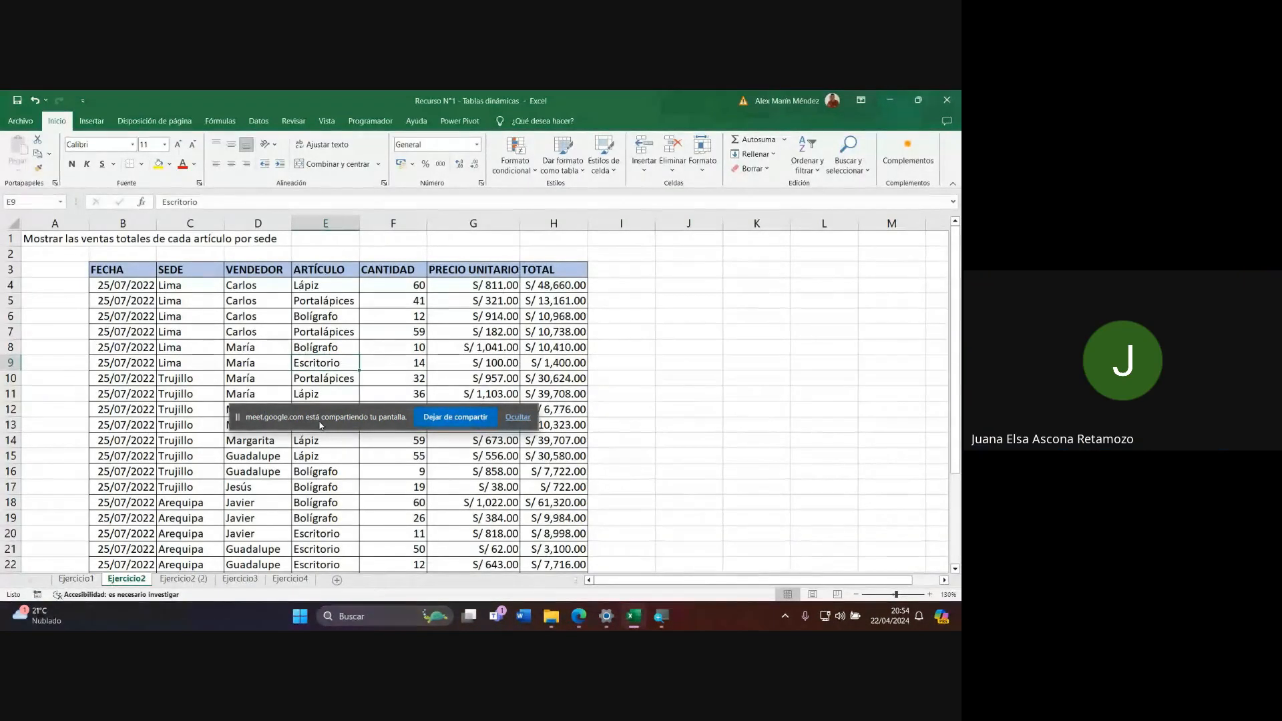
Move the screen-sharing bar off the sales data and point out cells in the ARTÍCULO and VENDEDOR columns.
left_click_drag(342, 428, 685, 543)
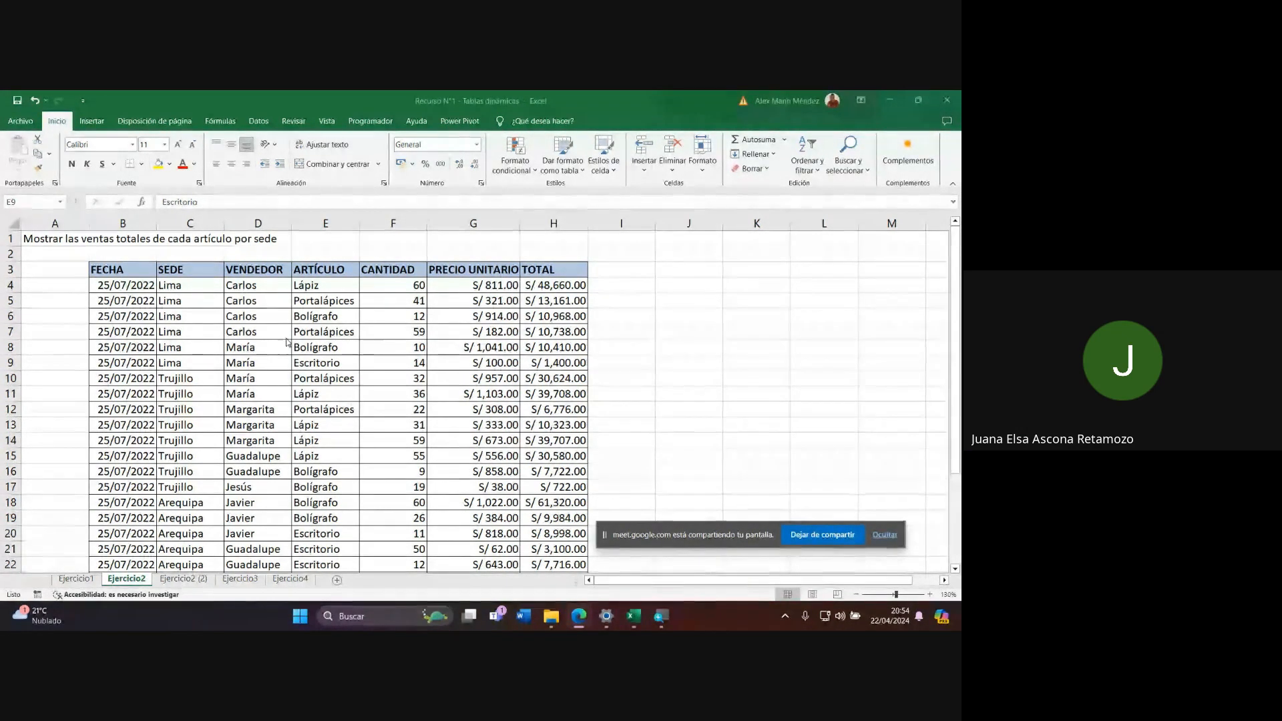
left_click(325, 360)
left_click(323, 333)
left_click(264, 333)
left_click(244, 393)
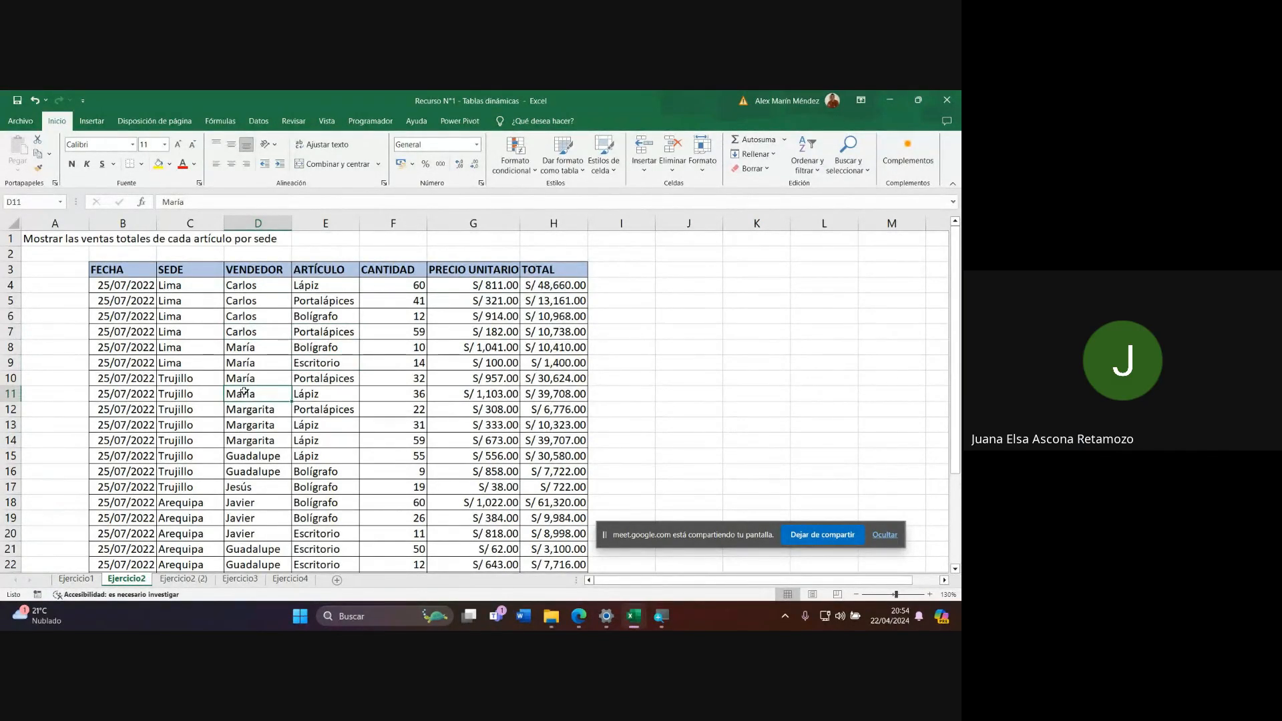
Convert the Ejercicio2 sales range B3:H24 into a table with headers.
left_click(199, 348)
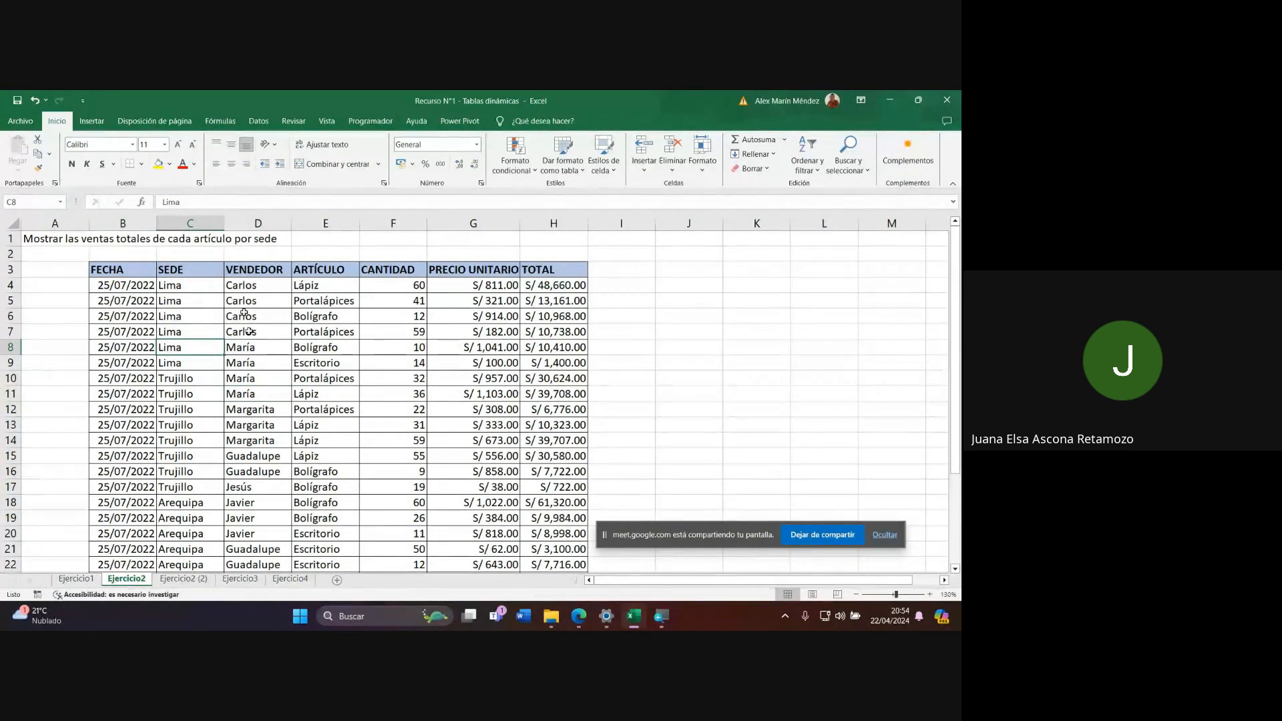
left_click(91, 121)
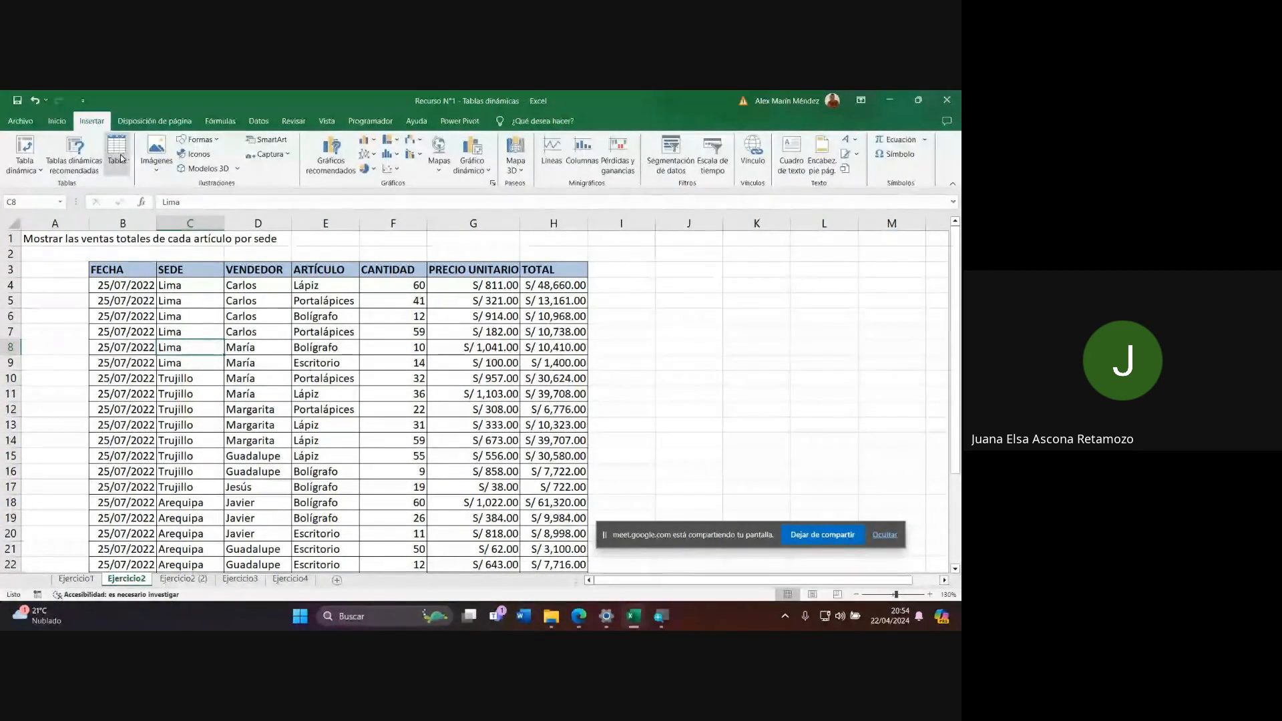
left_click(117, 153)
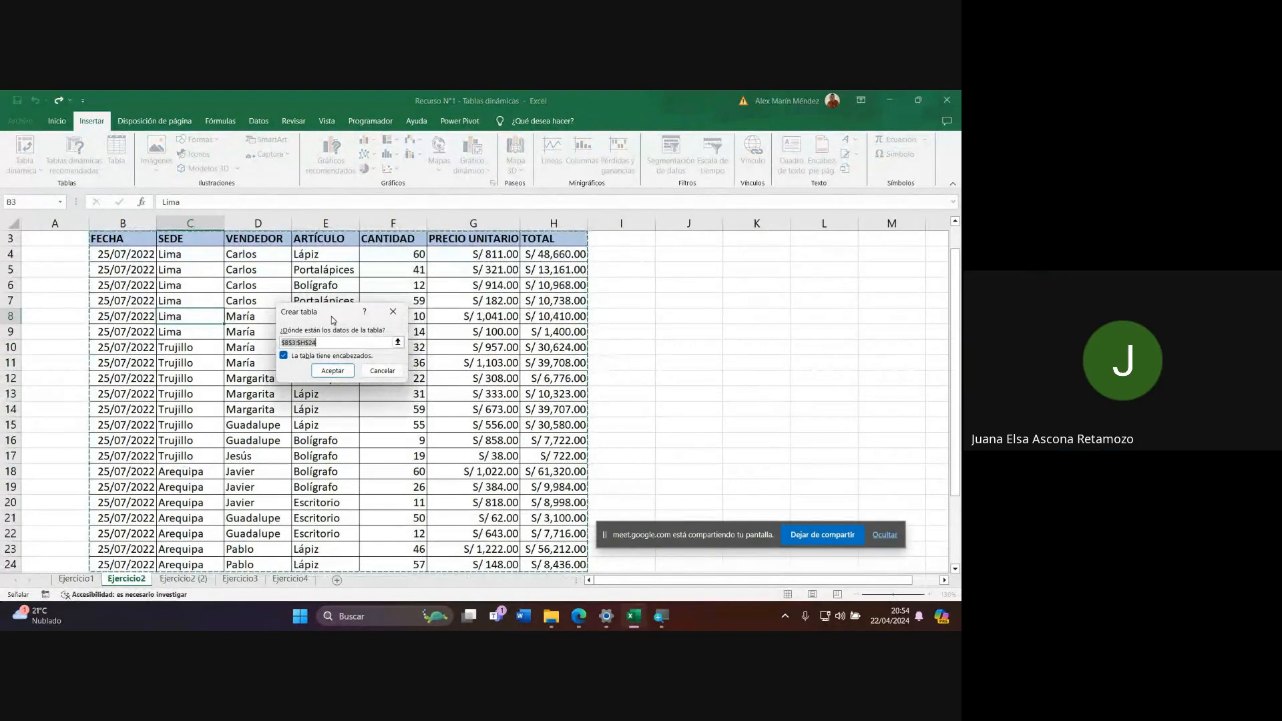
left_click_drag(333, 320, 389, 305)
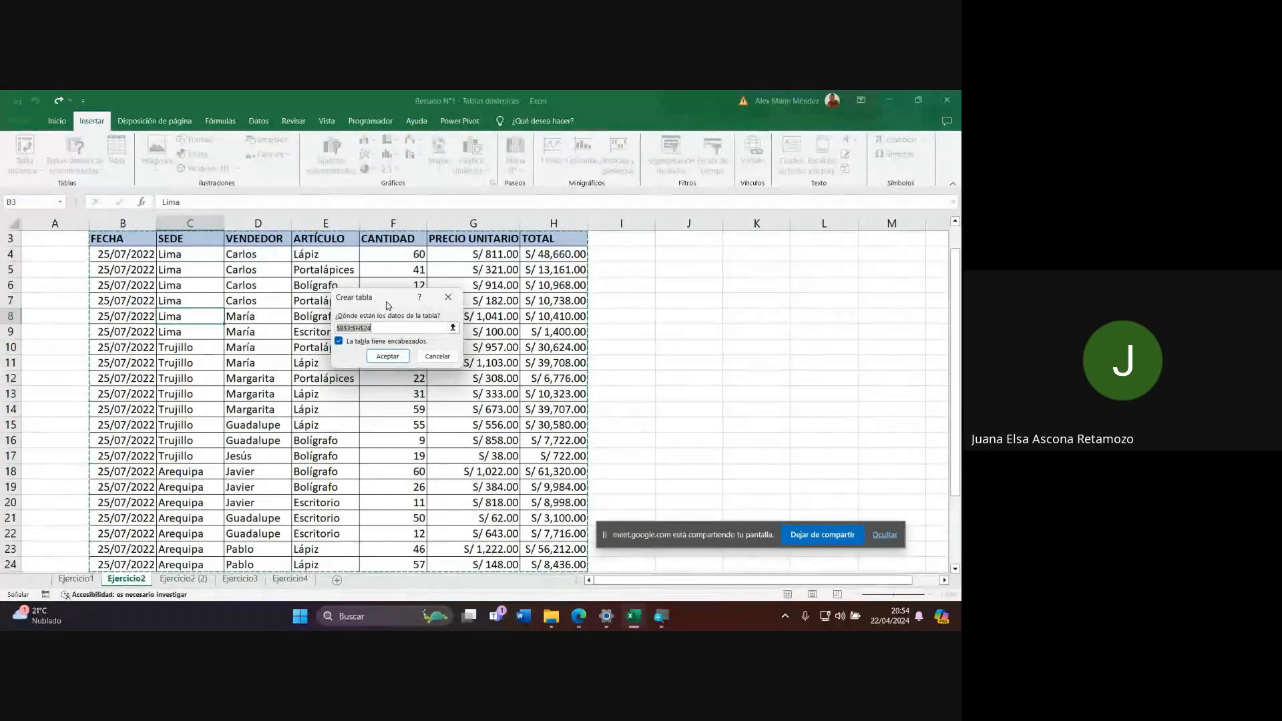
left_click(391, 360)
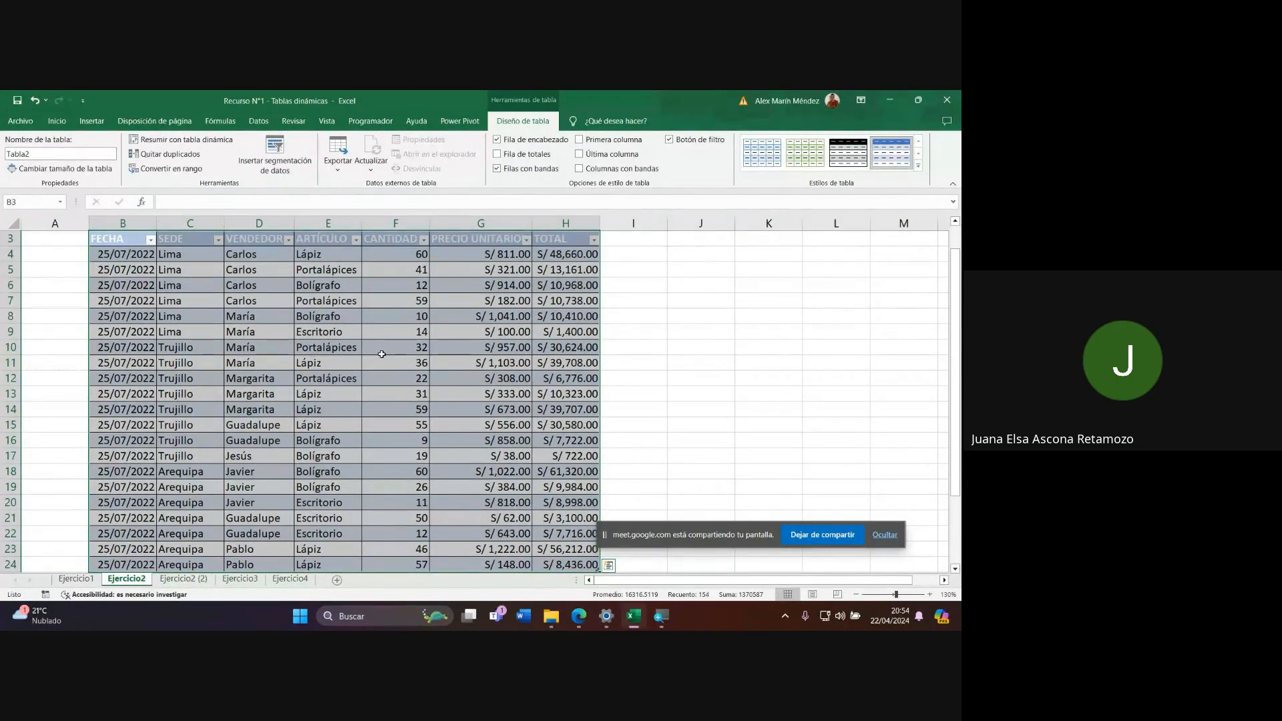
Start a pivot table from Tabla2 and set its location to cell J6 of the existing Ejercicio2 sheet.
left_click(315, 349)
left_click(203, 322)
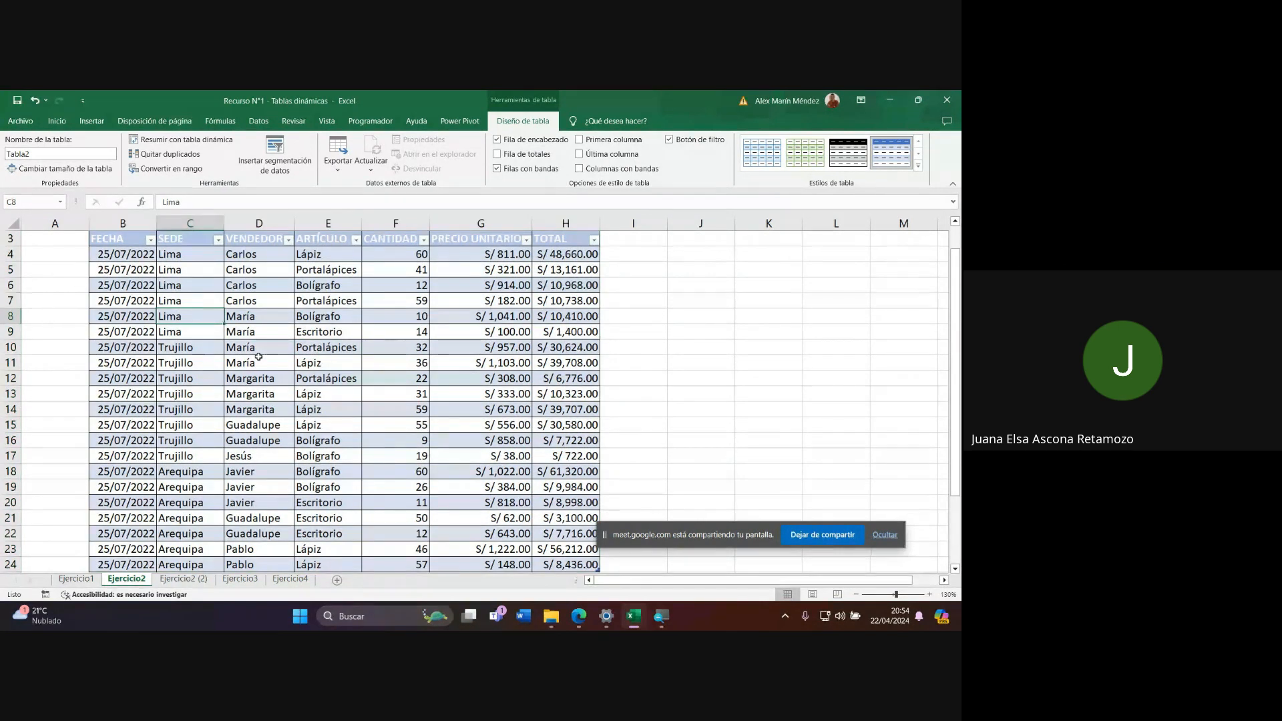
left_click(95, 122)
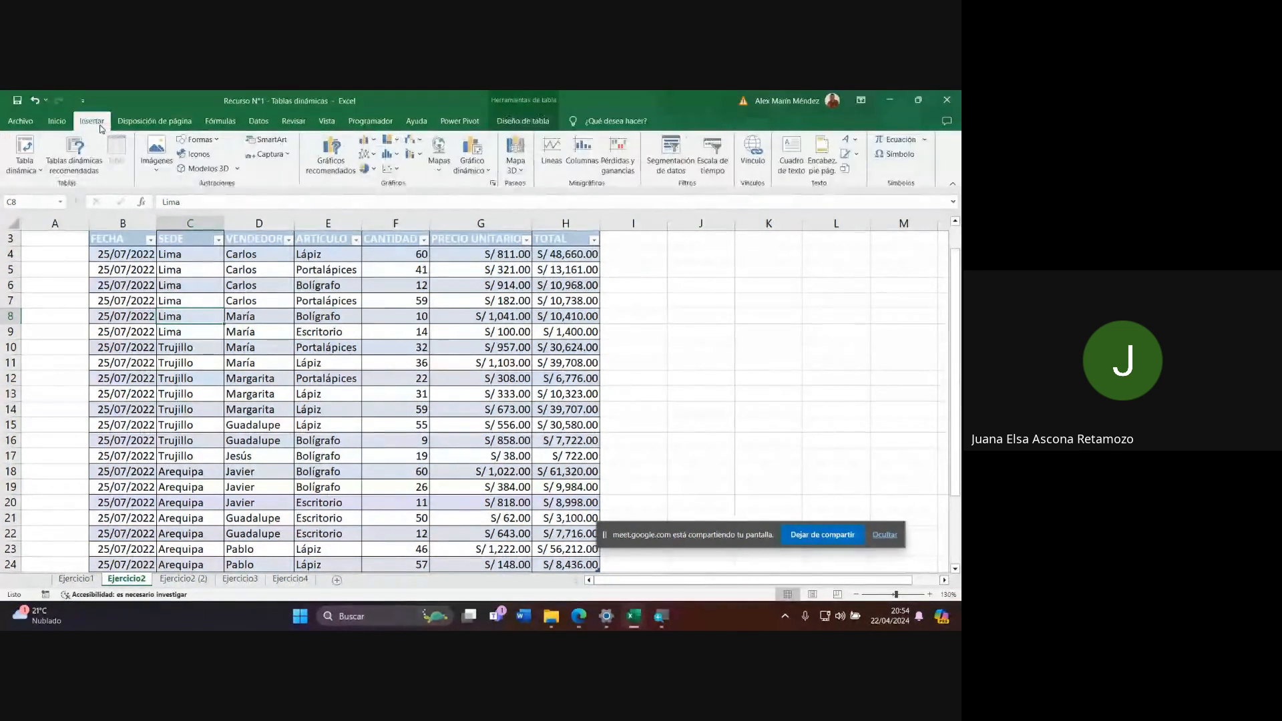
left_click(28, 146)
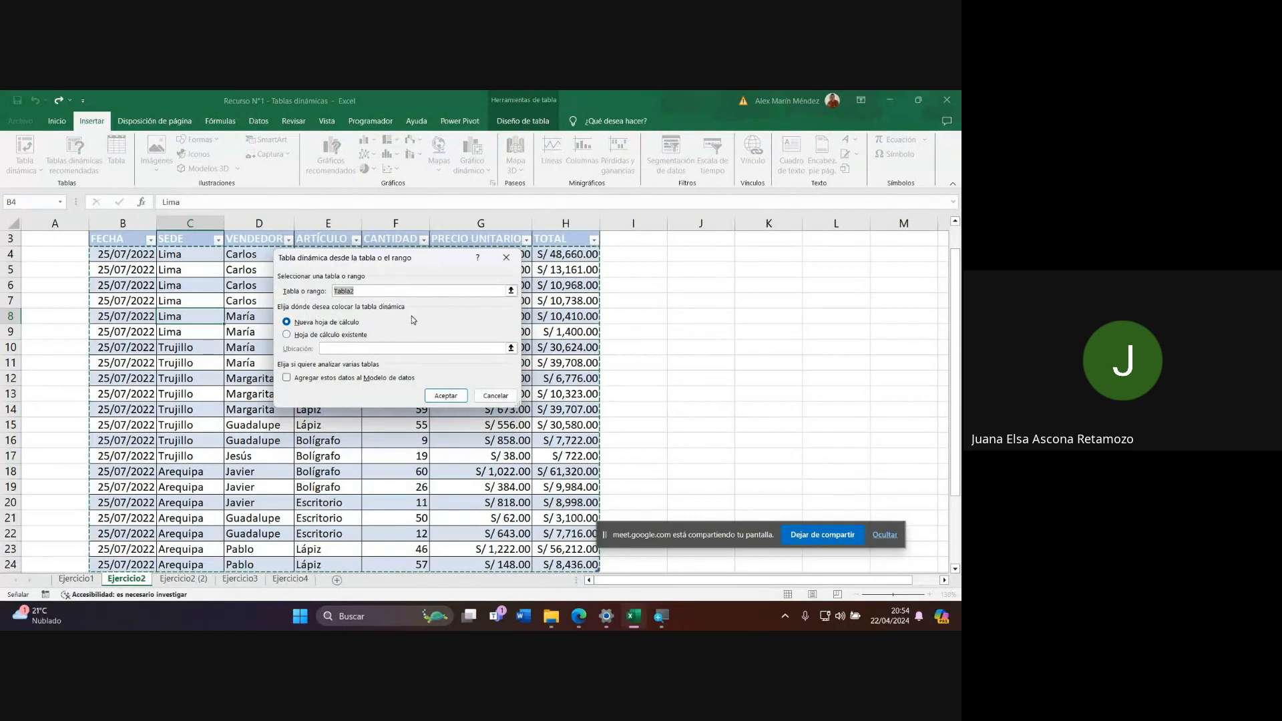
left_click(354, 336)
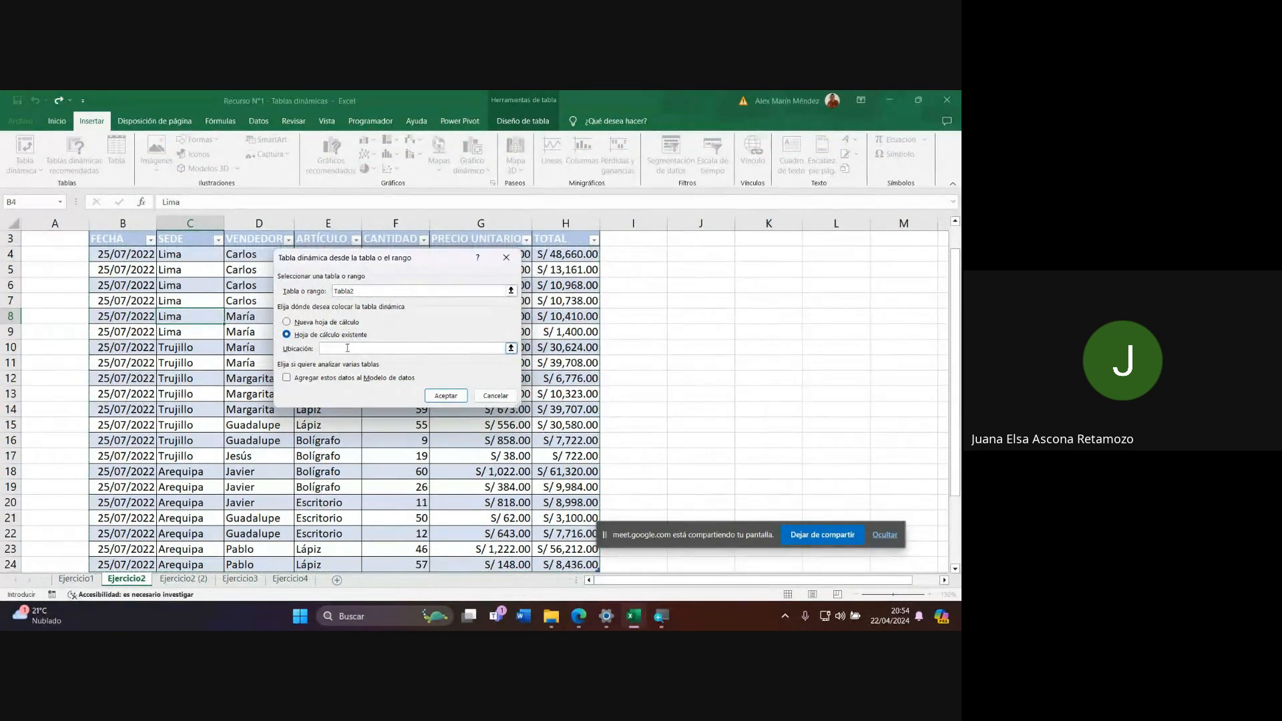
left_click(679, 285)
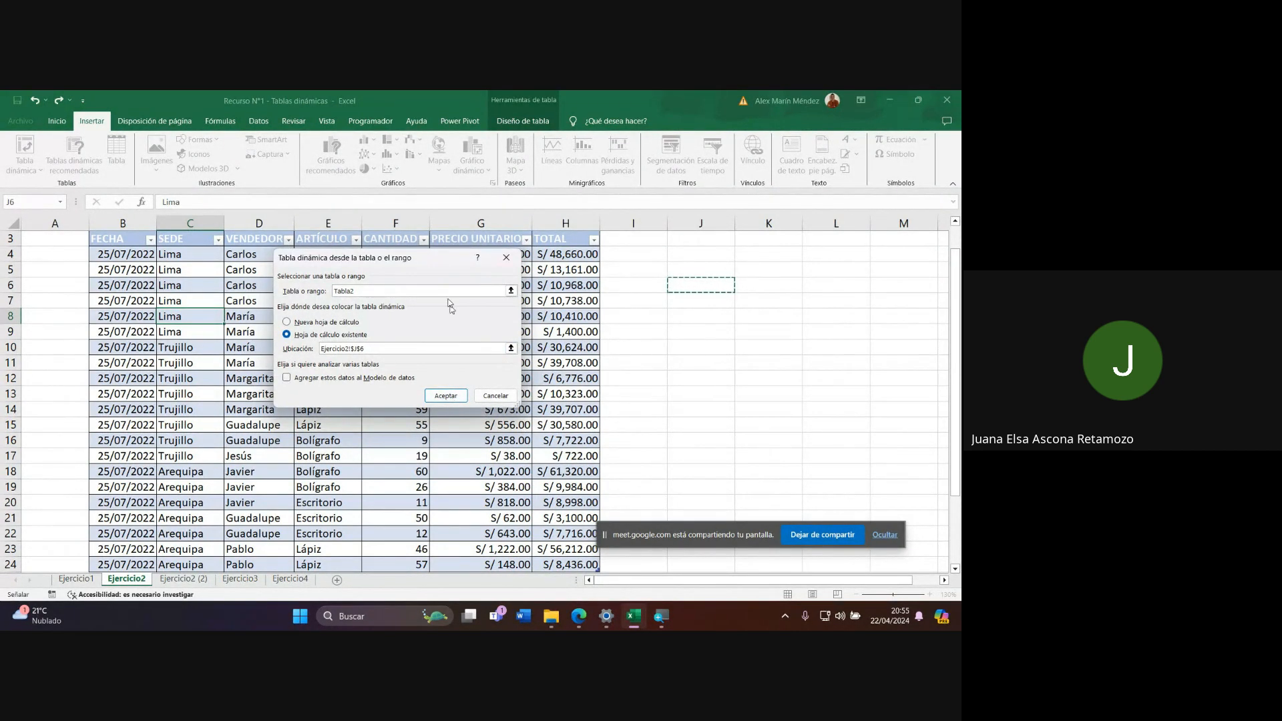
Create a pivot table from Tabla2 at J6 on Ejercicio2, with SEDE and ARTÍCULO as rows and TOTAL as summed values.
left_click(445, 395)
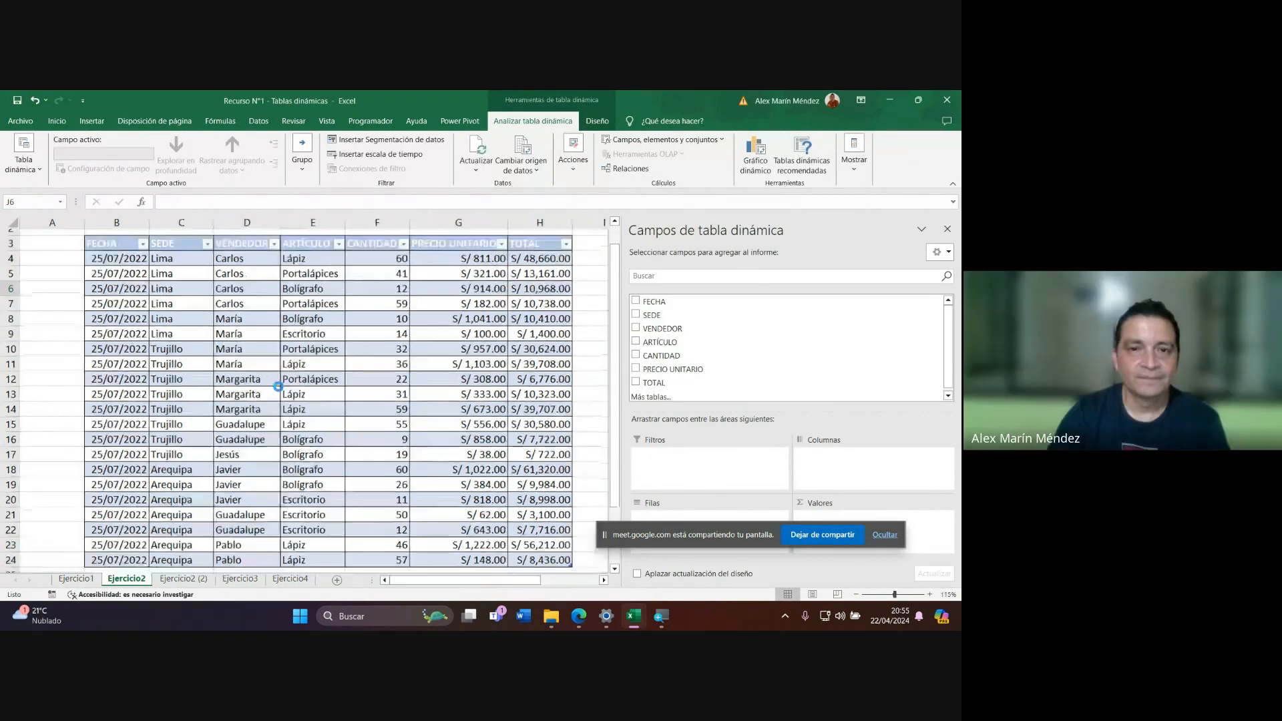
scroll(290, 414, "down", 3)
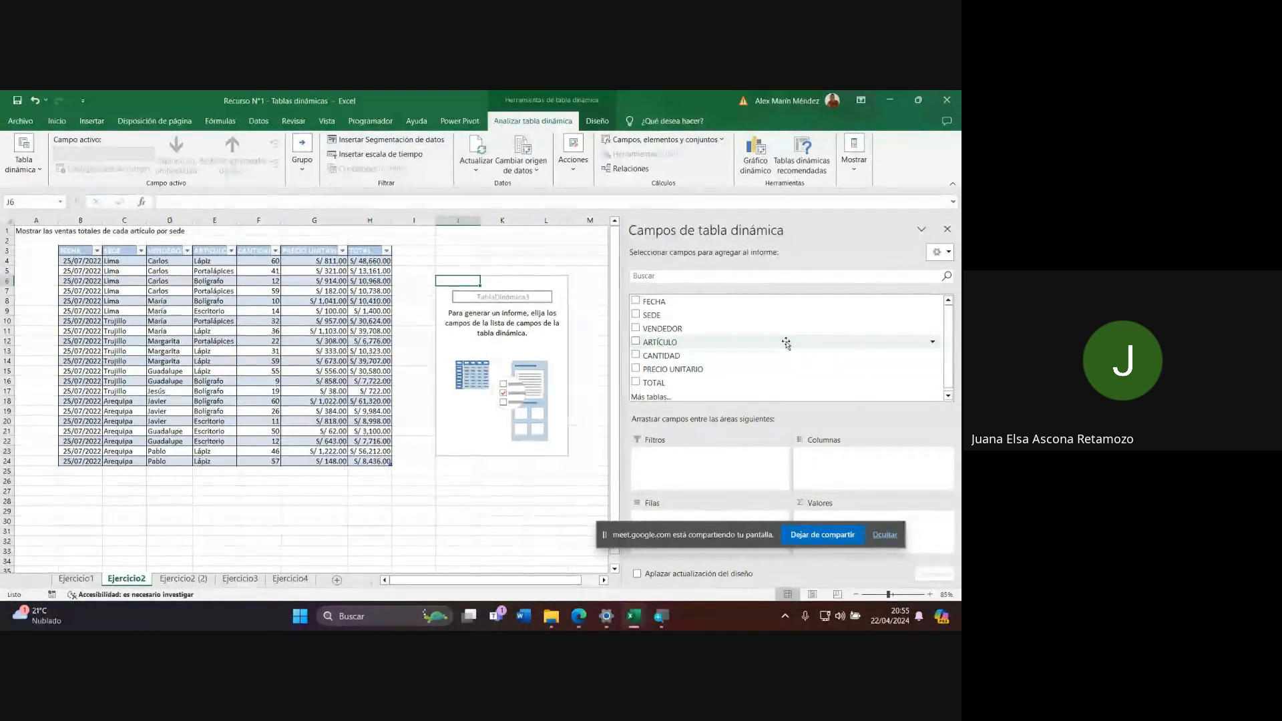
left_click(636, 315)
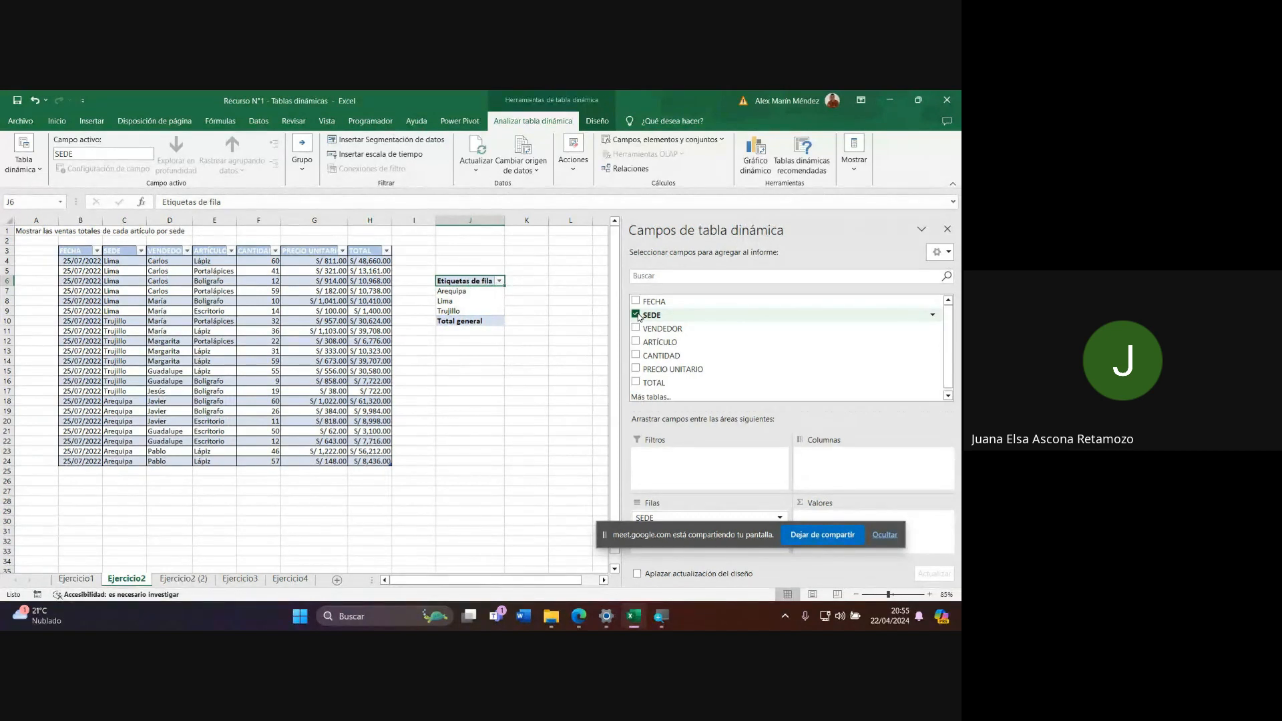
left_click(637, 342)
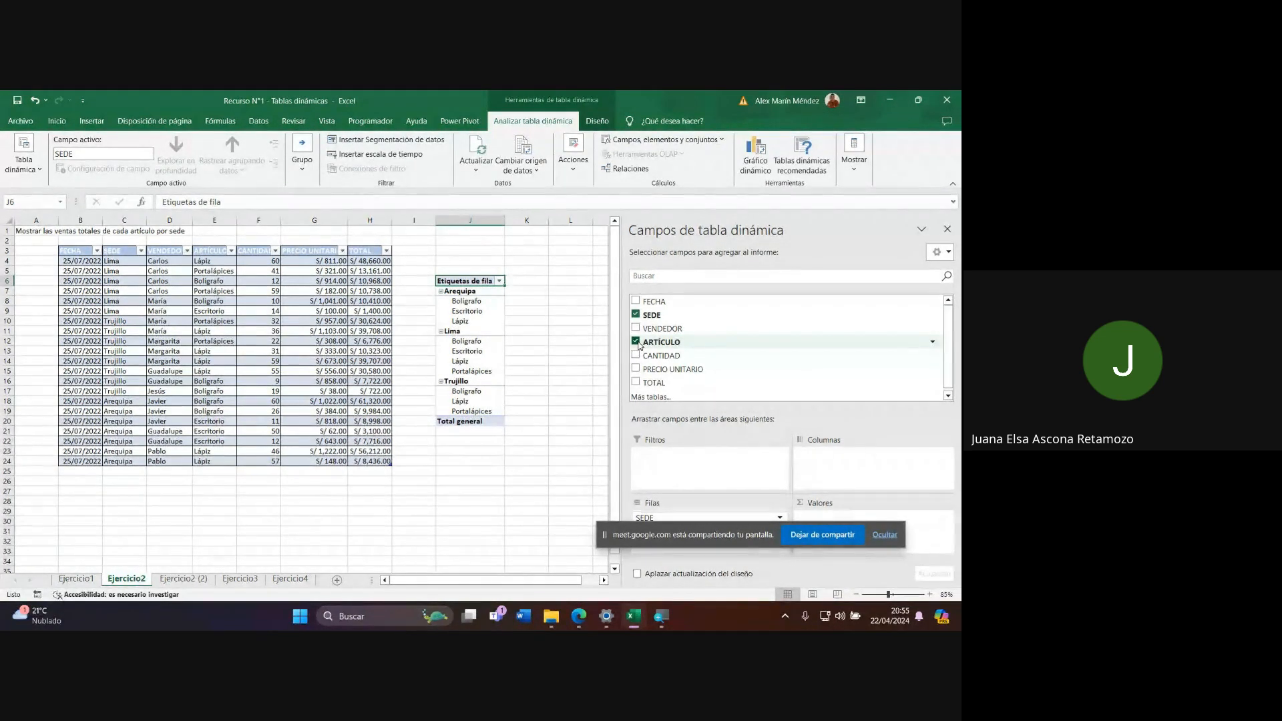
left_click(637, 383)
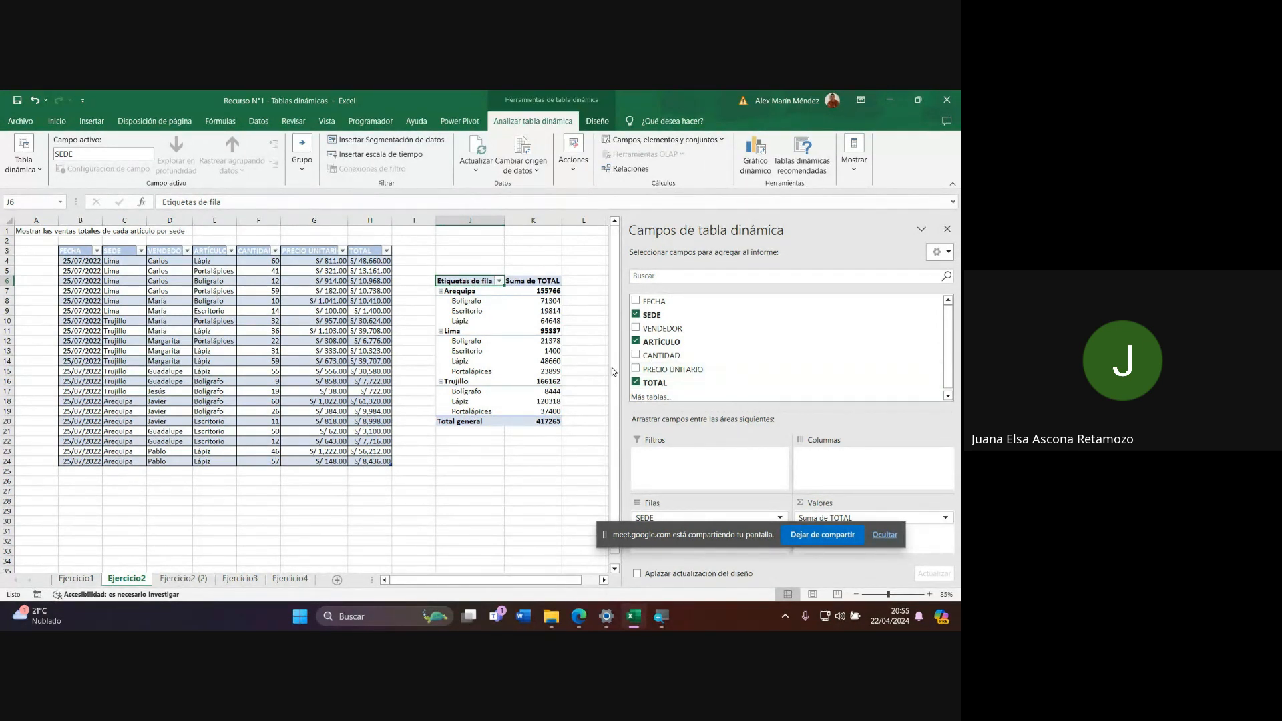
Apply the S/ Español (Perú) accounting format to the pivot table's Suma de TOTAL values, including the grand total.
left_click_drag(545, 292, 541, 422)
left_click(57, 120)
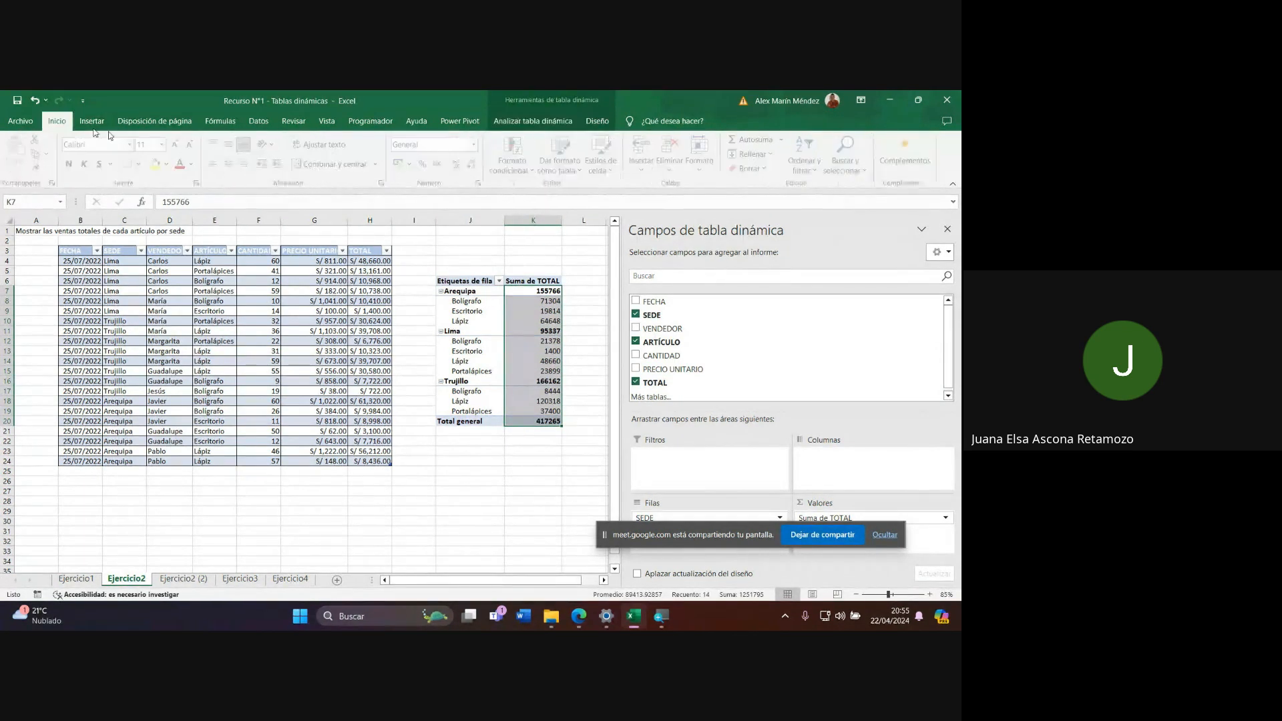
left_click(413, 163)
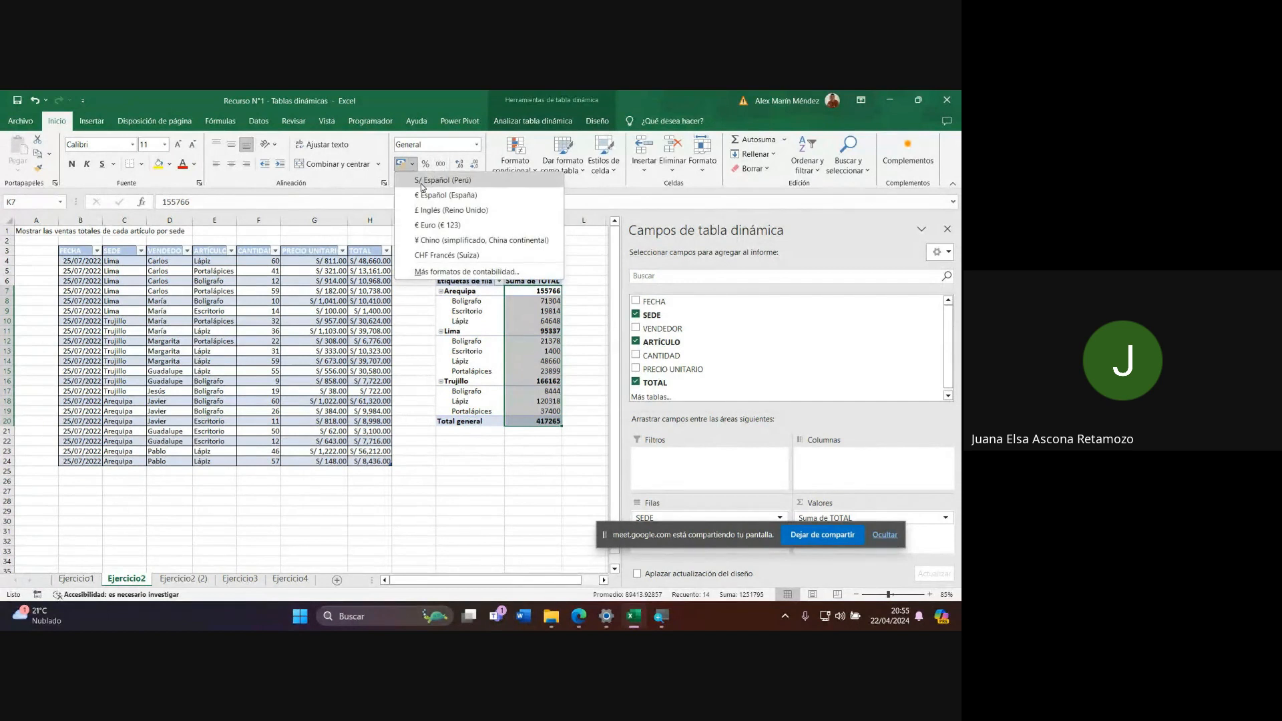
left_click(434, 179)
left_click(543, 461)
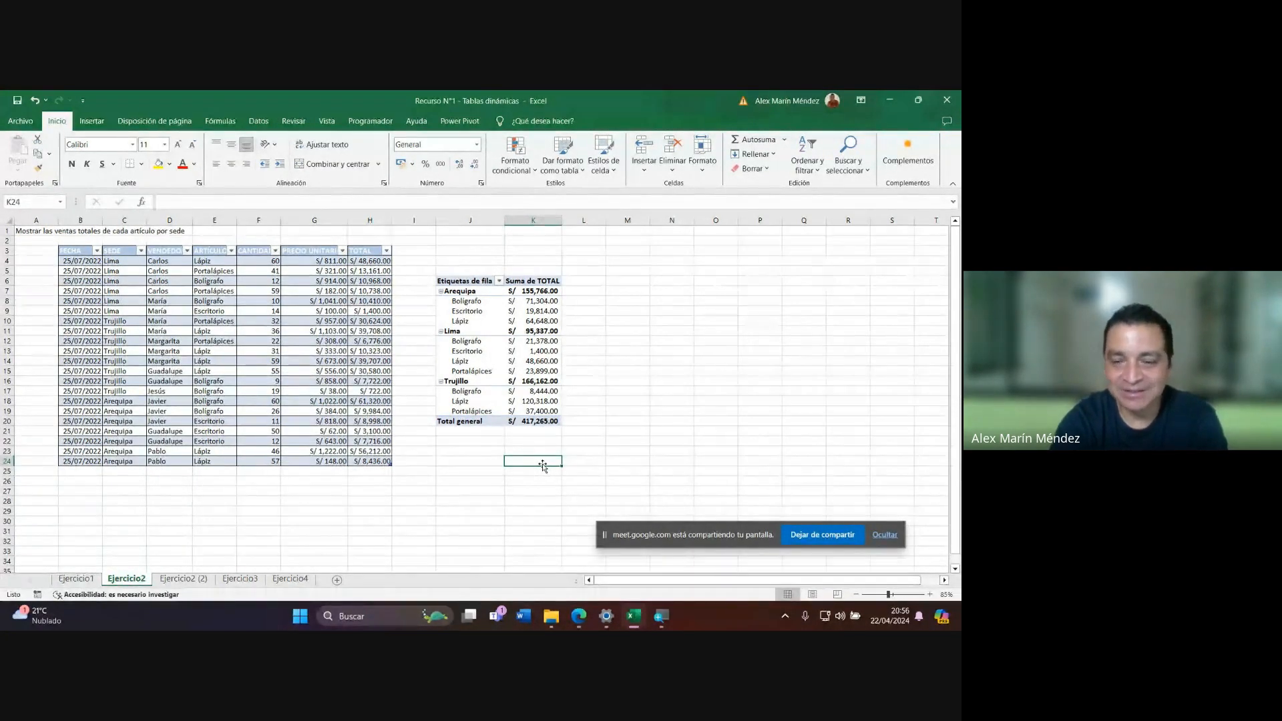
Look at the Google Meet call window, return to the Recurso N°1 - Tablas dinámicas workbook in Excel and dismiss the notification.
mouse_move(578, 618)
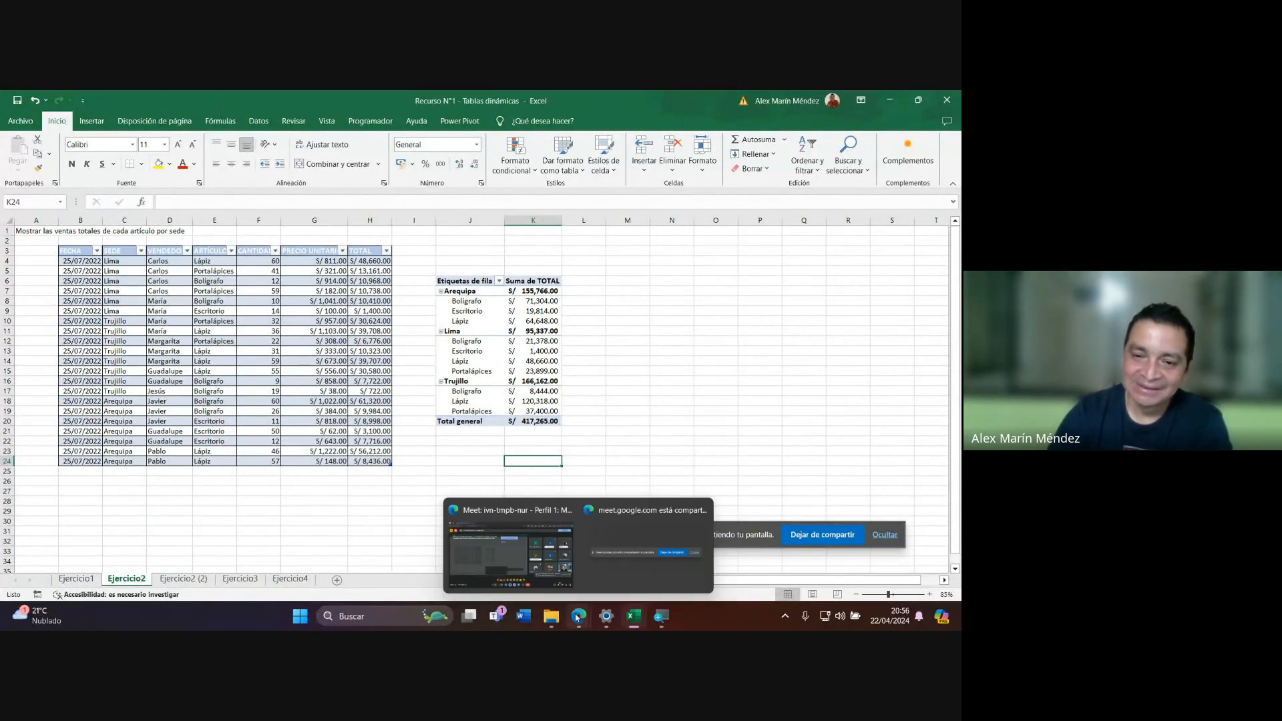
left_click(517, 549)
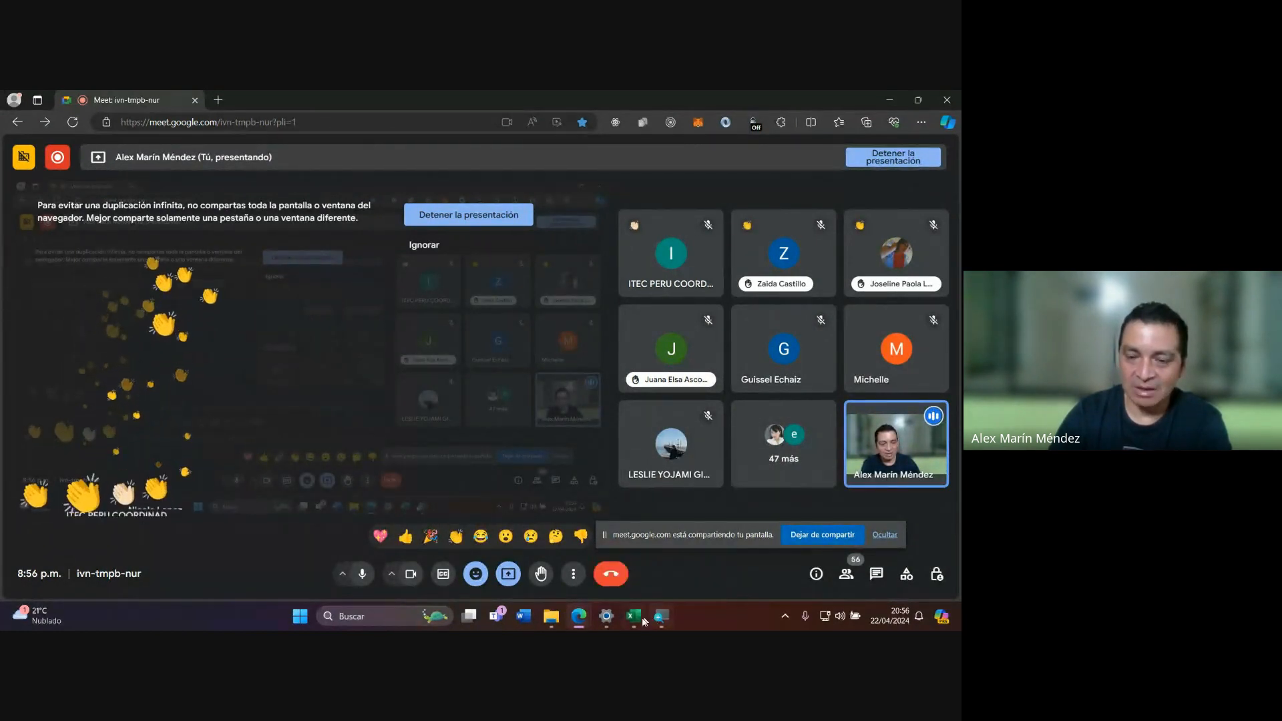
mouse_move(635, 622)
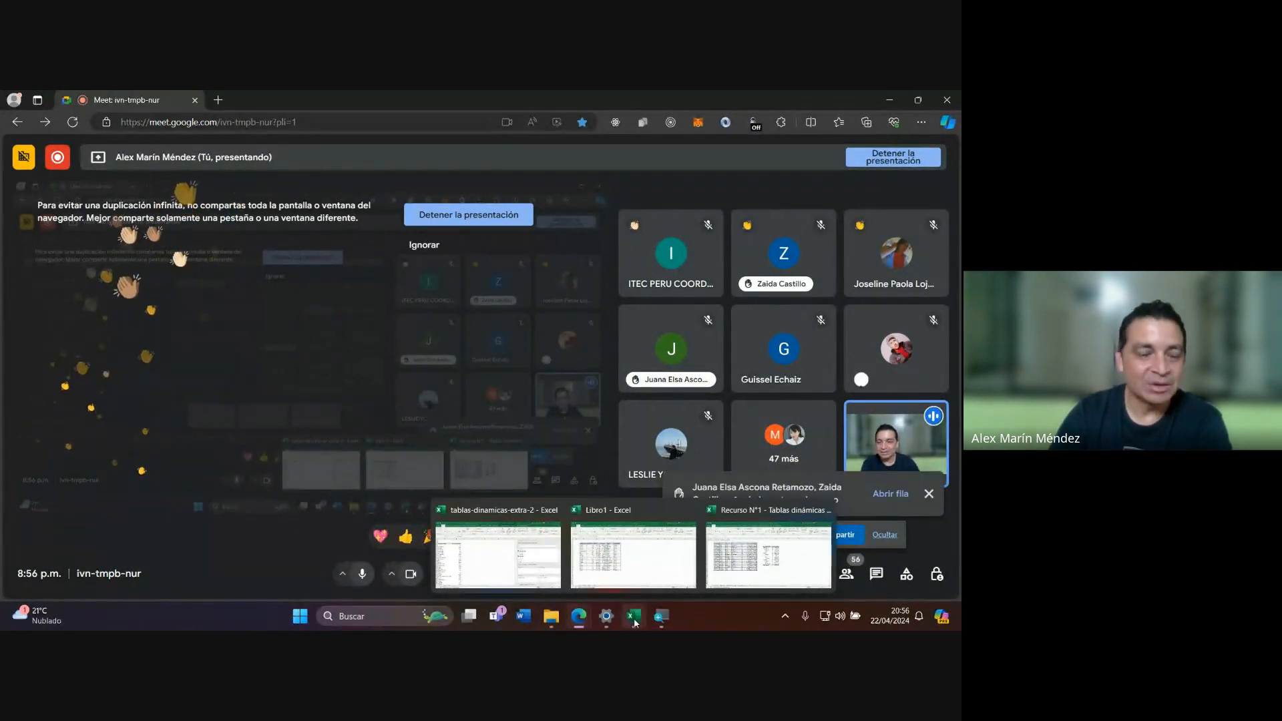
left_click(736, 575)
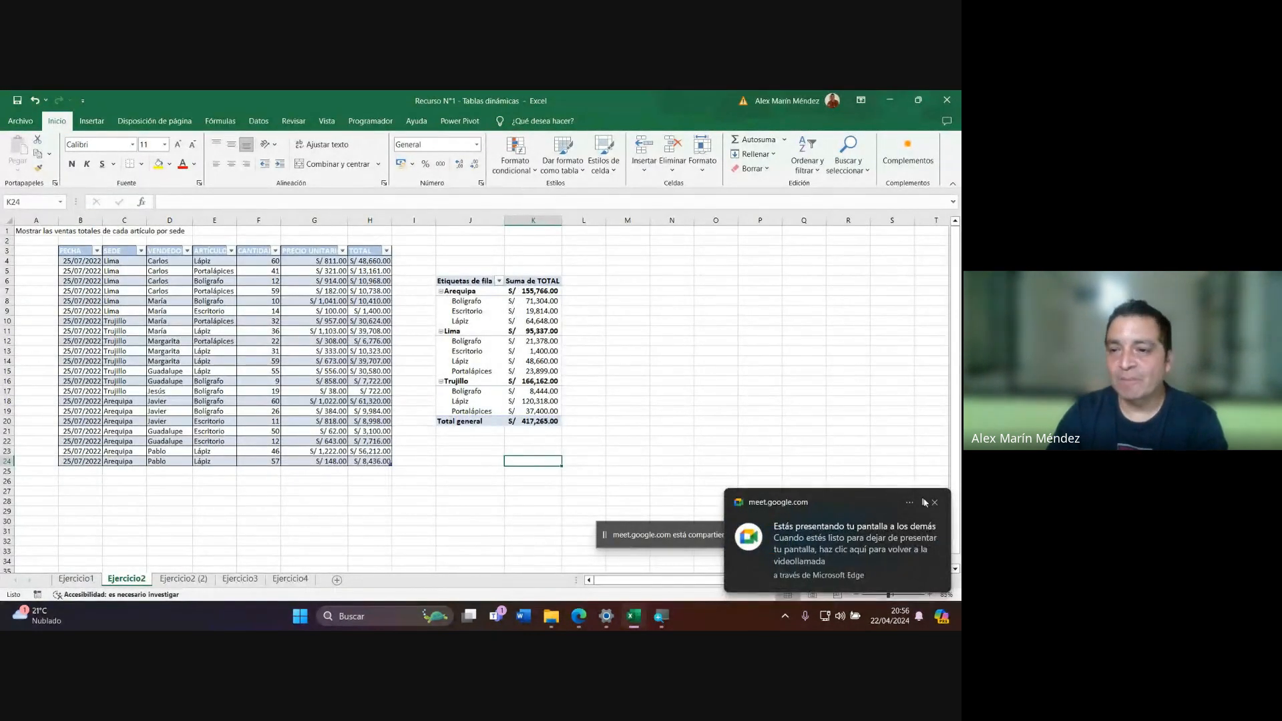
left_click(934, 503)
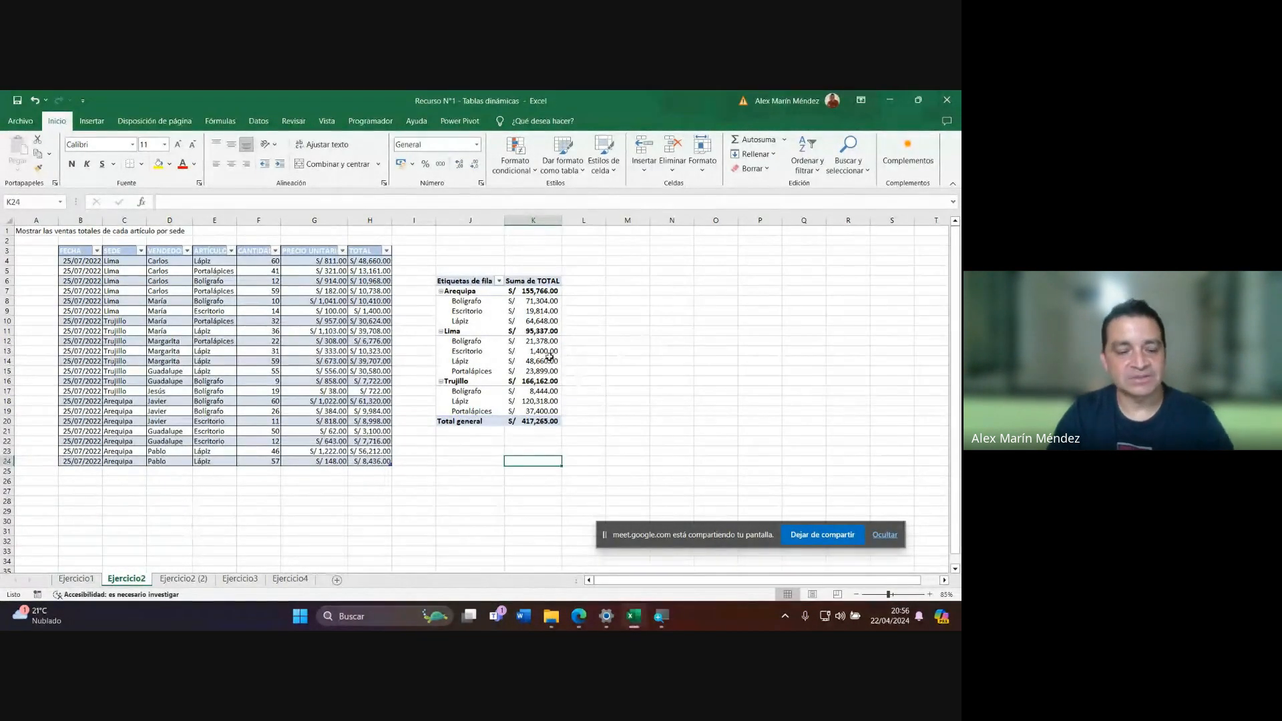
Select the Suma de TOTAL values from Arequipa down to the grand total and review the available accounting currency formats.
scroll(548, 356, "up", 7)
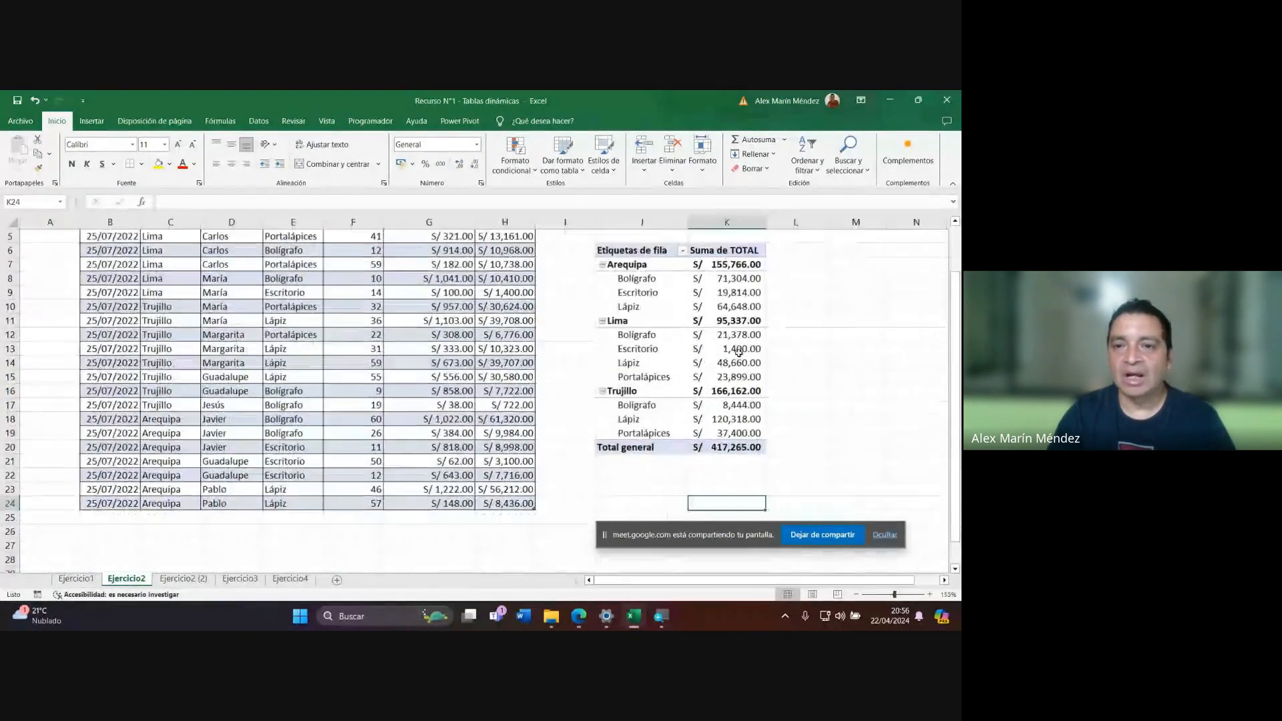
scroll(738, 352, "down", 4)
scroll(695, 337, "up", 2)
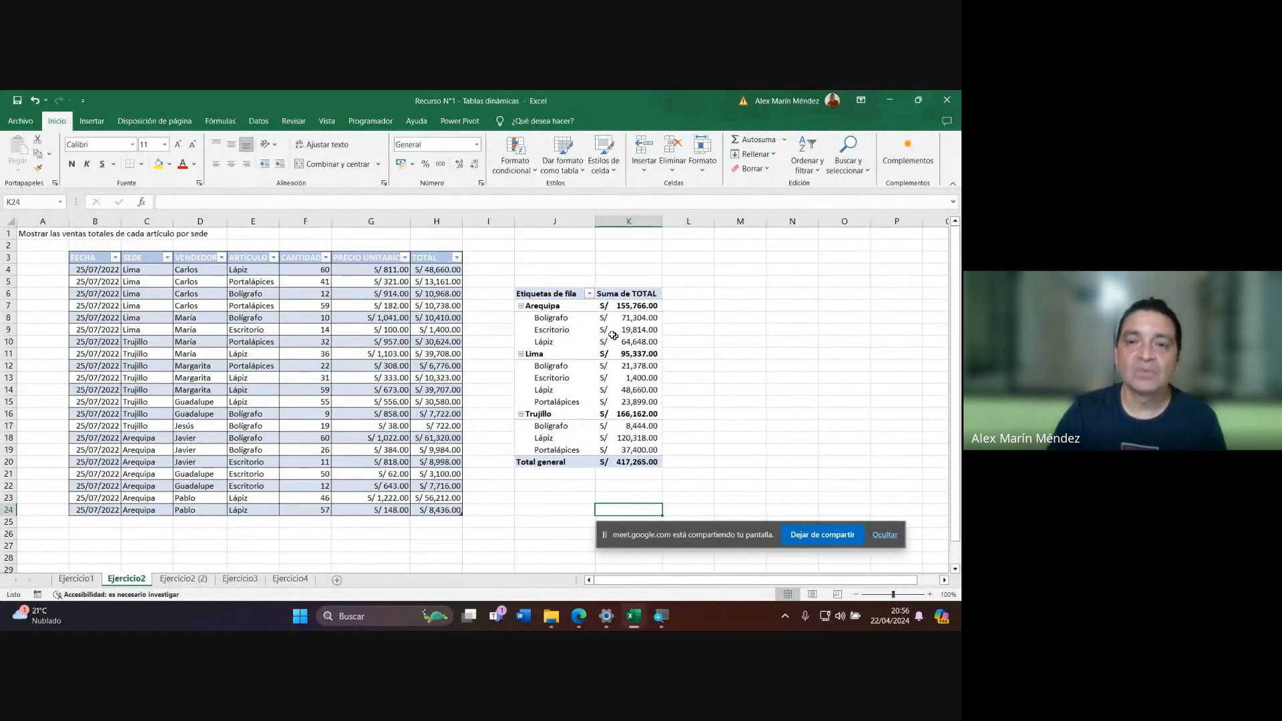
left_click(625, 305)
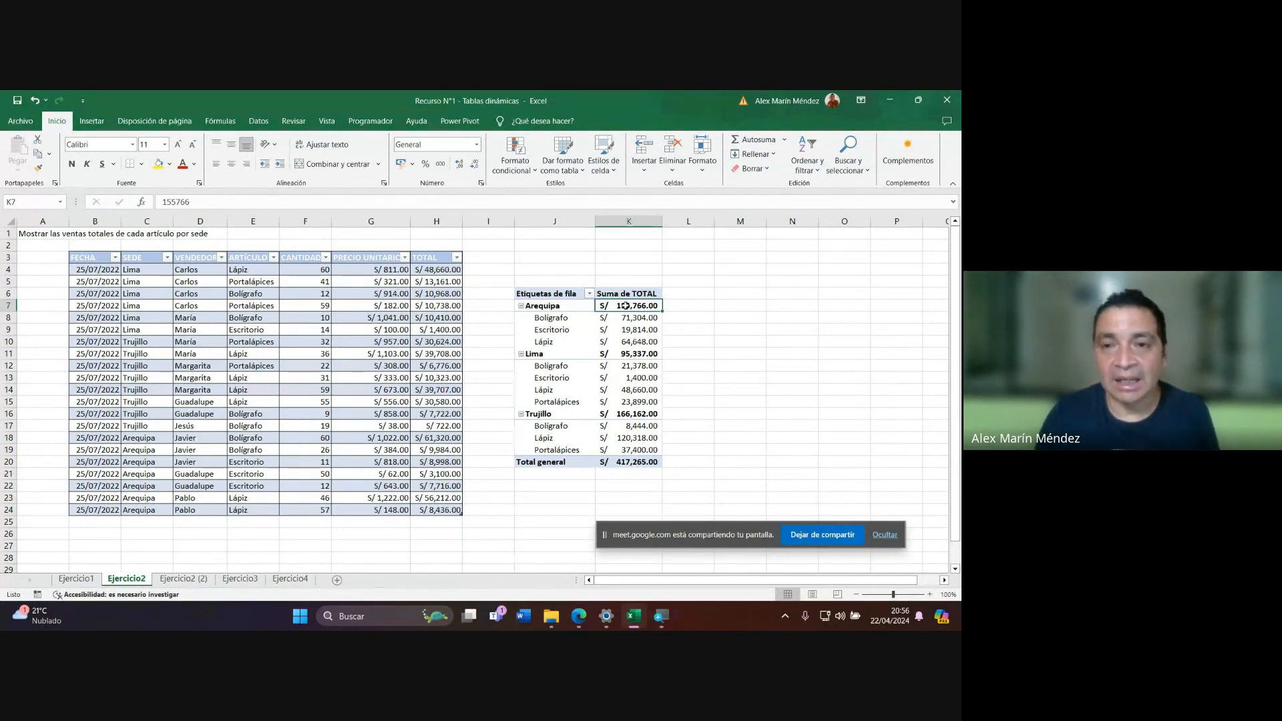
left_click_drag(625, 306, 623, 439)
left_click_drag(623, 459, 623, 461)
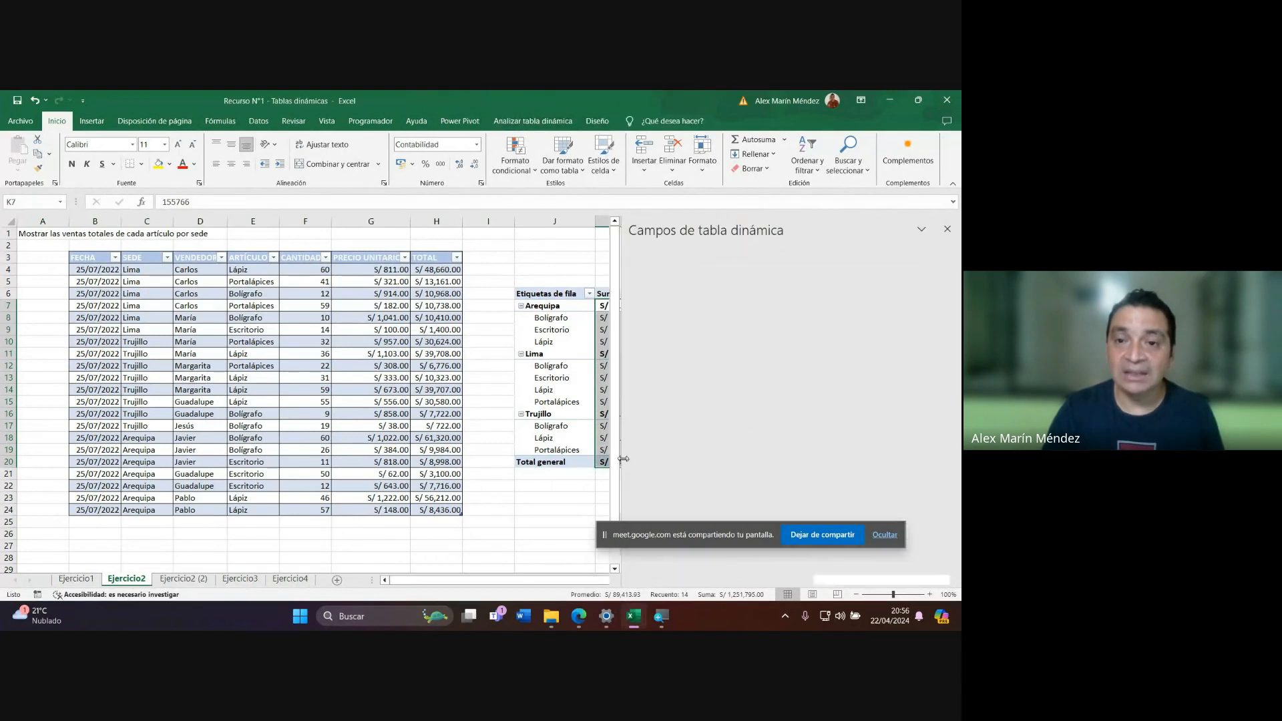
left_click_drag(487, 582, 539, 582)
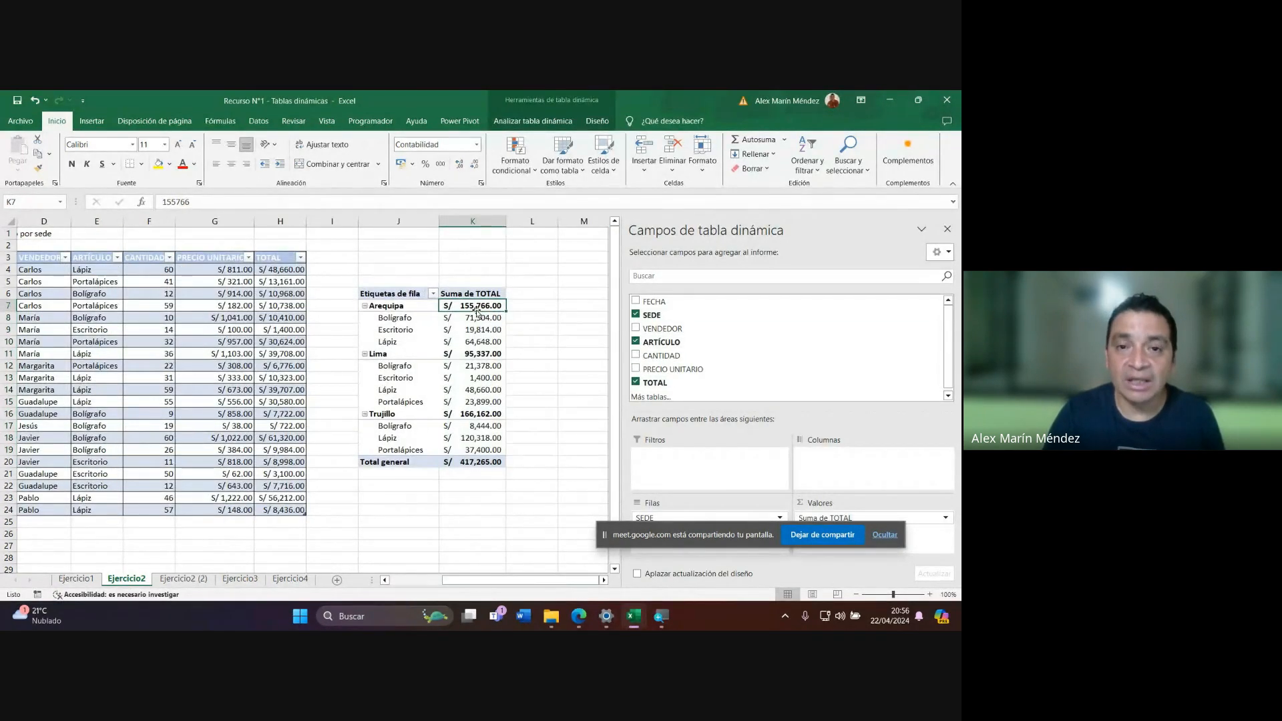
left_click_drag(474, 305, 478, 458)
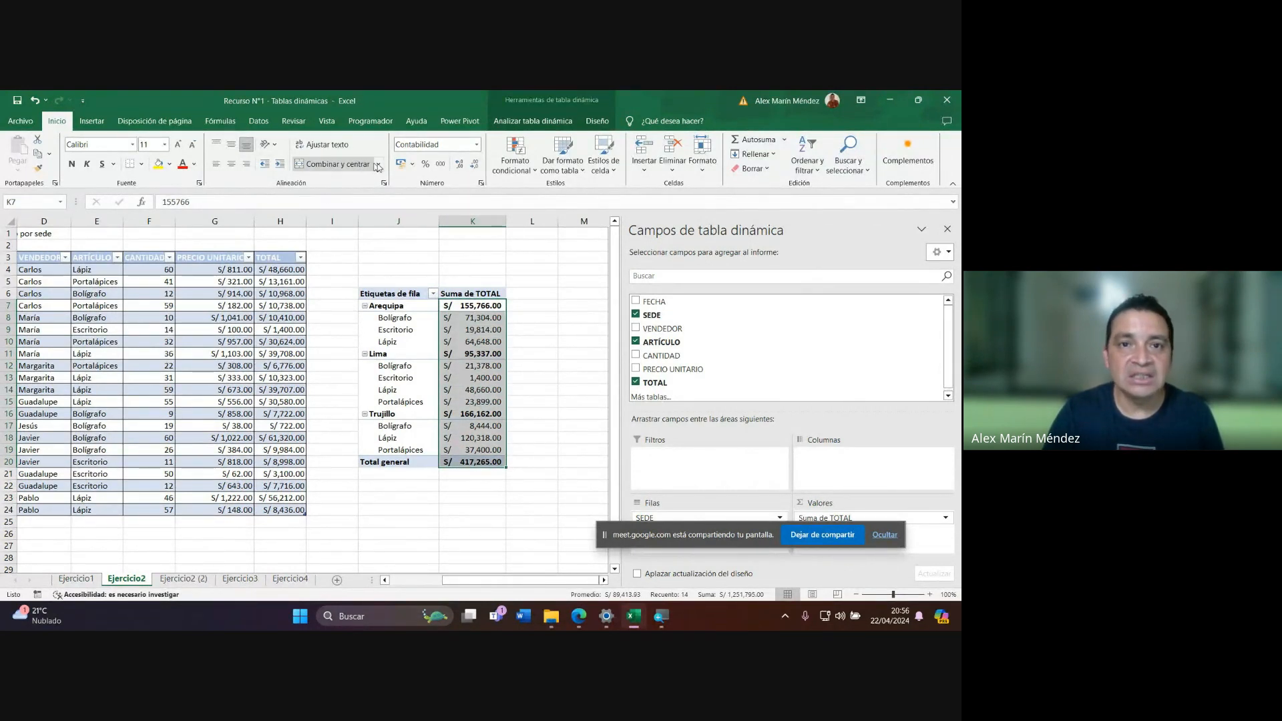
left_click(412, 166)
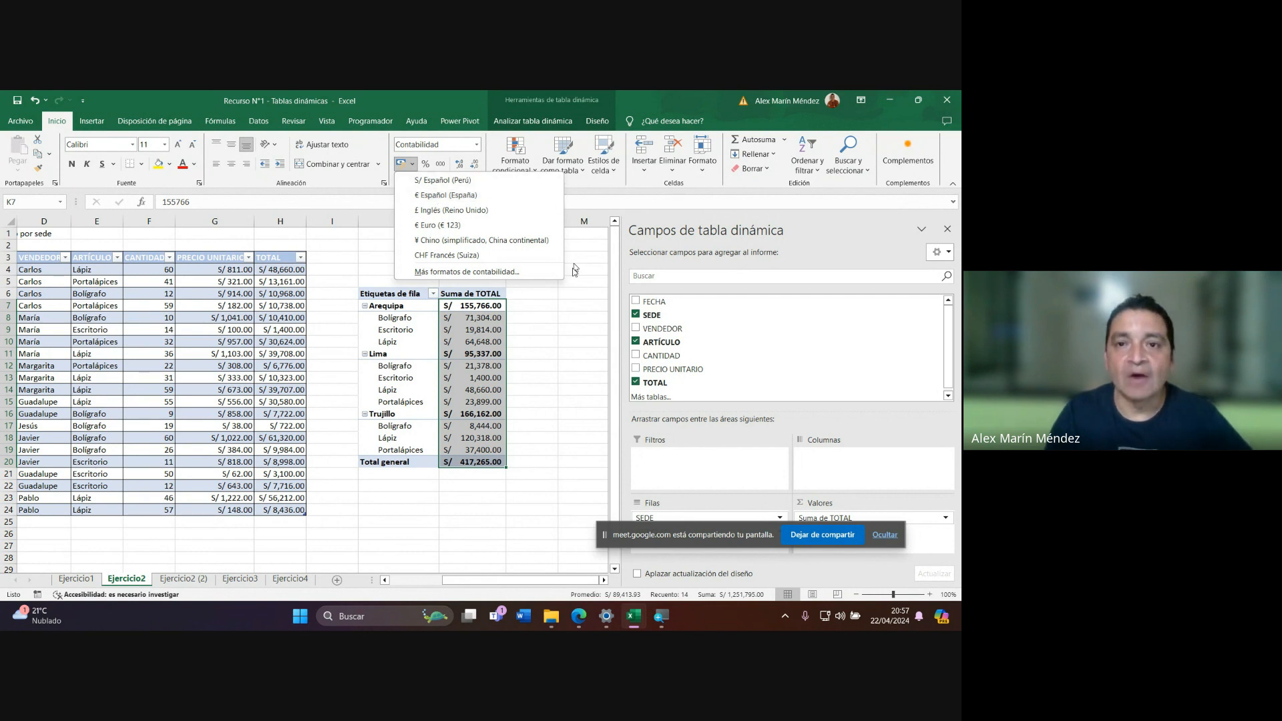
left_click(567, 294)
left_click(481, 305)
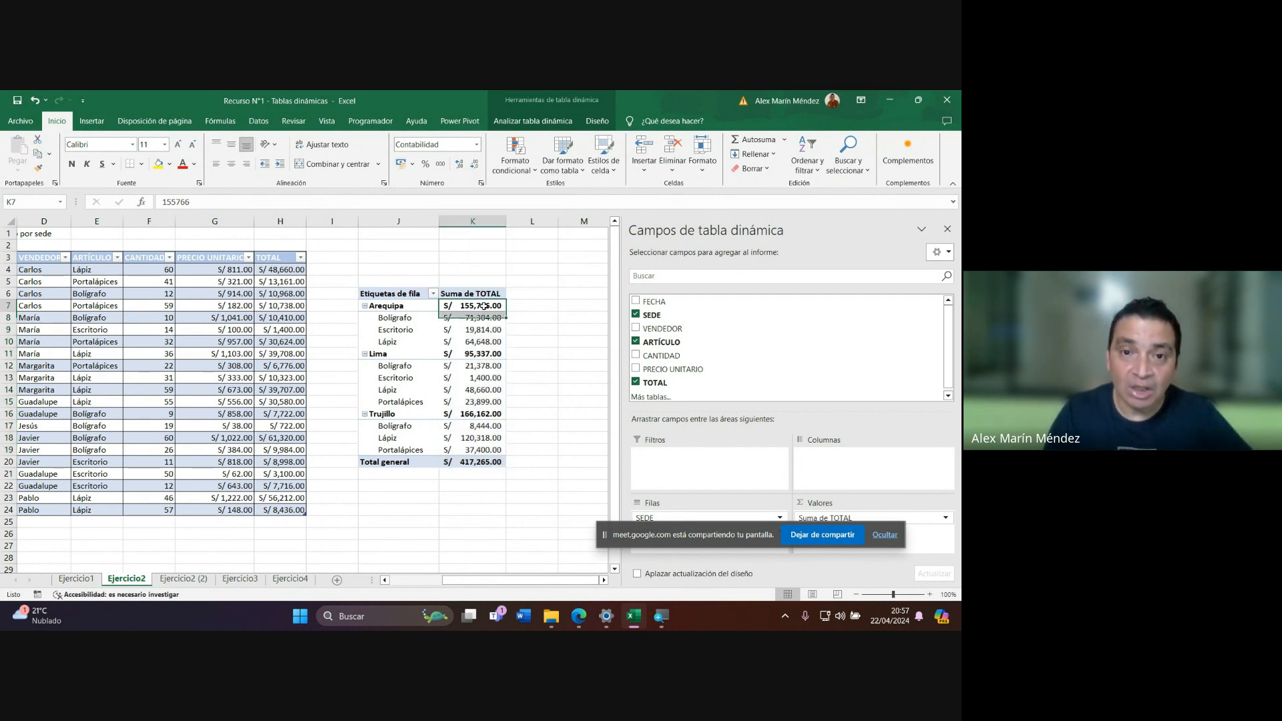
left_click_drag(472, 305, 475, 456)
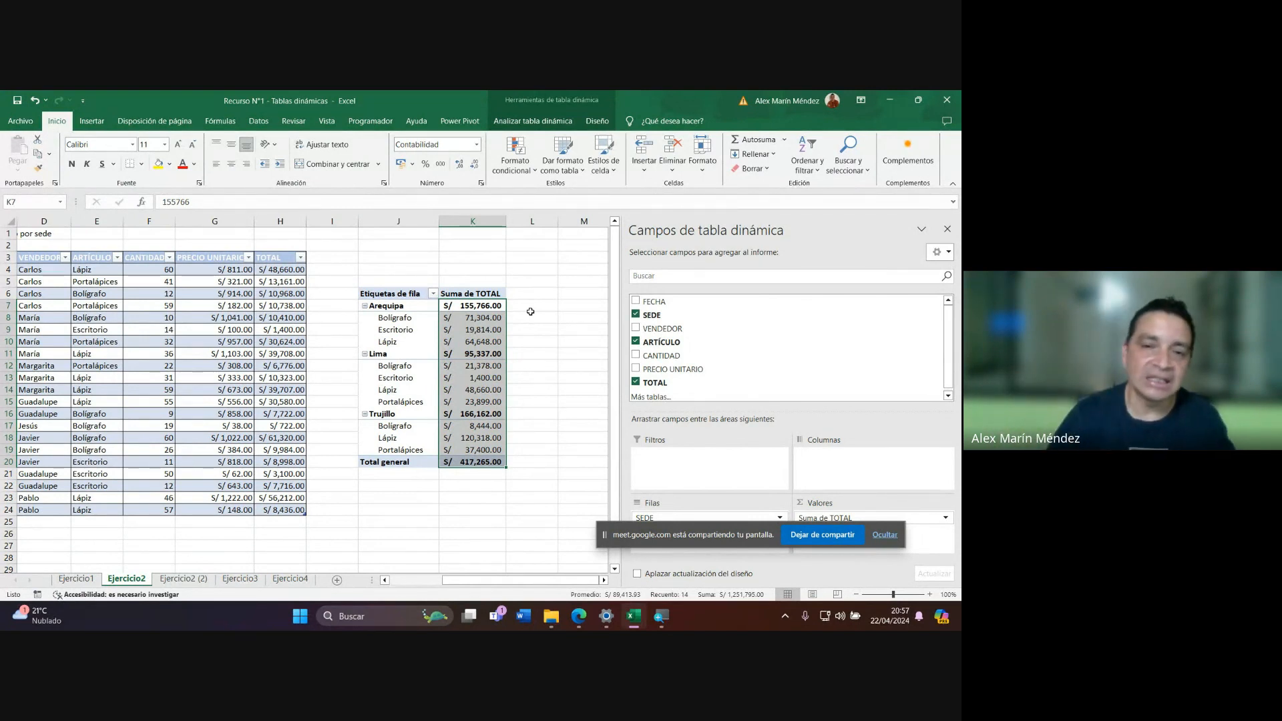
left_click(473, 510)
Undo the accounting format applied to the pivot table's Suma de TOTAL values.
scroll(530, 308, "up", 1)
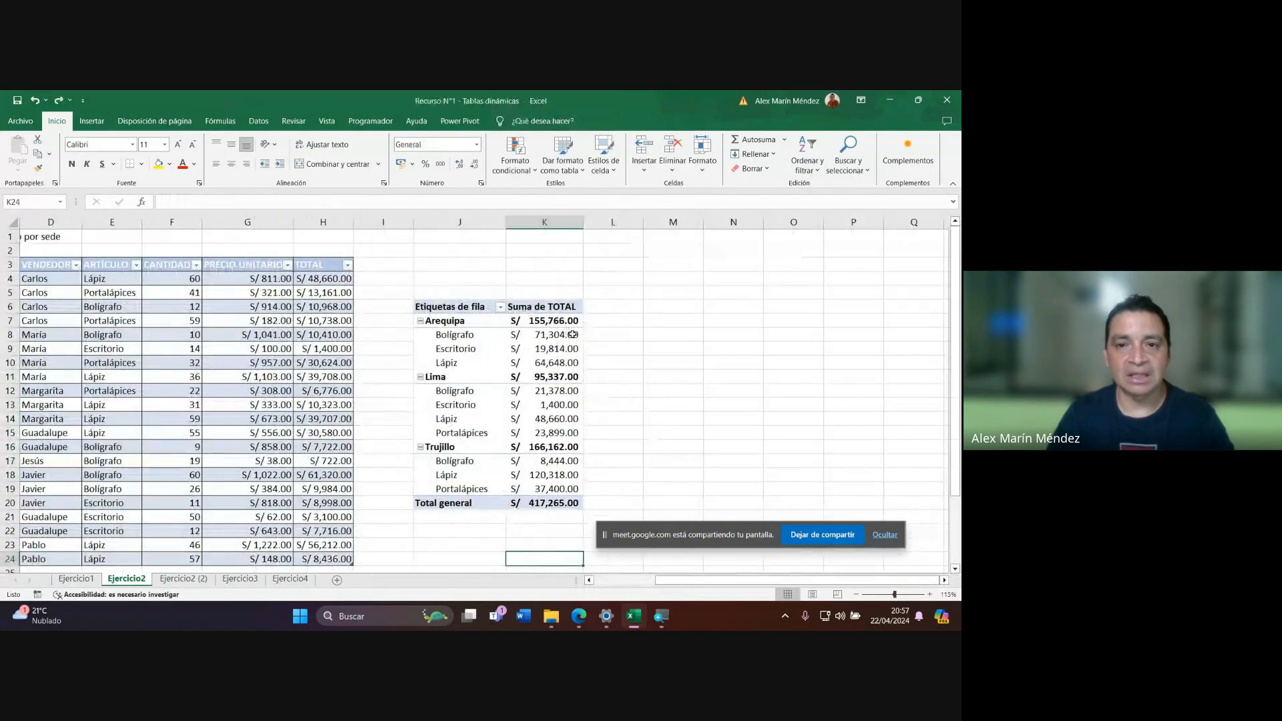
scroll(569, 338, "up", 1)
scroll(604, 347, "down", 2)
scroll(603, 347, "down", 1)
key("ctrl+z")
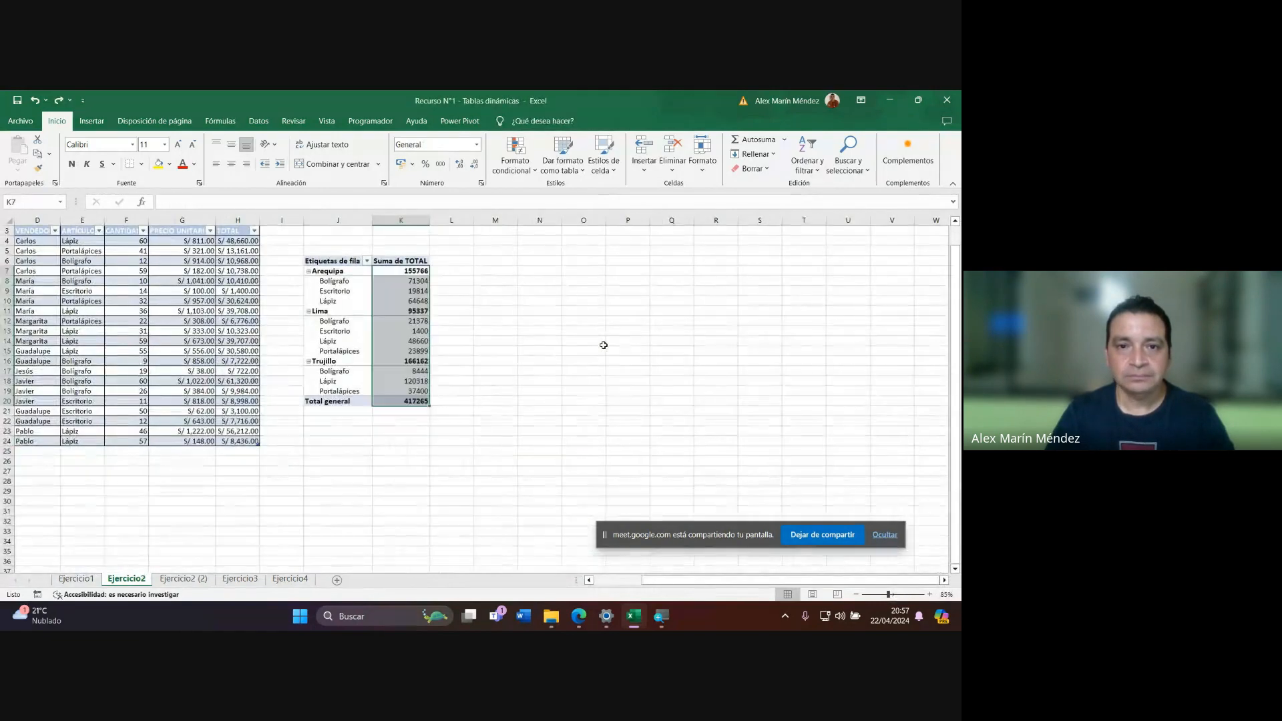
left_click(463, 261)
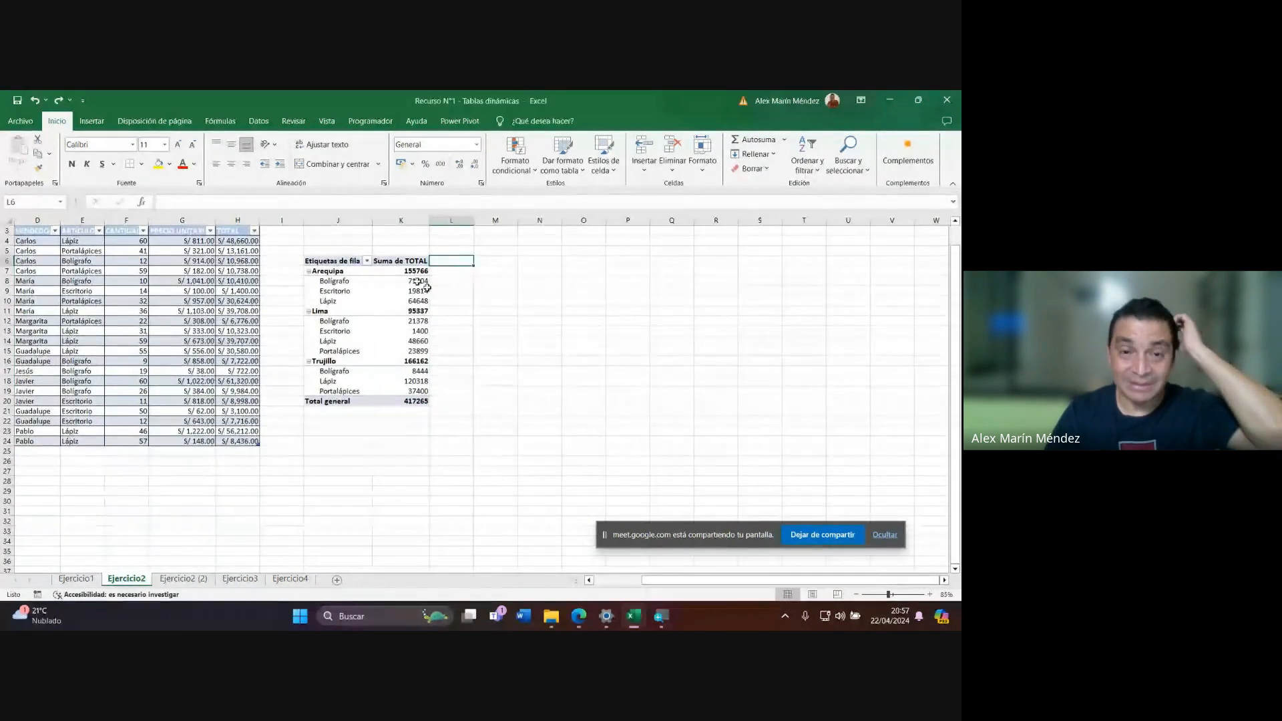
Display the pivot table's field list and move the screen-sharing bar away from its Filas and Valores areas.
left_click(404, 331)
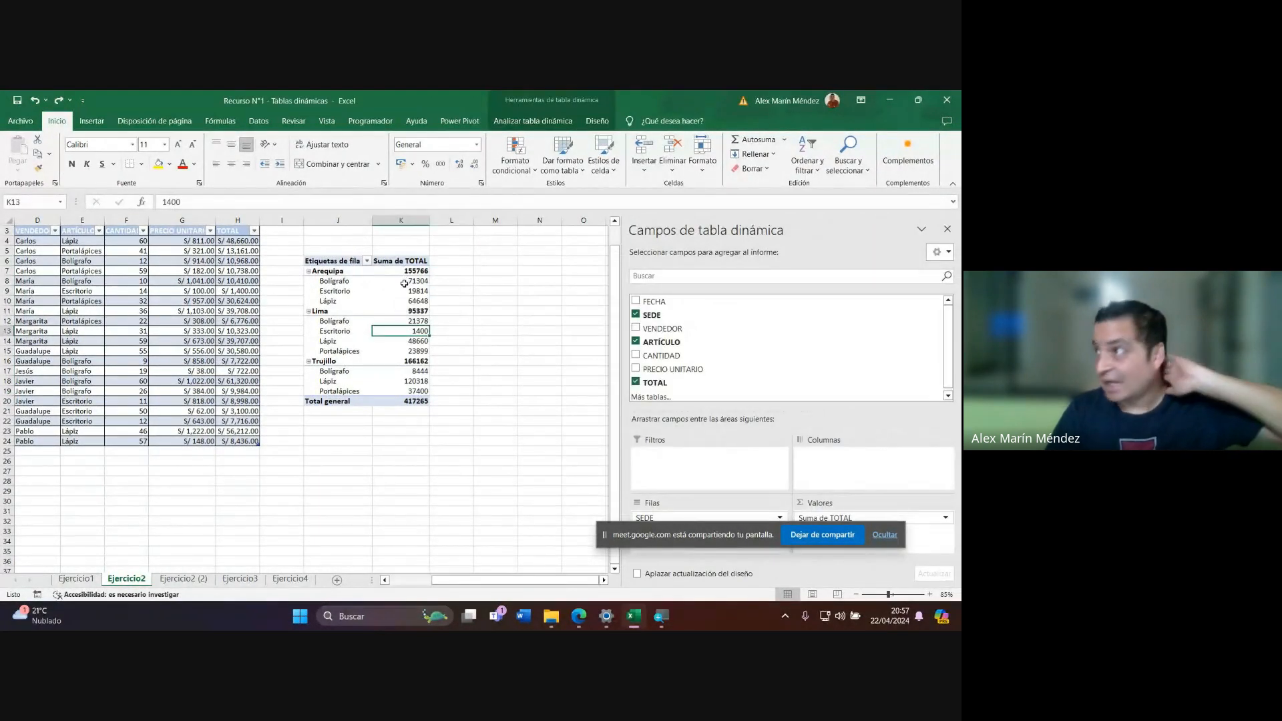
mouse_move(404, 283)
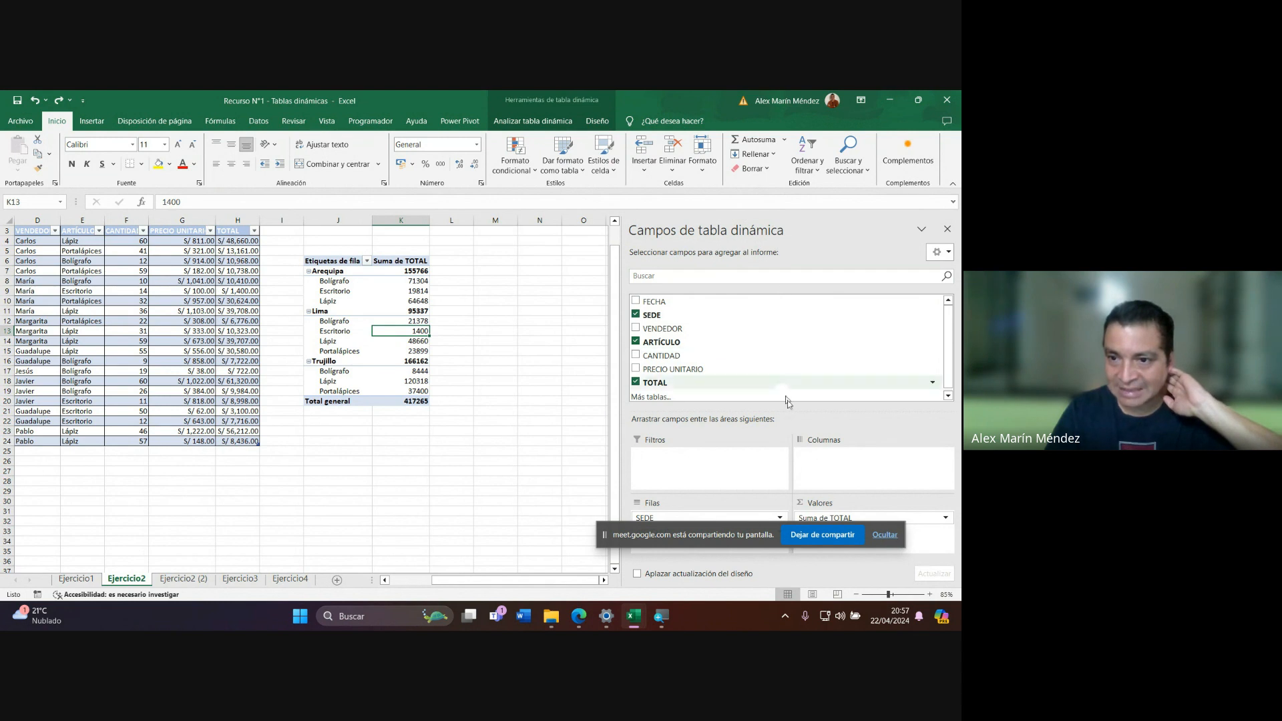
left_click_drag(618, 546, 288, 526)
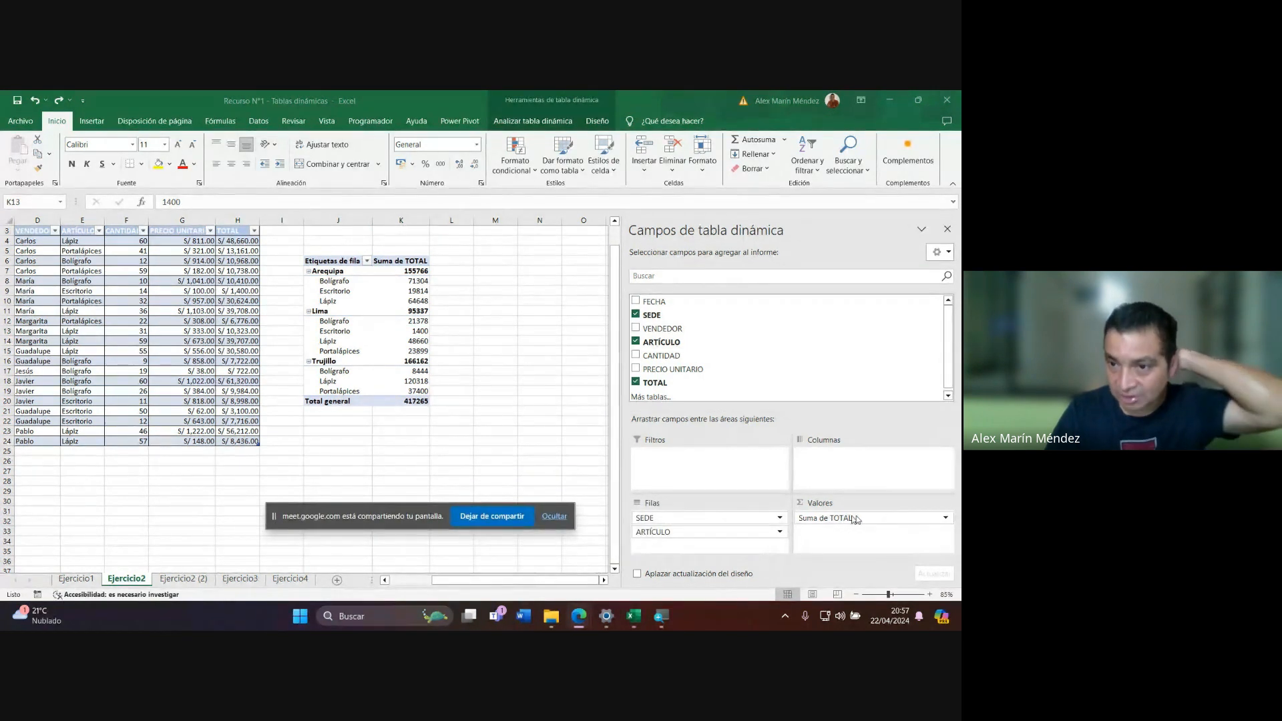
left_click(930, 519)
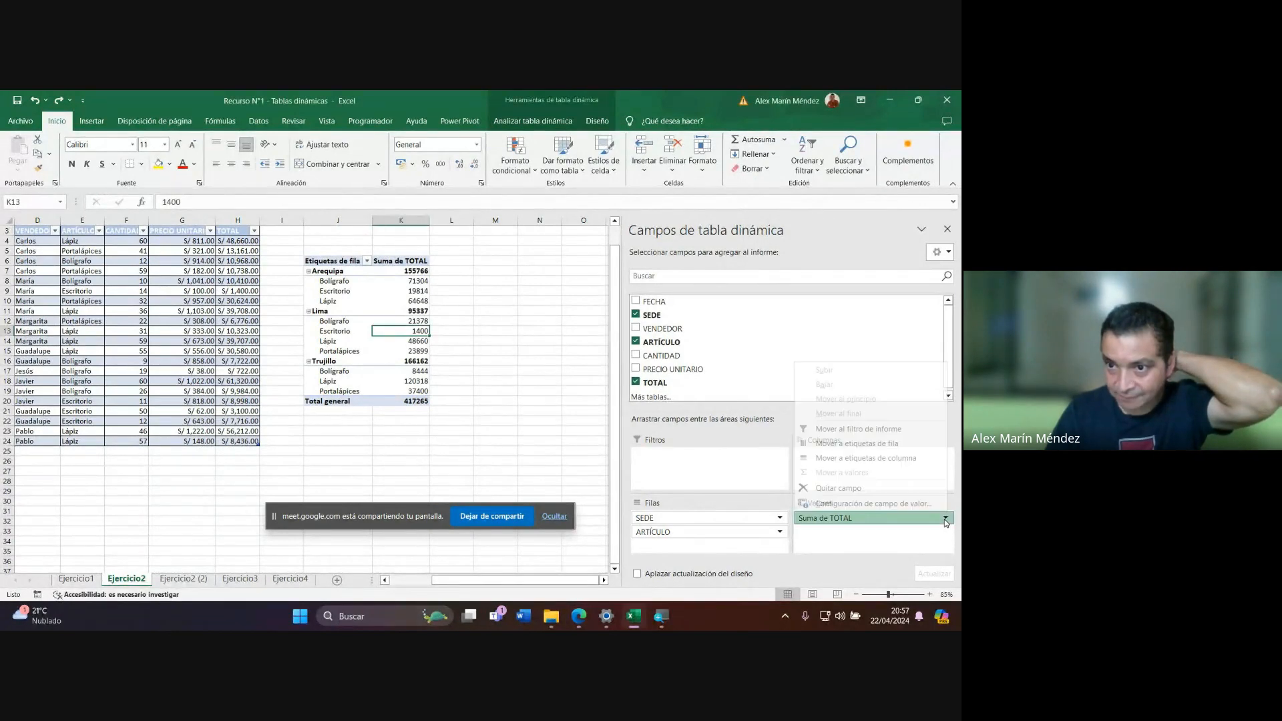
left_click(866, 504)
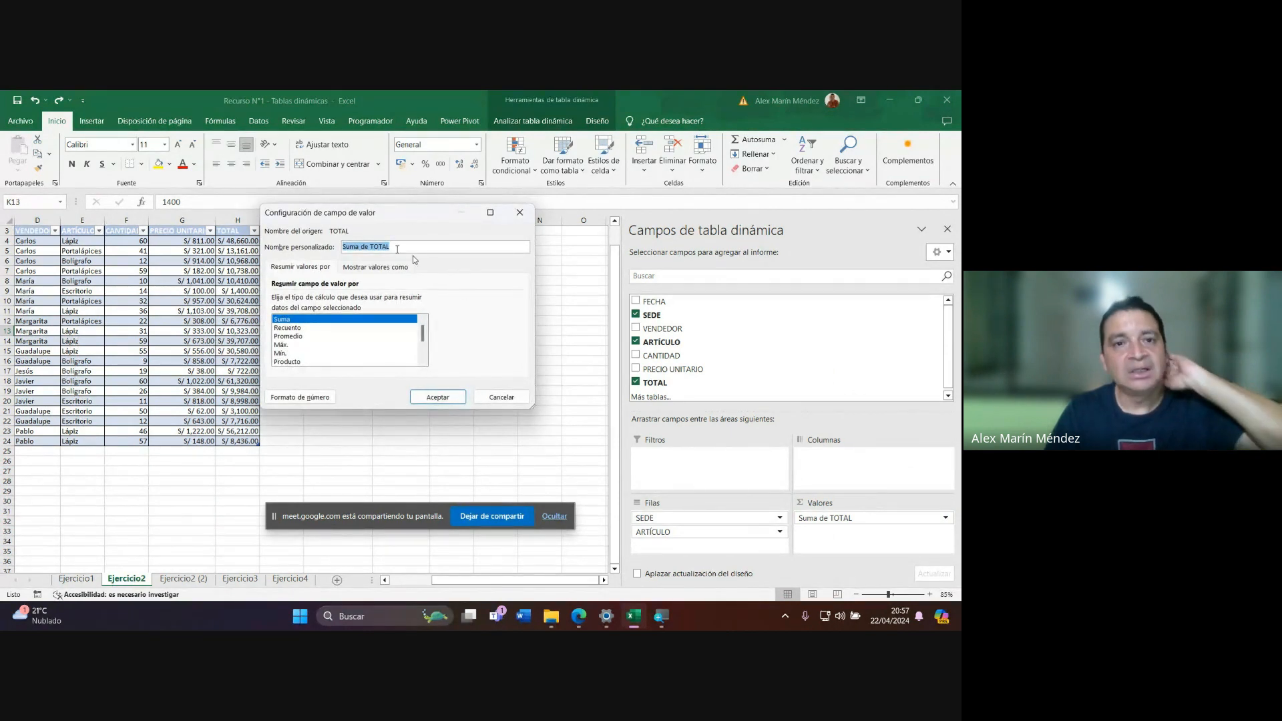
left_click(303, 400)
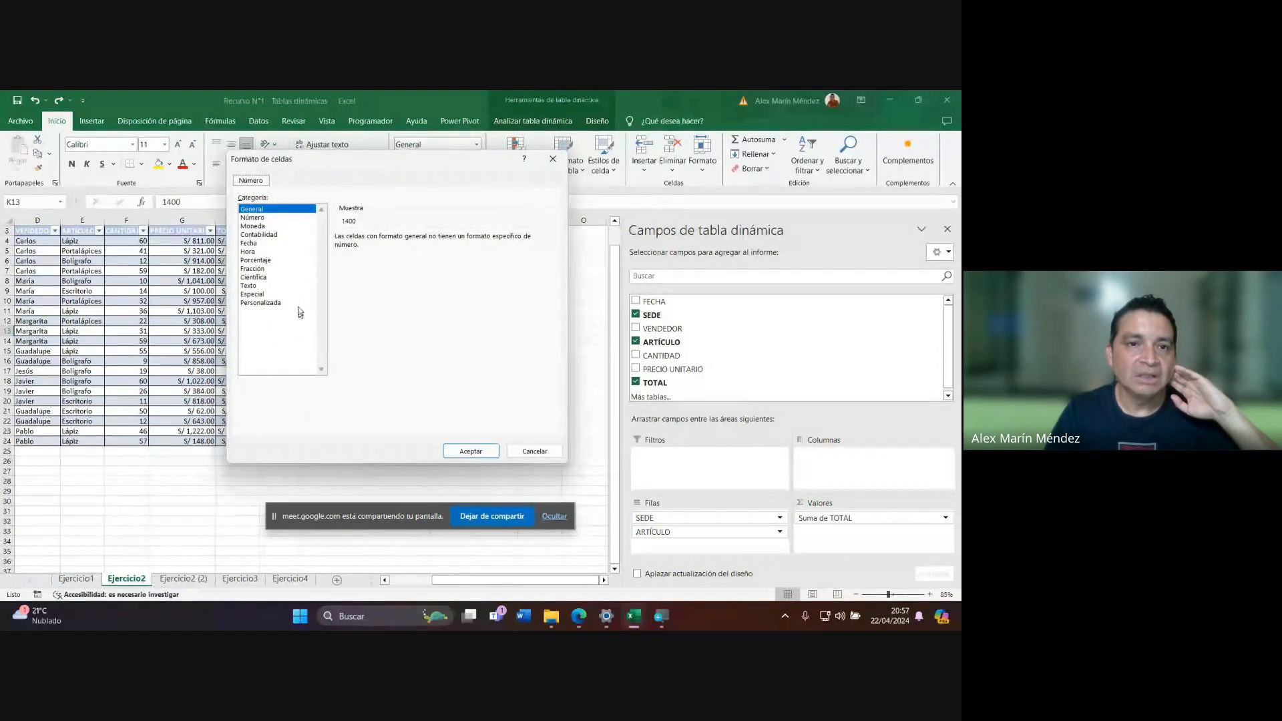
left_click(273, 235)
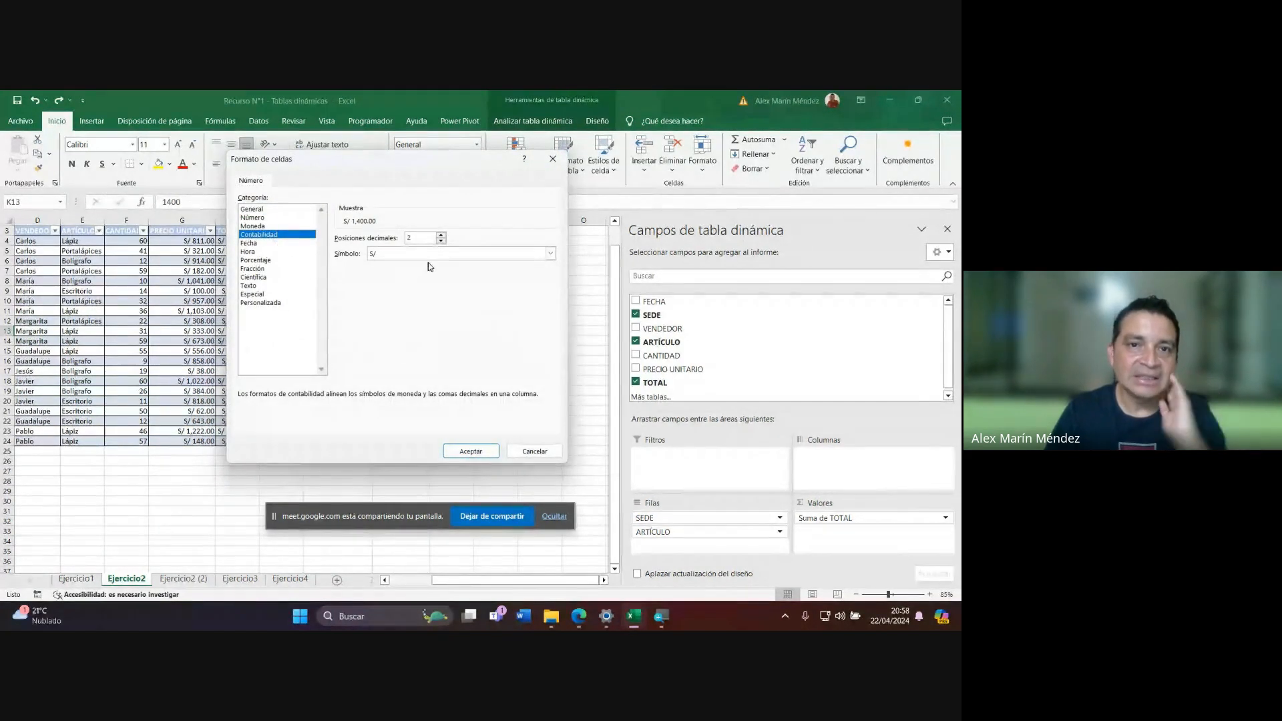
left_click(471, 454)
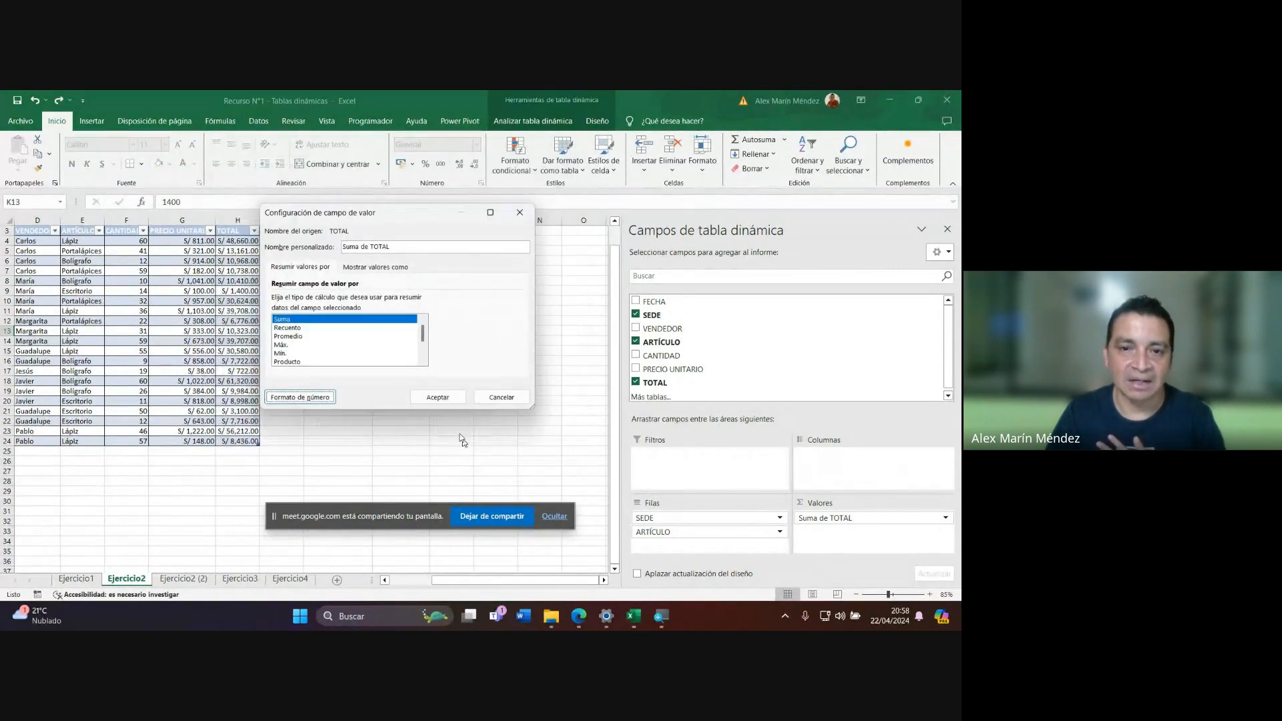
left_click(502, 398)
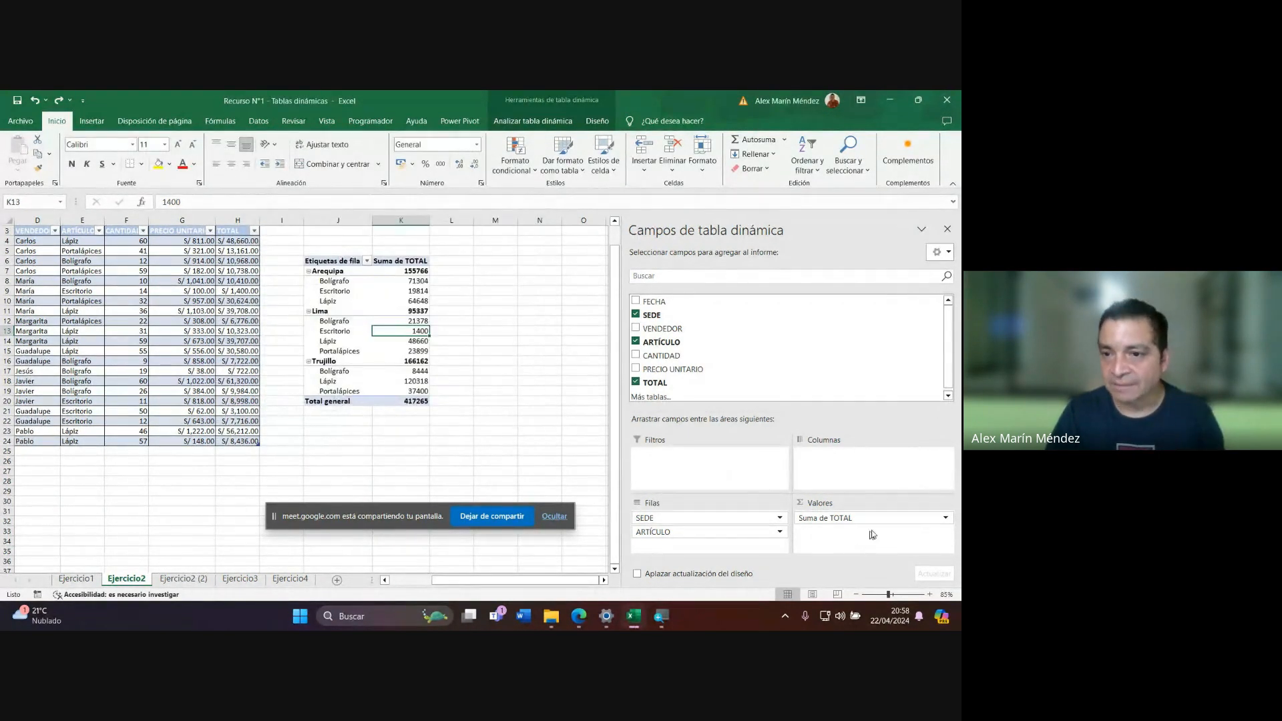
Apply the Contabilidad number format with two decimals and the S/ symbol to the Suma de TOTAL value field through its field settings.
left_click(946, 519)
left_click(843, 505)
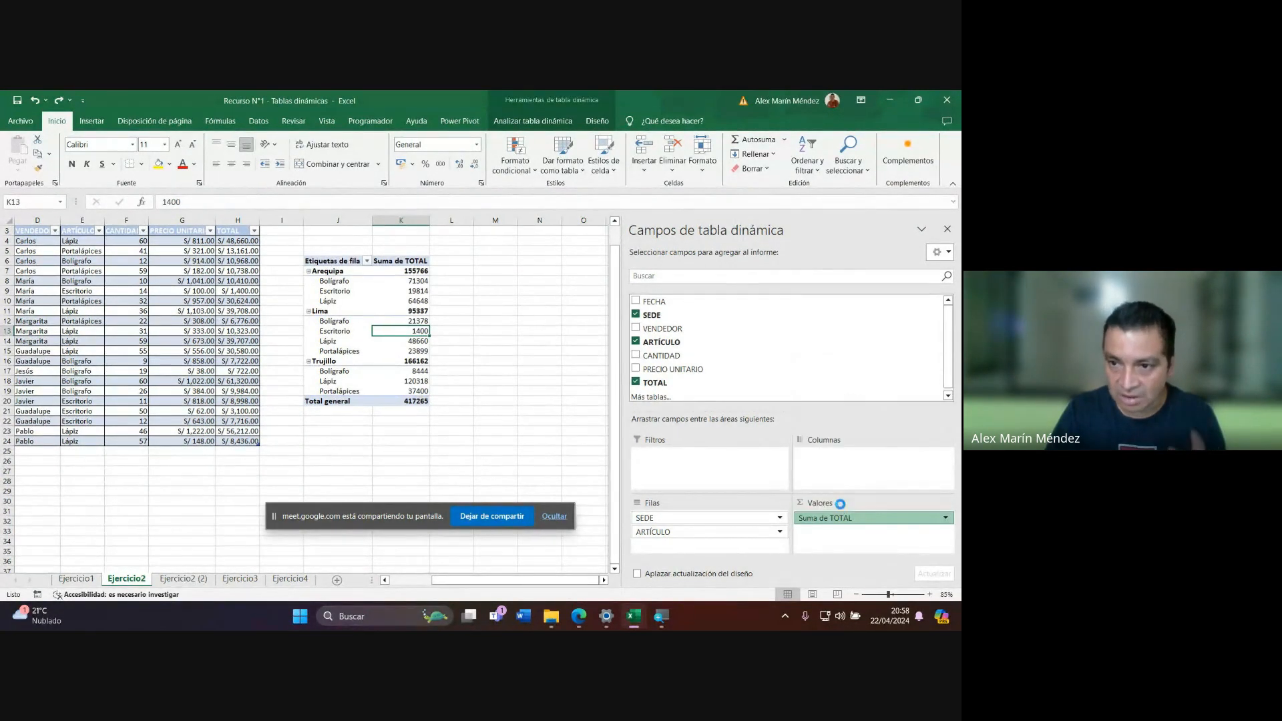
left_click(301, 398)
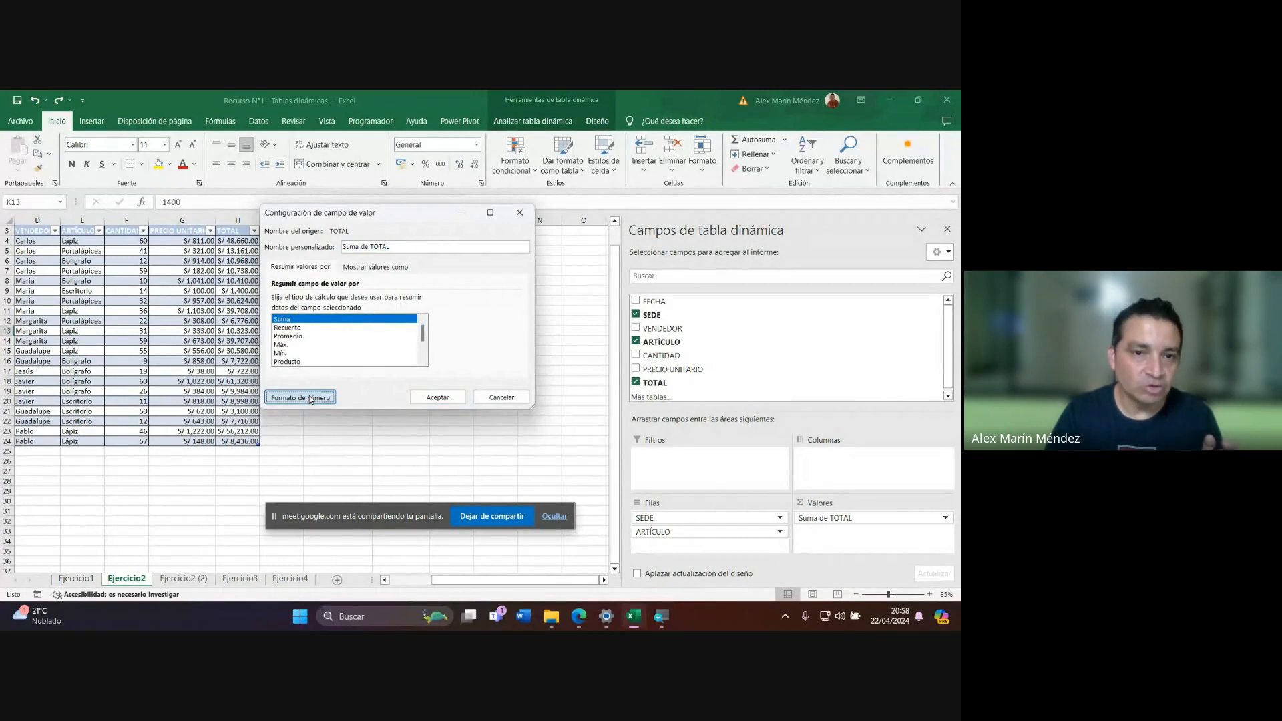
left_click(266, 236)
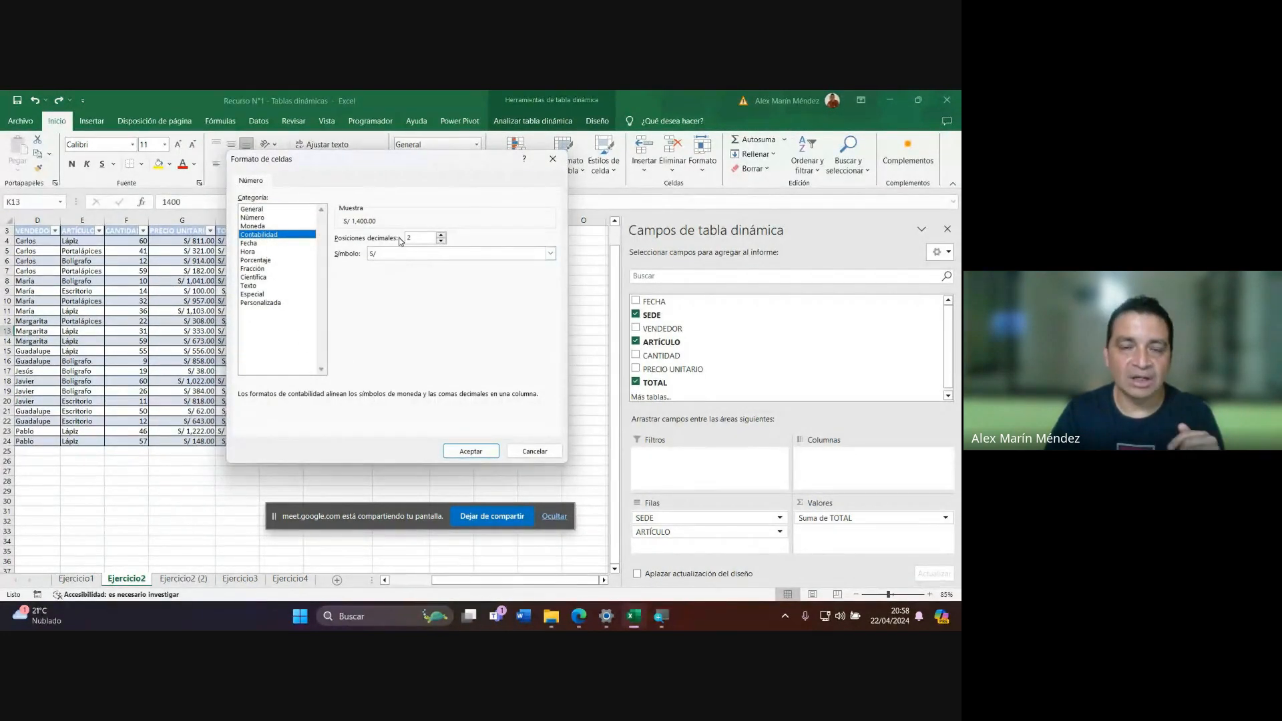
left_click(470, 450)
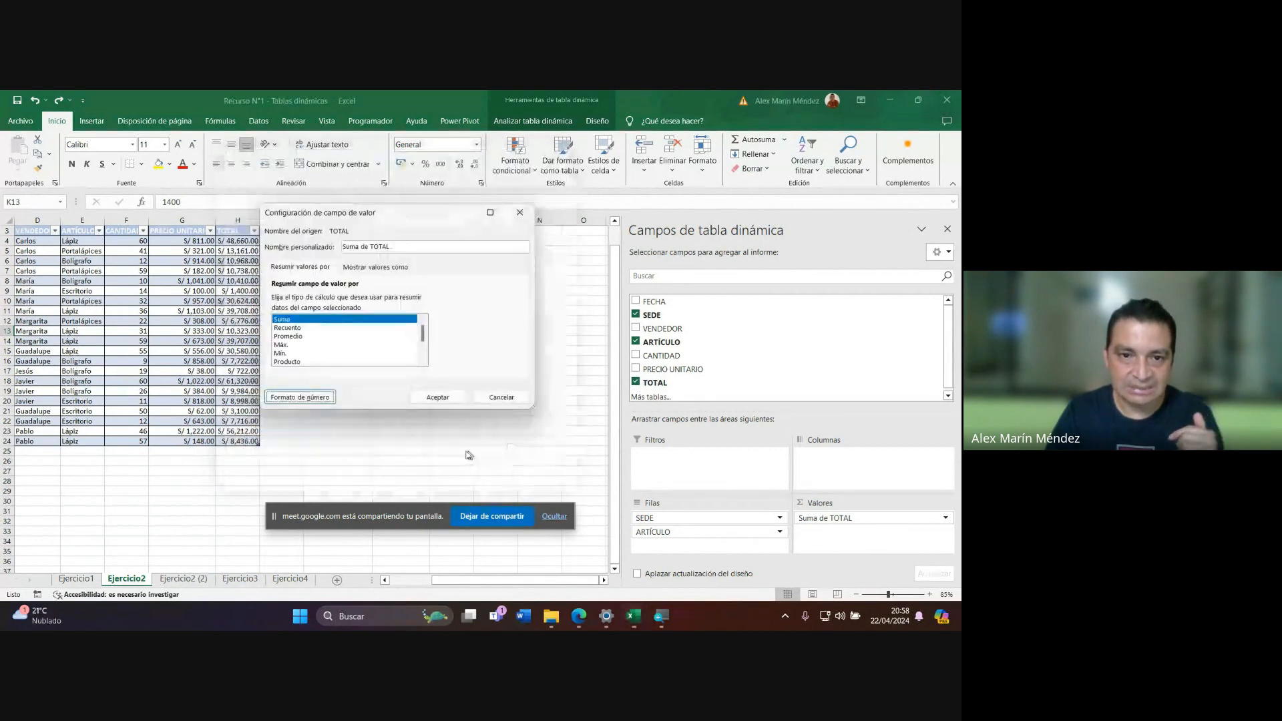
left_click(431, 398)
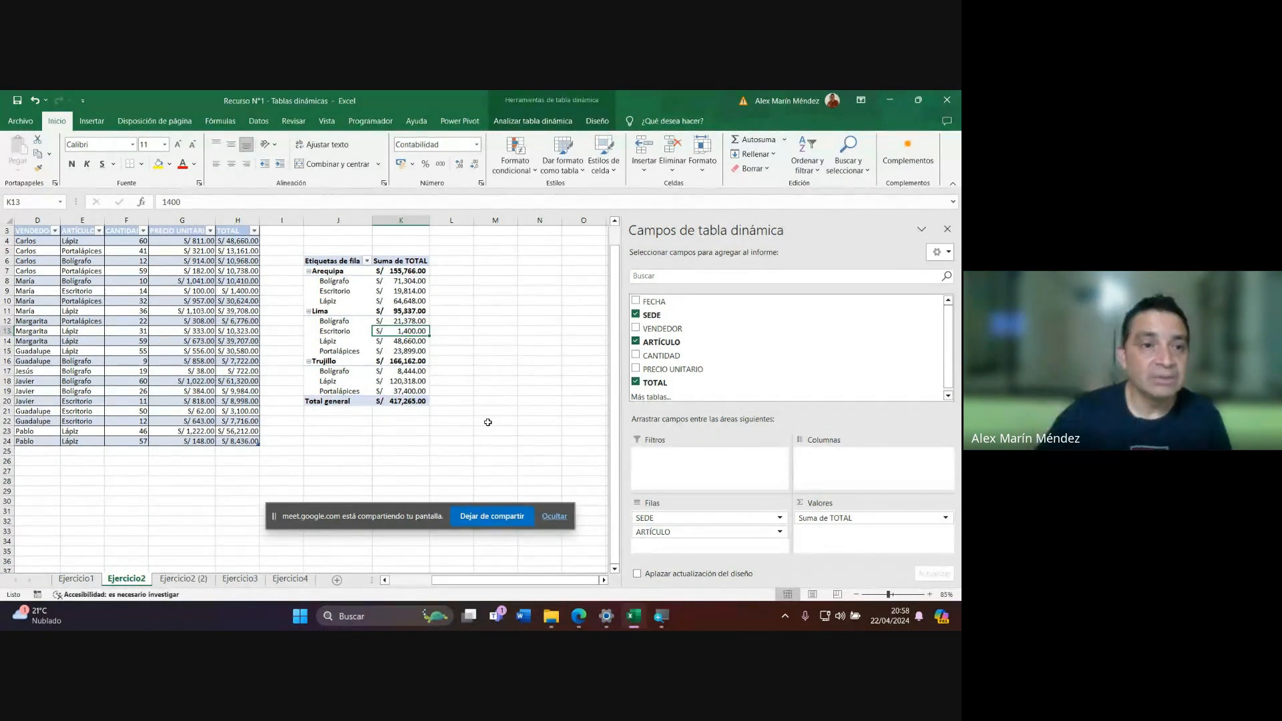
Examine the pivot table's formatted totals and the options offered for the Suma de TOTAL value field.
scroll(180, 395, "up", 1)
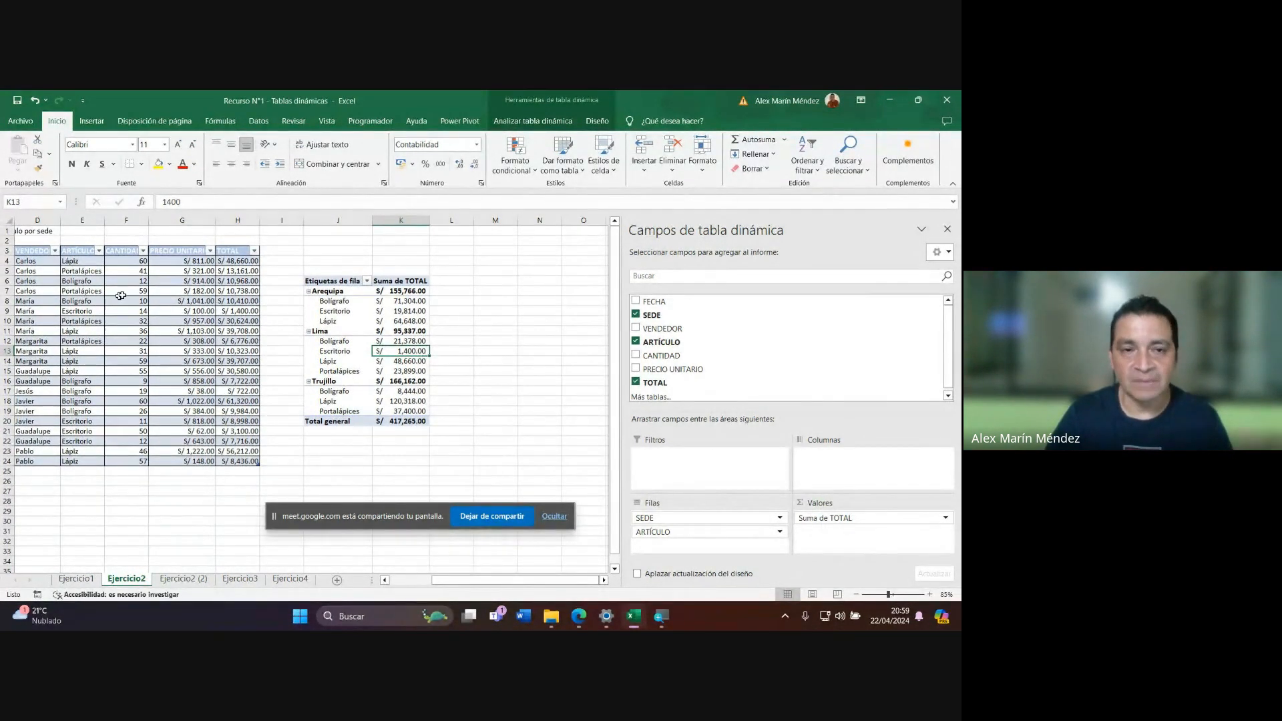
mouse_move(407, 292)
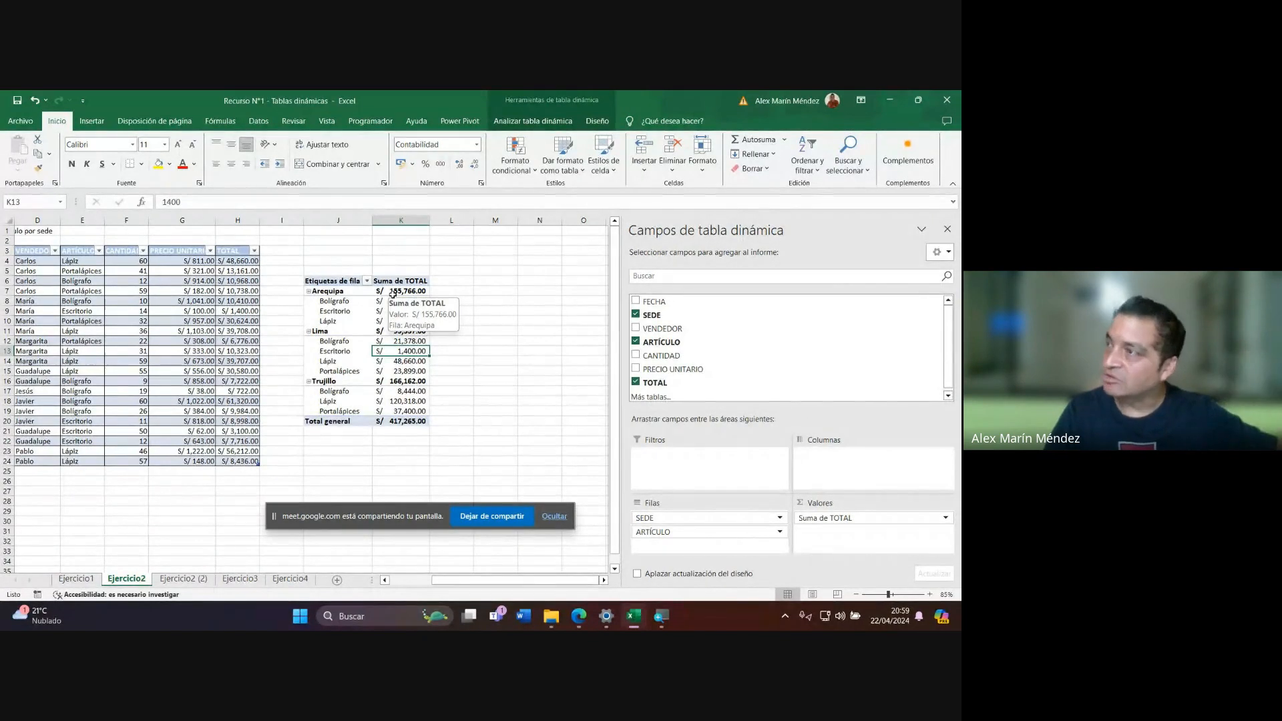
left_click(944, 519)
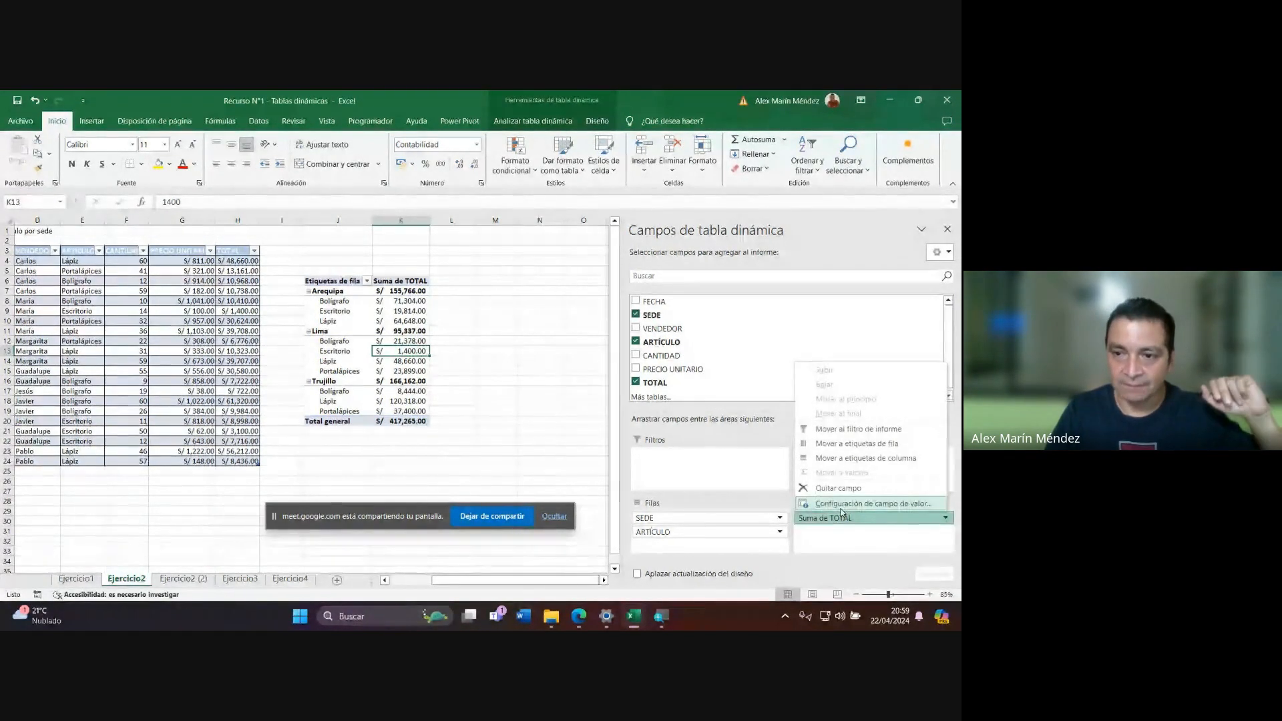
left_click(862, 546)
Switch to the Google Meet call in Edge, read the in-call messages, close them and raise the volume.
mouse_move(579, 629)
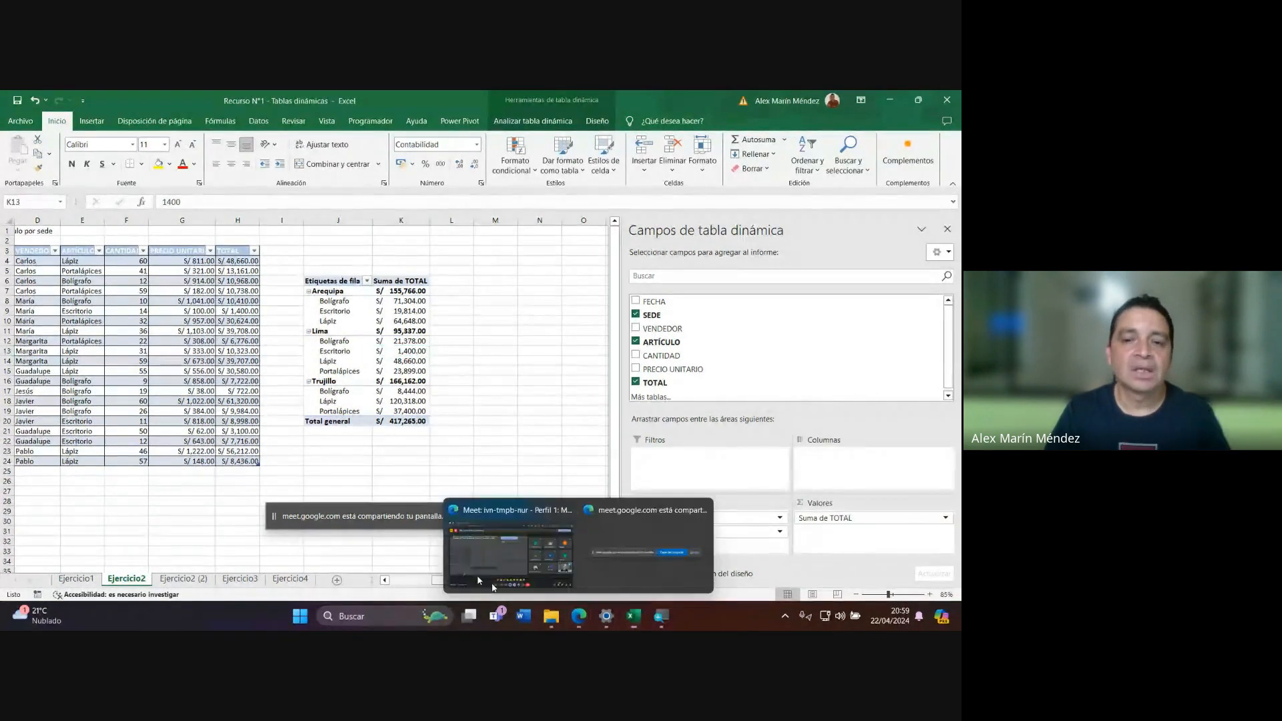
left_click(579, 618)
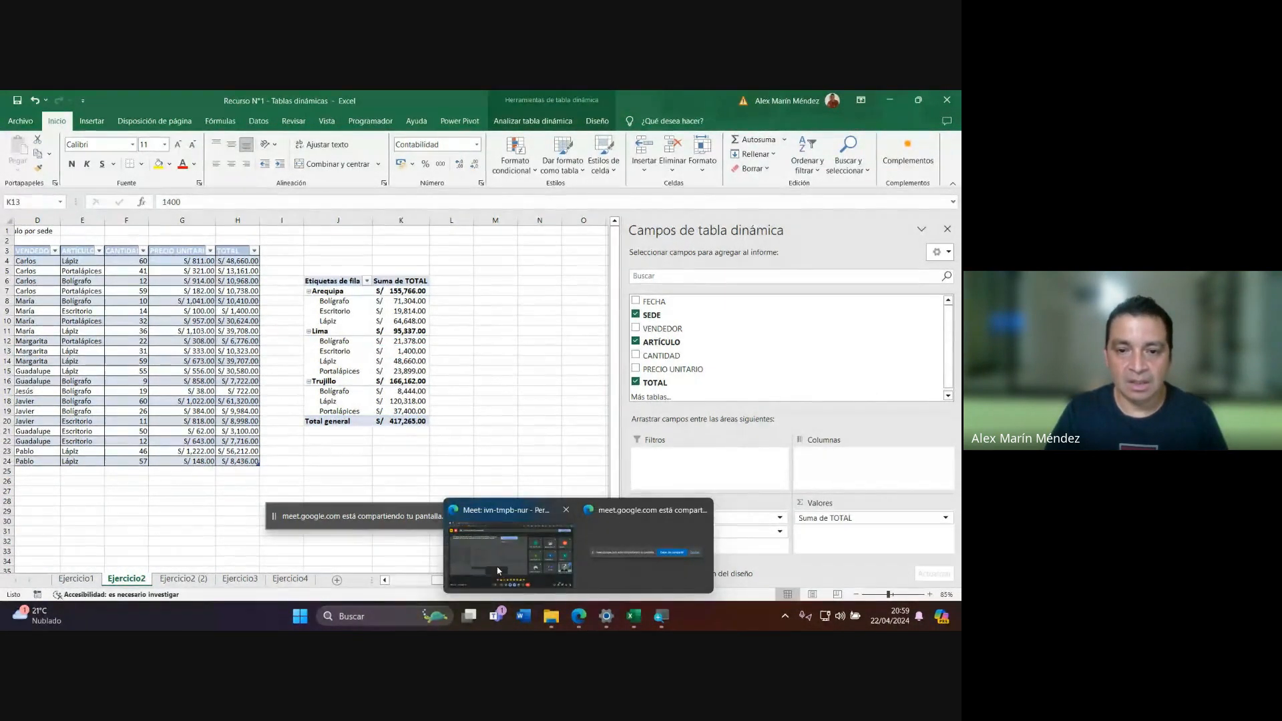
left_click(710, 536)
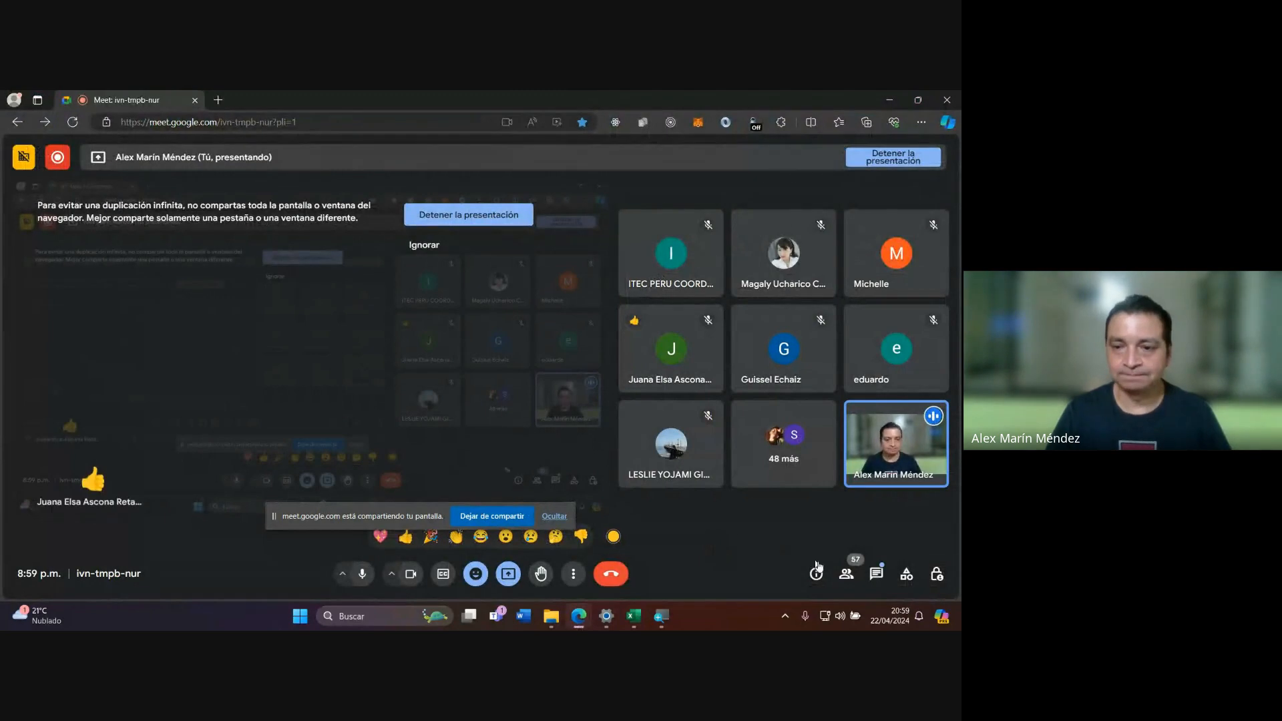
left_click(876, 574)
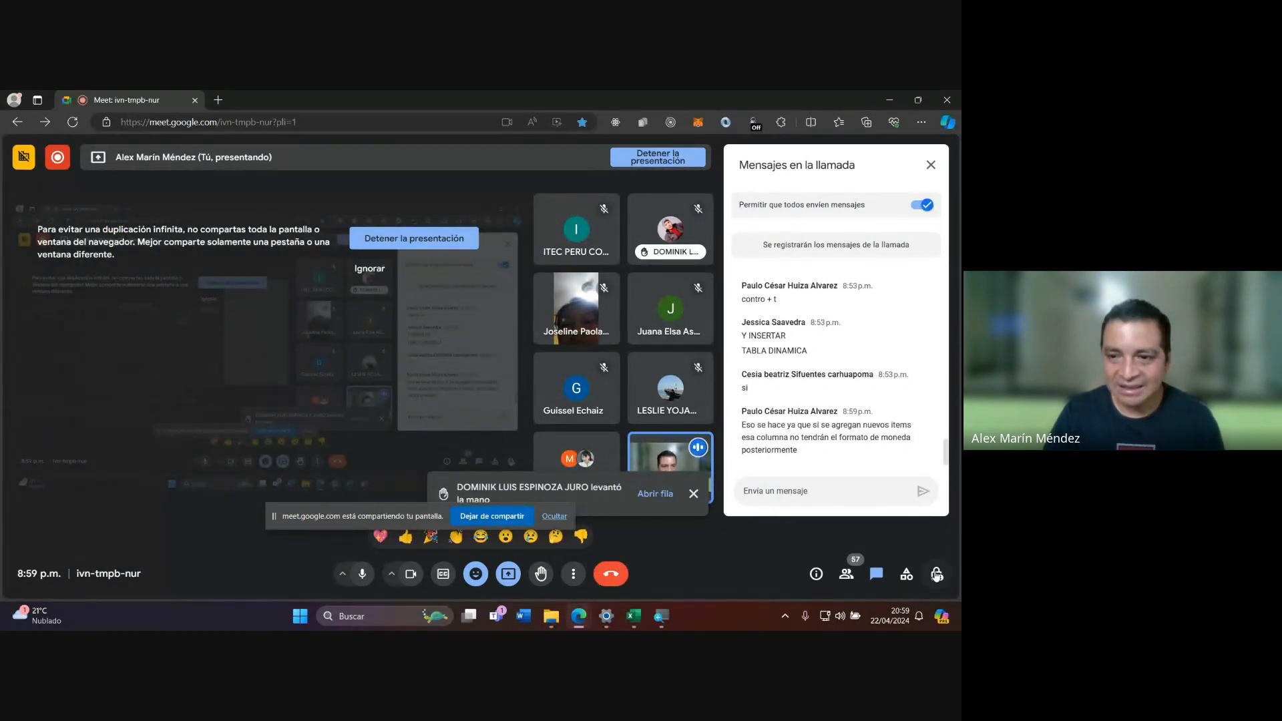
left_click(937, 574)
left_click(935, 575)
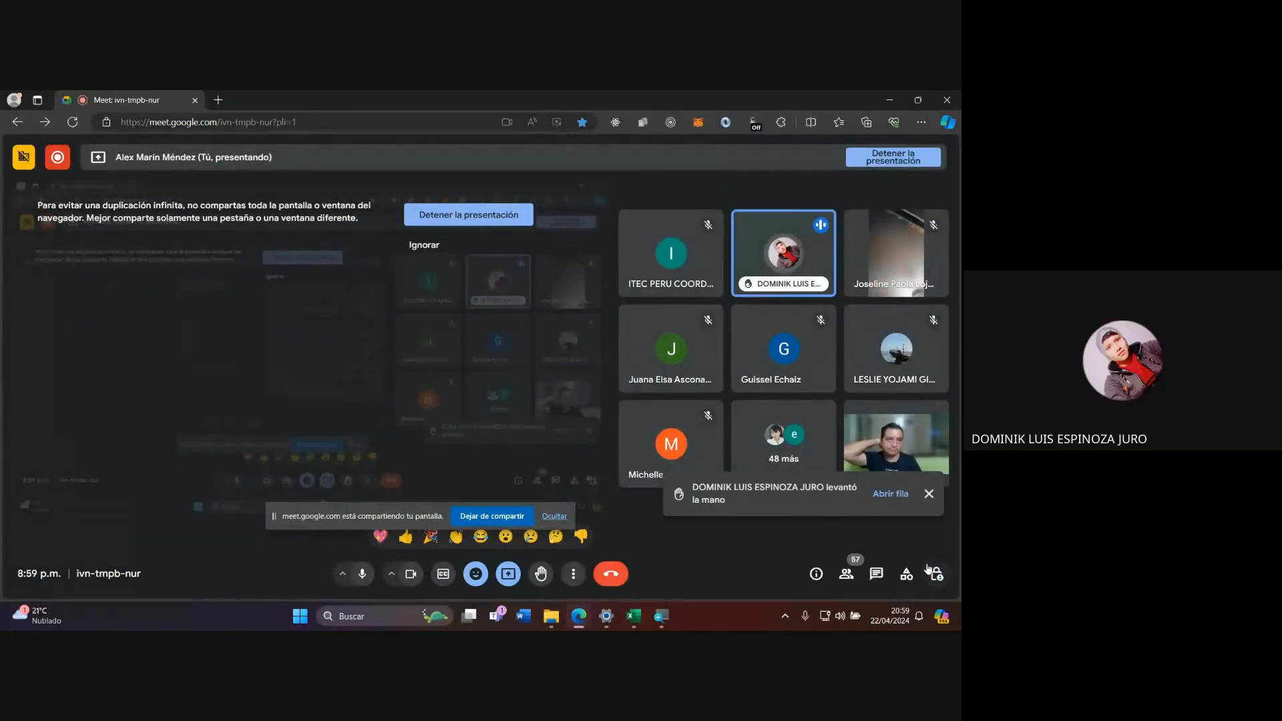
key("XF86AudioRaiseVolume")
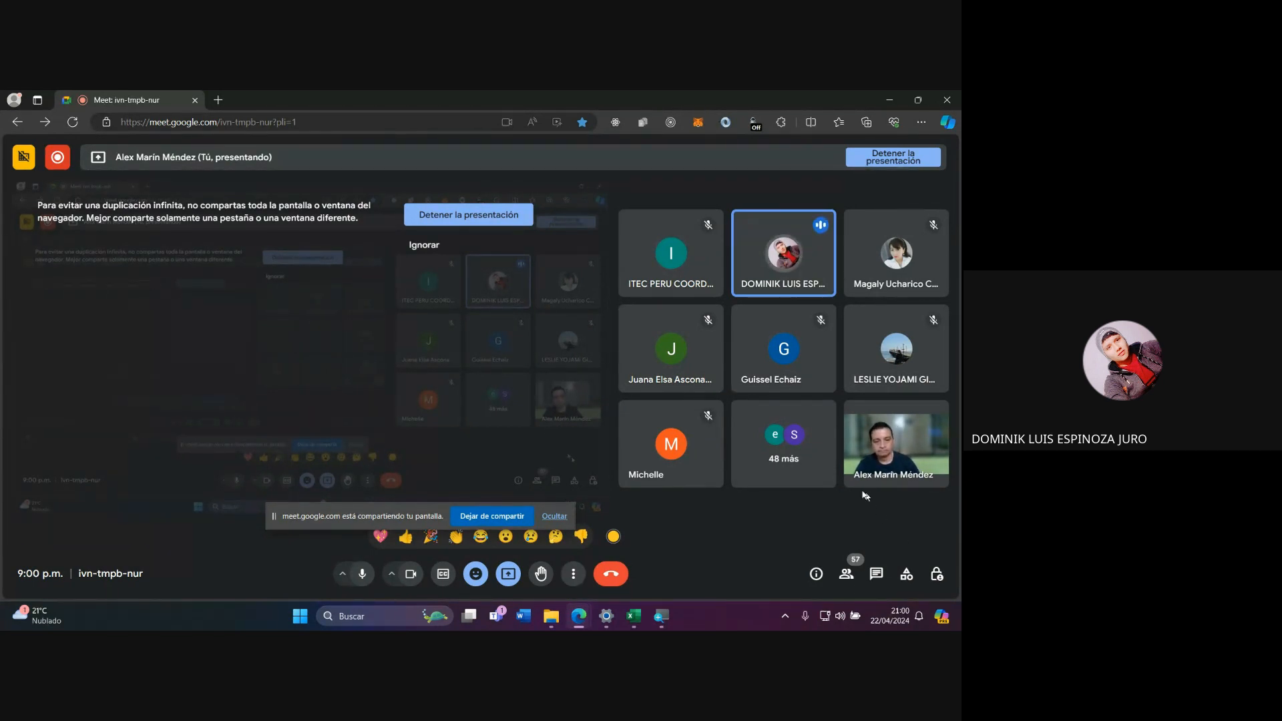
Return to the Recurso N°1 - Tablas dinámicas workbook in Excel and show the Tabla dinámica insertion options on the Ejercicio1 sheet.
mouse_move(661, 616)
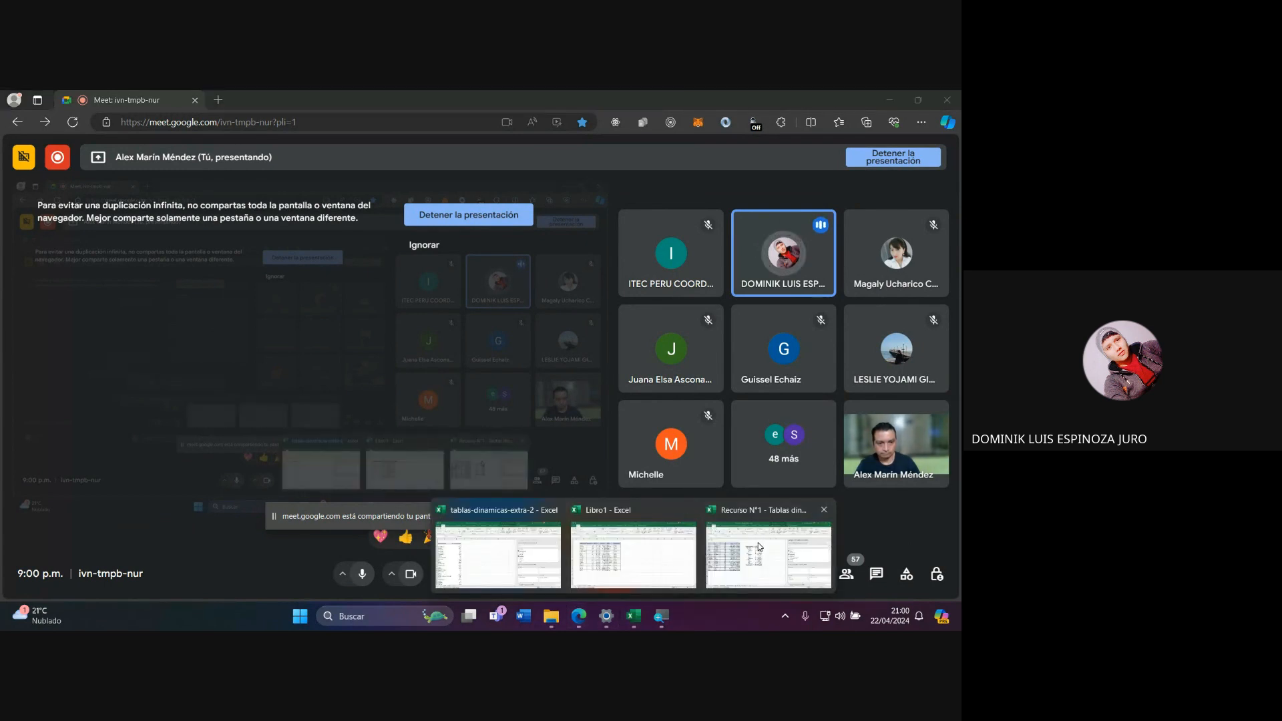
left_click(768, 547)
left_click(163, 340)
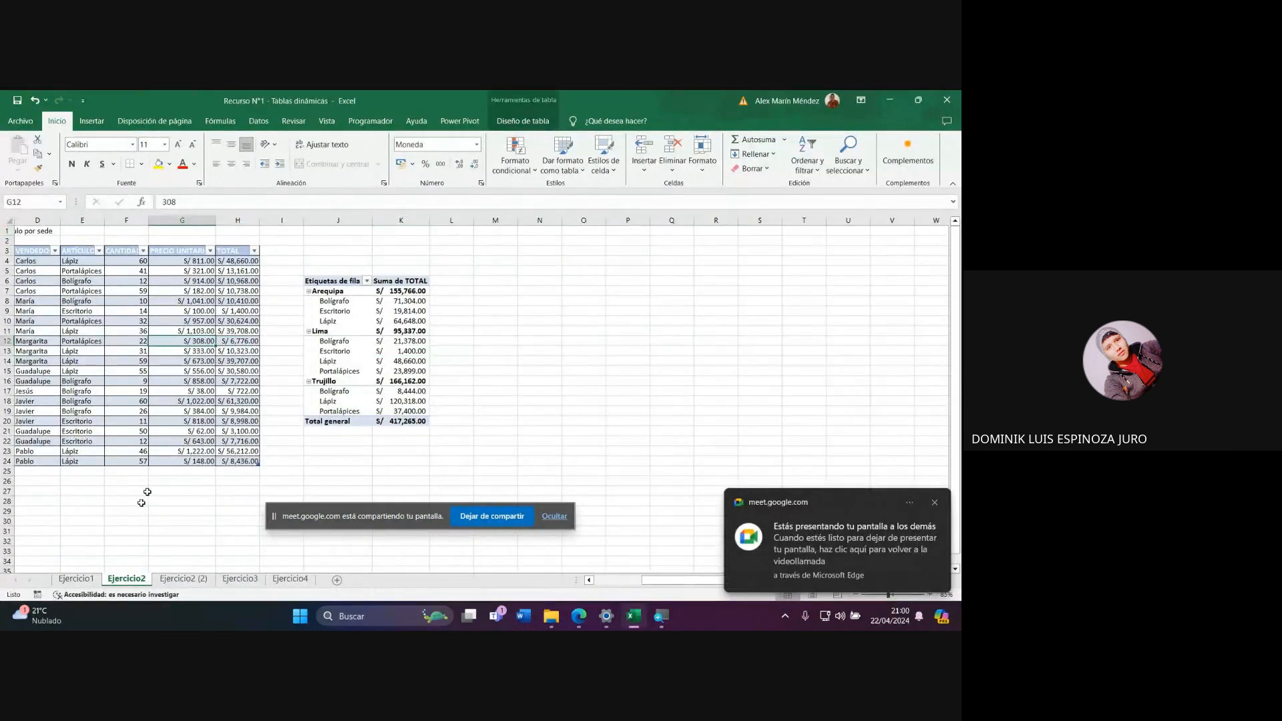
left_click(76, 579)
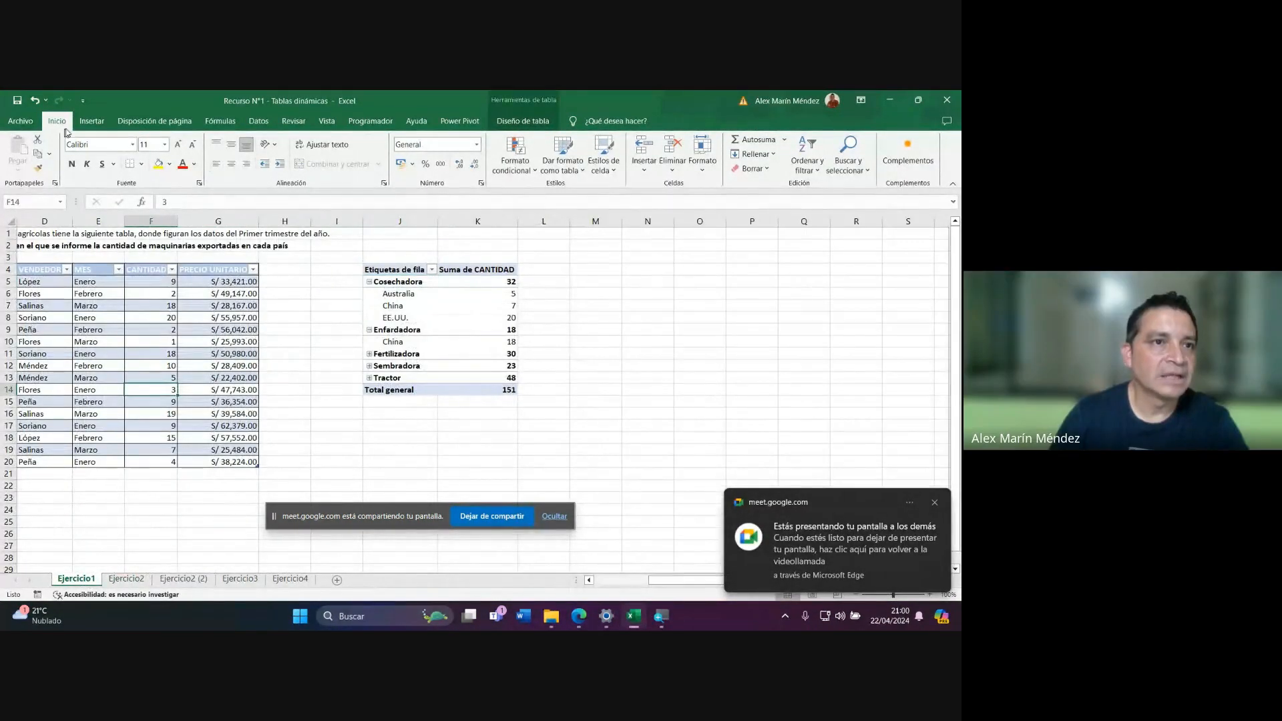
left_click(92, 121)
left_click(25, 166)
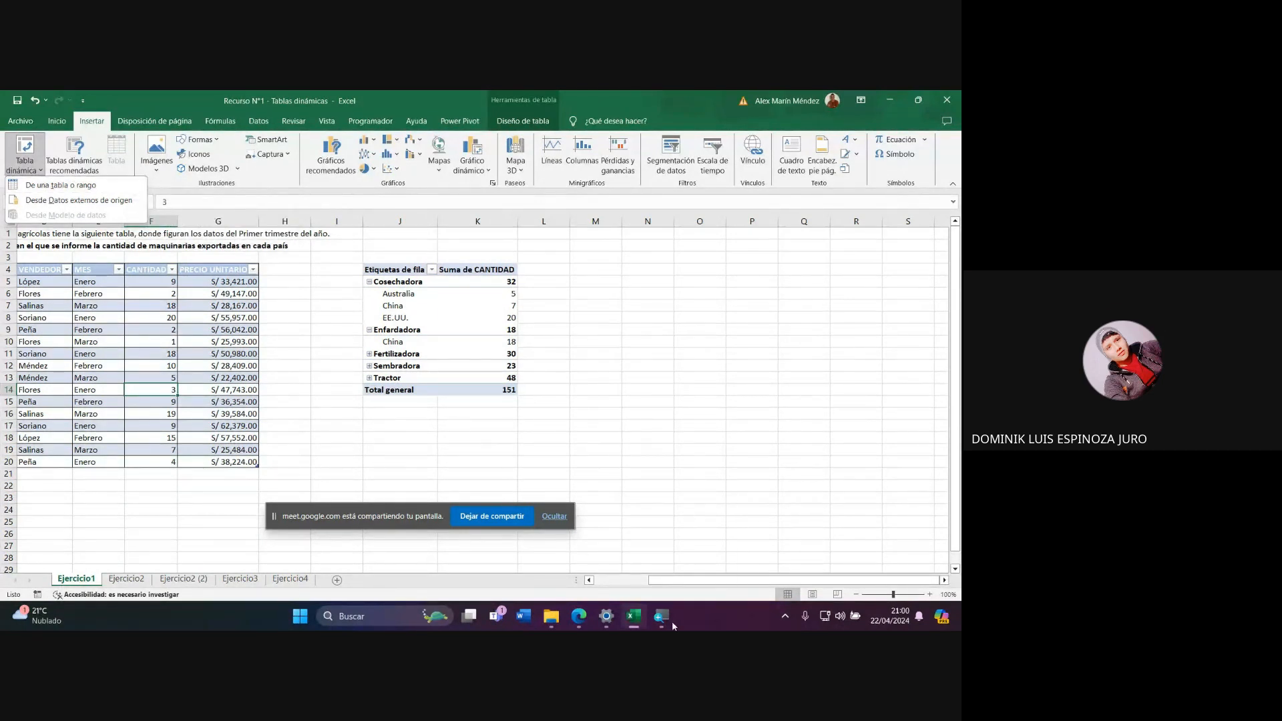
Switch to the Google Meet call again, read back through the earlier chat messages and close the chat.
left_click(579, 616)
left_click(528, 558)
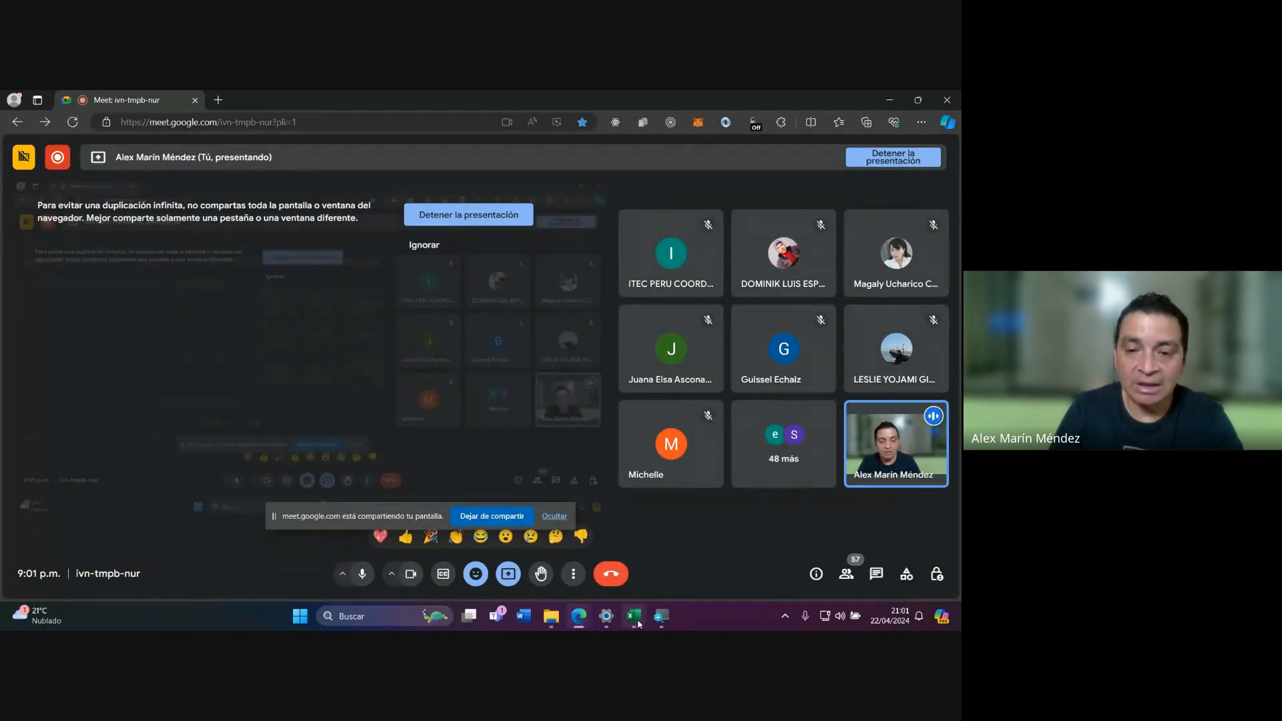
mouse_move(638, 624)
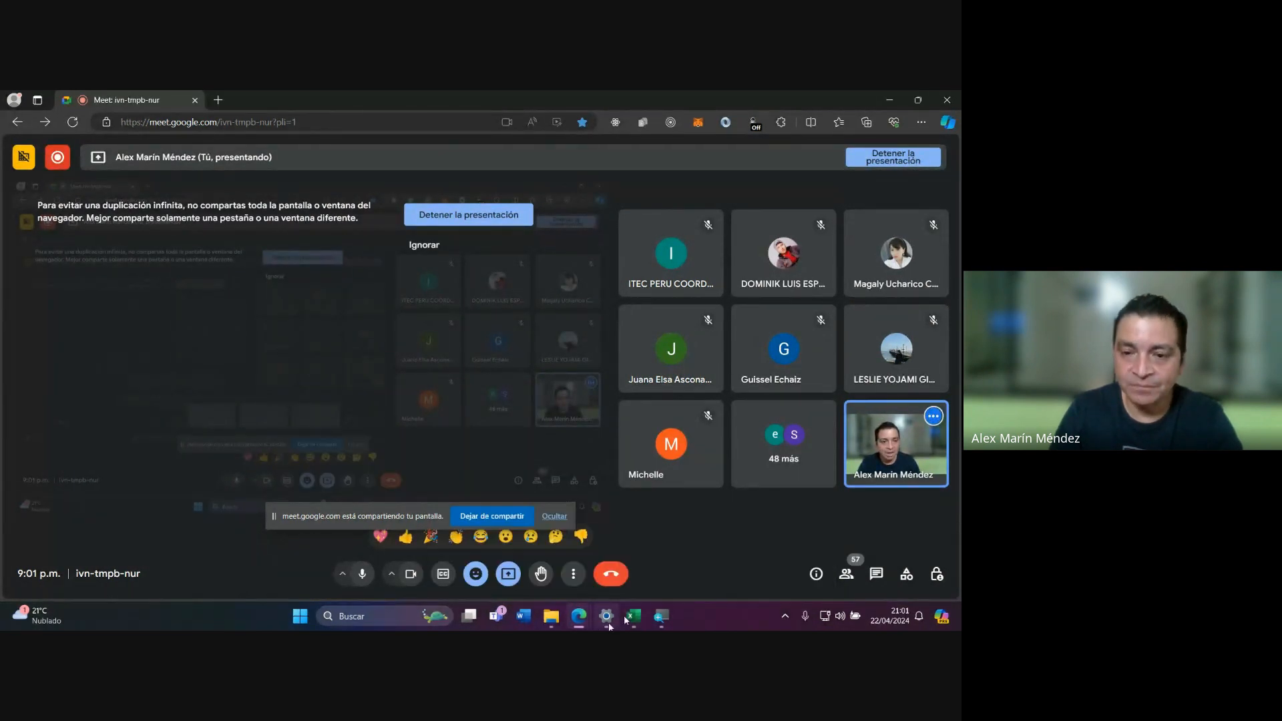
left_click(876, 576)
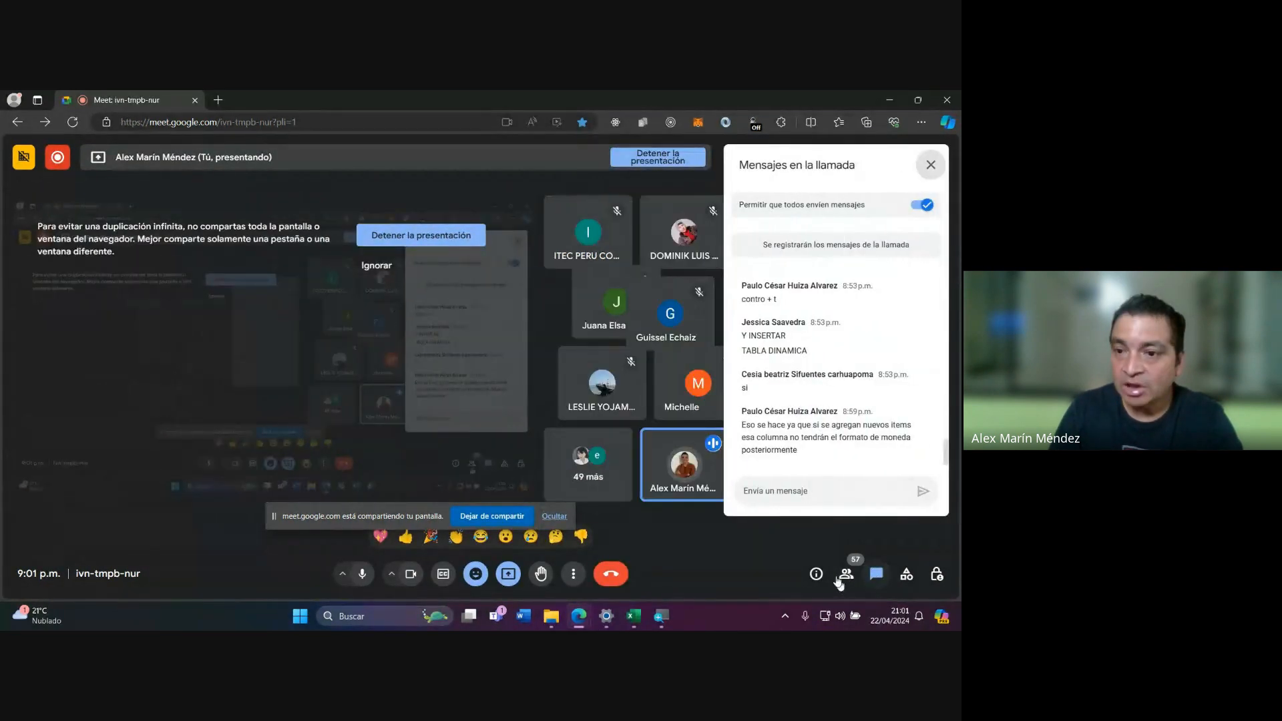
scroll(840, 367, "up", 6)
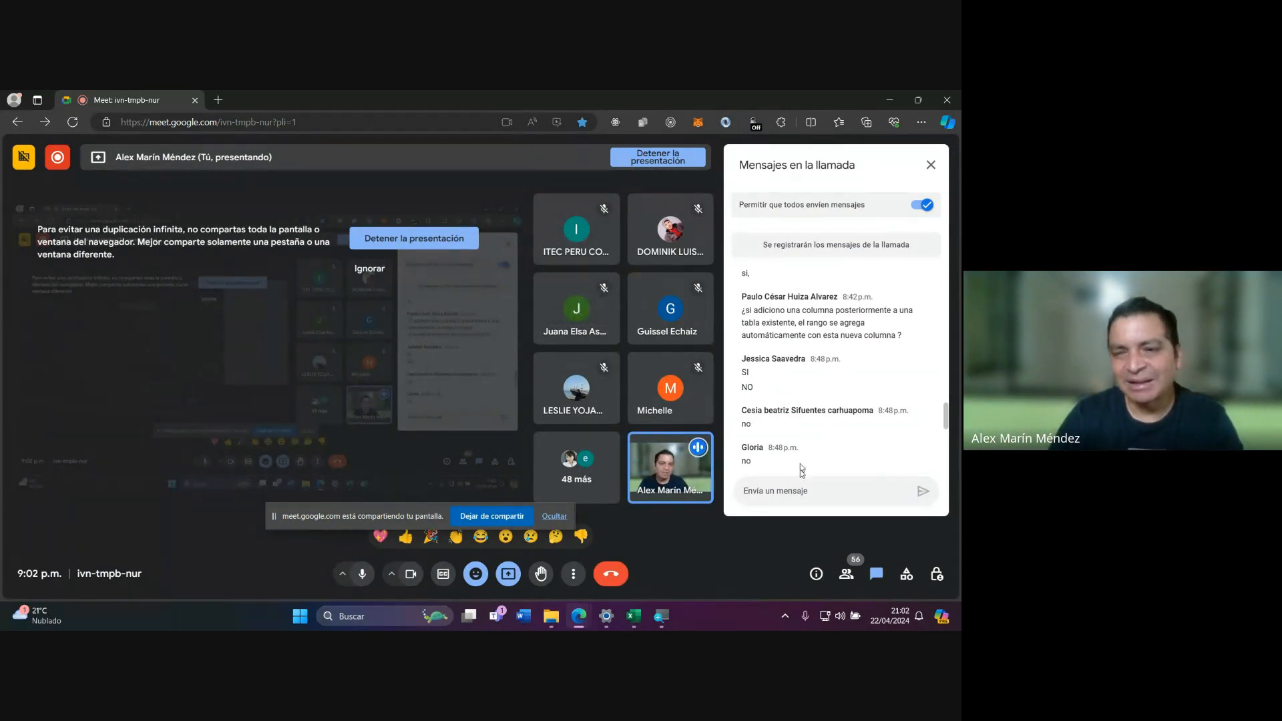
scroll(804, 461, "down", 5)
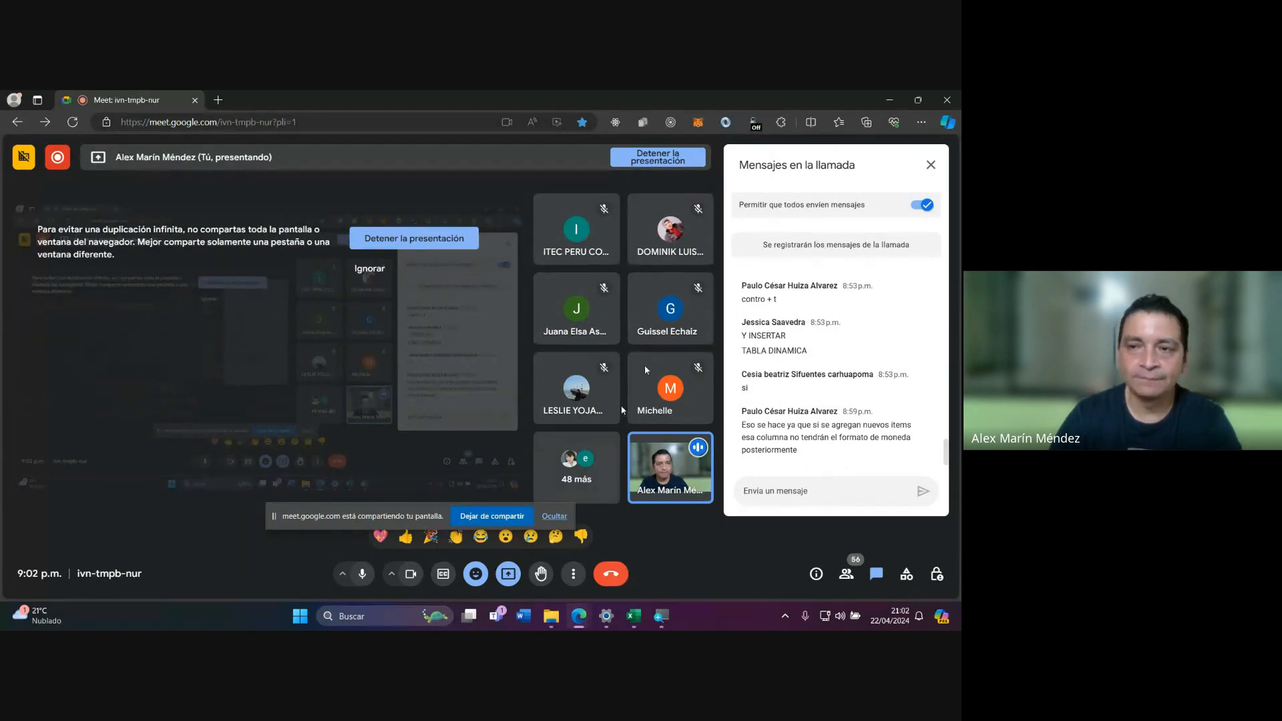
left_click(930, 165)
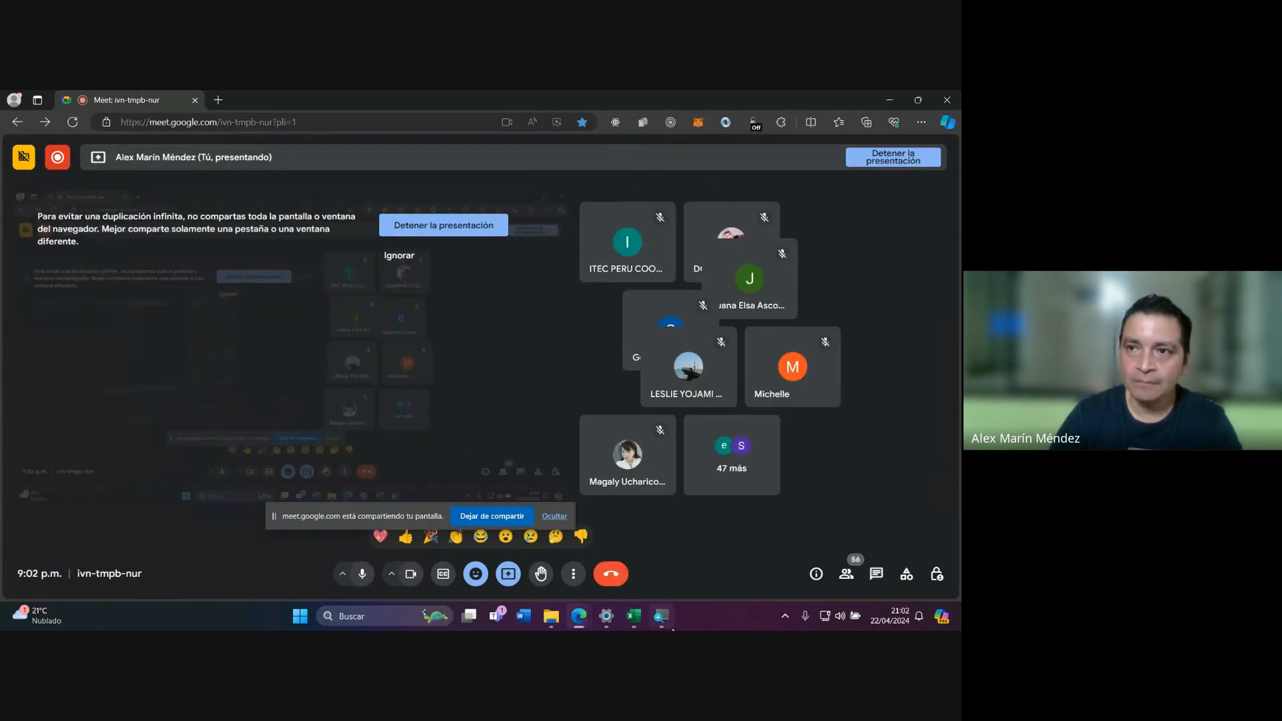
Go back to the Recurso N°1 workbook in Excel and examine the task statement and sales data on the Ejercicio2 (2) sheet.
mouse_move(630, 625)
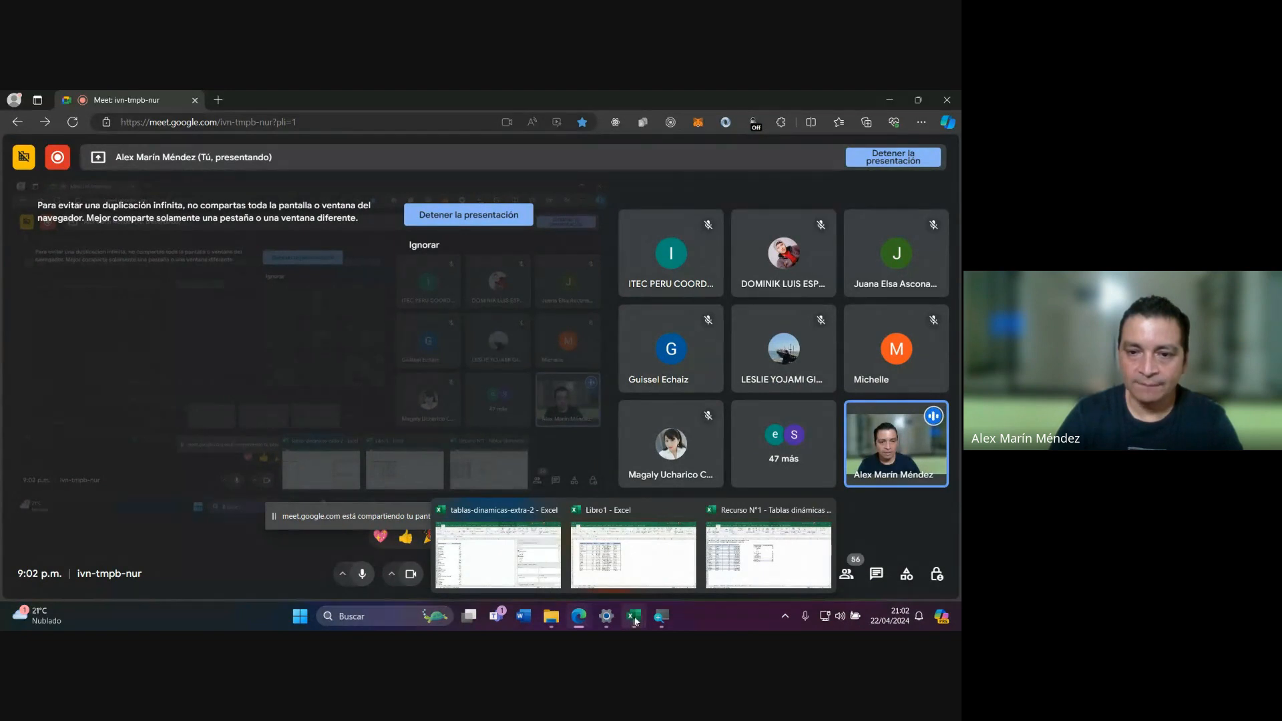
left_click(763, 555)
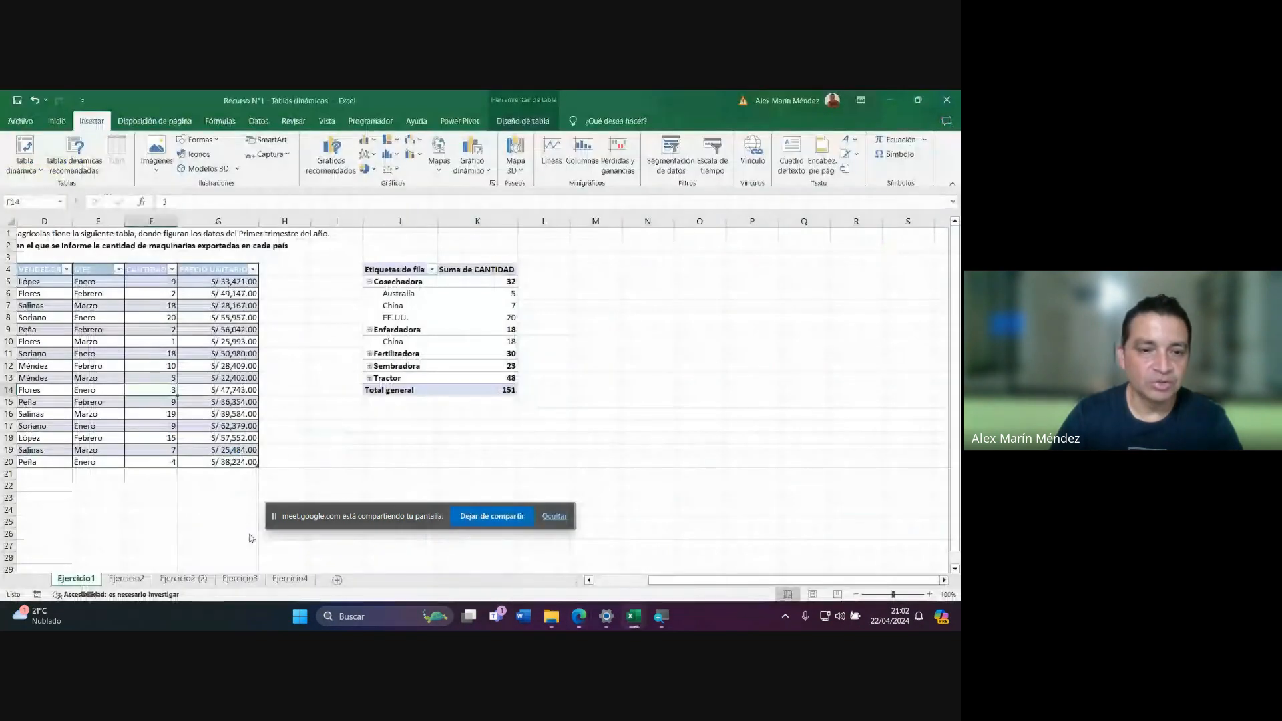
left_click(147, 580)
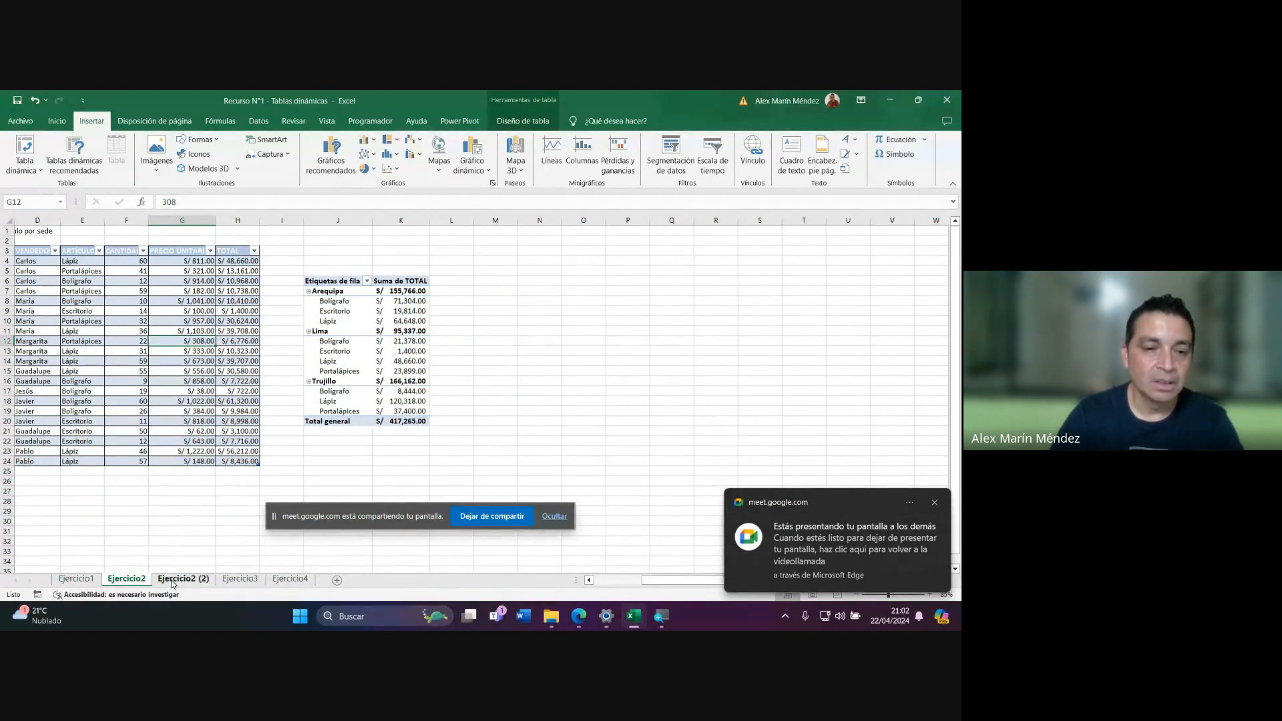
left_click(173, 583)
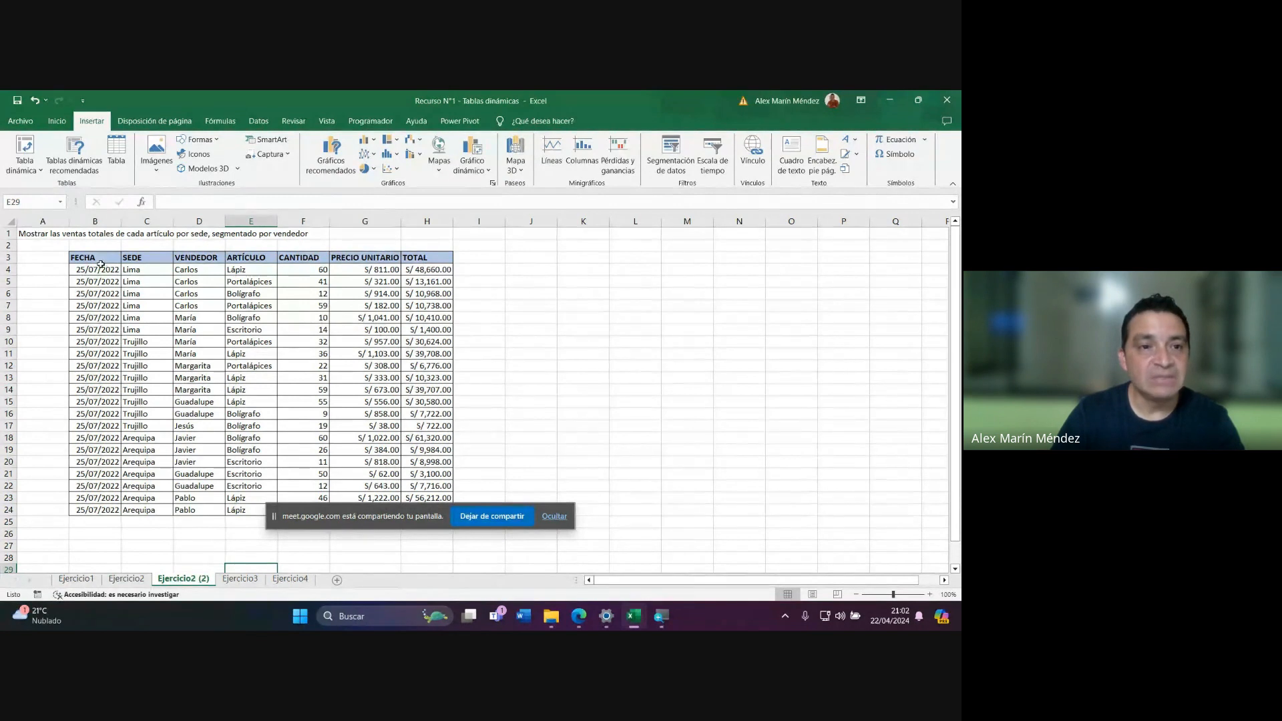
left_click_drag(93, 269, 394, 439)
left_click(365, 401)
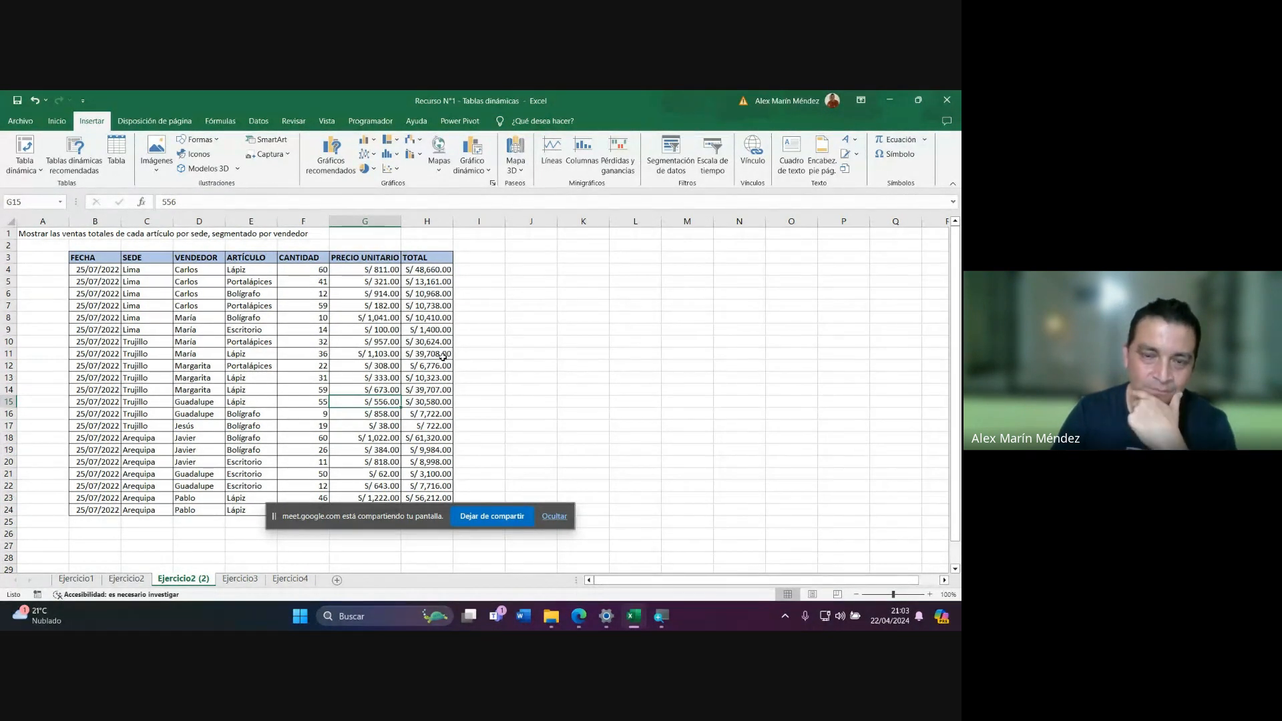
Add VENDEDOR as a report filter to the Ejercicio2 pivot table and select the Suma de TOTAL values from Arequipa to the grand total.
left_click(126, 580)
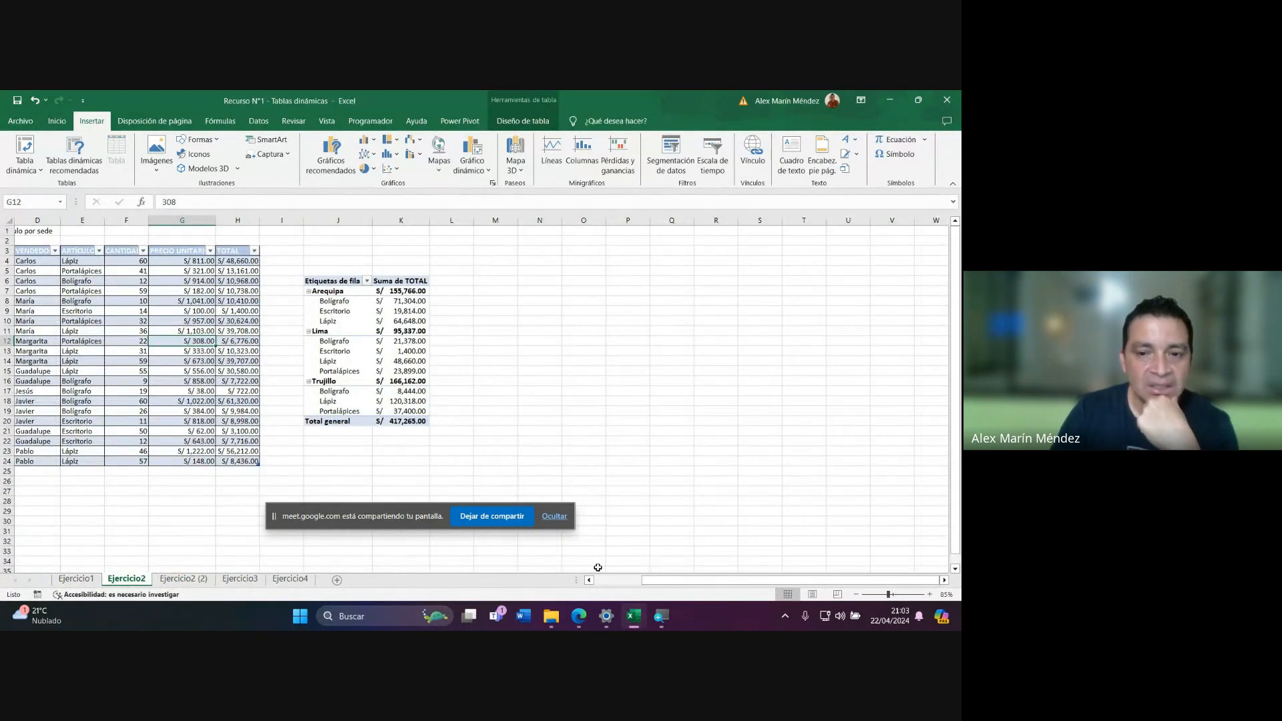
left_click_drag(643, 587, 590, 587)
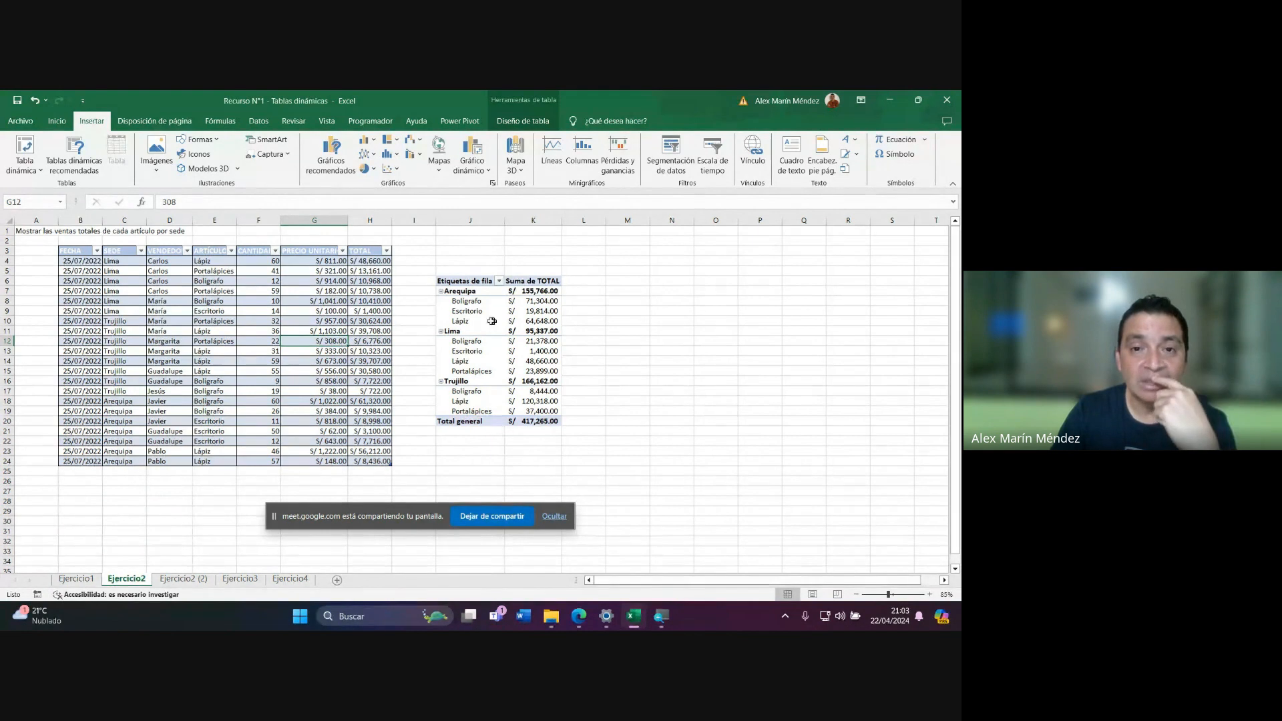
left_click(486, 354)
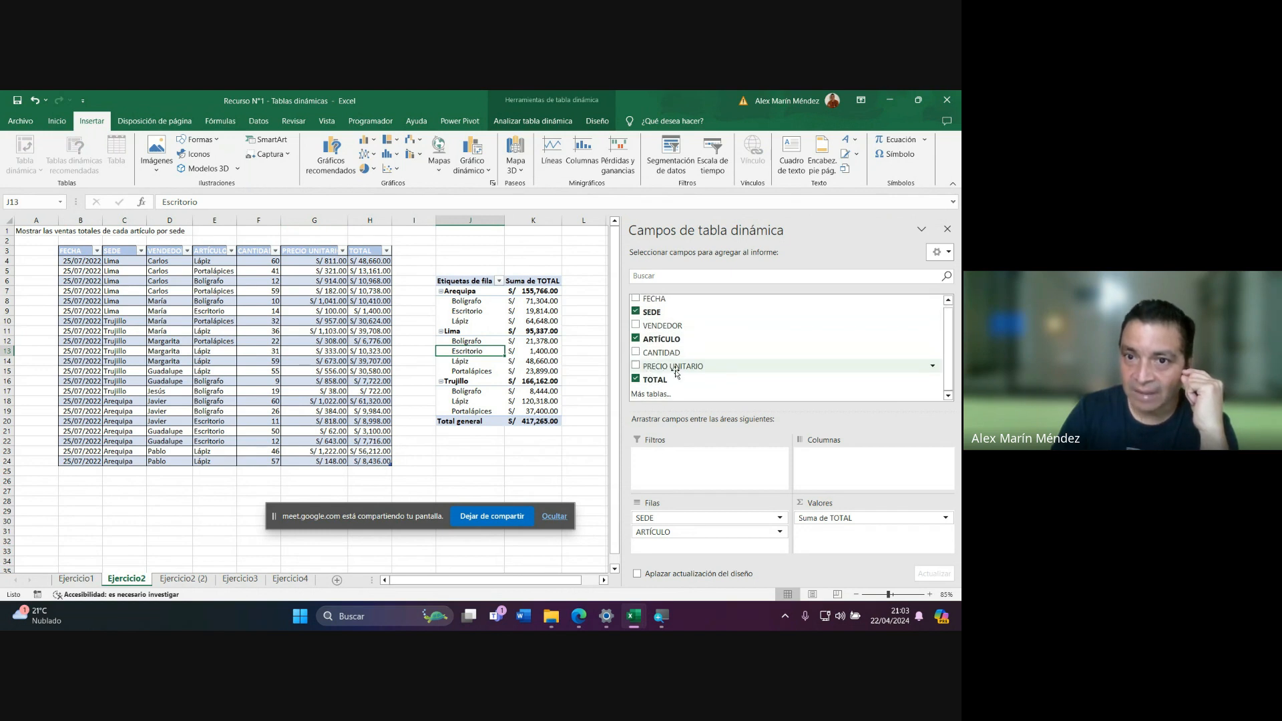
left_click(637, 329)
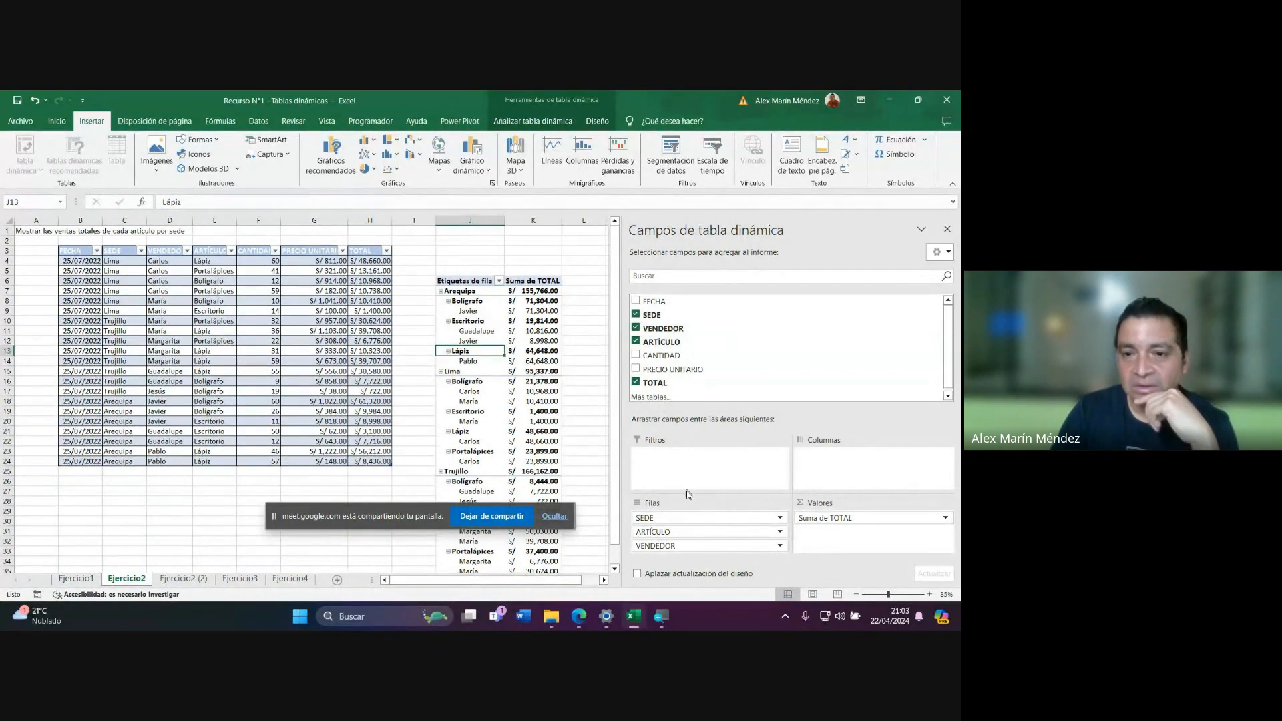
left_click_drag(673, 548, 663, 458)
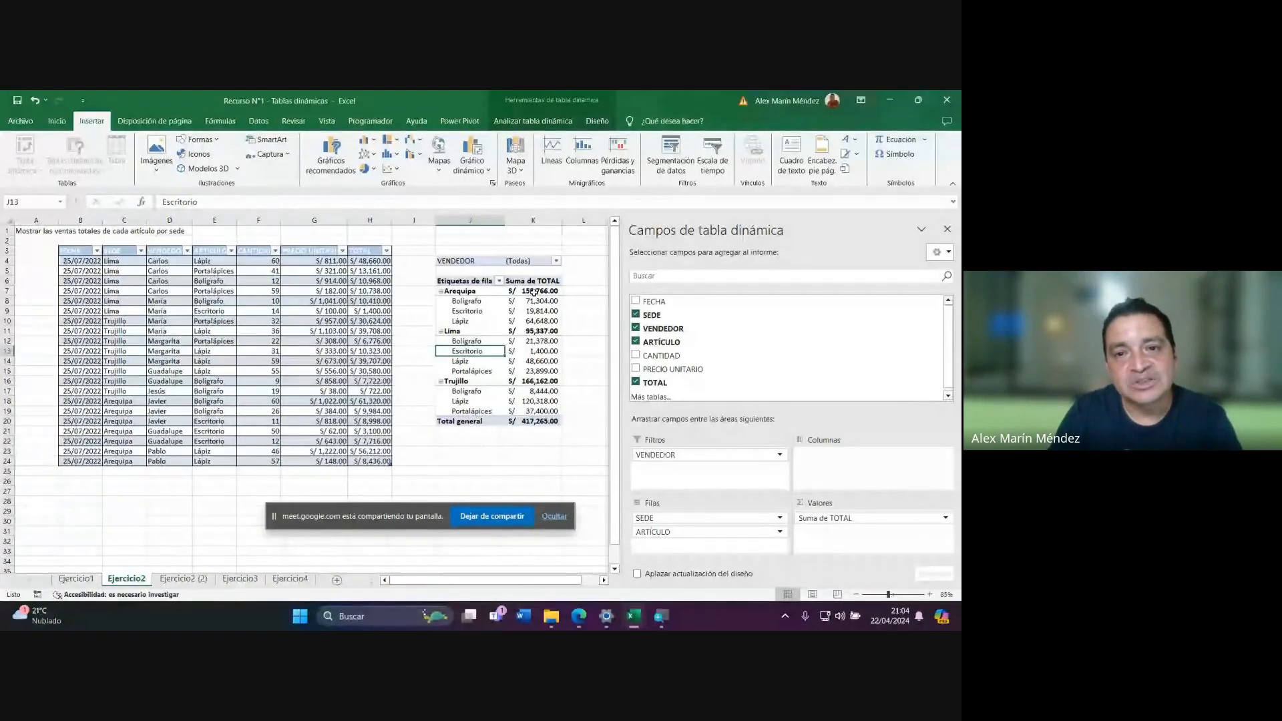
left_click_drag(533, 292, 532, 424)
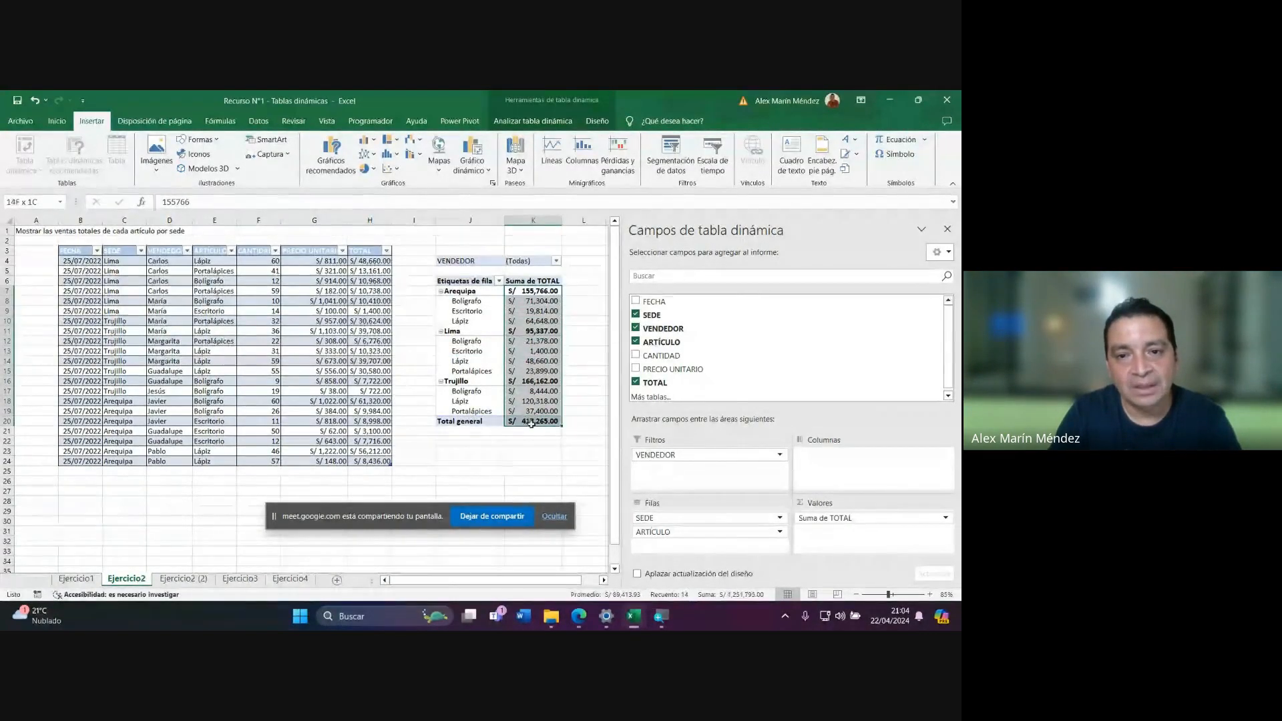
Filter the Ejercicio2 pivot table by a single seller with the VENDEDOR report filter.
left_click(538, 332)
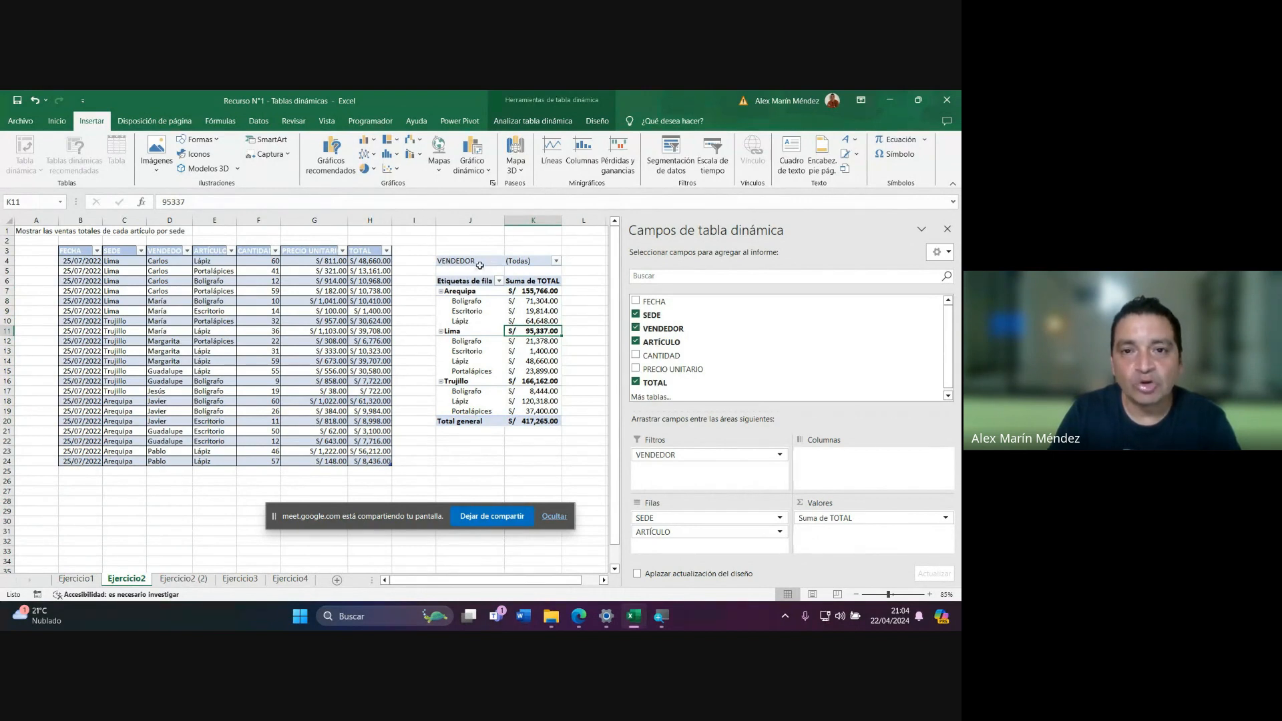
left_click(557, 262)
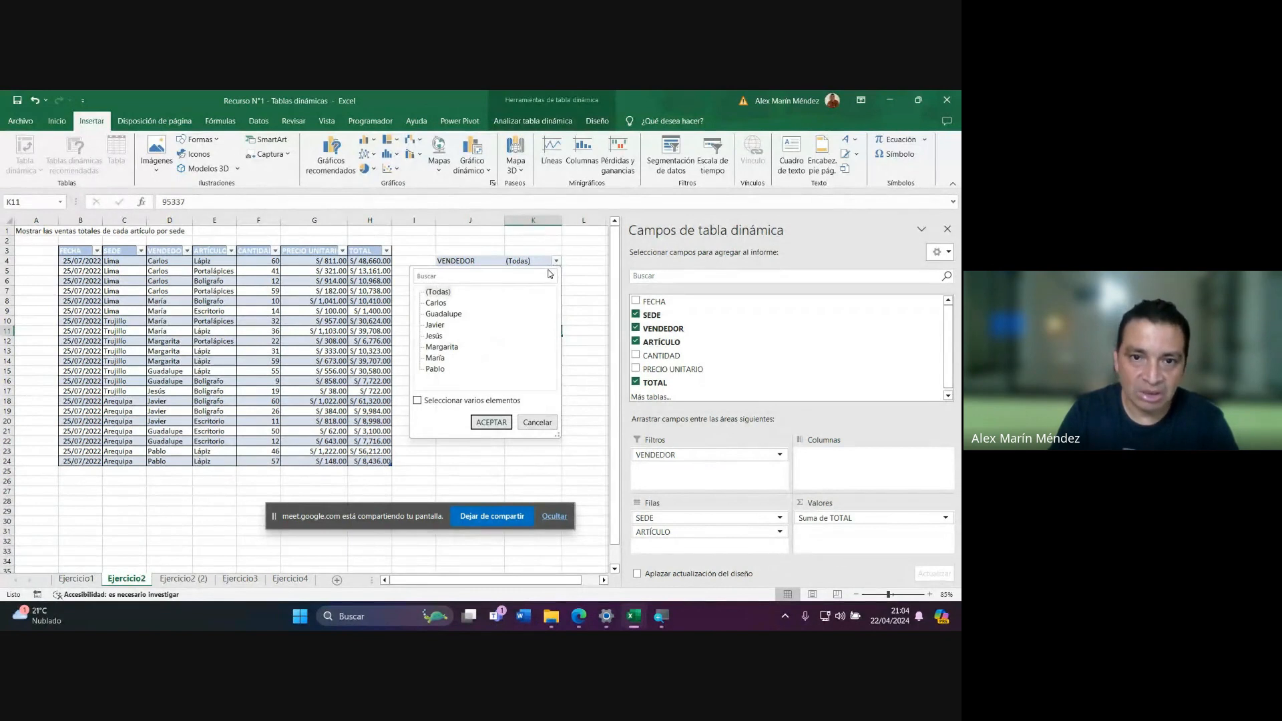
left_click(434, 336)
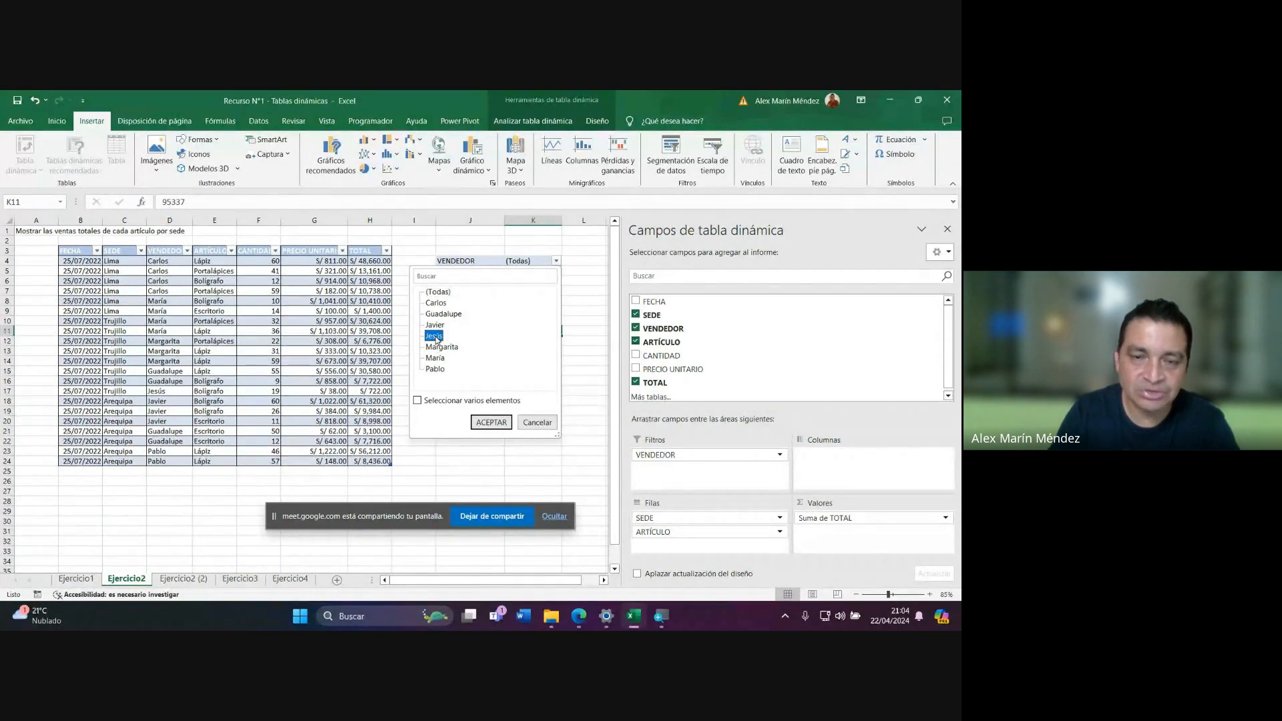
left_click(491, 423)
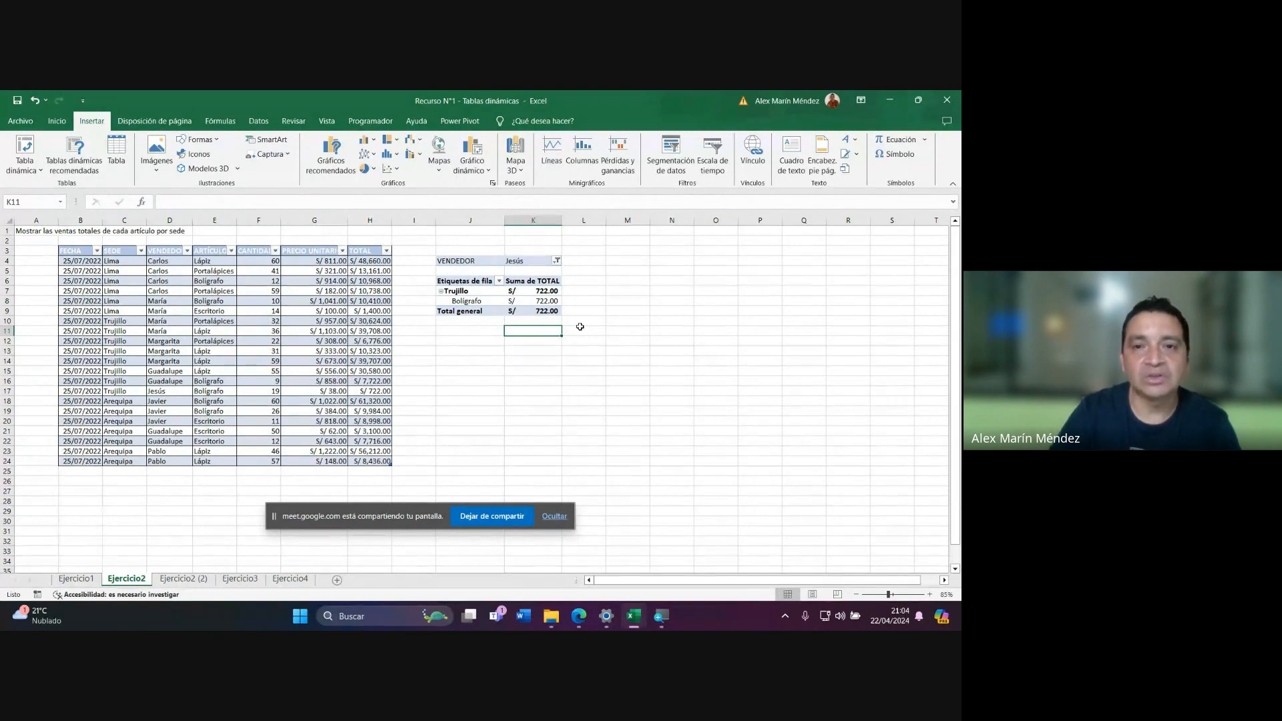
Remove VENDEDOR from the pivot table's report filters and add it back as a filter.
left_click(526, 300)
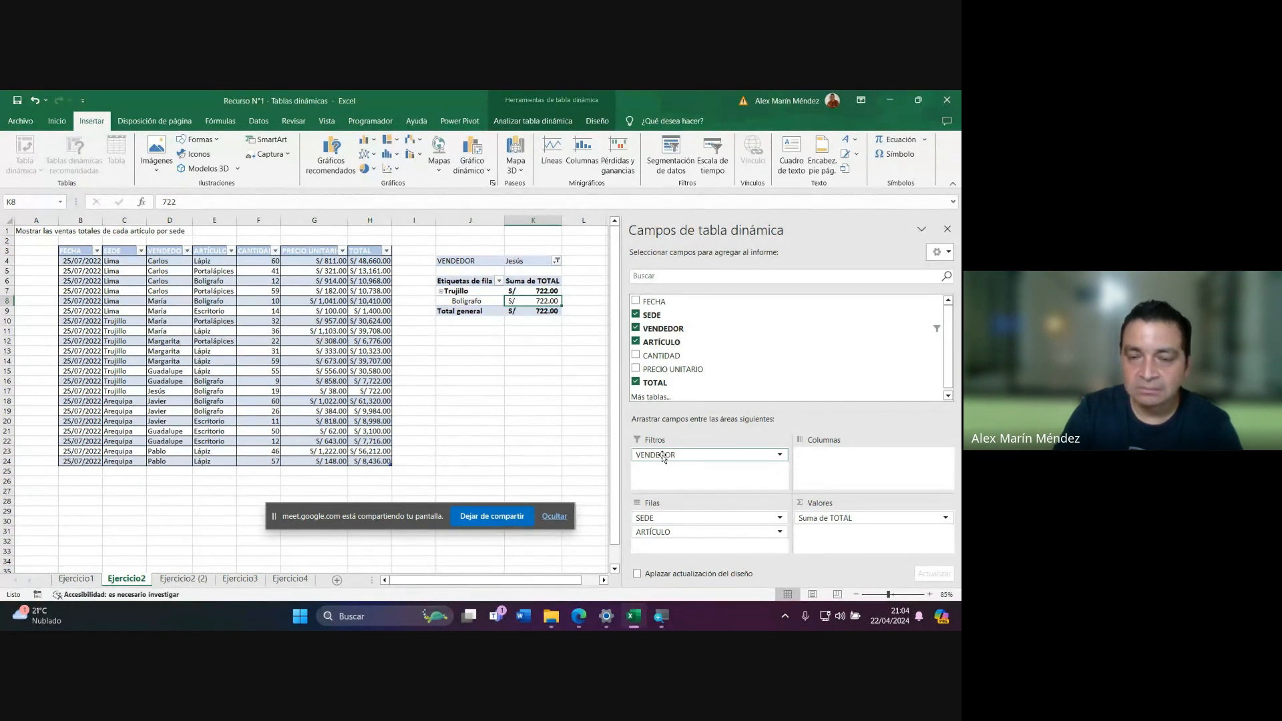
left_click_drag(663, 457, 551, 444)
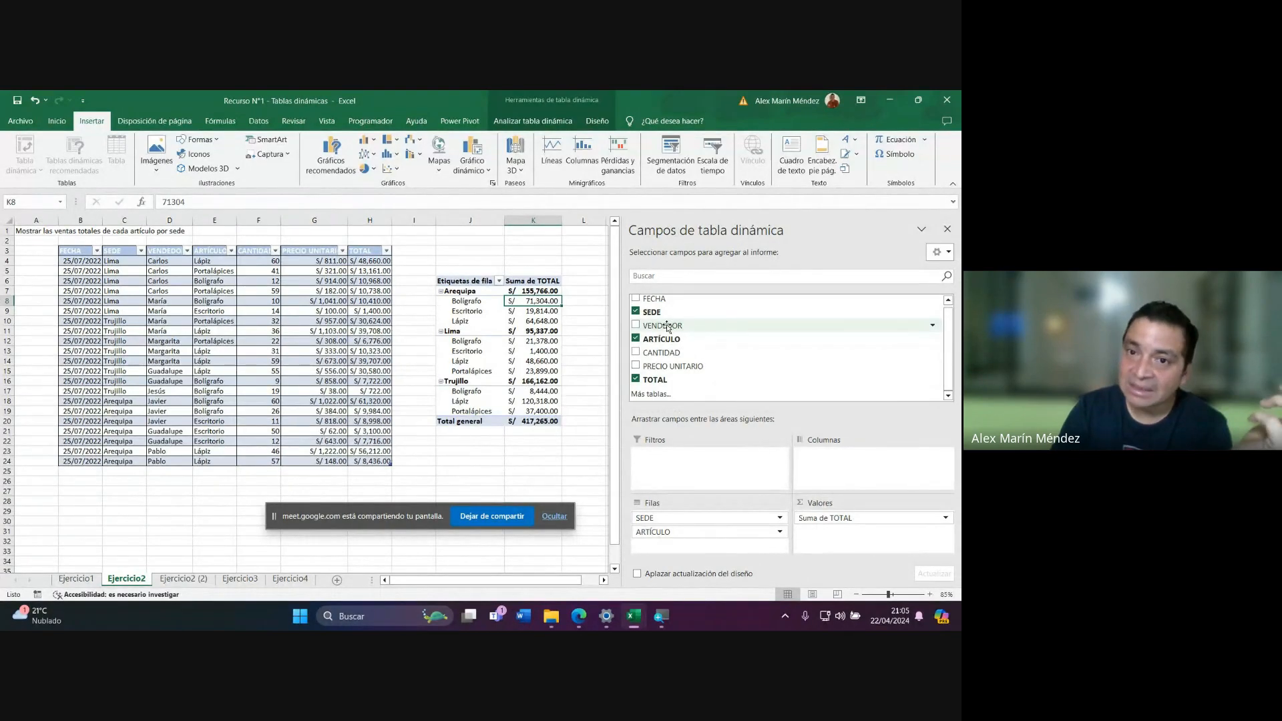
left_click_drag(670, 326, 709, 477)
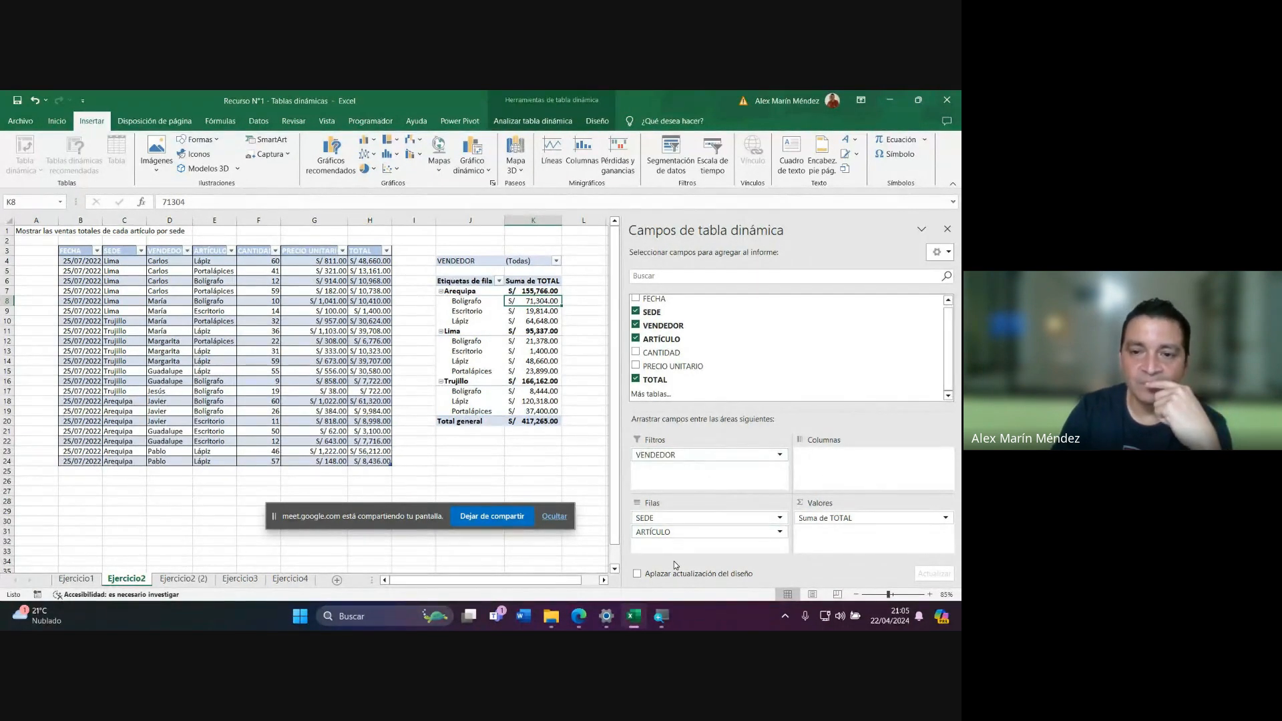
Lay out the pivot table with ARTÍCULO across the columns, and swap the layout so ARTÍCULO fills the rows and SEDE the columns.
left_click_drag(653, 532, 816, 476)
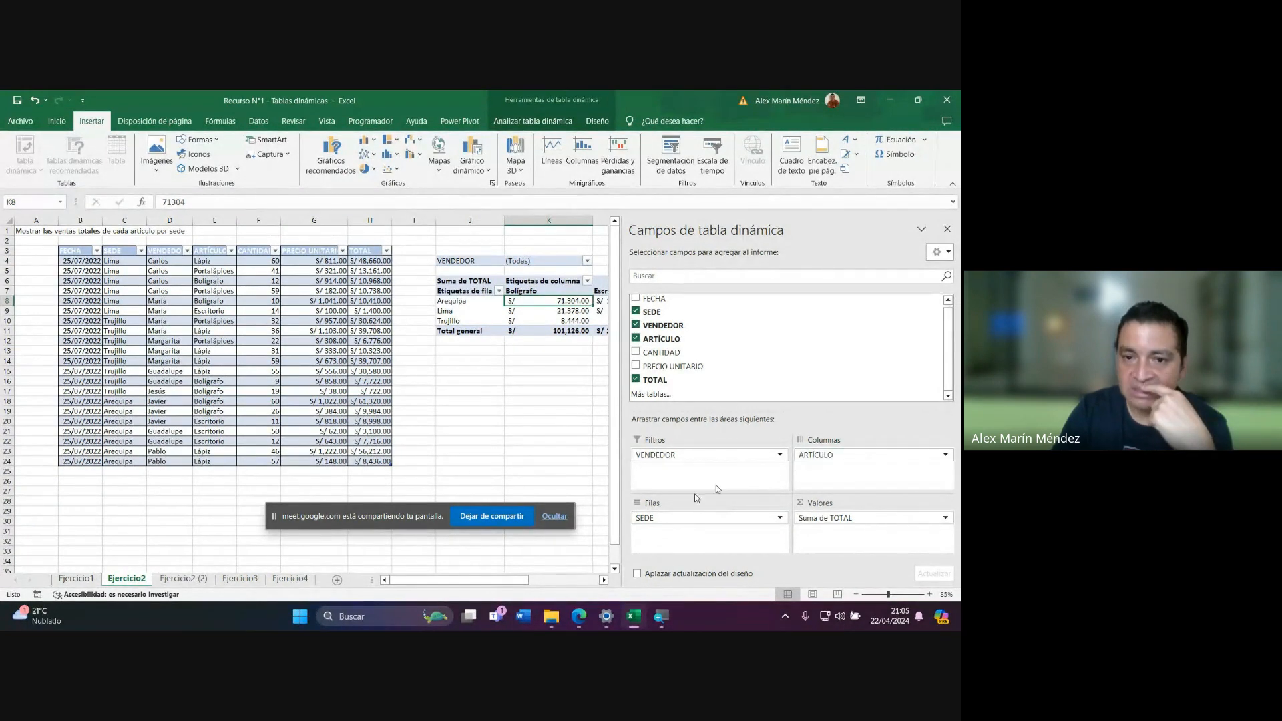
left_click_drag(497, 581, 569, 581)
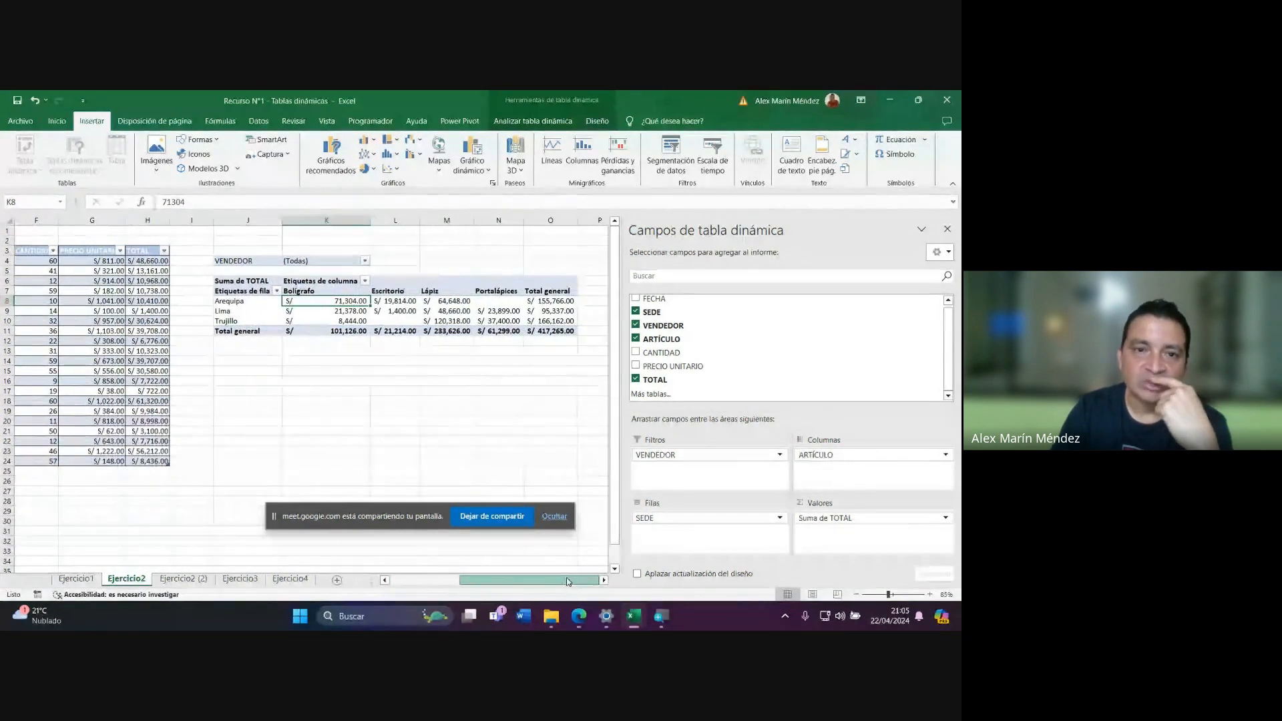
left_click(237, 303)
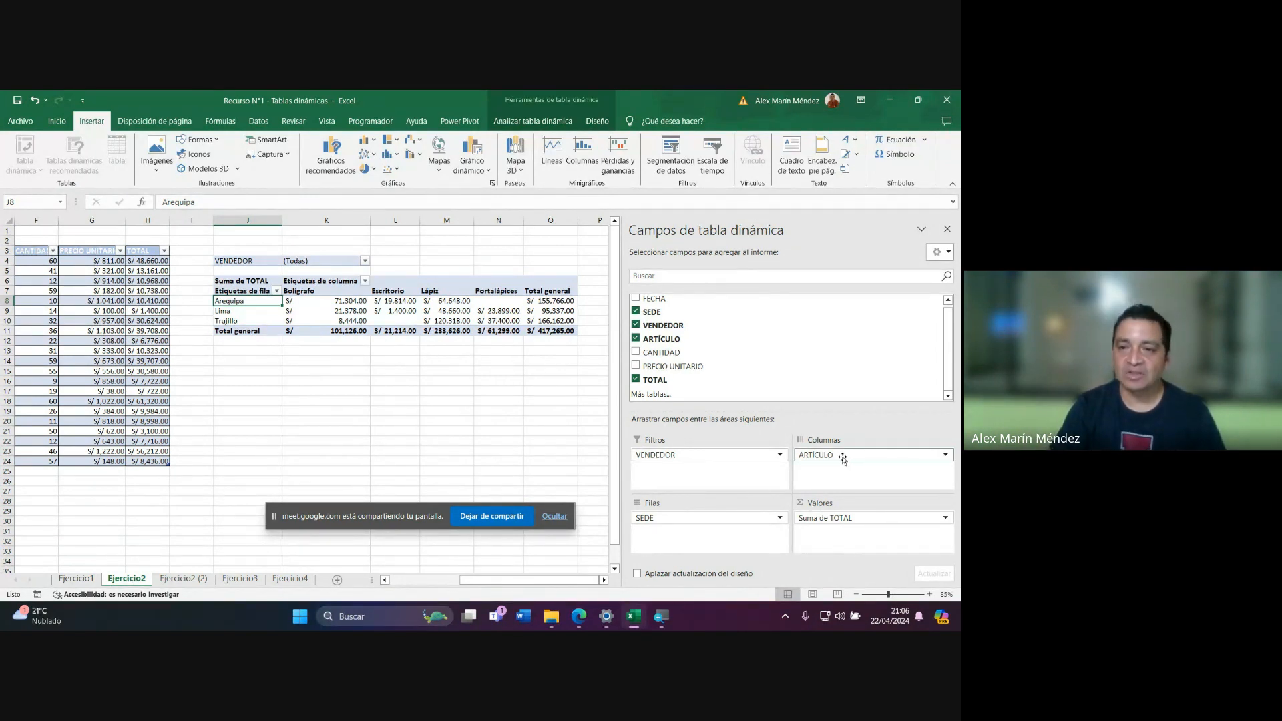
left_click_drag(840, 455, 668, 519)
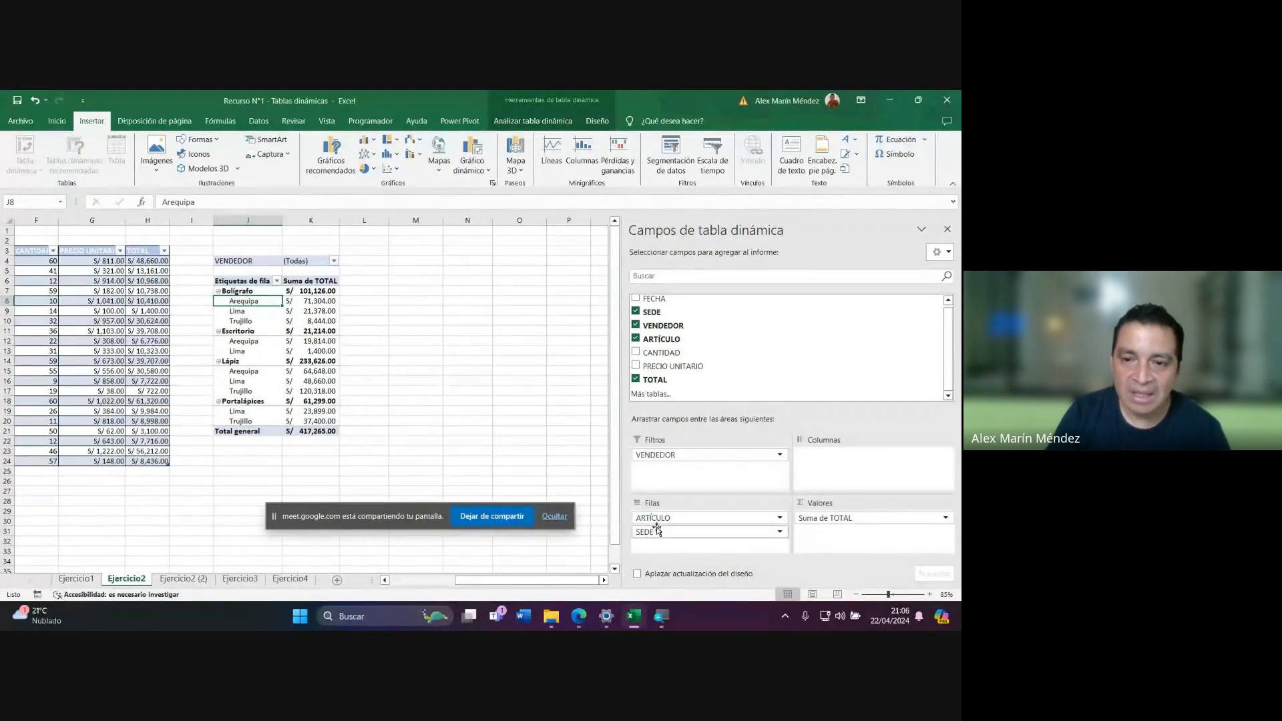
left_click_drag(652, 534, 845, 471)
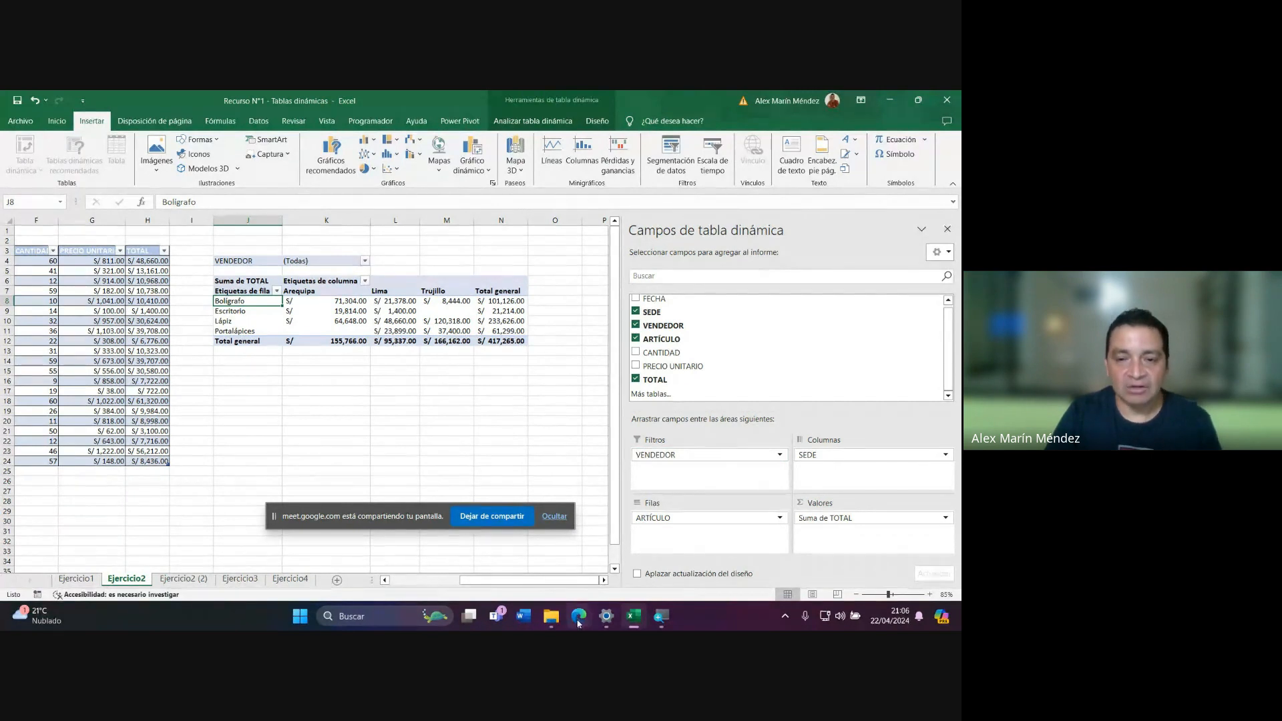
Switch to the Google Meet call, read the latest chat messages and close the chat.
mouse_move(579, 616)
left_click(511, 538)
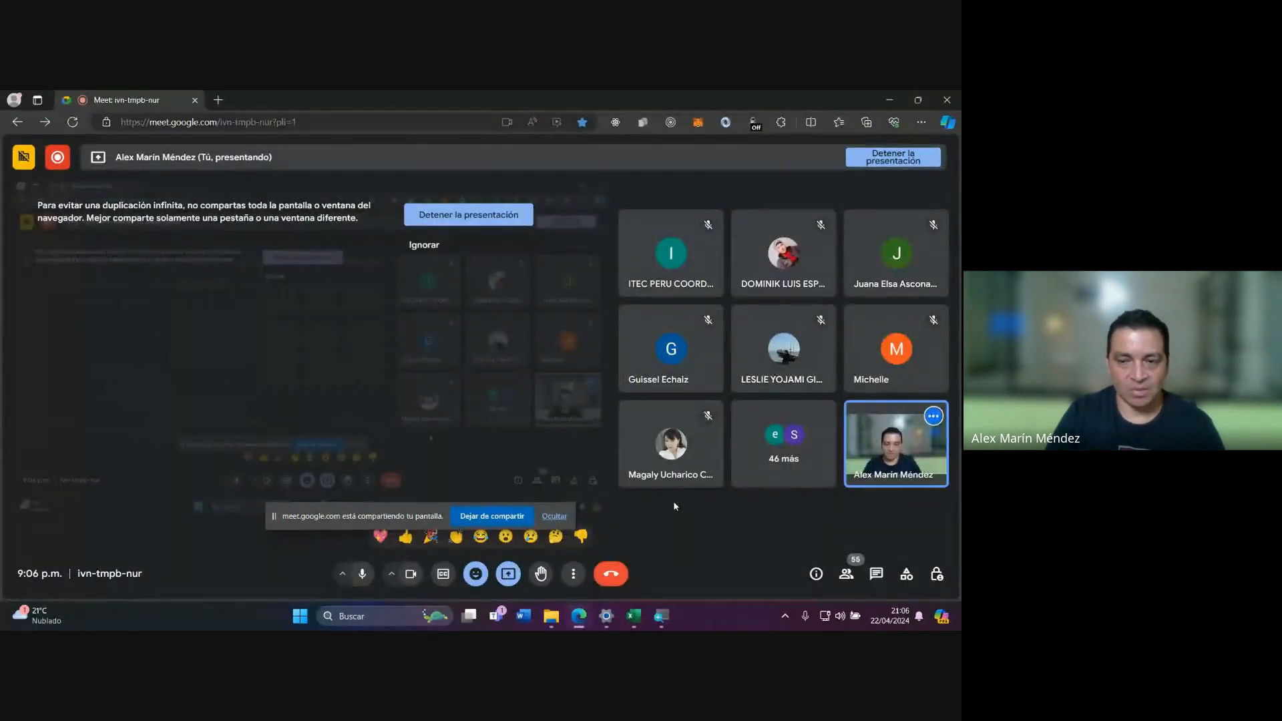
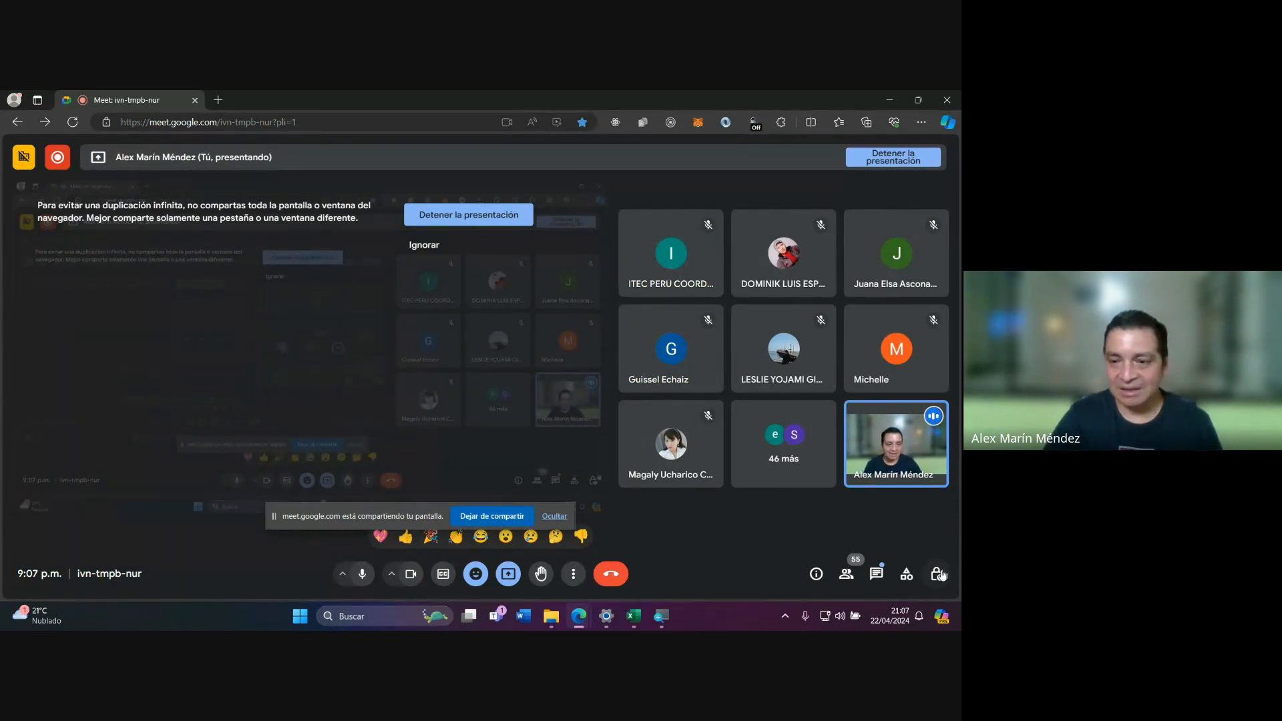
left_click(877, 574)
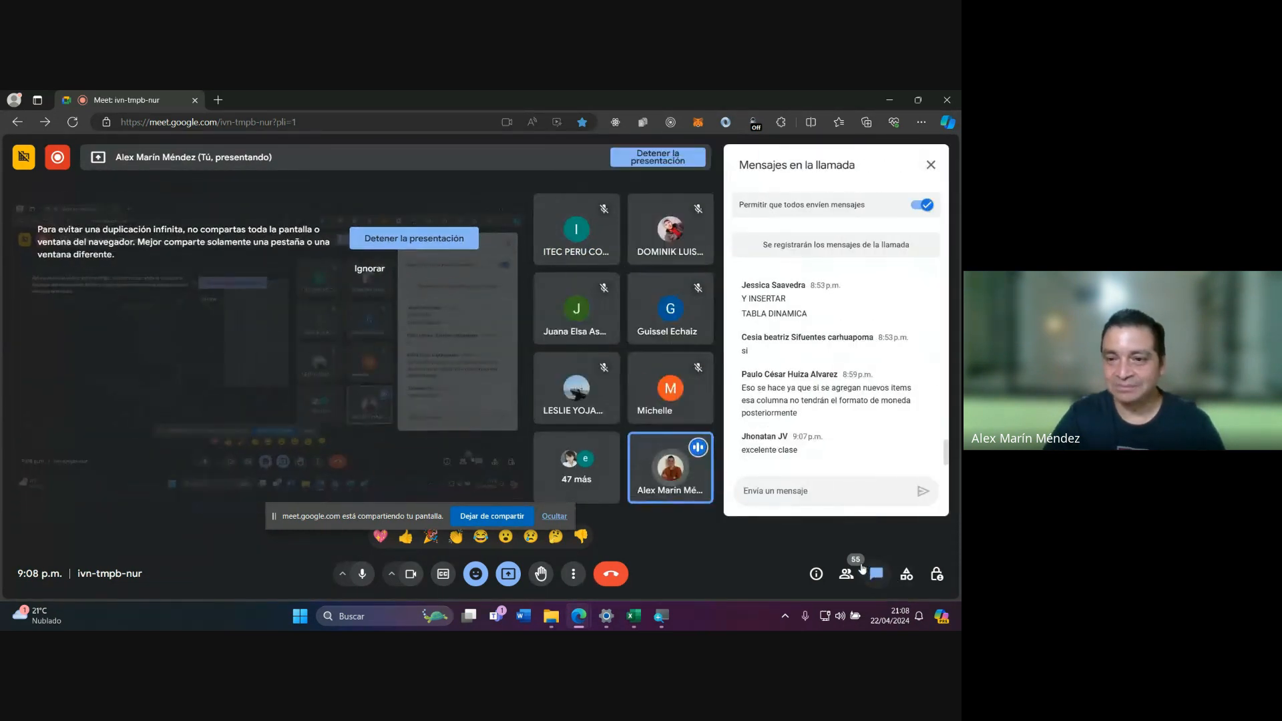
left_click(931, 165)
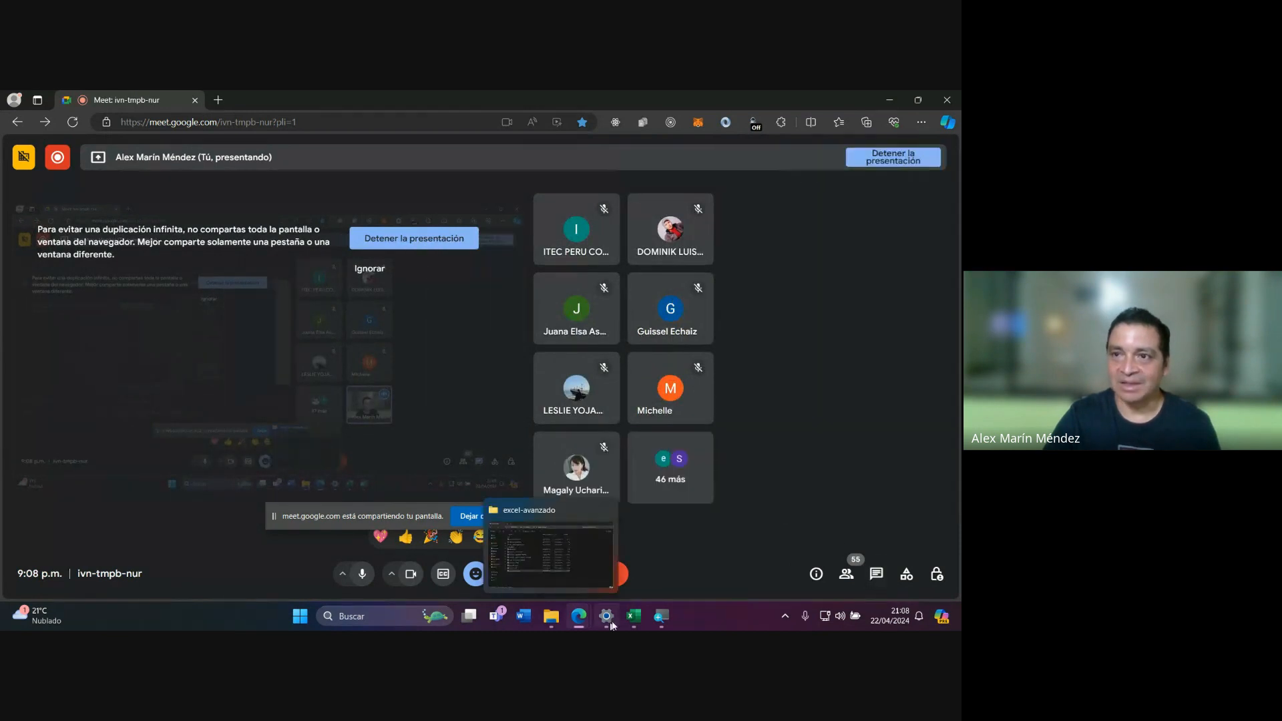
Return to the Recurso N°1 workbook in Excel, remove the VENDEDOR report filter and place SEDE above ARTÍCULO in the pivot table's rows.
mouse_move(635, 624)
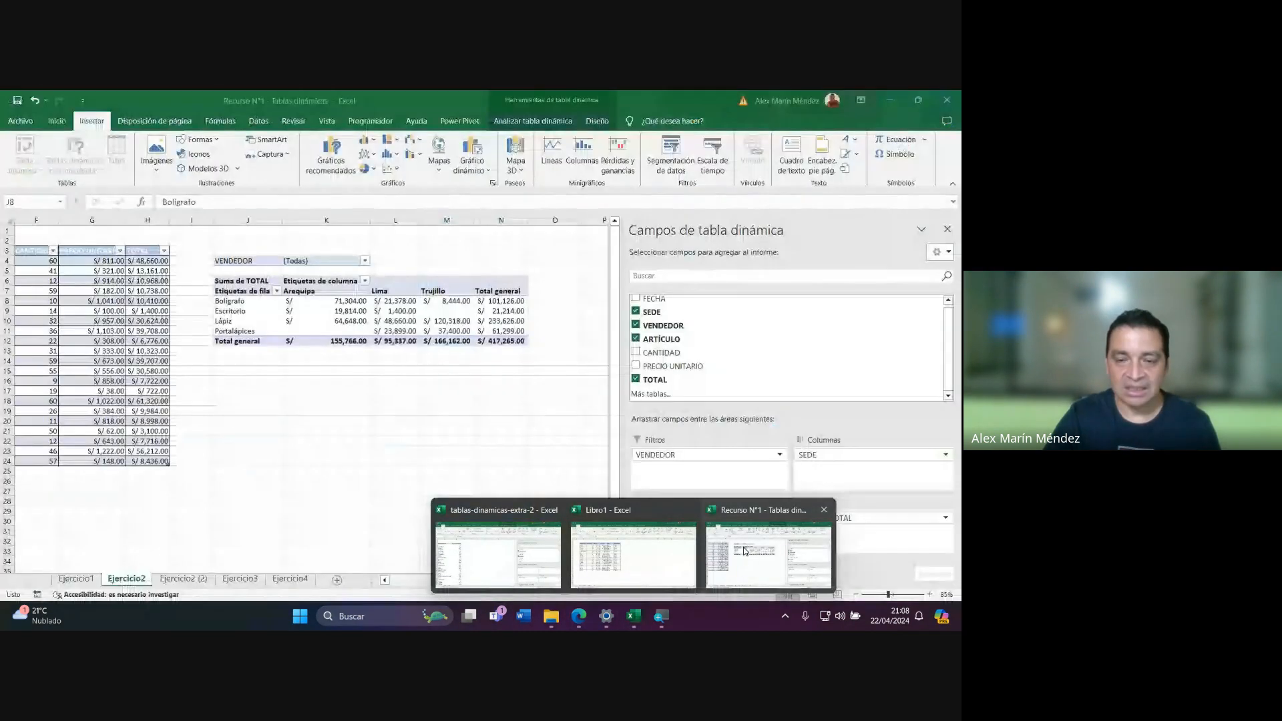
left_click(728, 554)
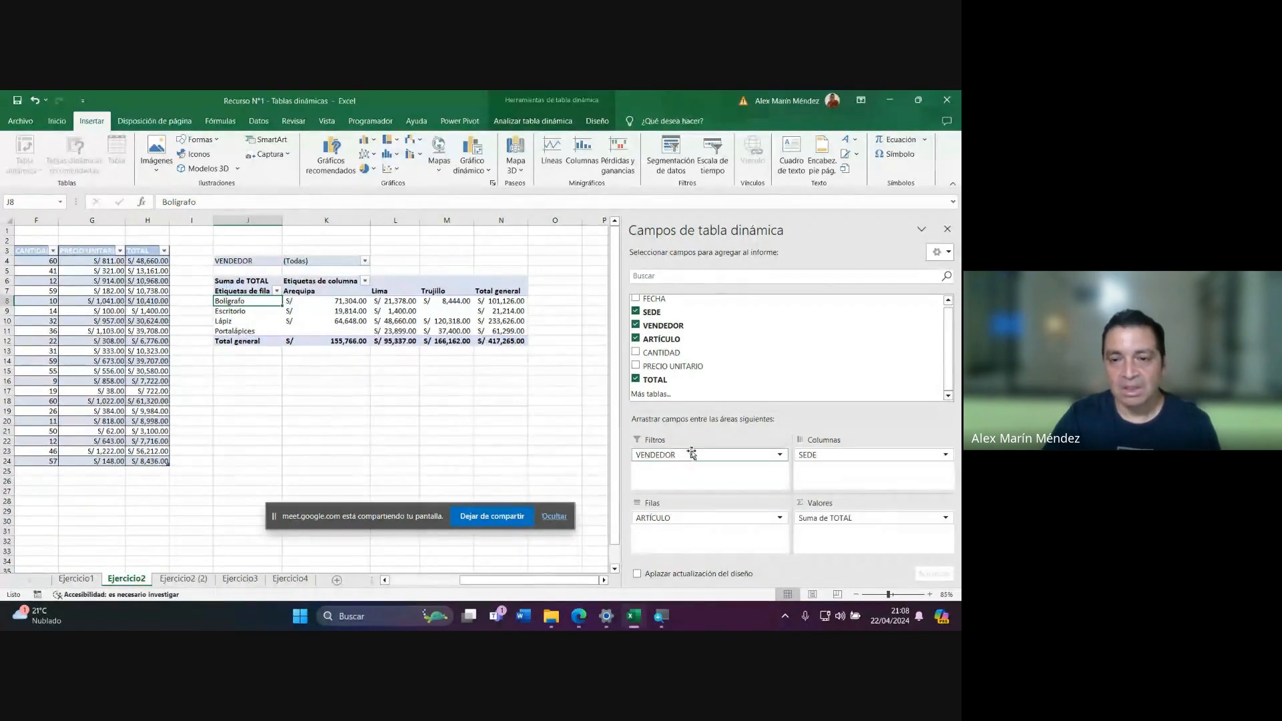
left_click_drag(694, 456, 457, 412)
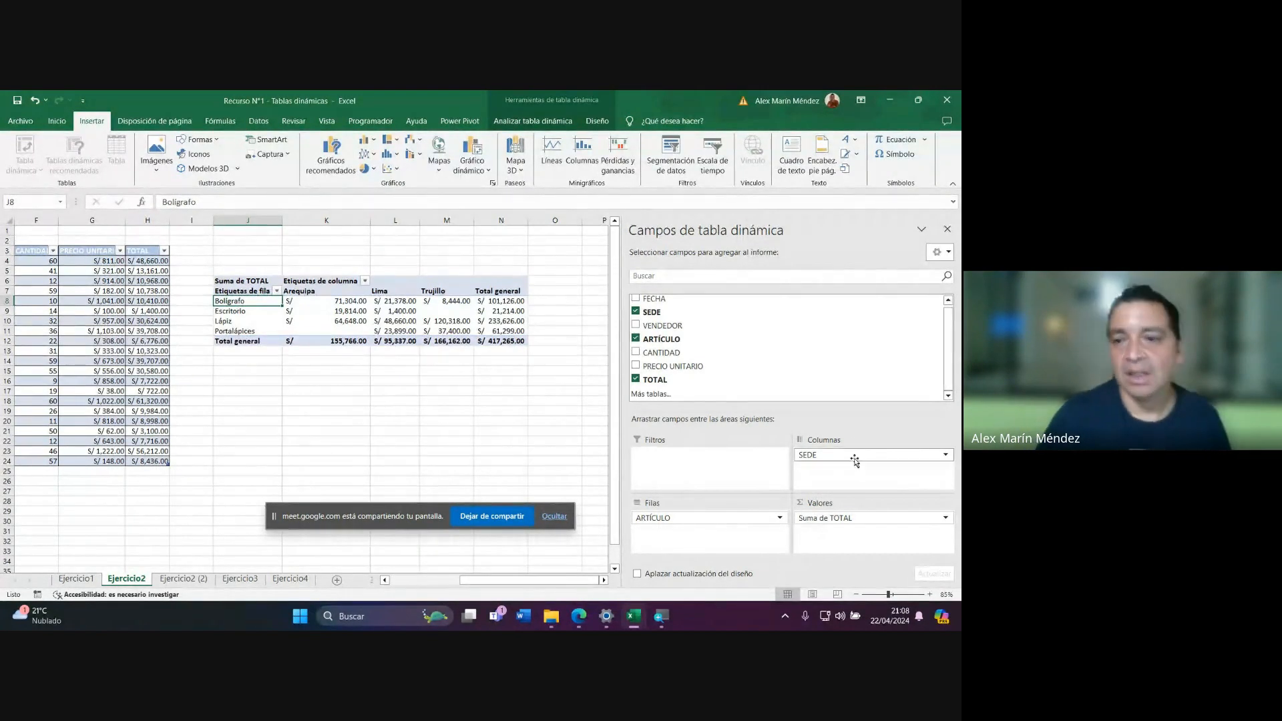
left_click_drag(844, 456, 702, 521)
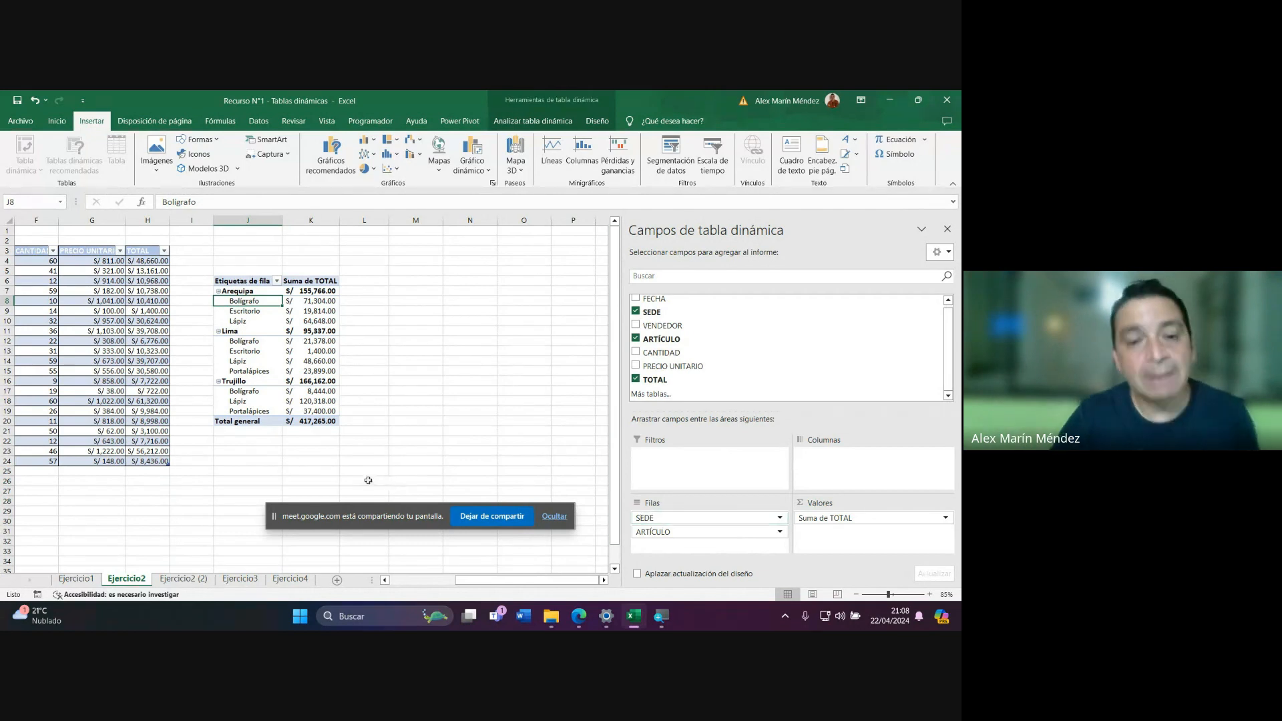
left_click_drag(495, 582, 421, 587)
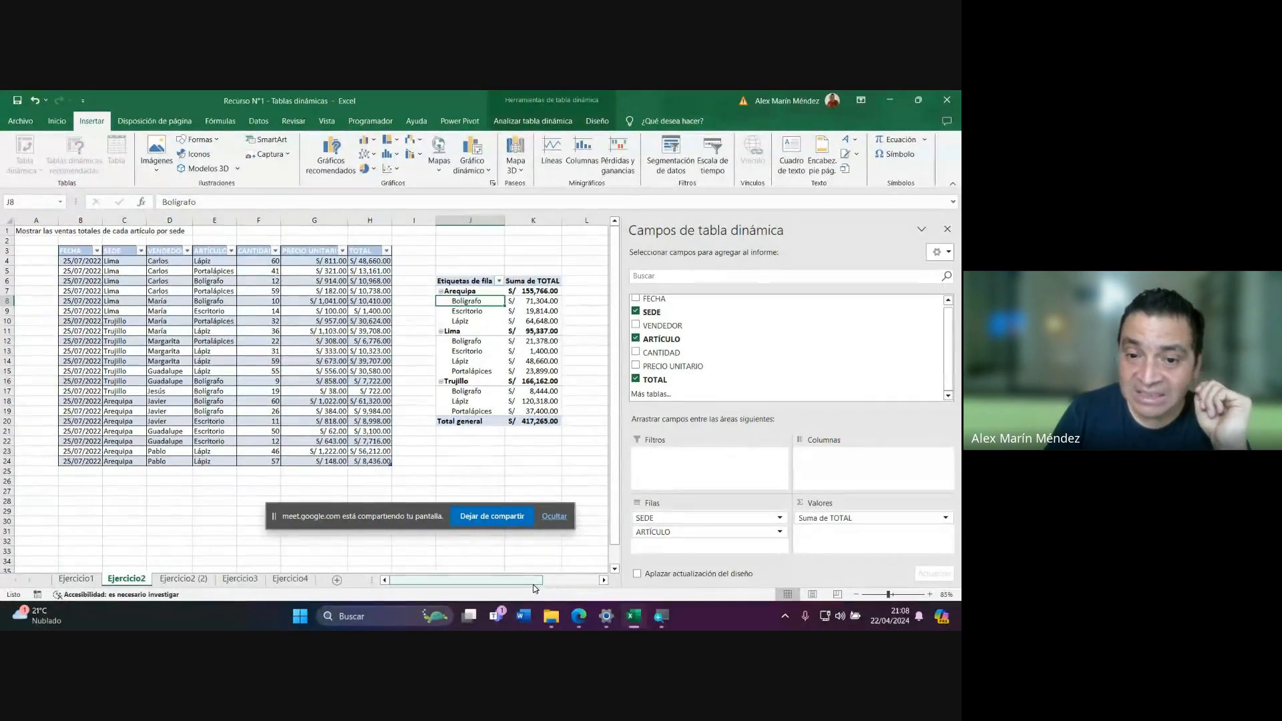
left_click_drag(532, 586, 559, 588)
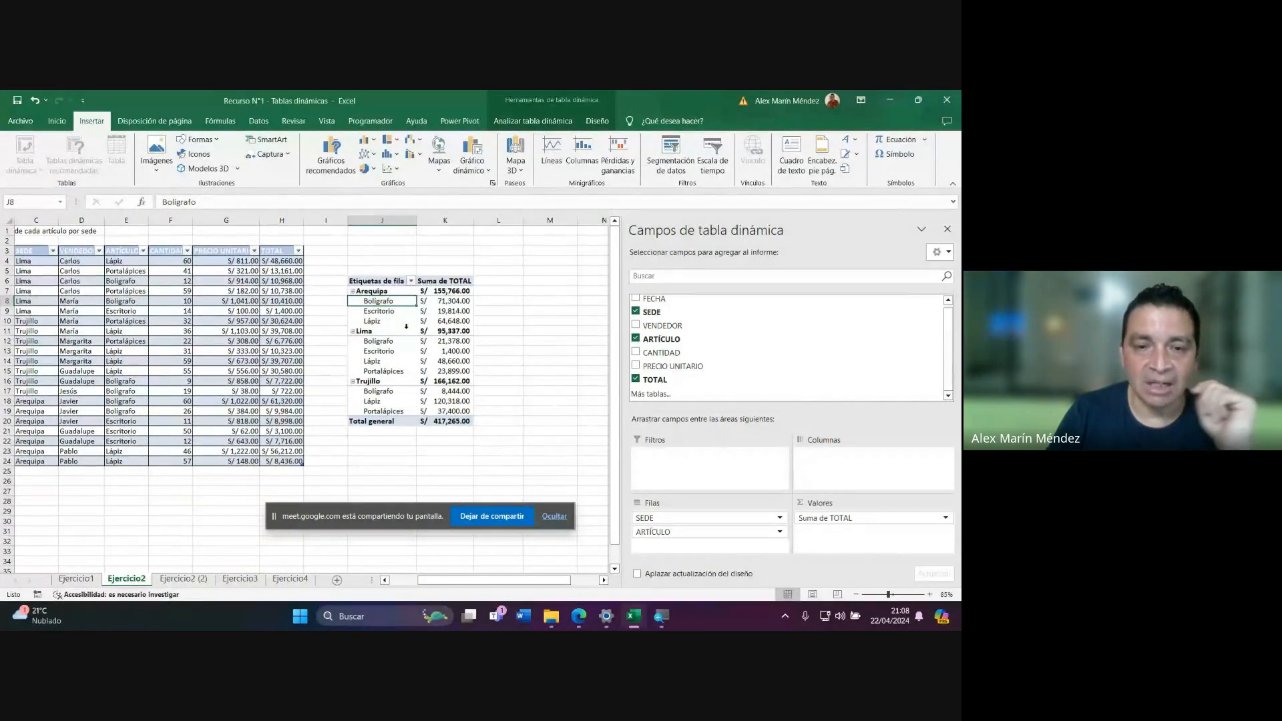
left_click(399, 324)
left_click(388, 339)
left_click(449, 331)
left_click(408, 310)
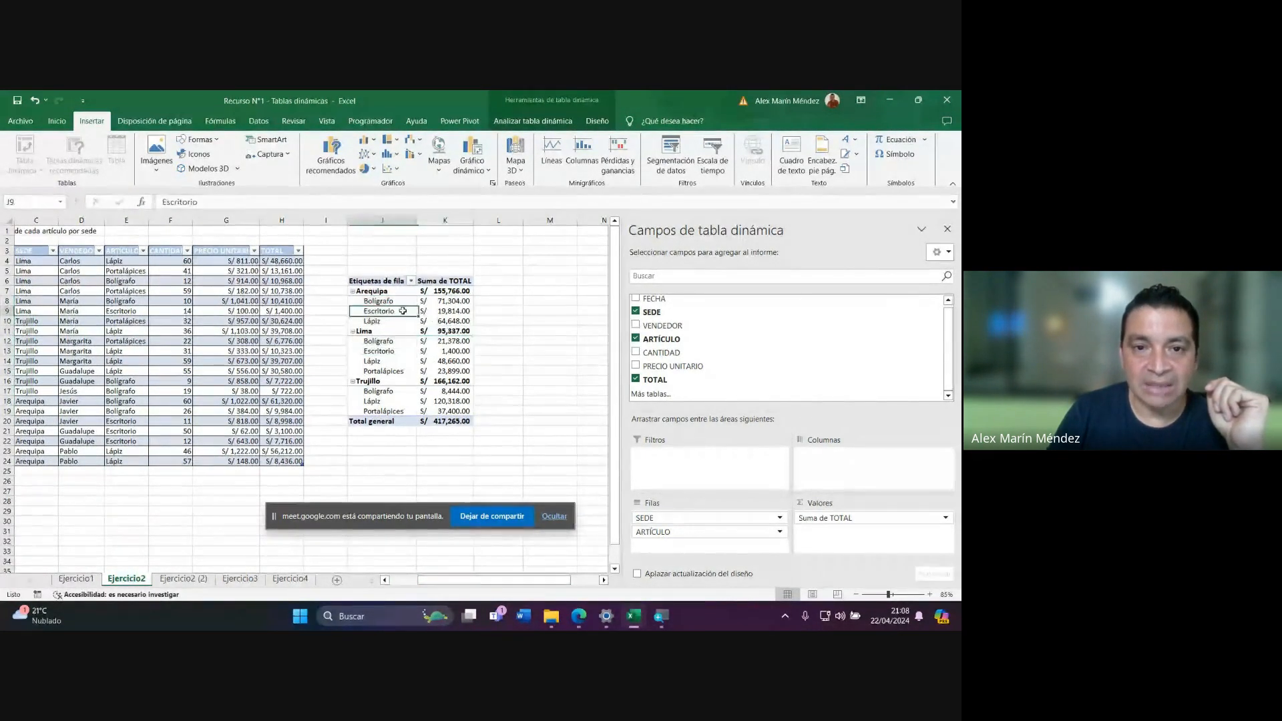
left_click(410, 352)
left_click(436, 362)
left_click(423, 310)
left_click(403, 305)
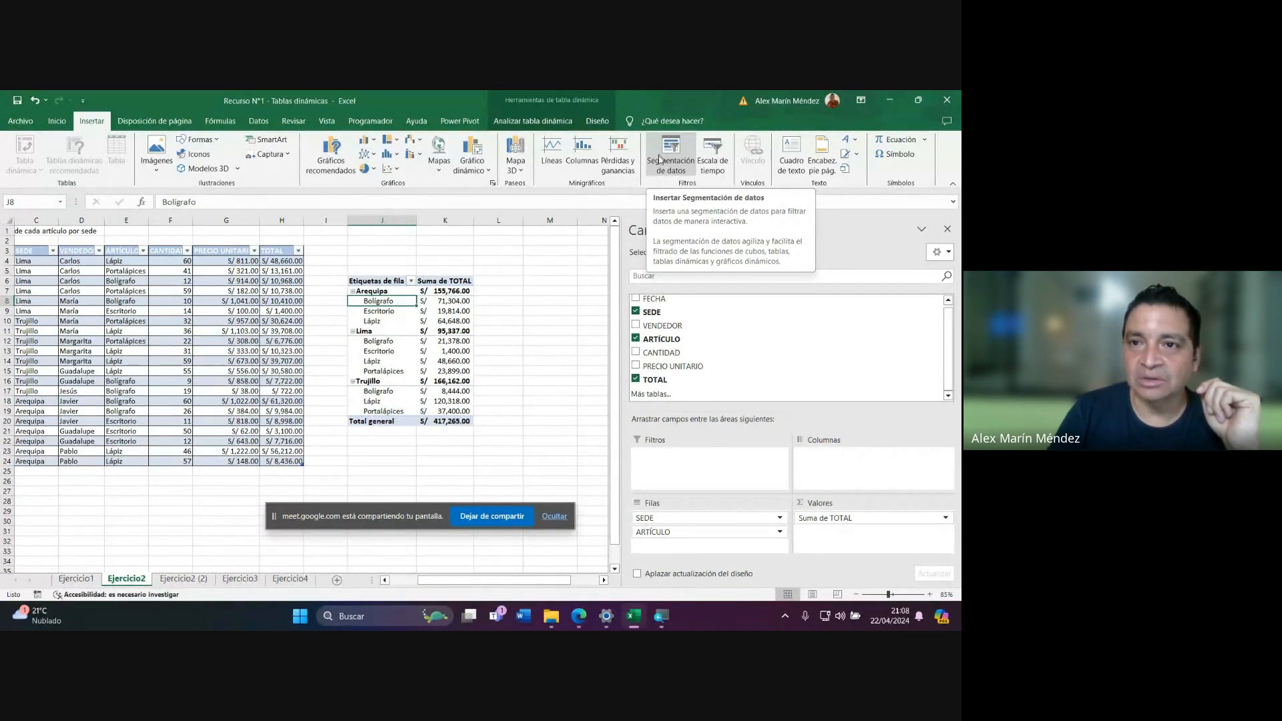
Examine the pivot table's design and analysis tools, including the slicer option, and select the ARTÍCULO labels in the table.
left_click(532, 121)
left_click(596, 121)
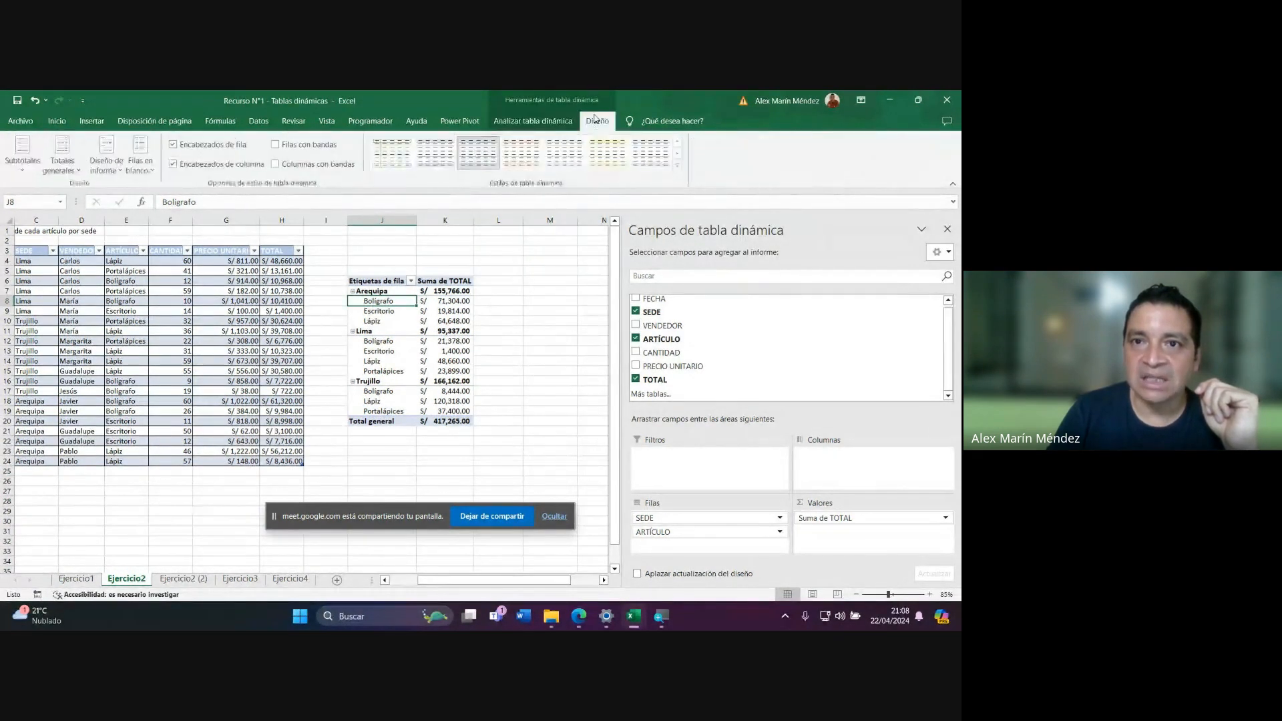
left_click(532, 121)
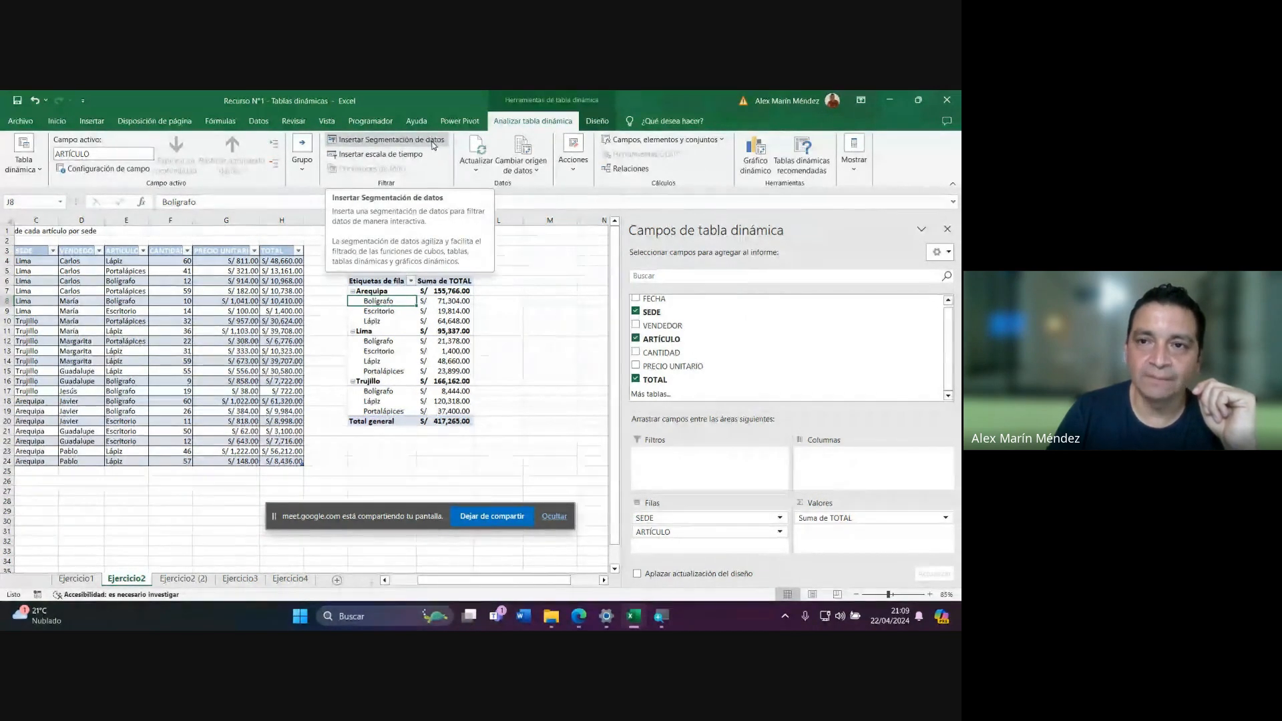
left_click(443, 371)
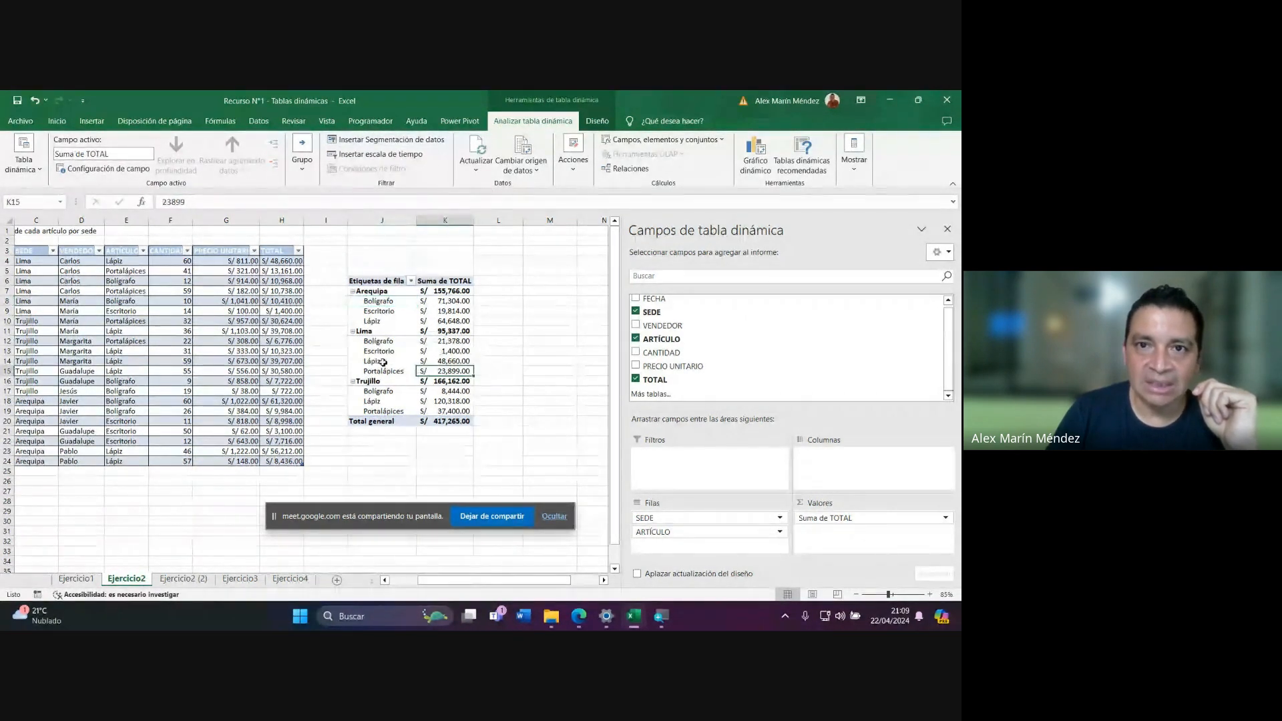
left_click(383, 362)
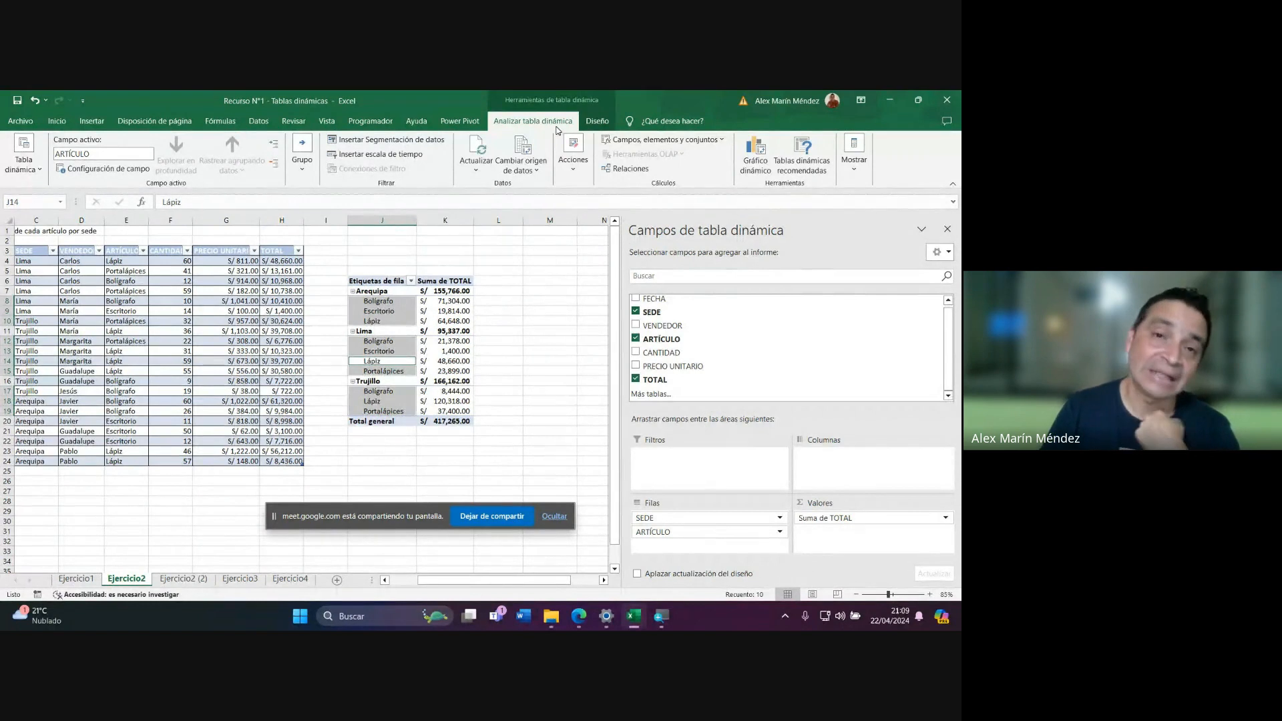
Insert a slicer for the VENDEDOR field only in the Ejercicio2 pivot table.
left_click(412, 141)
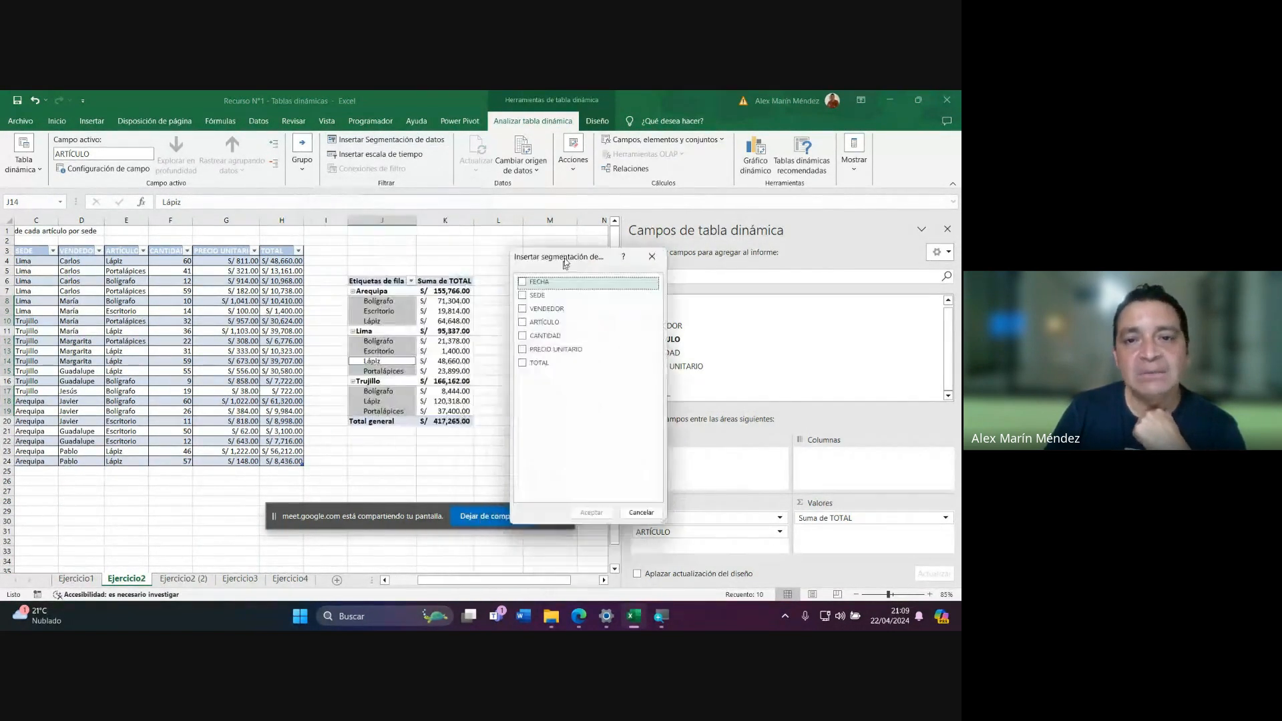
left_click_drag(372, 208, 478, 245)
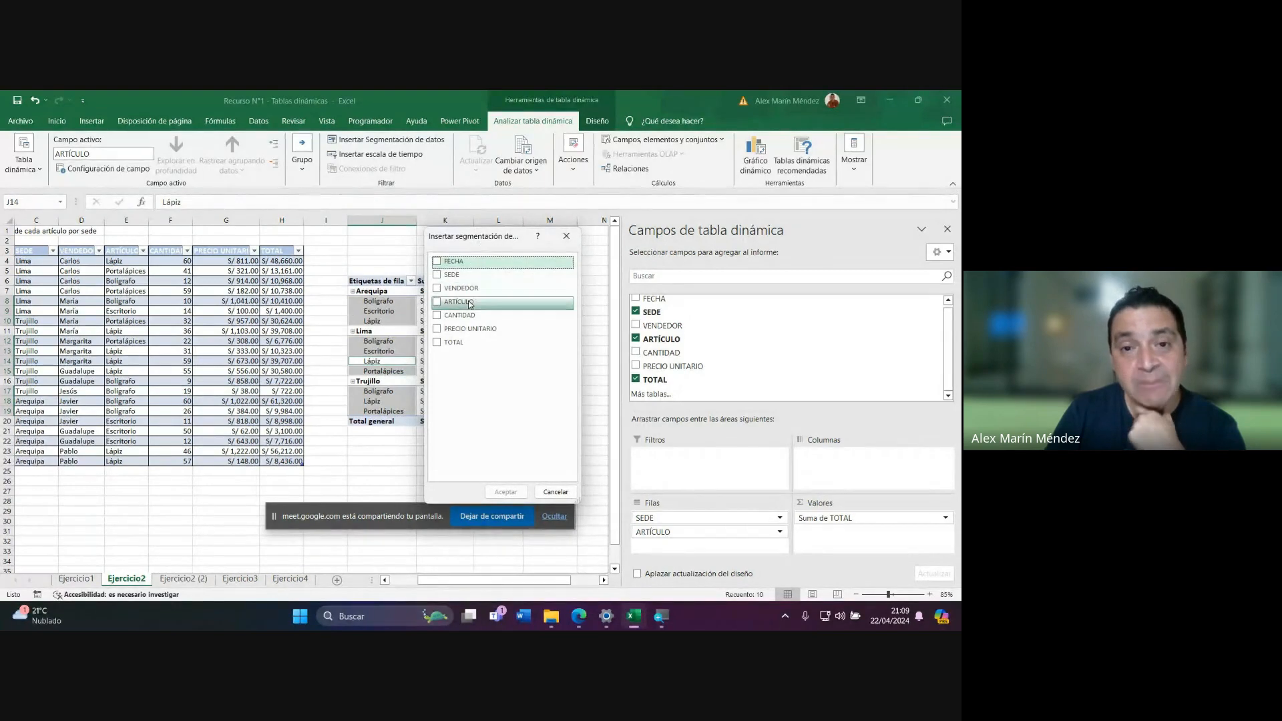
left_click(438, 289)
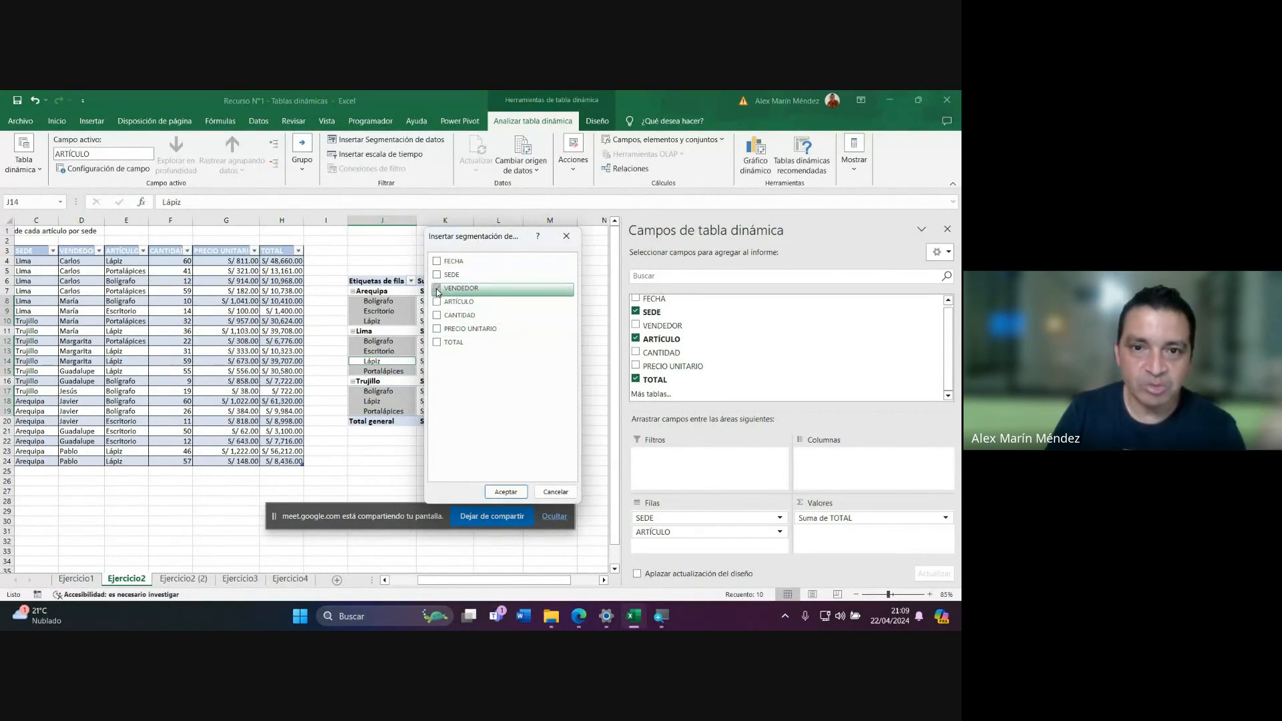
left_click_drag(492, 237, 251, 223)
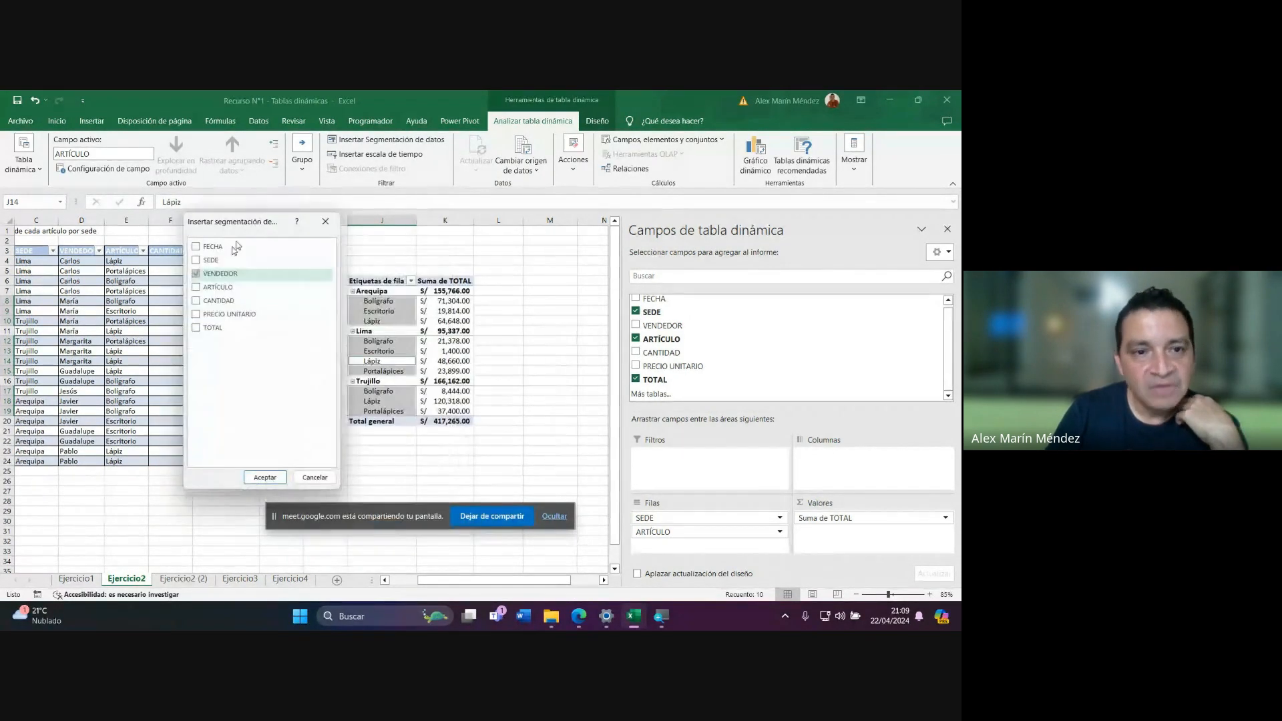
left_click(198, 301)
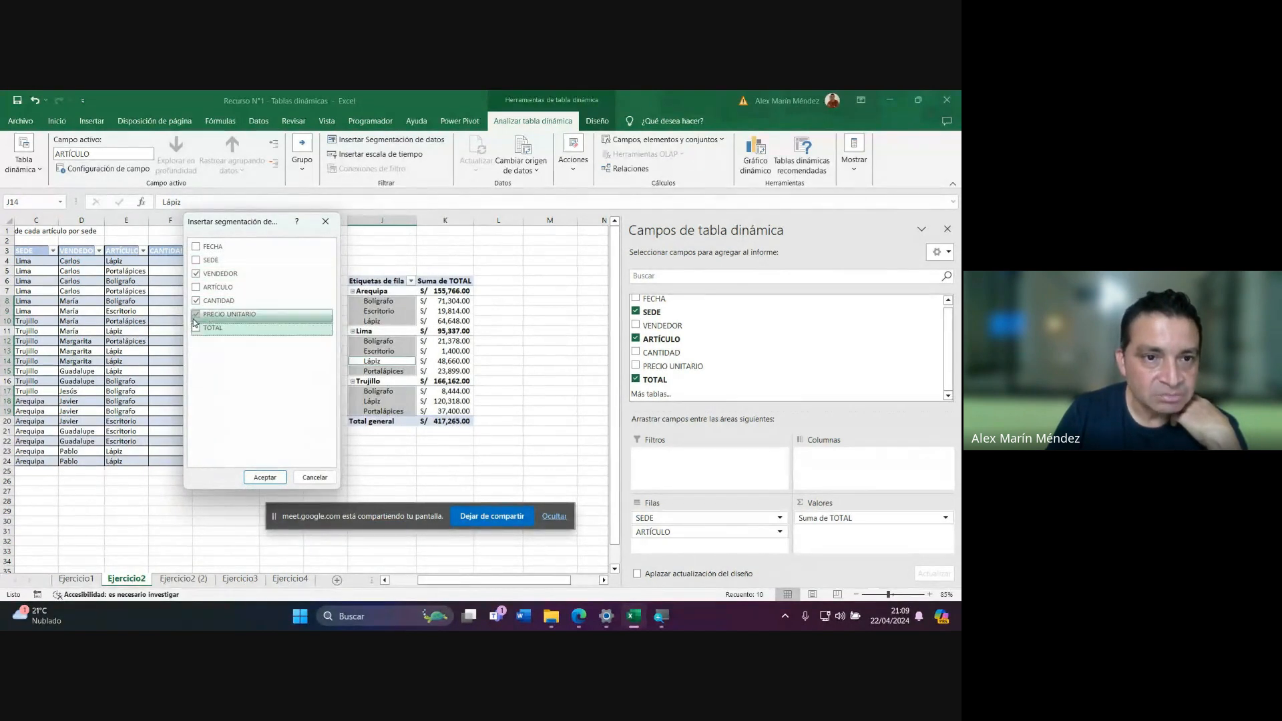
left_click(196, 300)
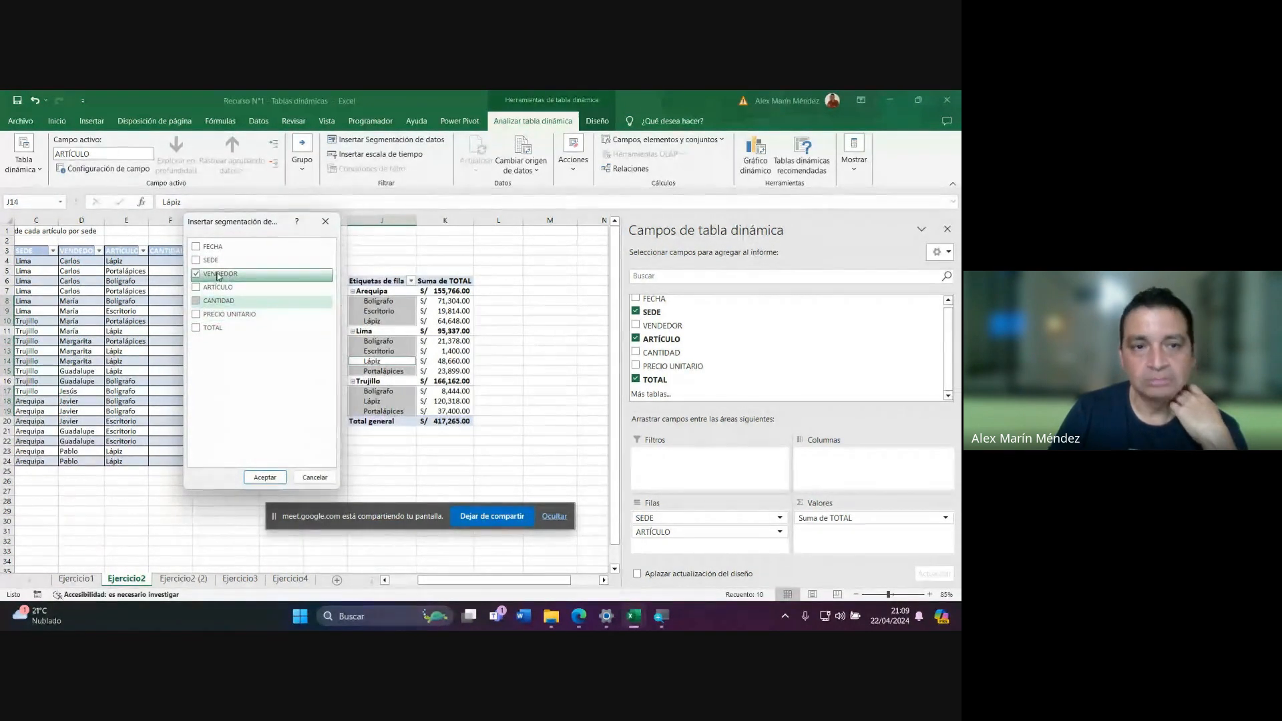
left_click(264, 476)
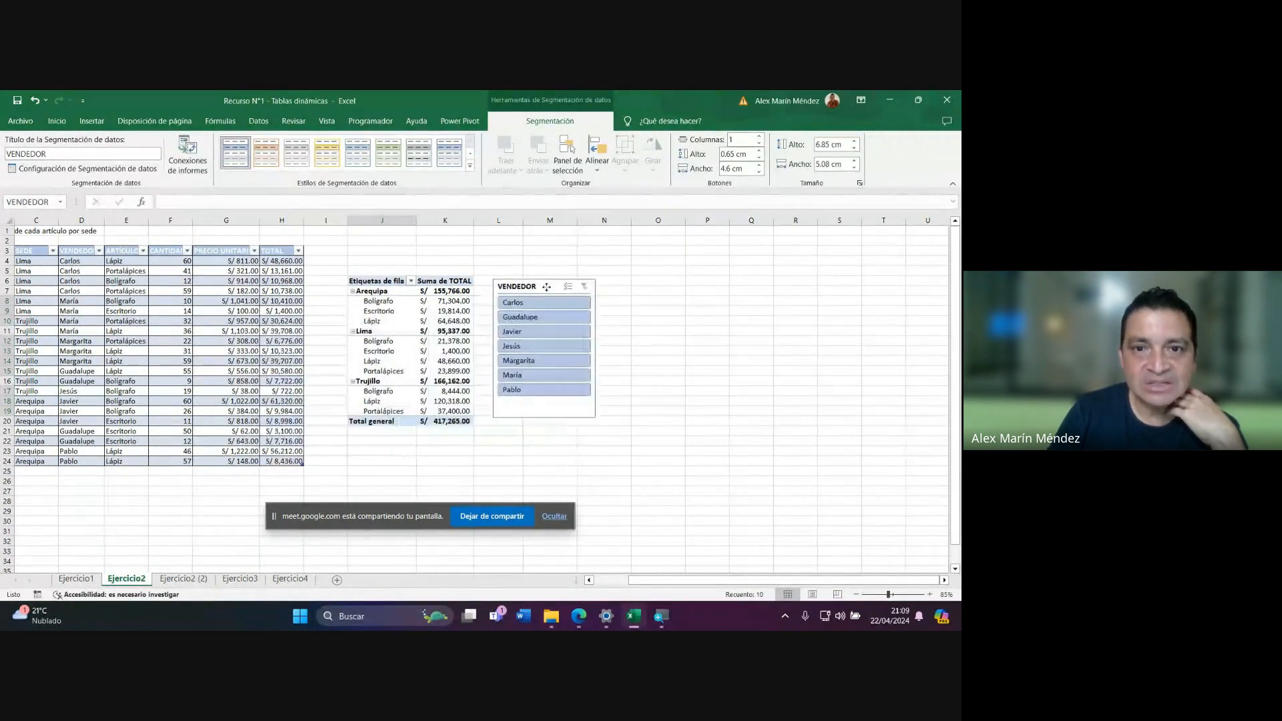
Place the VENDEDOR slicer beside the pivot table, stretch it to 7.35 cm high and filter by the fifth seller, then by the second.
left_click_drag(319, 341, 527, 288)
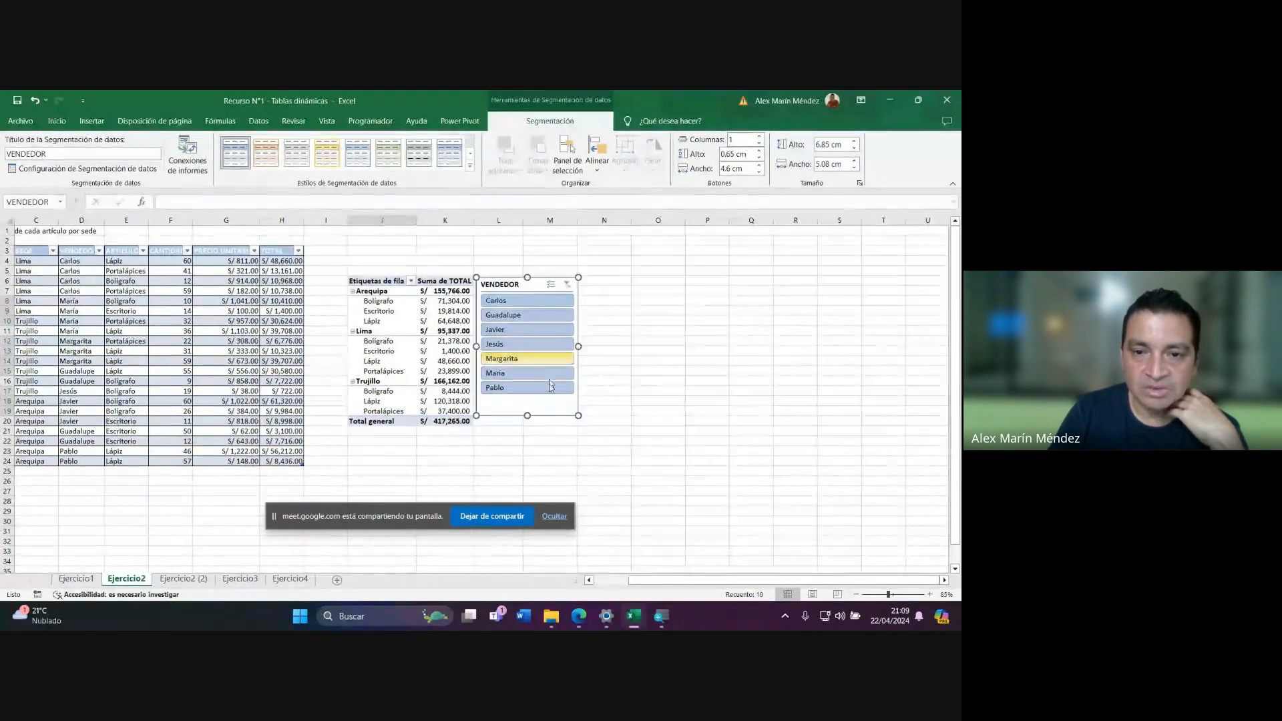
left_click_drag(529, 417, 528, 427)
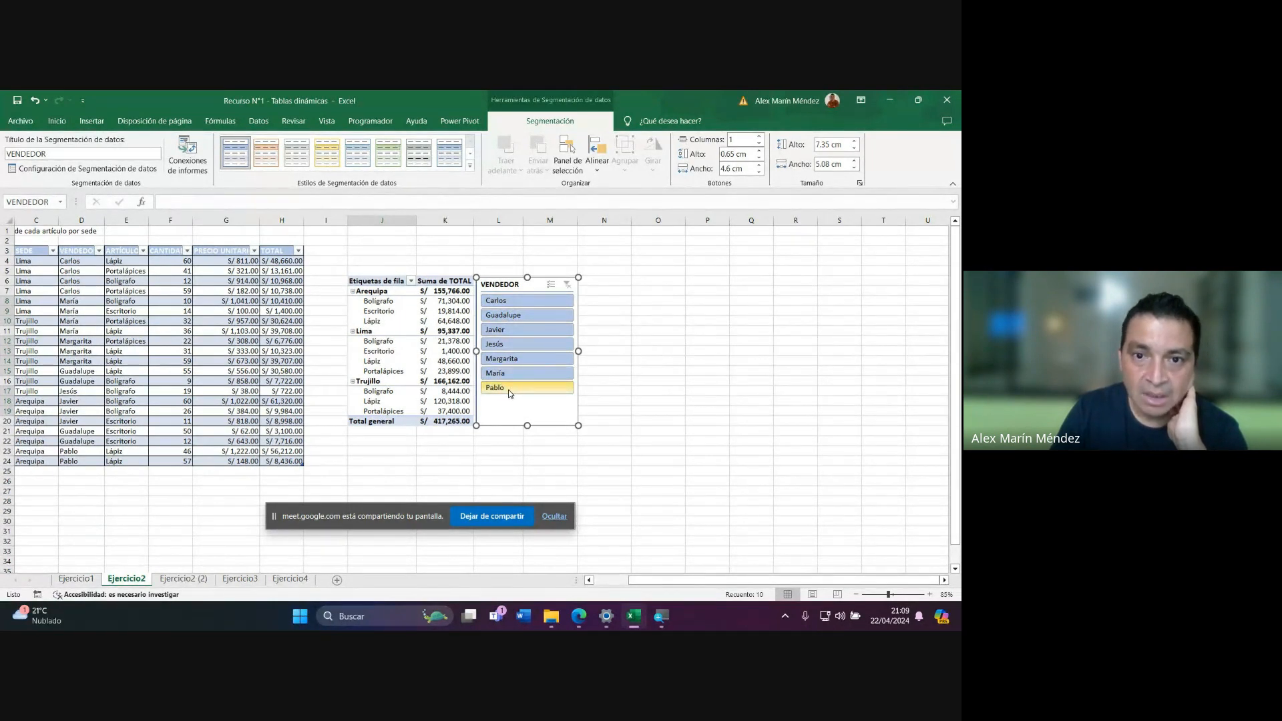
left_click(510, 361)
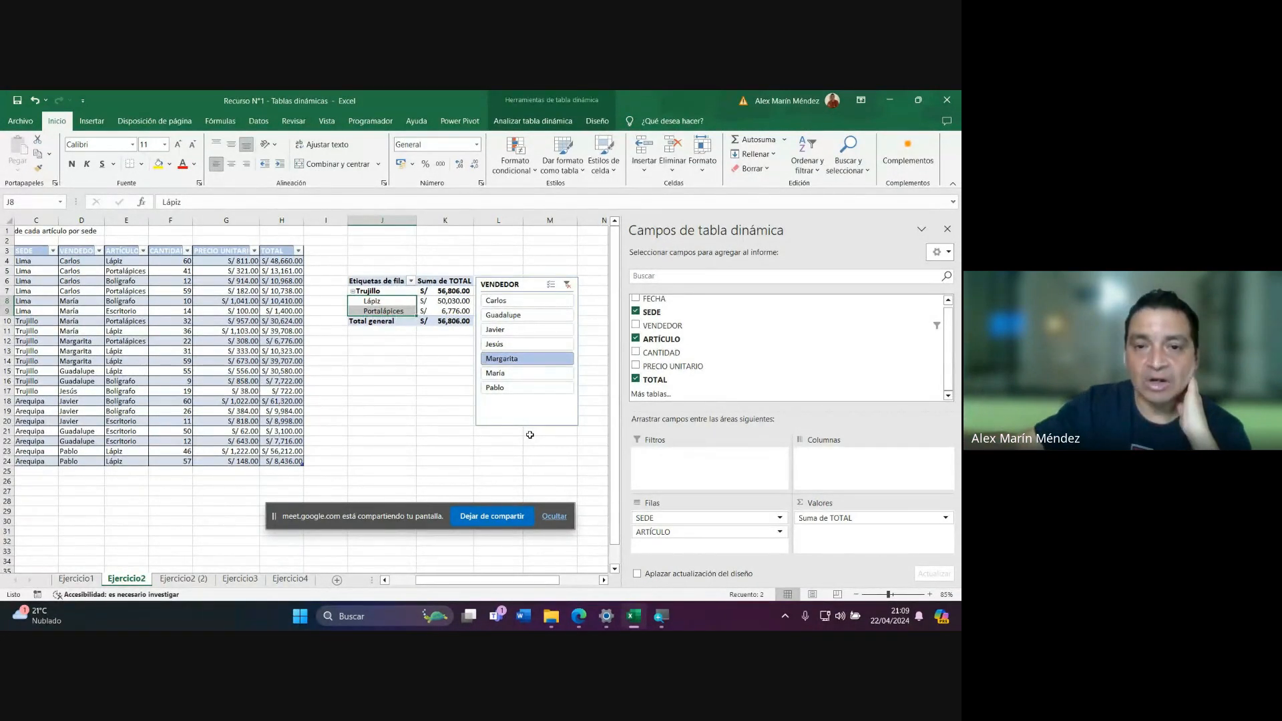
left_click(505, 319)
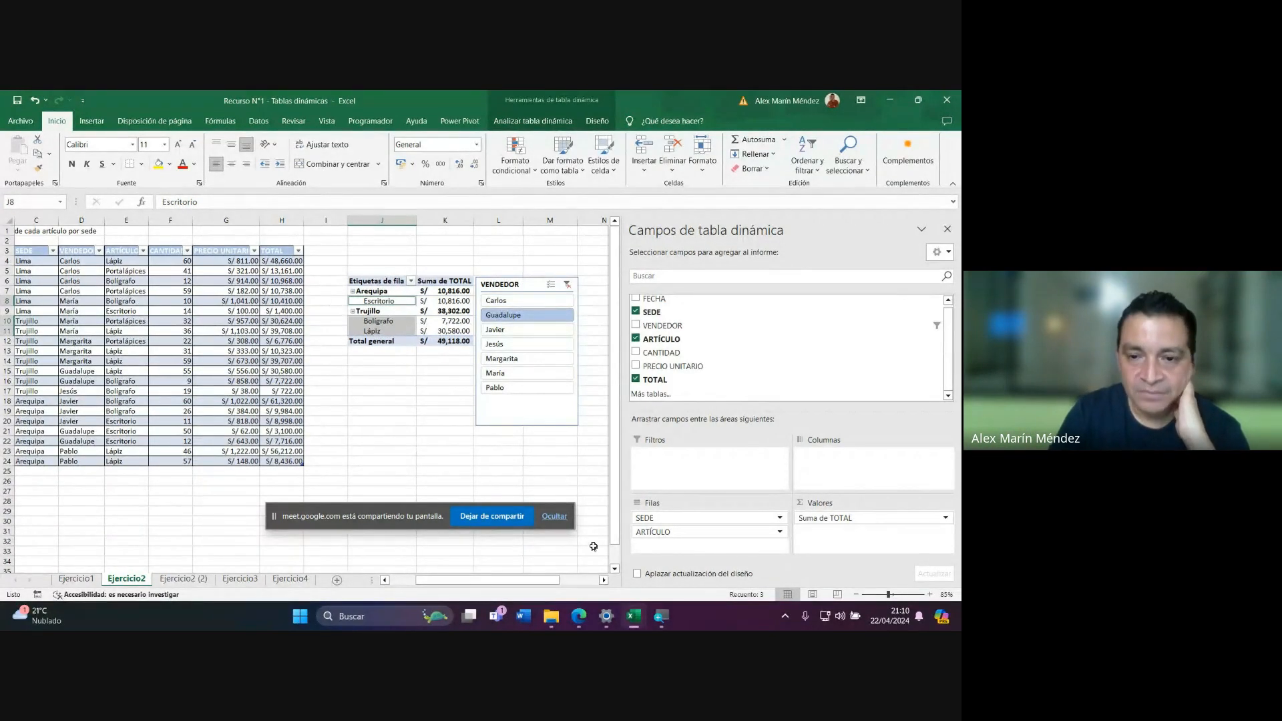
Switch to the Google Meet call, open the chat to read the participants' newest messages, and close the chat.
mouse_move(596, 608)
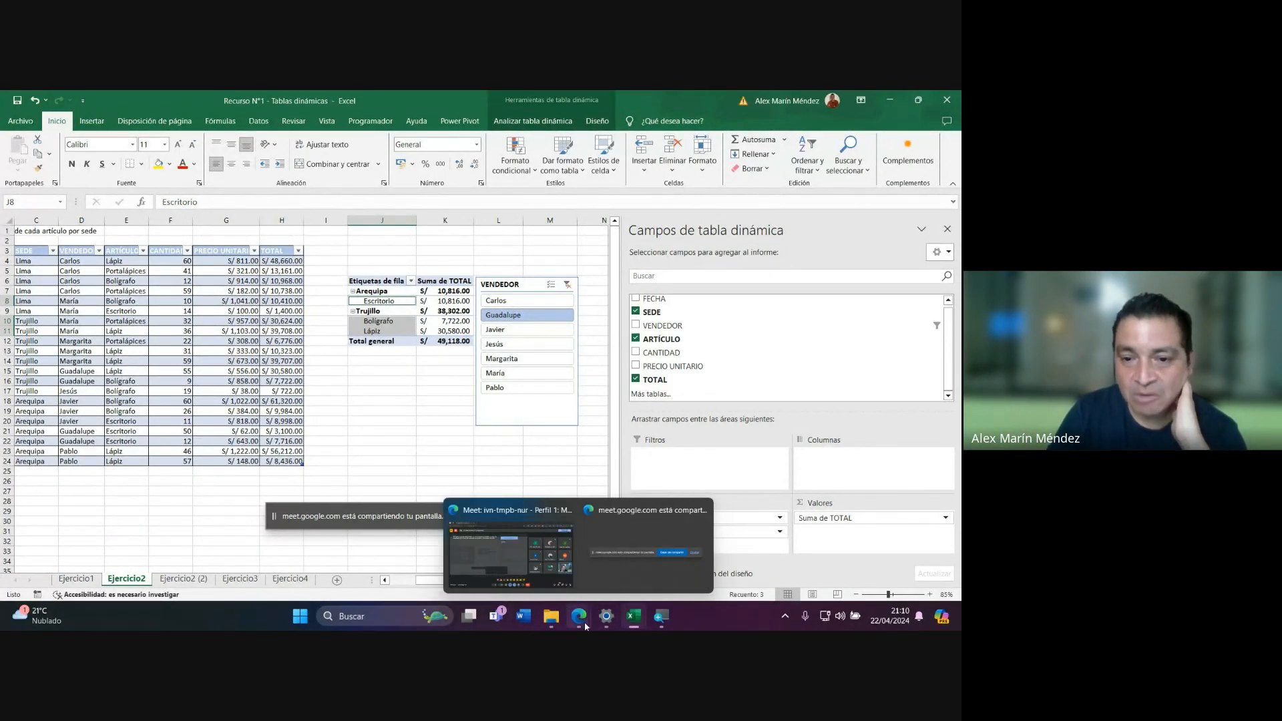
left_click(502, 545)
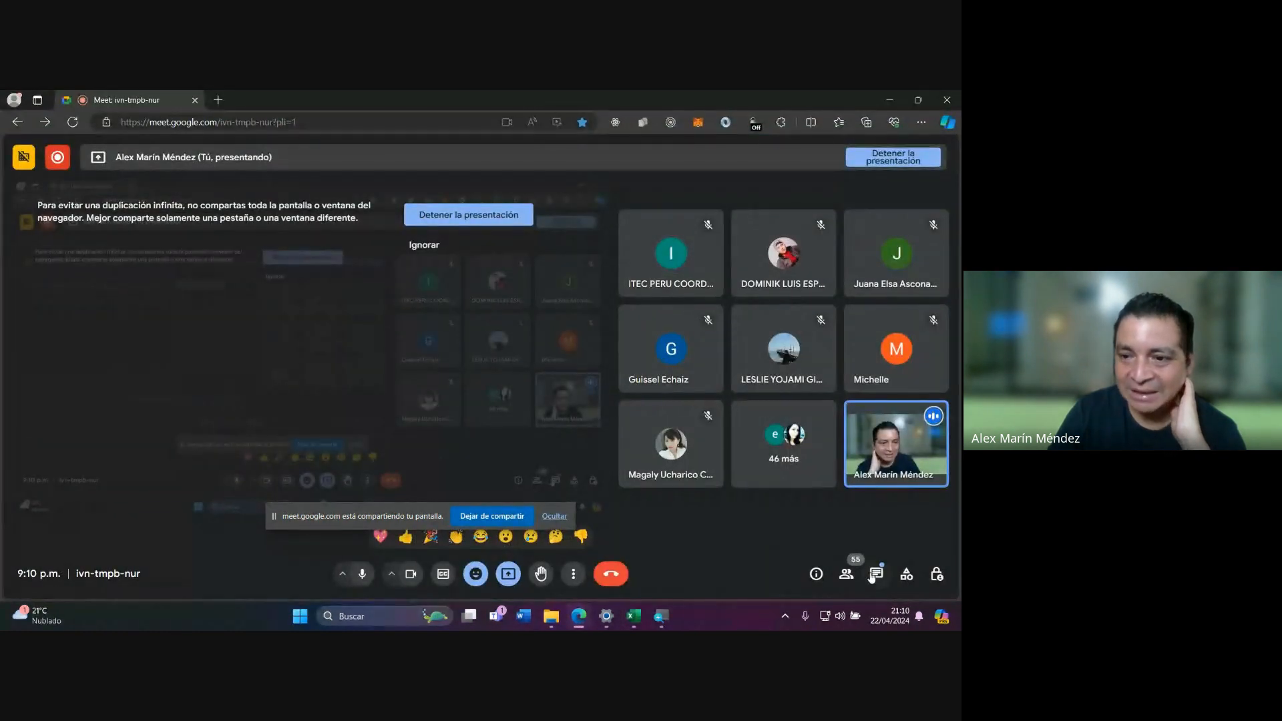
left_click(874, 575)
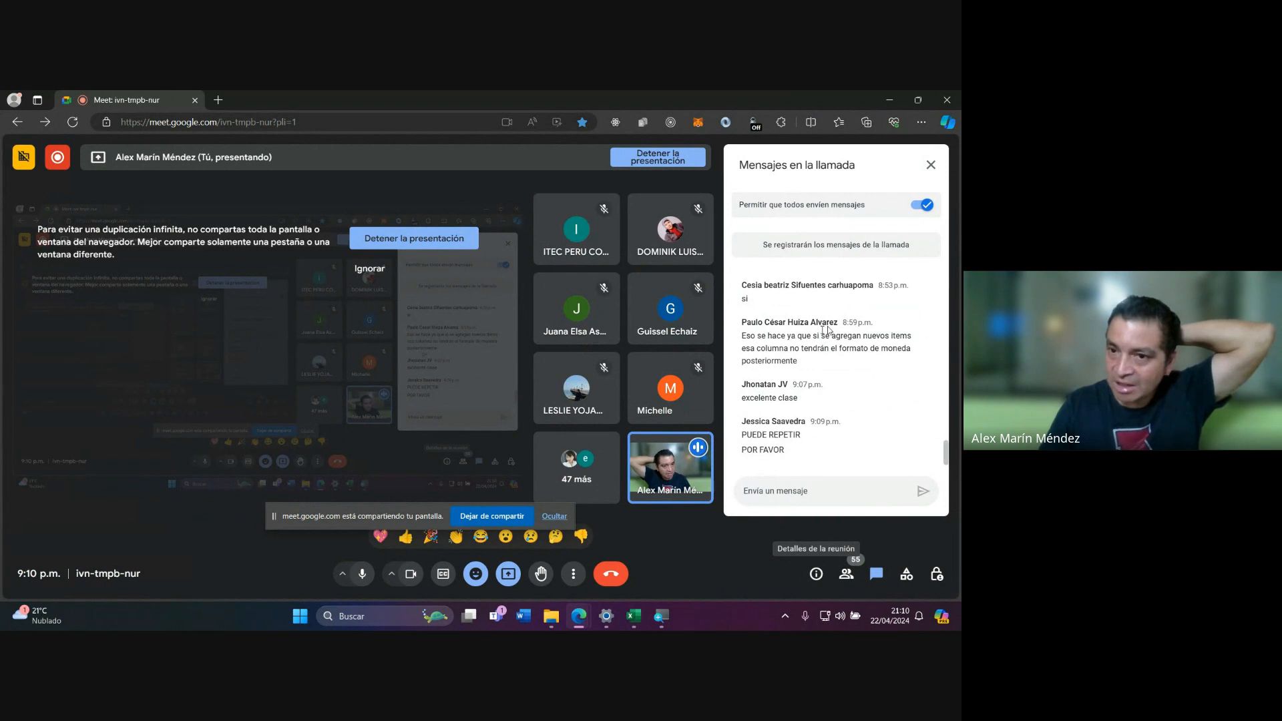
left_click(931, 165)
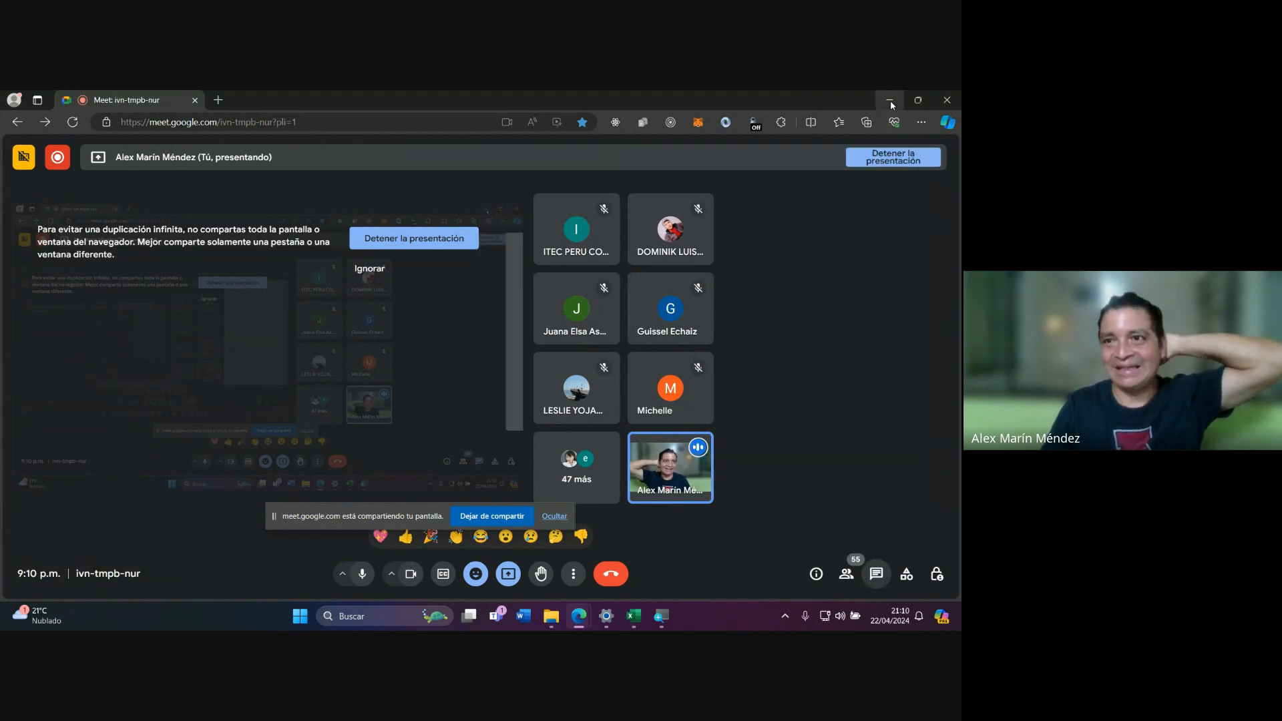
Return to the Recurso N°1 workbook in Excel and delete the VENDEDOR slicer beside the pivot table.
left_click(892, 103)
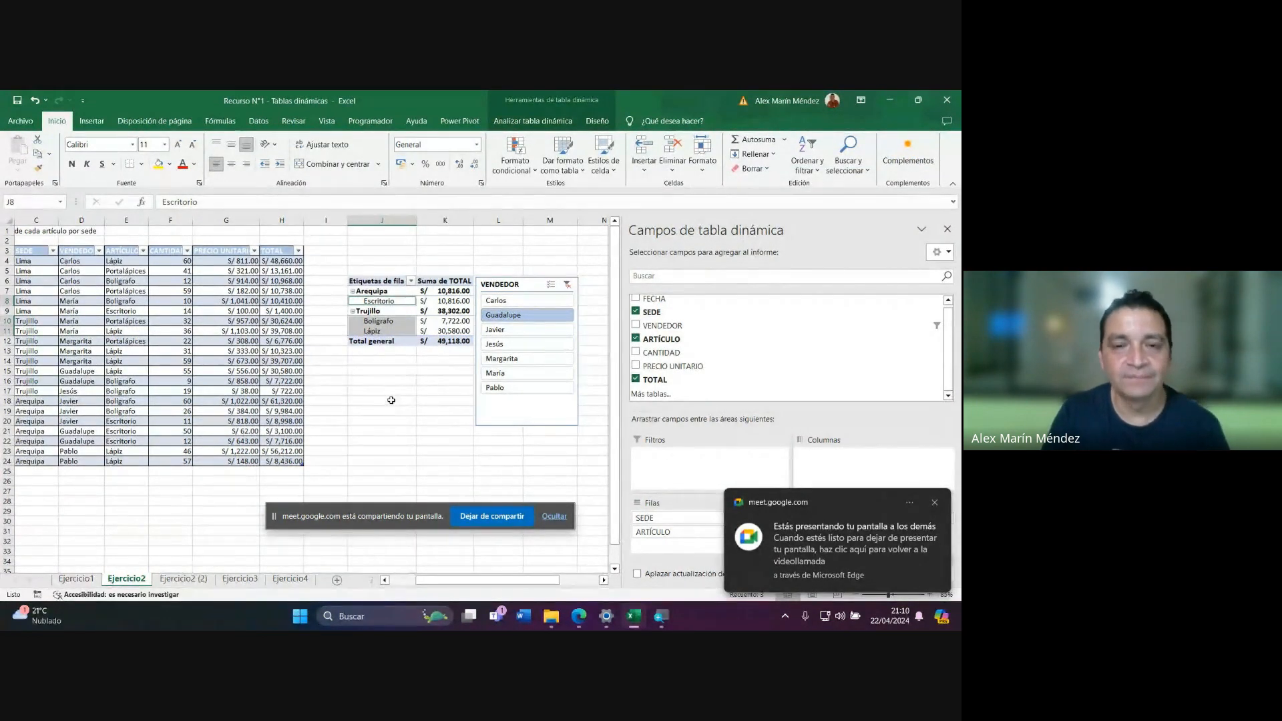
left_click(513, 287)
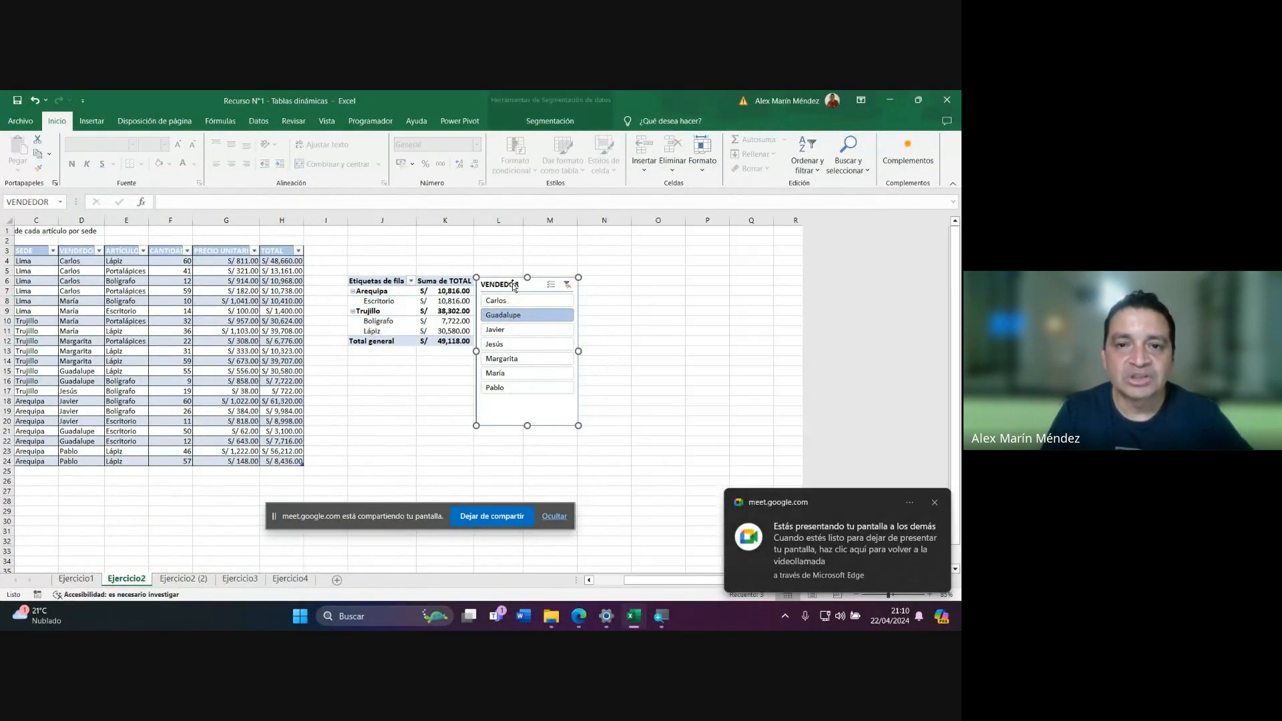
mouse_move(517, 286)
left_mouse_down()
mouse_move(591, 279)
mouse_move(509, 281)
left_mouse_up()
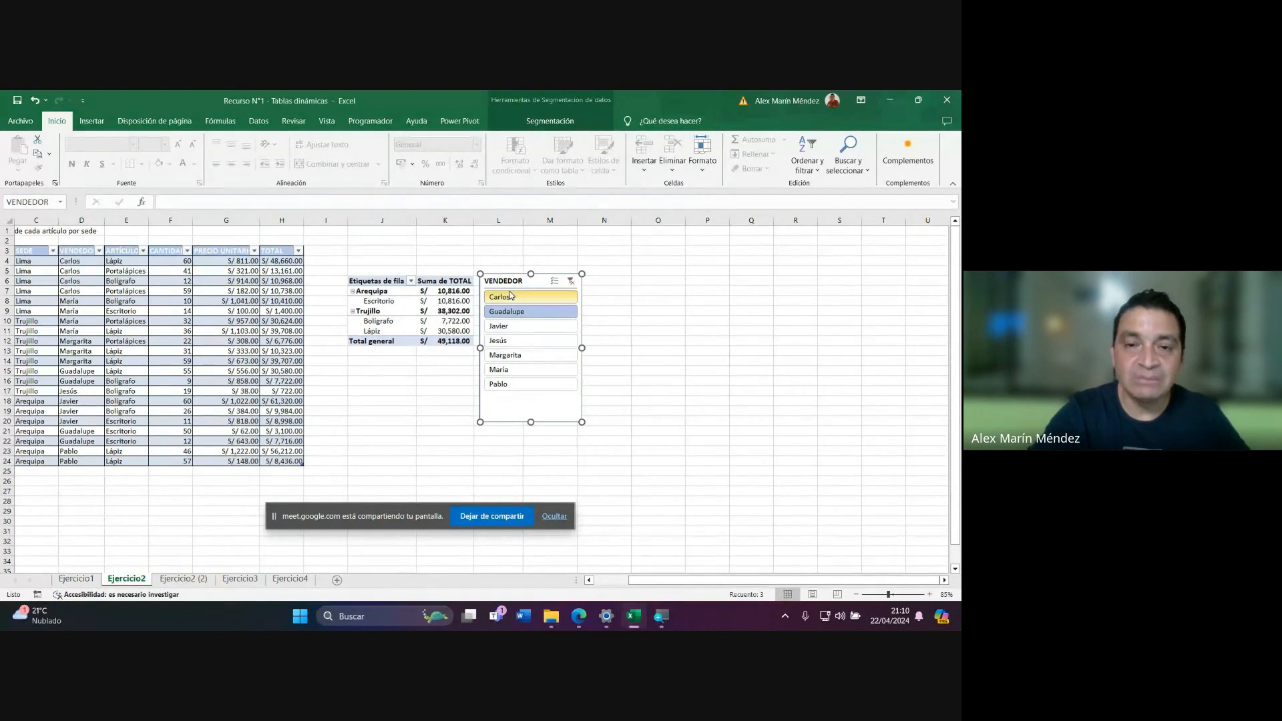
key("Delete")
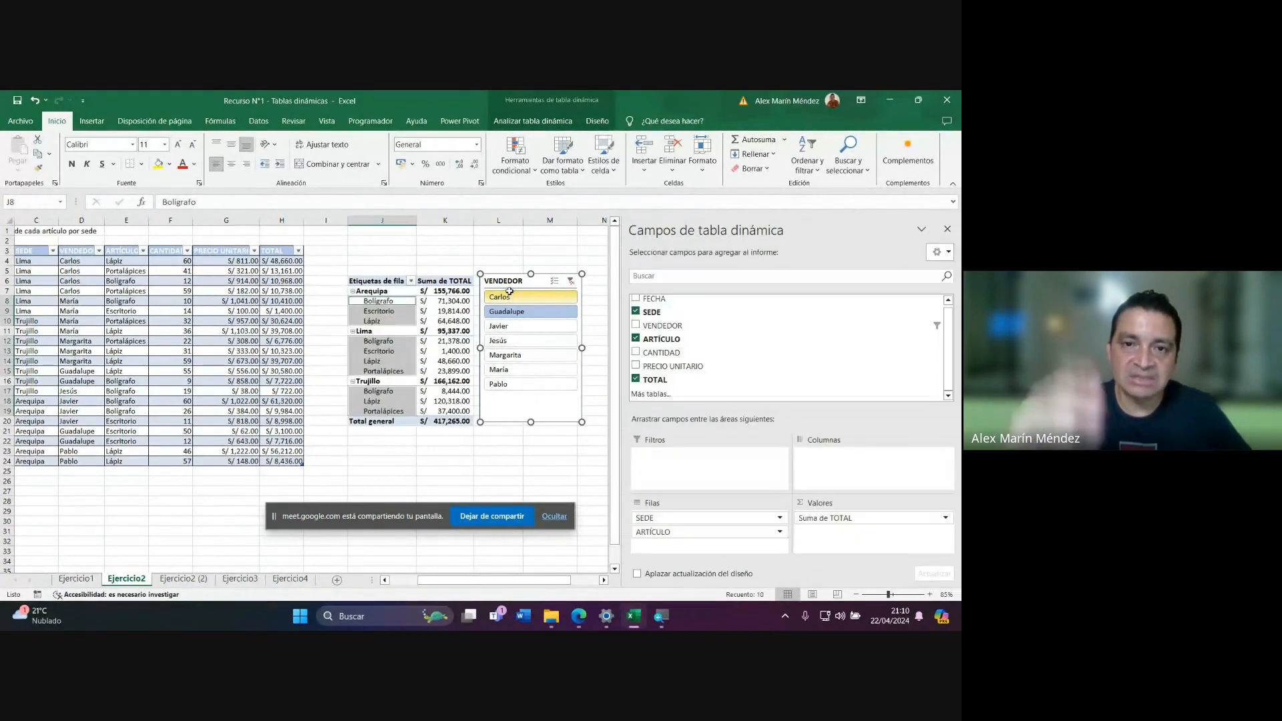
left_click(552, 332)
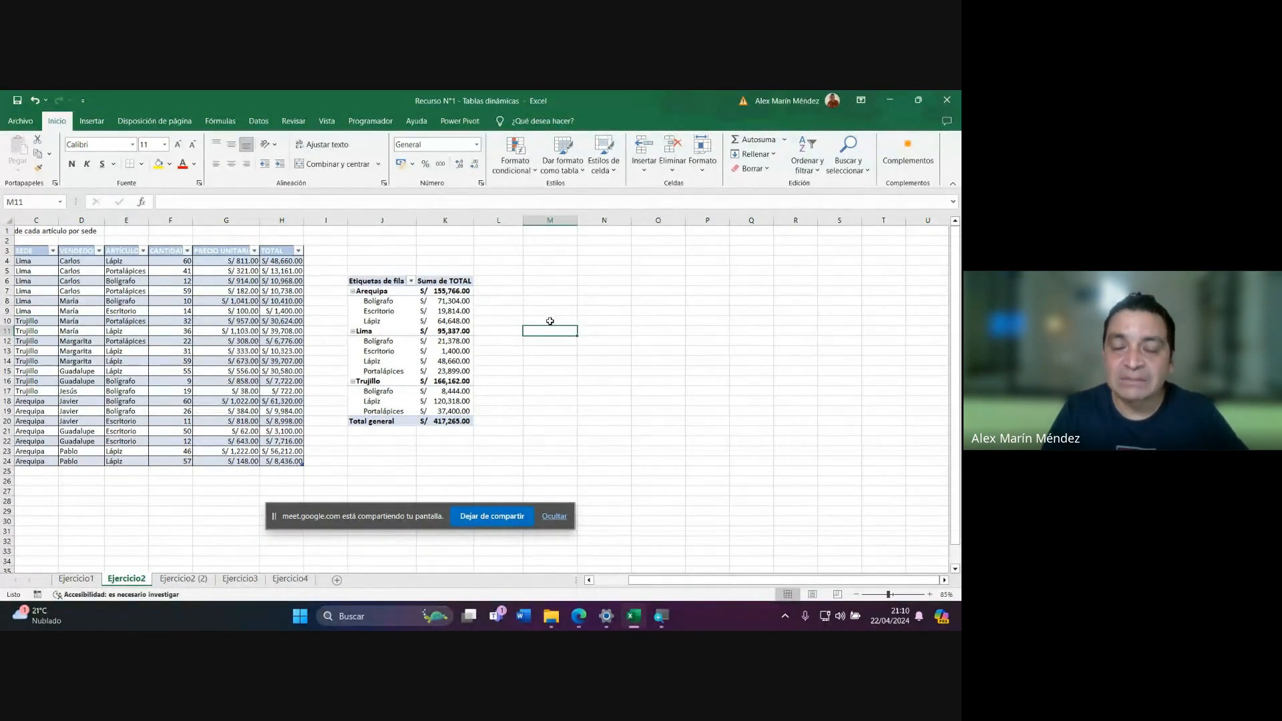
Insert a new slicer for the VENDEDOR field from the Ejercicio2 pivot table and place it directly beside the table.
left_click(385, 362)
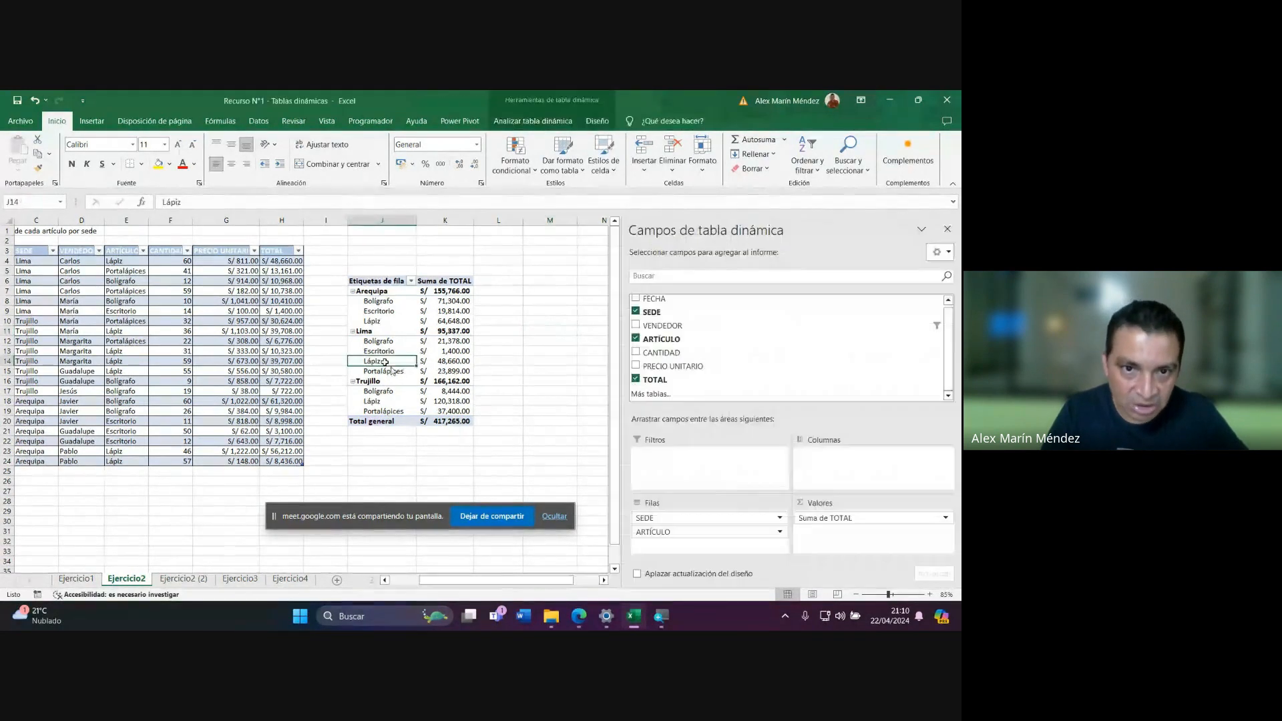
left_click(526, 122)
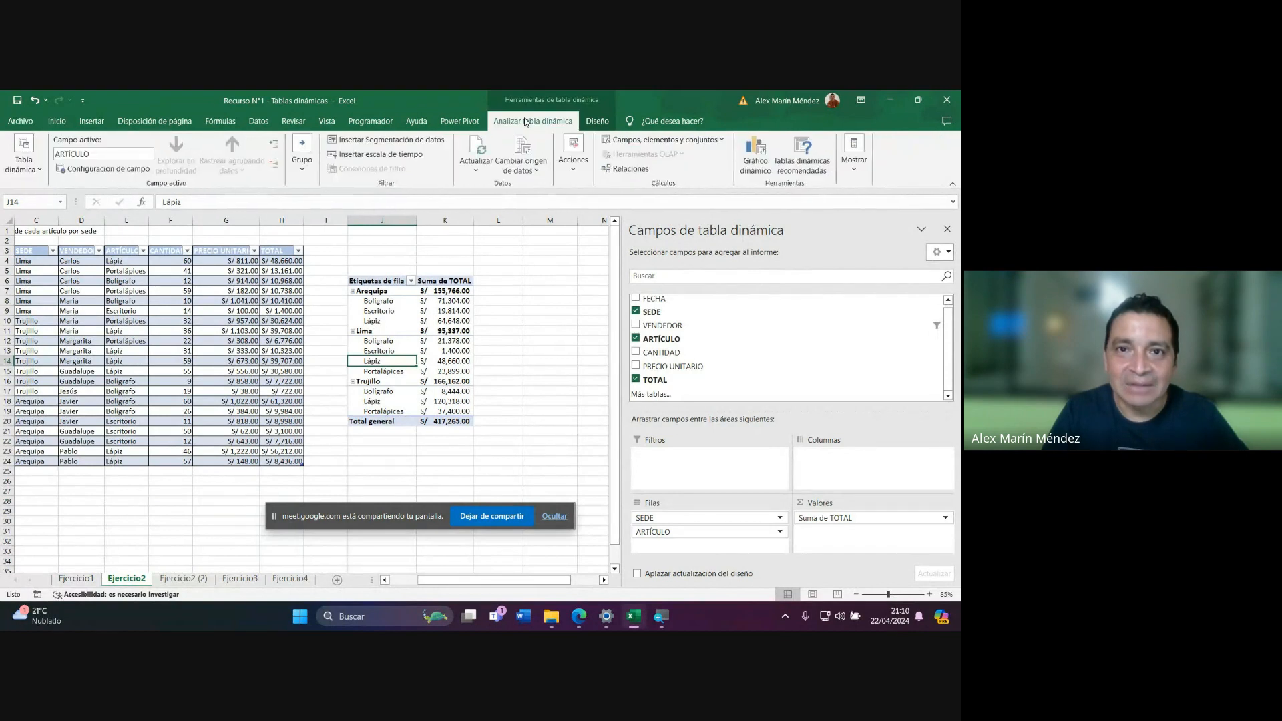
left_click(396, 142)
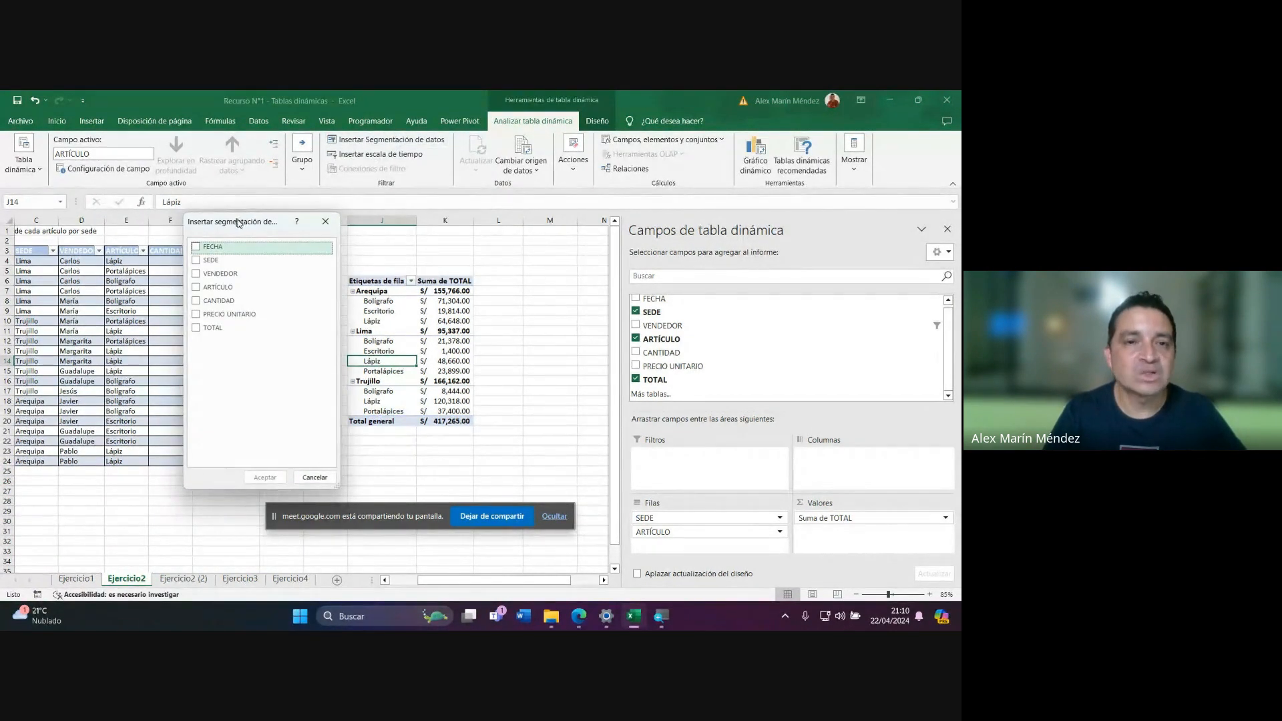
left_click_drag(238, 222, 175, 181)
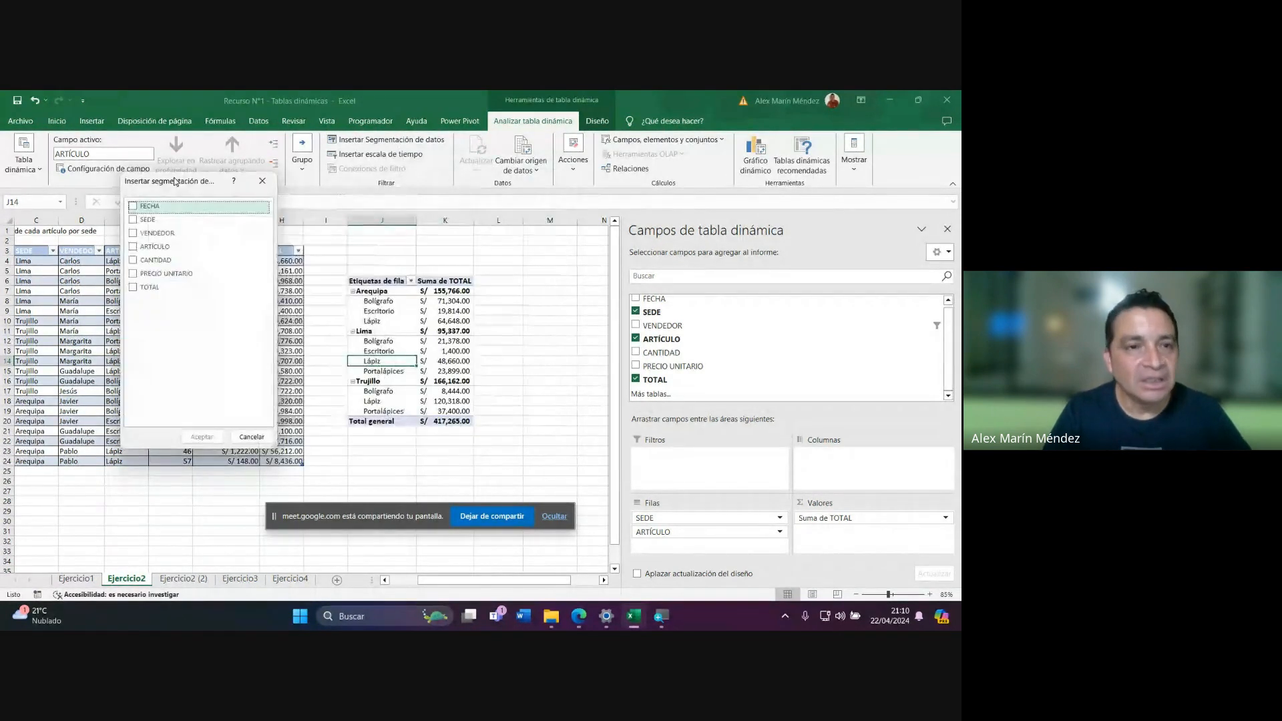
left_click(133, 234)
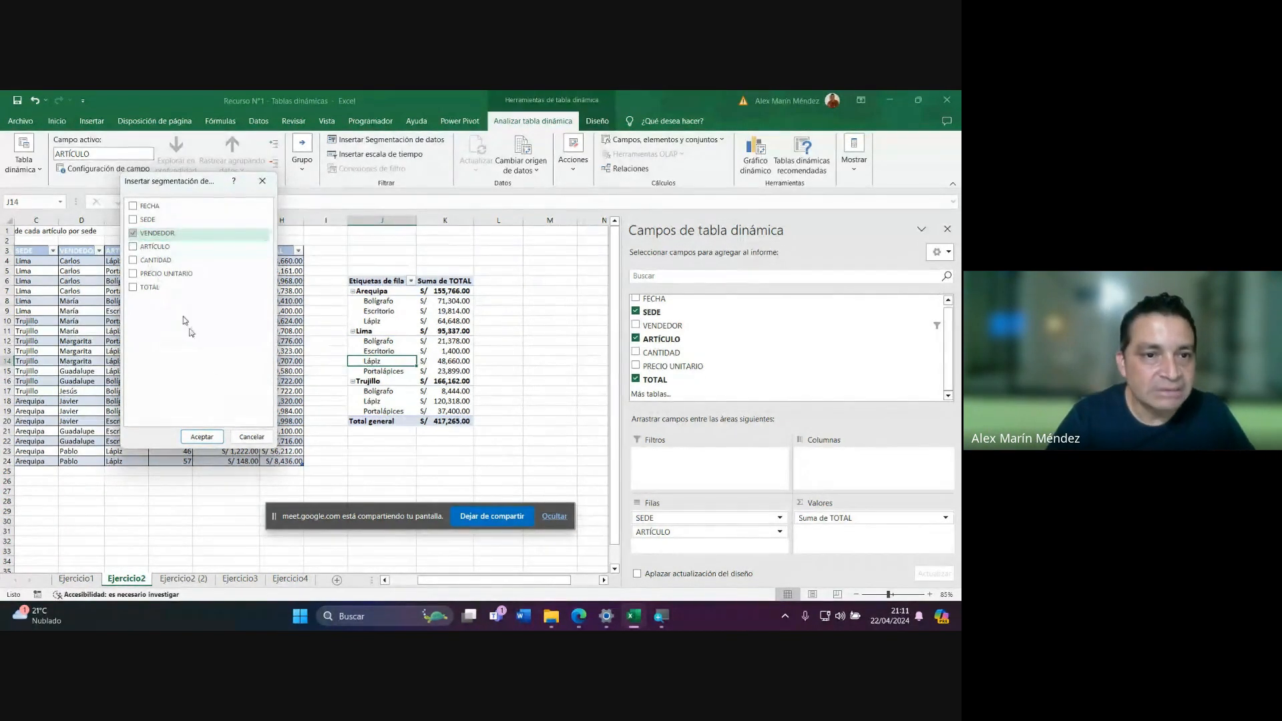
left_click(215, 441)
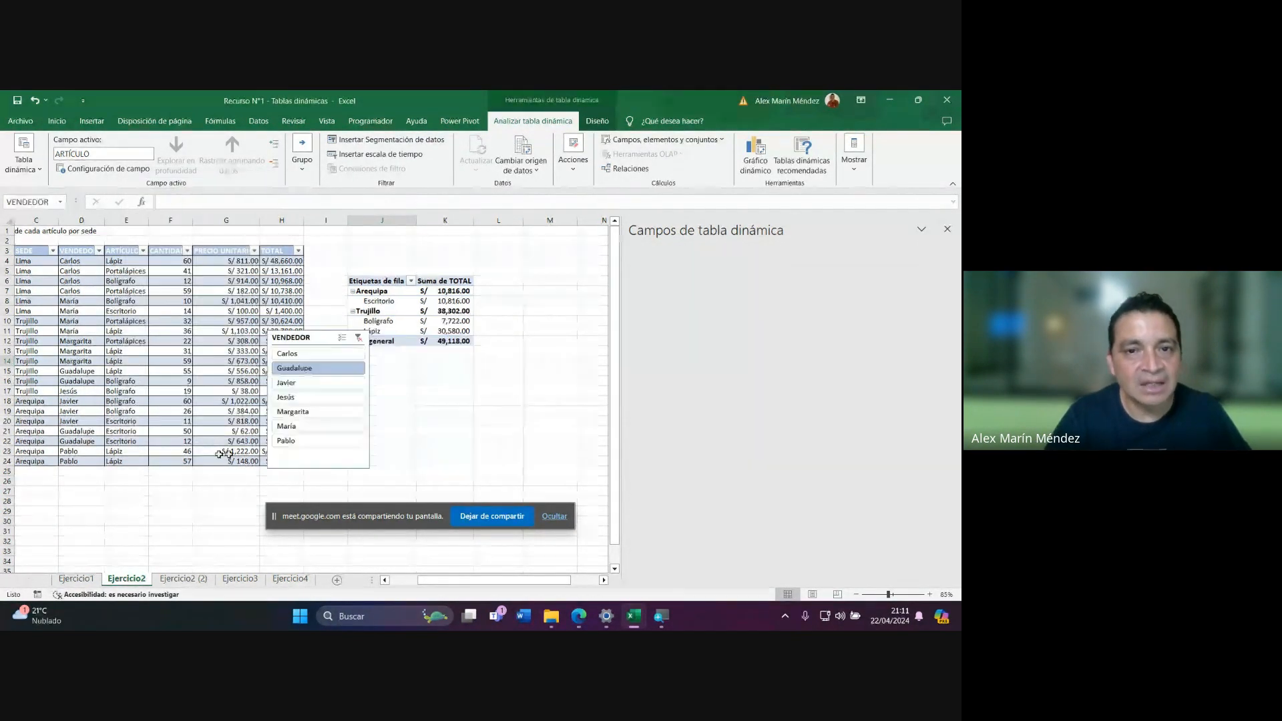
left_click_drag(308, 339, 508, 284)
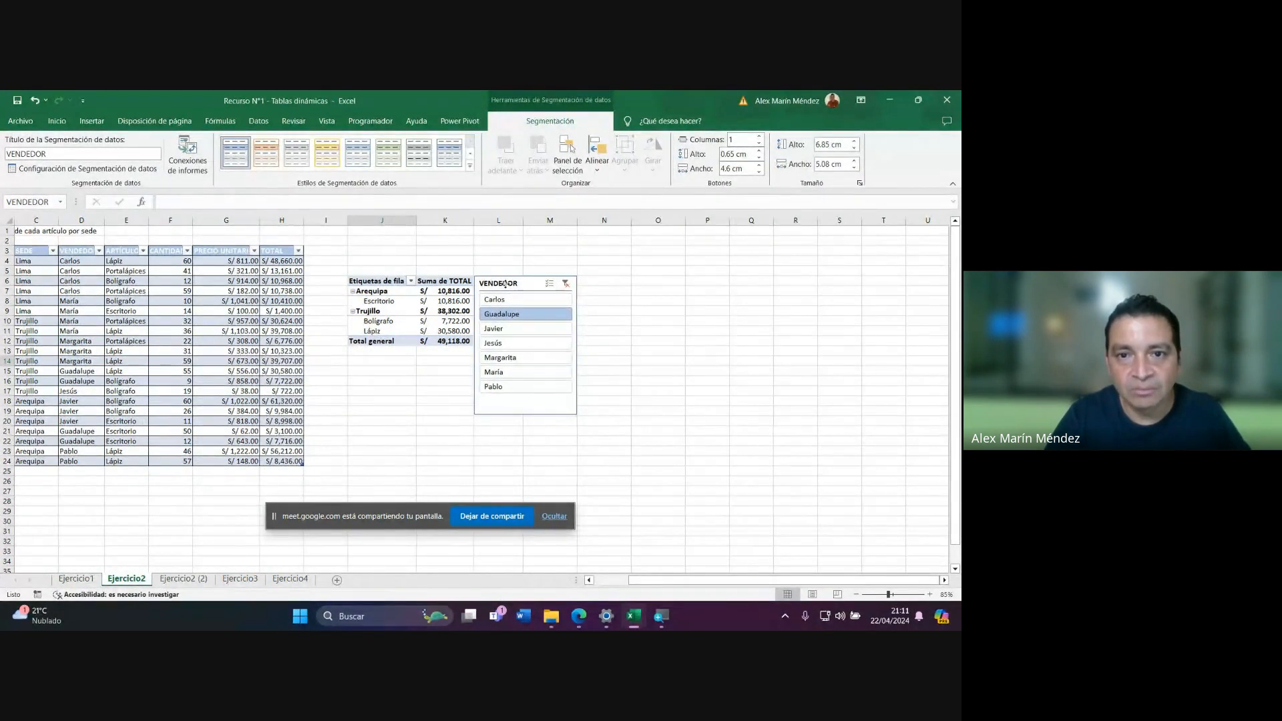
Try the VENDEDOR slicer by filtering the pivot table by several sellers one at a time, ending with the fifth seller.
left_click(528, 372)
left_click(516, 344)
left_click(524, 314)
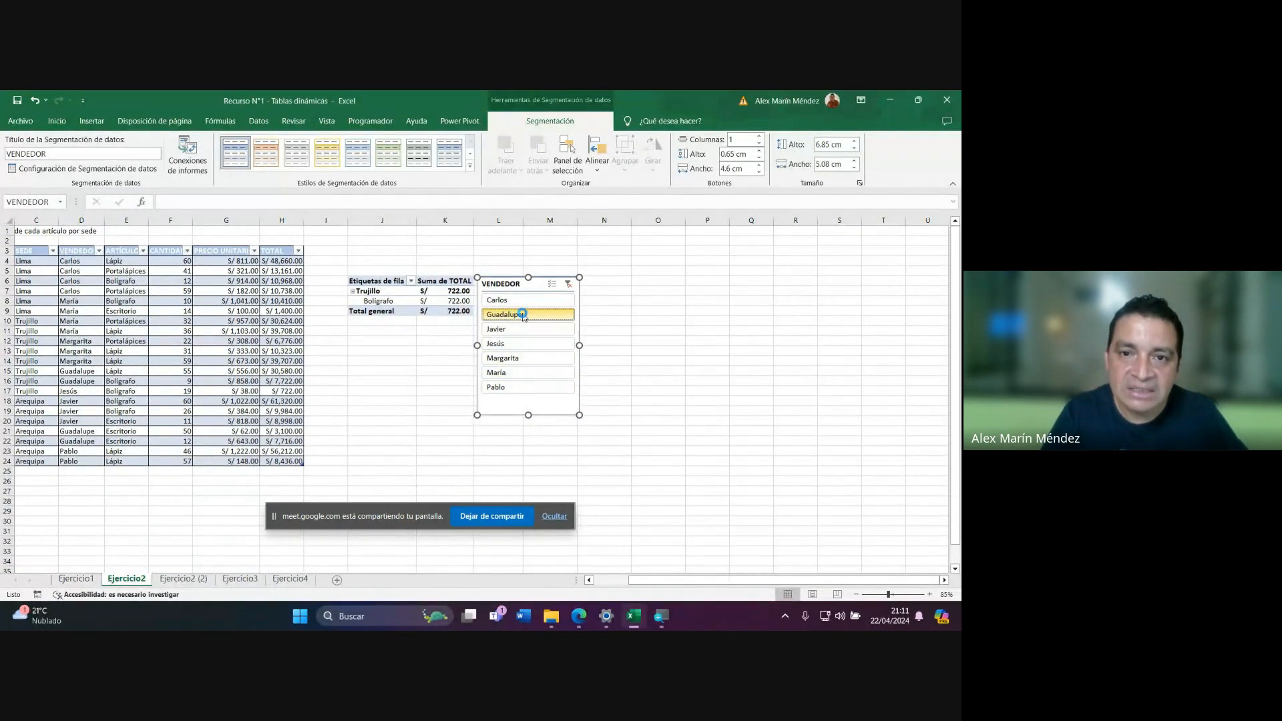
left_click(522, 302)
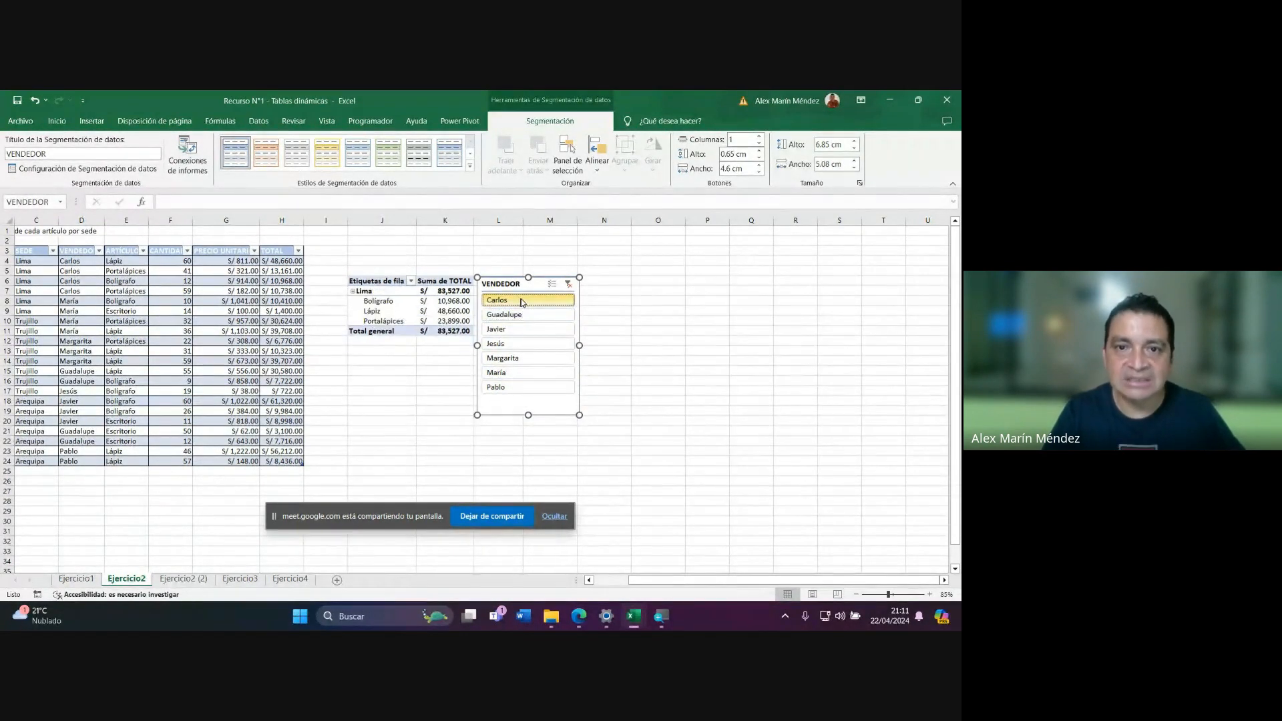
left_click(522, 334)
left_click(526, 359)
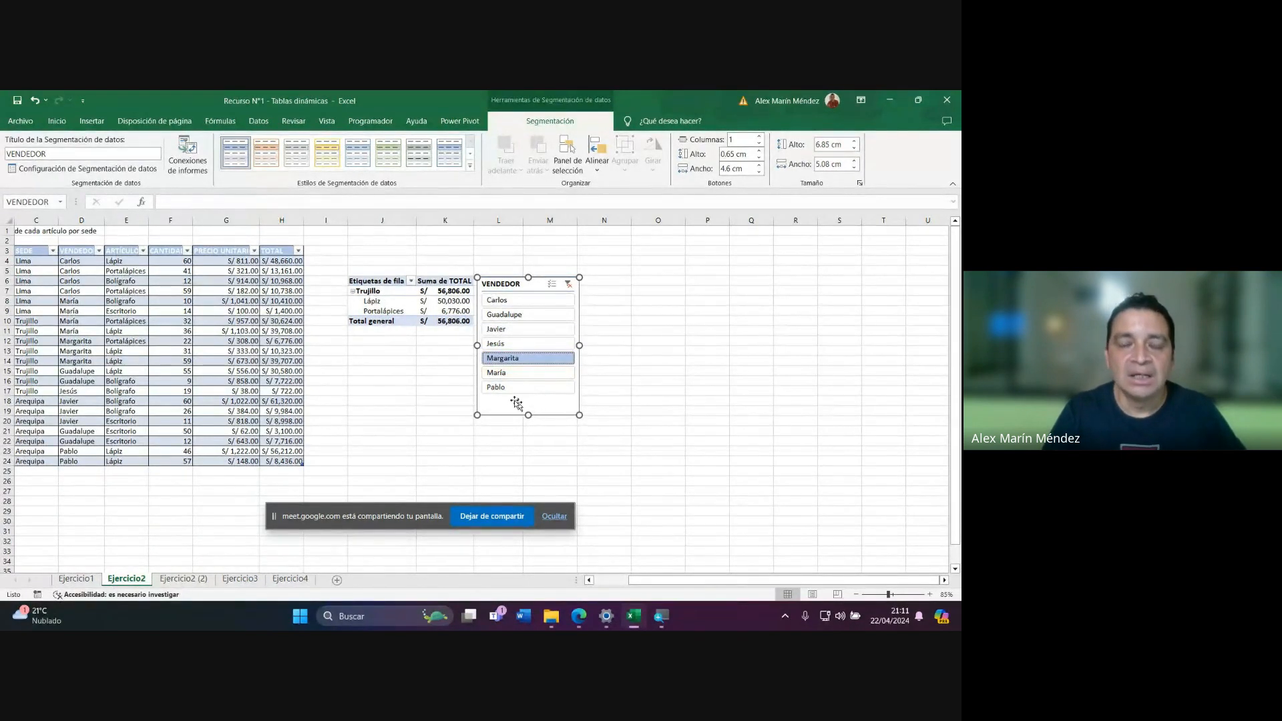
Switch to the Google Meet call and check the chat for replies about the repeated slicer explanation.
mouse_move(578, 616)
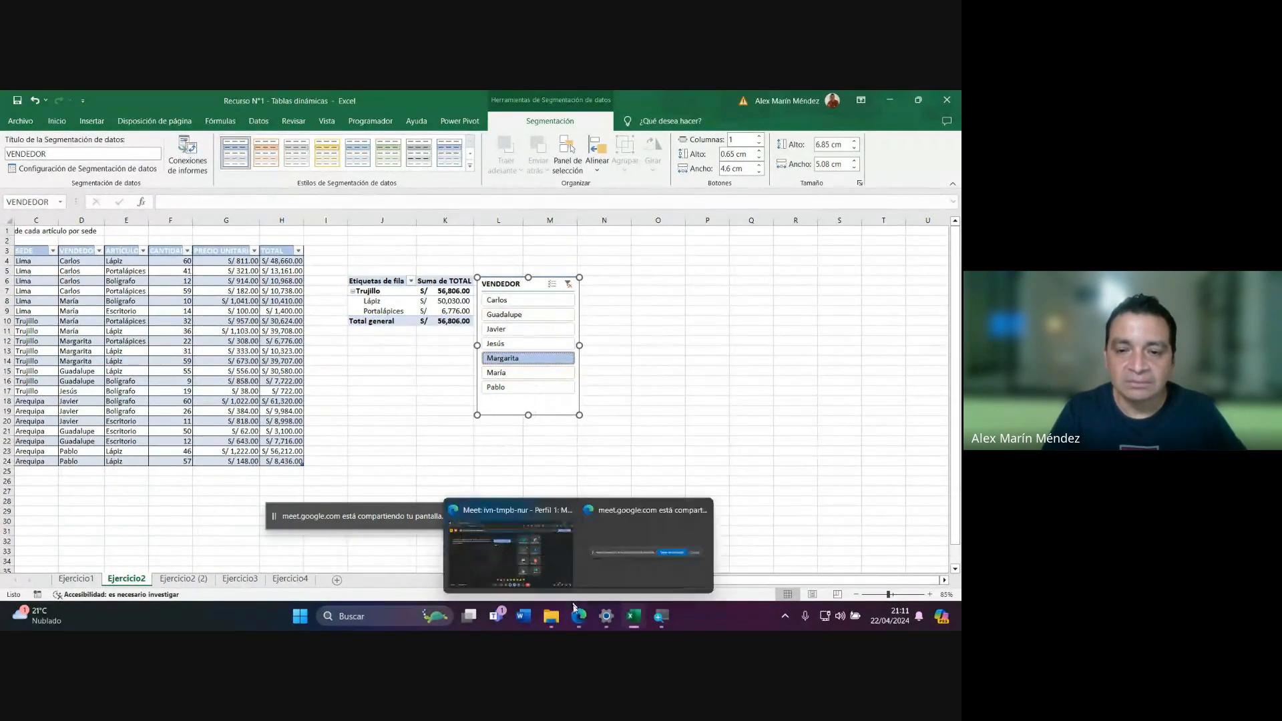
left_click(544, 575)
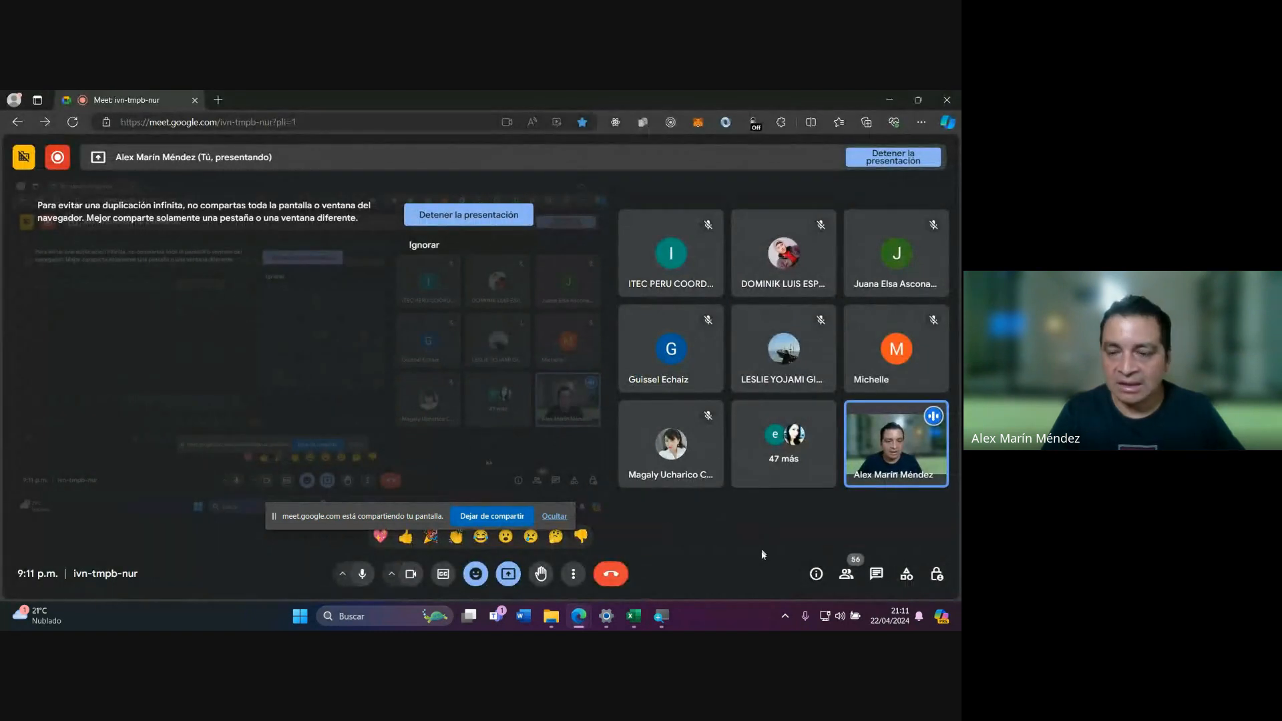
left_click(875, 575)
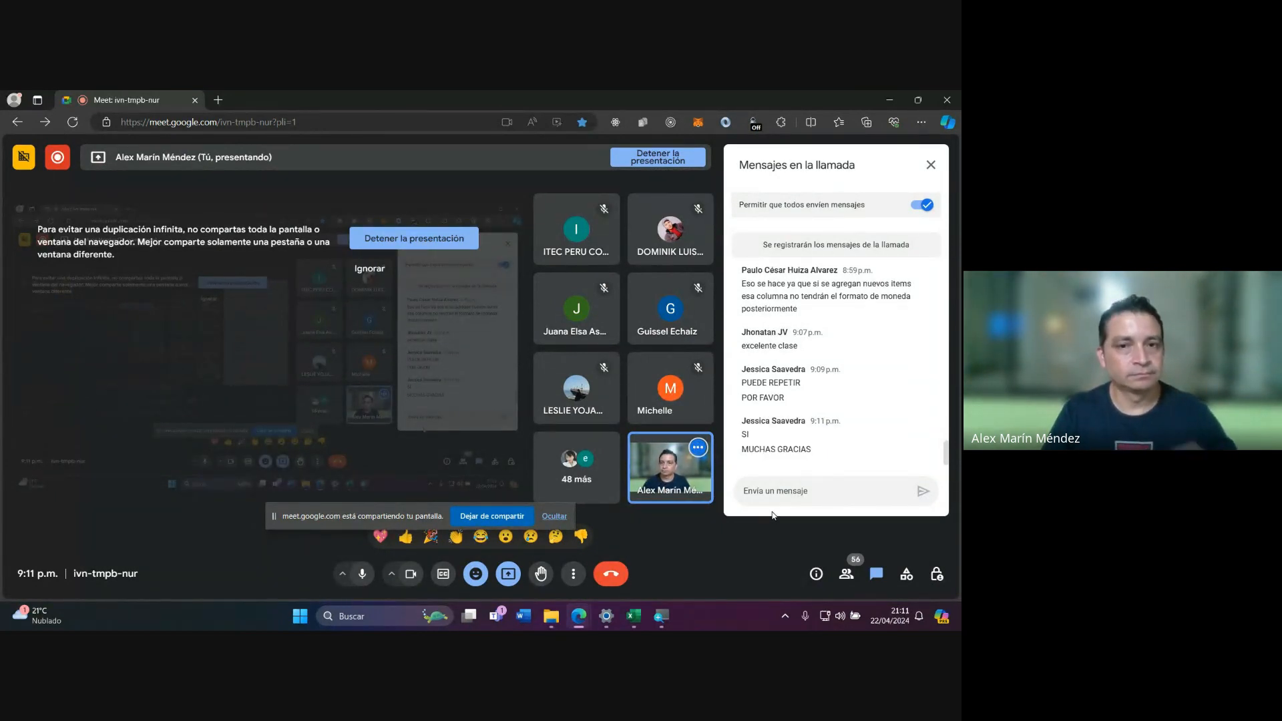
left_click(931, 165)
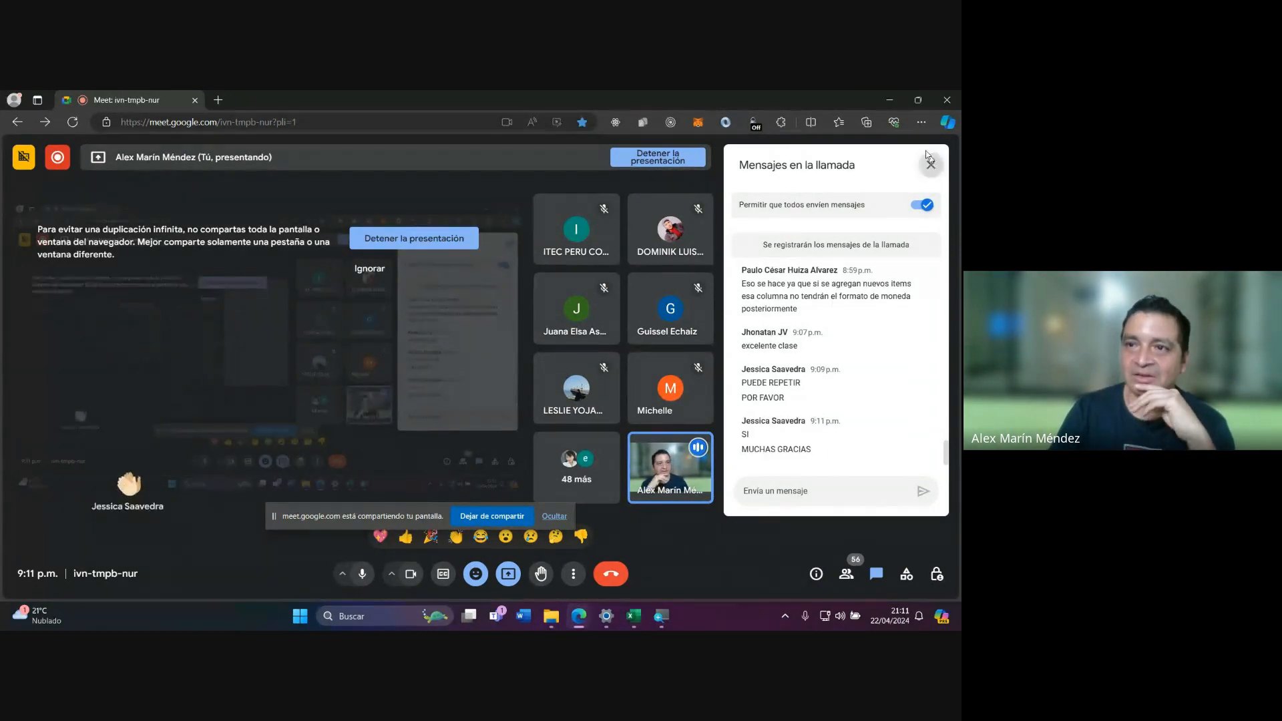
Back in Excel, enable multiple selection in the VENDEDOR slicer, add the second and third sellers to the filter, and clear the slicer's filter.
left_click(889, 101)
left_click(534, 359)
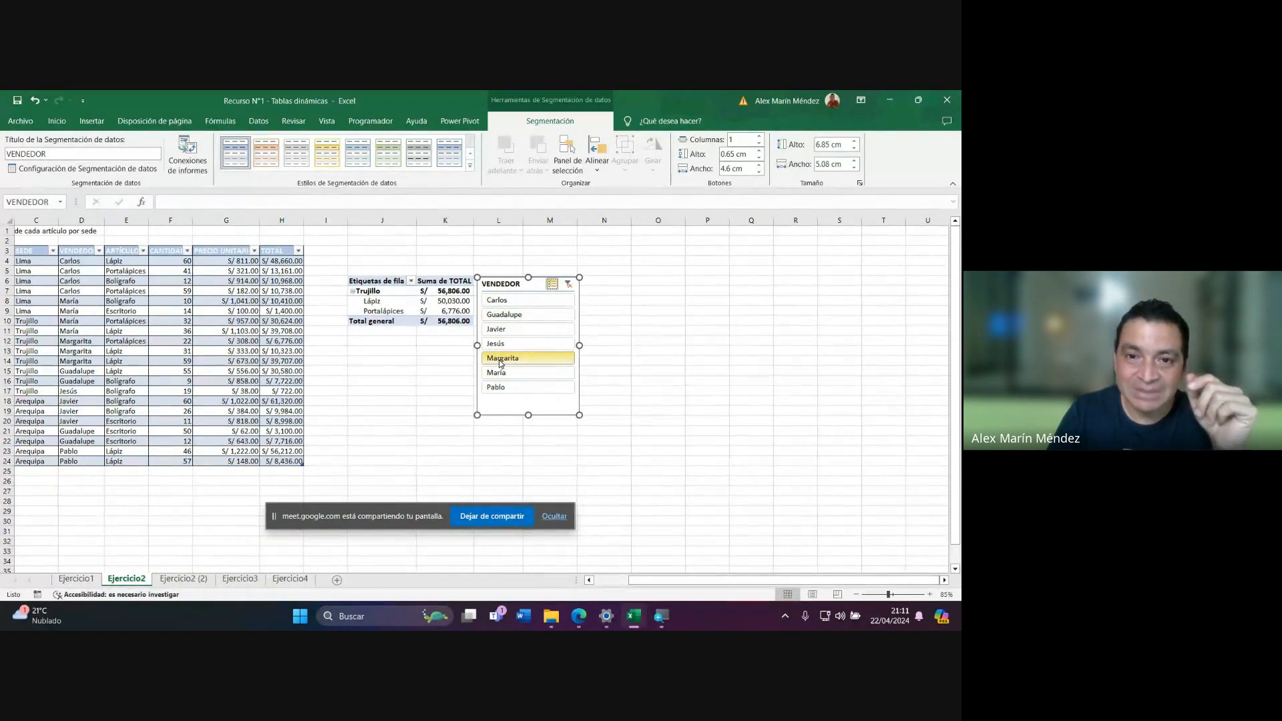
left_click(521, 316)
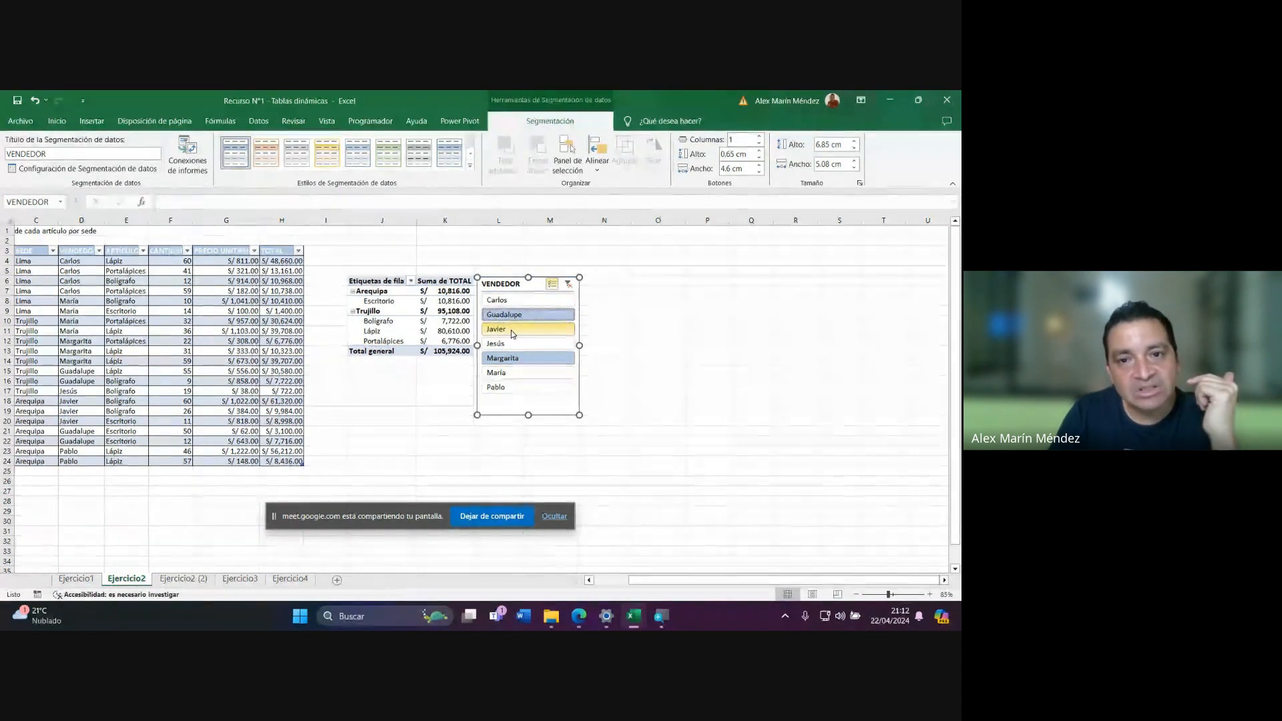
left_click(521, 329)
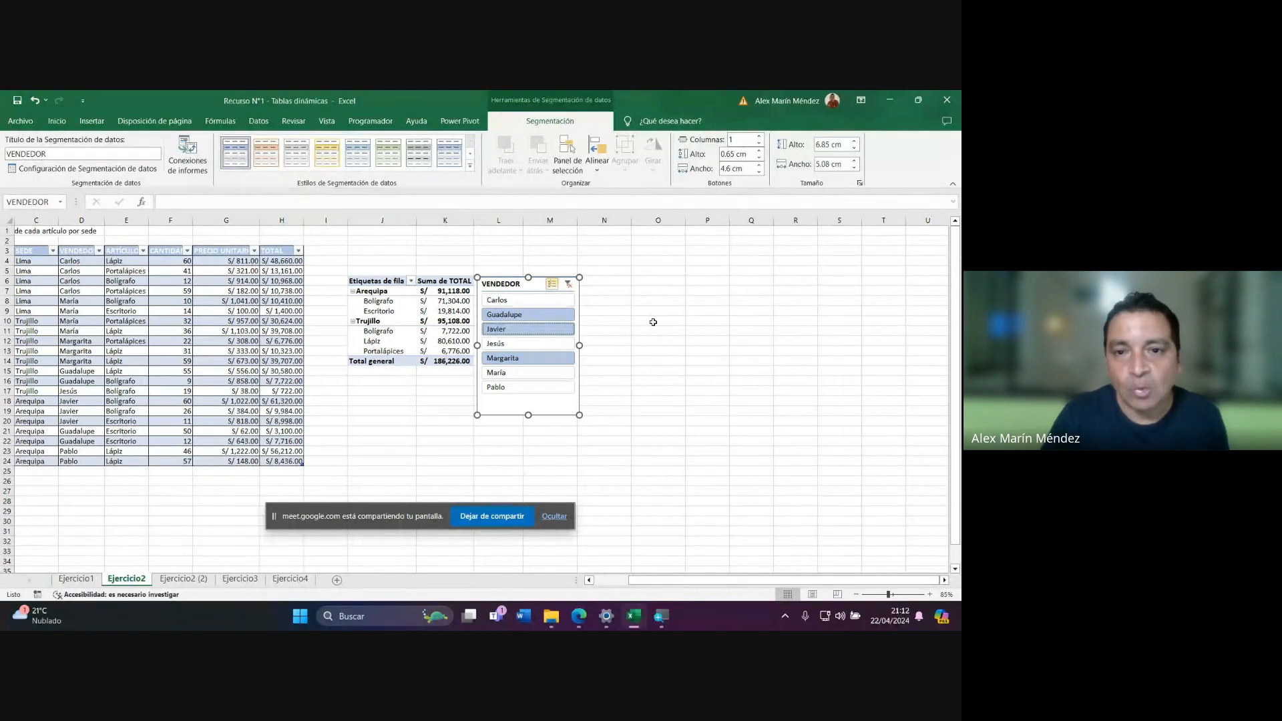
left_click(569, 286)
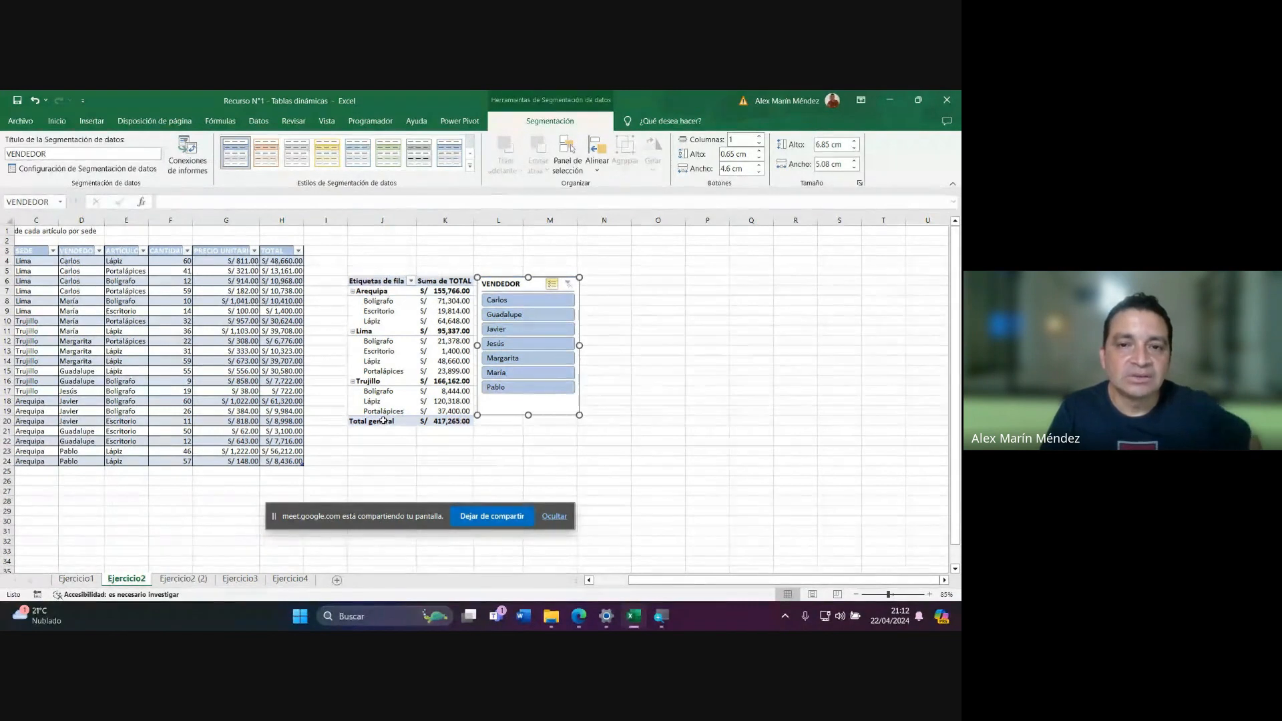
Insert a slicer for the FECHA field in the Ejercicio2 pivot table.
left_click(396, 352)
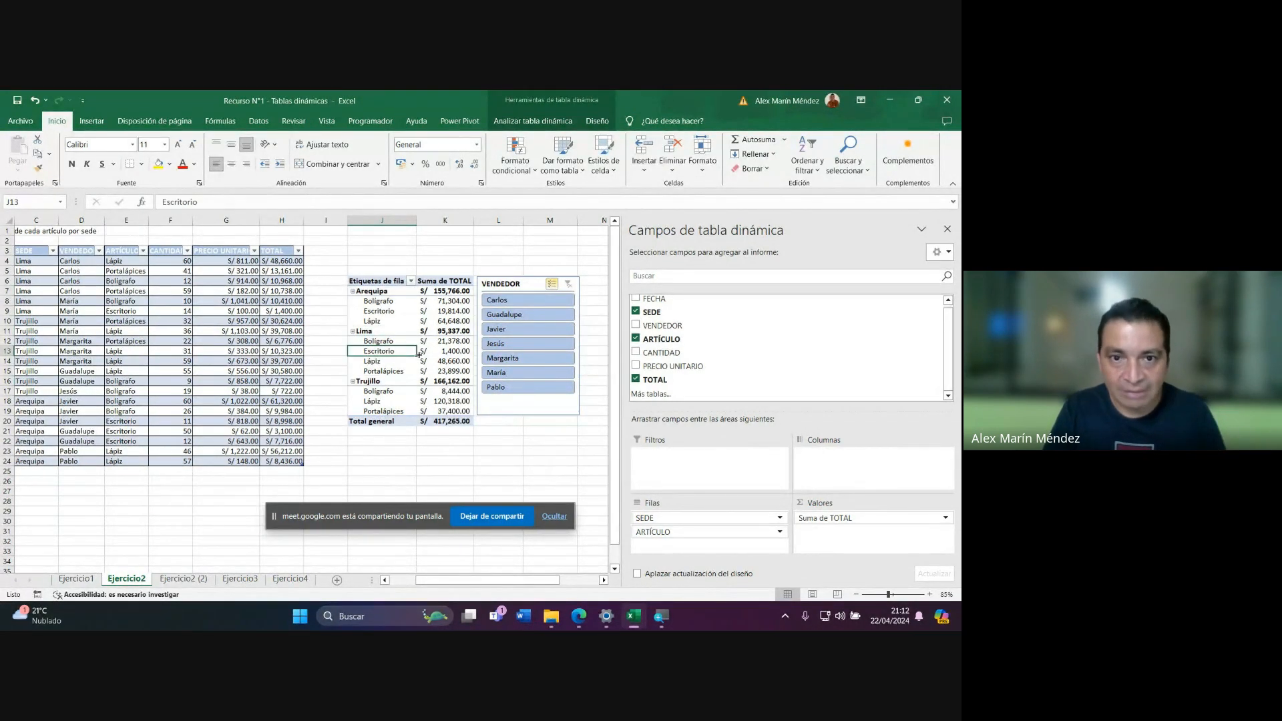
left_click(524, 121)
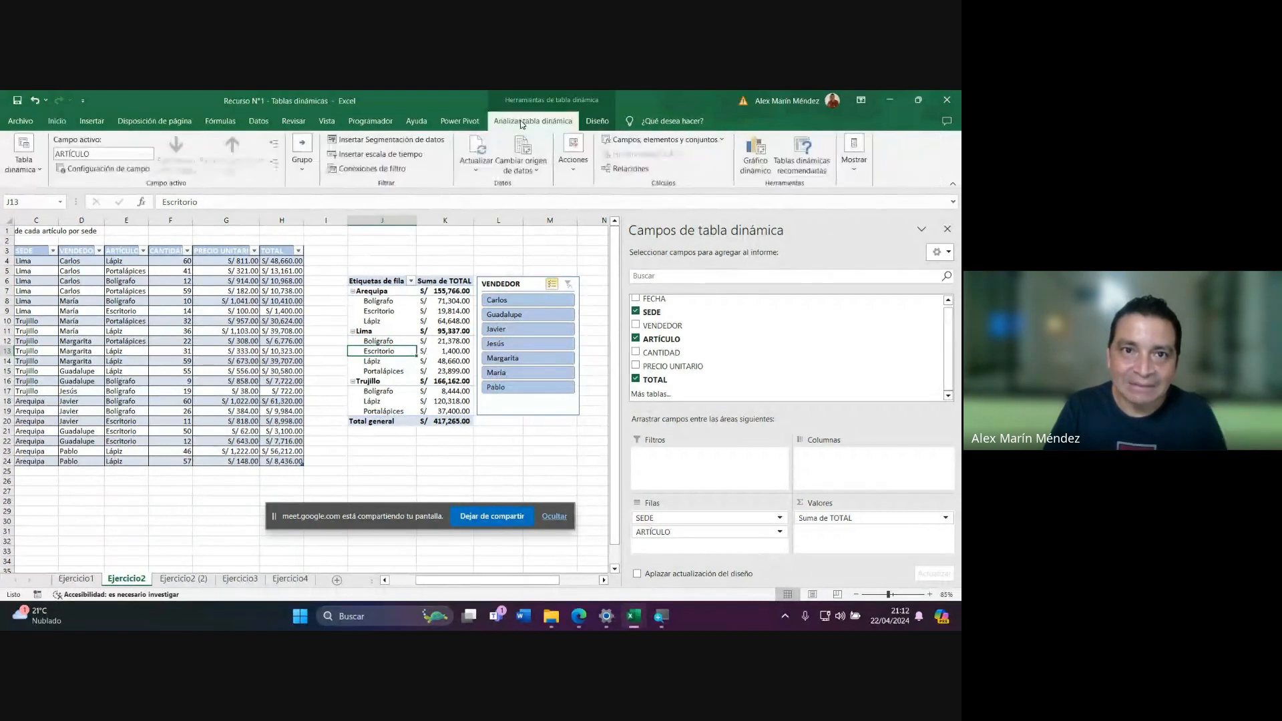
left_click(415, 142)
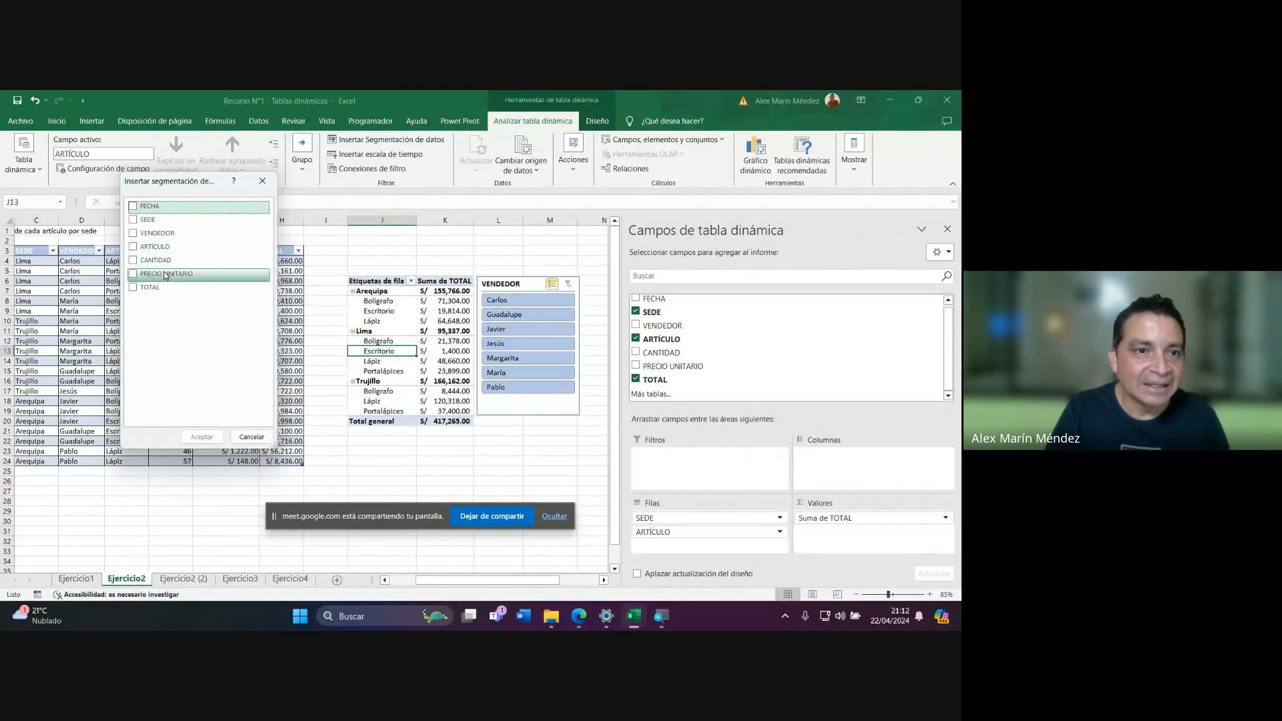
left_click(144, 207)
left_click(203, 437)
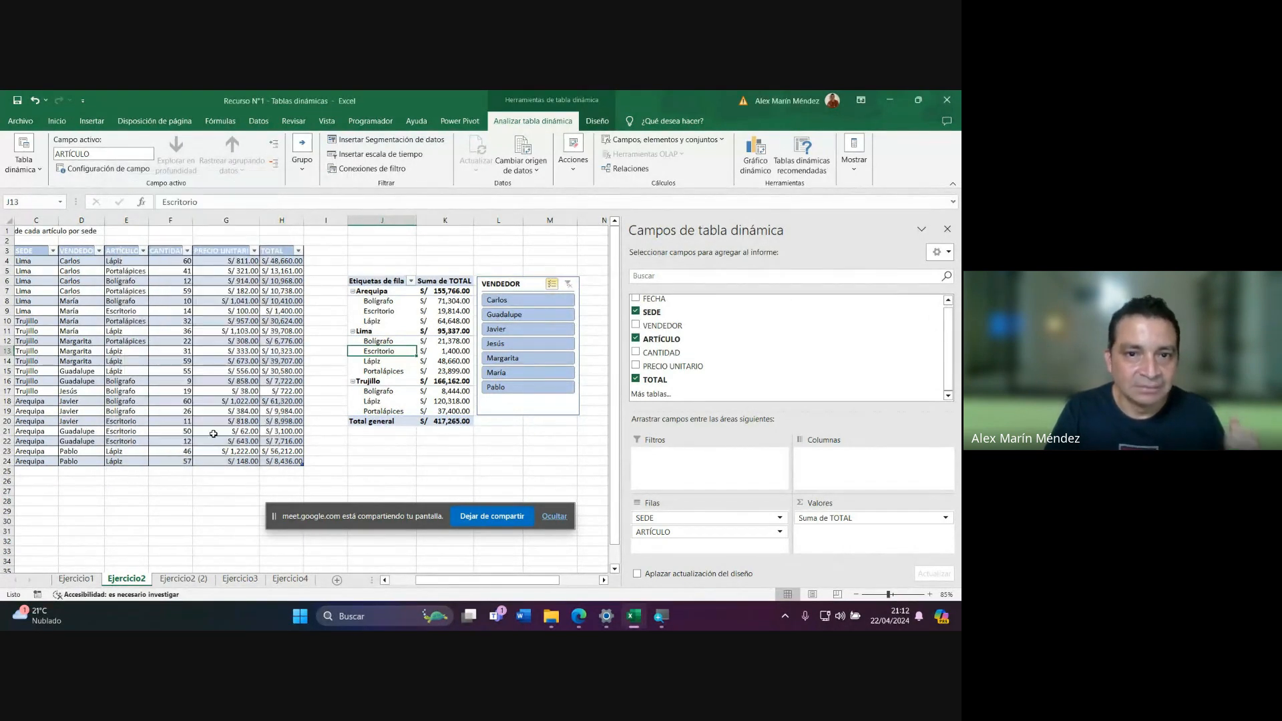
Place the FECHA slicer beside the VENDEDOR slicer, clear of the data and the pivot table.
left_click_drag(296, 342, 300, 312)
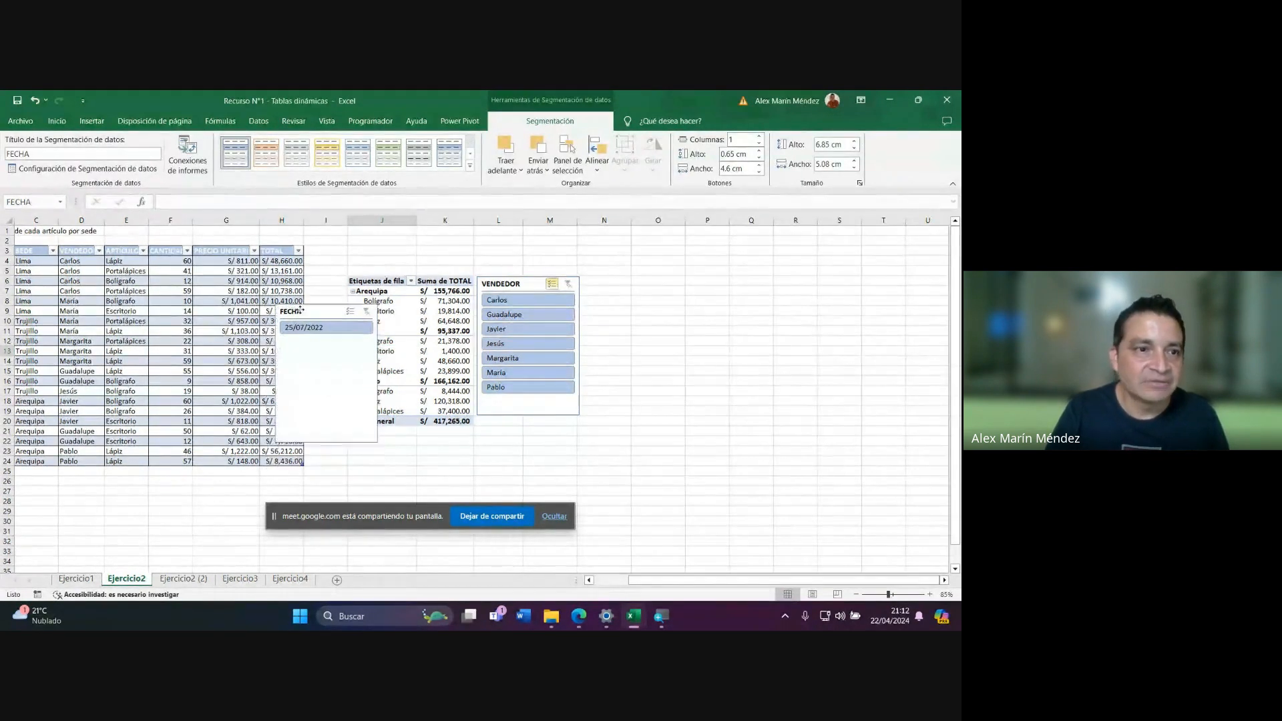
left_click_drag(634, 584, 603, 582)
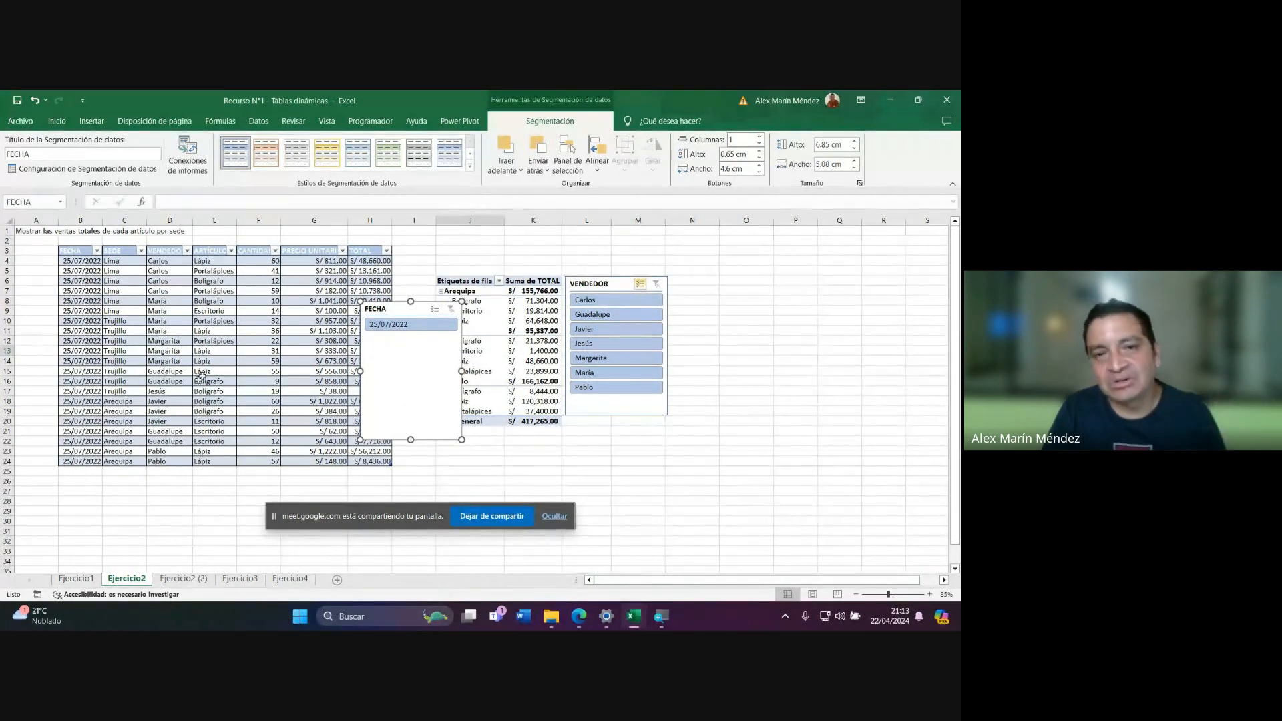
left_click_drag(400, 311, 709, 285)
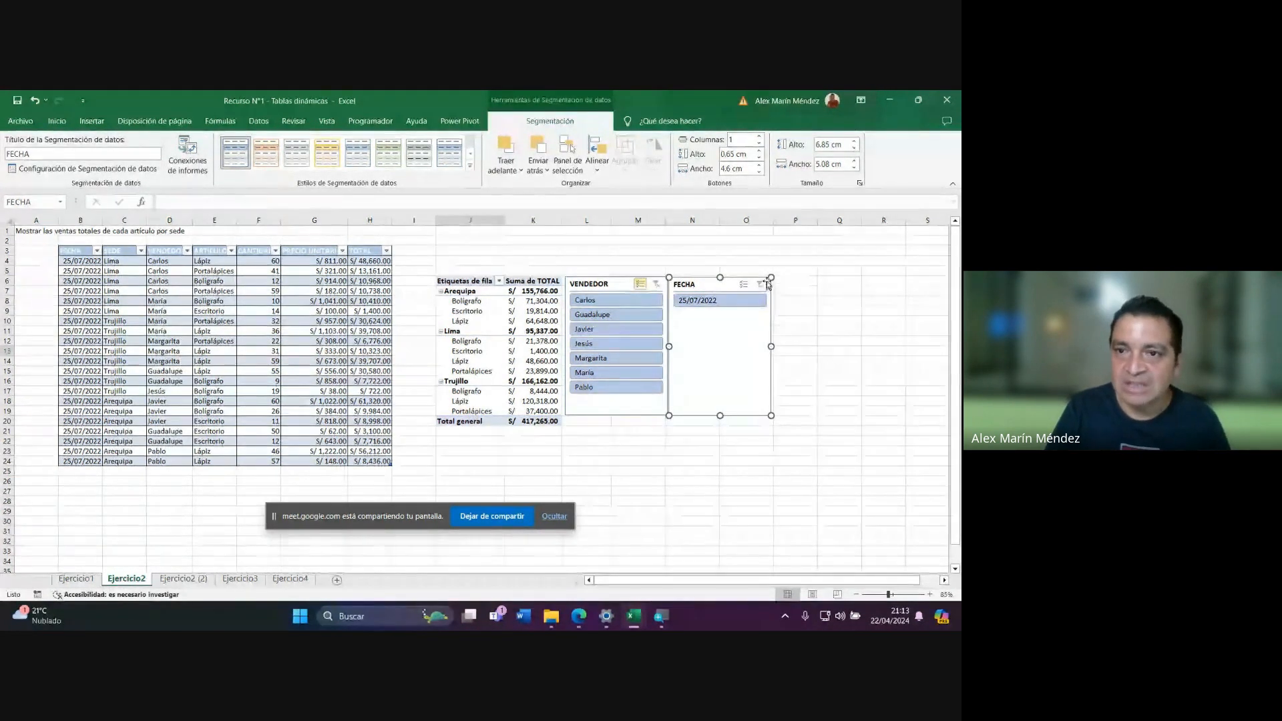
left_click(467, 350)
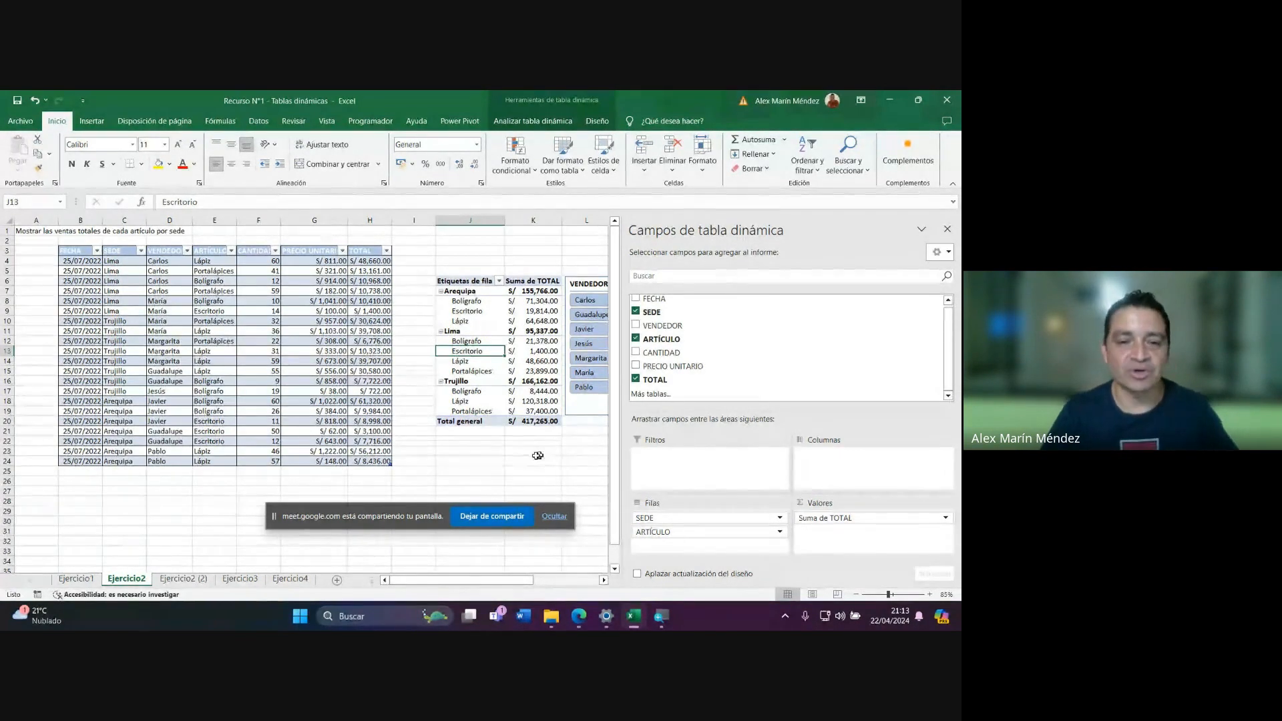
Open the Ejercicio3 sheet, switch to the Google Meet call to check the participants' reactions, and return to the Excel workbook.
left_click(239, 578)
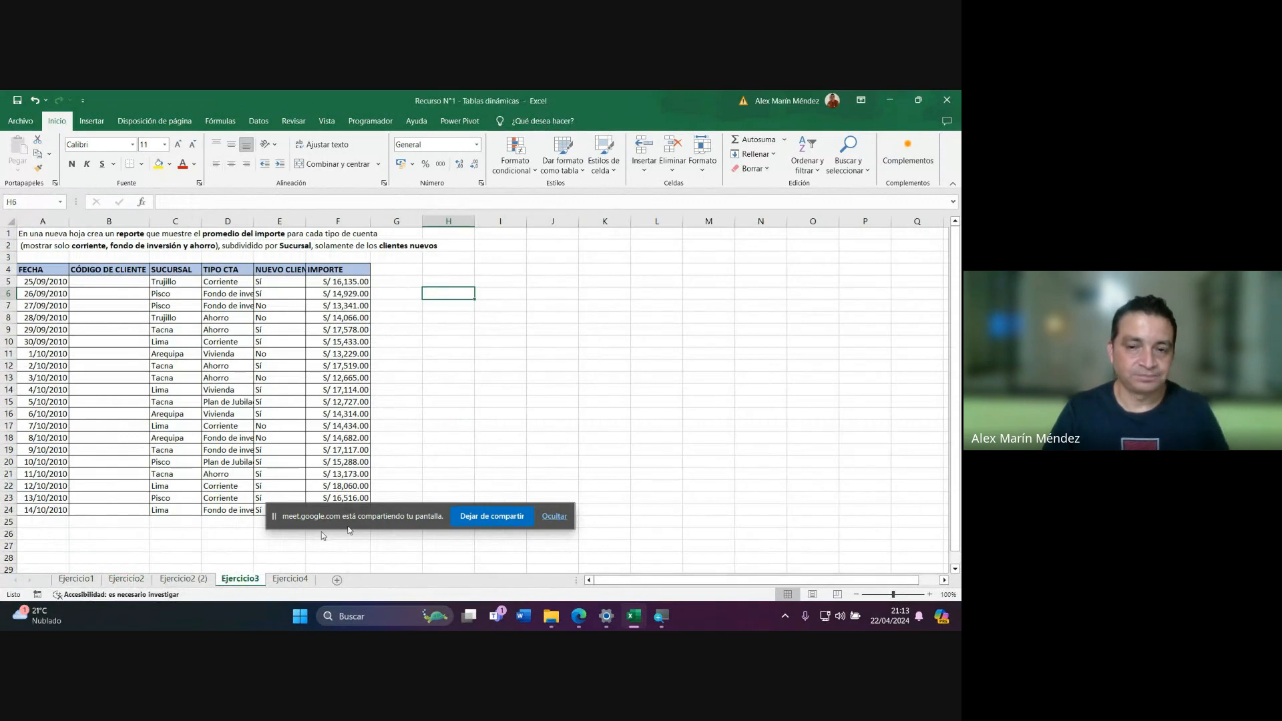
left_click(582, 618)
left_click(503, 550)
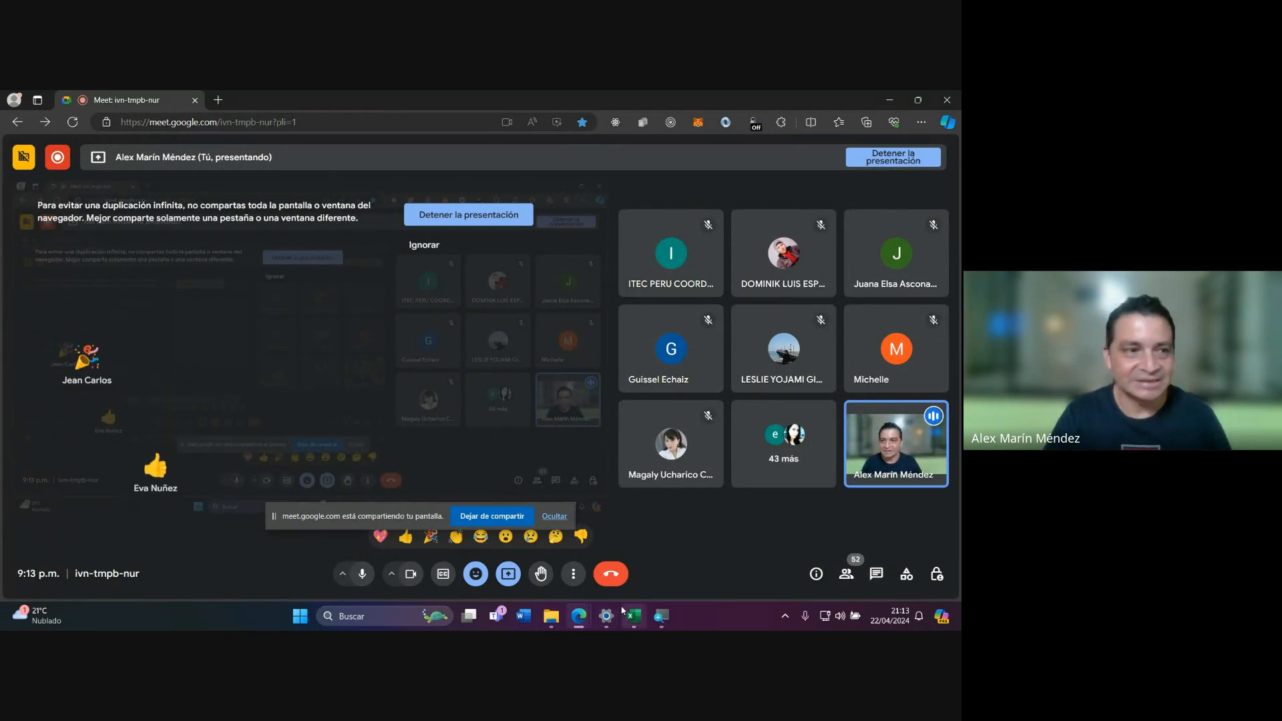
mouse_move(634, 614)
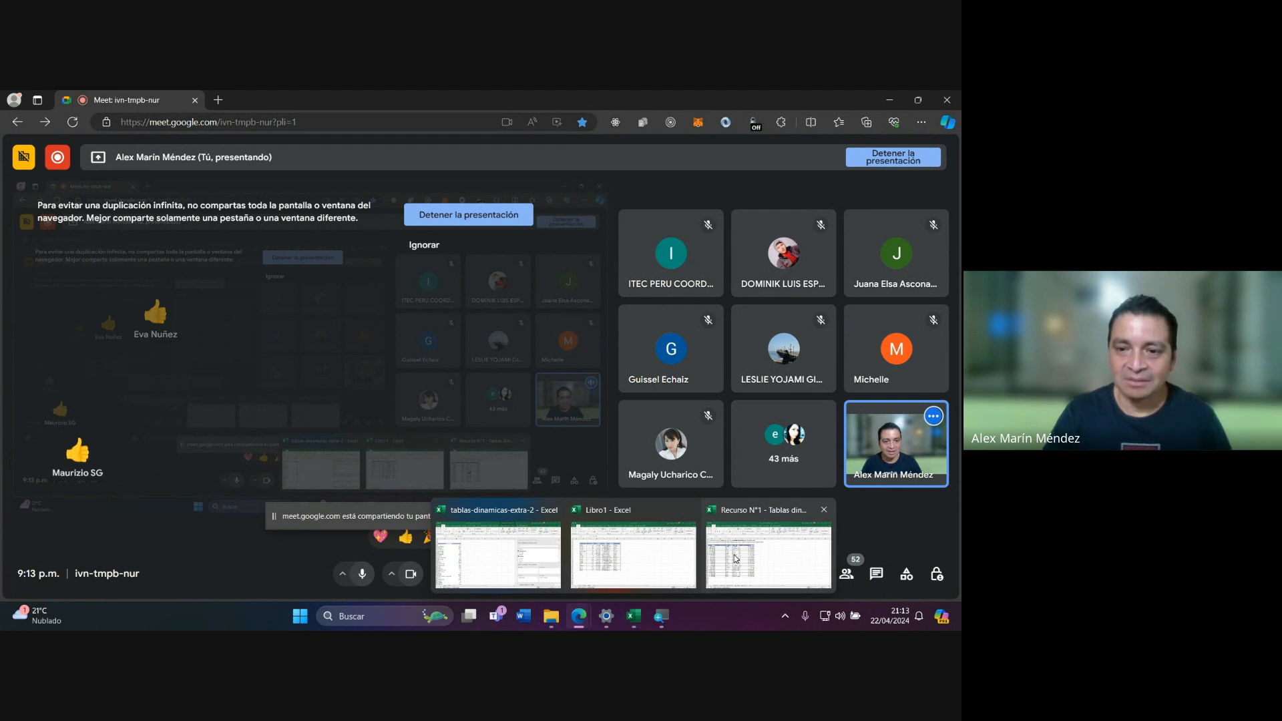
left_click(768, 554)
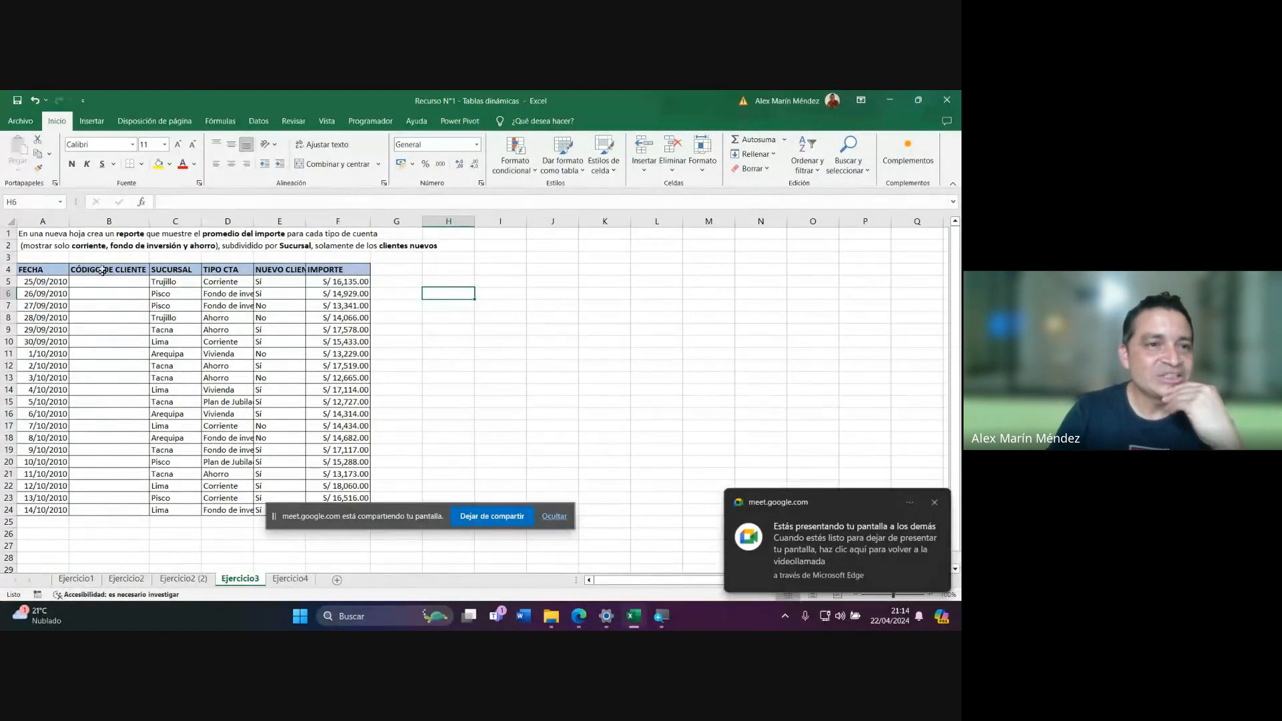
Read the Ejercicio3 instructions on the report and the average amount it asks for.
left_click(23, 233)
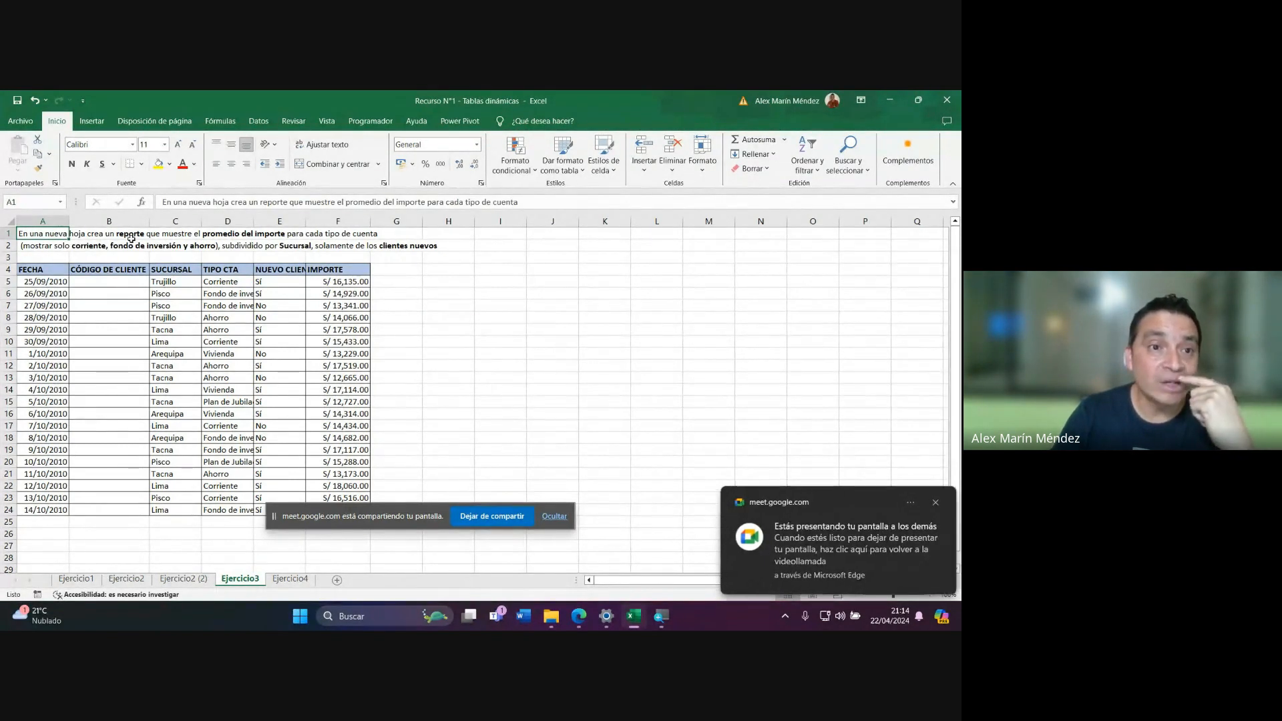
left_click(167, 233)
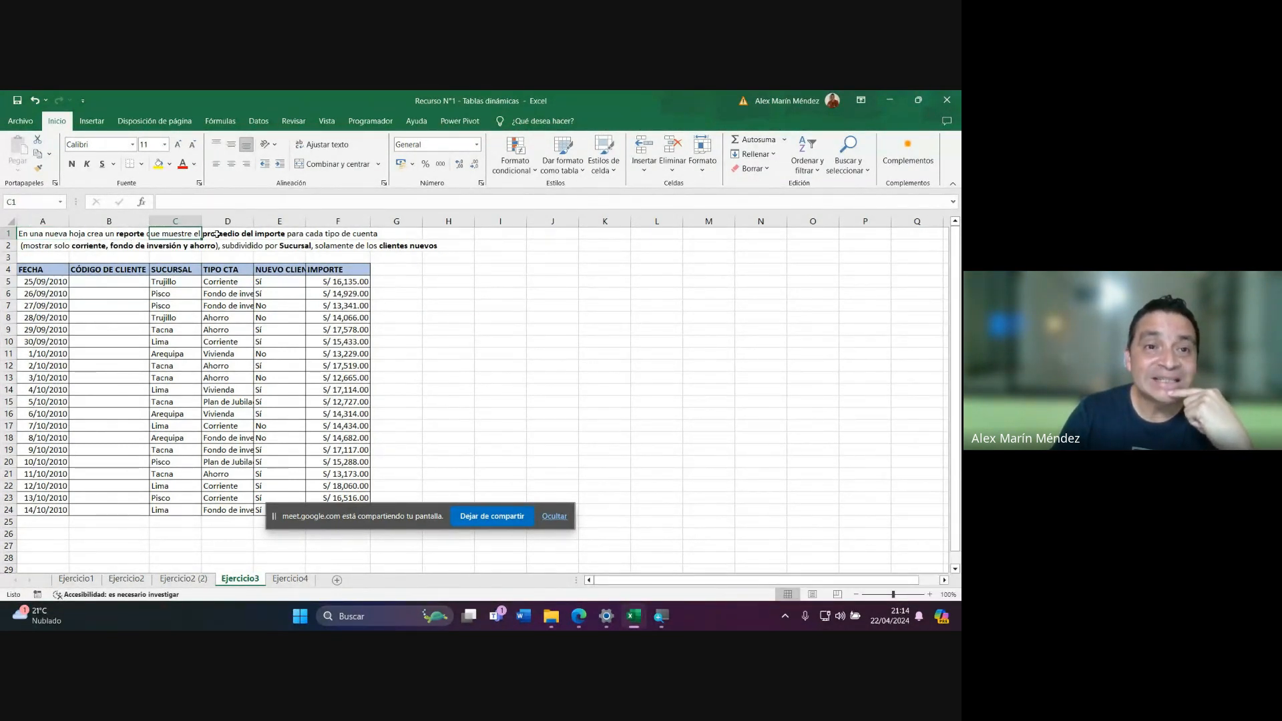
left_click(218, 234)
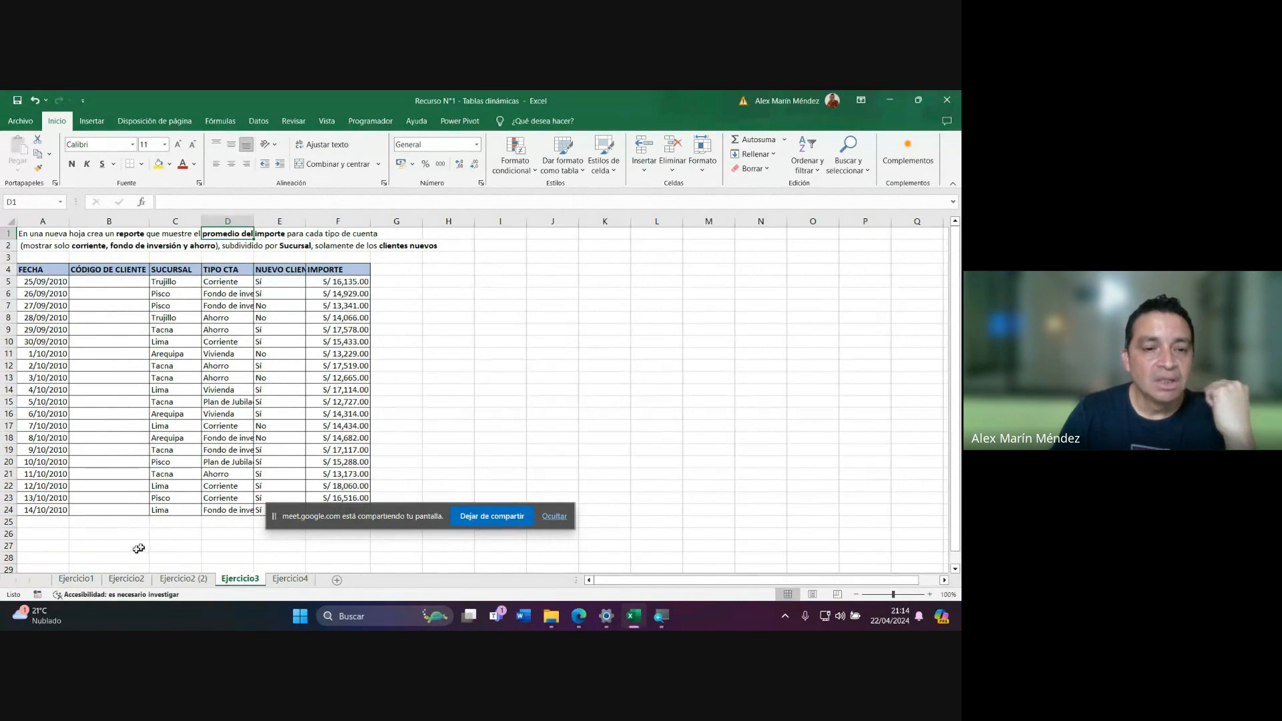
Review the sum columns of the pivot tables on Ejercicio1 and Ejercicio2, and return to the Ejercicio3 sheet.
left_click(76, 579)
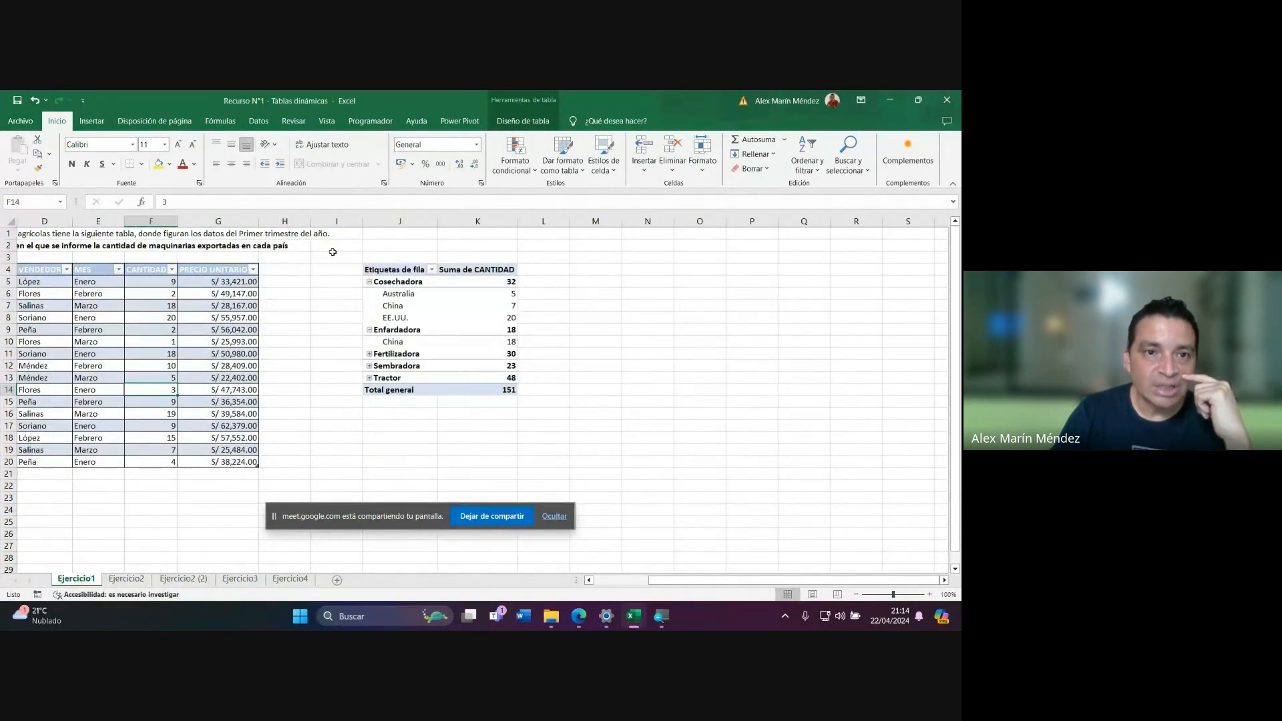
left_click_drag(476, 269, 475, 389)
left_click(126, 579)
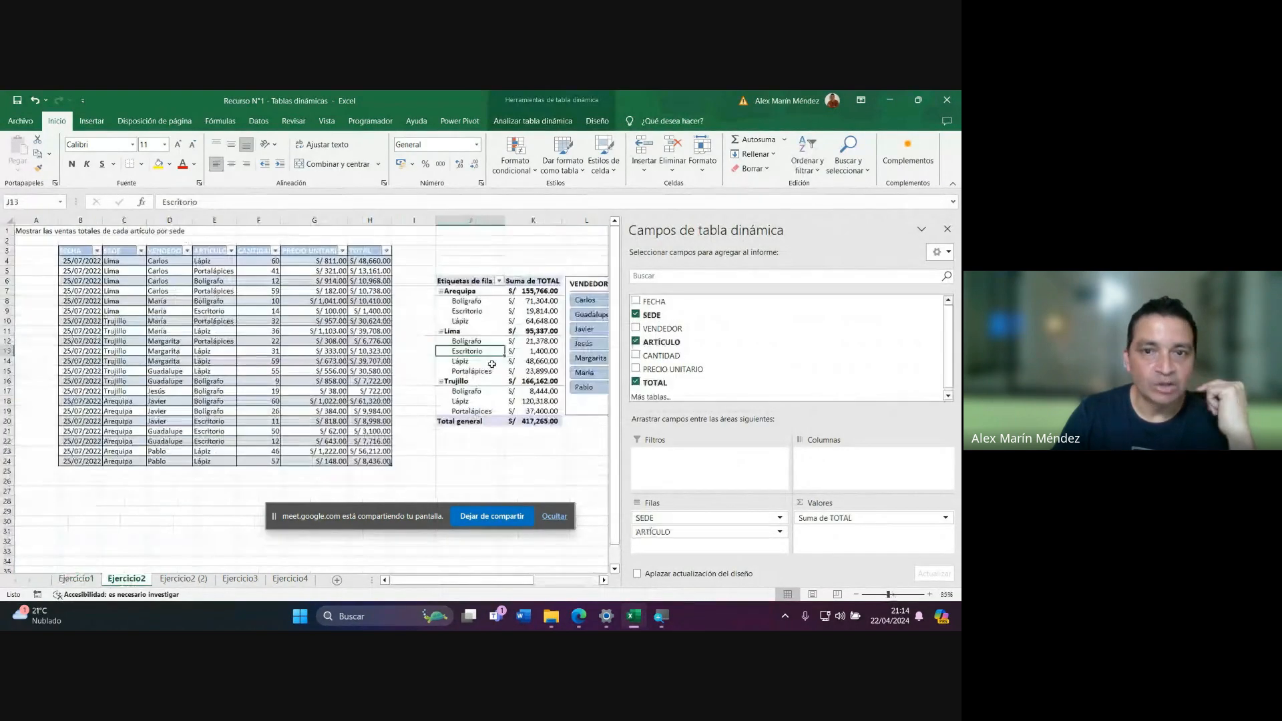
left_click_drag(537, 282, 534, 422)
left_click(237, 578)
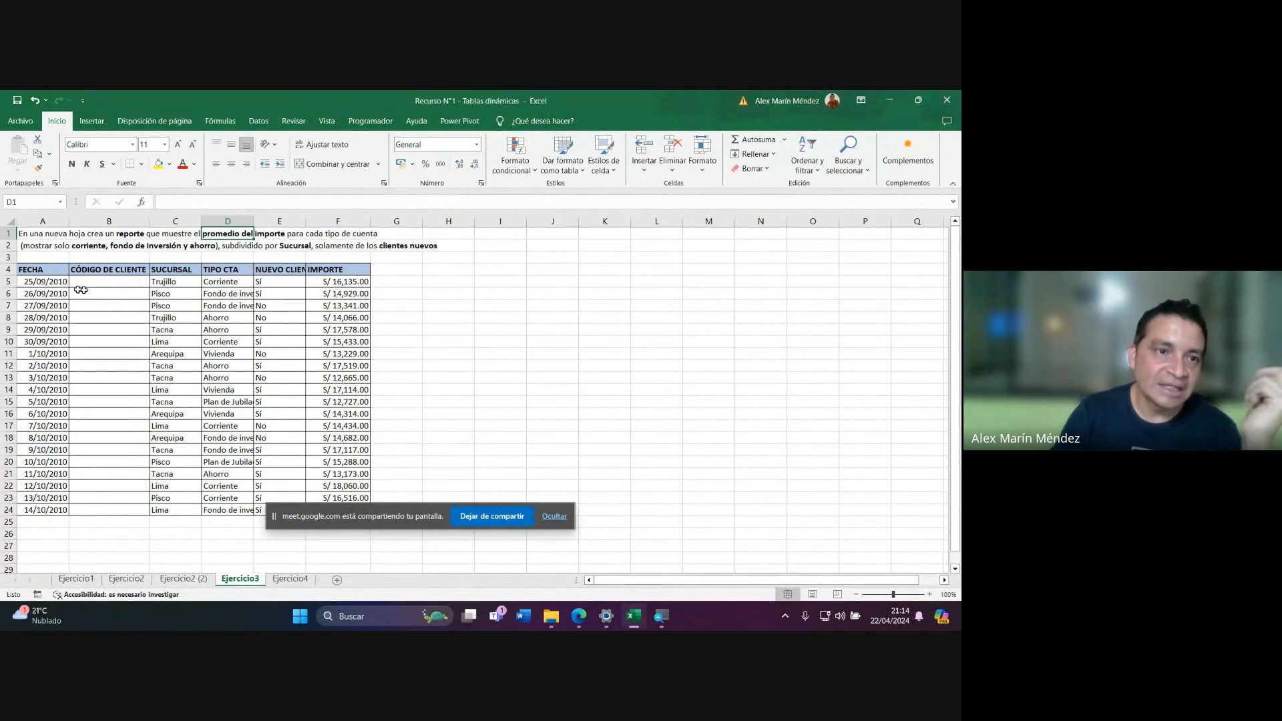
Fit the width of the TIPO CTA column to its contents.
left_click(225, 285)
left_click_drag(225, 288, 227, 475)
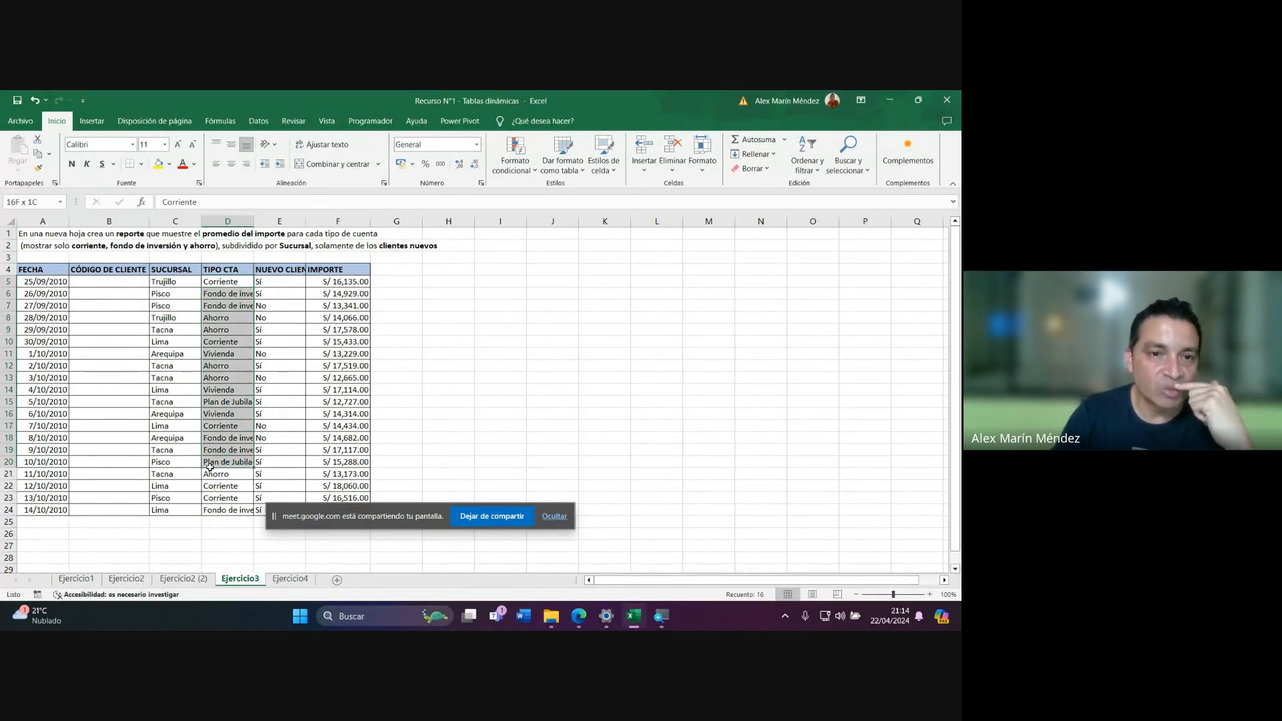
left_click(257, 229)
double_click(254, 223)
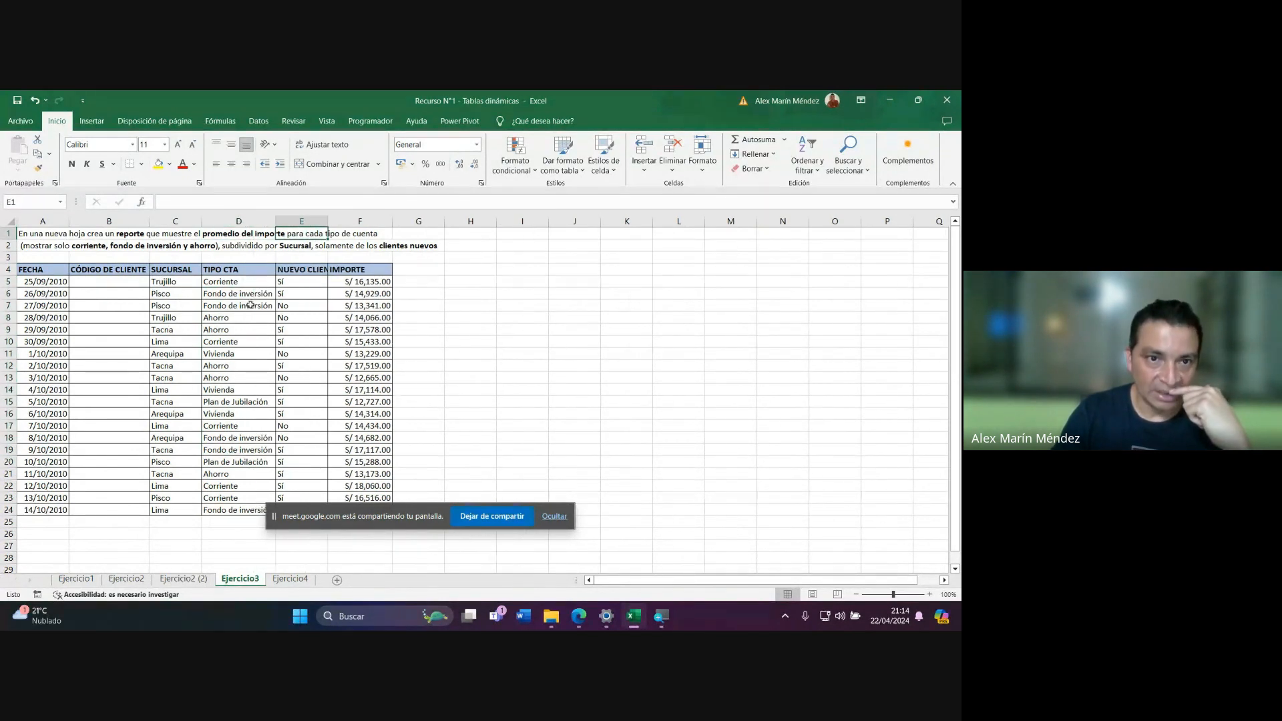
Examine the different account types listed in the TIPO CTA column.
left_click(246, 283)
key("Down")
key("Down")
key("Down")
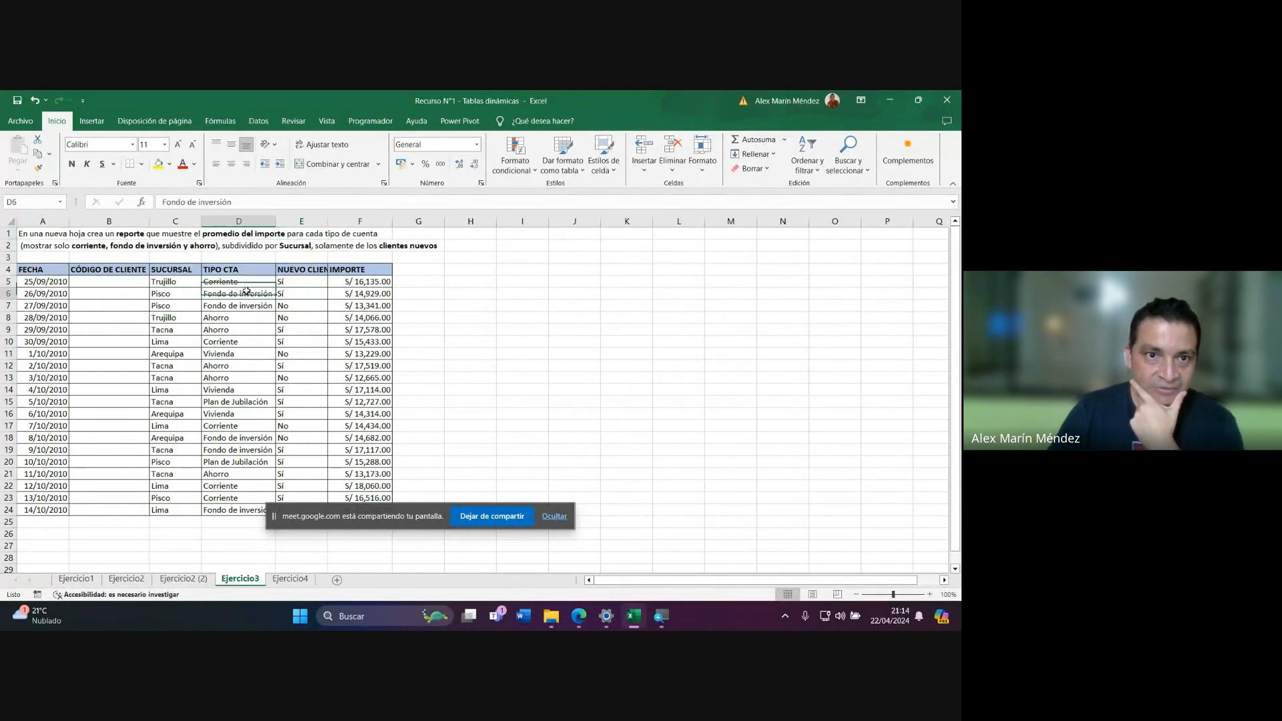
key("Down")
key("Down")
key("Down")
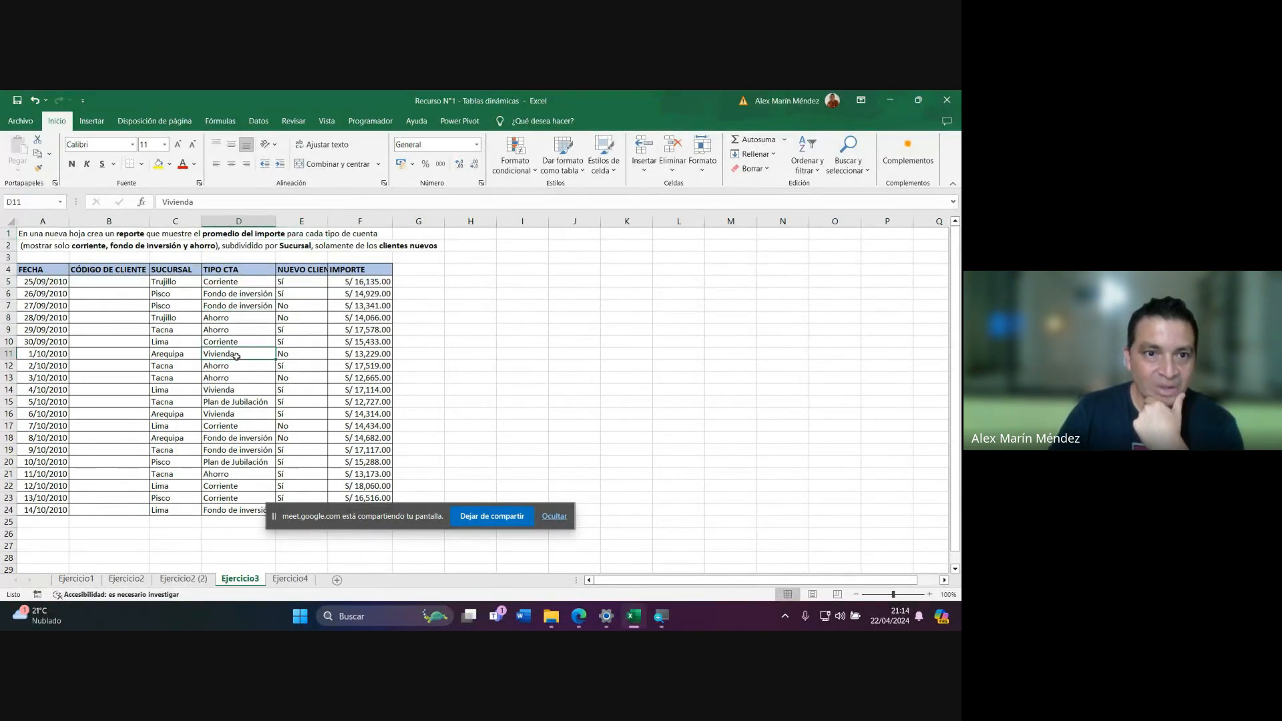
left_click(244, 404)
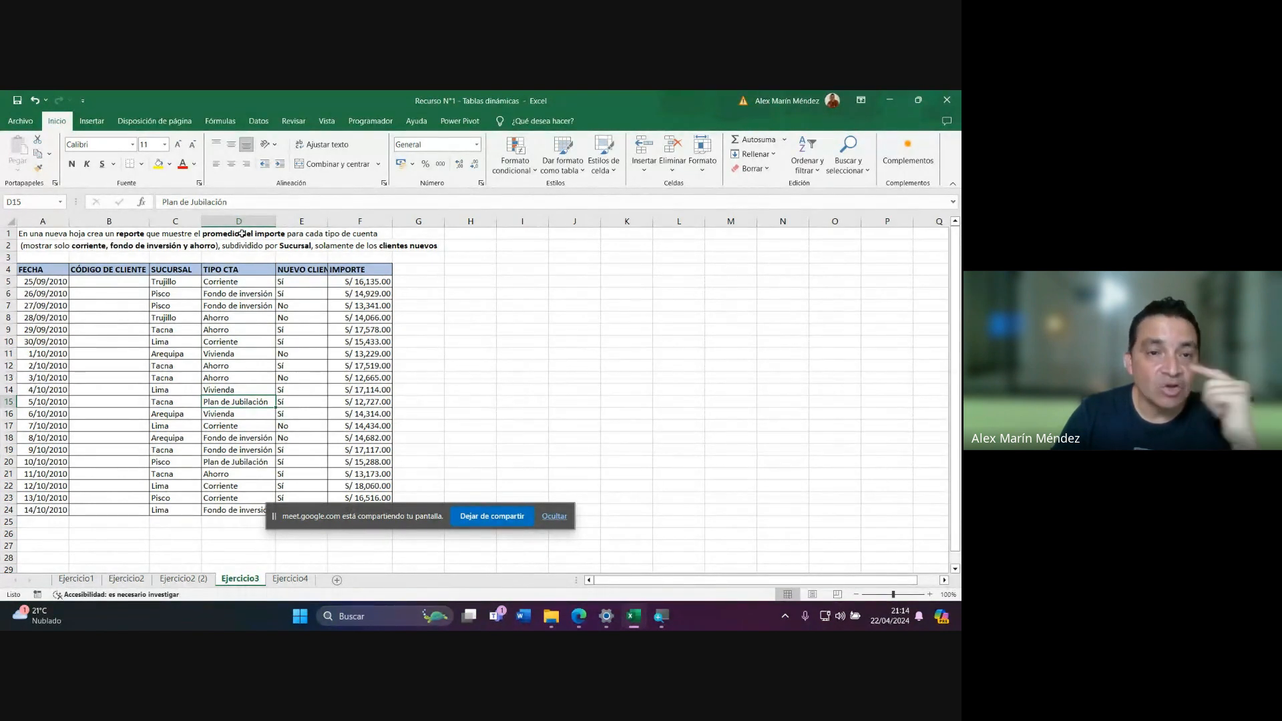
Look over the IMPORTE amounts and fit the NUEVO CLIENTE column width to its header.
left_click_drag(364, 293, 374, 414)
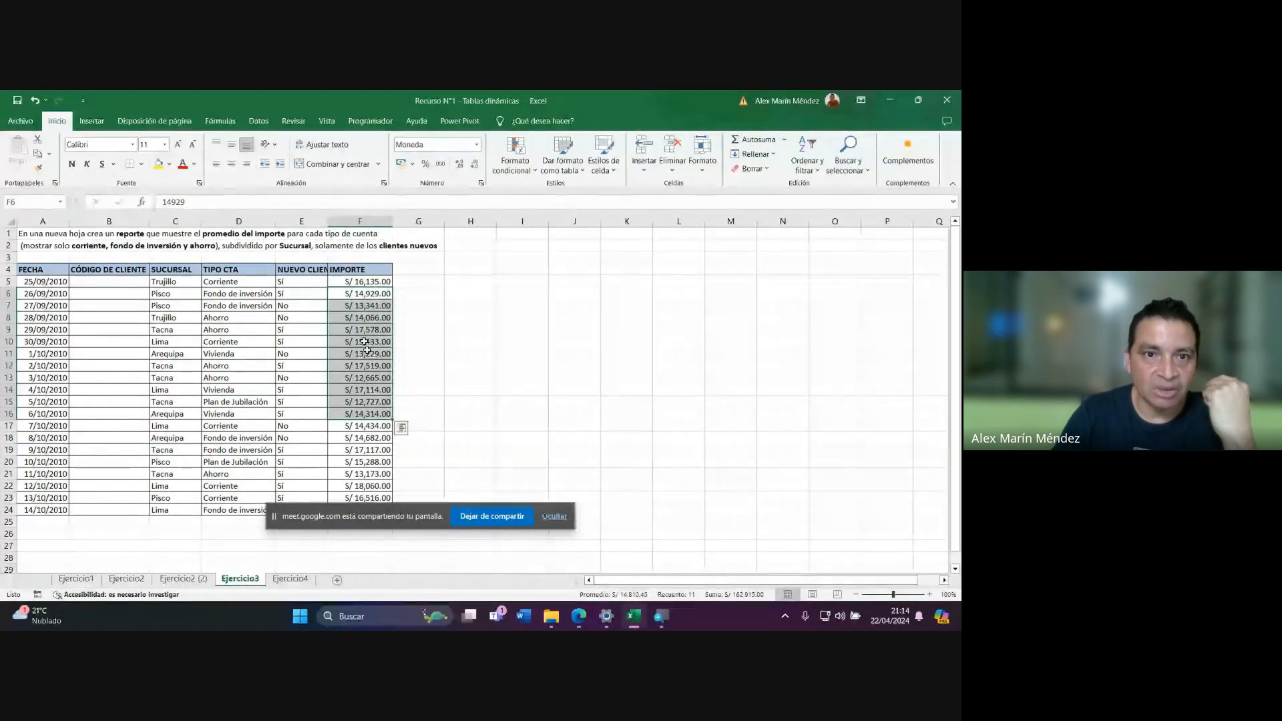
double_click(330, 221)
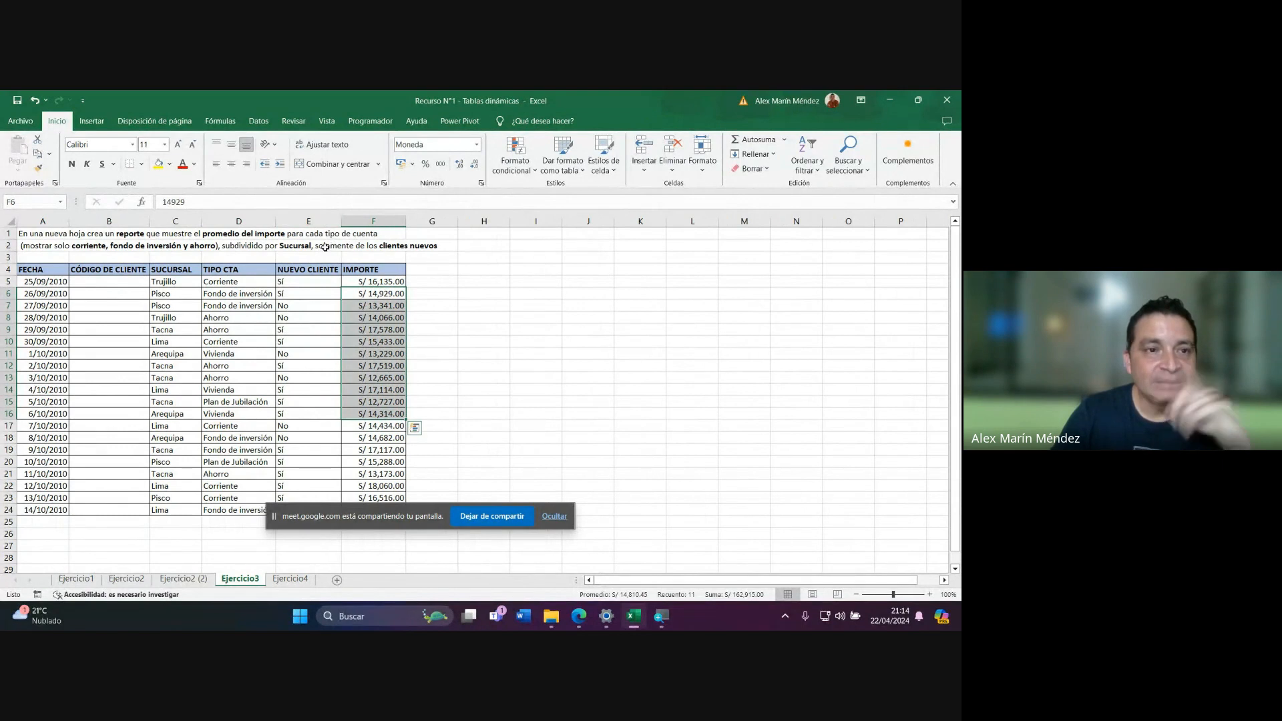
Compare the account types requested in the instructions with the entries of the TIPO CTA column.
left_click(74, 245)
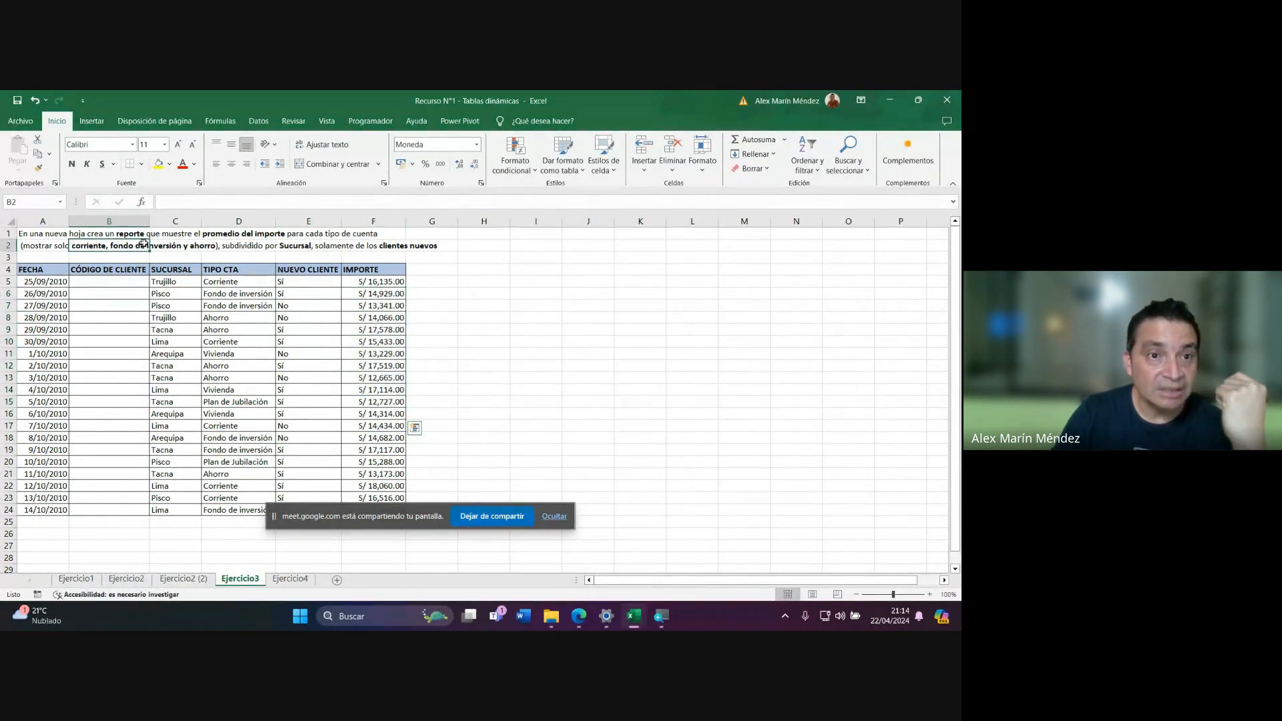
left_click(242, 283)
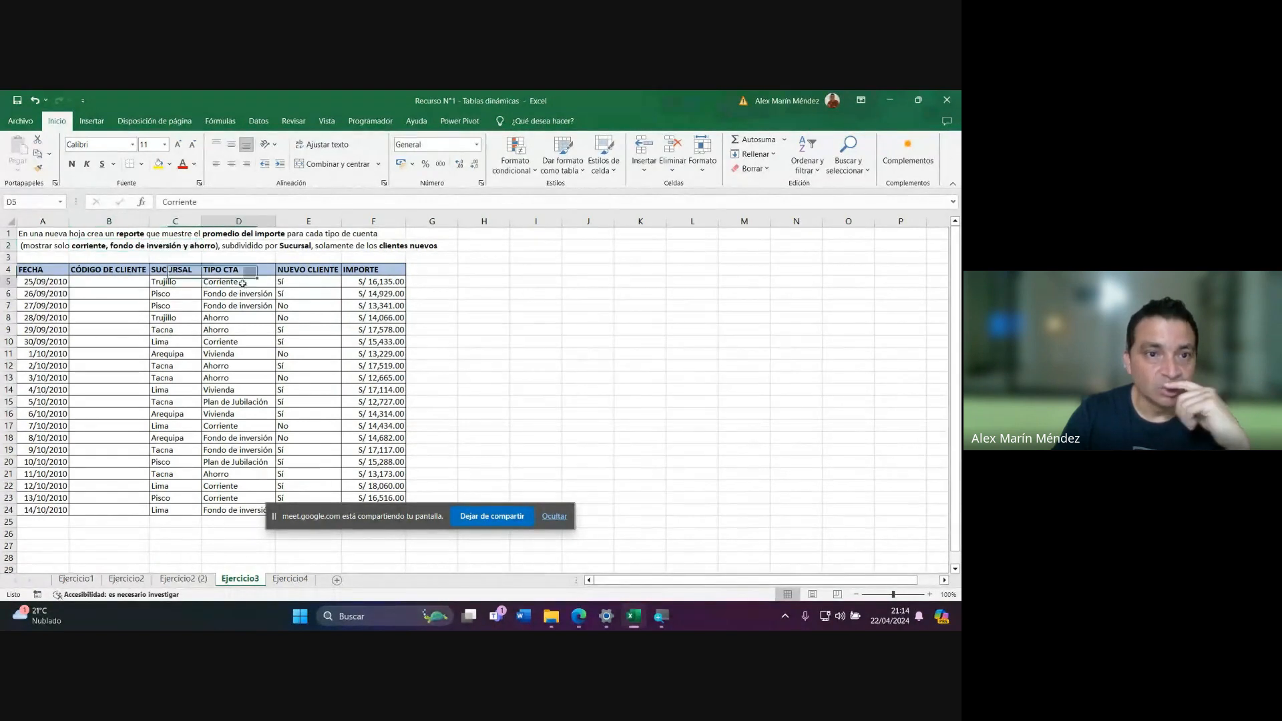
left_click_drag(242, 283, 235, 509)
left_click(242, 382)
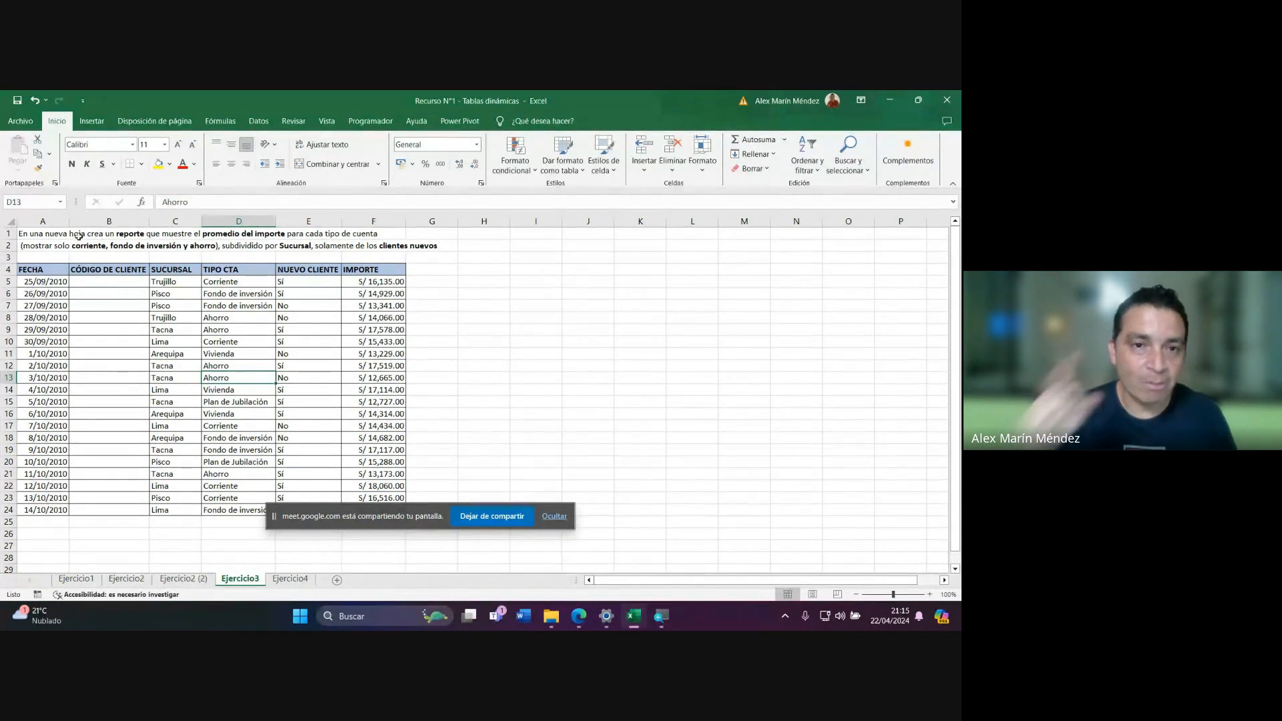
Convert the Ejercicio3 data range A4:F24 into a table with headers.
left_click(166, 345)
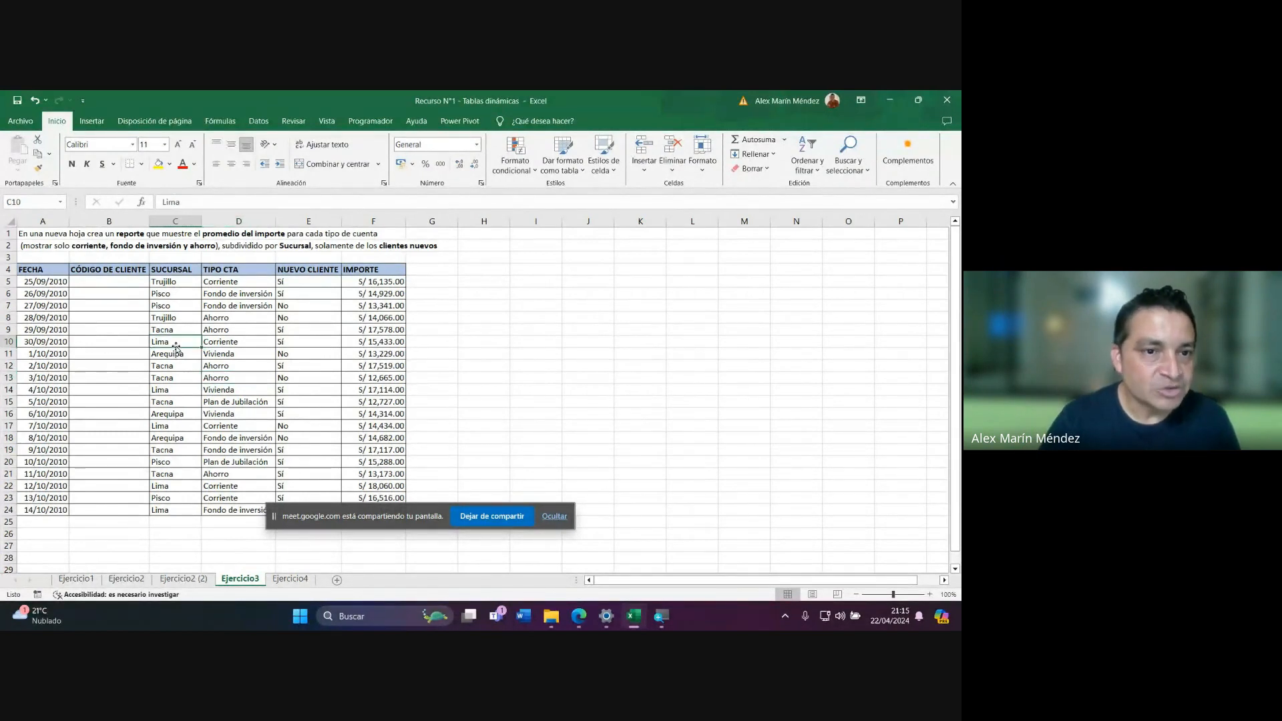
key("ctrl+t")
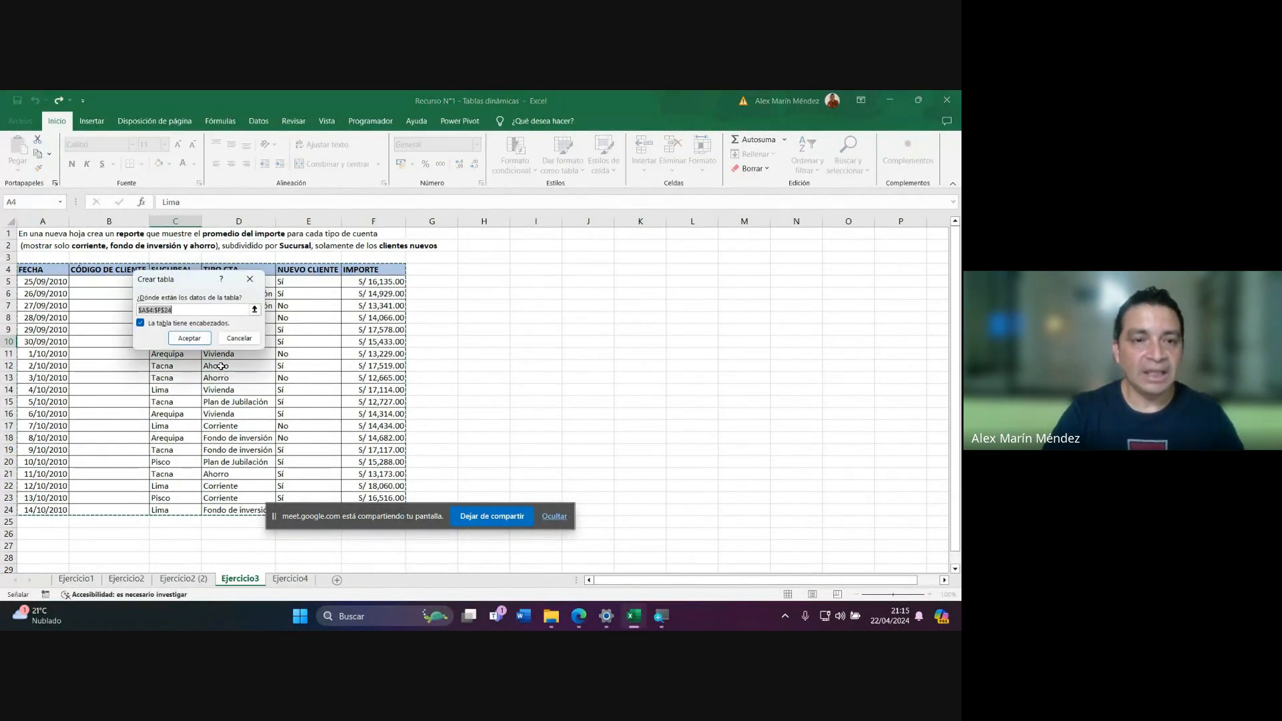
key("Return")
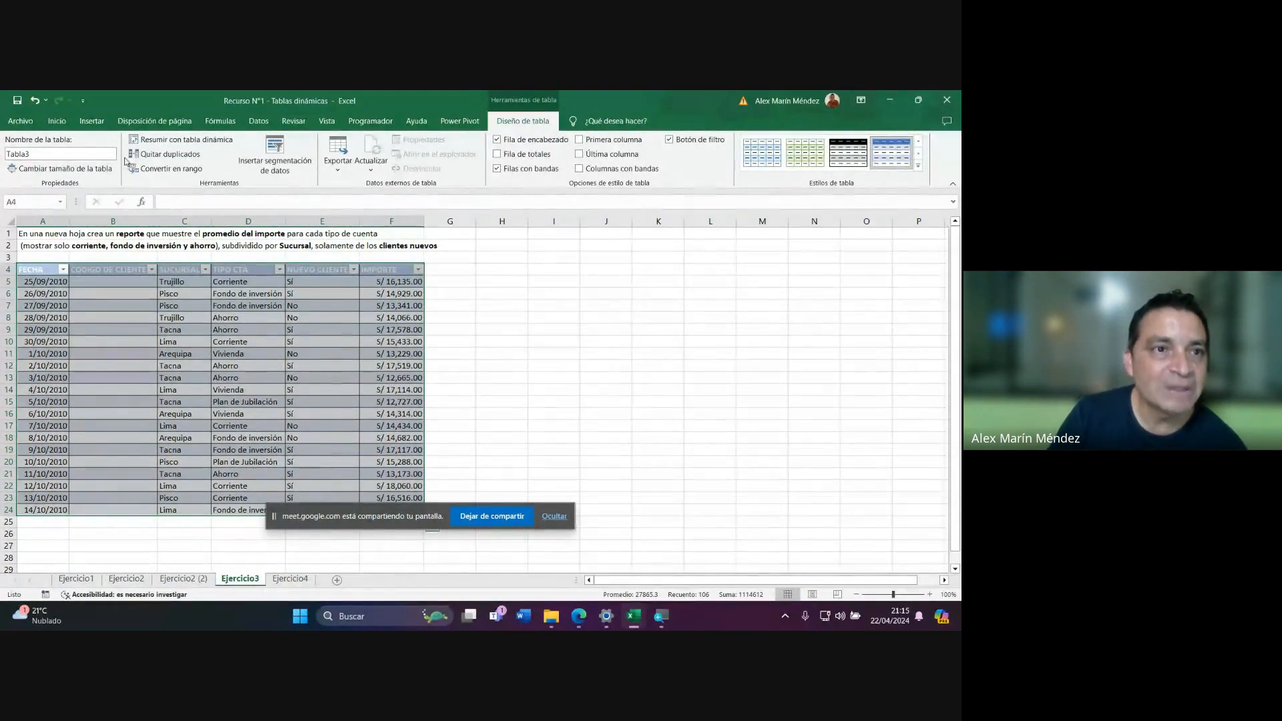
Insert a pivot table based on Tabla3 in a new worksheet.
left_click(91, 121)
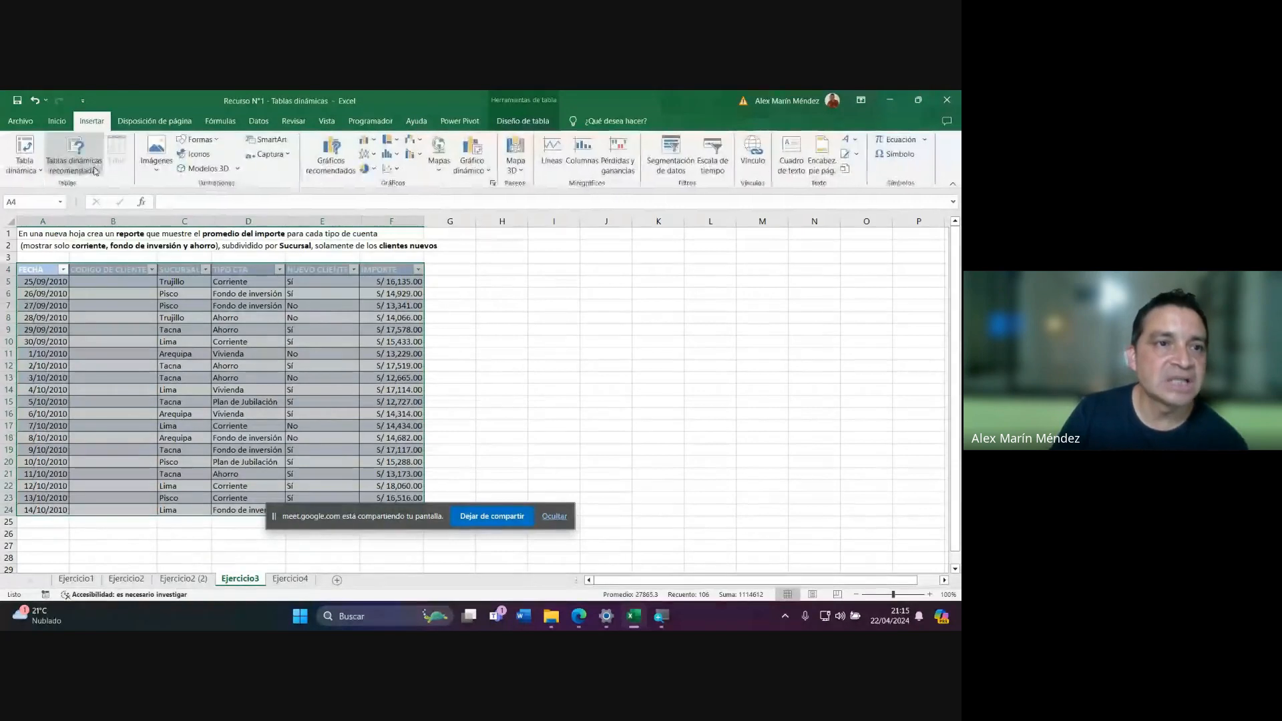
left_click(19, 163)
left_click_drag(191, 237, 546, 281)
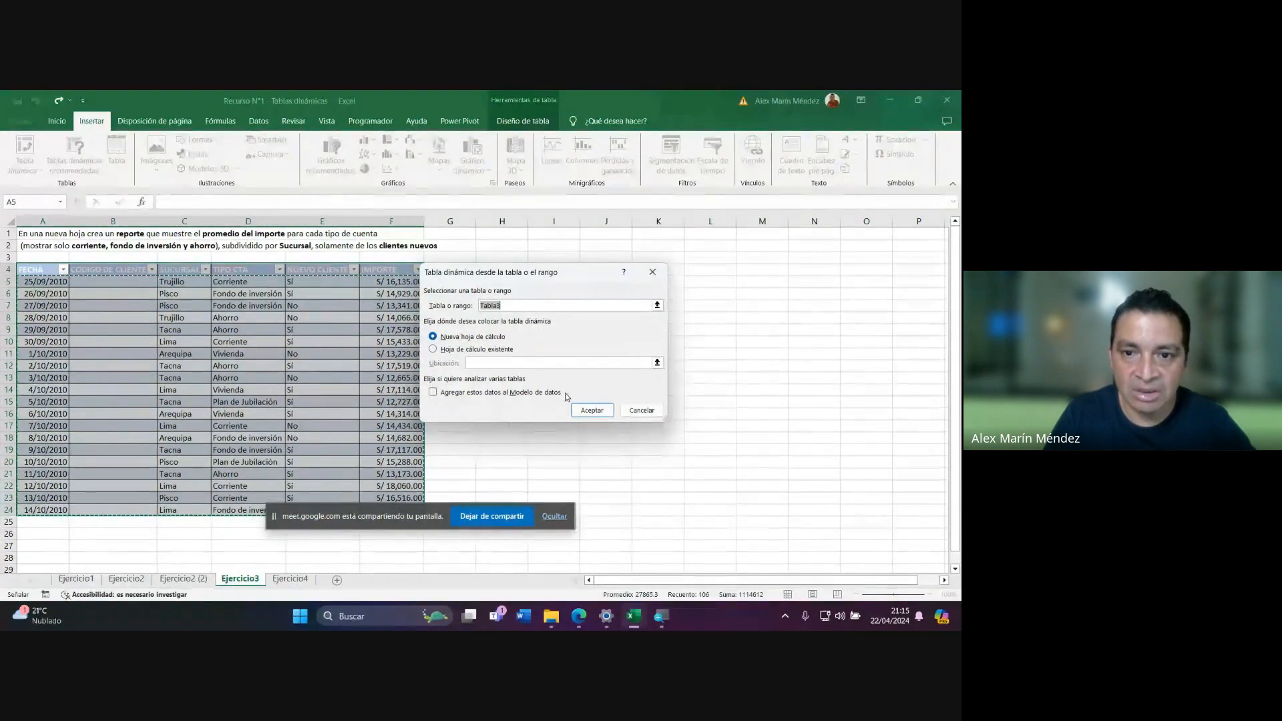
left_click(591, 410)
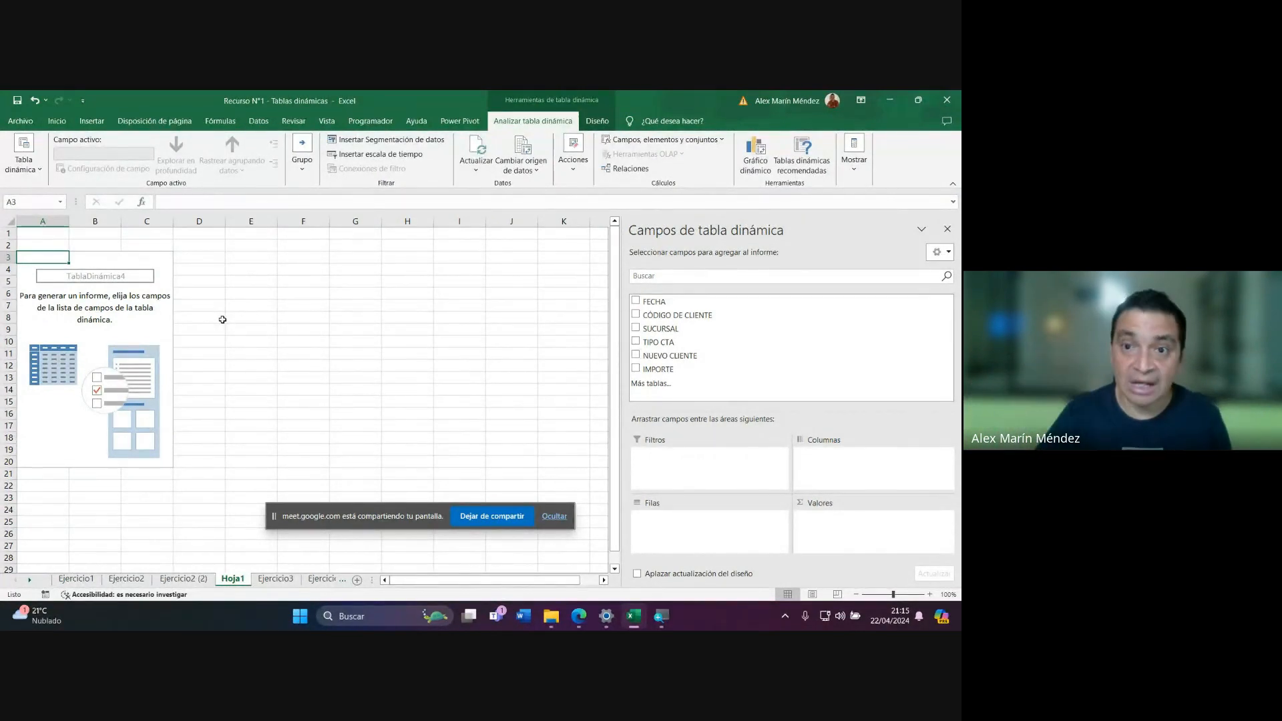
Recheck the Ejercicio3 instructions and add the IMPORTE field to the values of the pivot table on Hoja1.
left_click(274, 579)
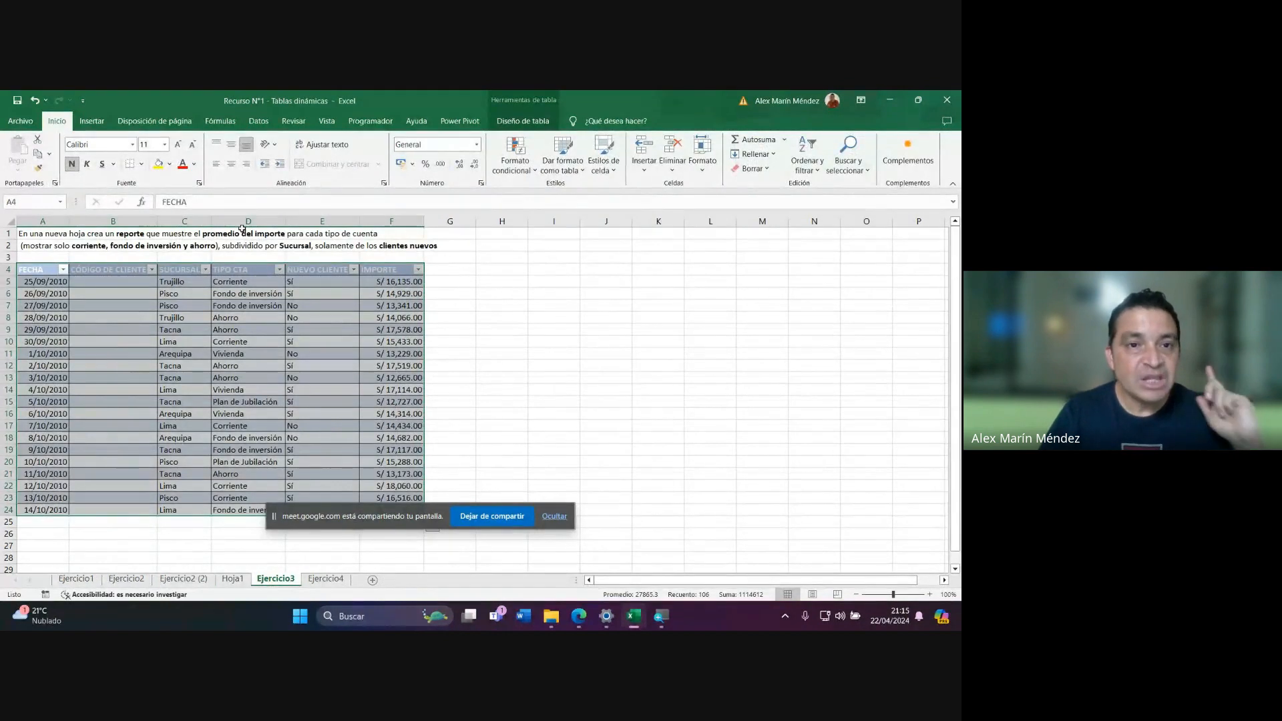
left_click(232, 579)
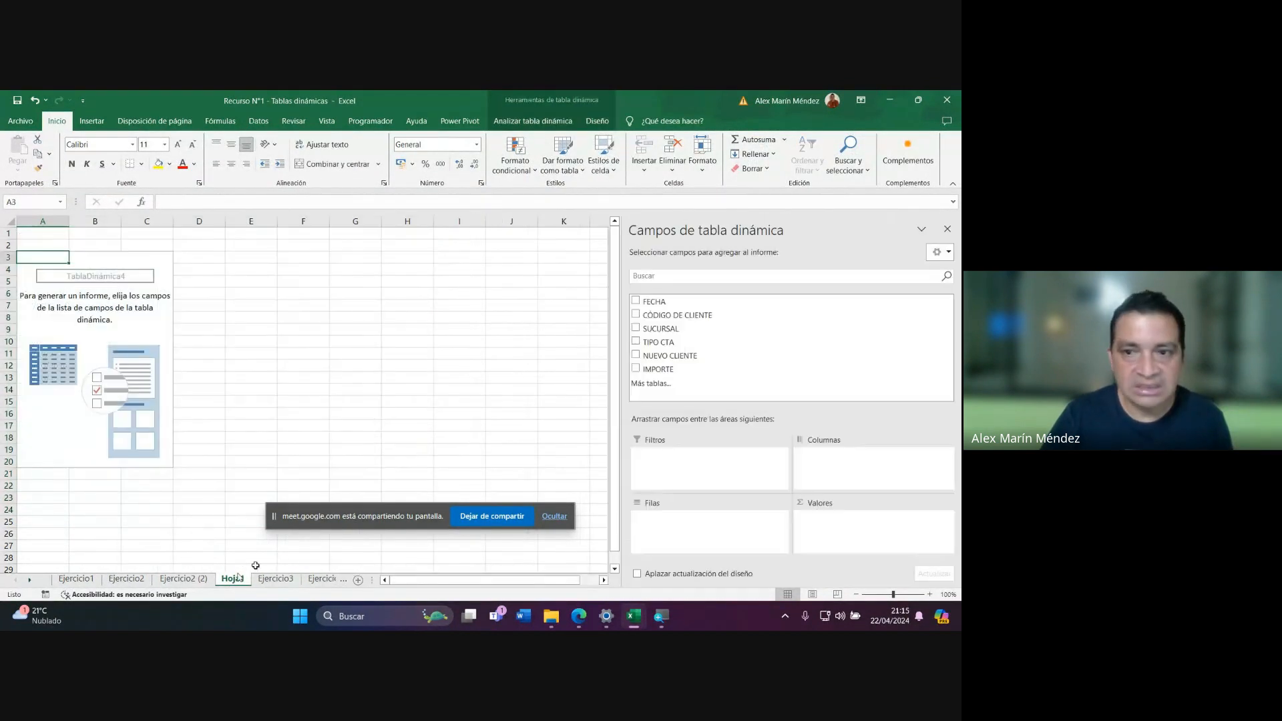
left_click(661, 369)
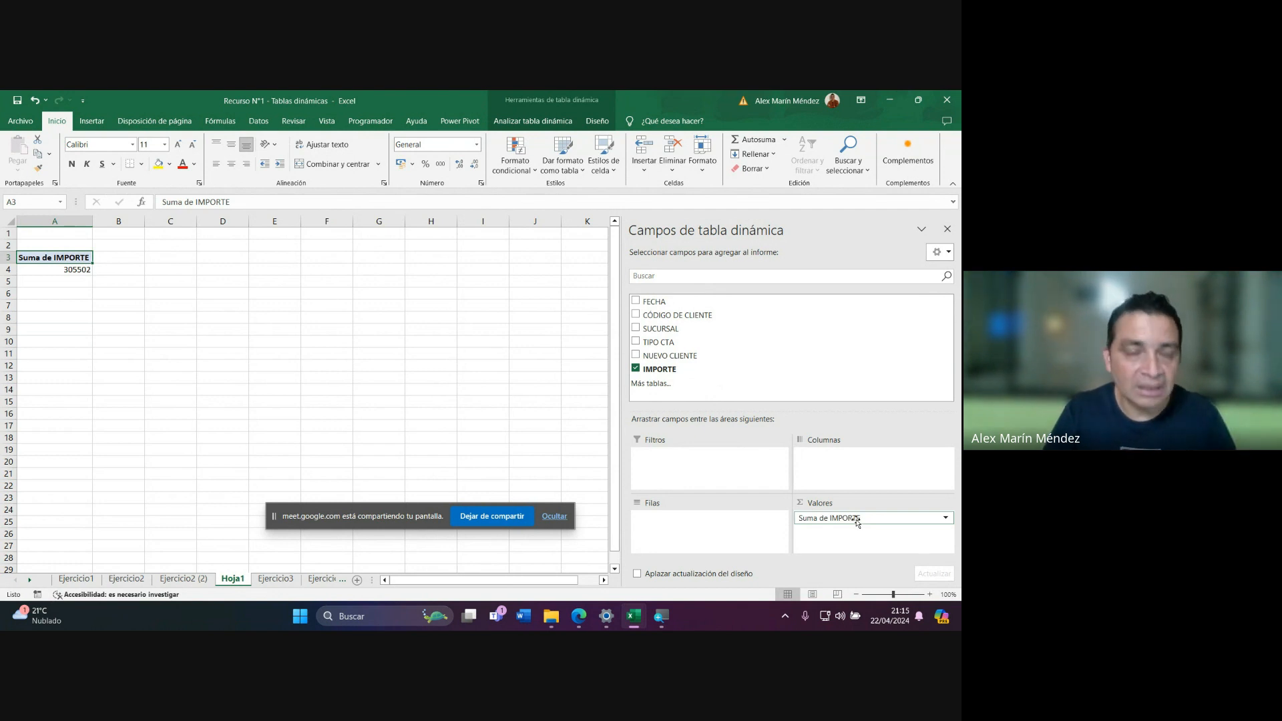
Summarize the IMPORTE value field of the pivot table on Hoja1 by Promedio, keeping the name Promedio de IMPORTE.
left_click(946, 520)
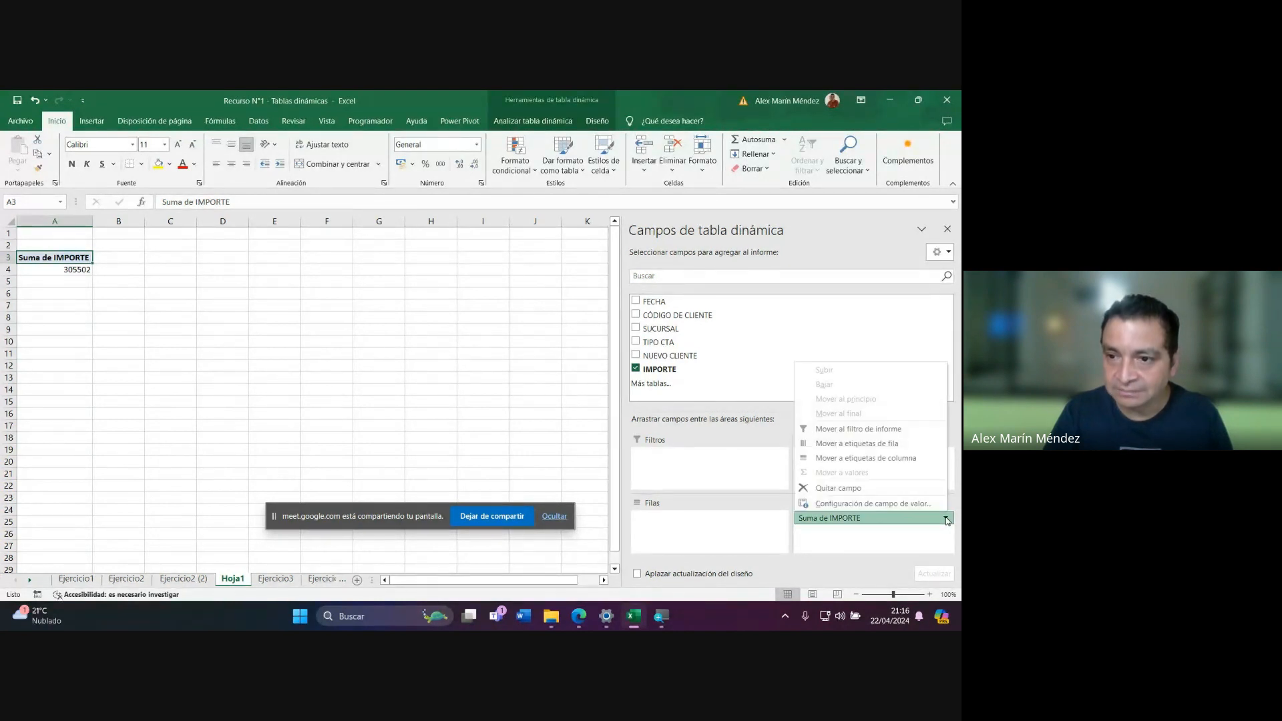
left_click(862, 504)
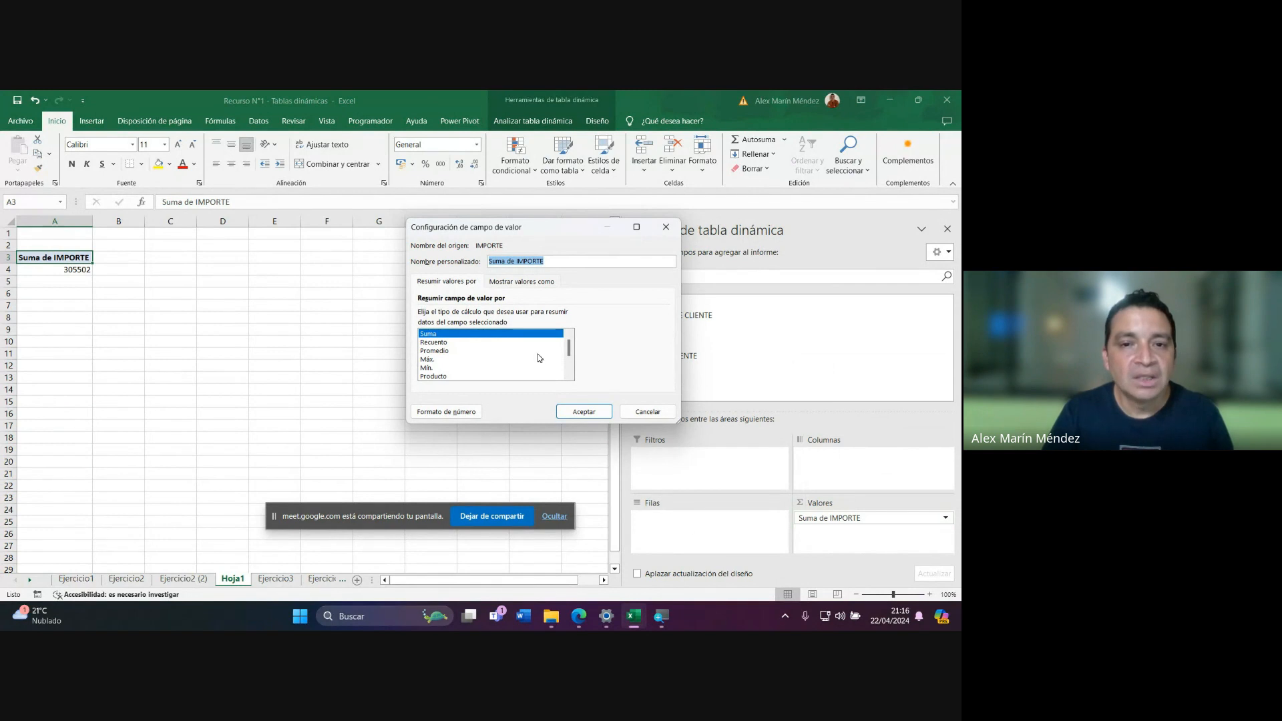
left_click(444, 352)
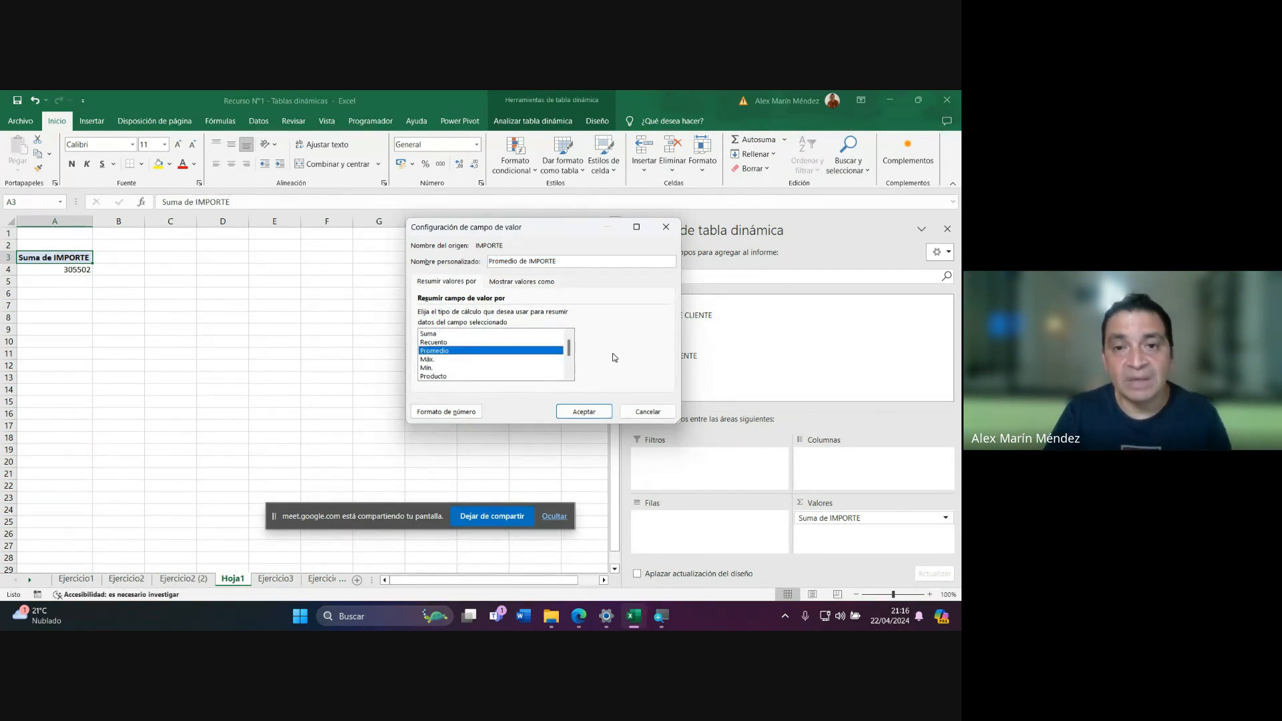
left_click(443, 334)
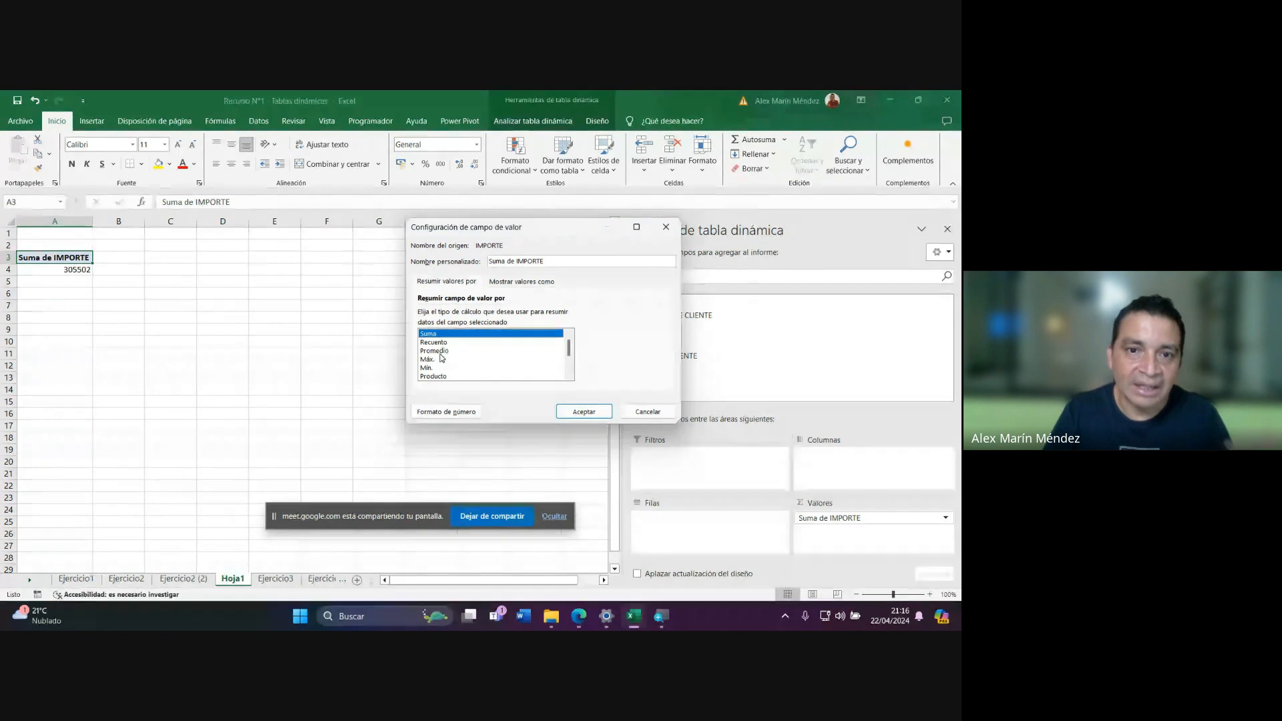
left_click(440, 352)
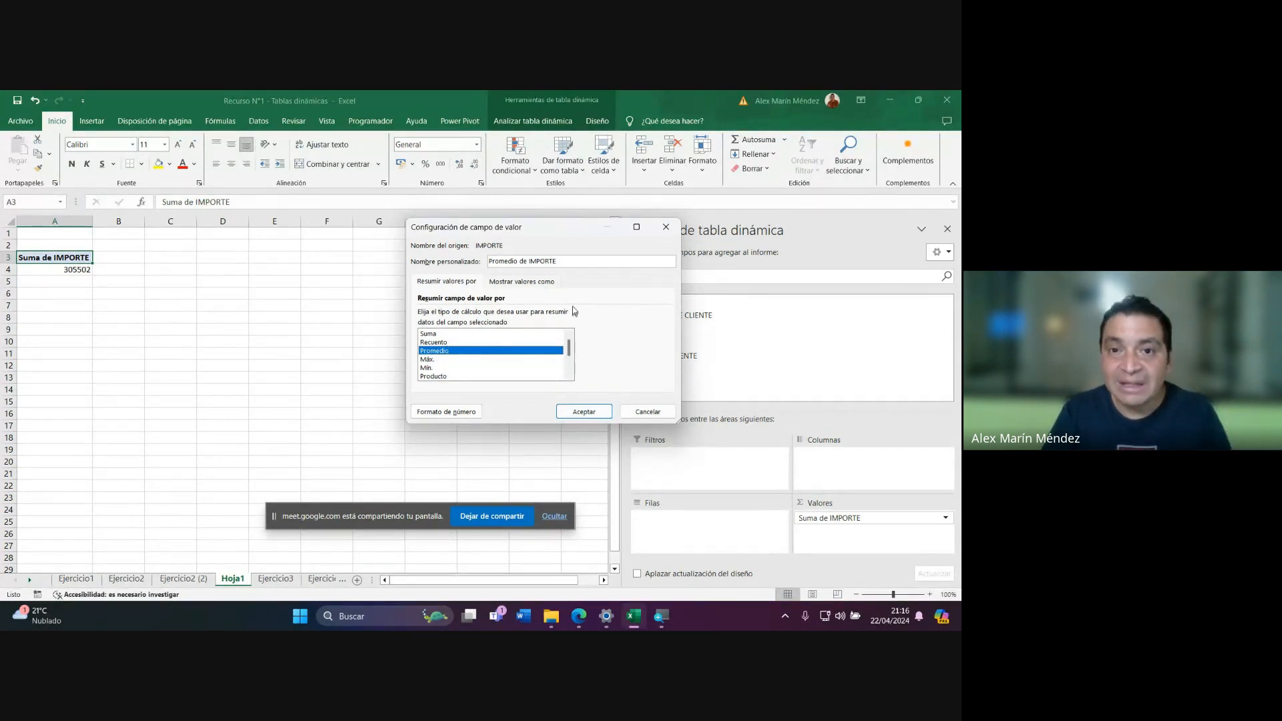
left_click_drag(561, 261, 481, 263)
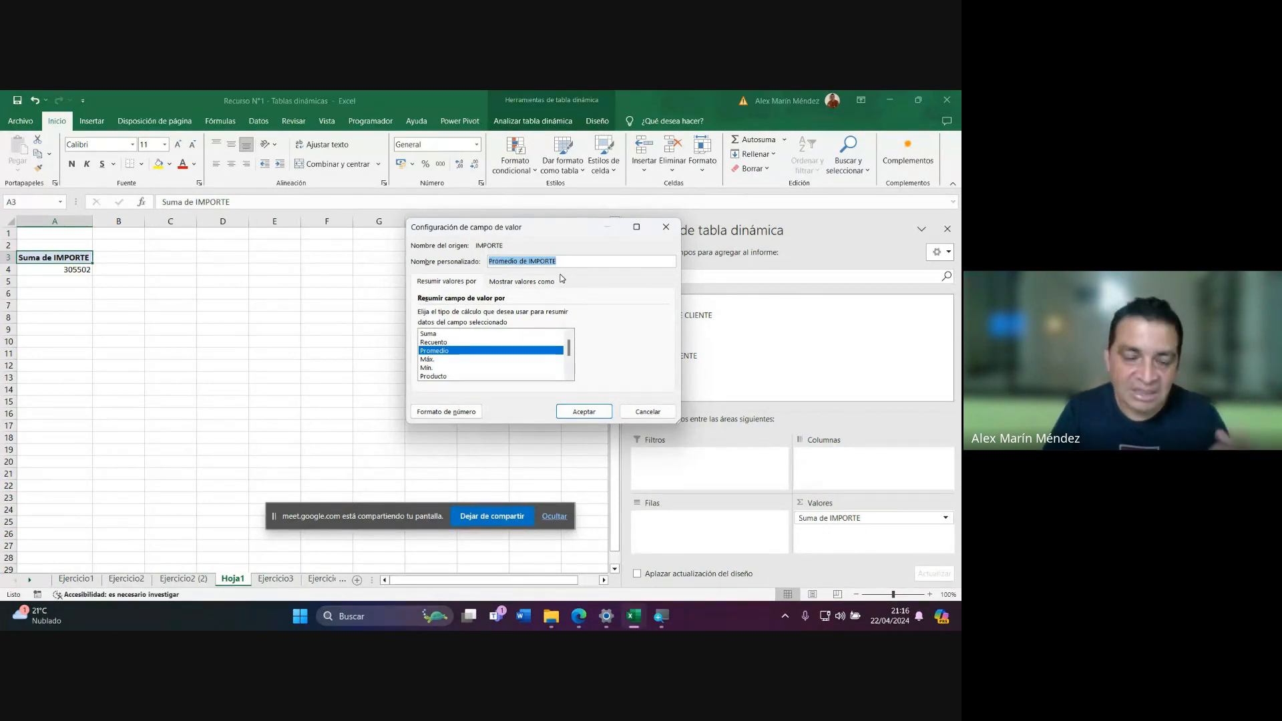
left_click(593, 411)
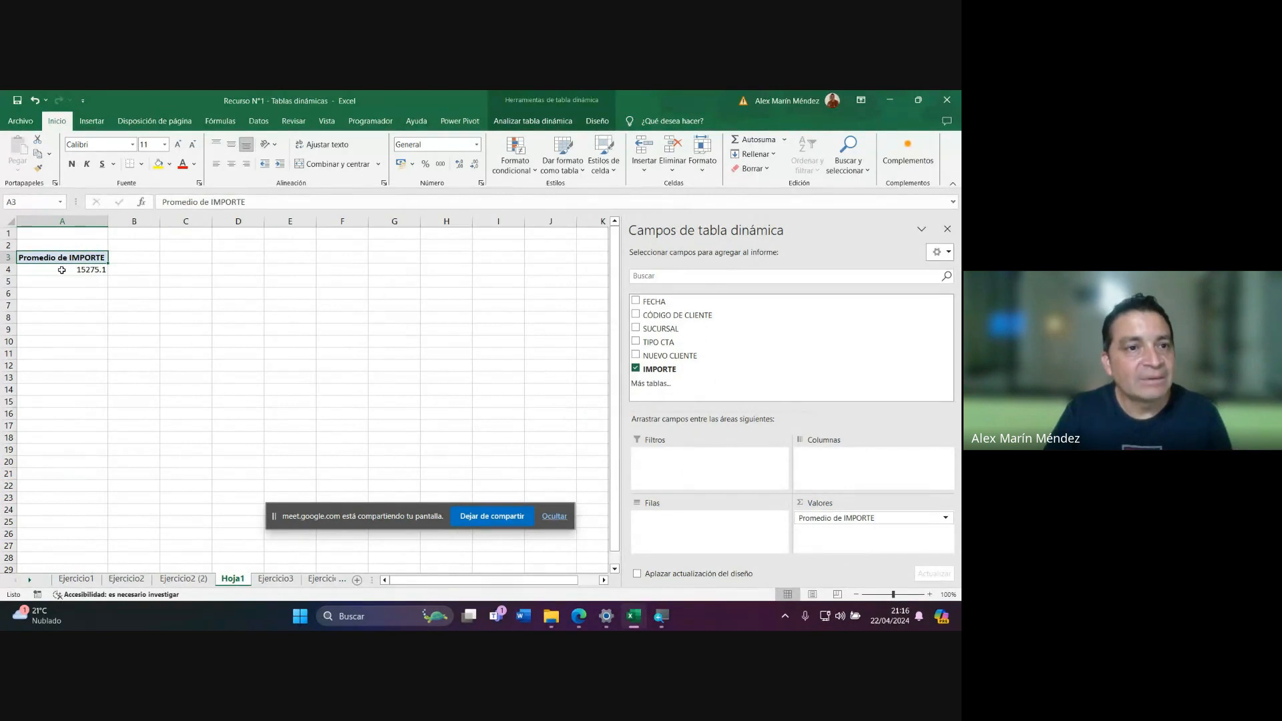
Check the pivot table's average against the IMPORTE data and instructions on Ejercicio3, and add TIPO CTA to the pivot table rows.
left_click(104, 271)
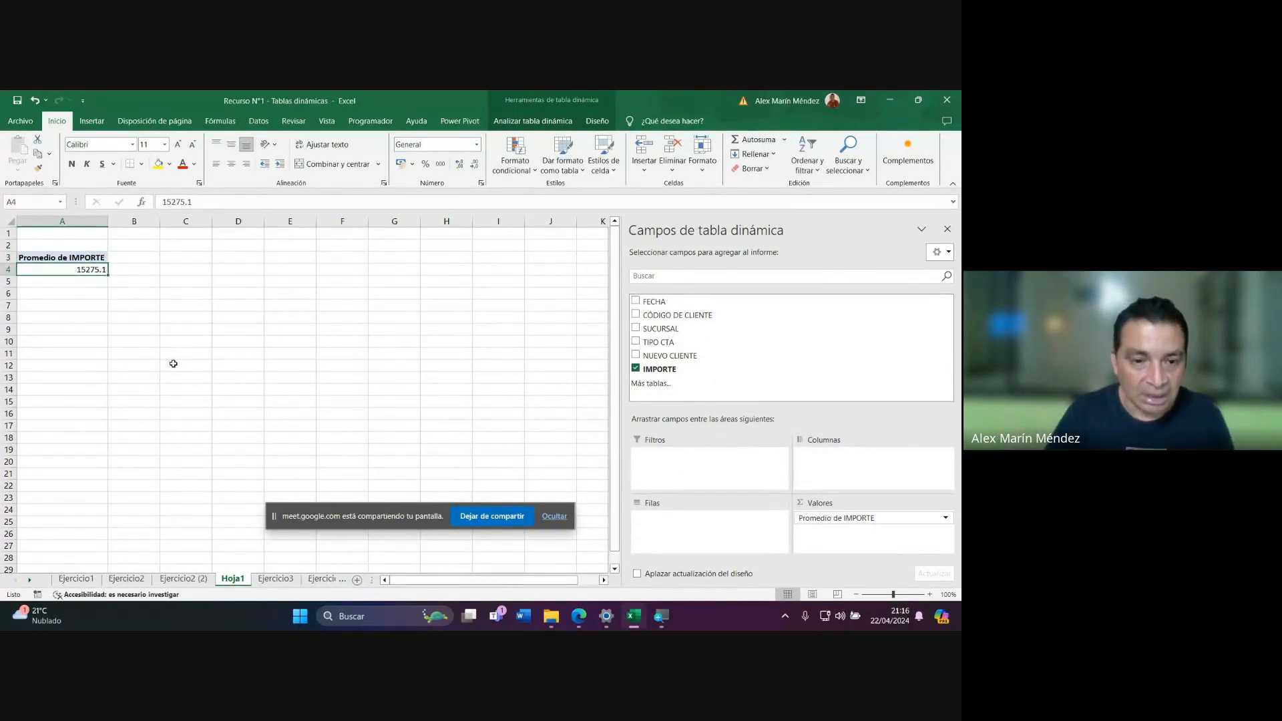
left_click(280, 578)
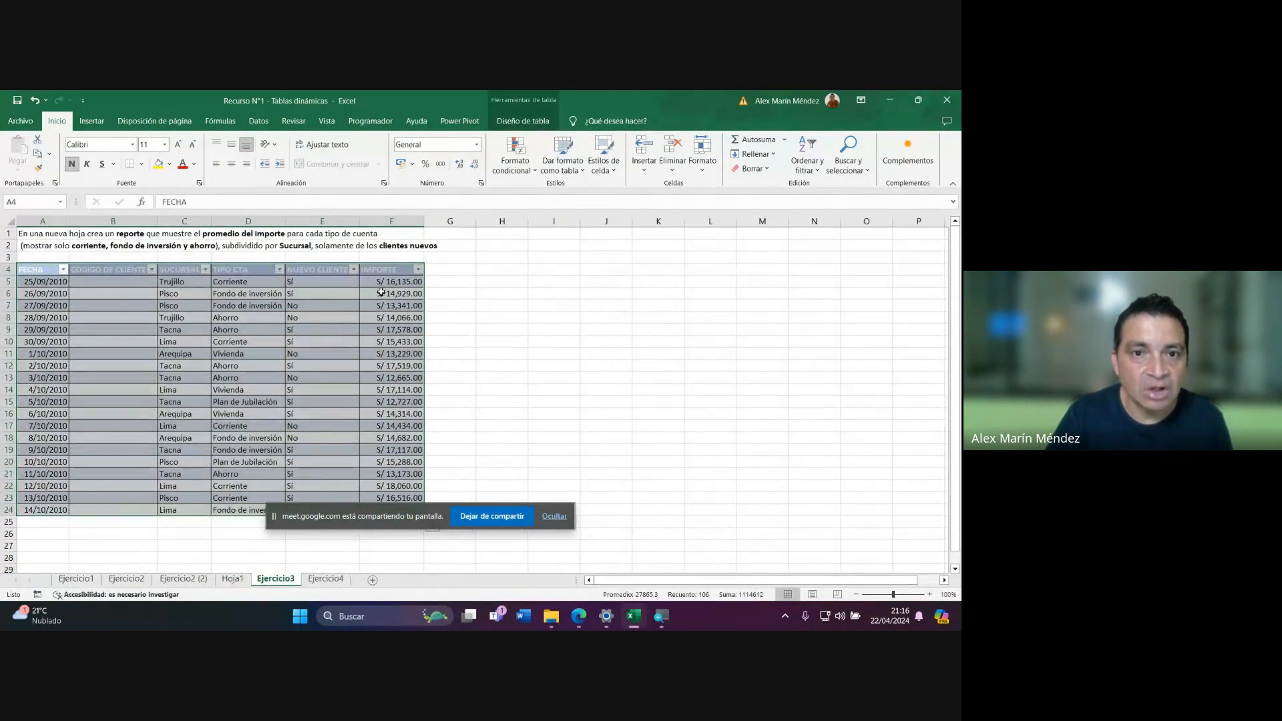
left_click(380, 284)
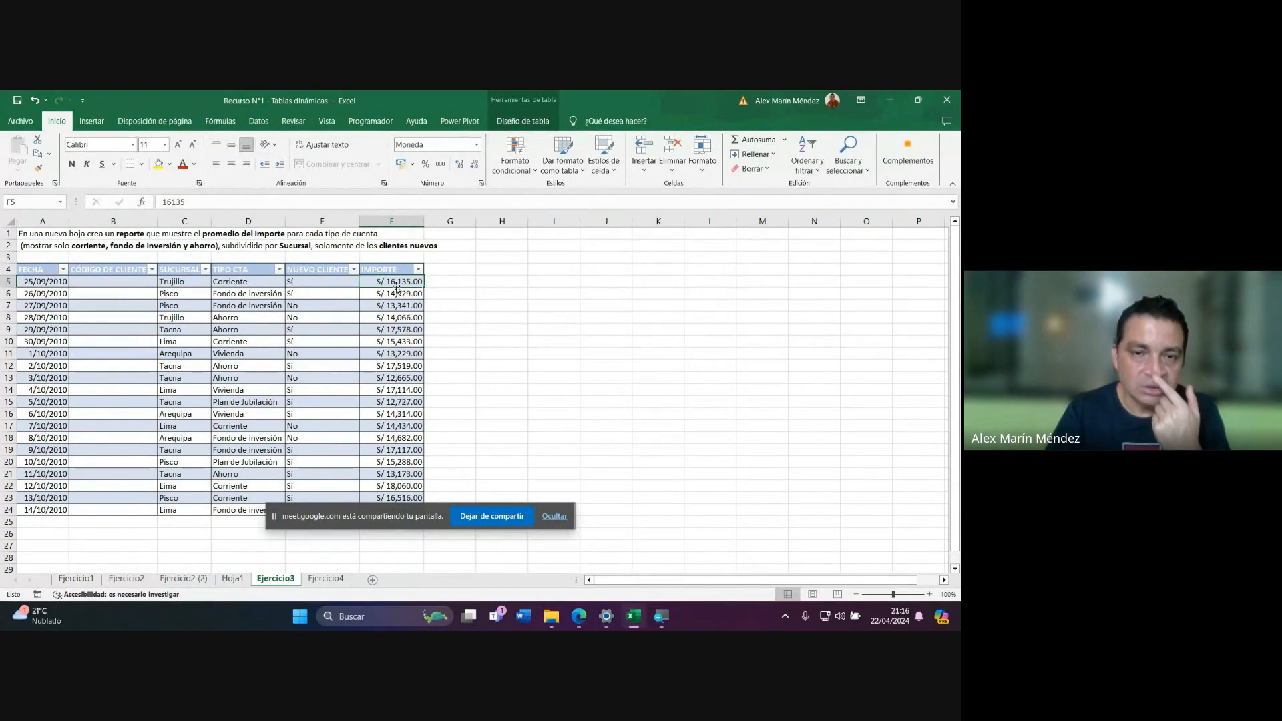
left_click(232, 578)
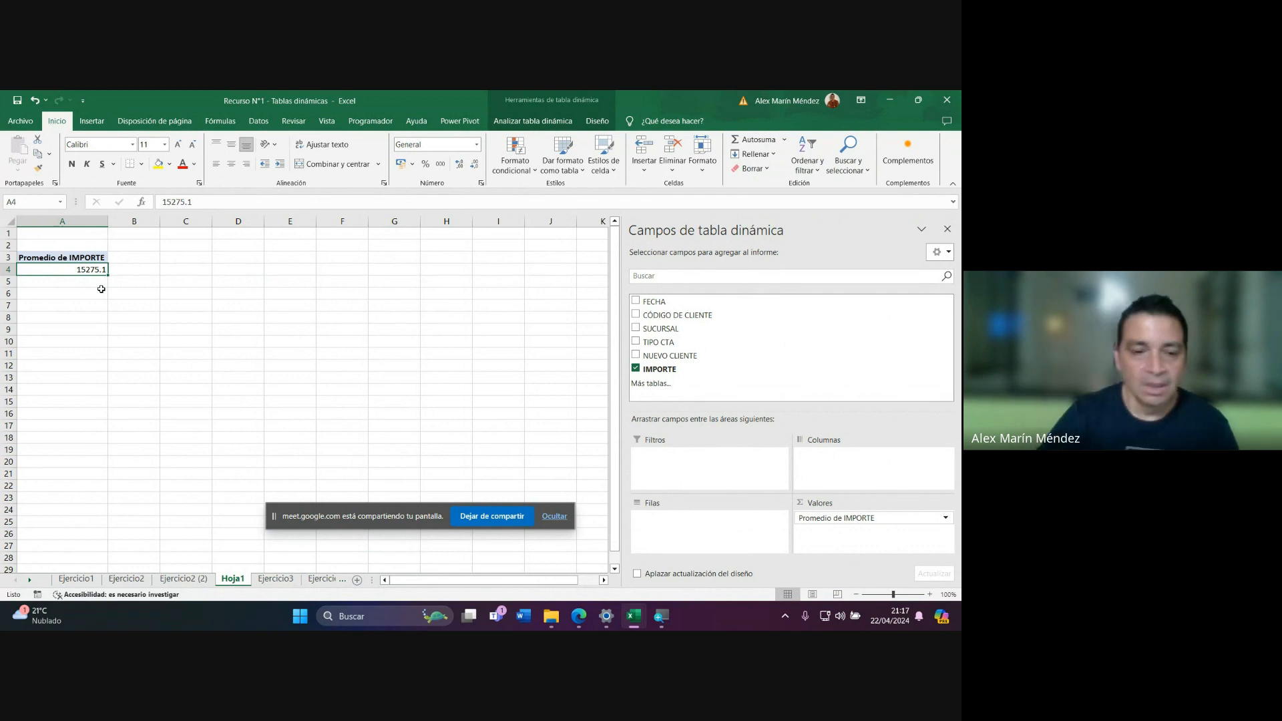
left_click(265, 578)
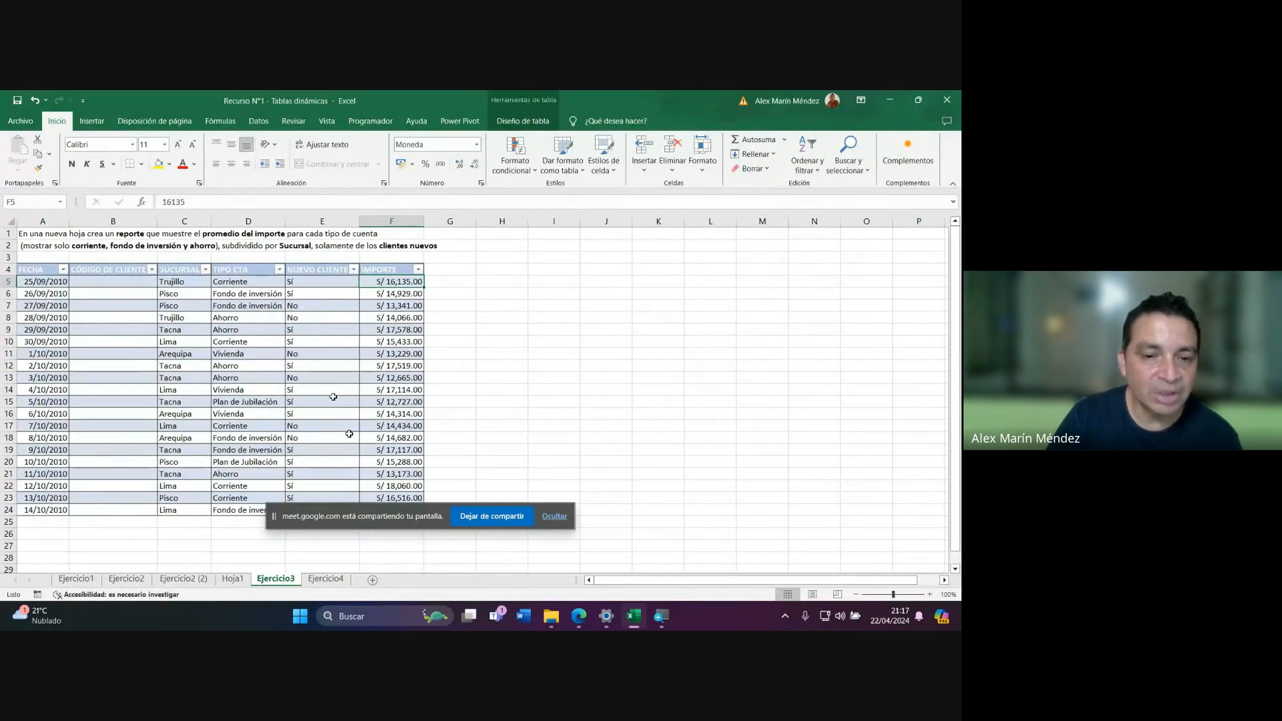
left_click(233, 578)
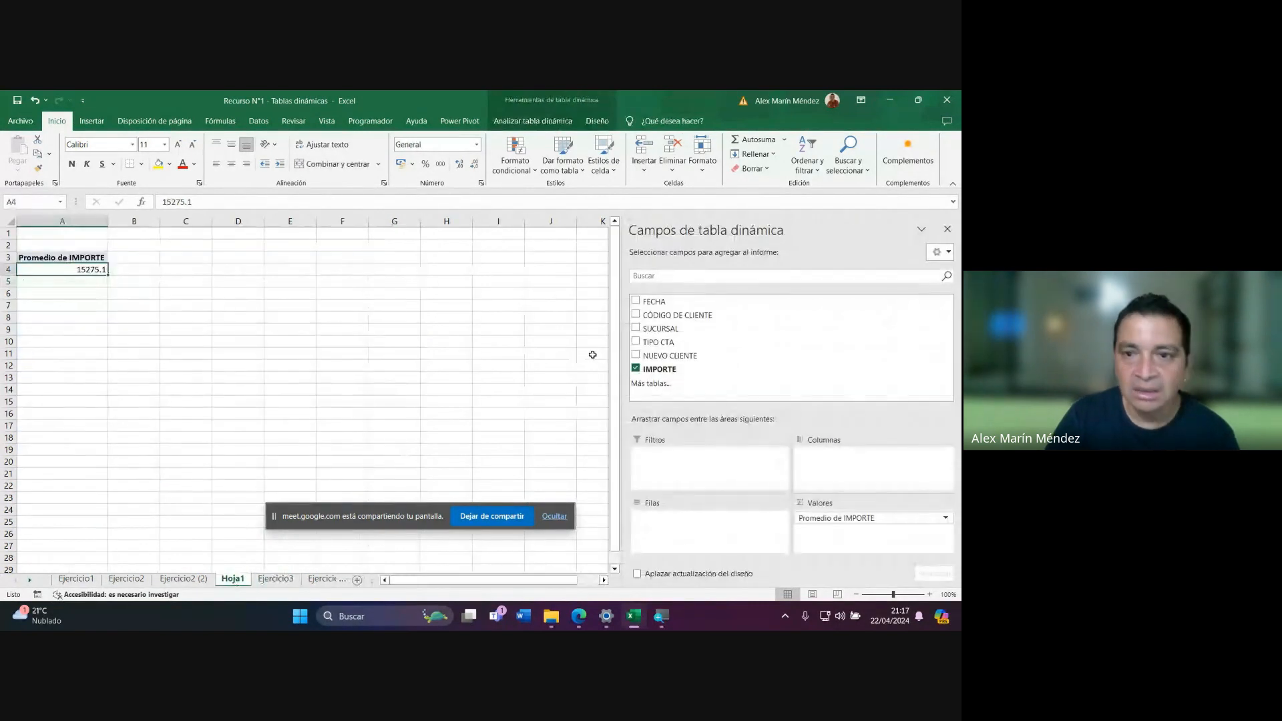
left_click(636, 342)
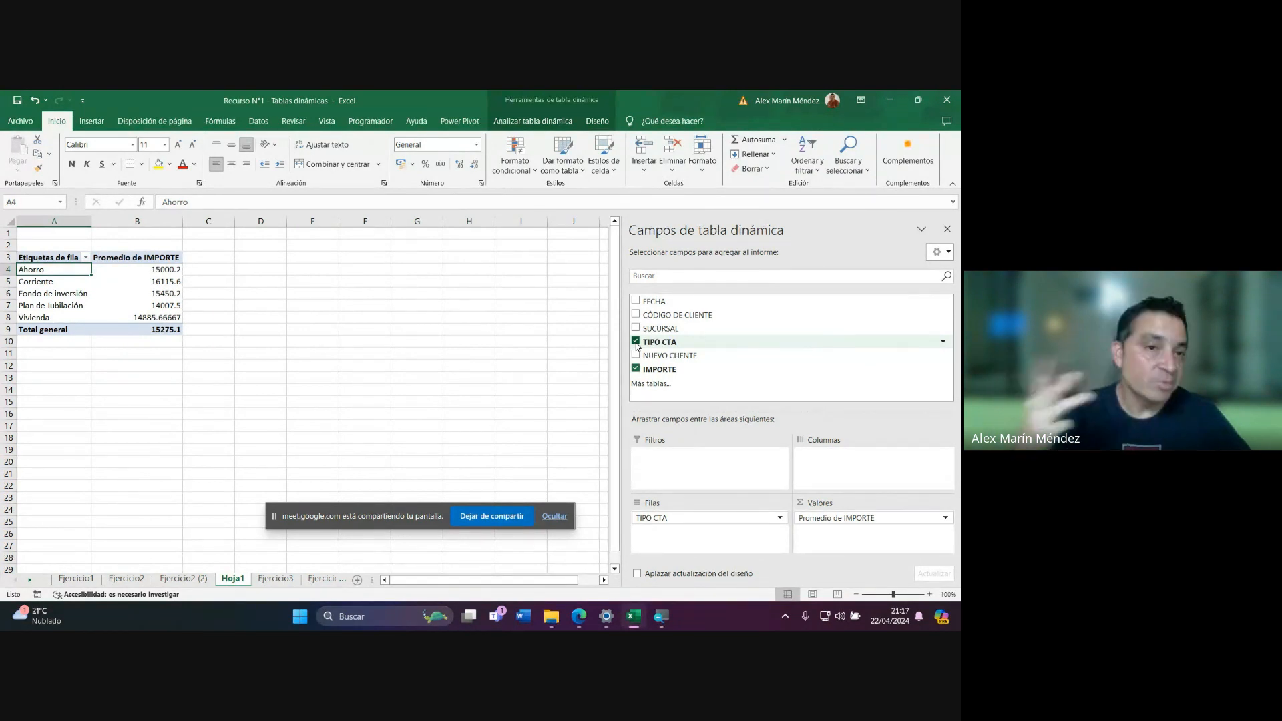
Set the number format of the Promedio de IMPORTE values to Contabilidad with 2 decimals and the S/ symbol.
left_click_drag(157, 271, 159, 327)
left_click(160, 307)
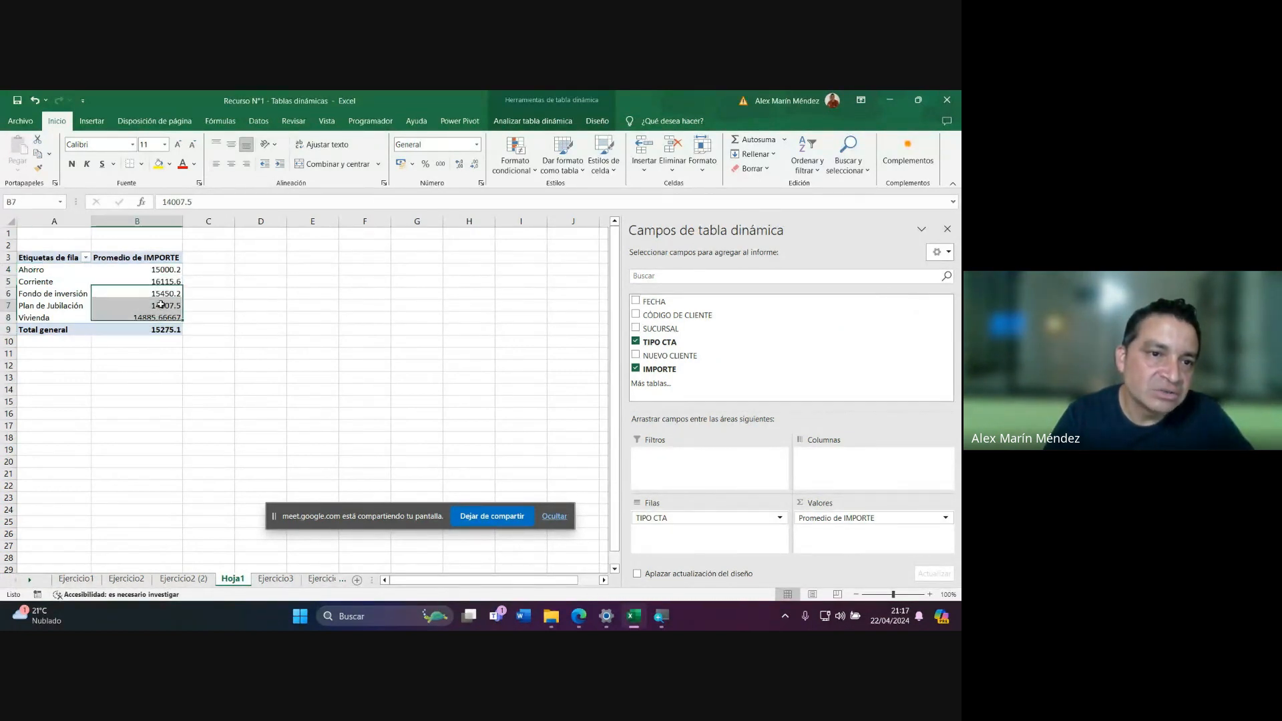
left_click(947, 519)
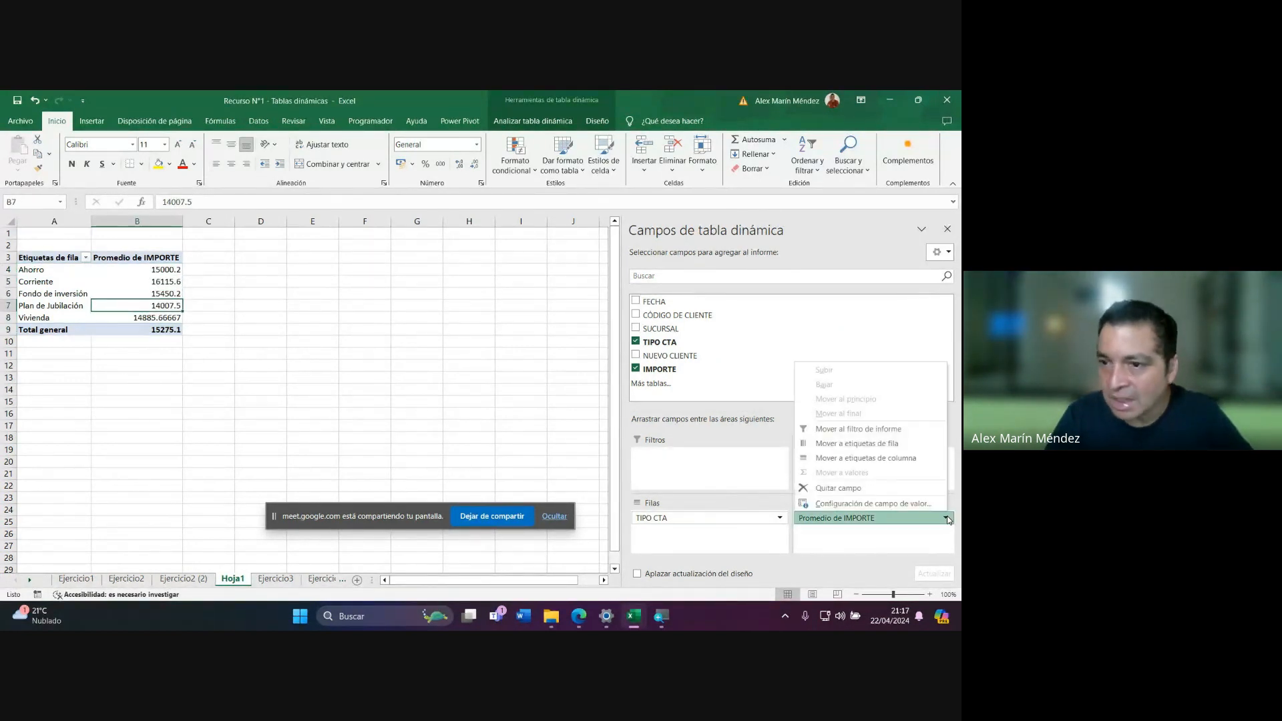
left_click(861, 503)
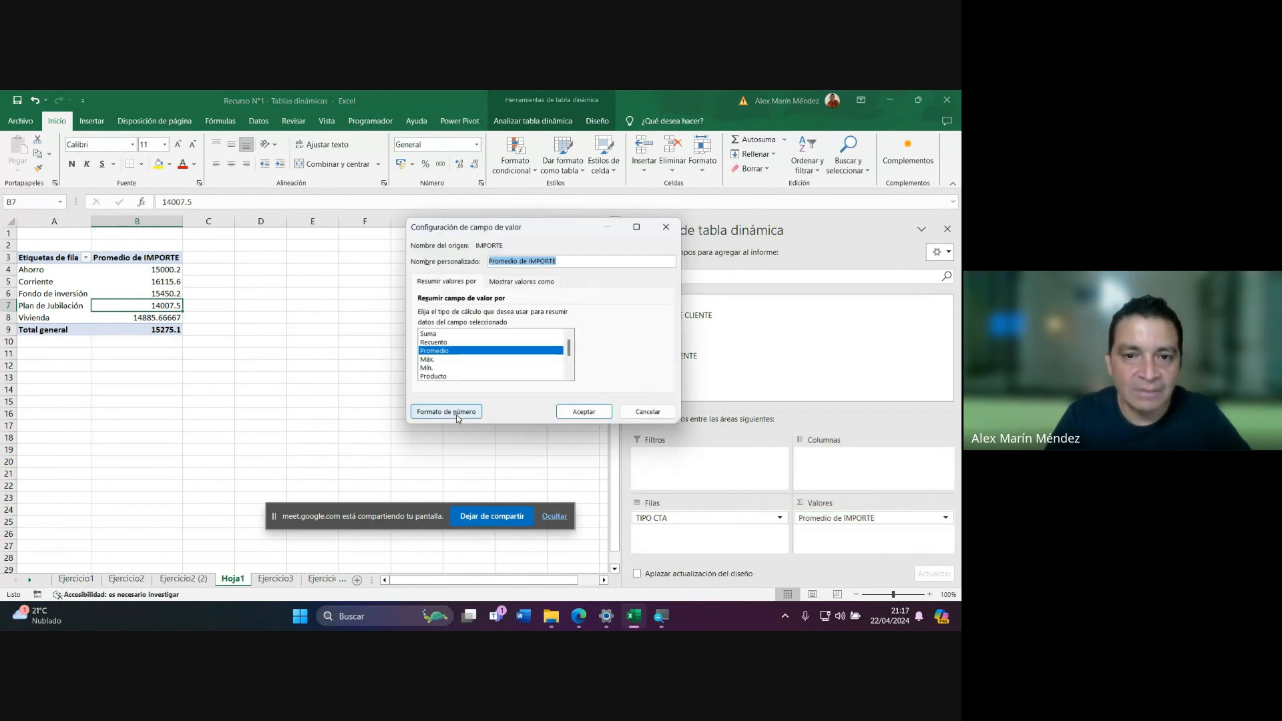
left_click(458, 411)
left_click(401, 257)
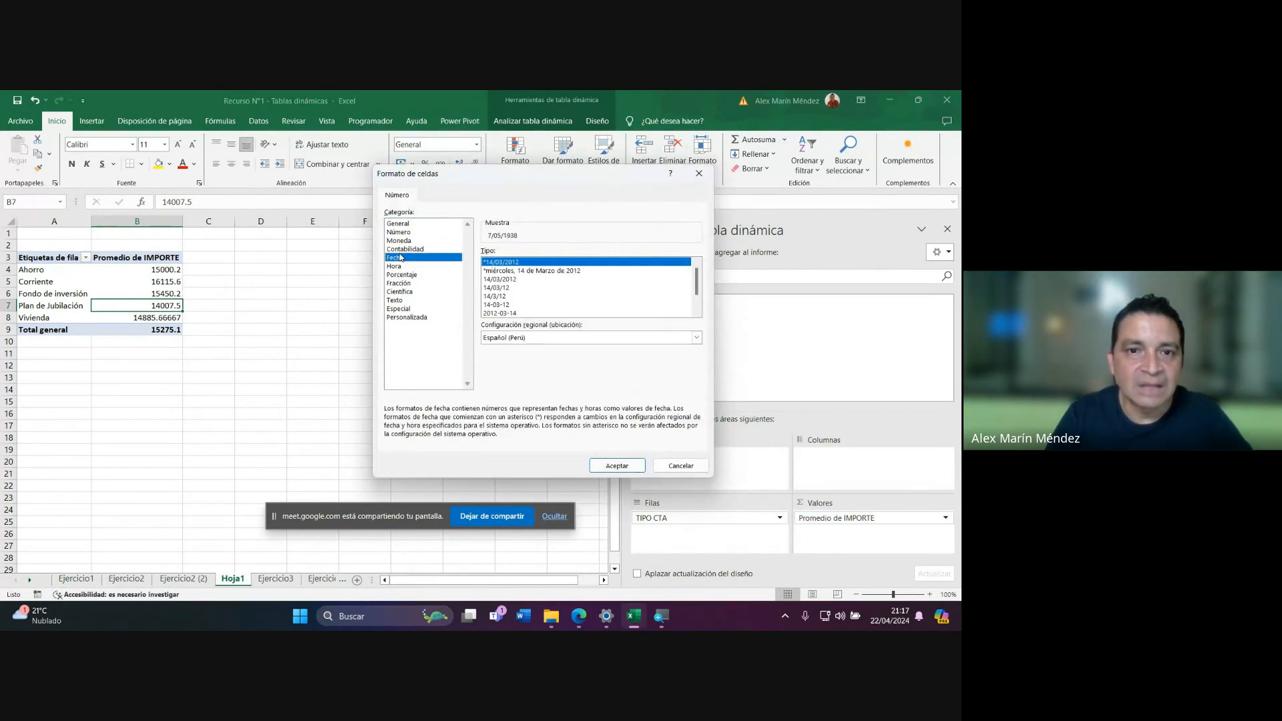
left_click(403, 249)
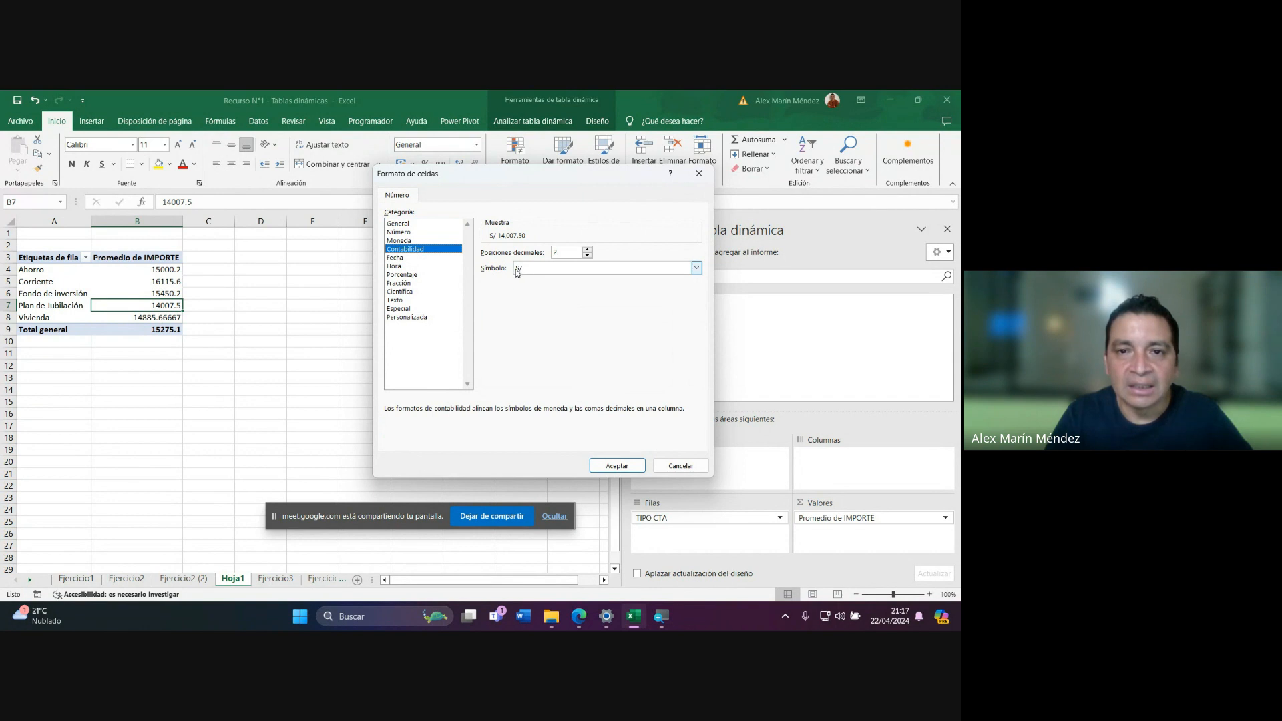
left_click(623, 465)
left_click(585, 411)
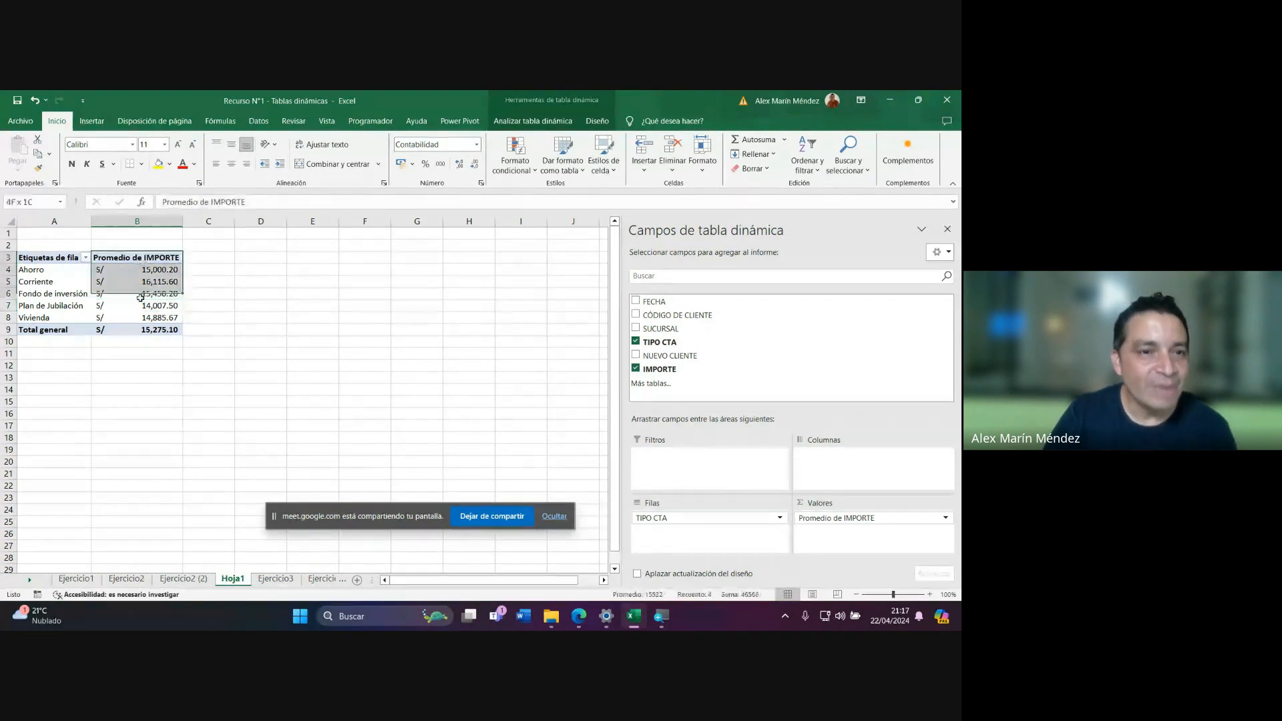
Compare the account types listed in the pivot table with those requested in the Ejercicio3 instructions.
left_click_drag(52, 258, 54, 319)
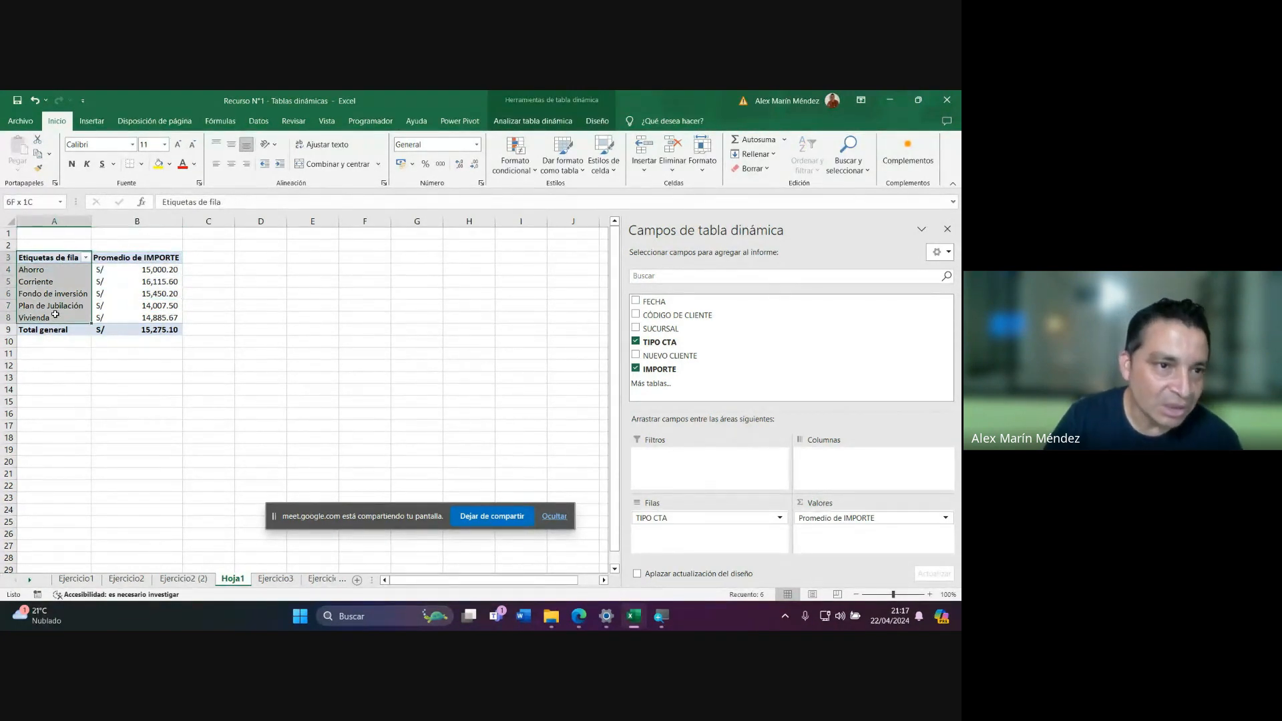
left_click(230, 296)
left_click(175, 304)
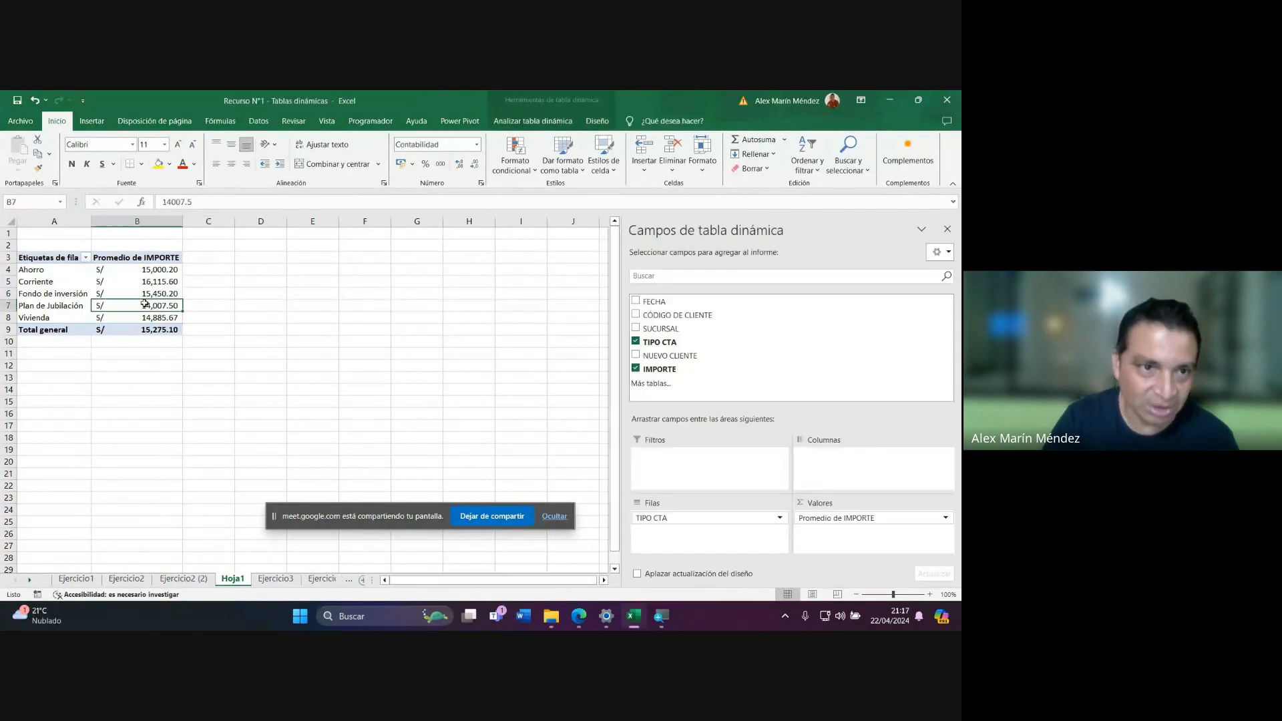
left_click(275, 578)
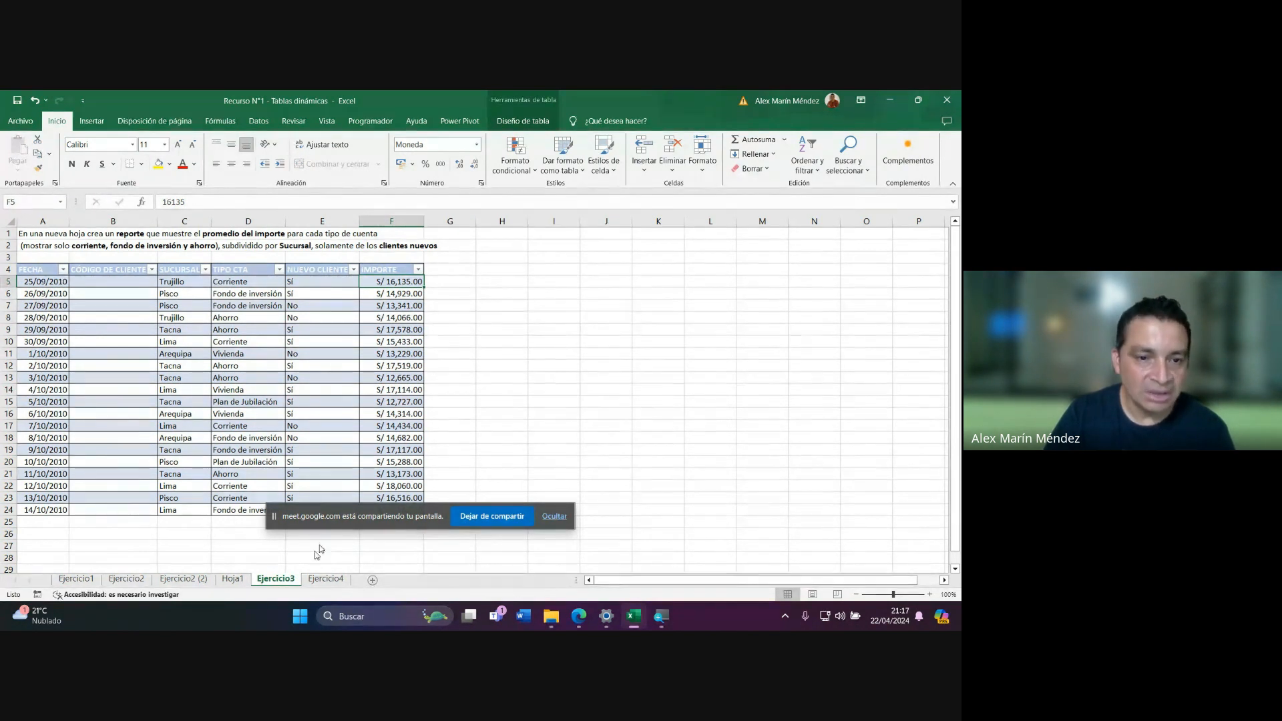
left_click(235, 579)
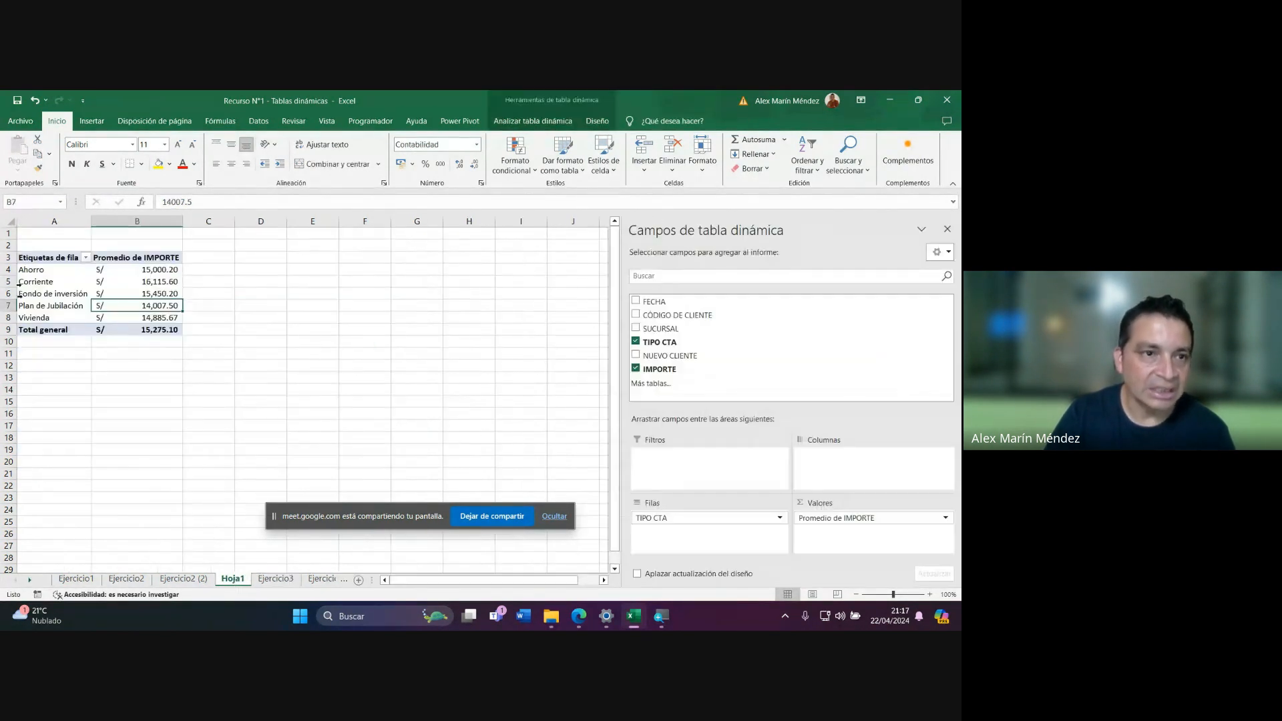
Try filtering the pivot table's row labels to Ahorro, Corriente and Fondo de inversión, and undo that filter.
left_click(86, 259)
left_click(87, 260)
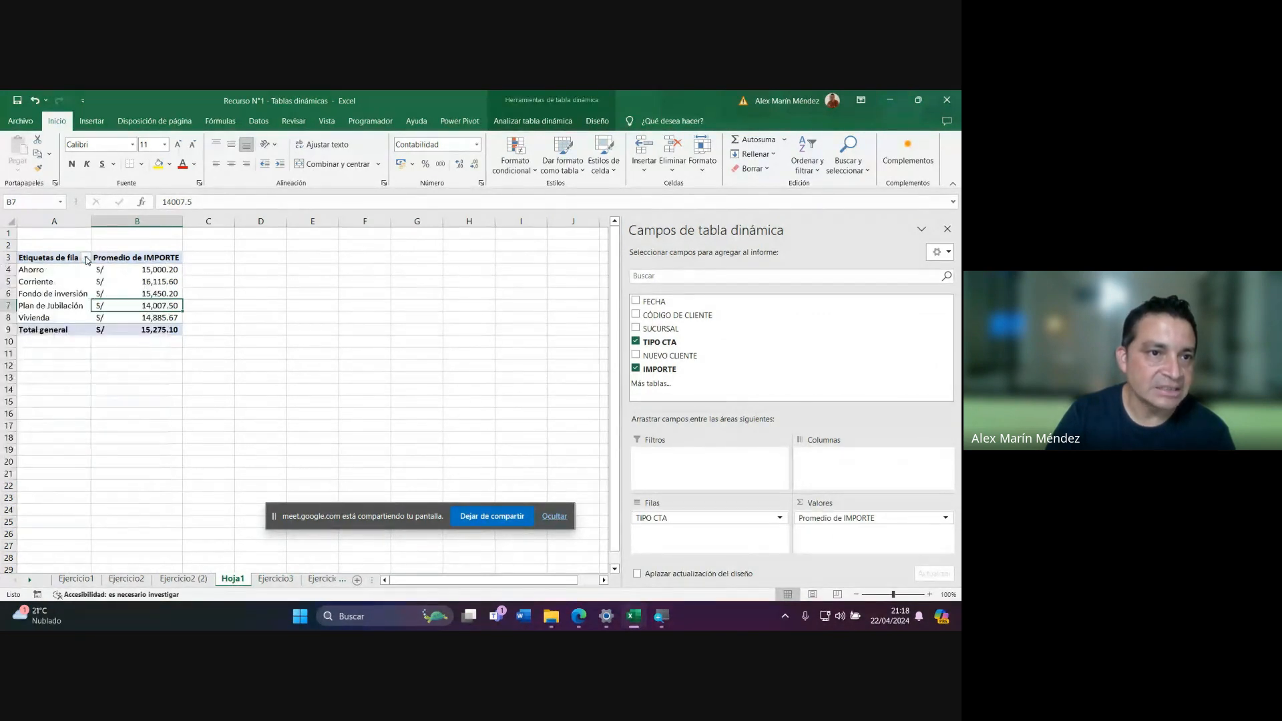
left_click(87, 260)
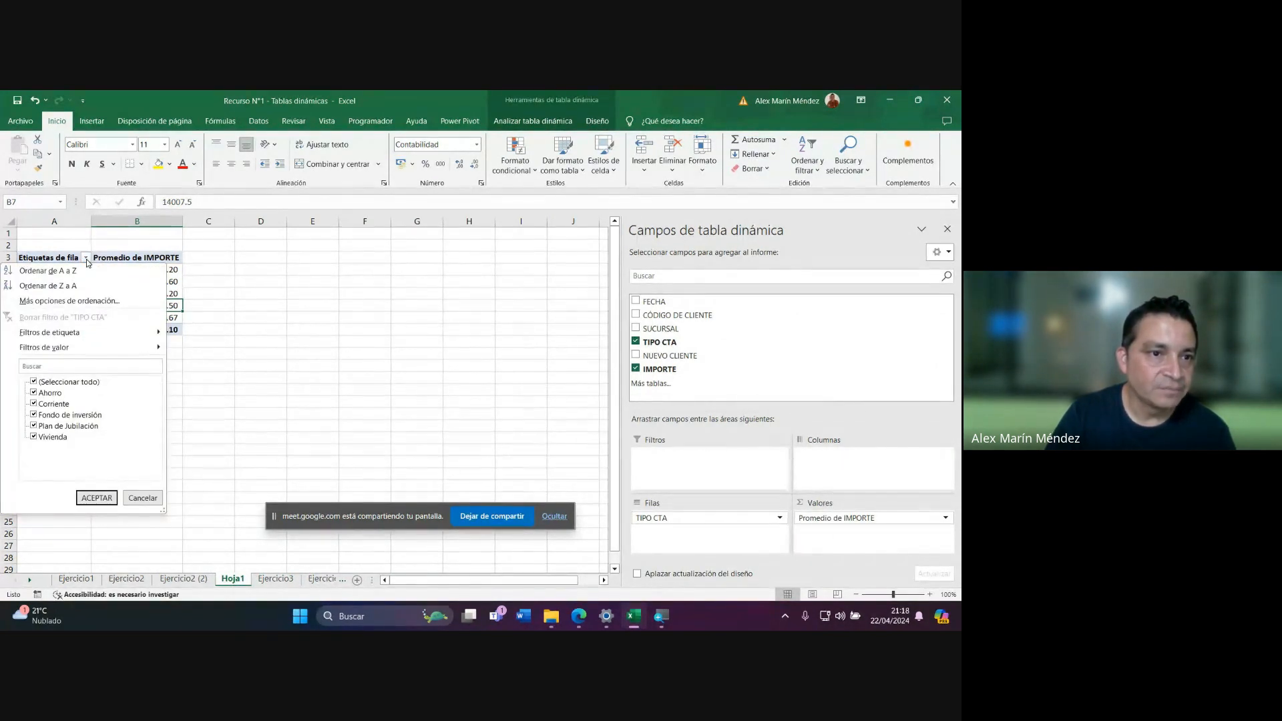
left_click(34, 383)
left_click(34, 393)
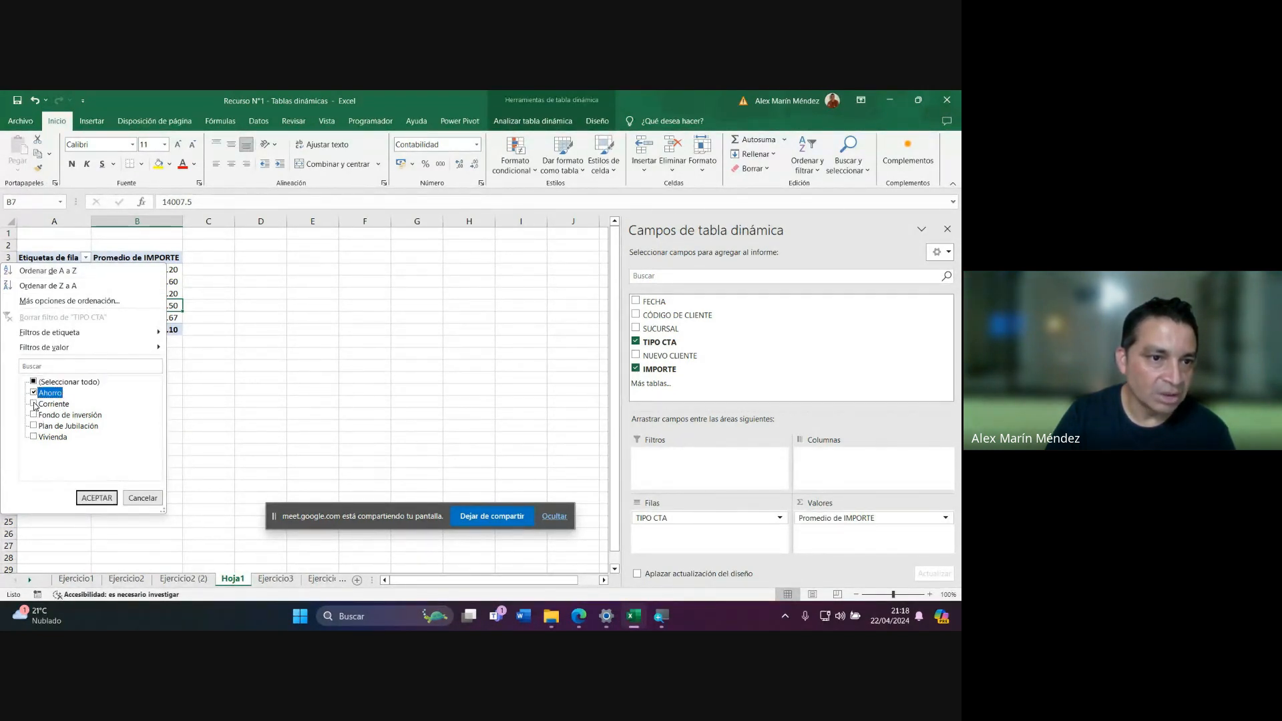
left_click(35, 405)
left_click(34, 415)
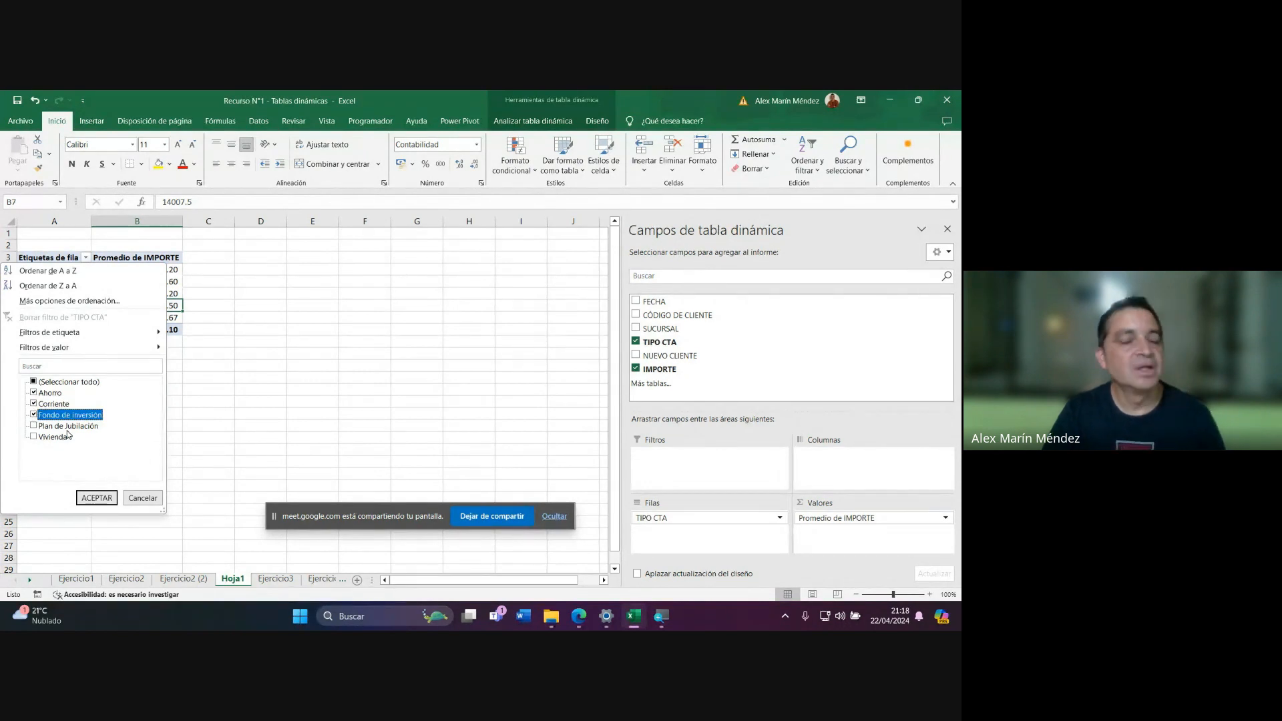
left_click(106, 498)
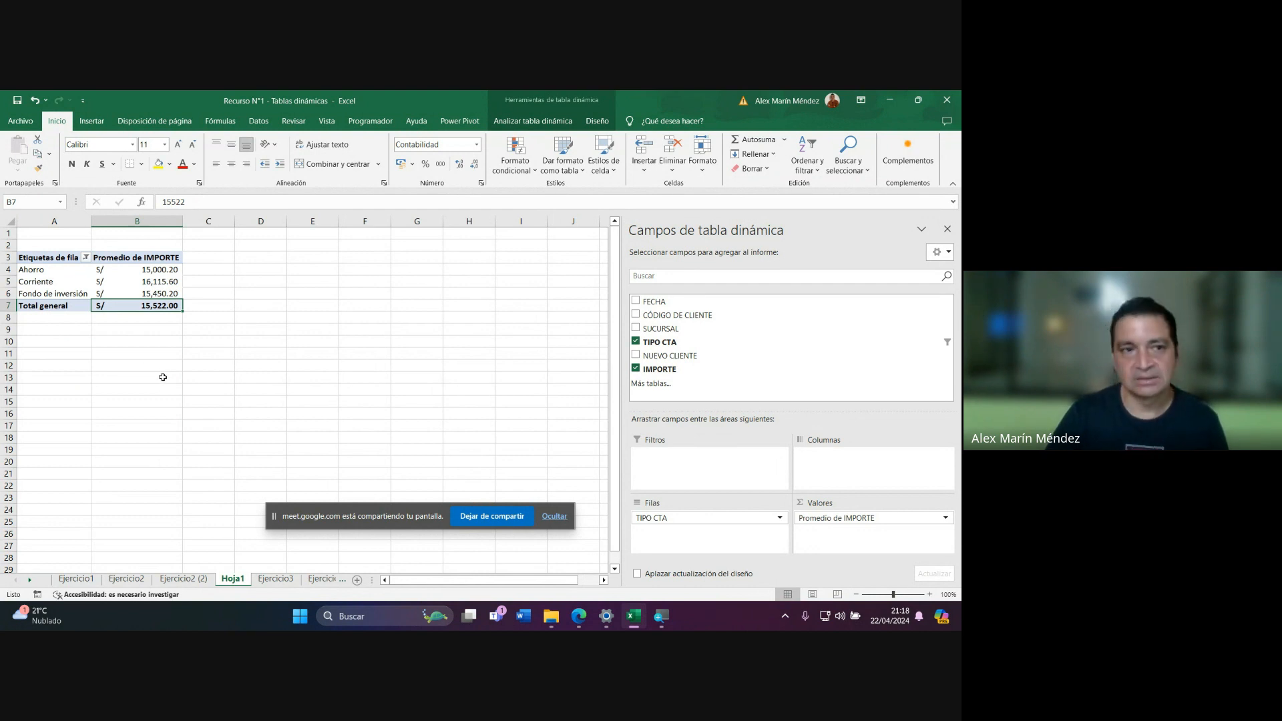
key("ctrl+z")
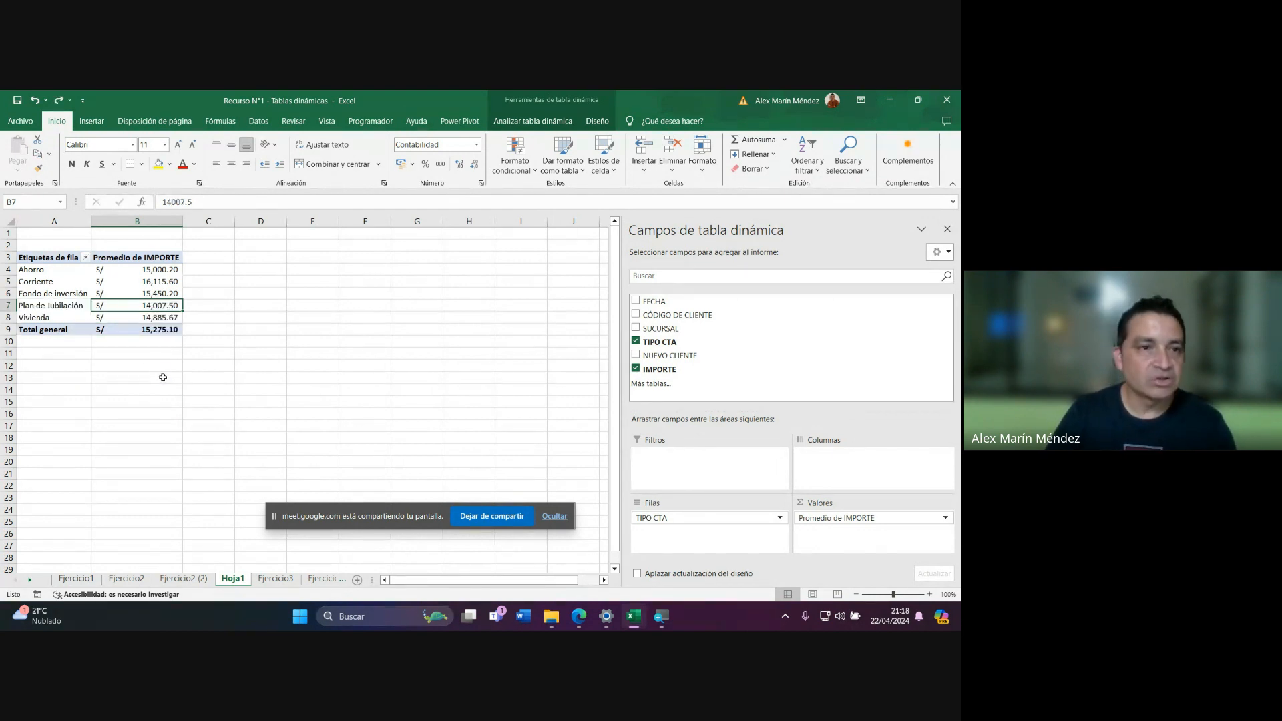
Filter the TIPO CTA row labels to show only Ahorro, Corriente and Fondo de inversión.
left_click(86, 258)
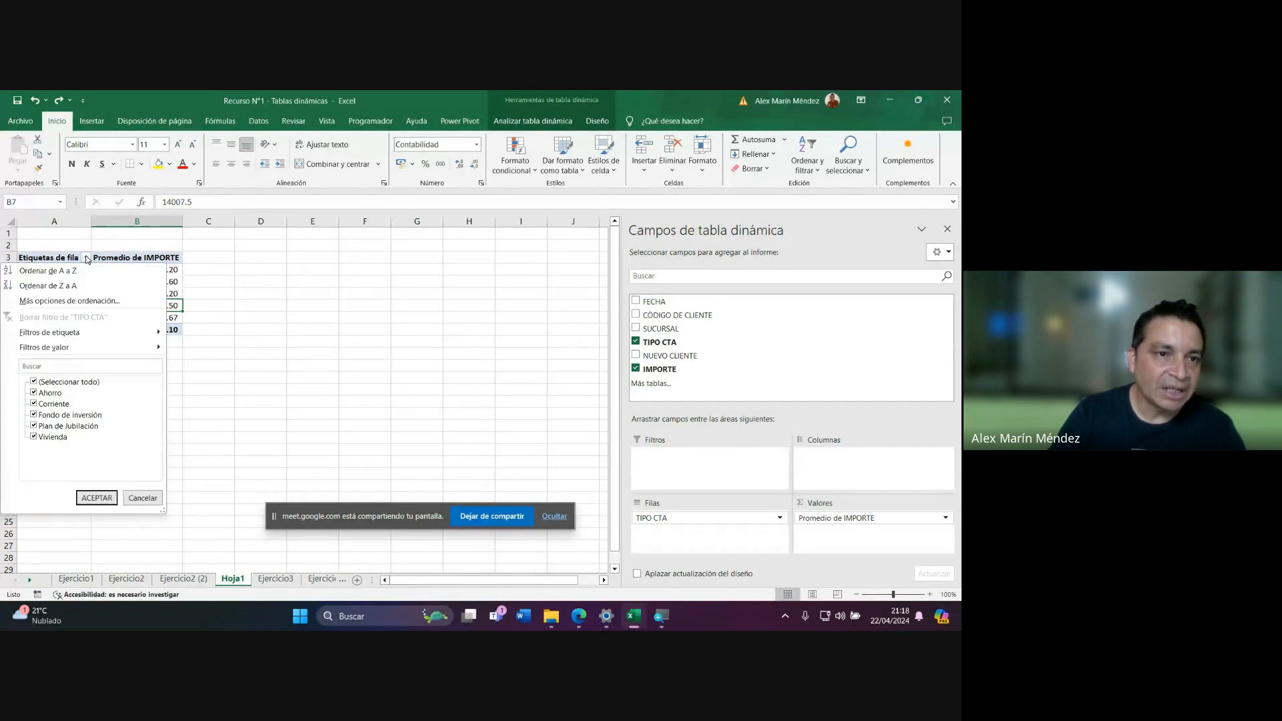
left_click(34, 382)
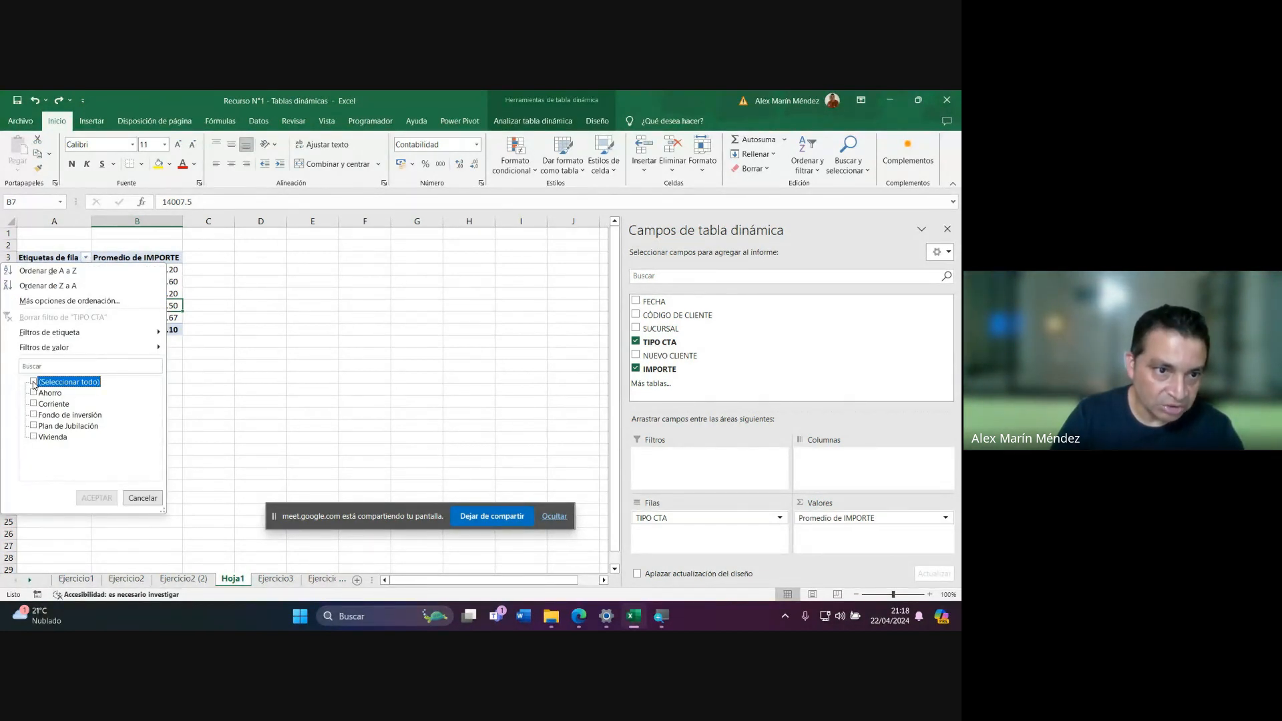
left_click(34, 393)
left_click(34, 404)
left_click(35, 415)
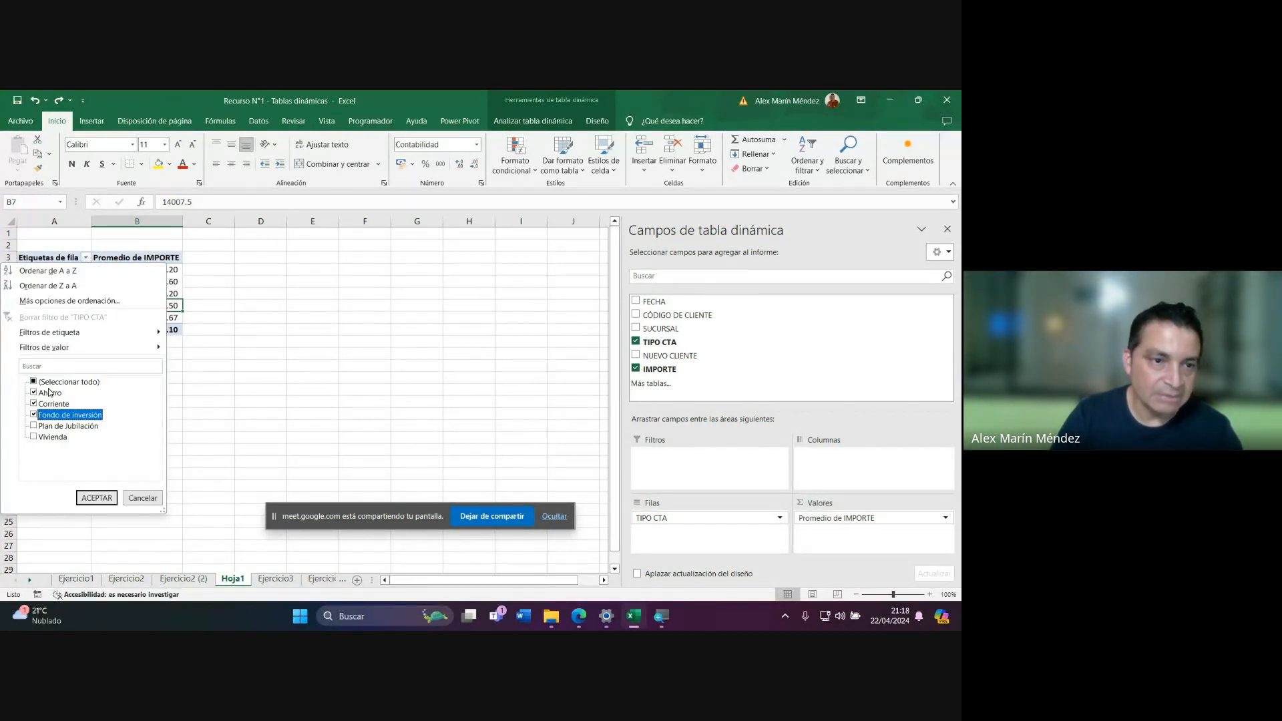
left_click(97, 498)
left_click(254, 330)
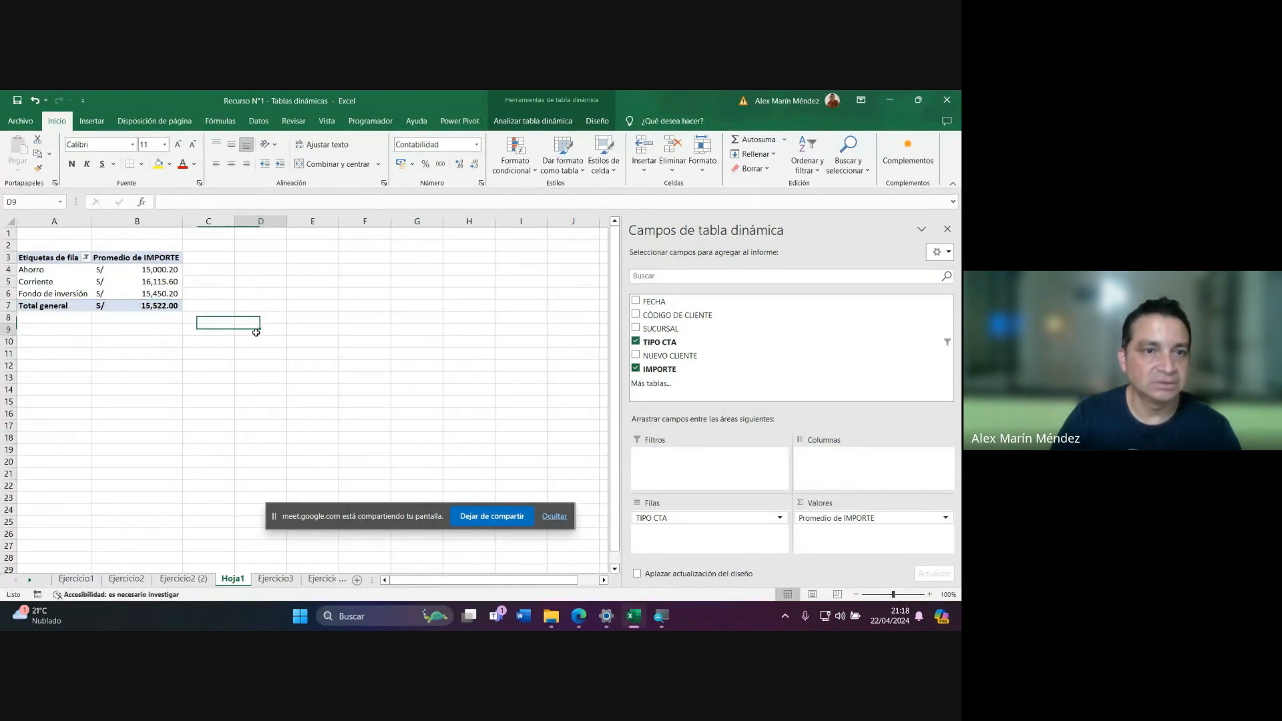
left_click(114, 291)
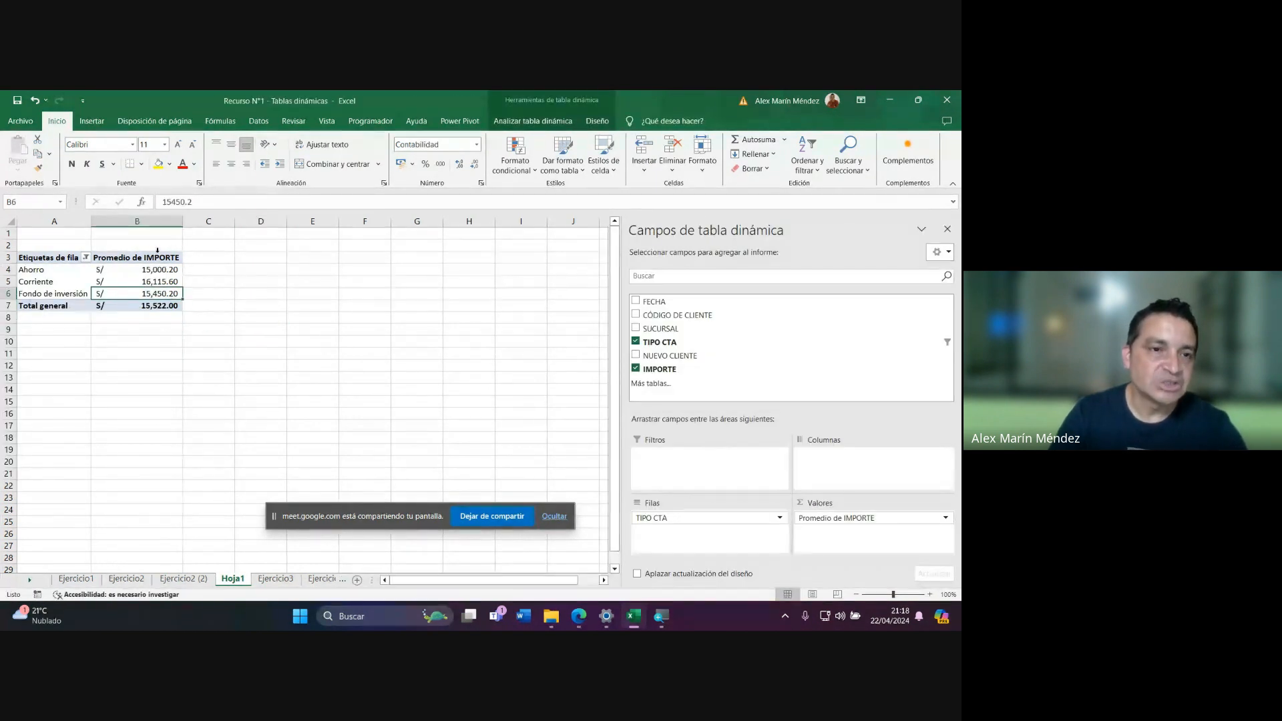
Check the participants' reactions in the Google Meet call, and return to the Recurso N°1 - Tablas dinámicas workbook in Excel.
mouse_move(160, 277)
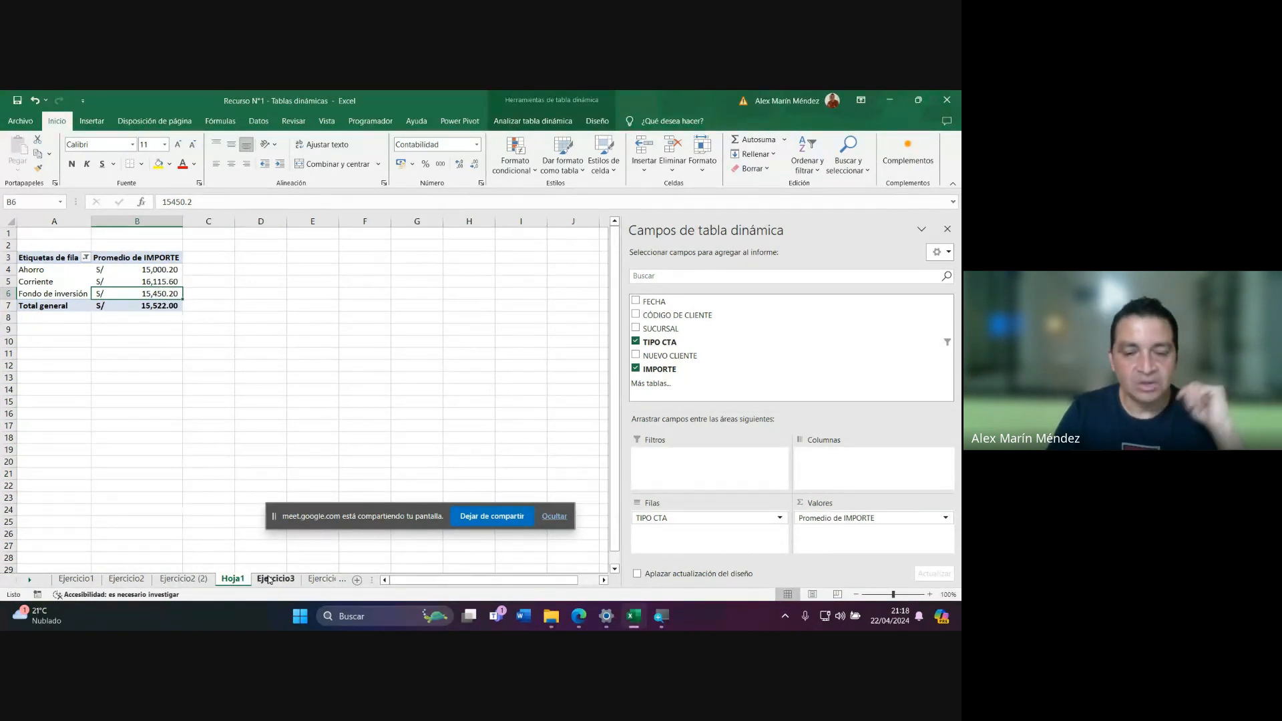
mouse_move(576, 613)
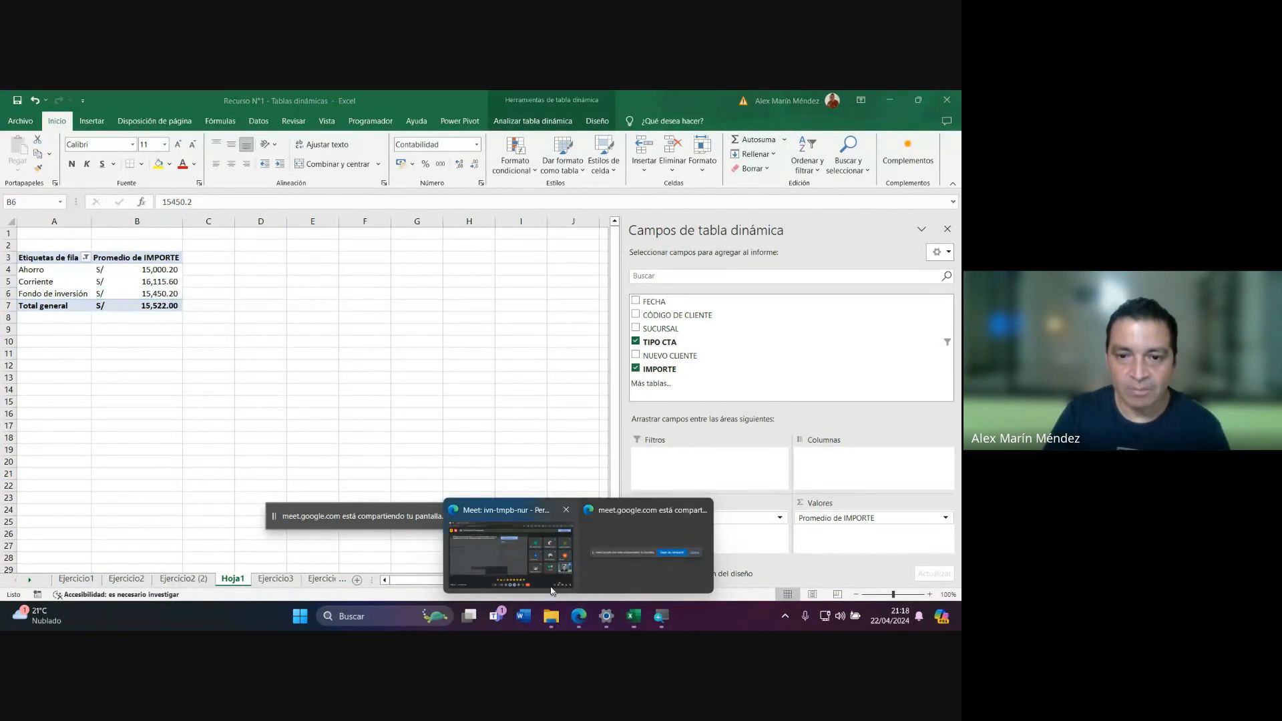
left_click(719, 515)
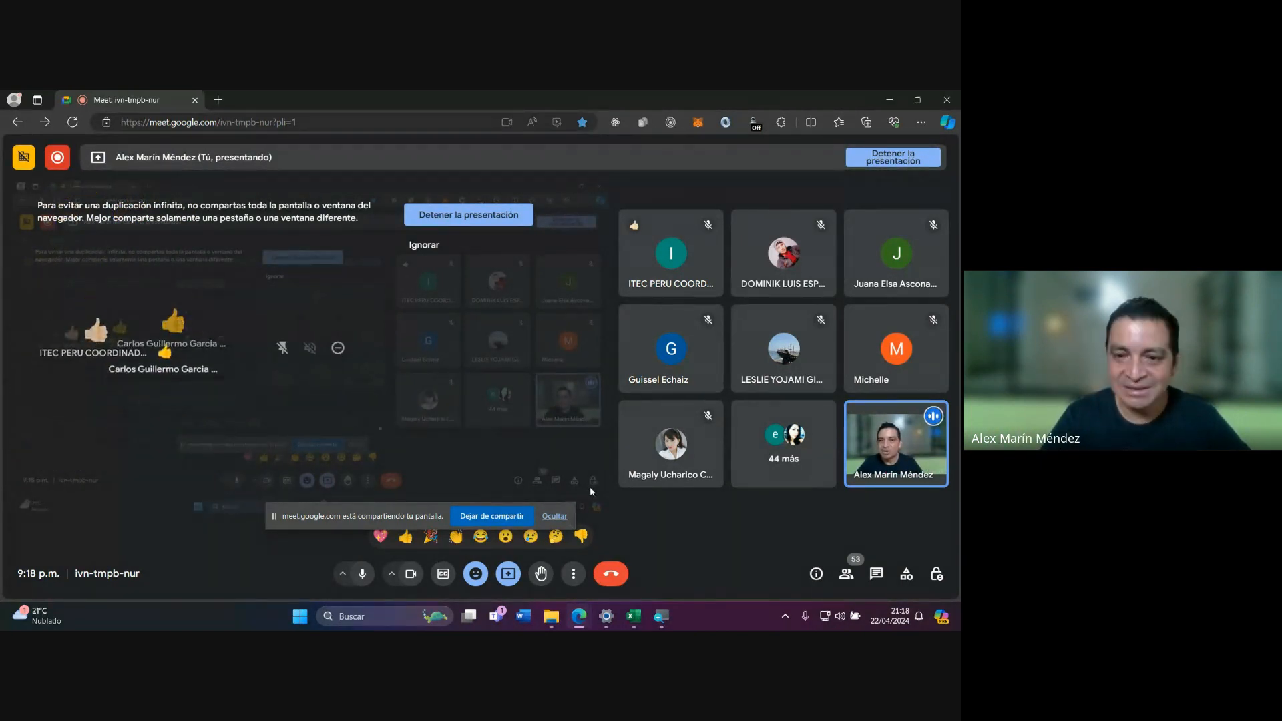
mouse_move(638, 627)
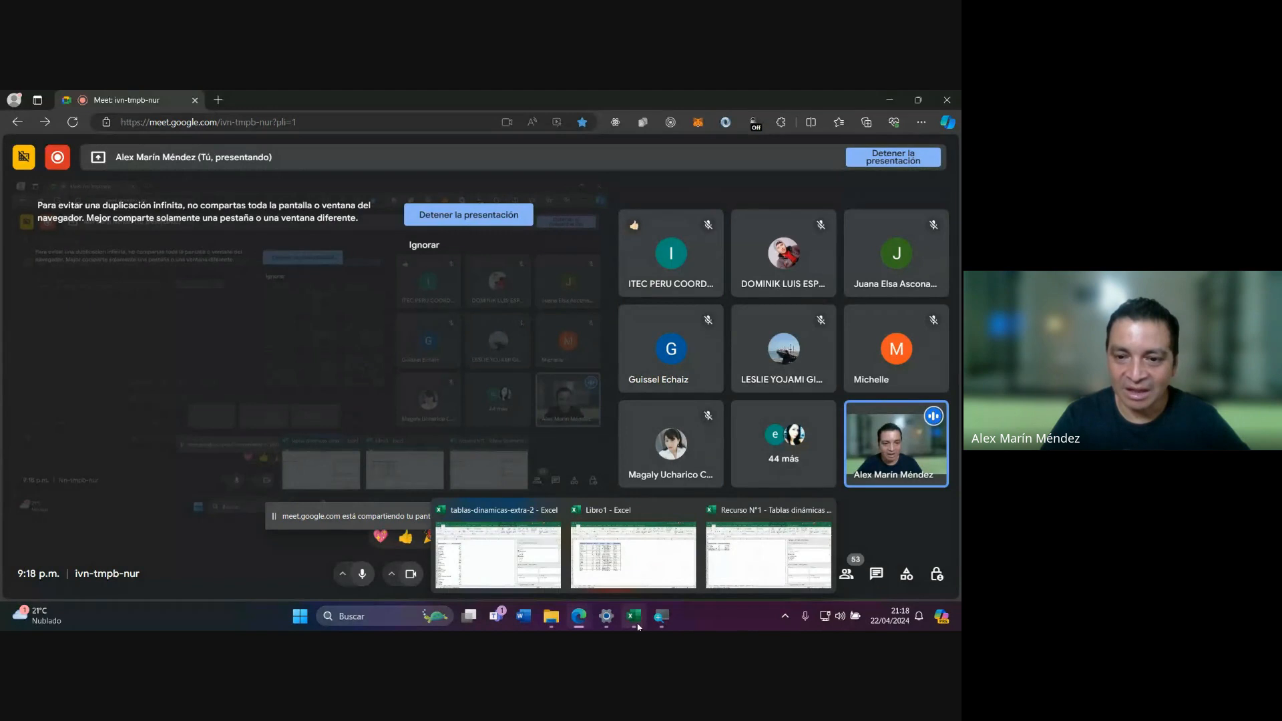
left_click(764, 551)
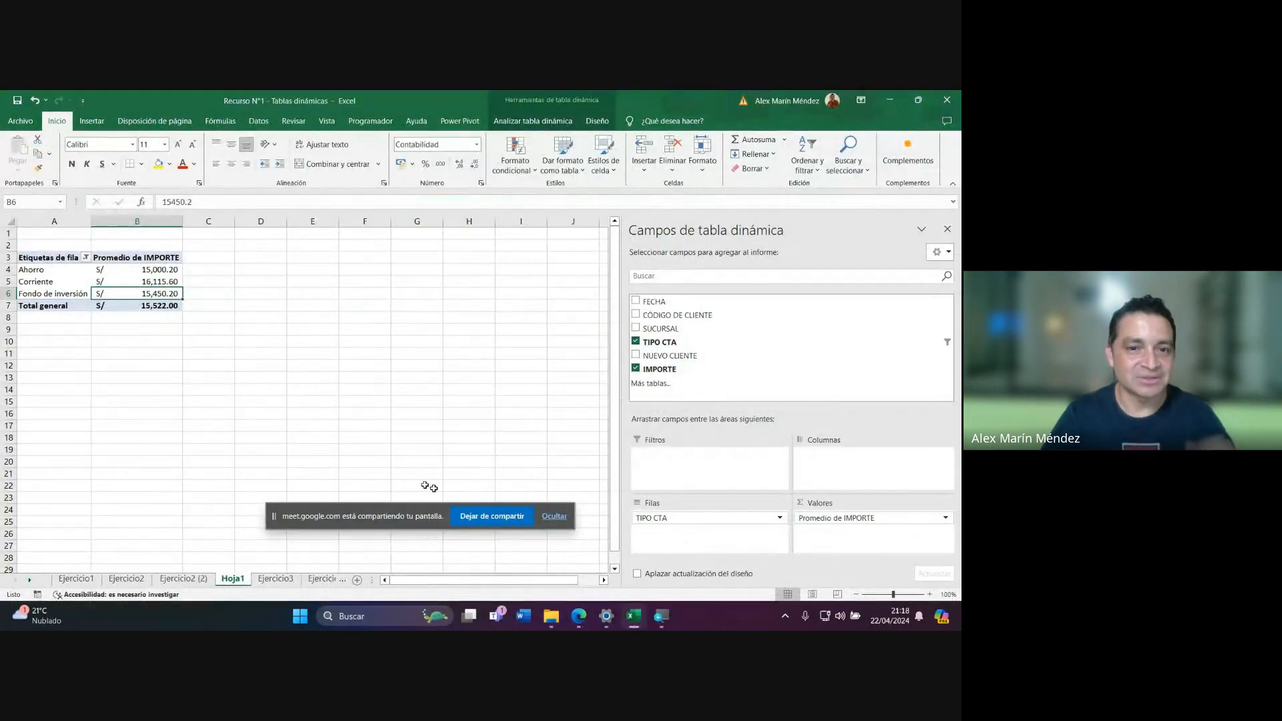
Check the Ejercicio3 instructions and add SUCURSAL to the Hoja1 pivot table's rows beneath TIPO CTA.
left_click(286, 580)
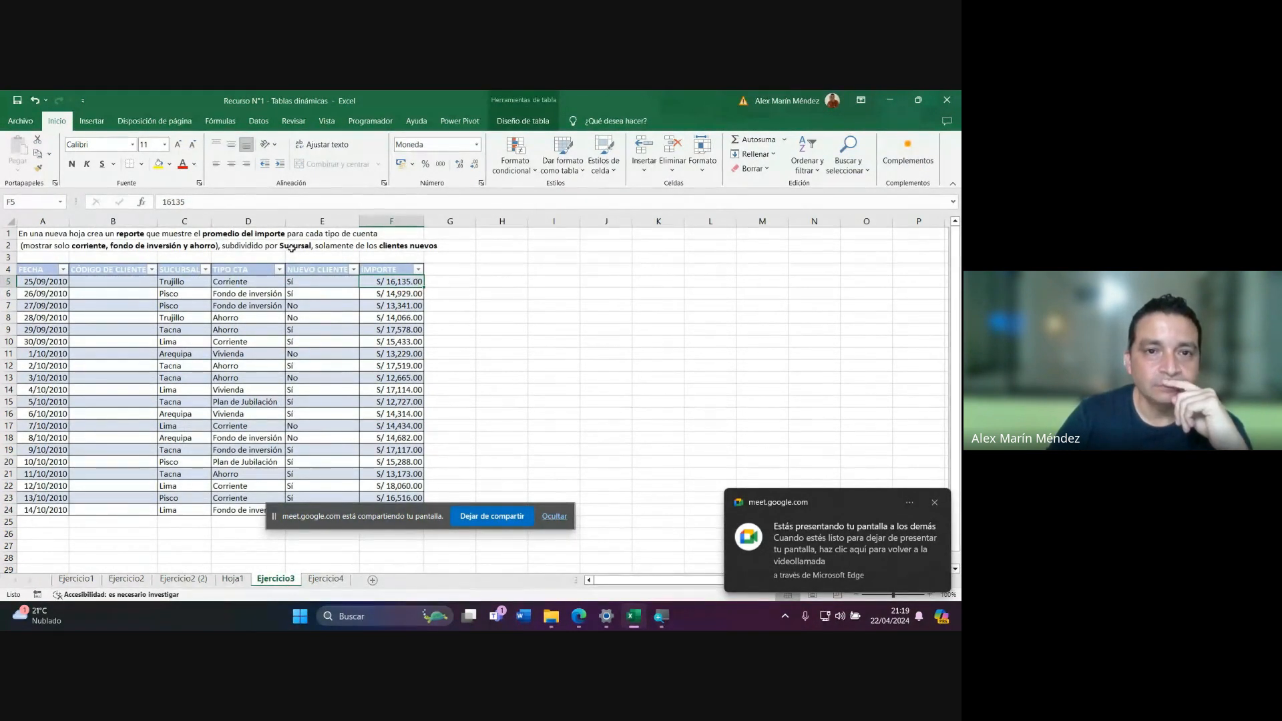
left_click(233, 579)
left_click(638, 331)
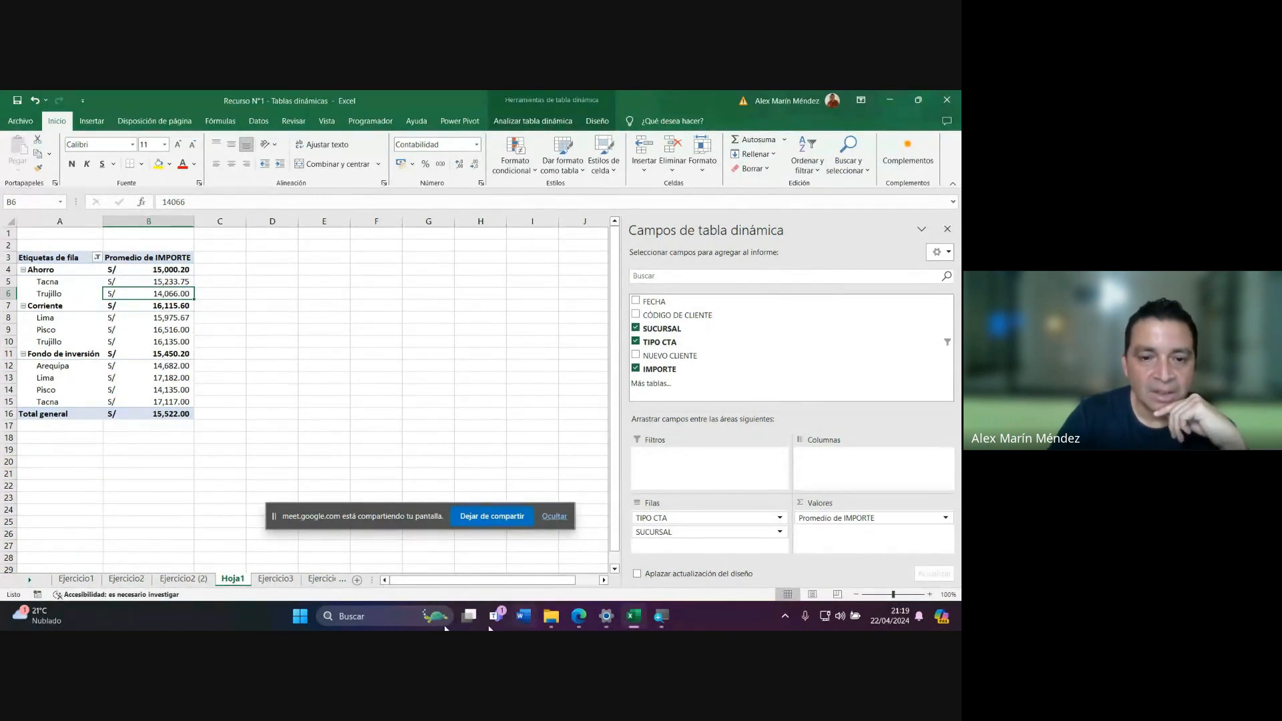
Review the new-clients requirement and the NUEVO CLIENTE column in Ejercicio3, and return to the pivot table on Hoja1.
left_click(275, 579)
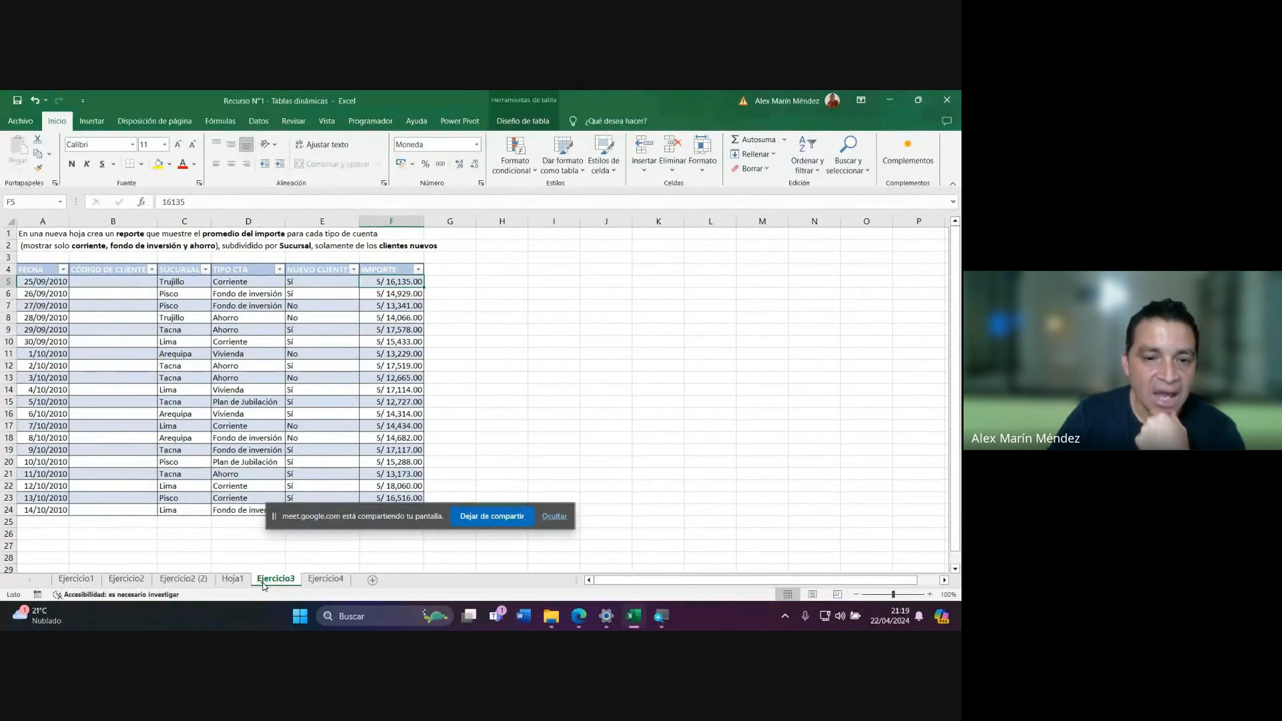
left_click(235, 580)
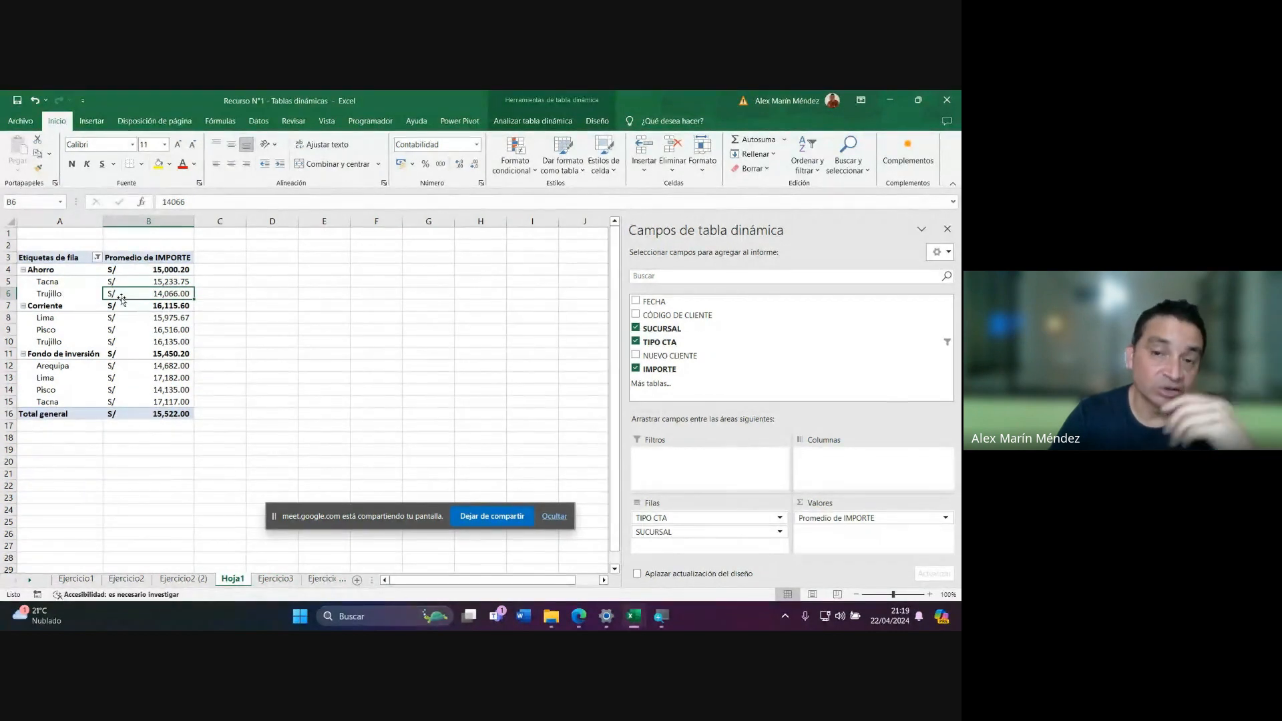
left_click(275, 578)
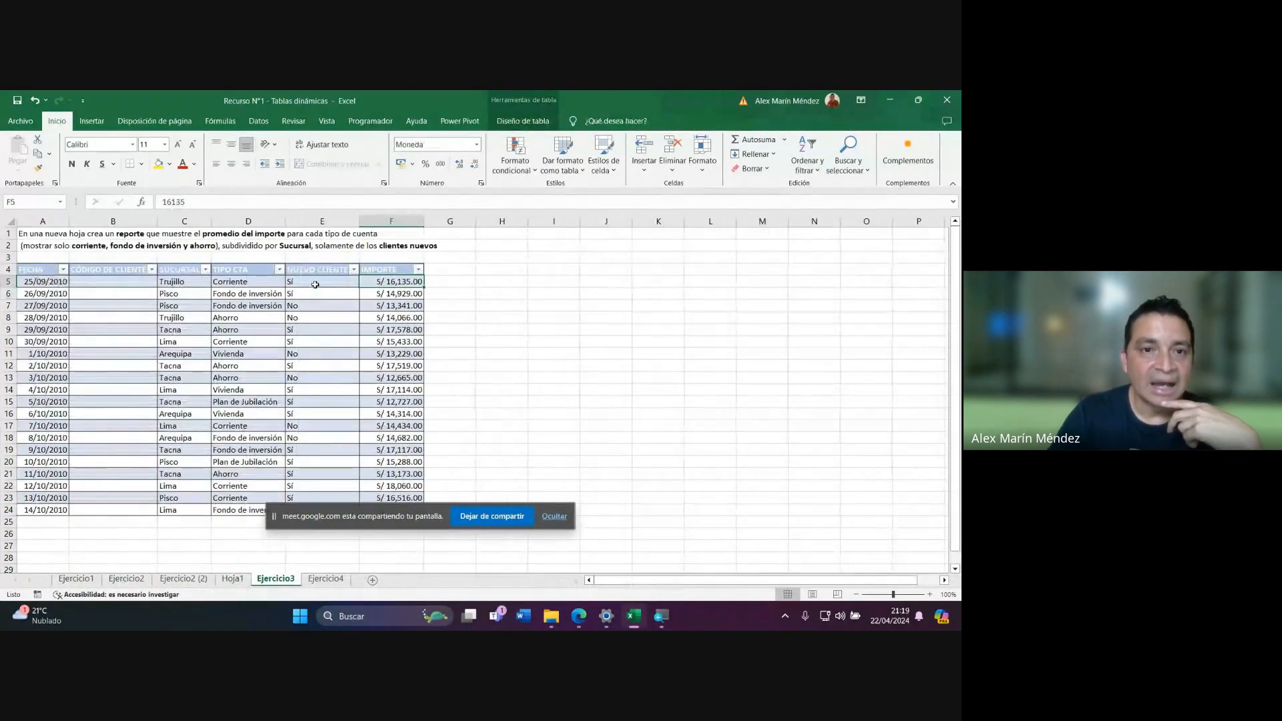
left_click(315, 281)
left_click(309, 306)
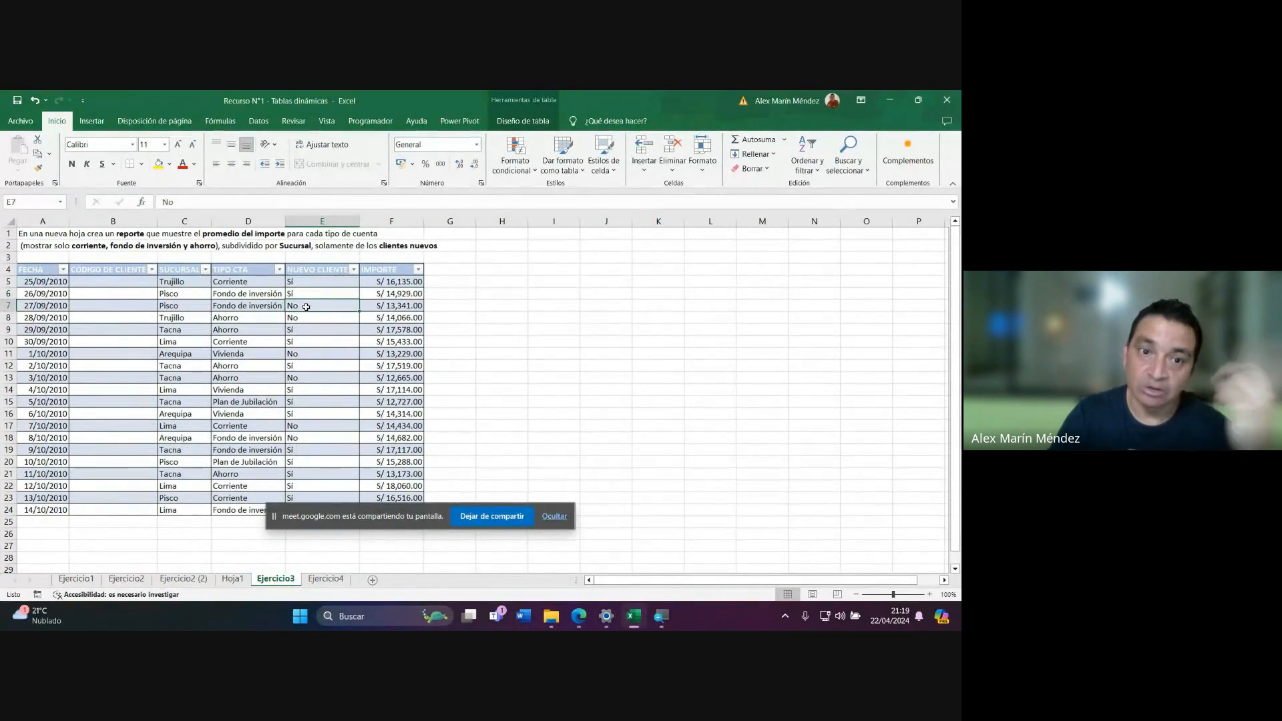
left_click(302, 319)
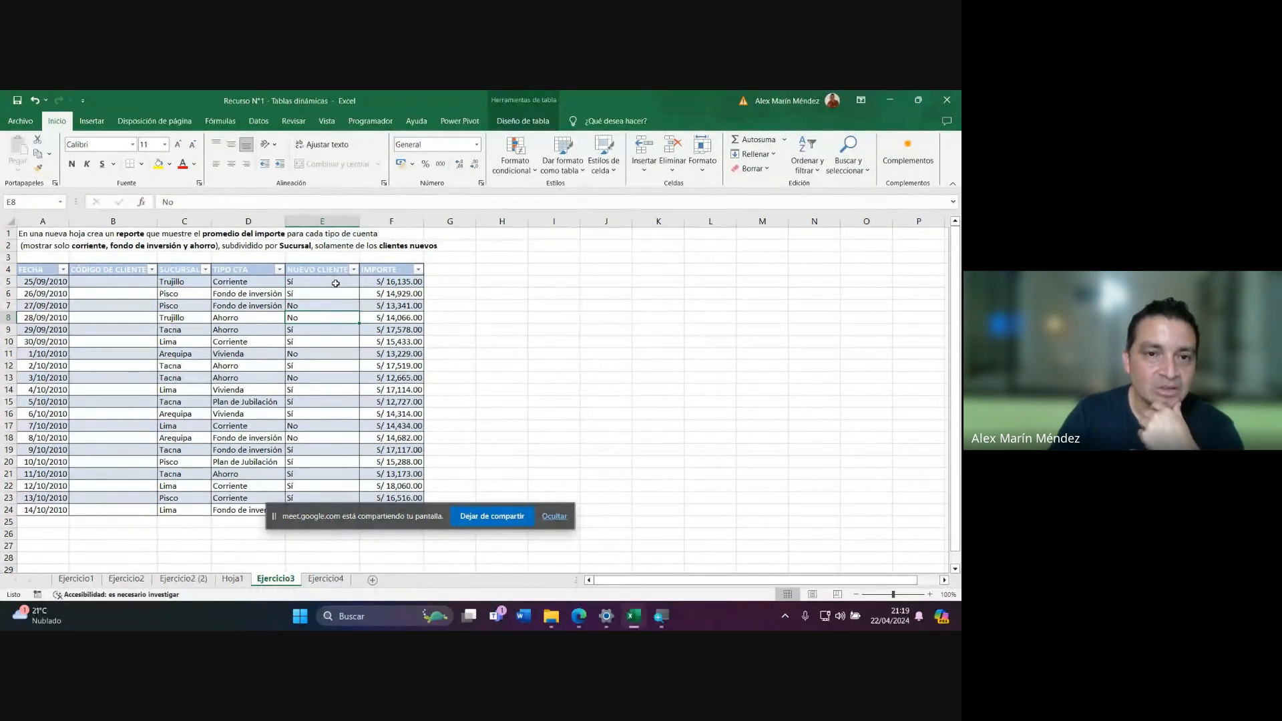
left_click(234, 581)
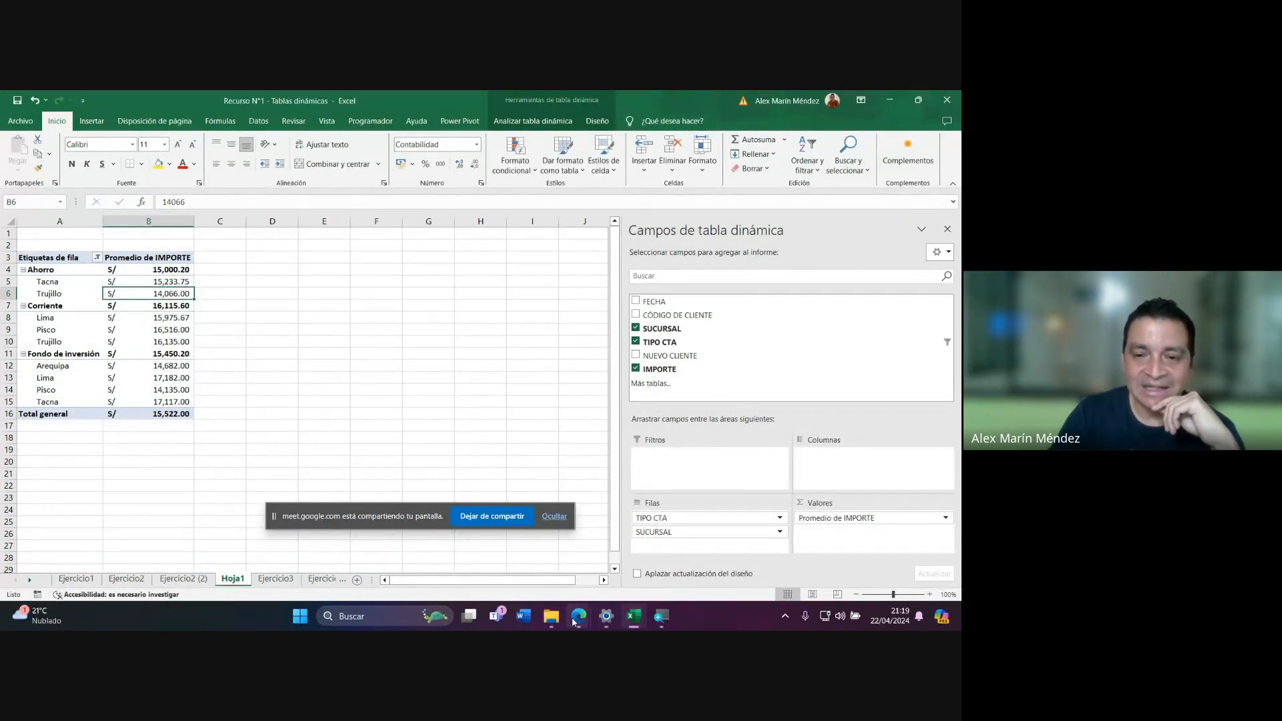
Read the participants' chat messages in the Google Meet call and switch back to the Tablas dinámicas workbook in Excel.
mouse_move(585, 622)
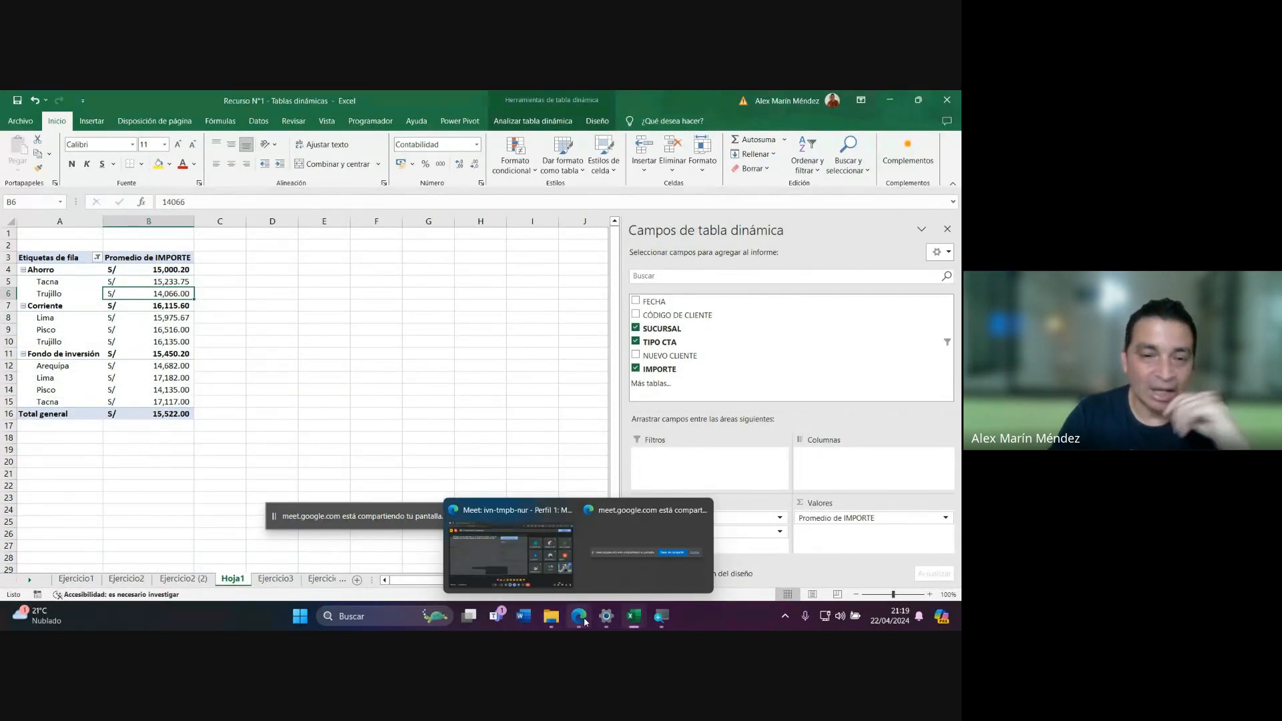
left_click(519, 563)
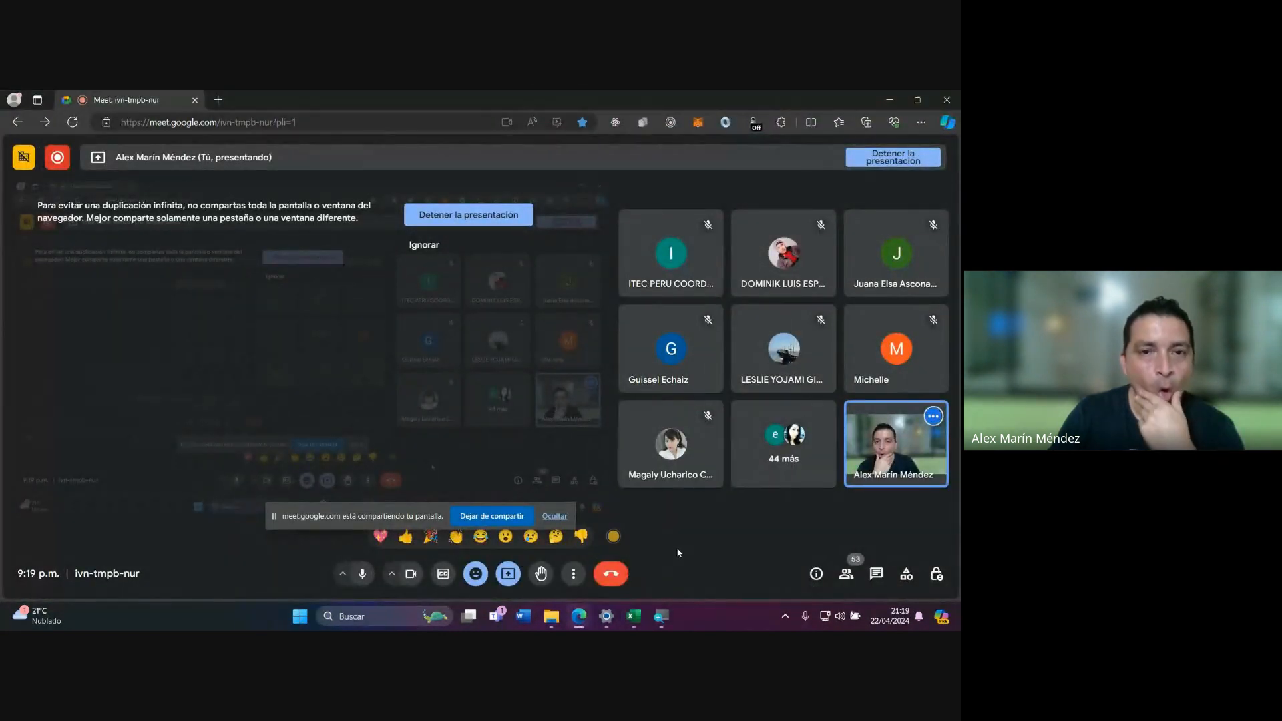
left_click(876, 576)
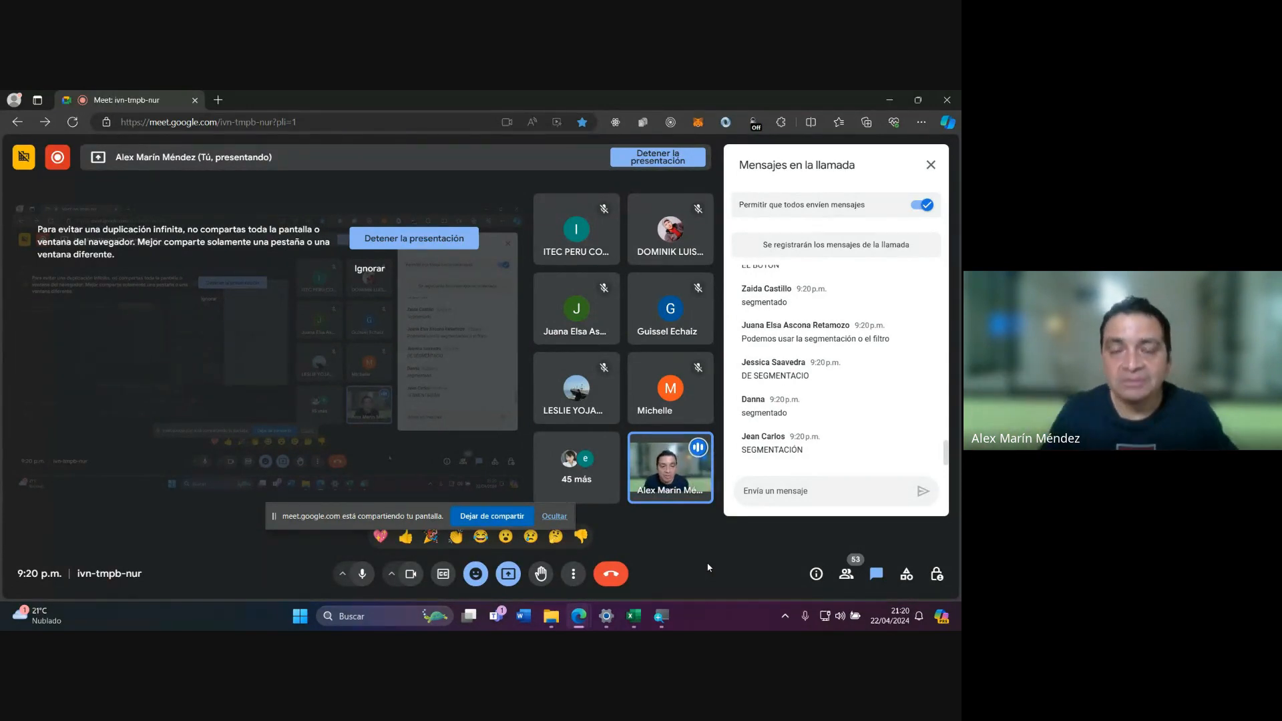
mouse_move(636, 625)
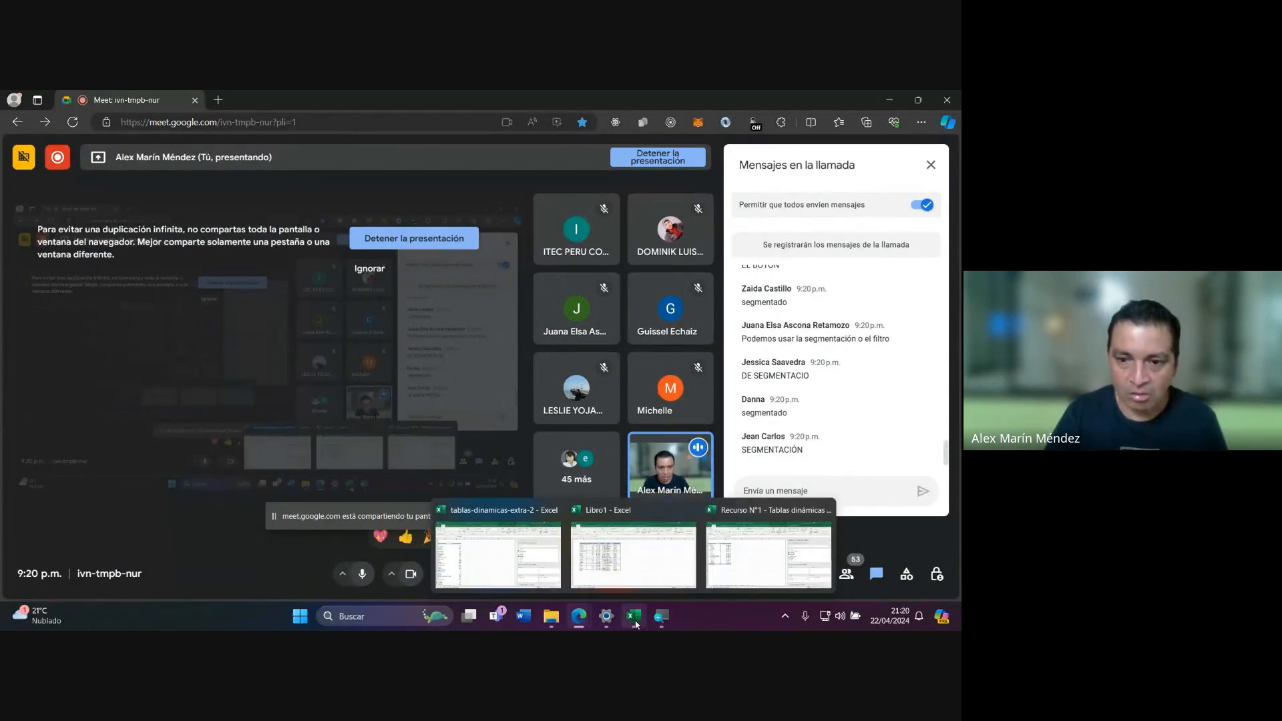
left_click(768, 554)
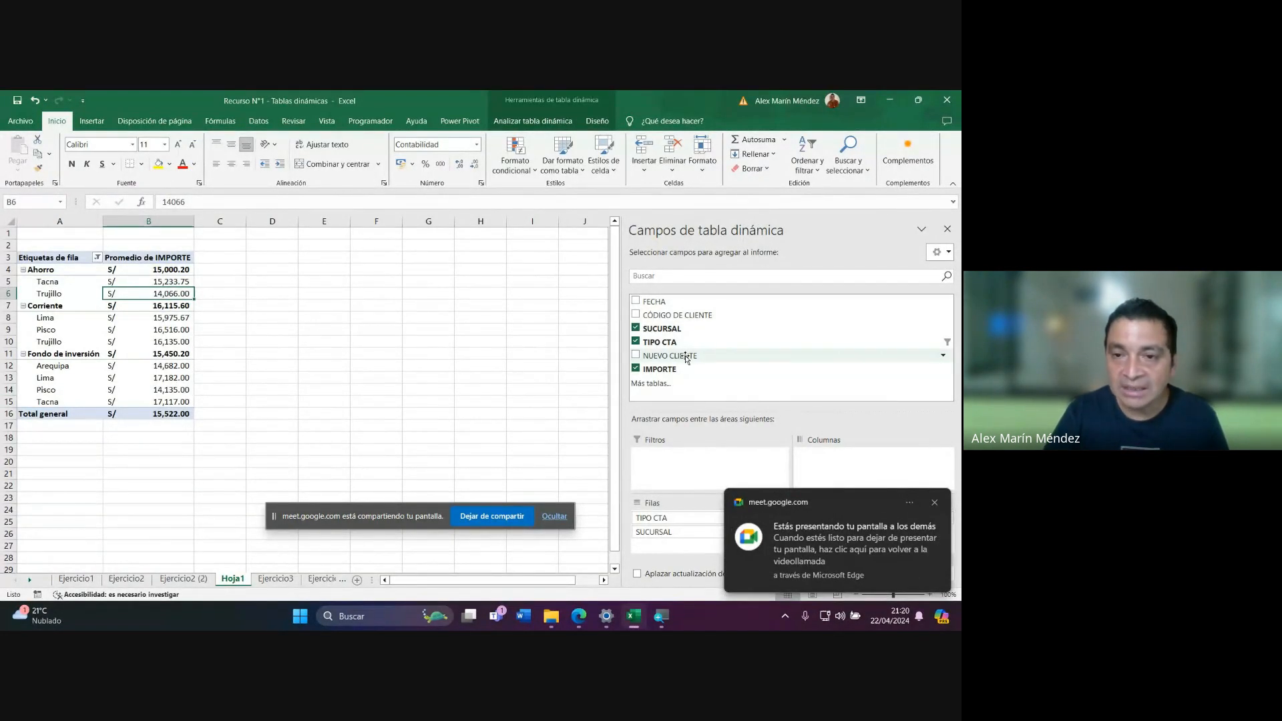
Add NUEVO CLIENTE as a report filter of the pivot table and set it to Sí.
left_click_drag(686, 357, 696, 471)
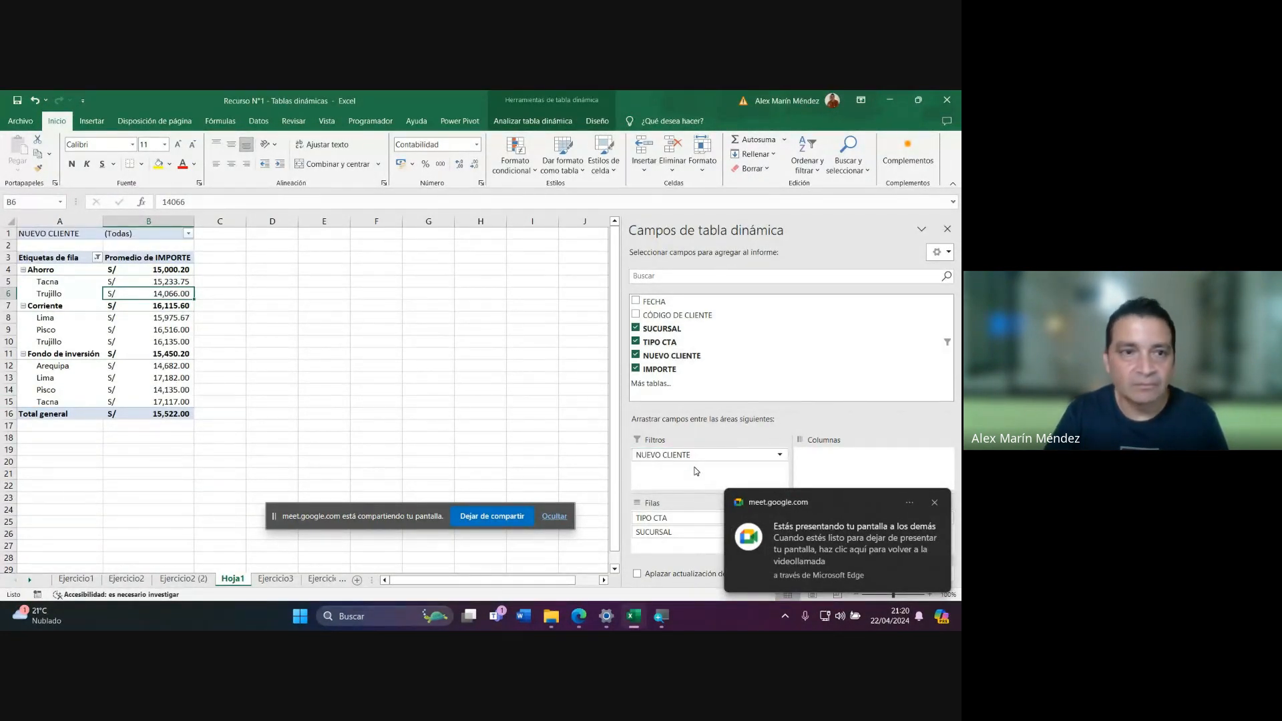
left_click(189, 235)
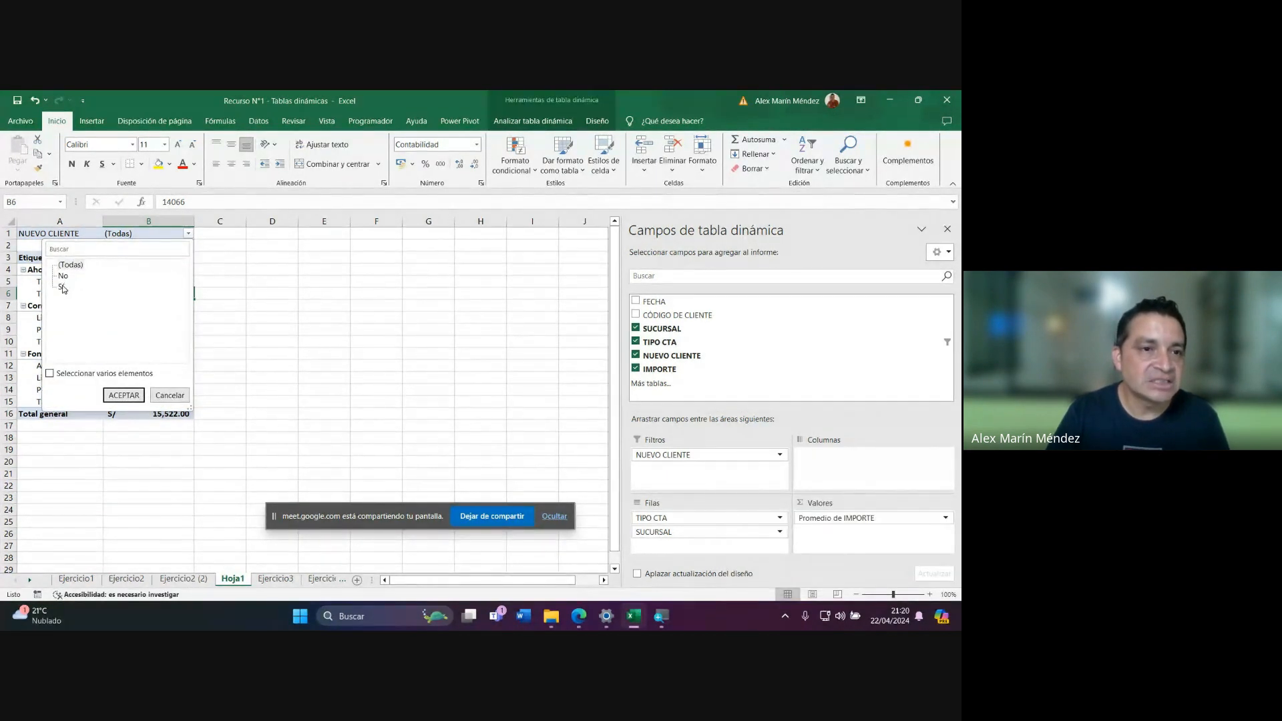
left_click(123, 395)
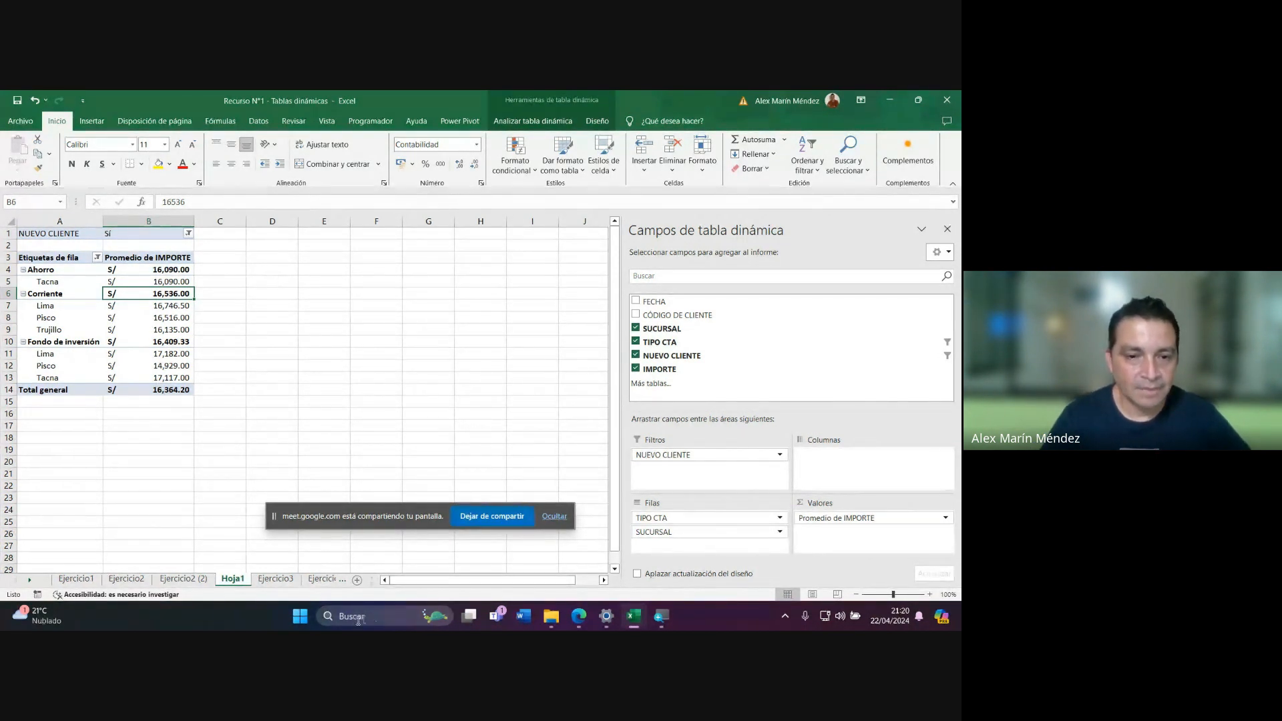
Look at the Google Meet call for feedback on the filtered report and go back to the Recurso N°1 workbook.
mouse_move(585, 617)
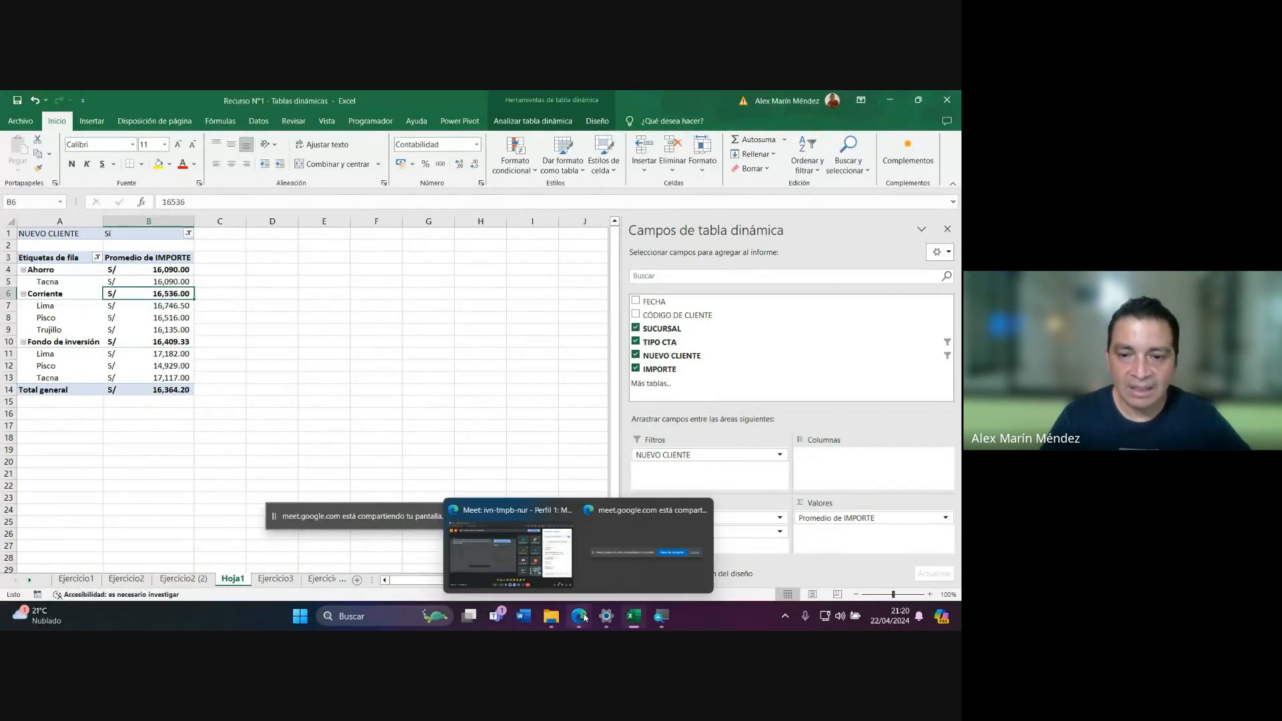
left_click(511, 545)
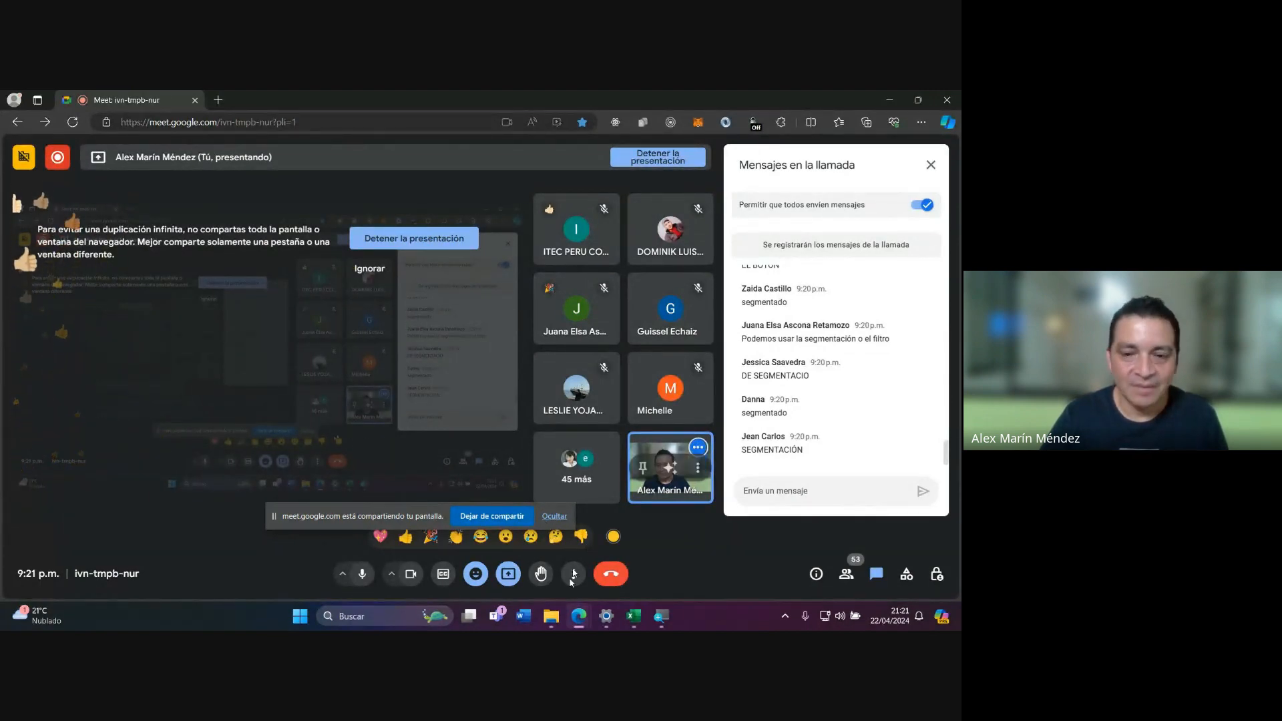
mouse_move(631, 620)
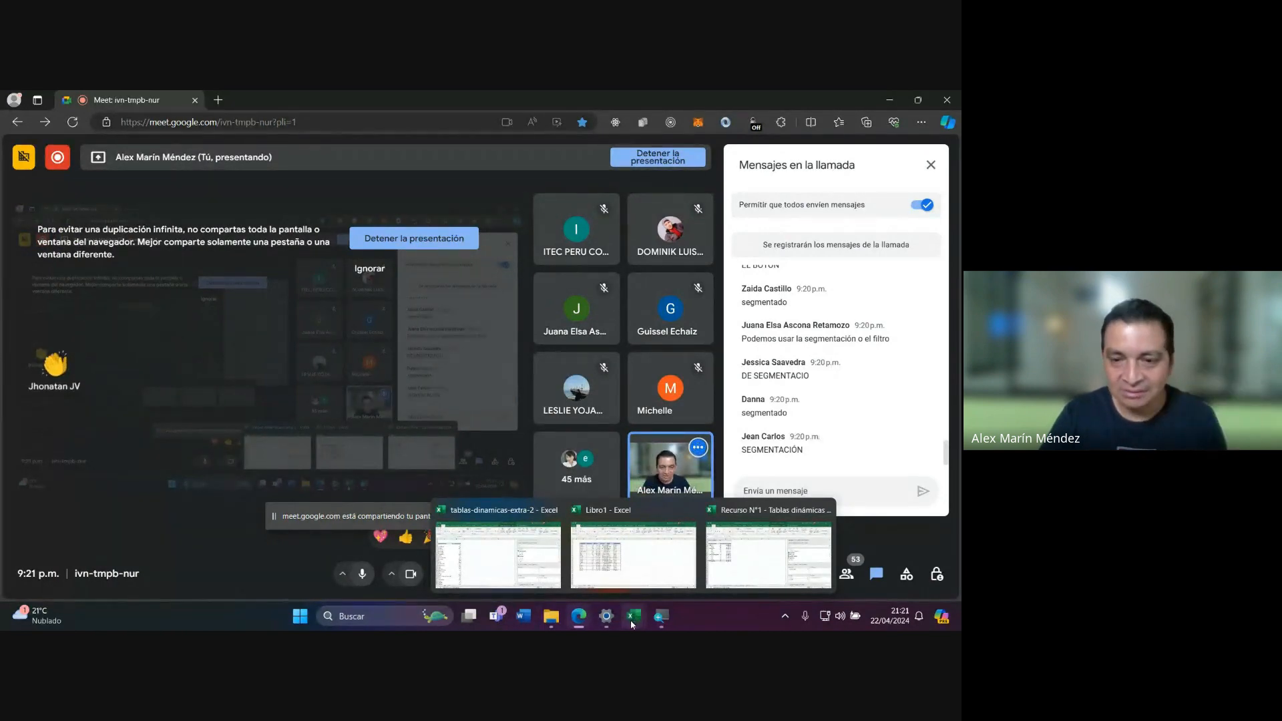
left_click(768, 544)
Open the Ejercicio4 sheet, dismiss the Meet notification and move the screen-sharing bar lower, clear of the data.
left_click(327, 579)
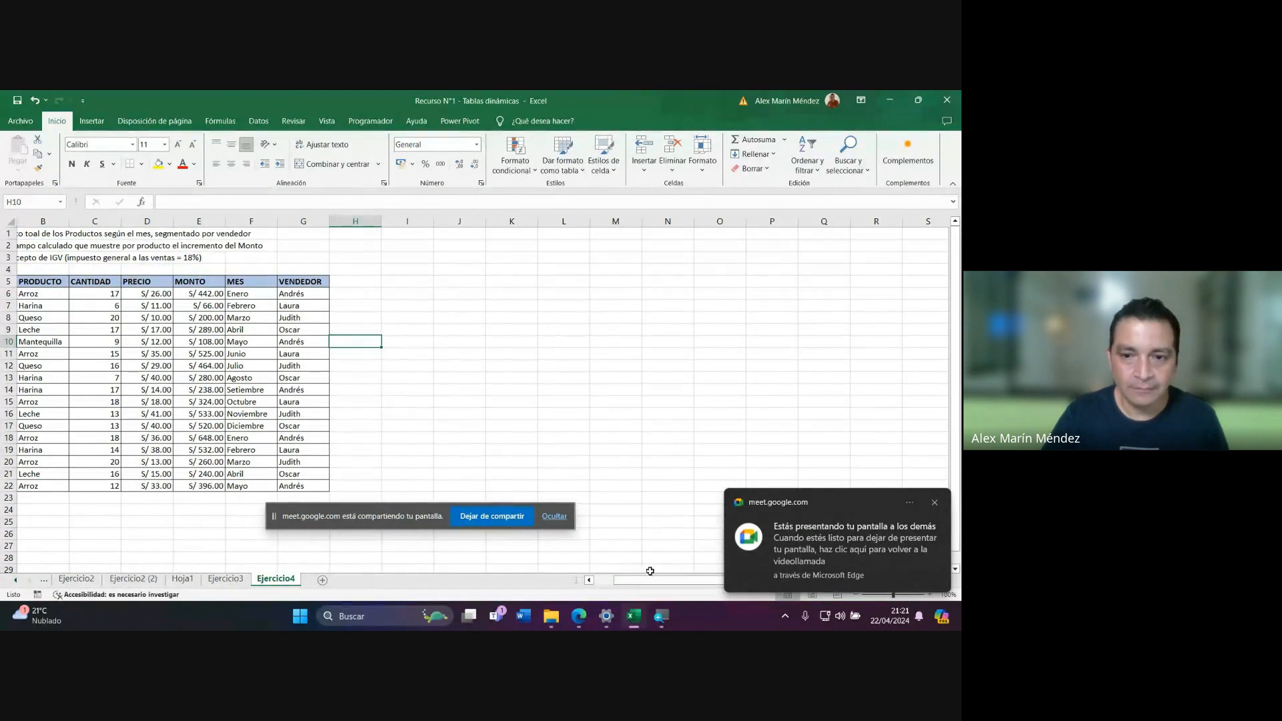
scroll(650, 571, "left", 1)
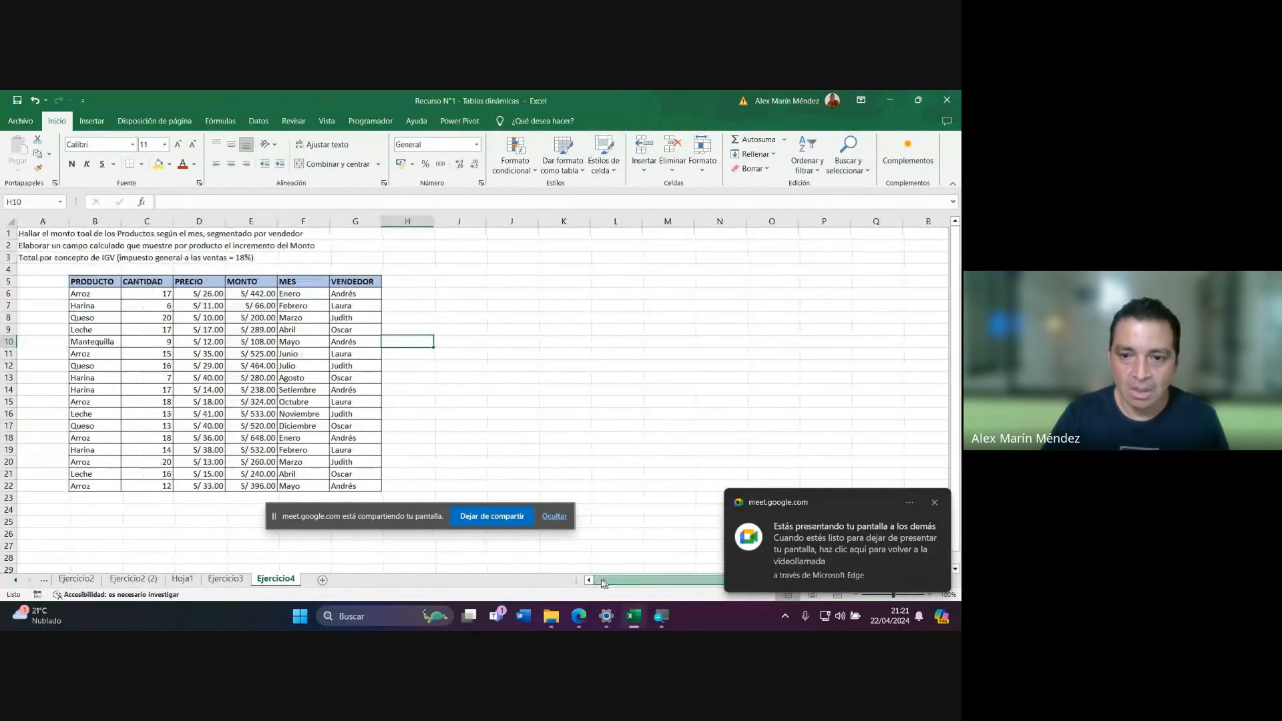
left_click(933, 503)
left_click_drag(336, 516, 332, 549)
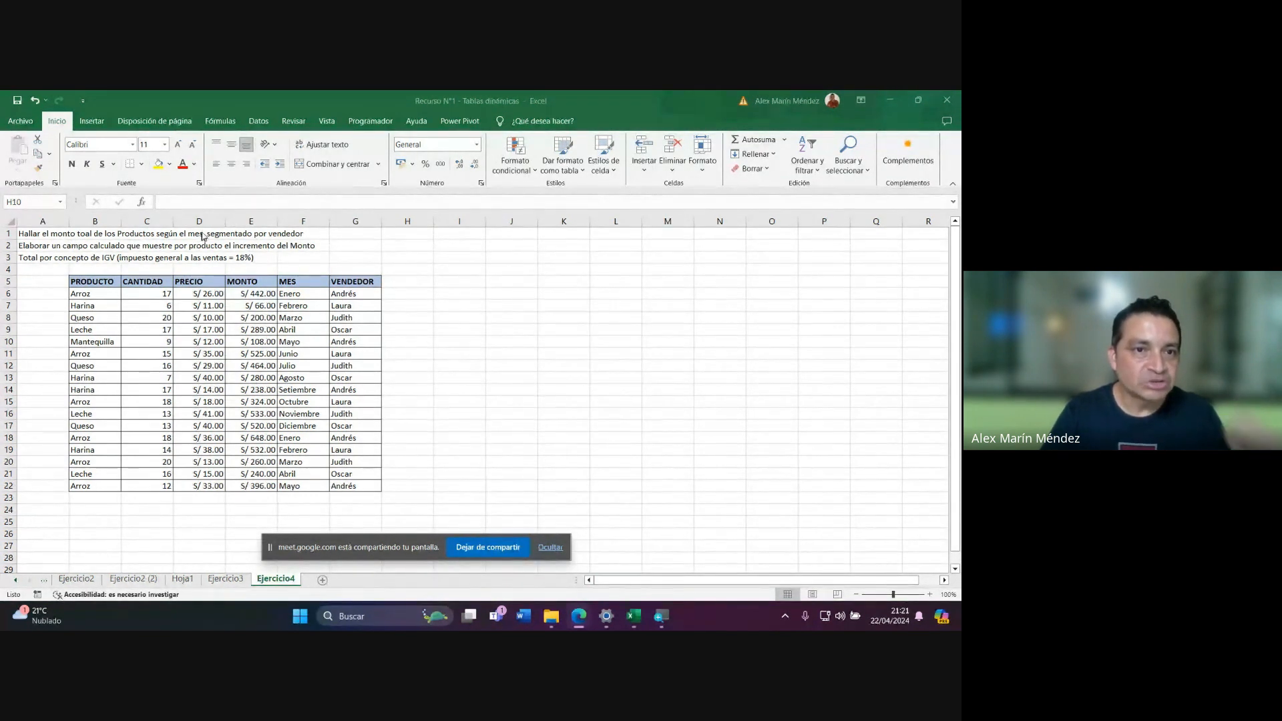
Examine the Ejercicio4 columns PRODUCTO, CANTIDAD, PRECIO, MONTO, MES and VENDEDOR, including how MONTO is calculated.
left_click(91, 295)
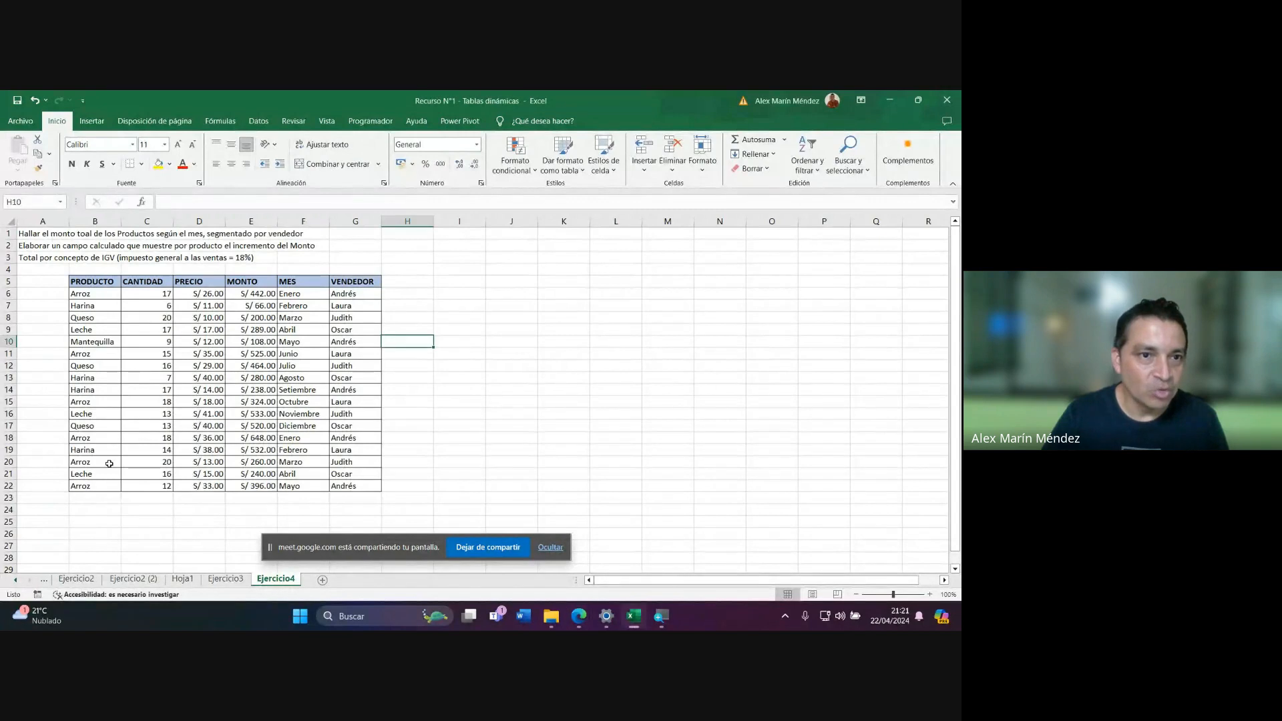
left_click_drag(150, 294, 151, 449)
left_click_drag(213, 299, 200, 438)
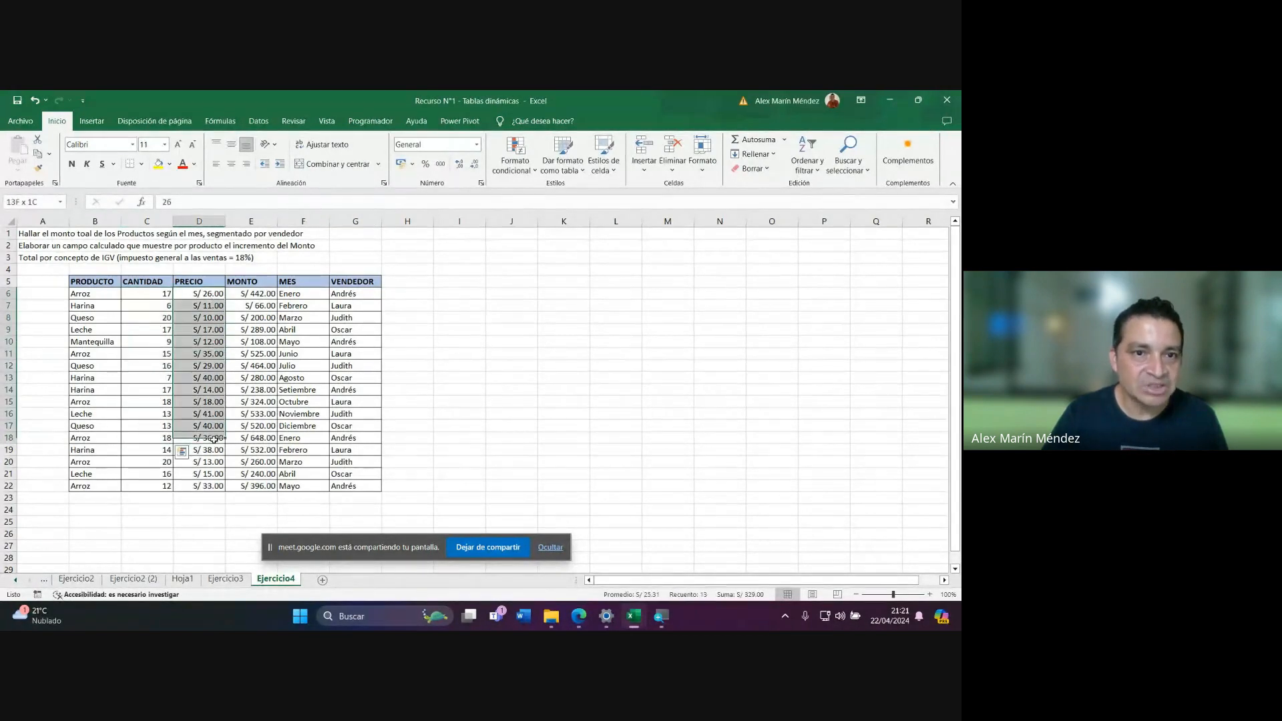
left_click(260, 296)
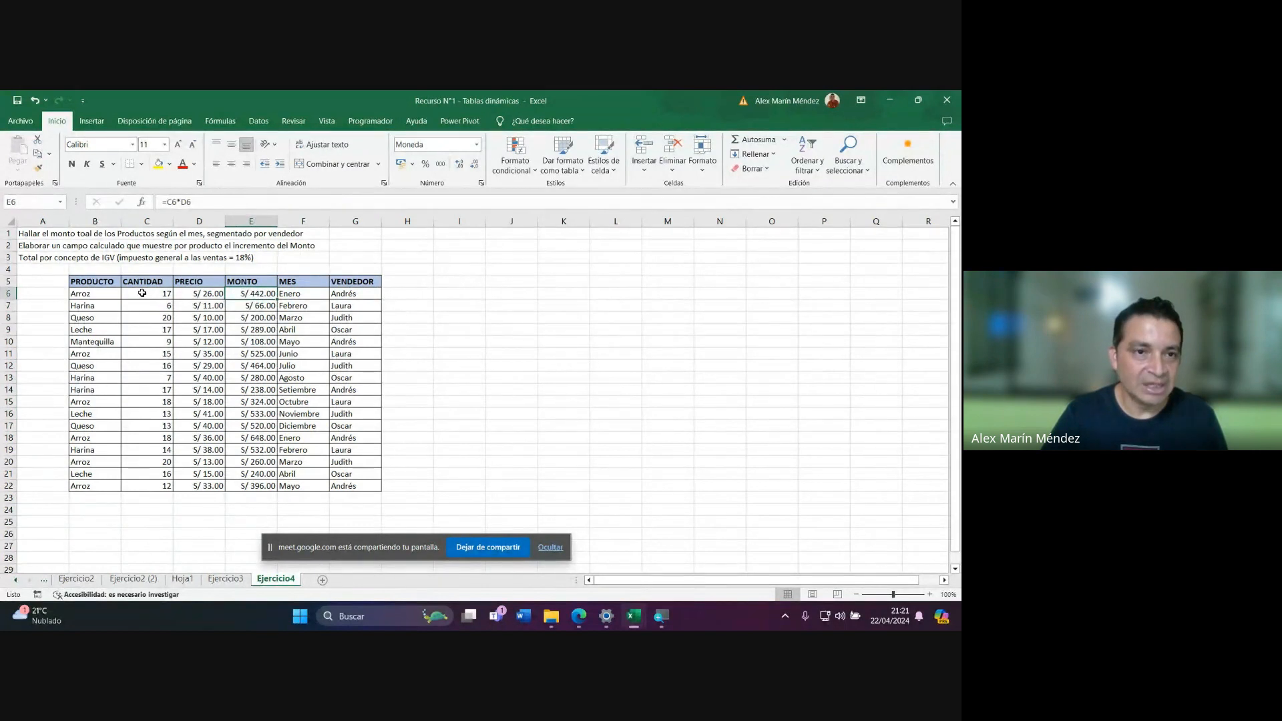
left_click_drag(142, 294, 204, 293)
left_click(248, 293)
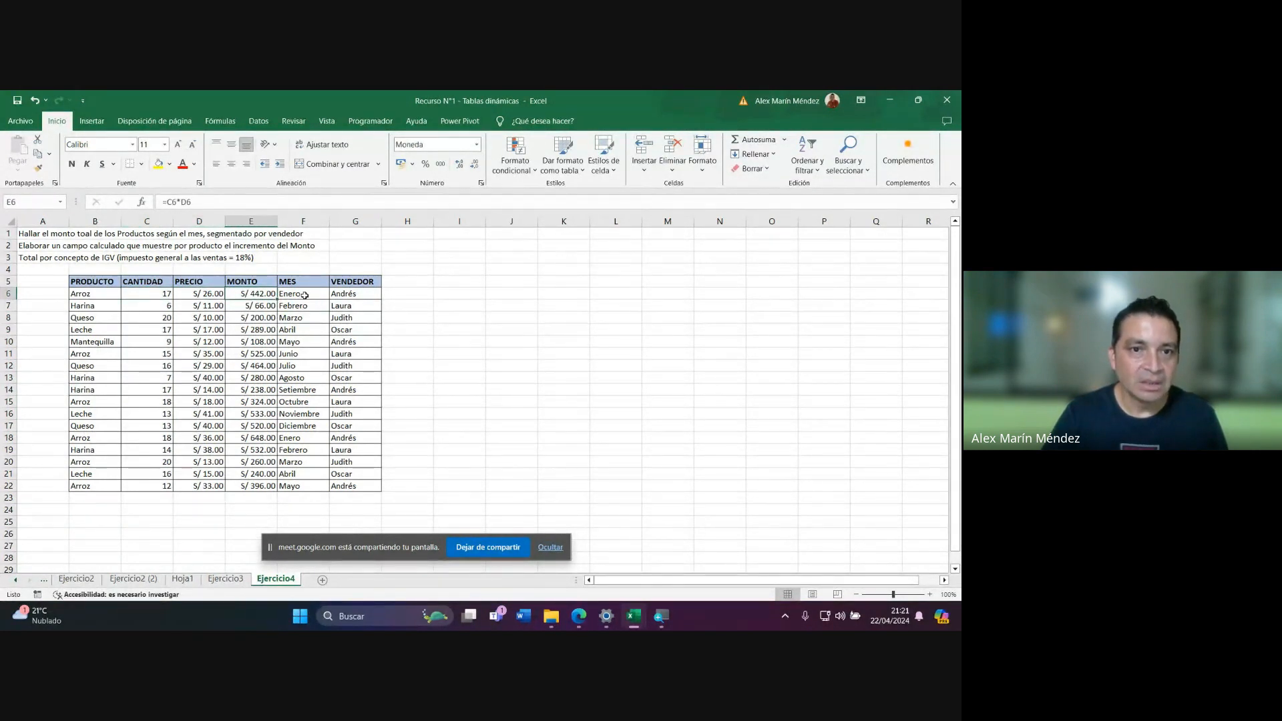
left_click_drag(305, 295, 305, 421)
left_click_drag(346, 294, 345, 414)
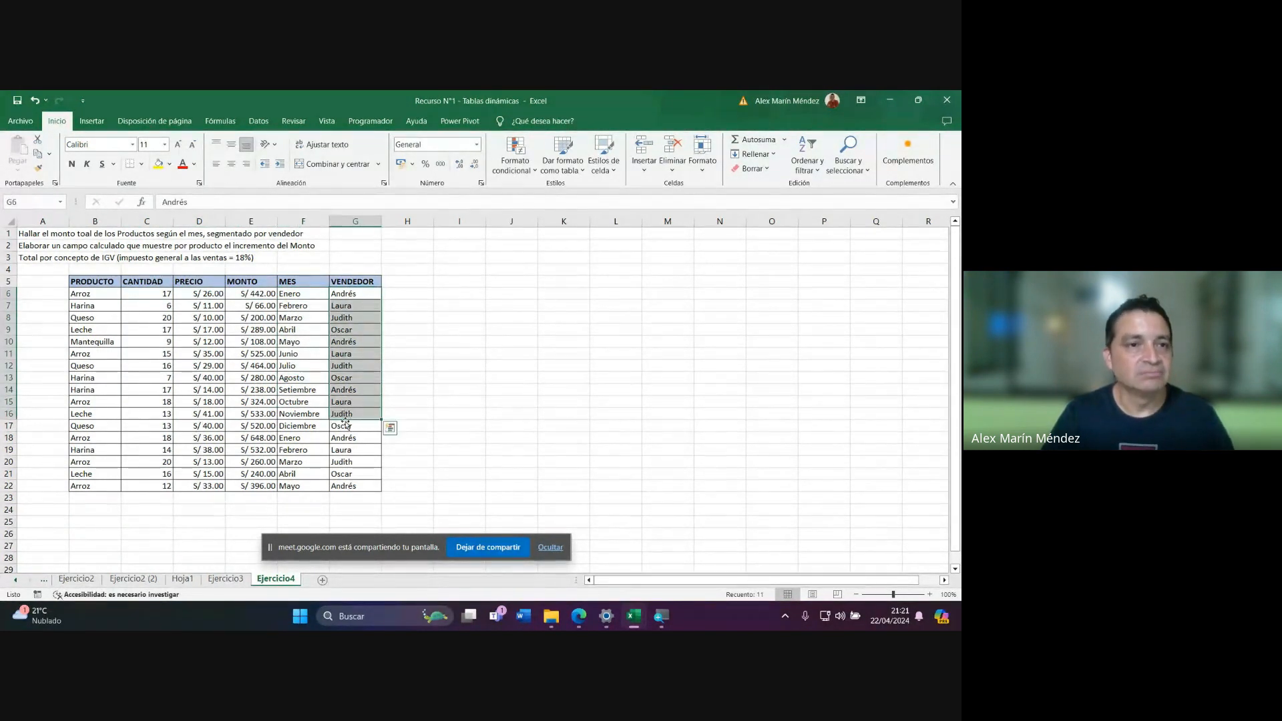
left_click(209, 352)
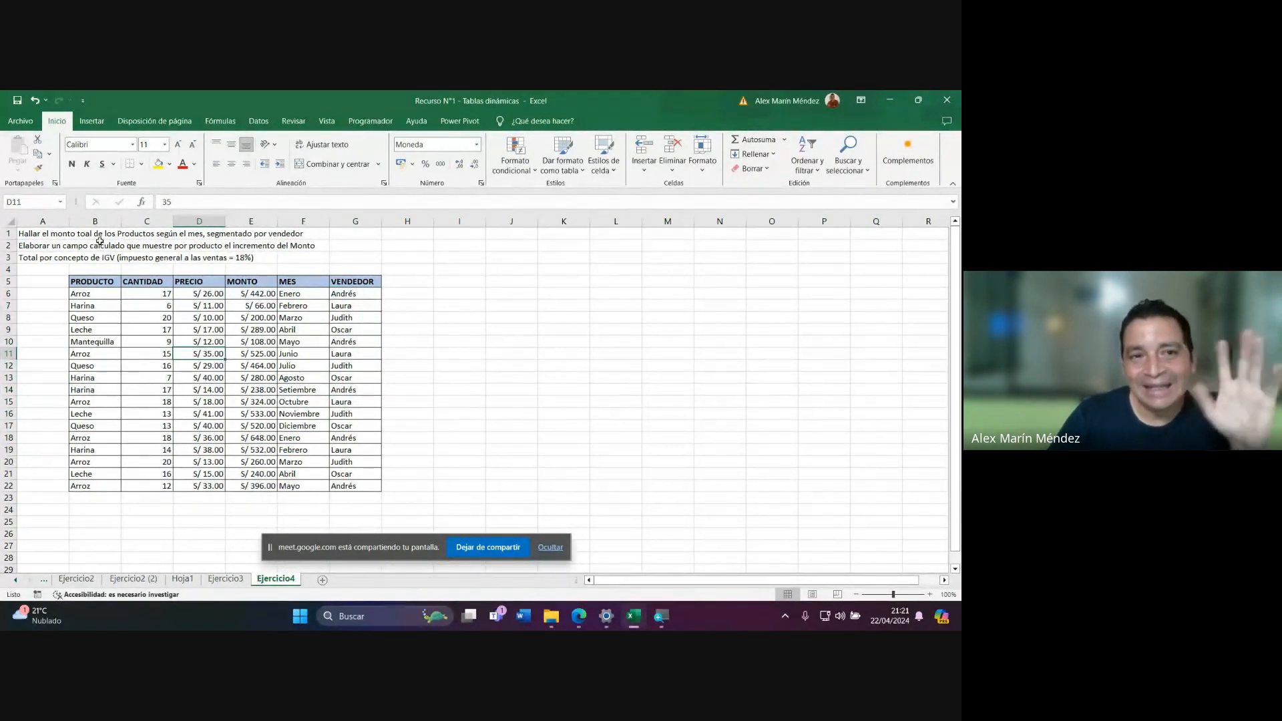
Convert the Ejercicio4 data range B5:G22 into a table with headers.
left_click(245, 329)
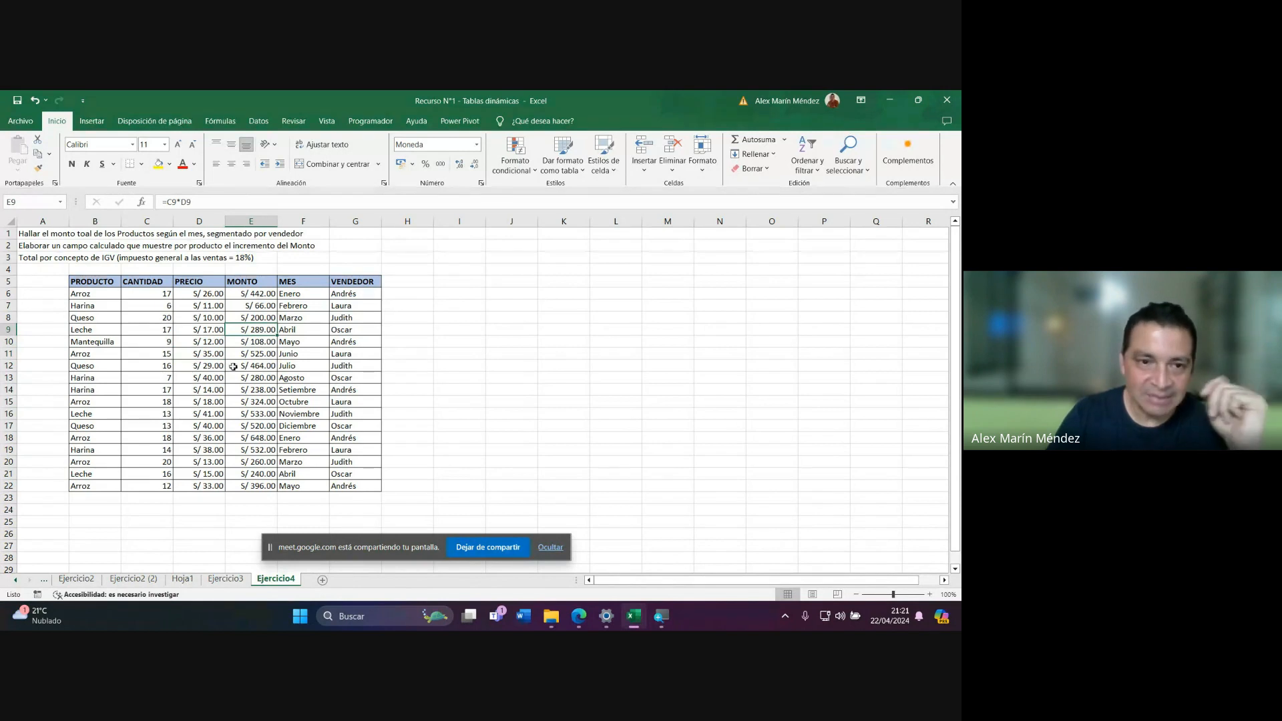
left_click(223, 352)
key("ctrl+t")
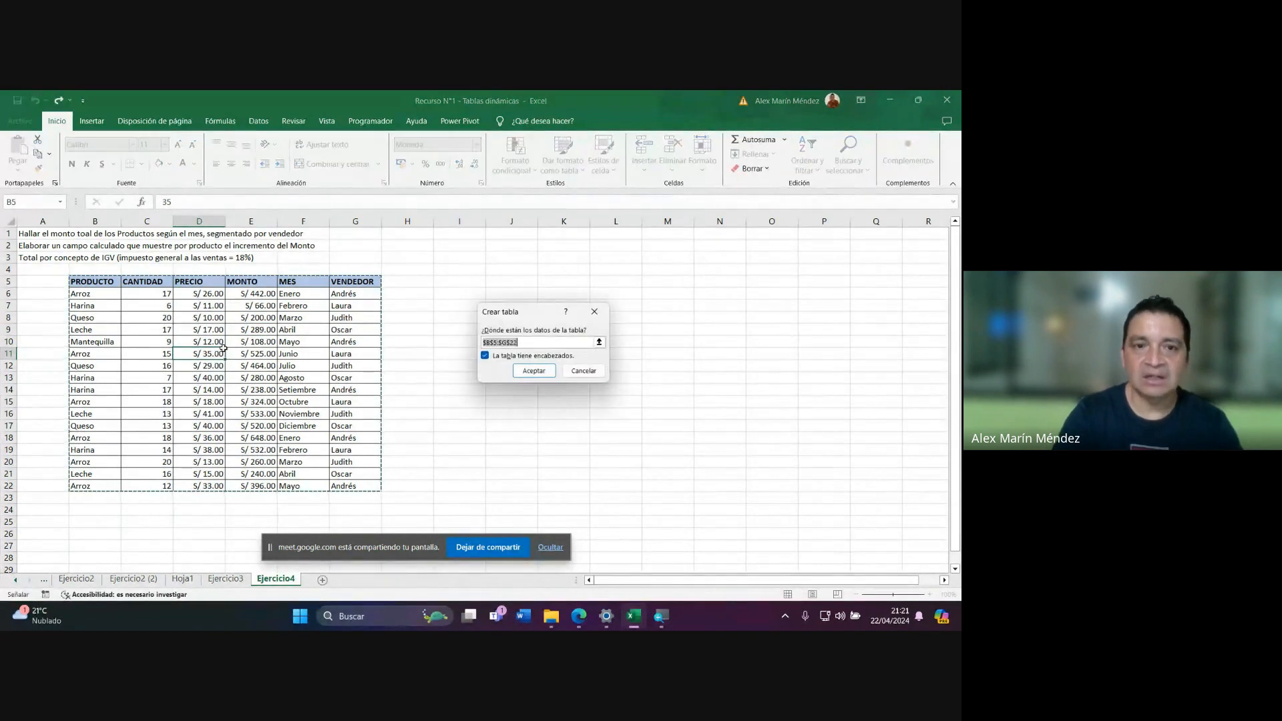
key("Return")
Insert a pivot table based on Tabla4 into the existing sheet Ejercicio4 at cell I5.
left_click(92, 121)
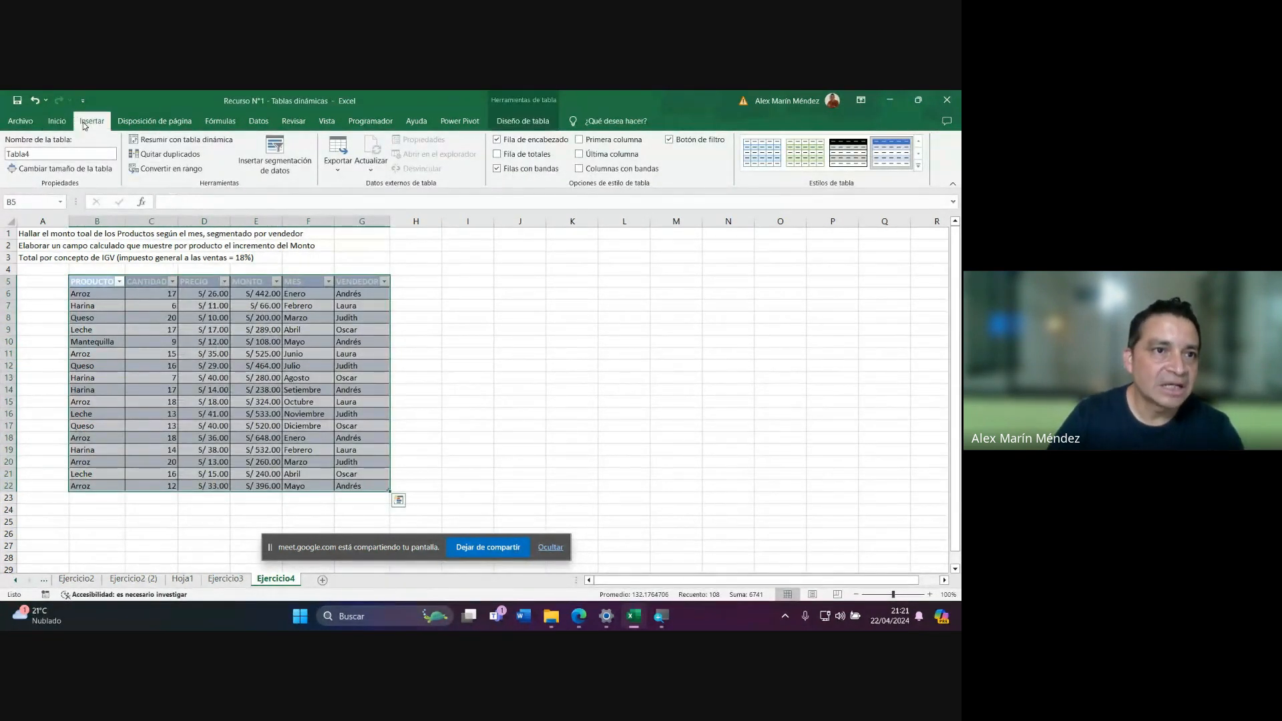
left_click(29, 162)
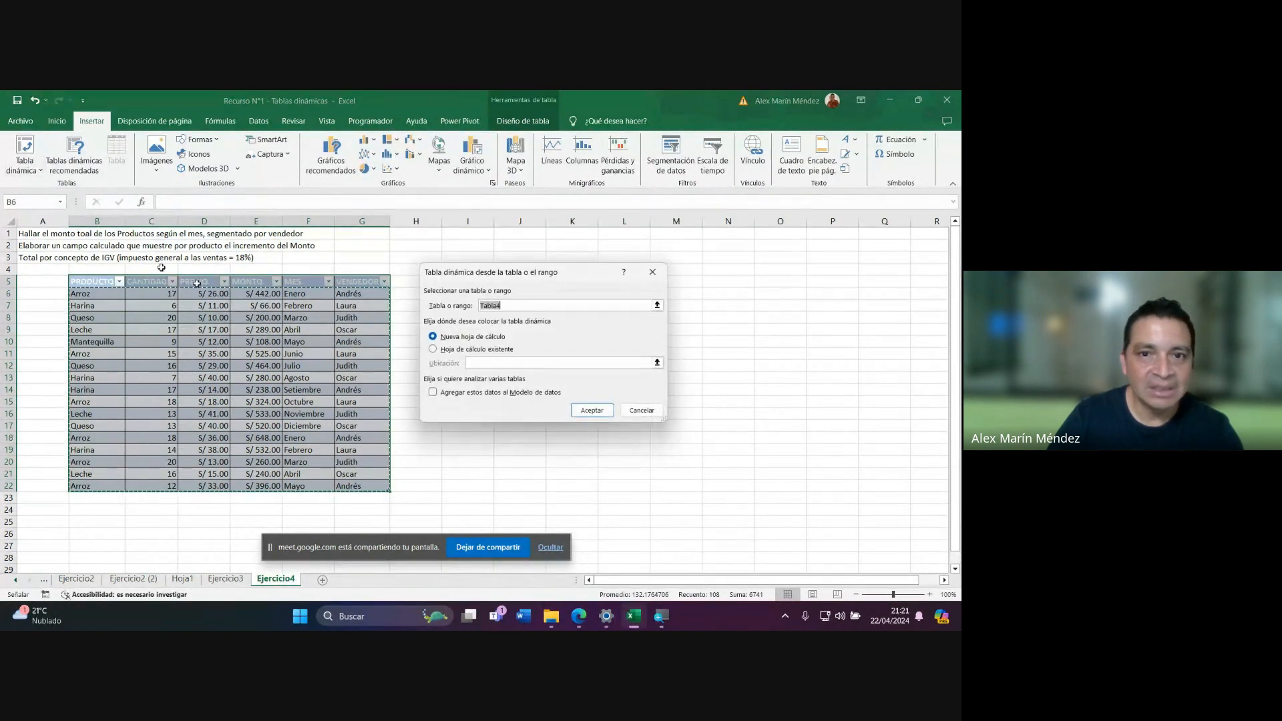
left_click(470, 350)
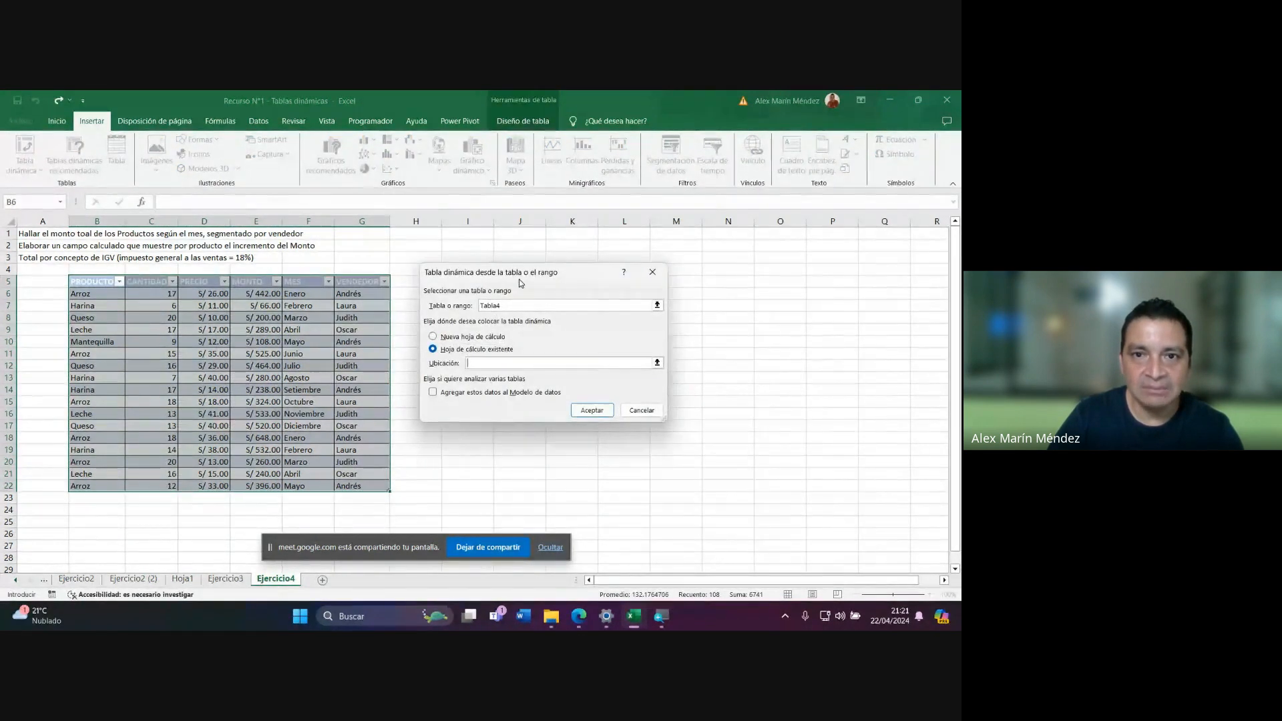
left_click_drag(520, 283, 296, 303)
left_click(466, 281)
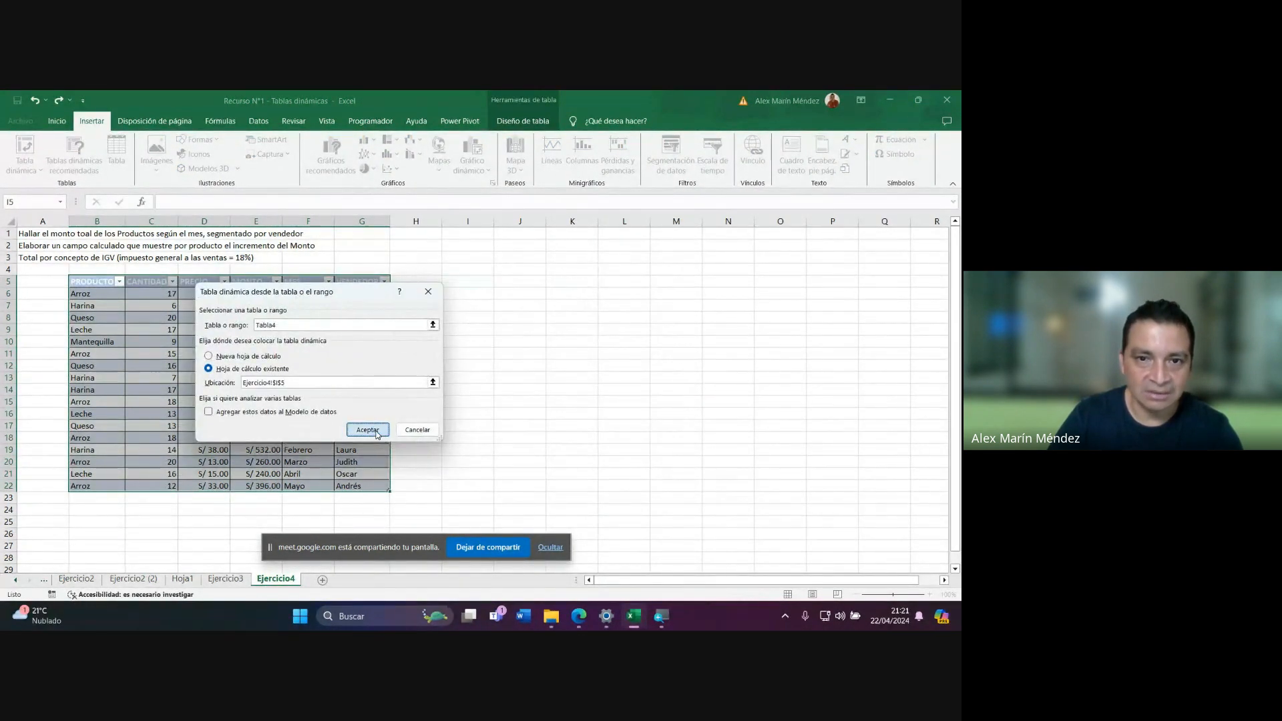
left_click(376, 432)
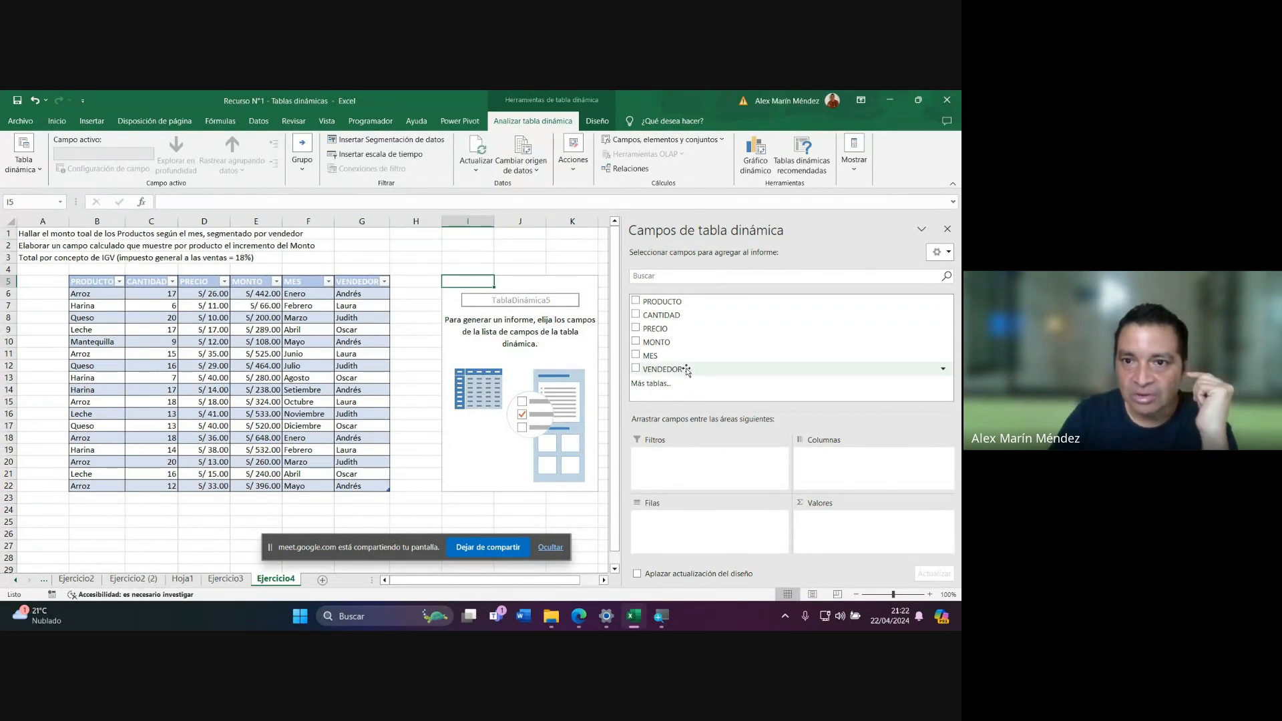
Sum MONTO by MES in the pivot table, formatting the sum as Contabilidad with the S/ symbol and two decimals.
left_click(636, 341)
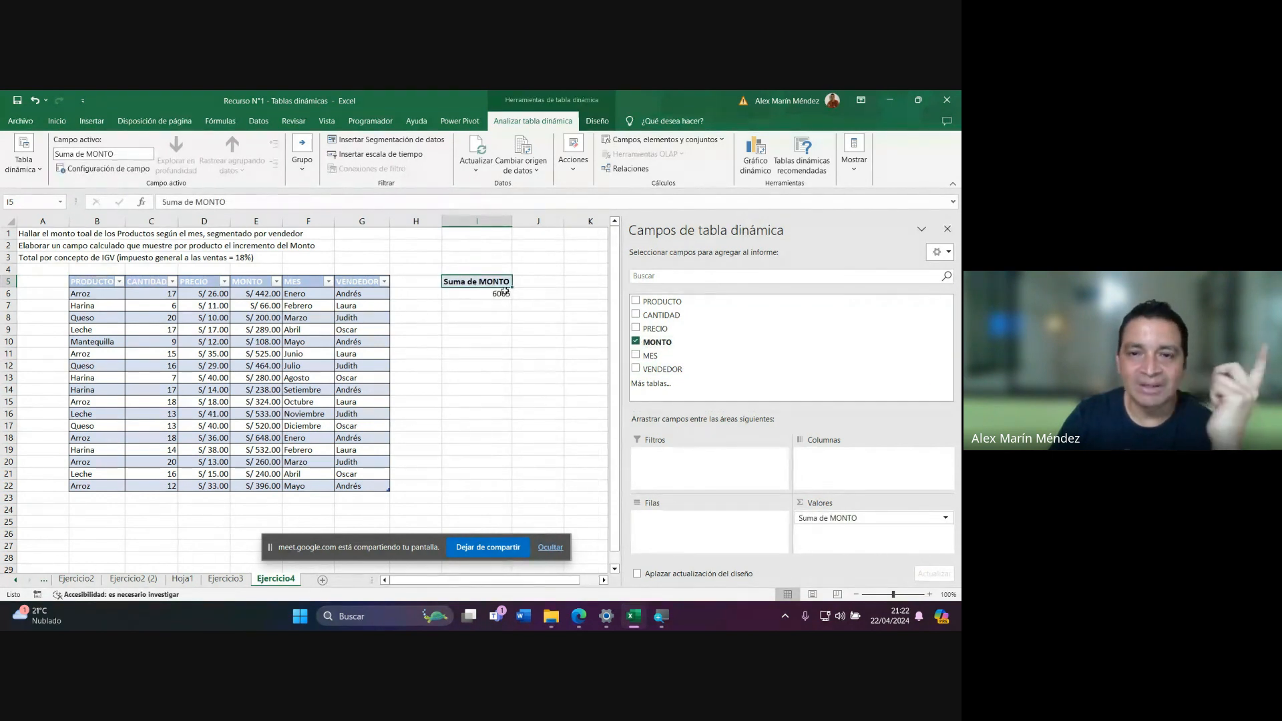
left_click(945, 518)
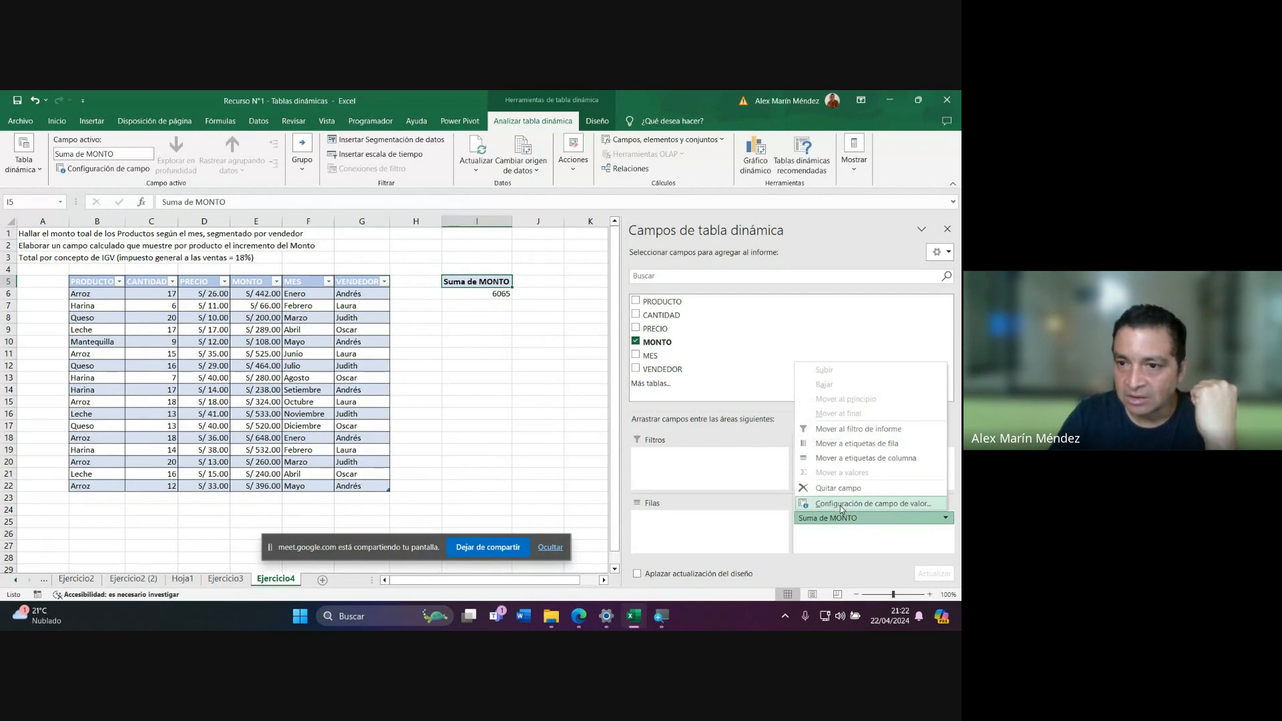
left_click(868, 504)
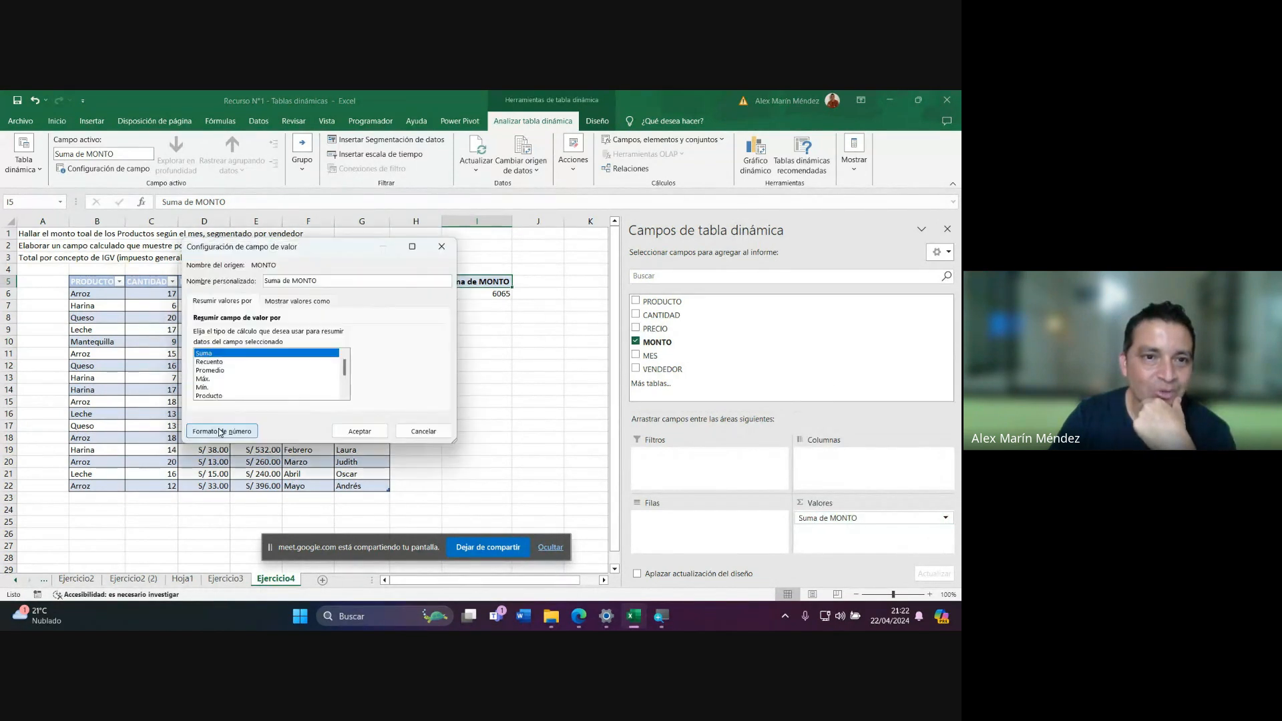
left_click(220, 431)
left_click(198, 270)
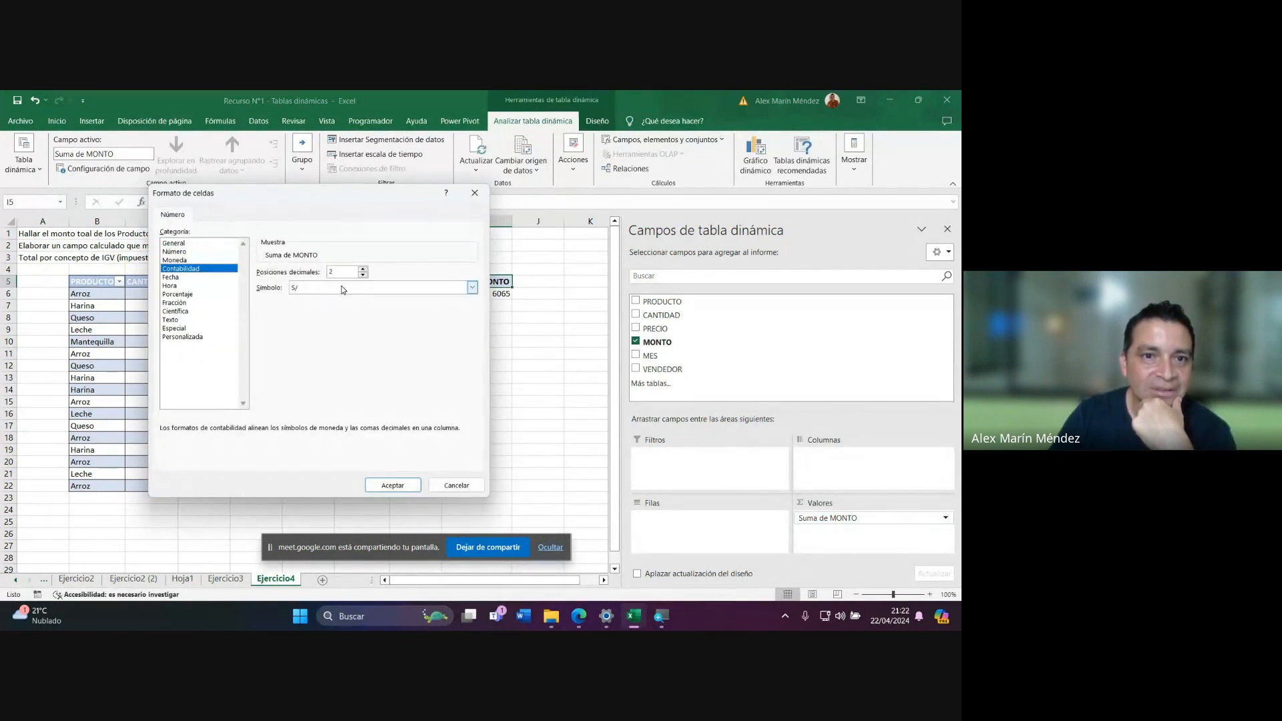
left_click(392, 486)
left_click(359, 432)
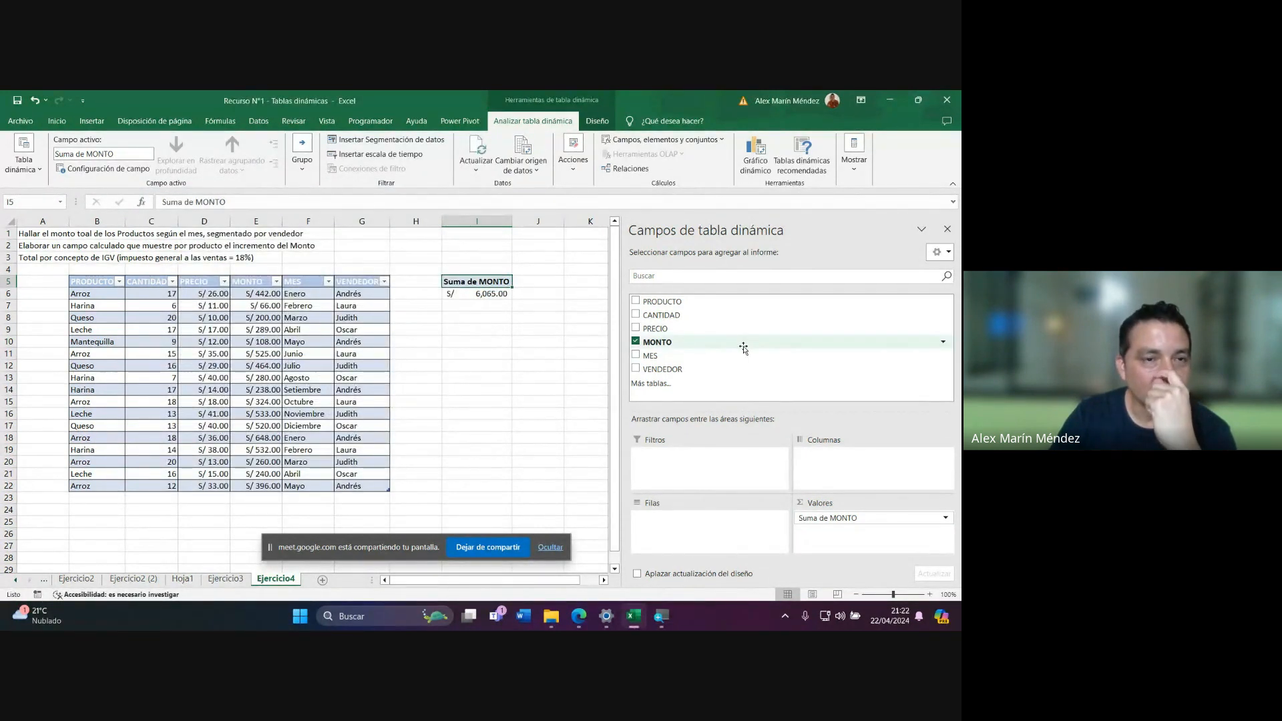
left_click(635, 354)
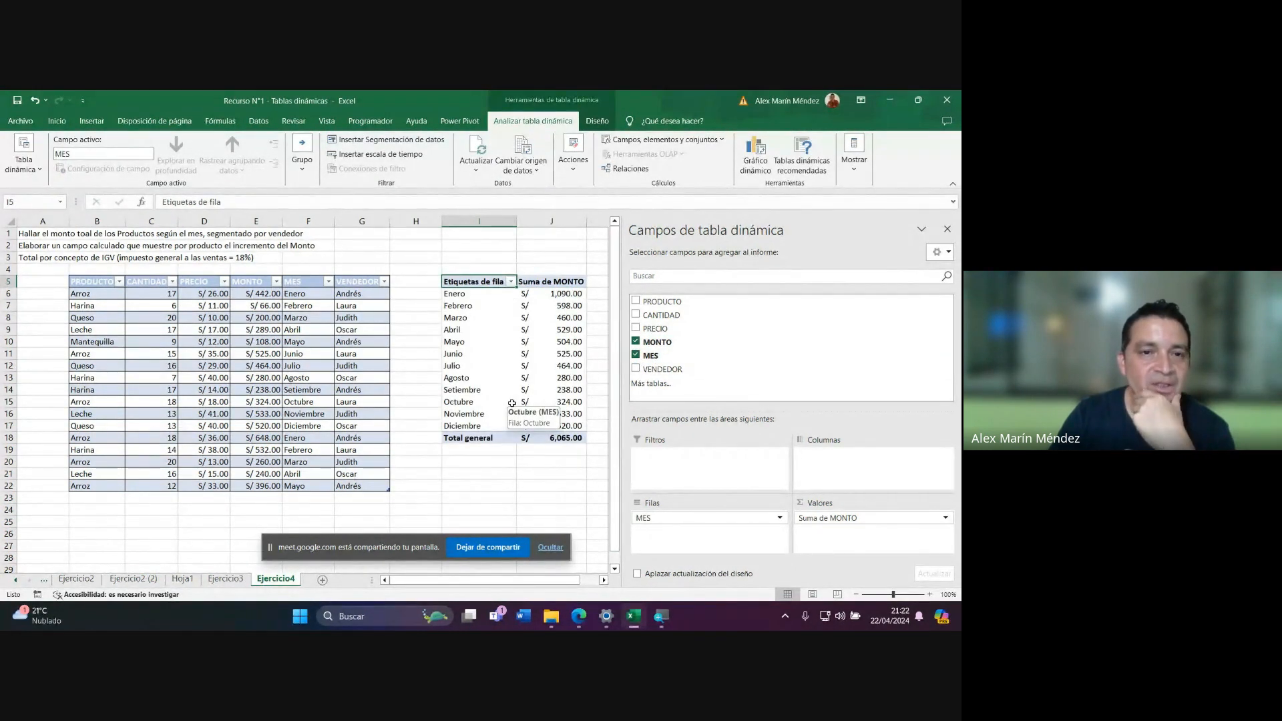
Insert a VENDEDOR slicer for the pivot table and place it directly beside the month totals.
left_click(510, 332)
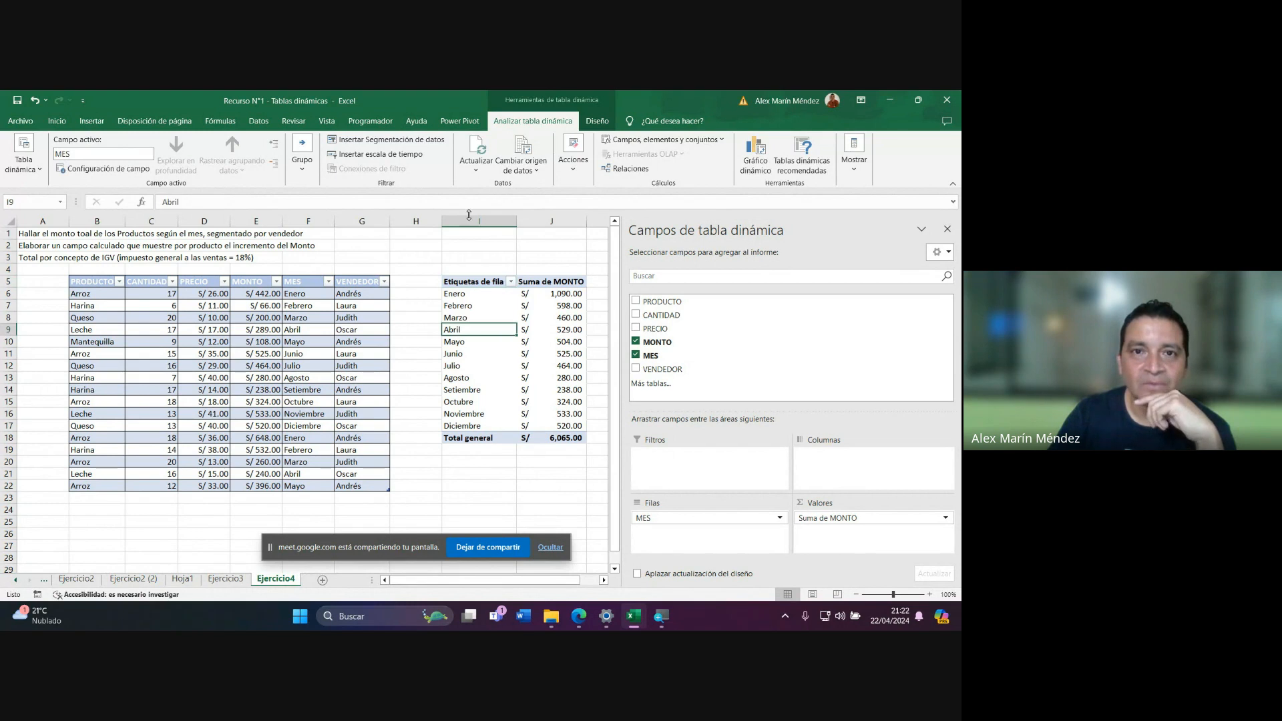
left_click(377, 141)
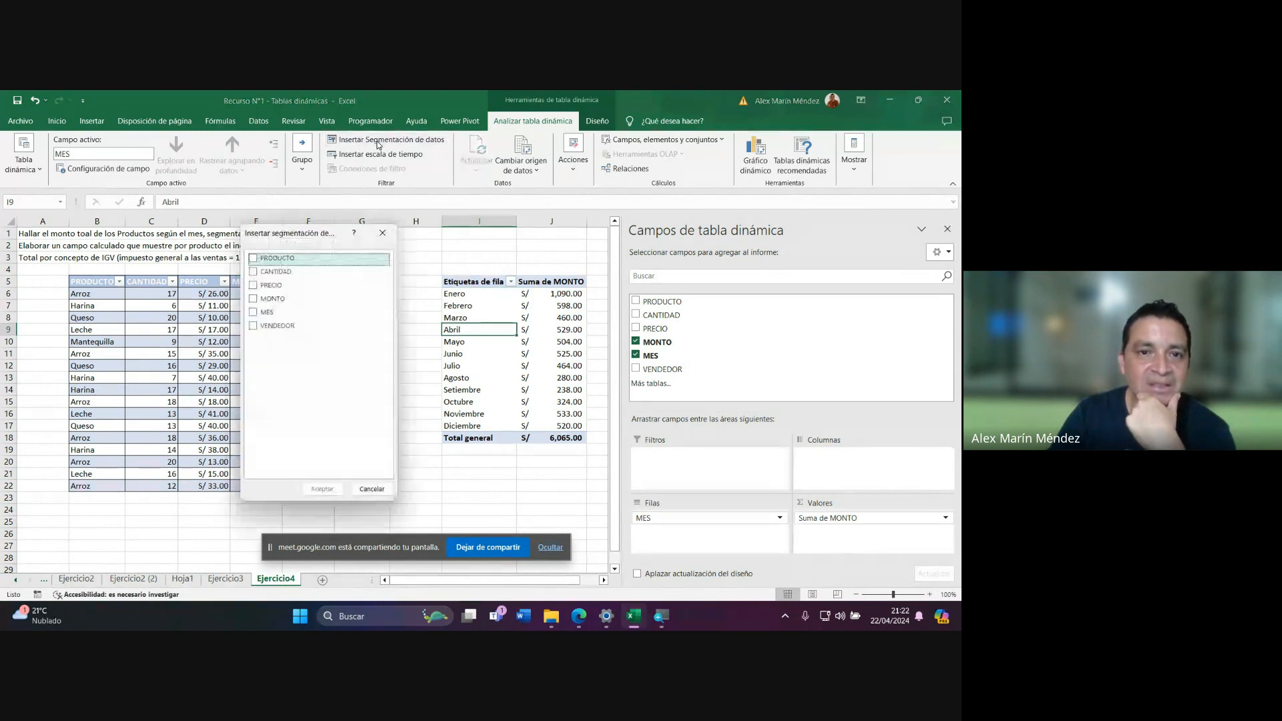
left_click(267, 325)
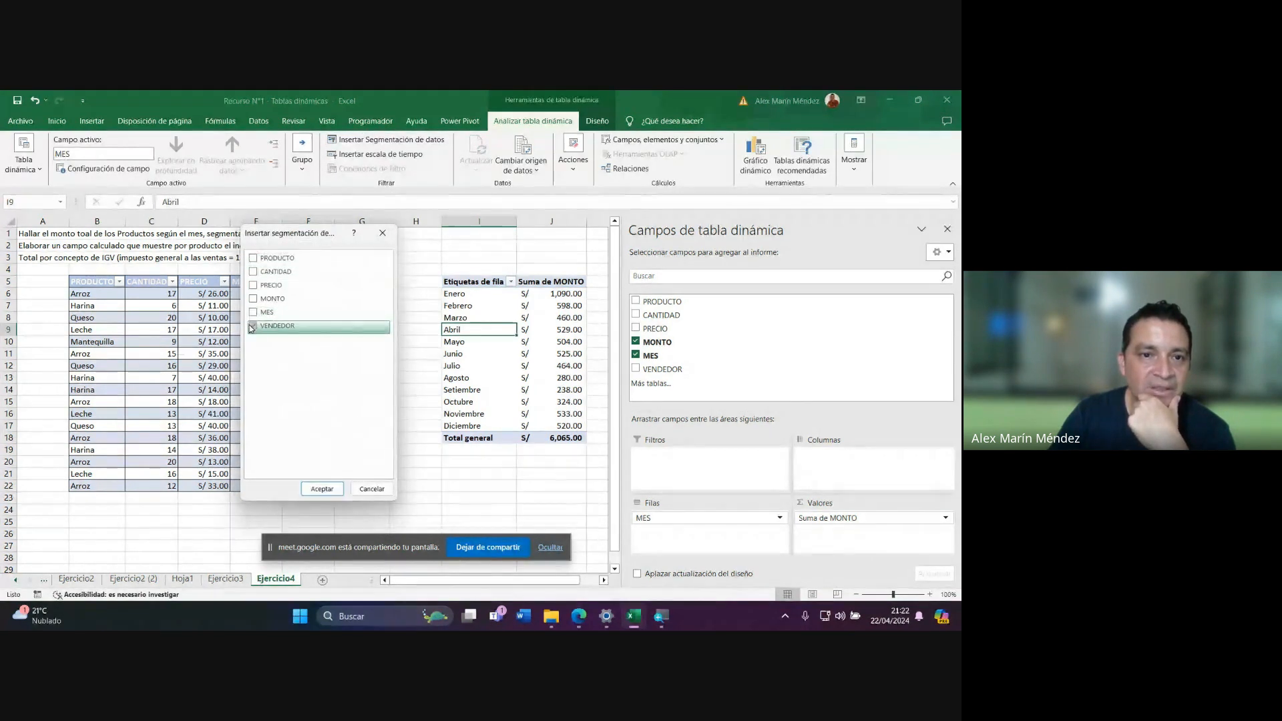
left_click(322, 489)
left_click_drag(314, 323, 369, 289)
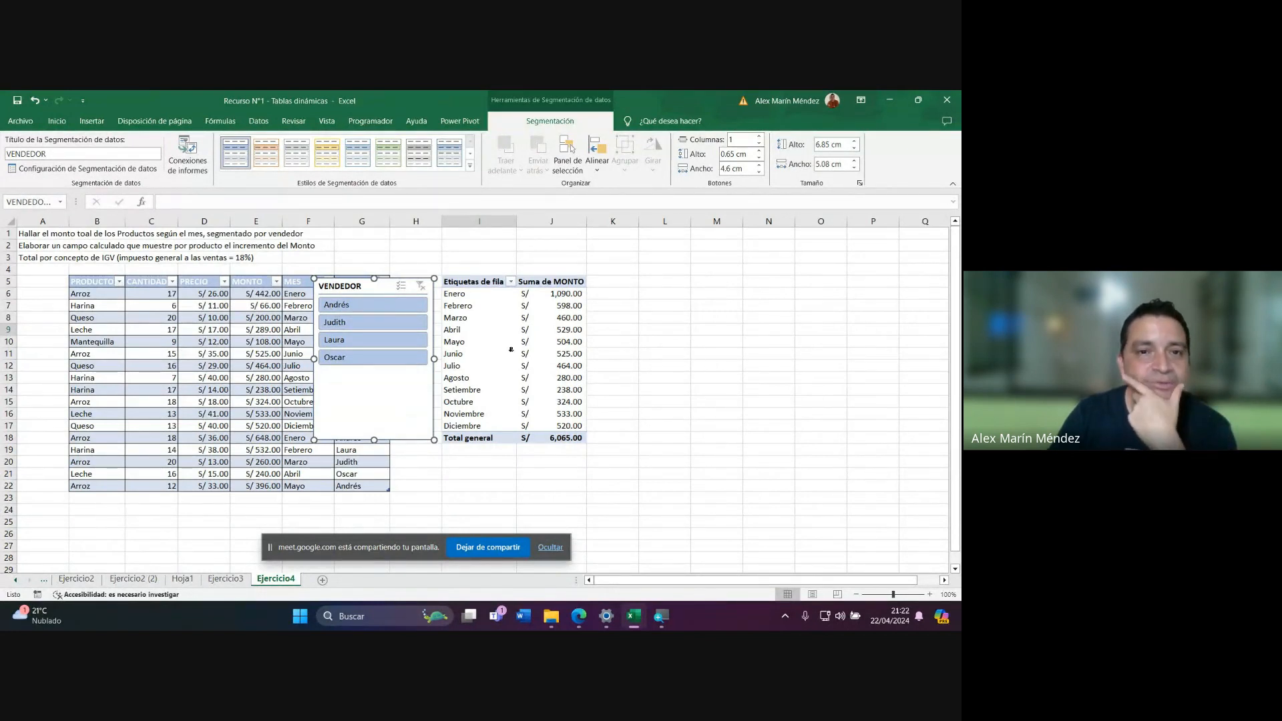
Filter the pivot table to the second seller in the VENDEDOR slicer and clear the filter again.
left_click(402, 327)
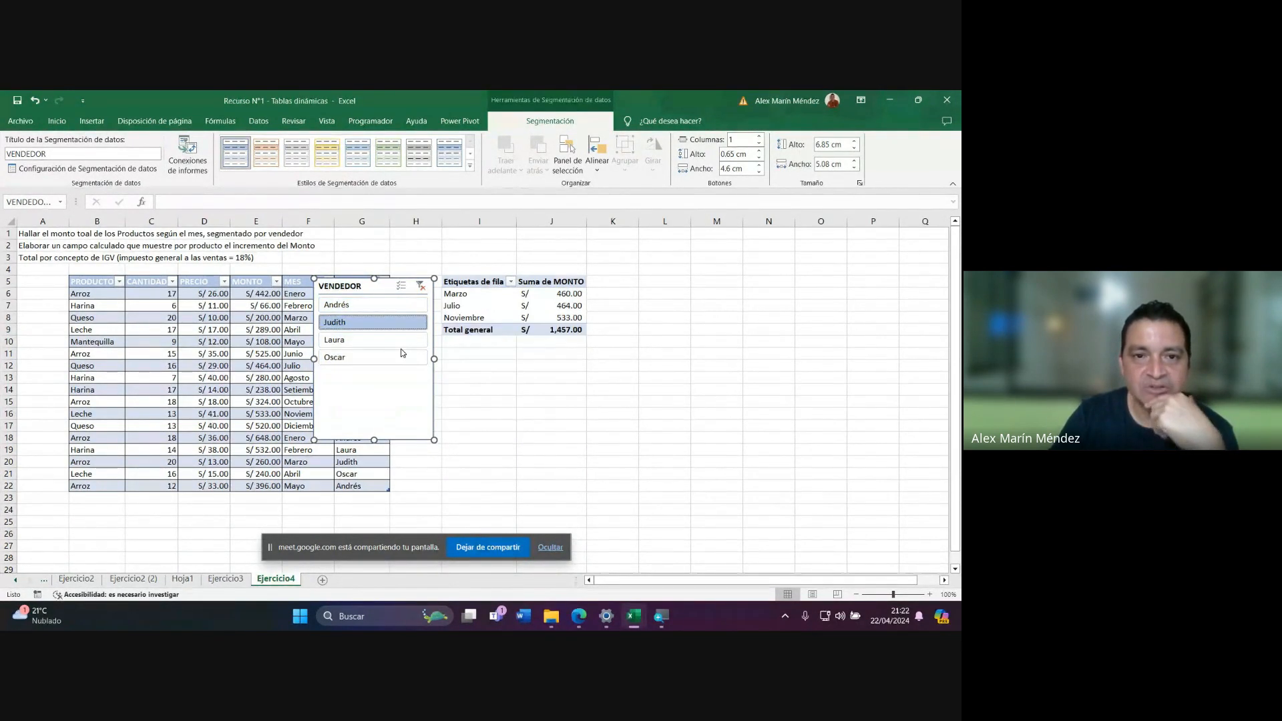
left_click(420, 286)
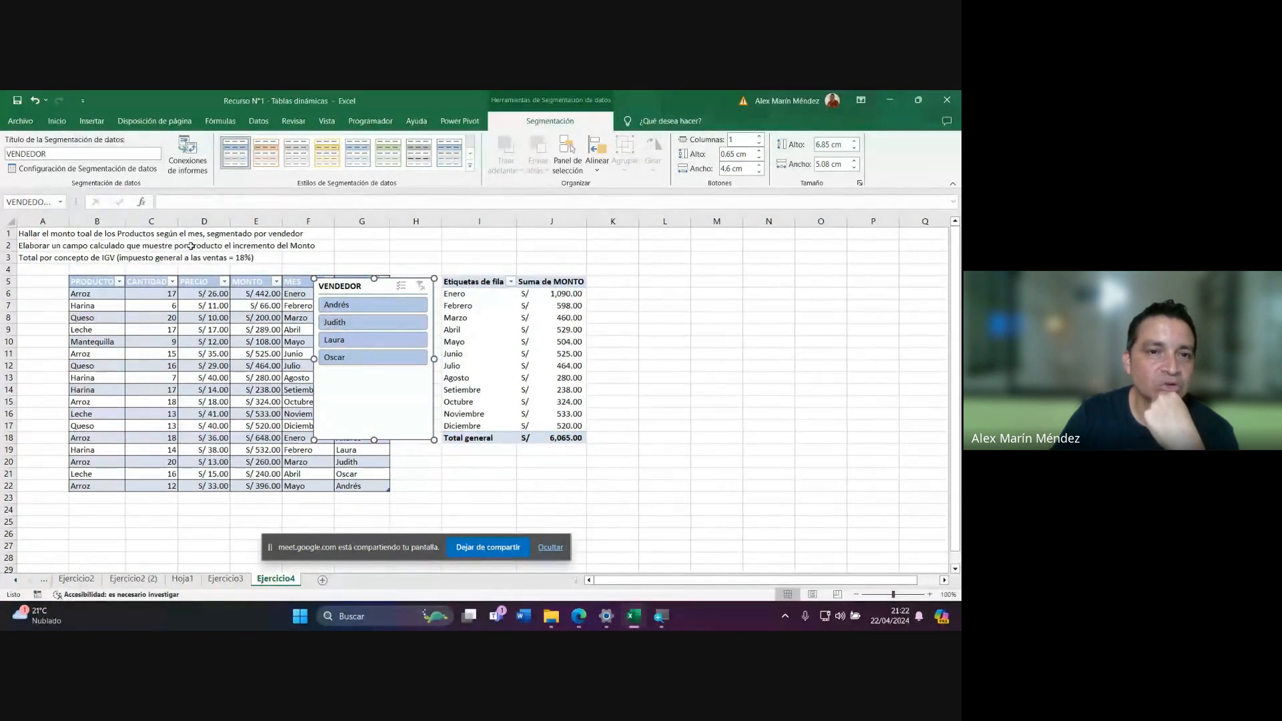
left_click(477, 294)
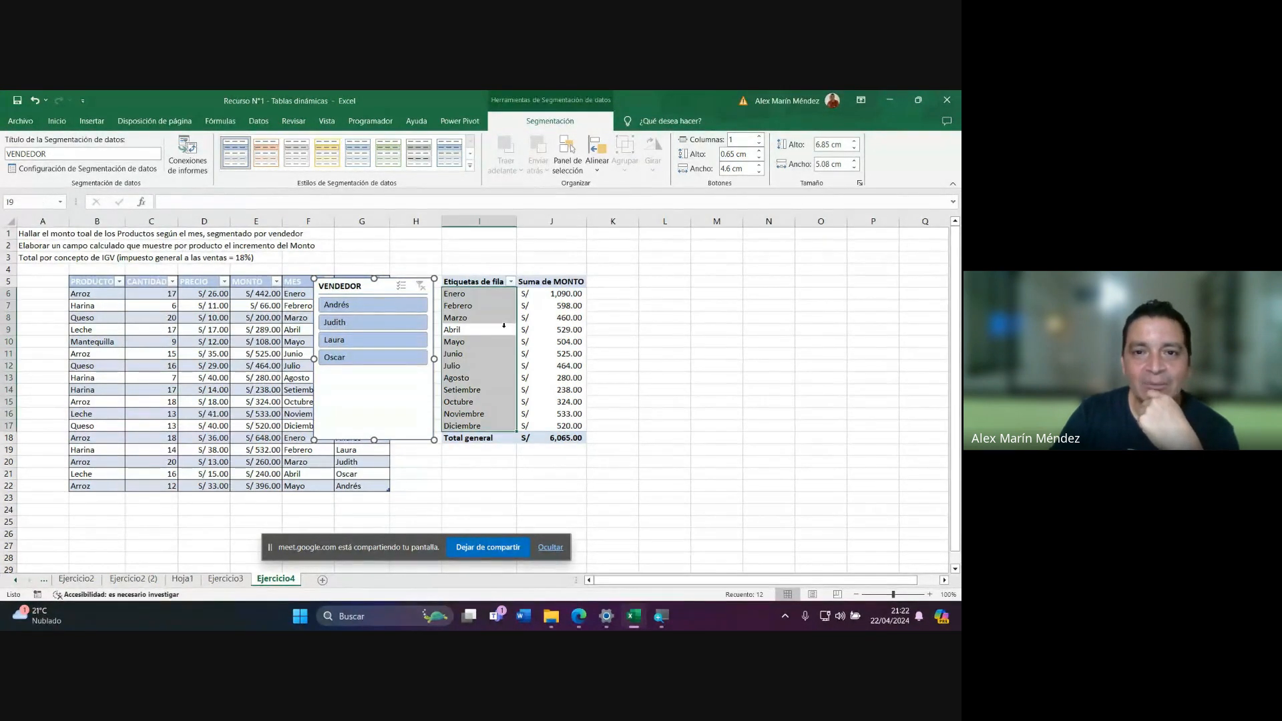
left_click(482, 319)
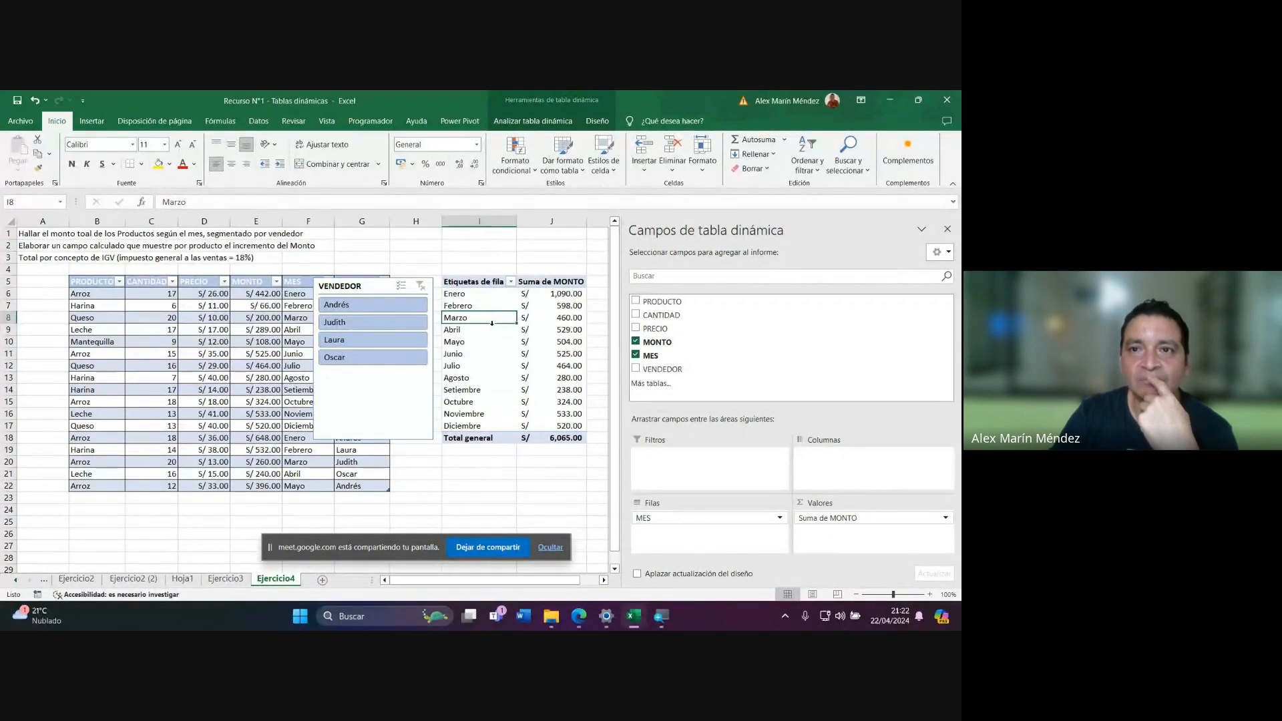
left_click(530, 121)
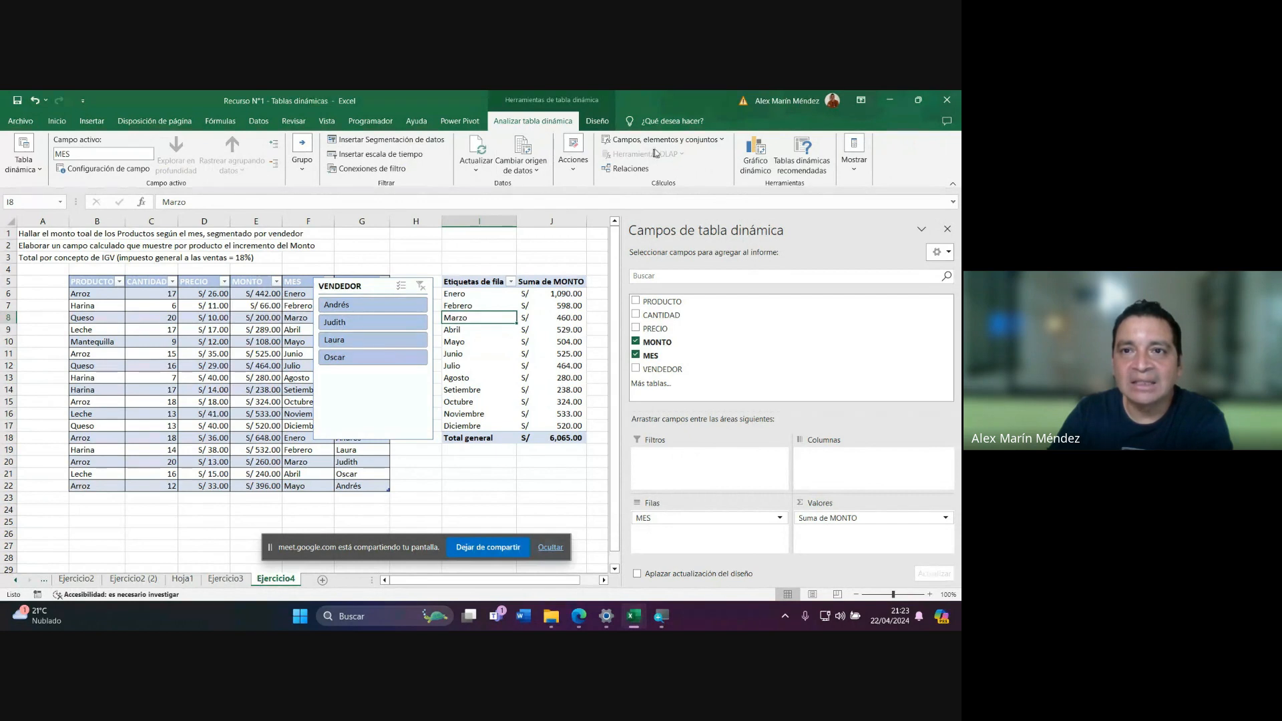
left_click(722, 142)
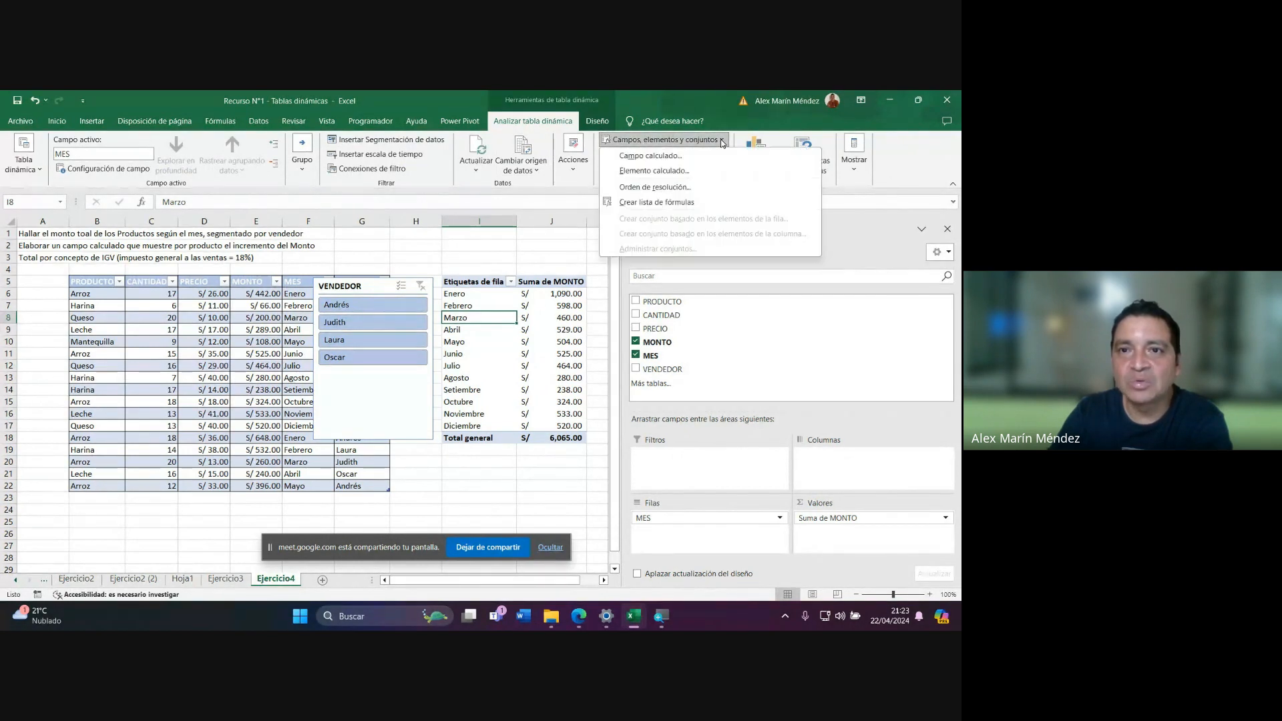
left_click(654, 157)
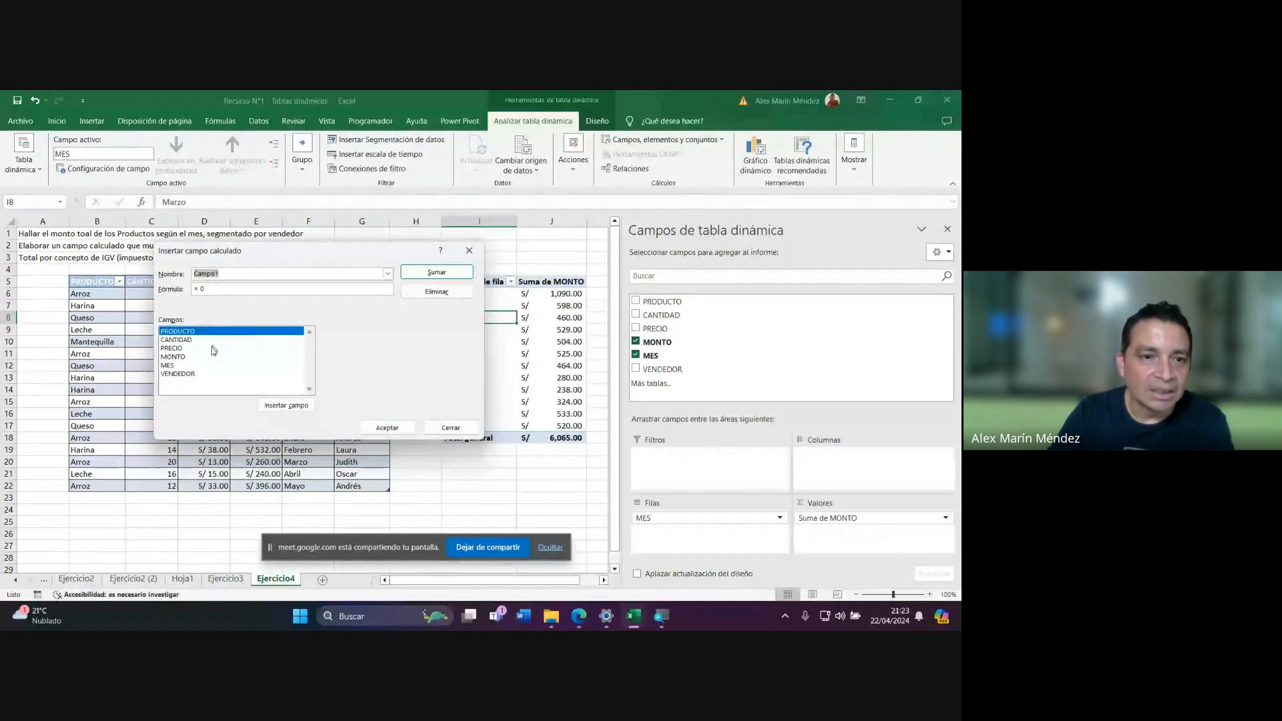
left_click(178, 357)
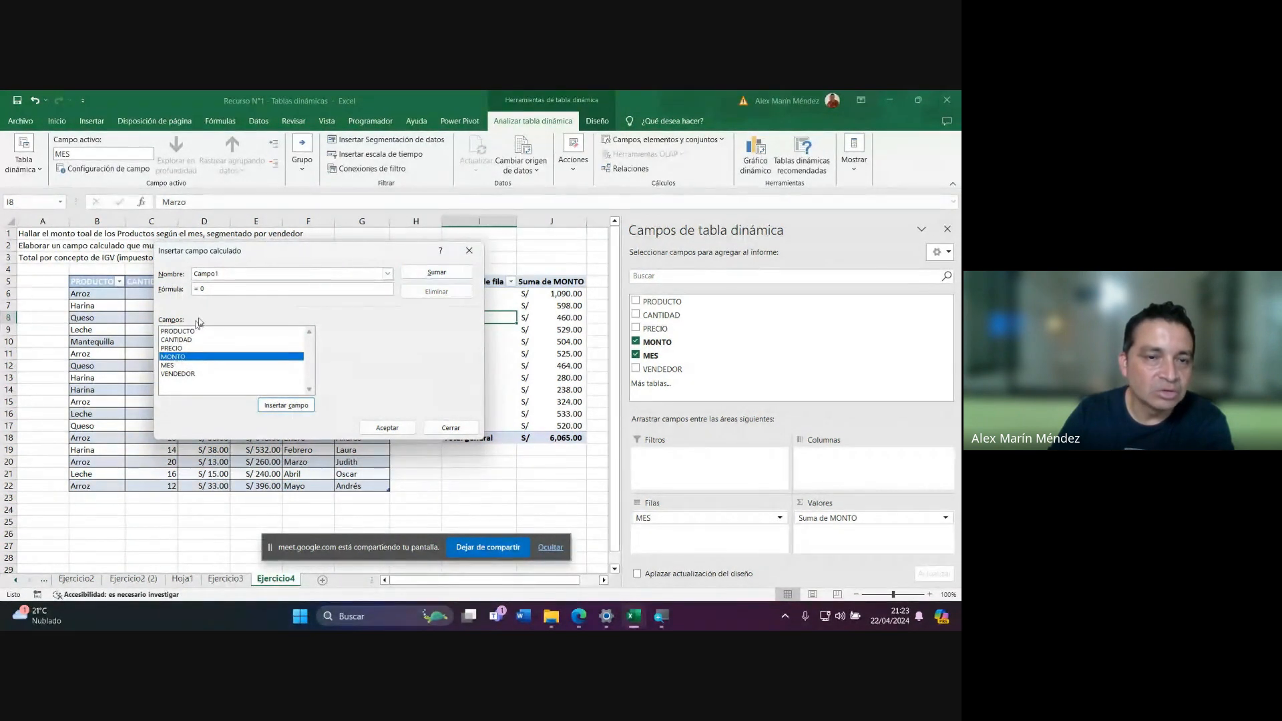
double_click(179, 357)
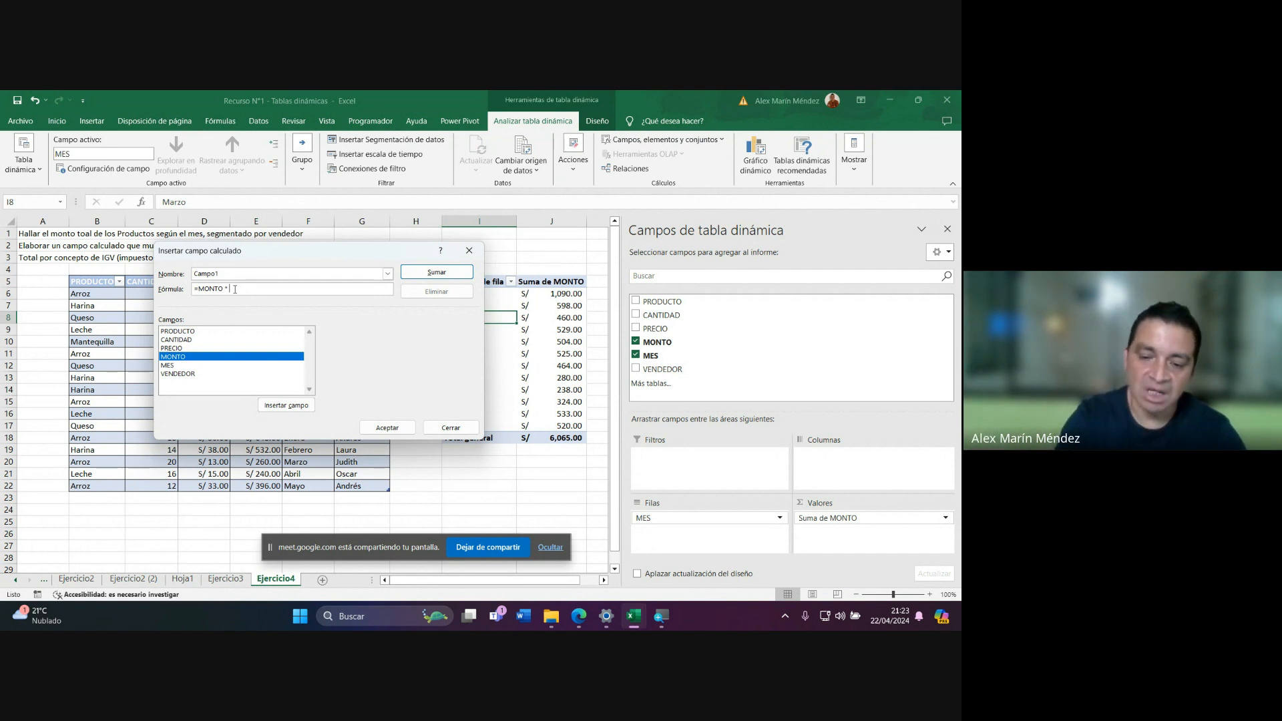
type(".18")
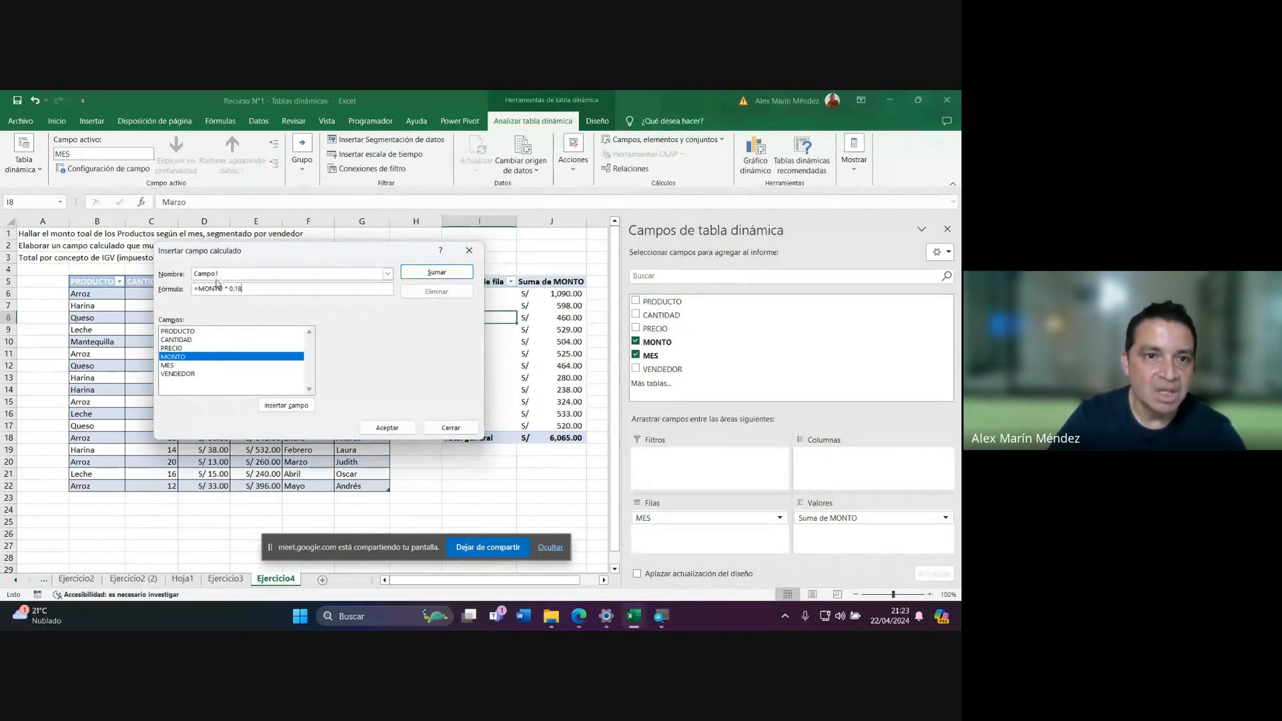
double_click(219, 274)
left_click_drag(201, 250, 176, 265)
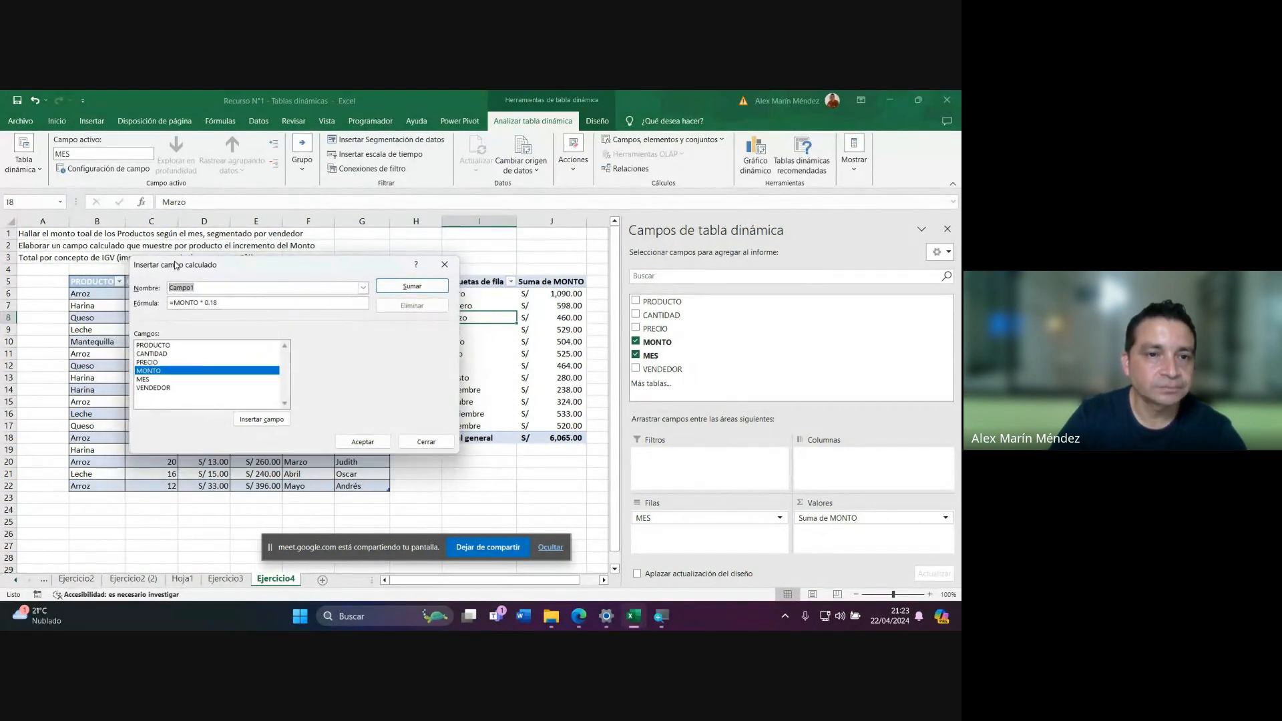
type("Monto")
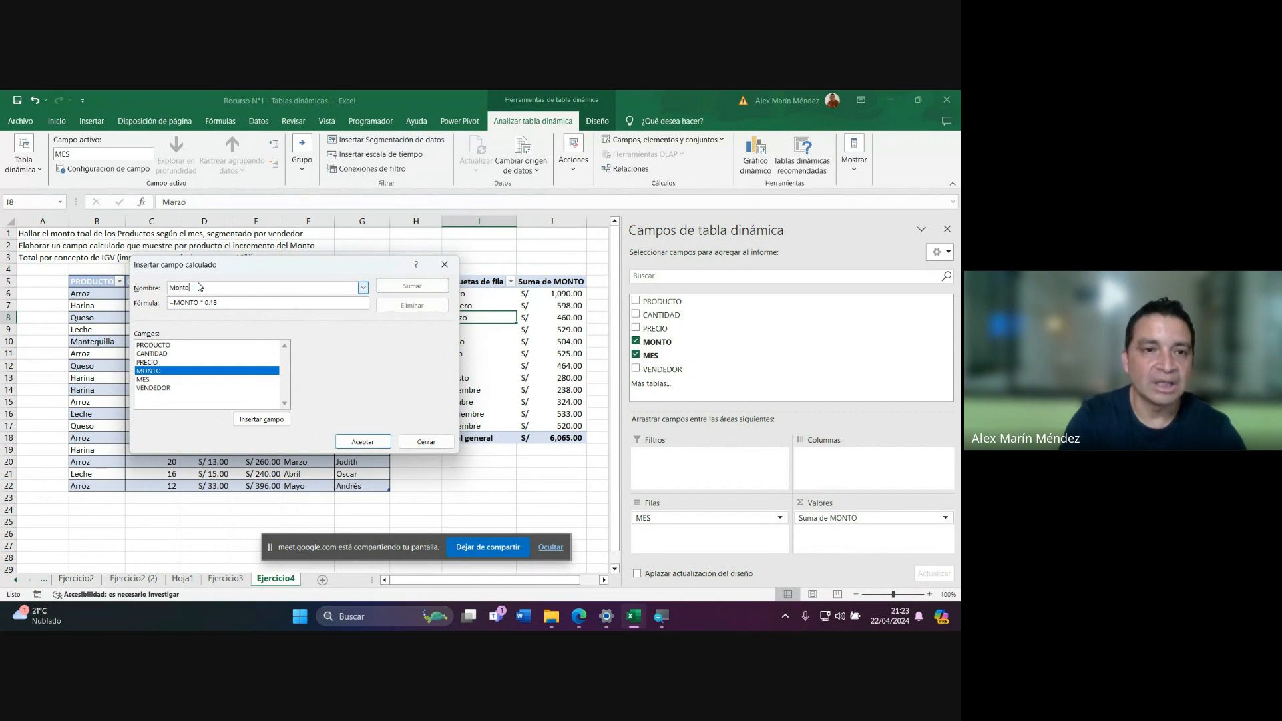
type(" con IGV")
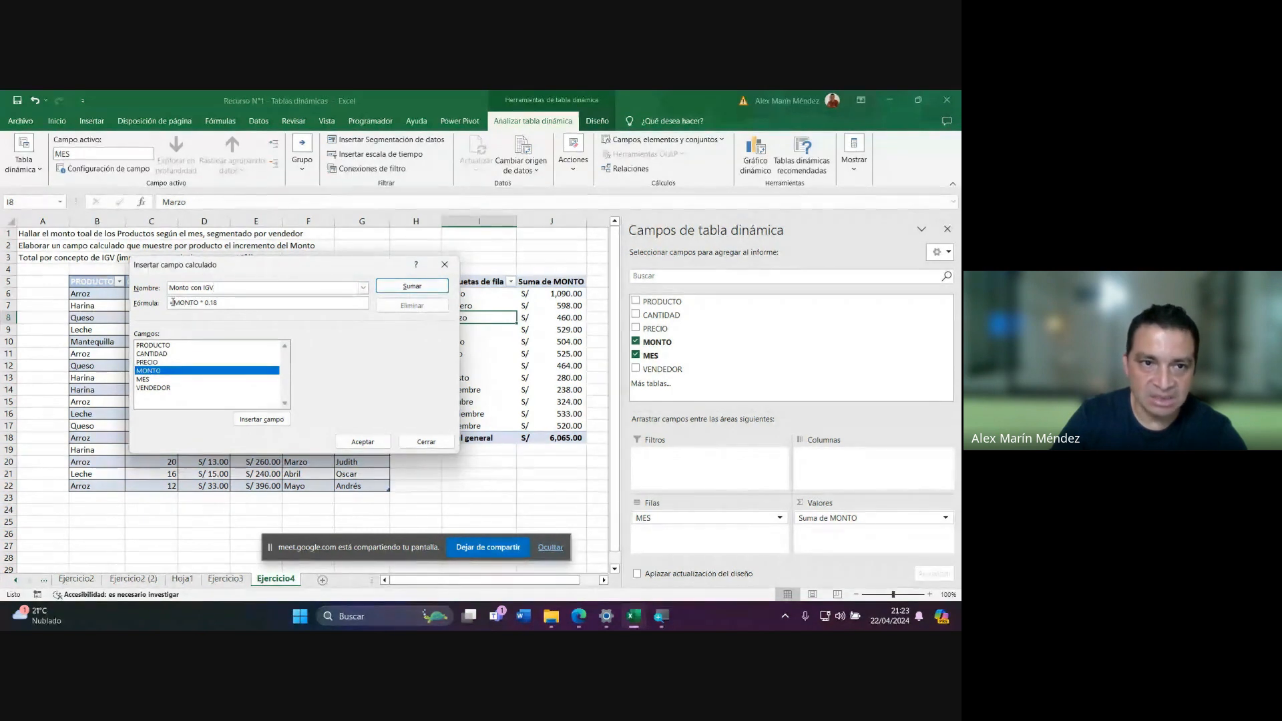
left_click(426, 441)
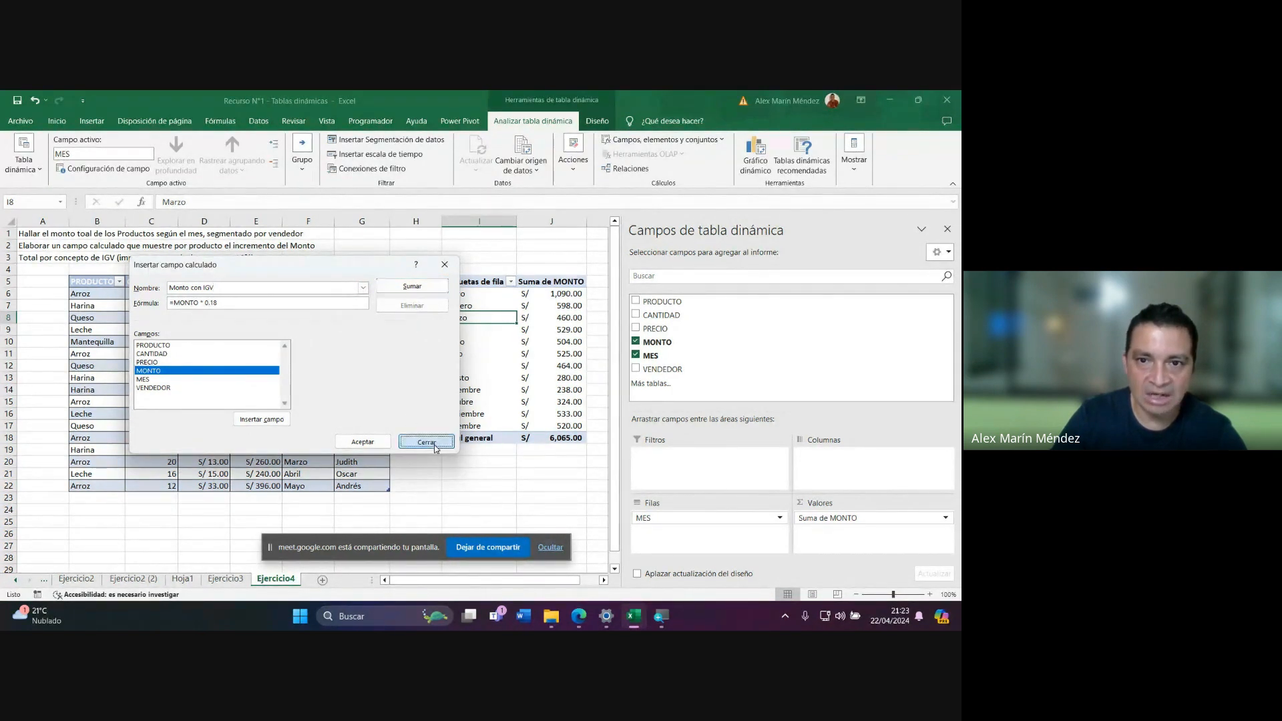
left_click(485, 339)
left_click(493, 354)
left_click(555, 332)
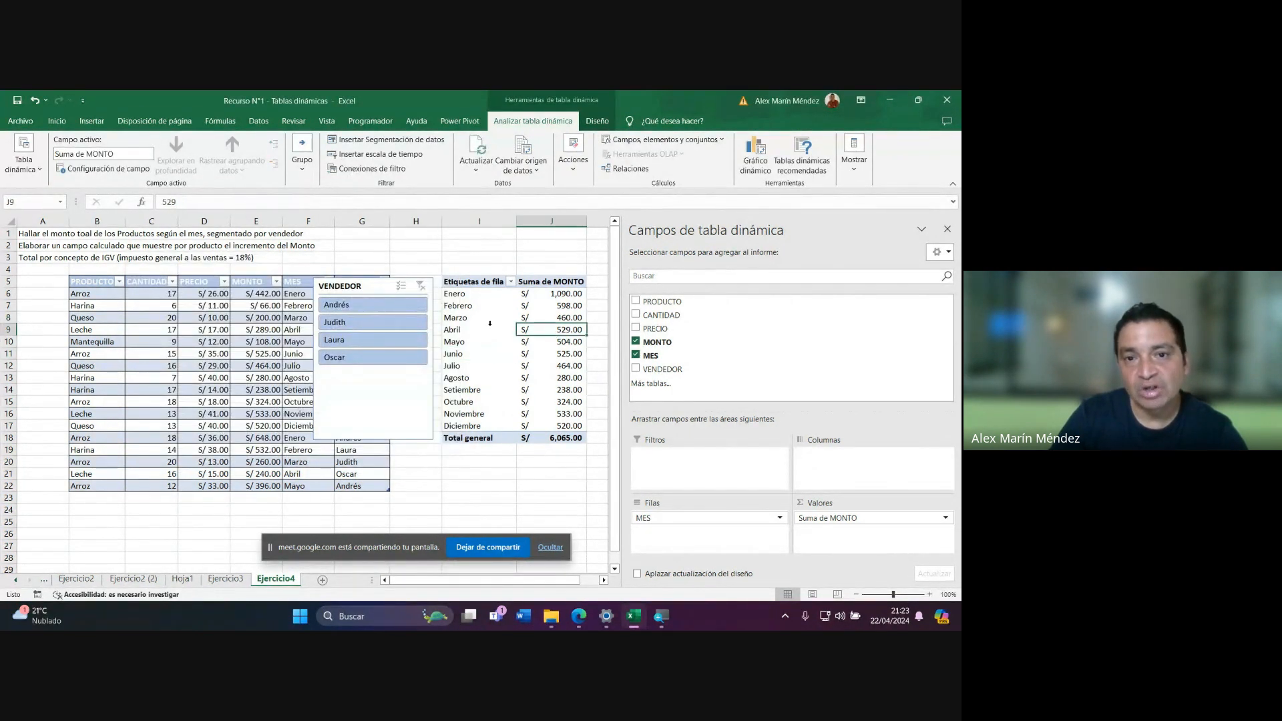
left_click(490, 325)
Insert a calculated field named Con IGV into the month pivot table with the formula =MONTO*0.18.
left_click(523, 356)
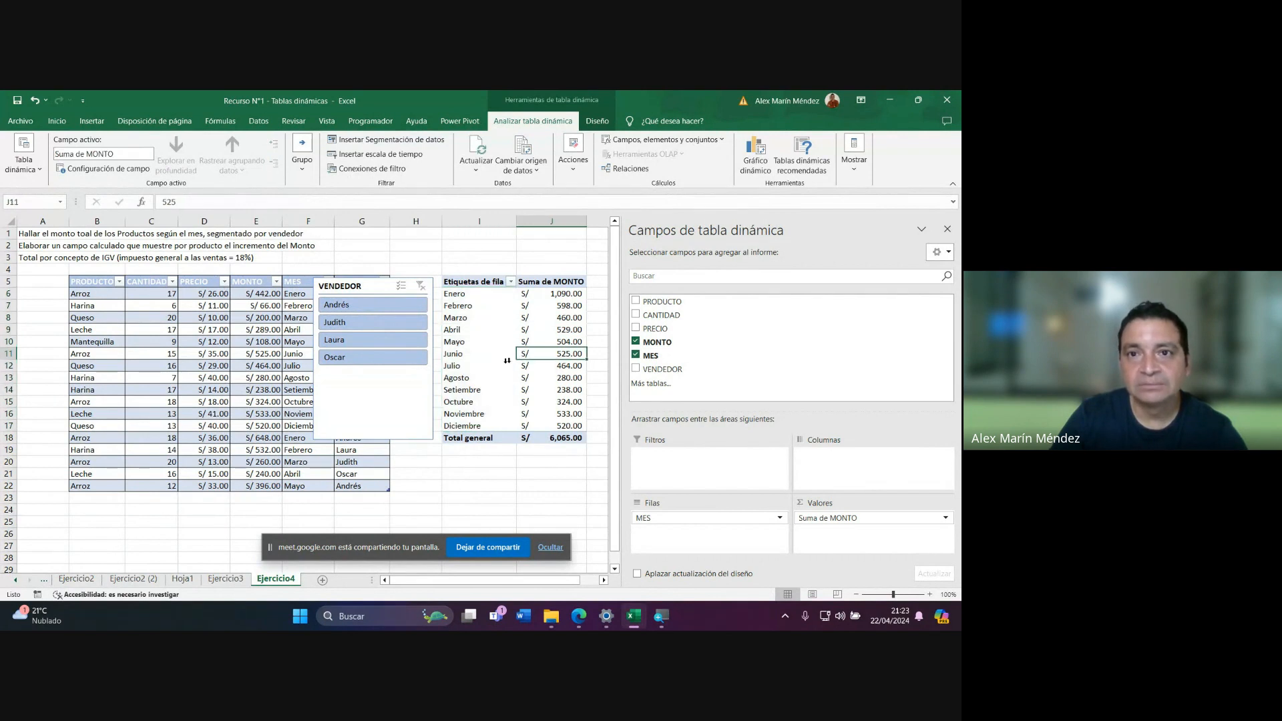
left_click(687, 140)
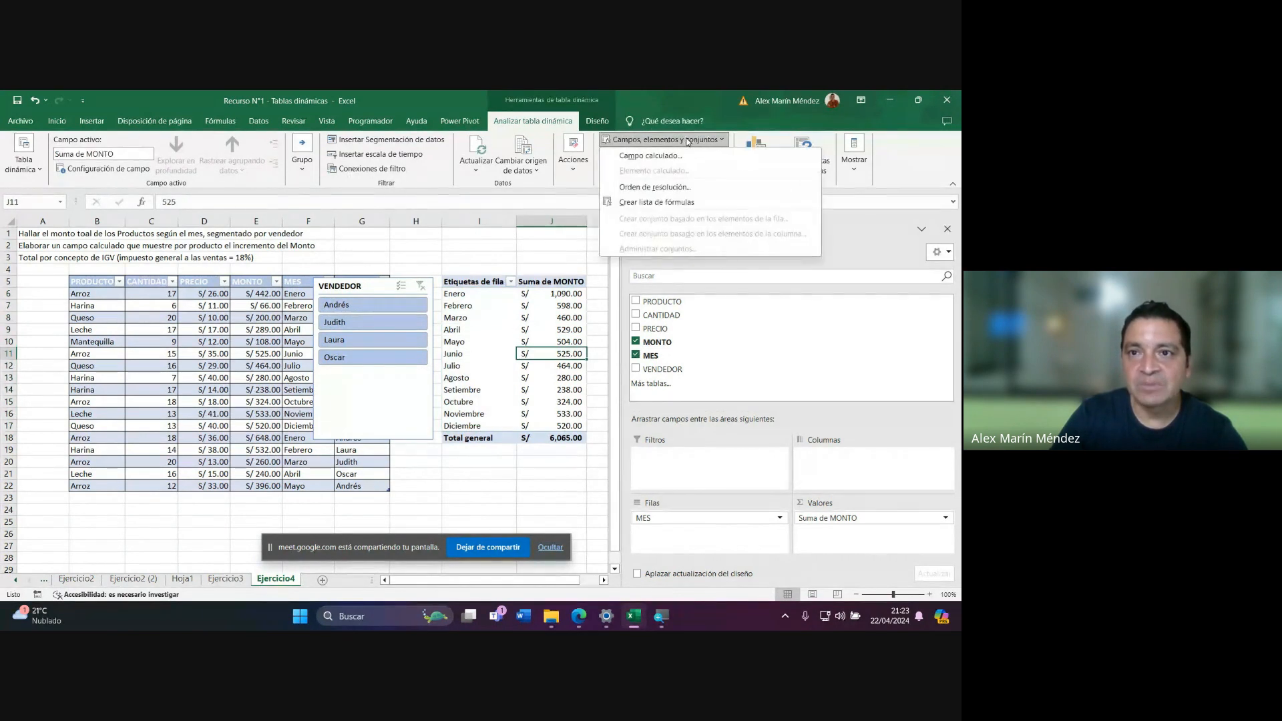
left_click(649, 157)
left_click(198, 290)
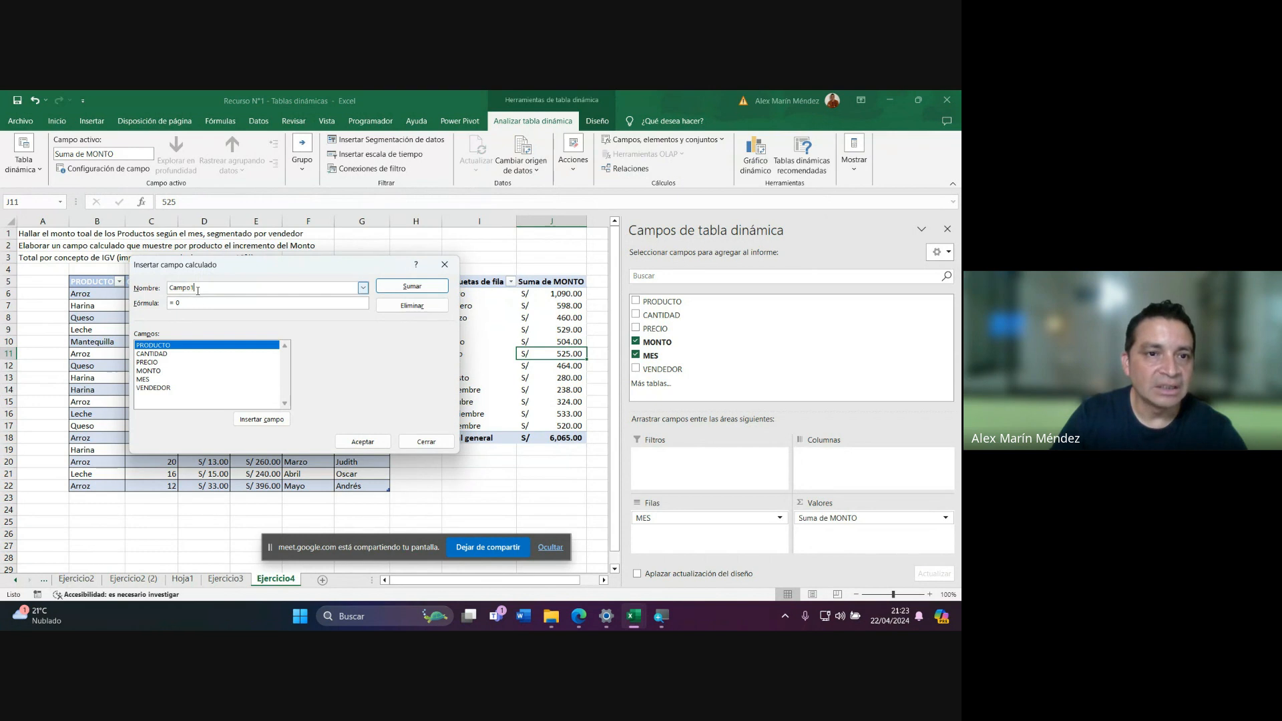
left_click_drag(198, 290, 155, 290)
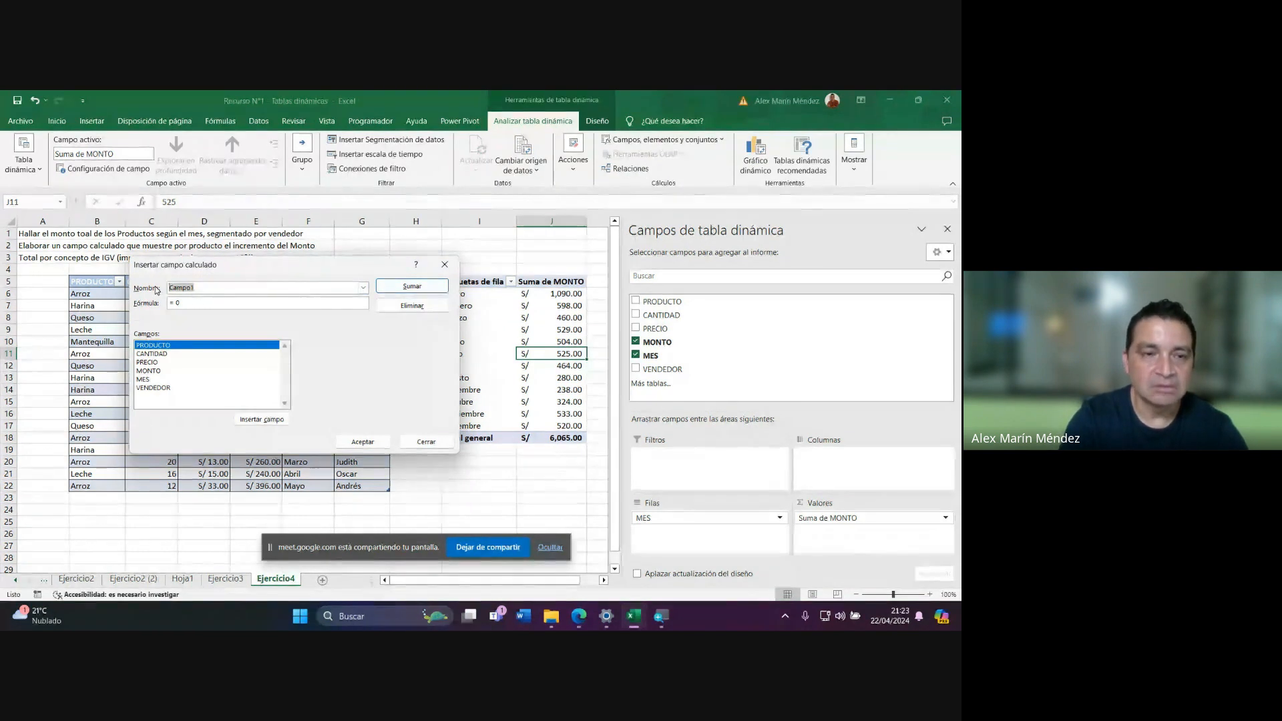
type("Con IGV")
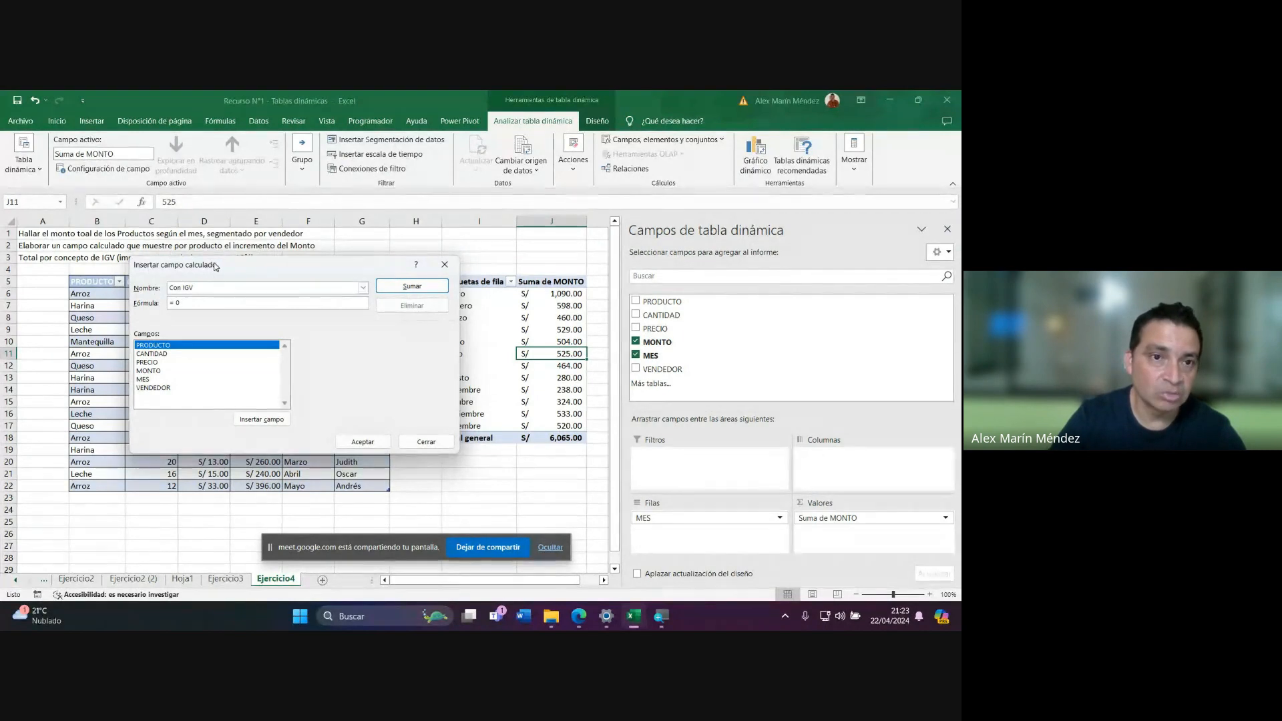
left_click_drag(216, 266, 256, 263)
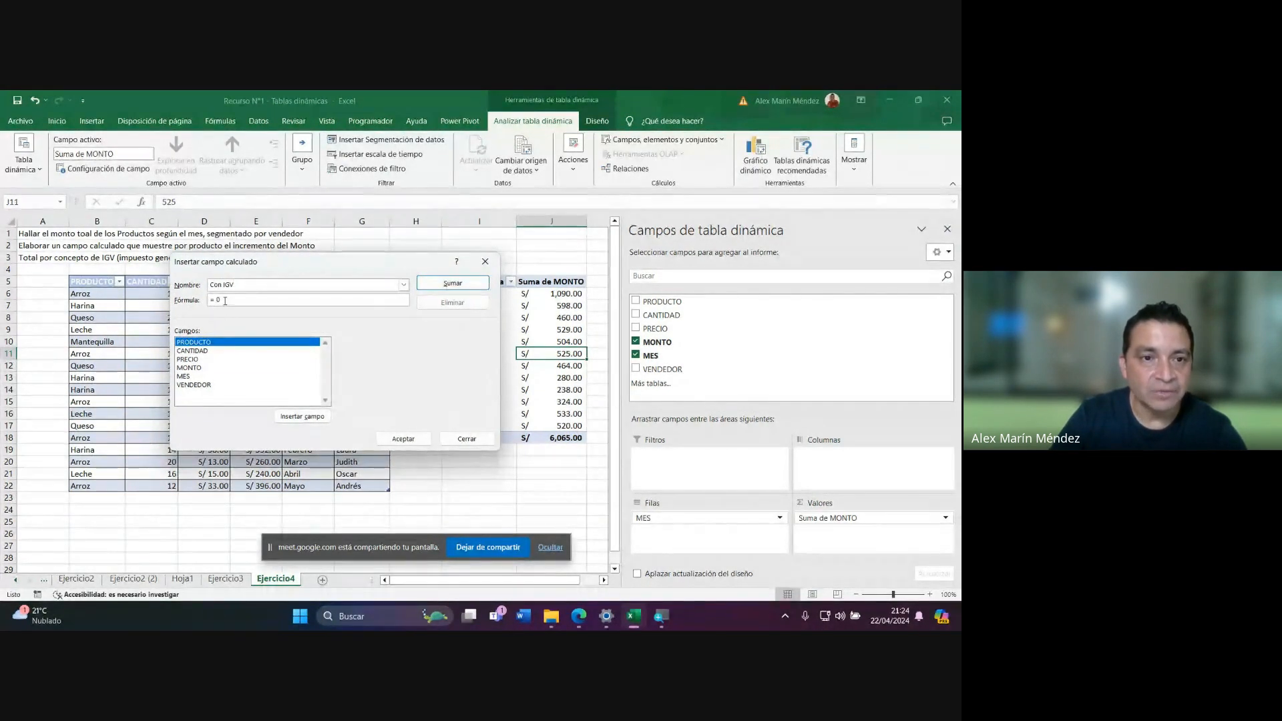
double_click(189, 368)
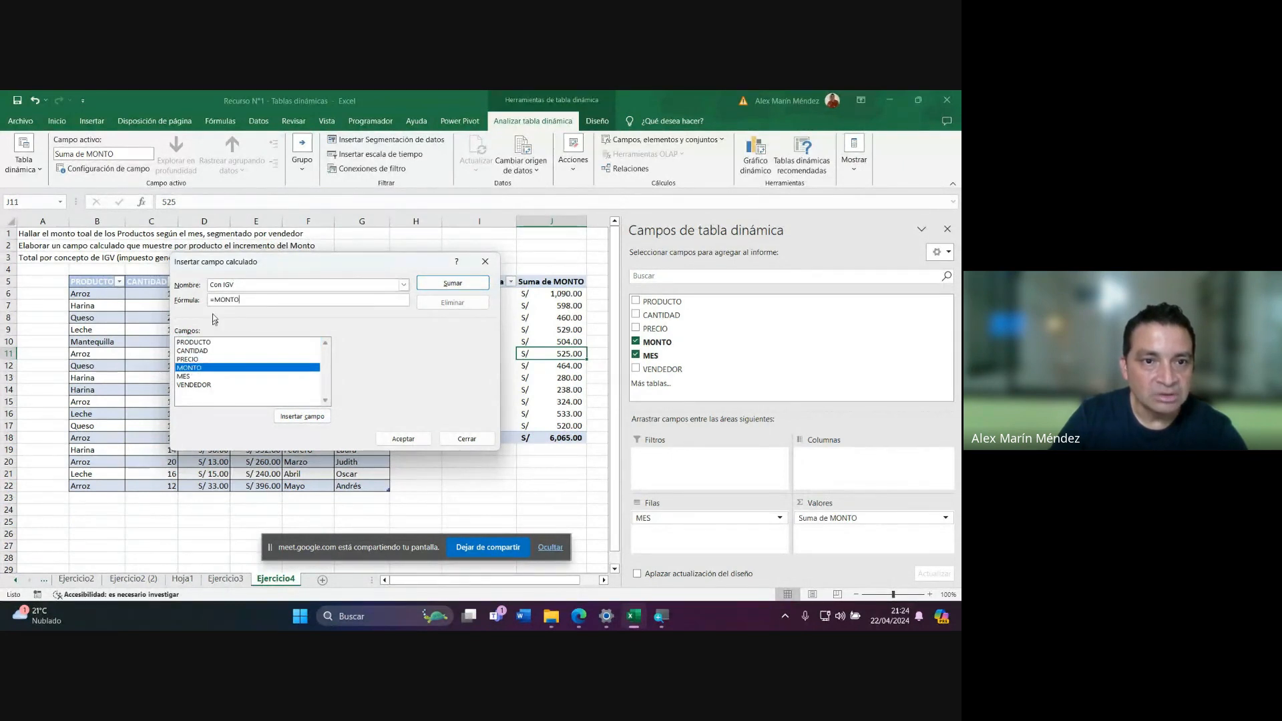
type("*")
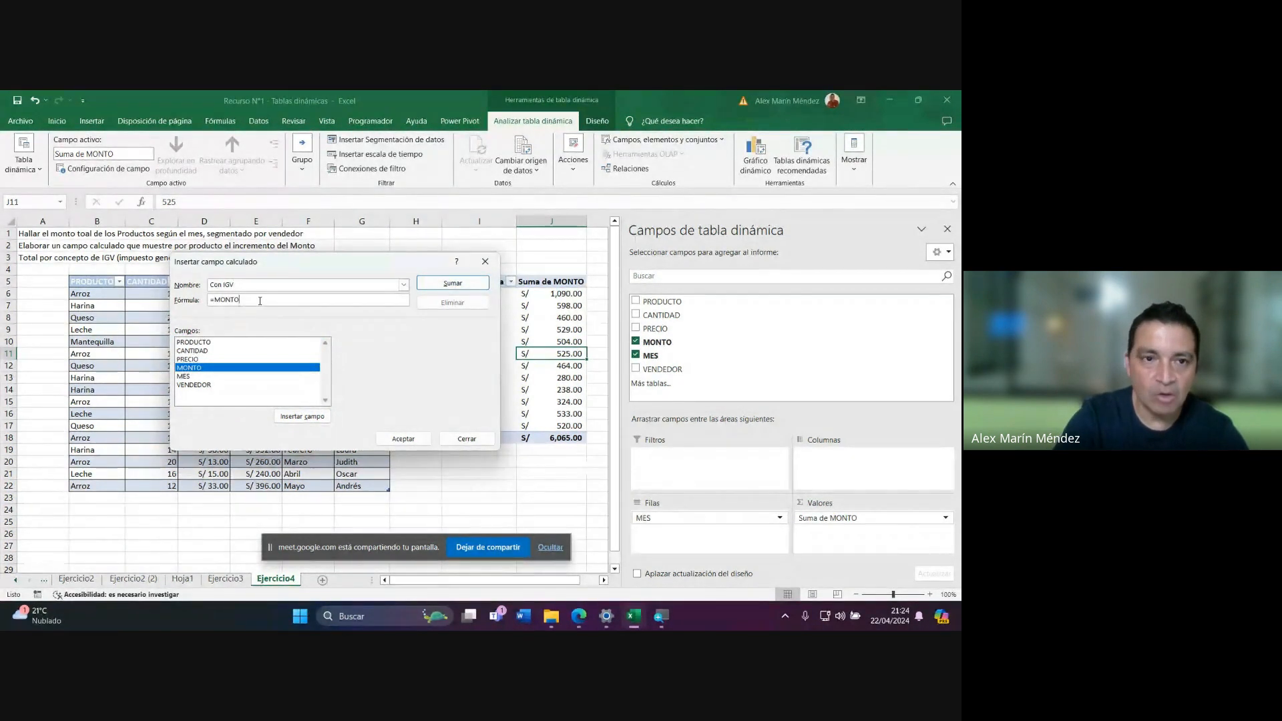
type("0.18")
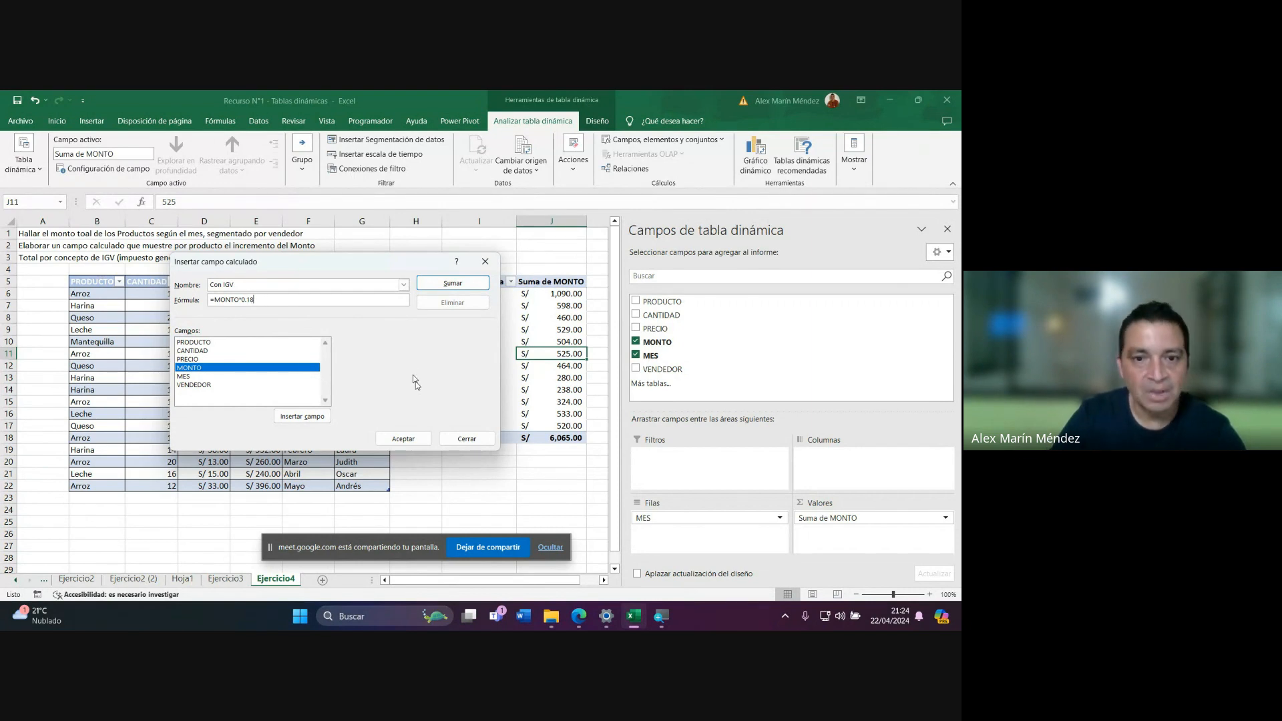
left_click(423, 438)
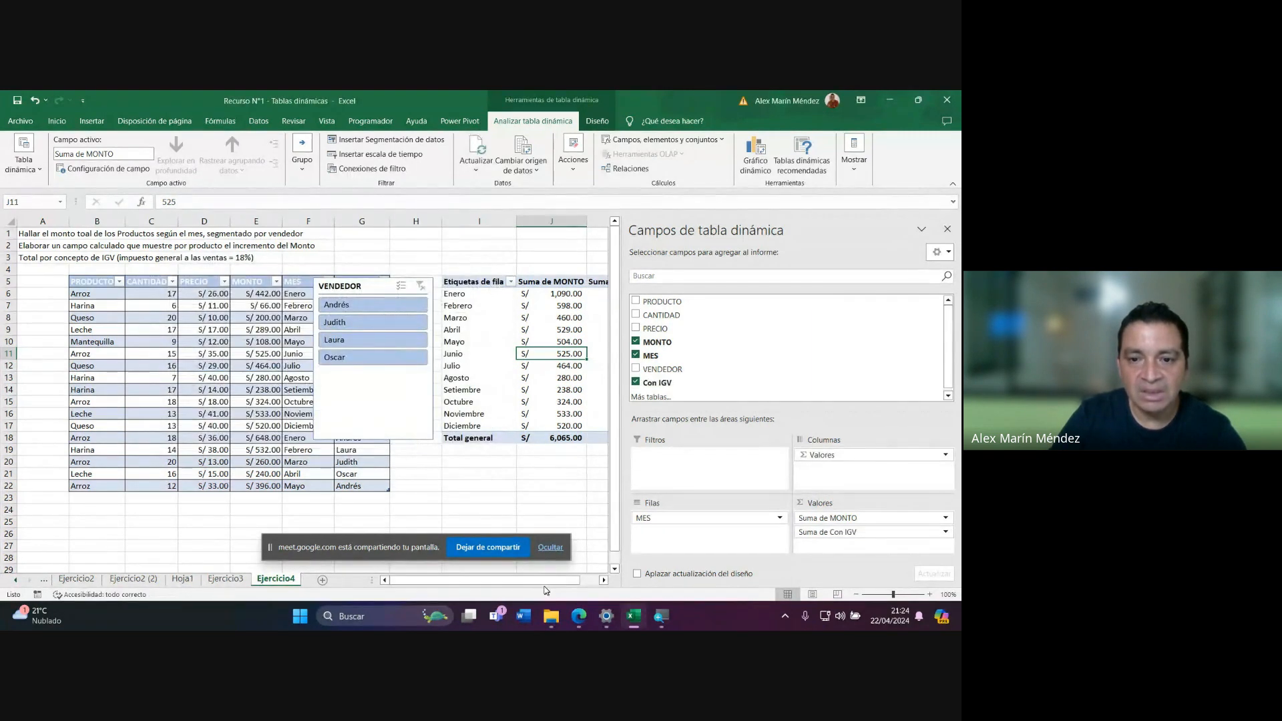
Compare the Suma de Con IGV column with the Suma de MONTO values for the months Enero to Mayo.
left_click(604, 581)
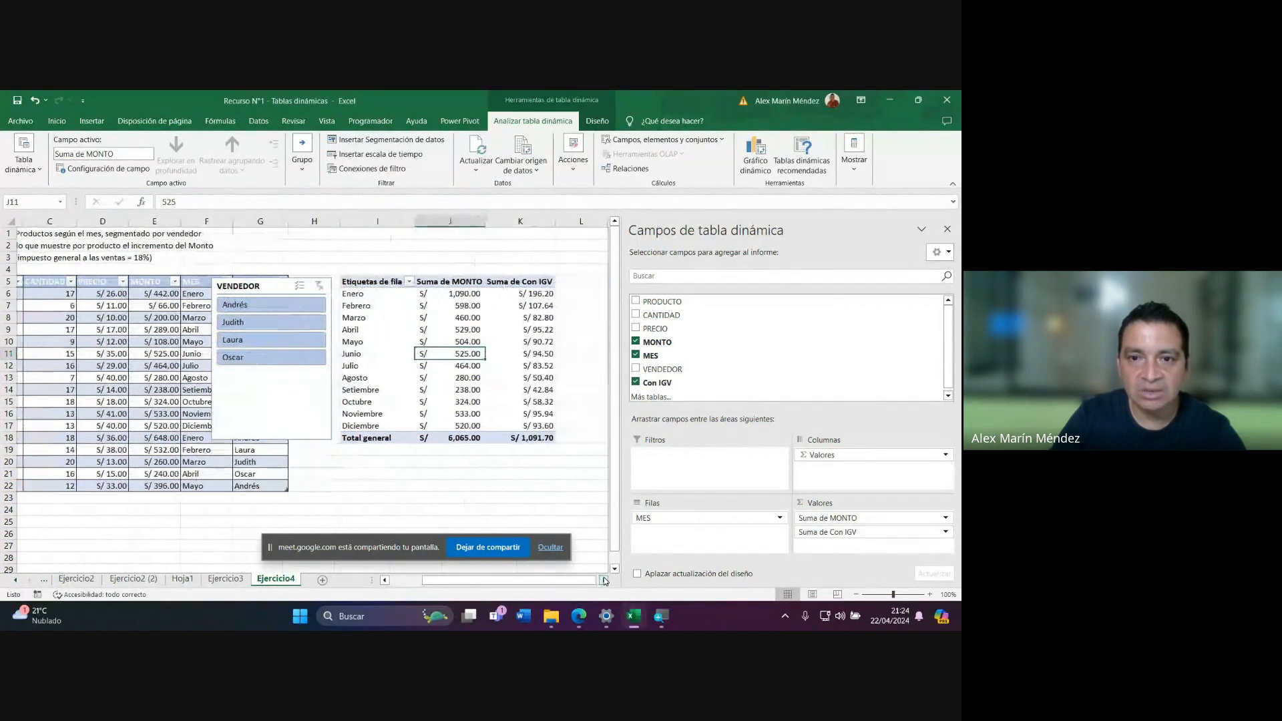
left_click(605, 580)
left_click(605, 580)
left_click(457, 281)
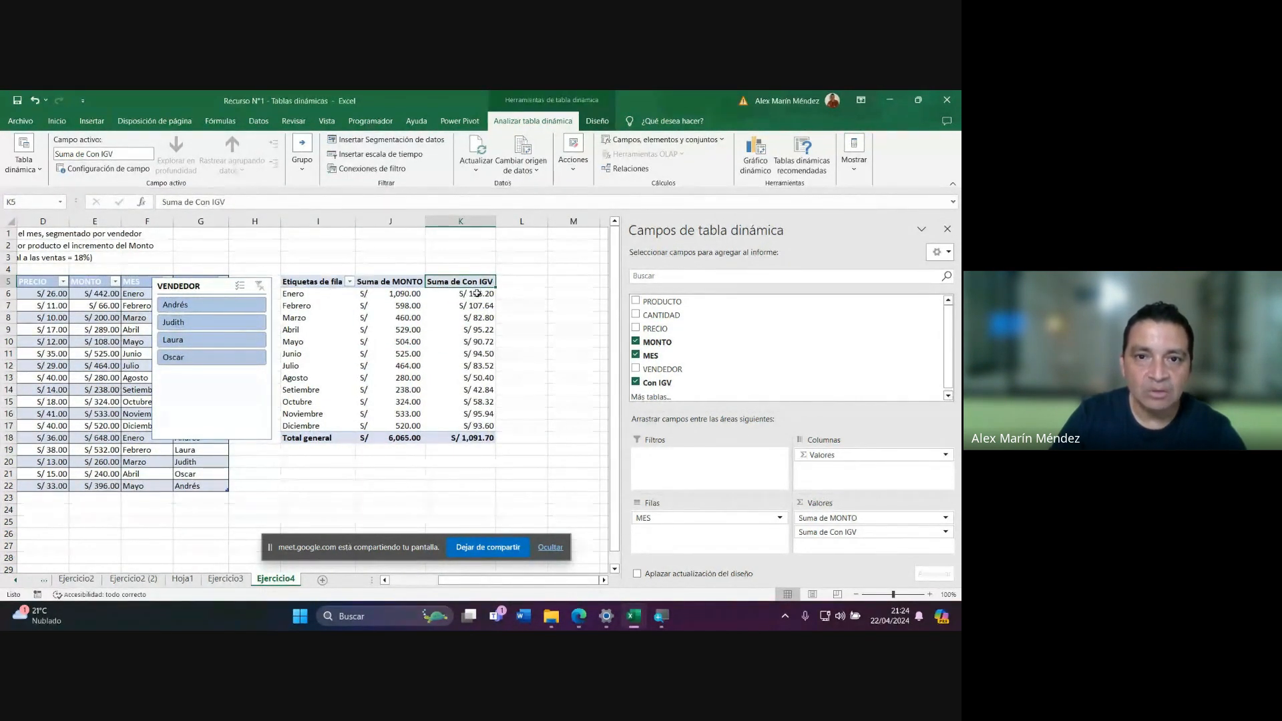
left_click(402, 299)
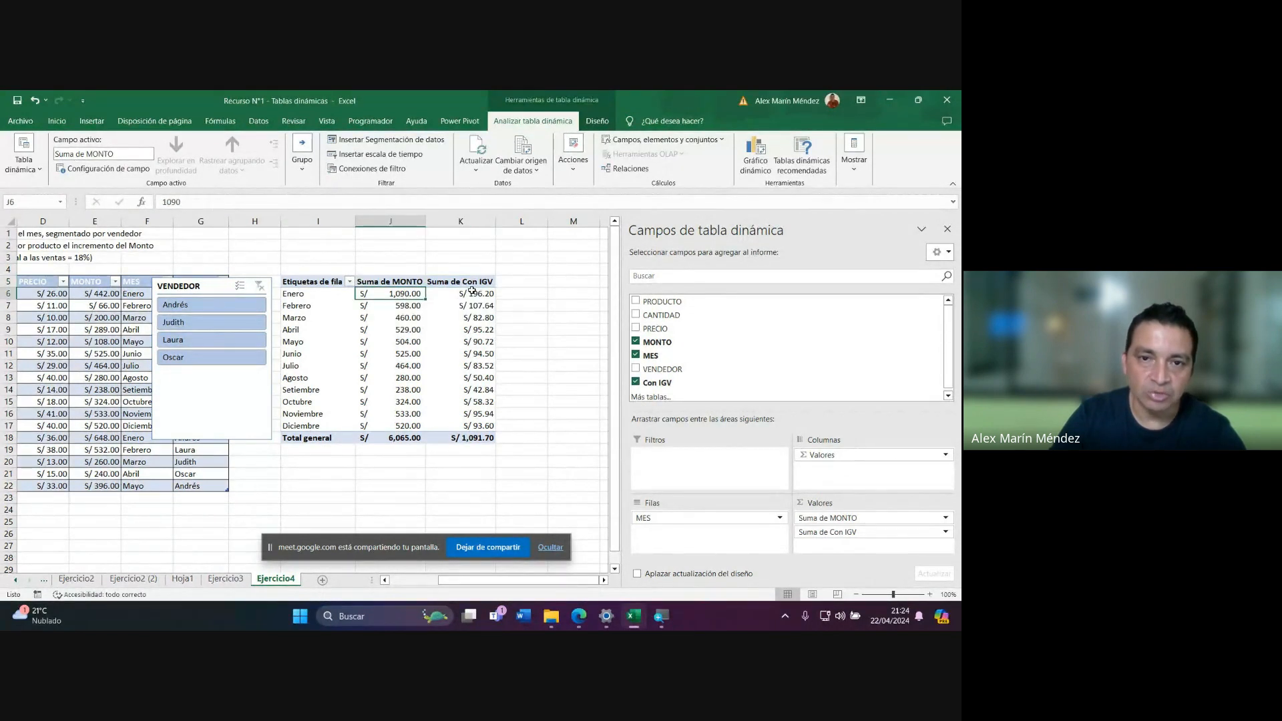
left_click(403, 306)
left_click(404, 318)
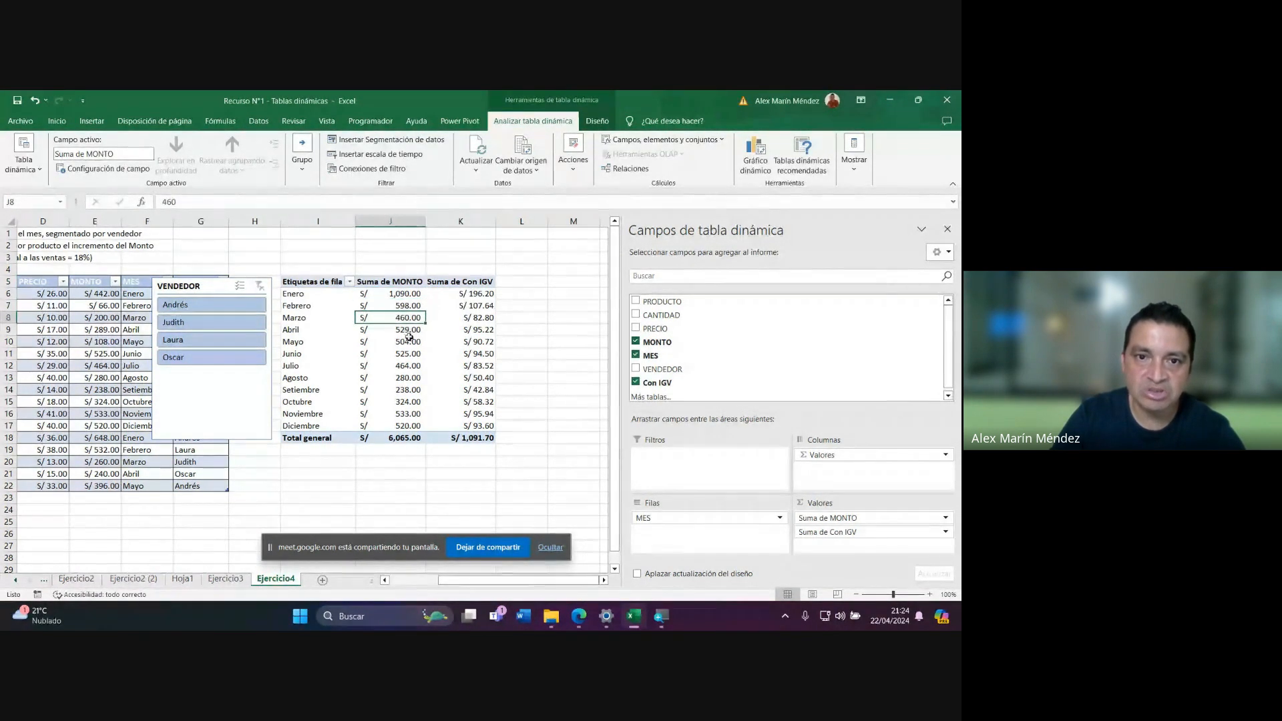
left_click(405, 331)
left_click(406, 343)
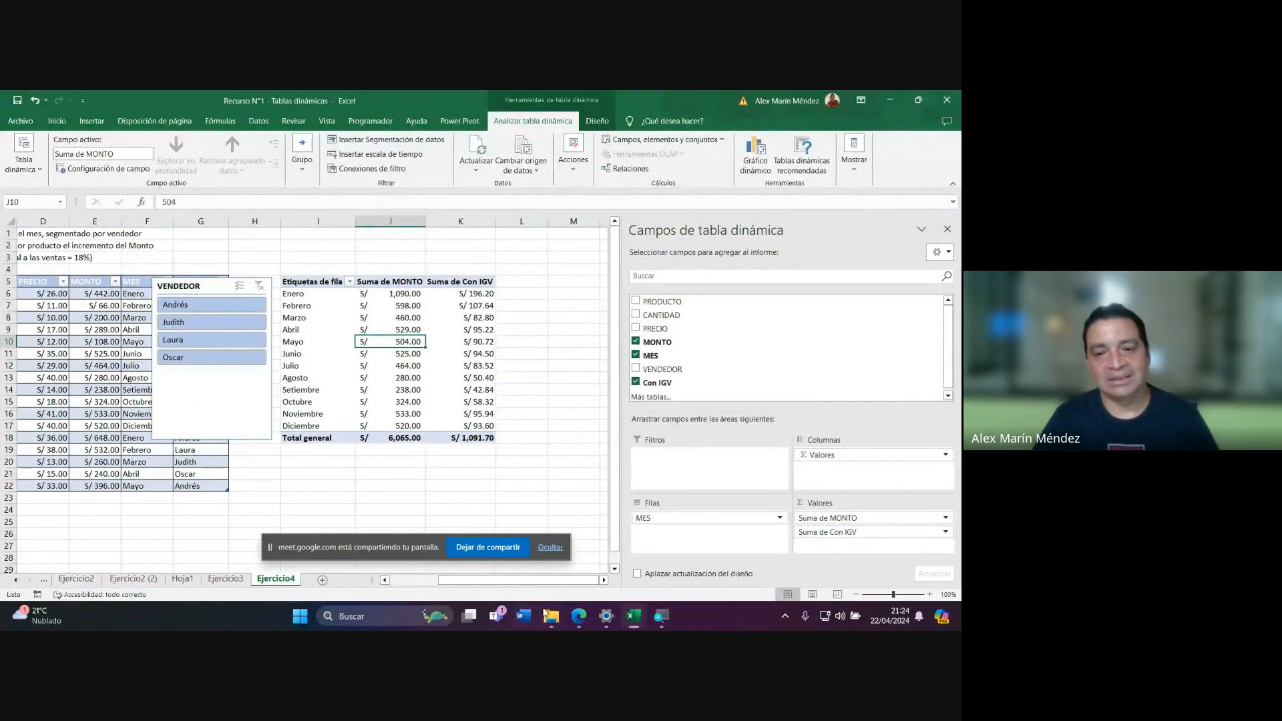
Switch to the Google Meet call in the browser to check the participants' chat messages.
mouse_move(578, 617)
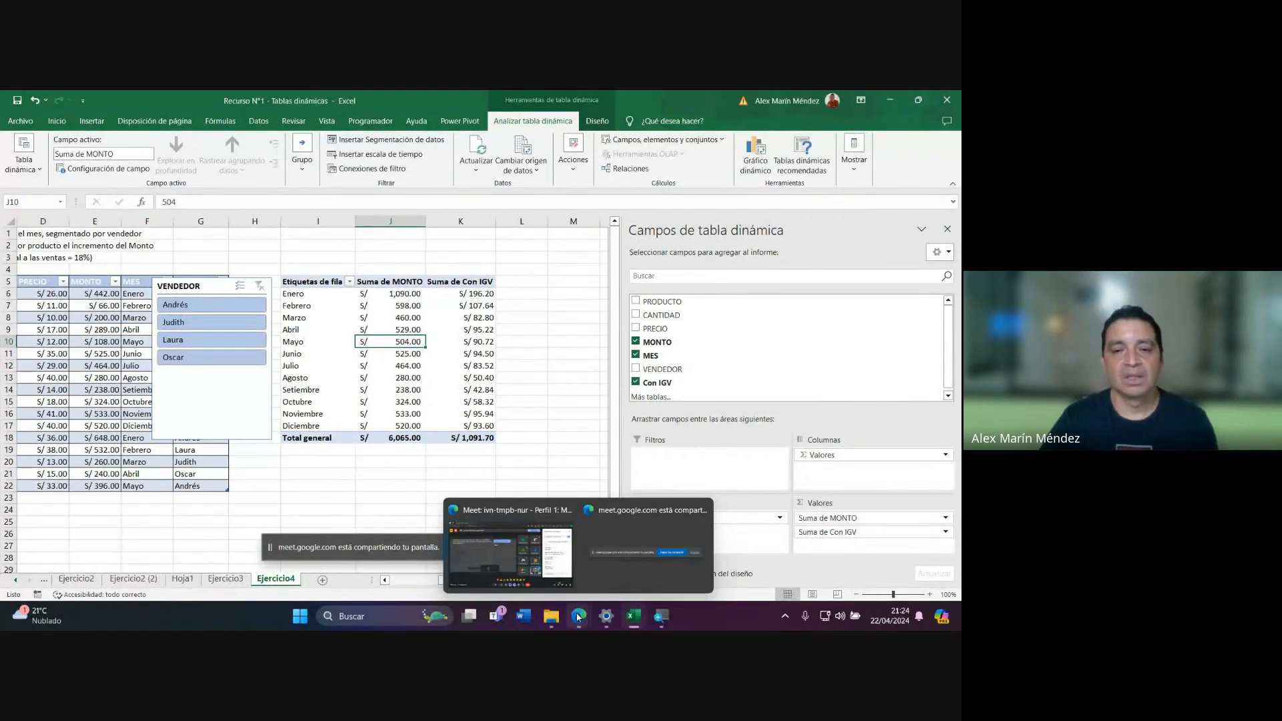
left_click(510, 551)
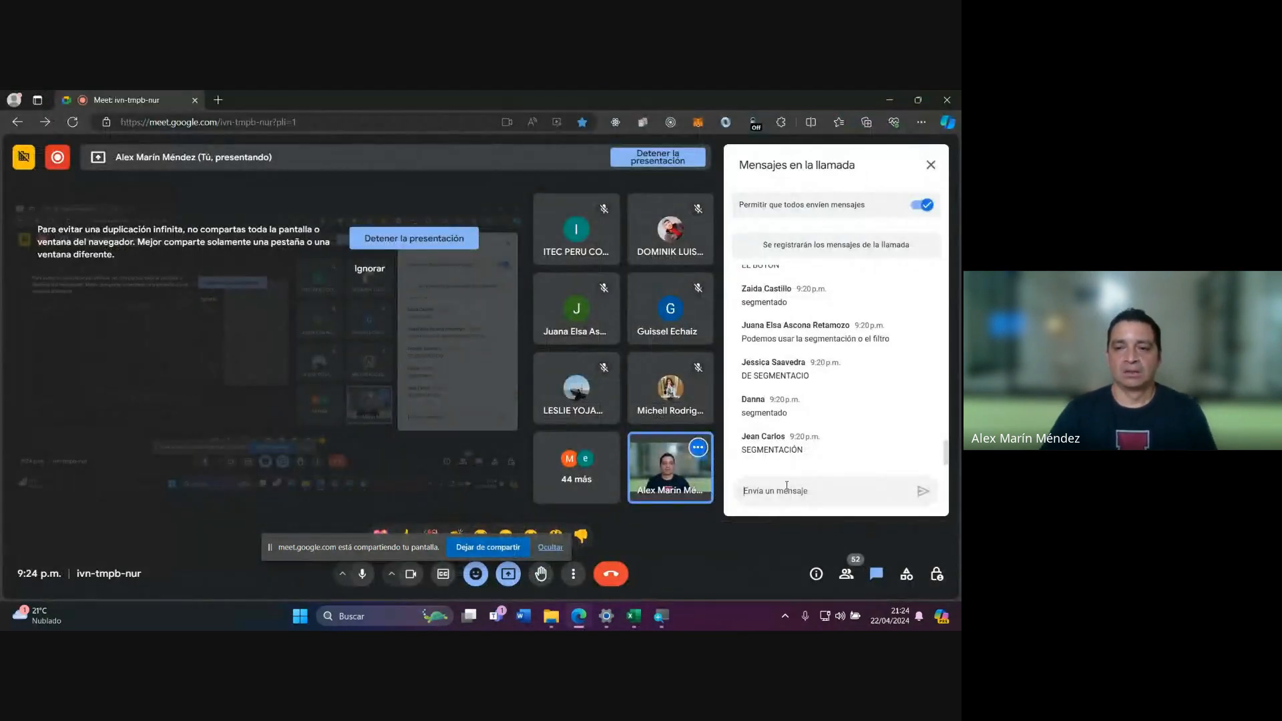